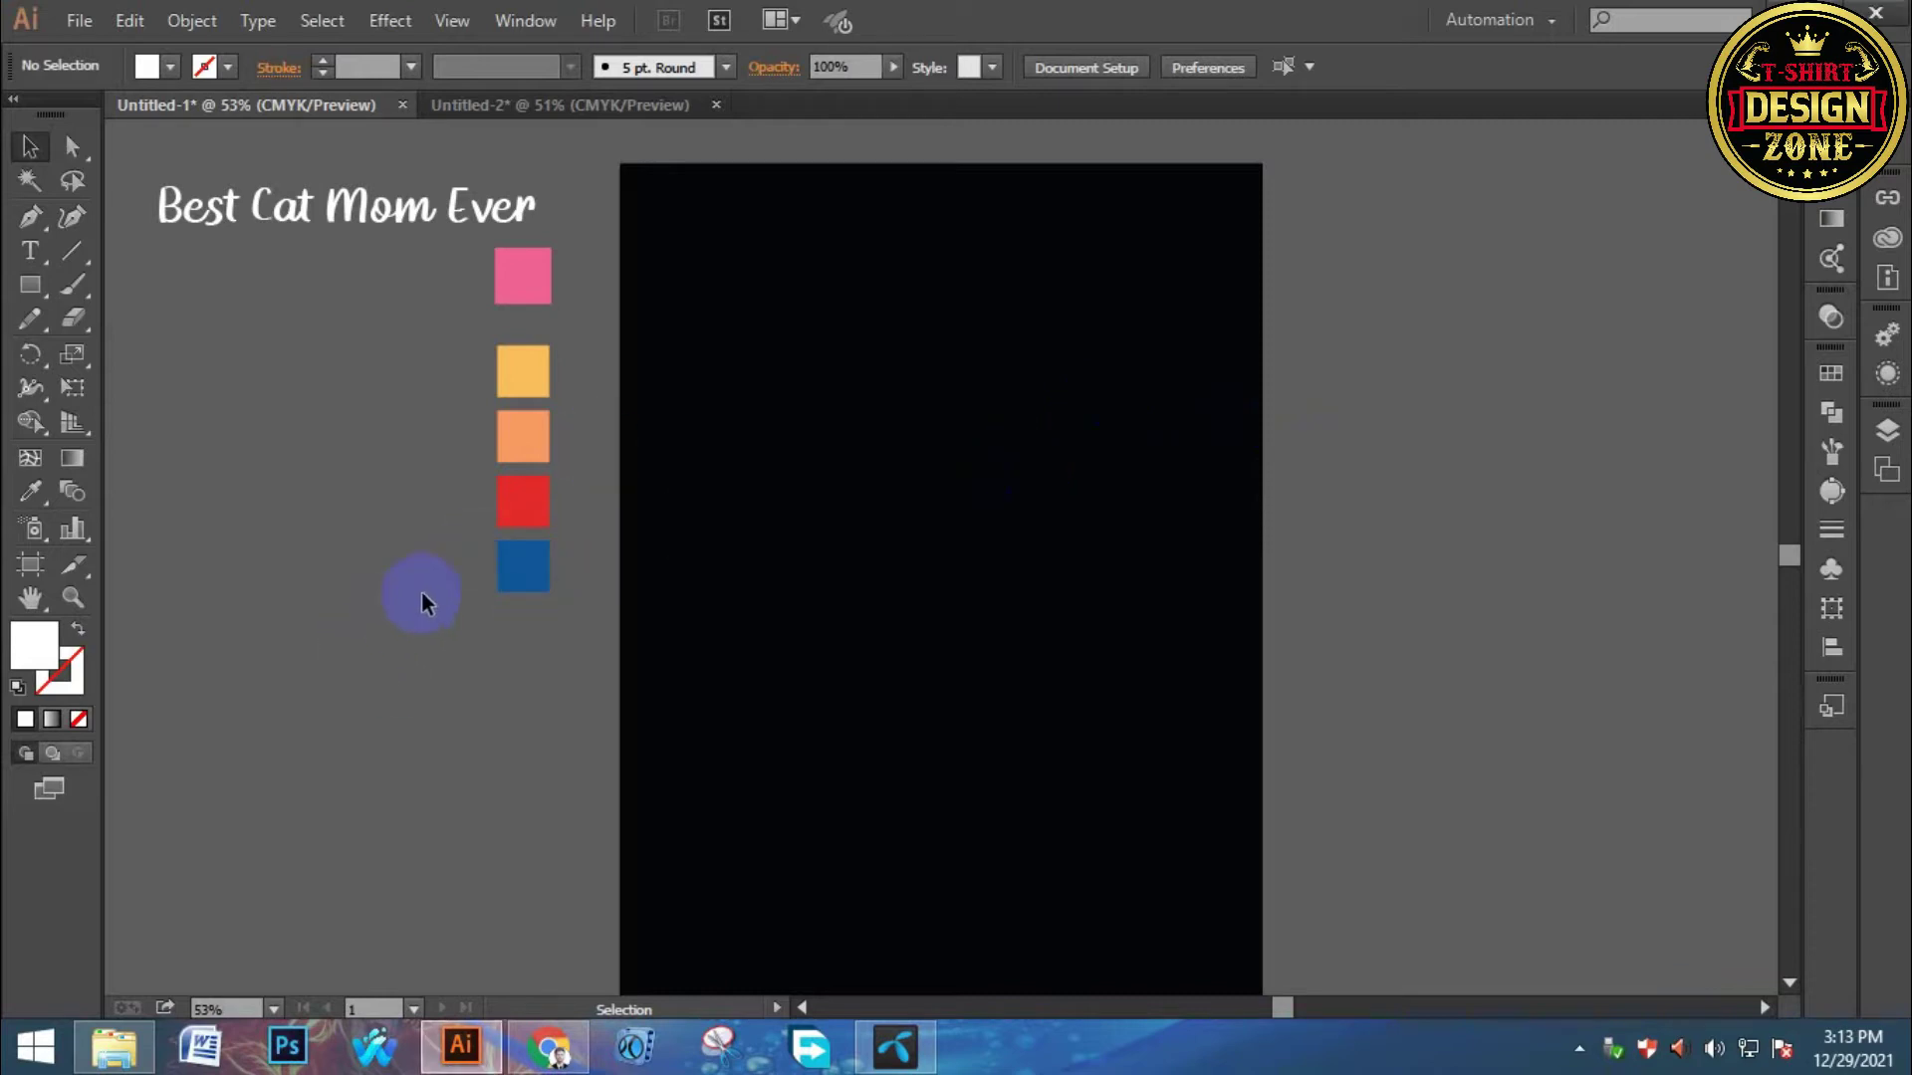
scroll(423, 597, down, 1)
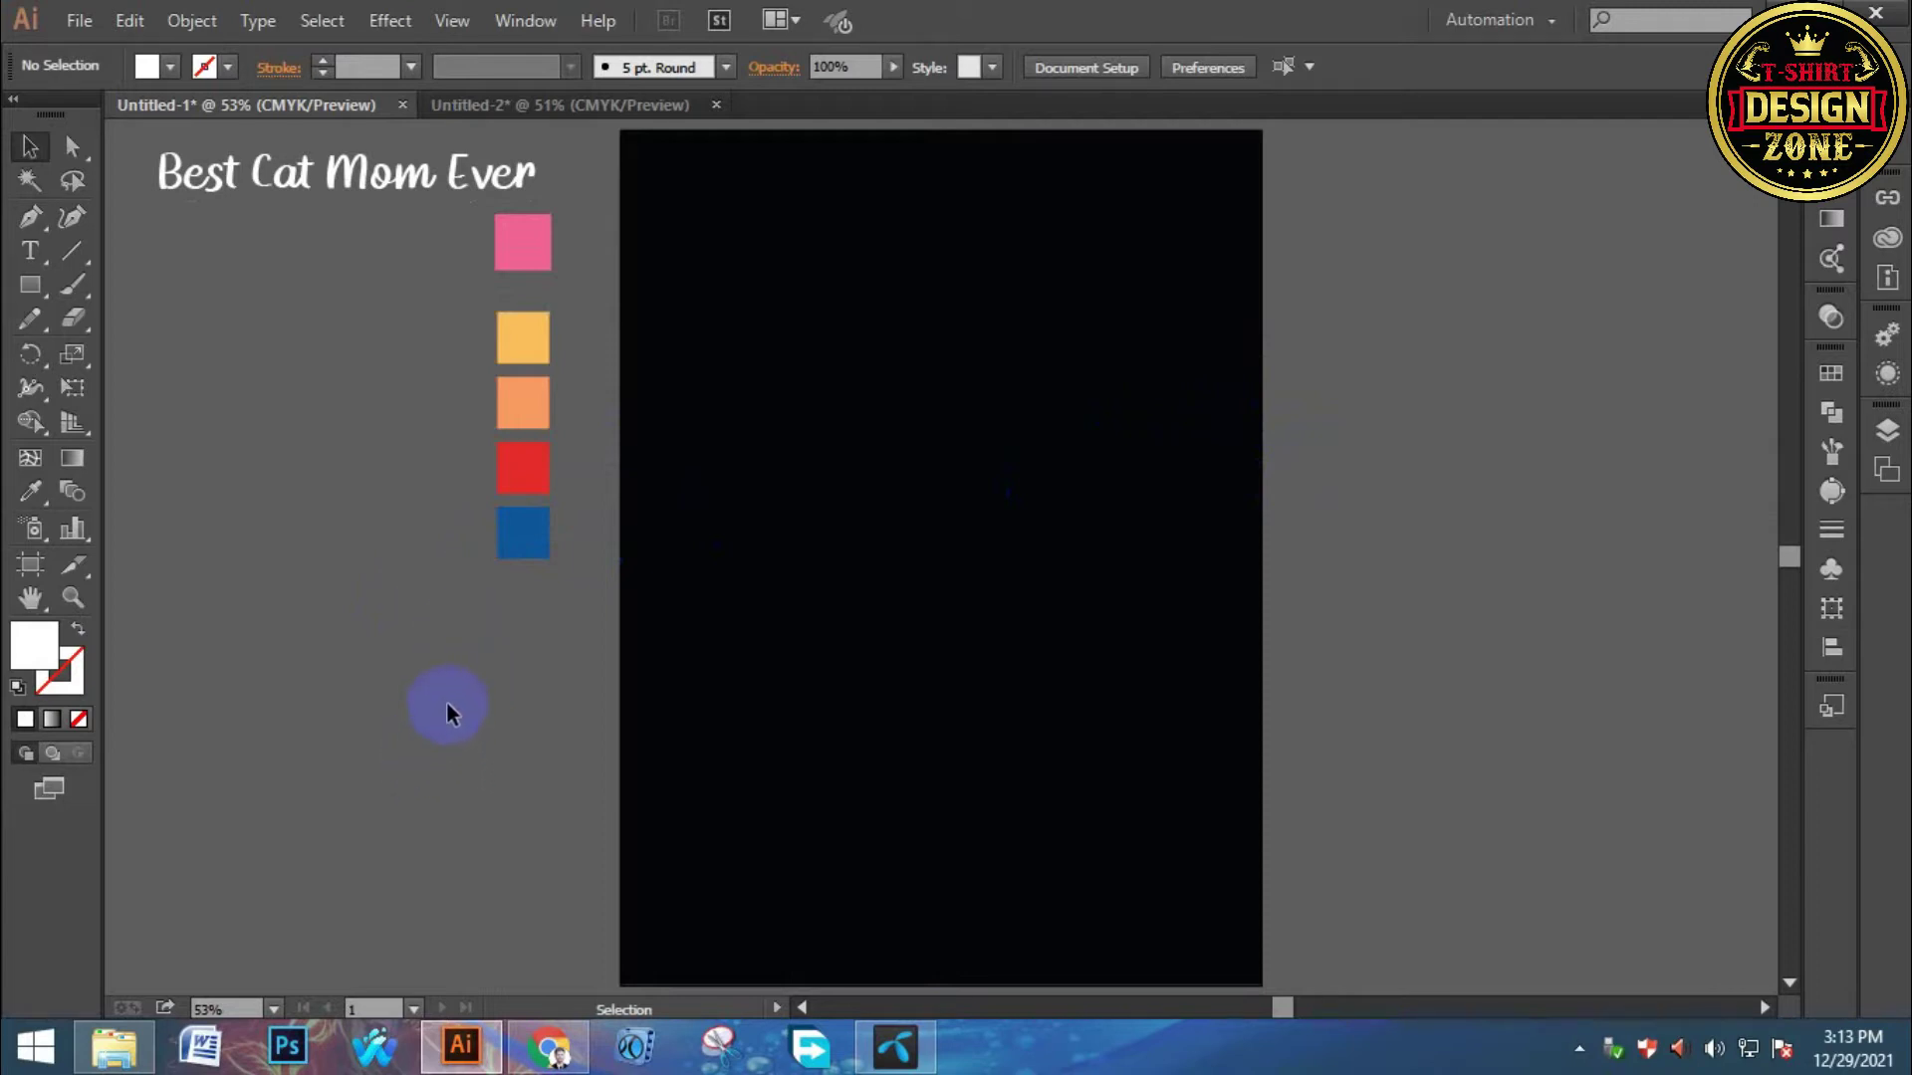
click(256, 182)
click(311, 436)
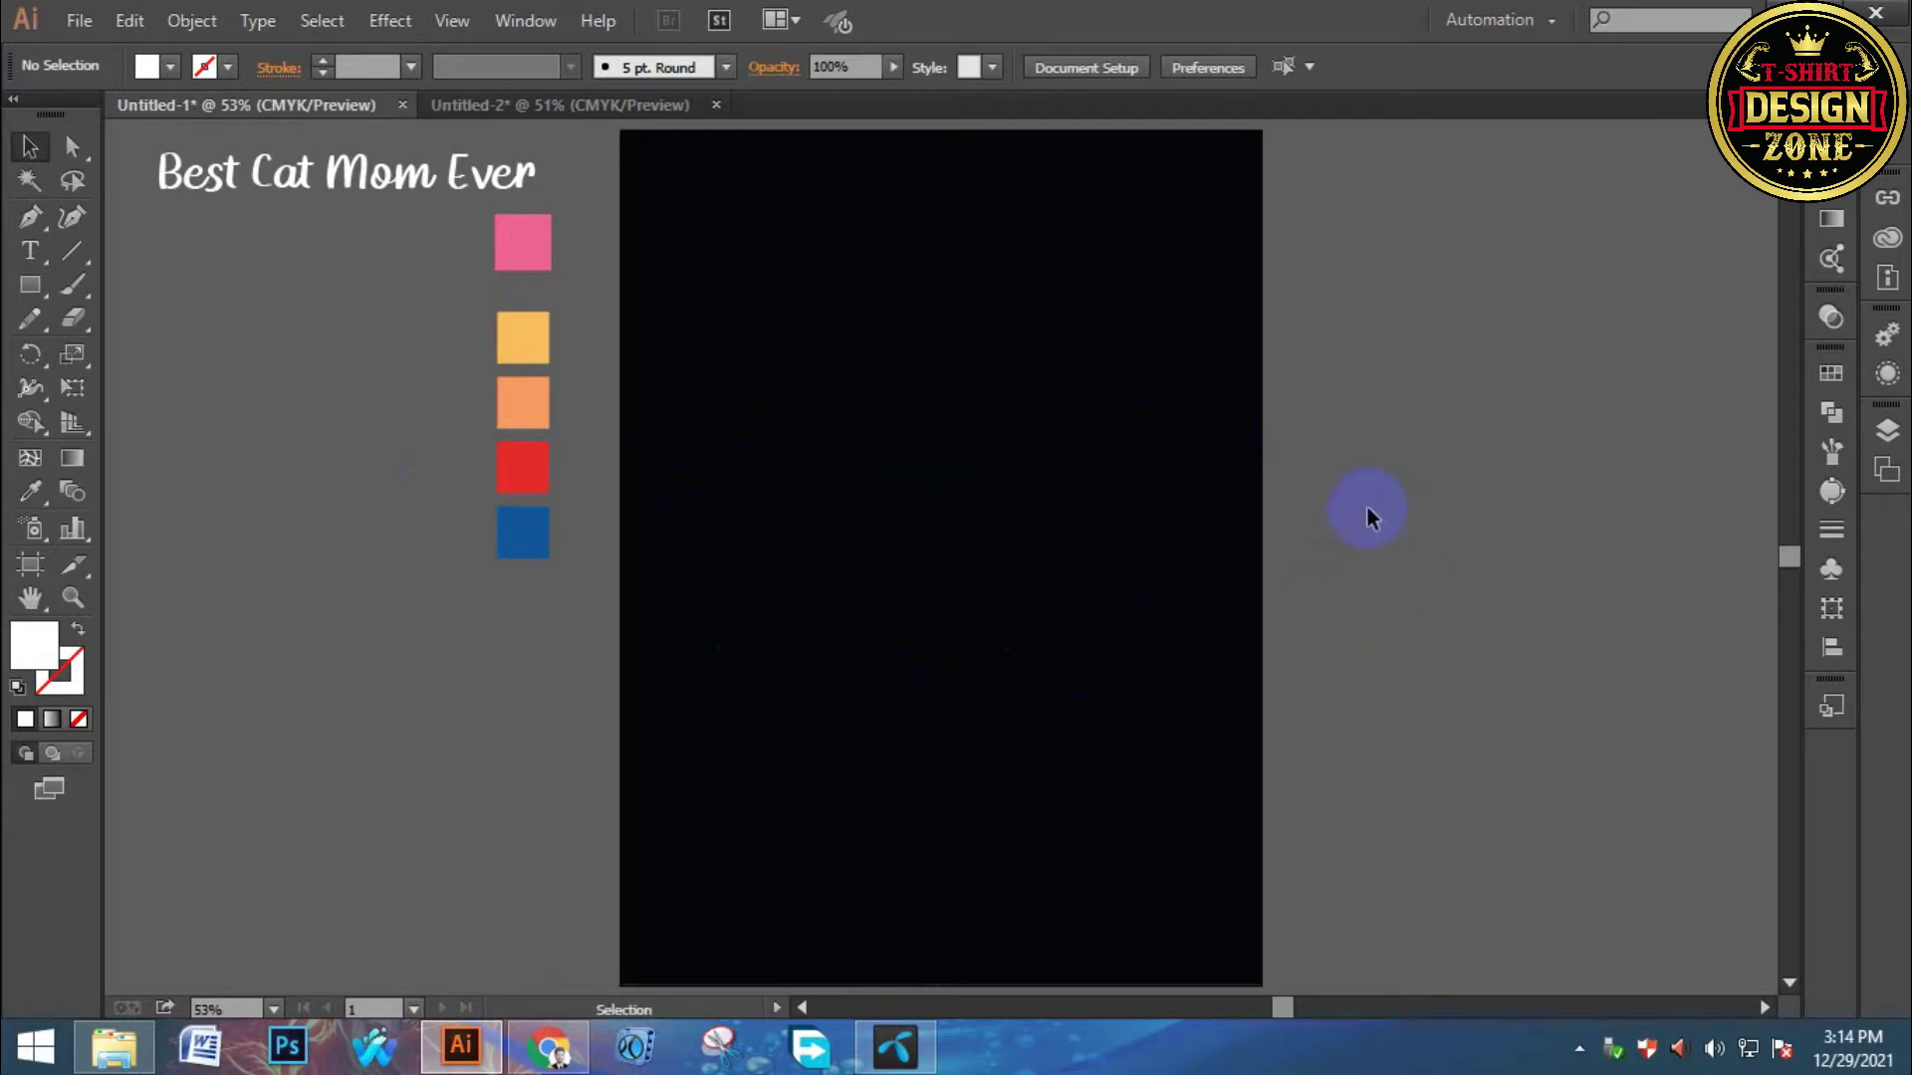
Switch to Chrome and search Yandex Images for "cat vector".
click(556, 1055)
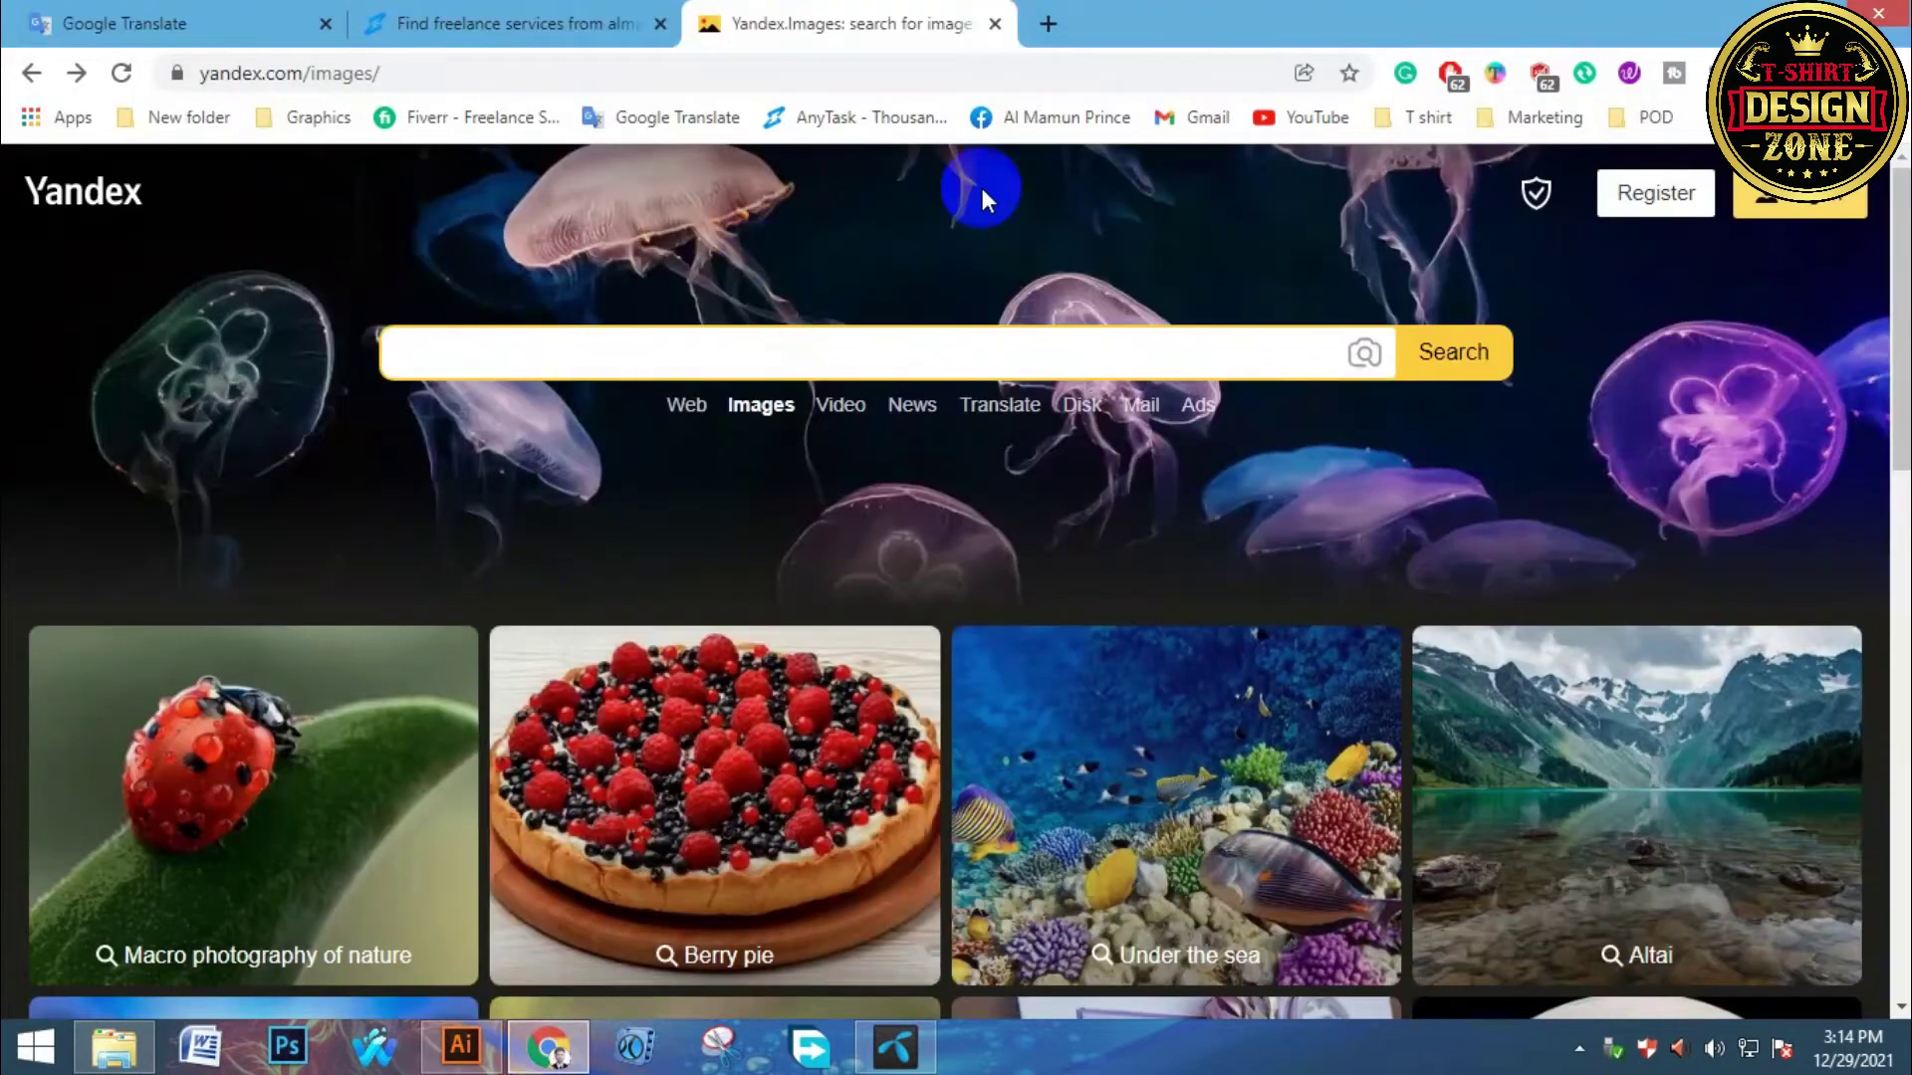
click(1048, 24)
click(874, 28)
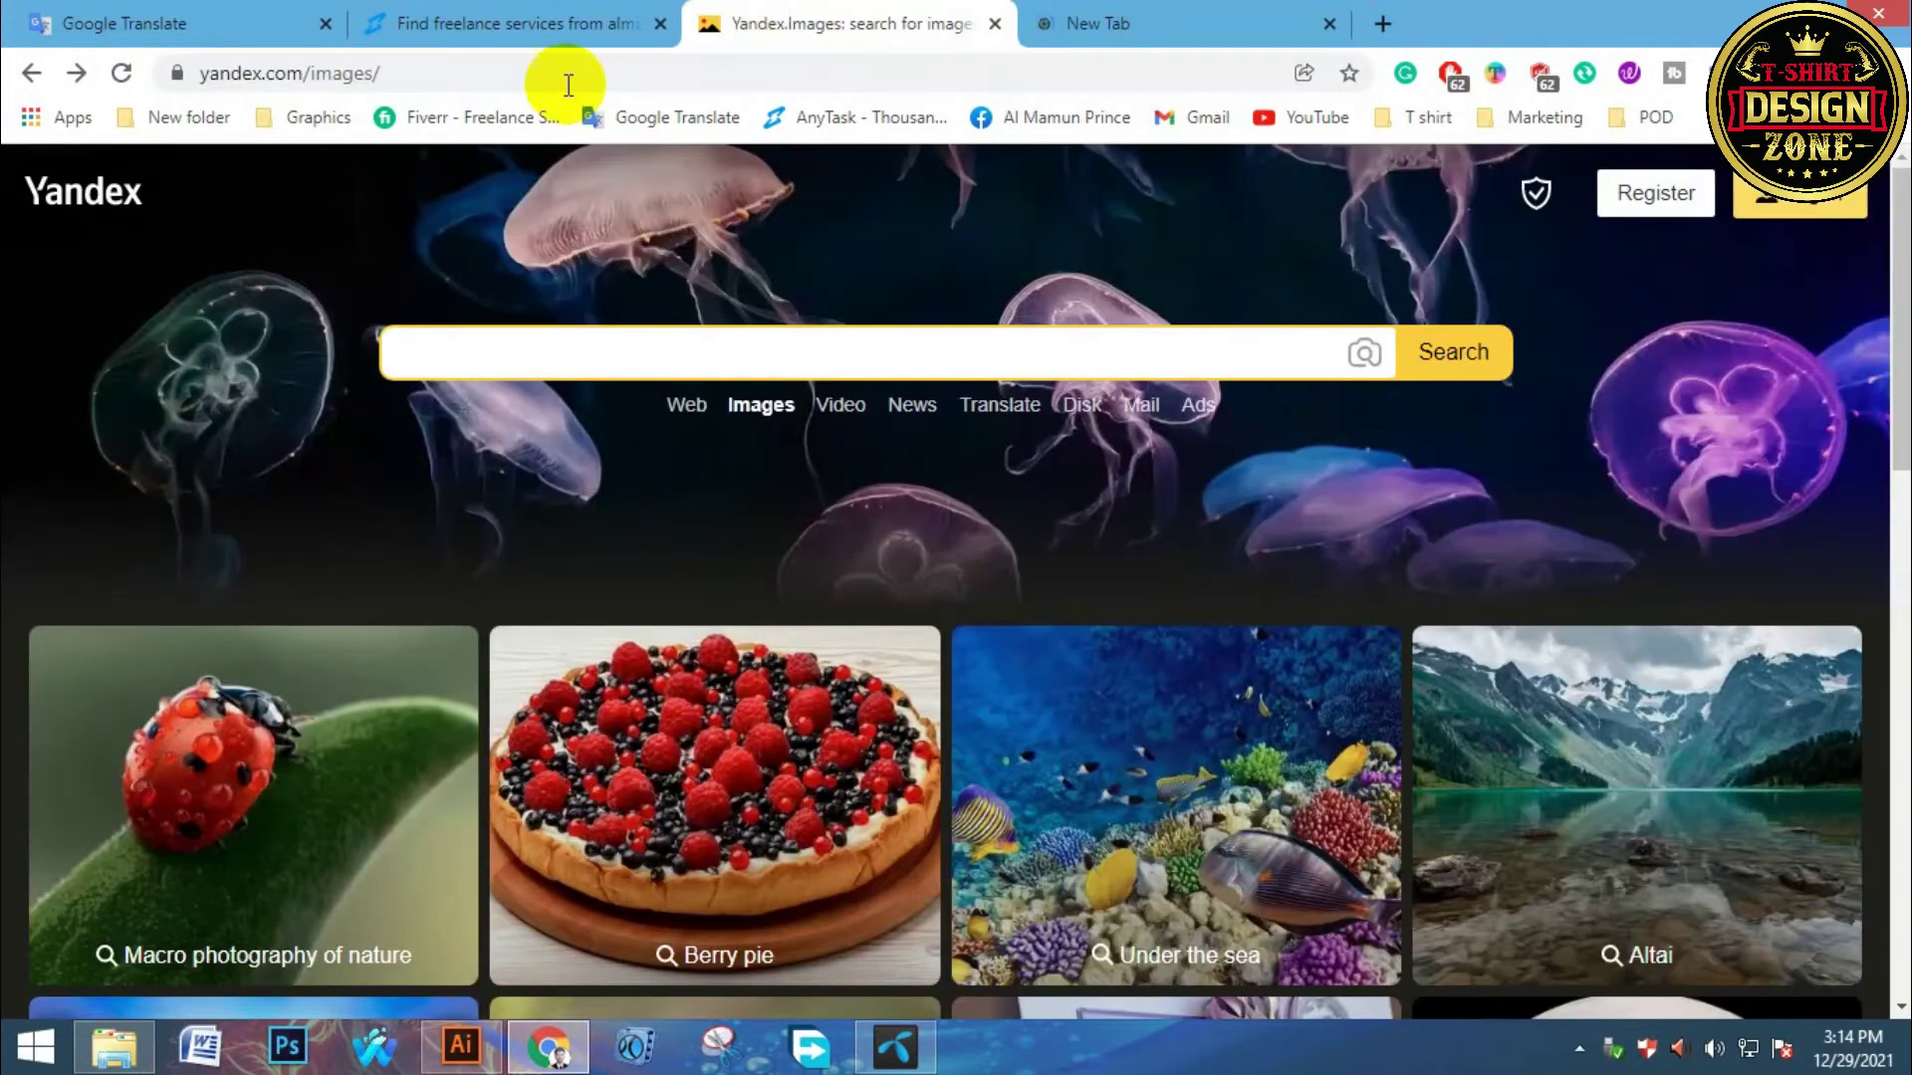
click(552, 356)
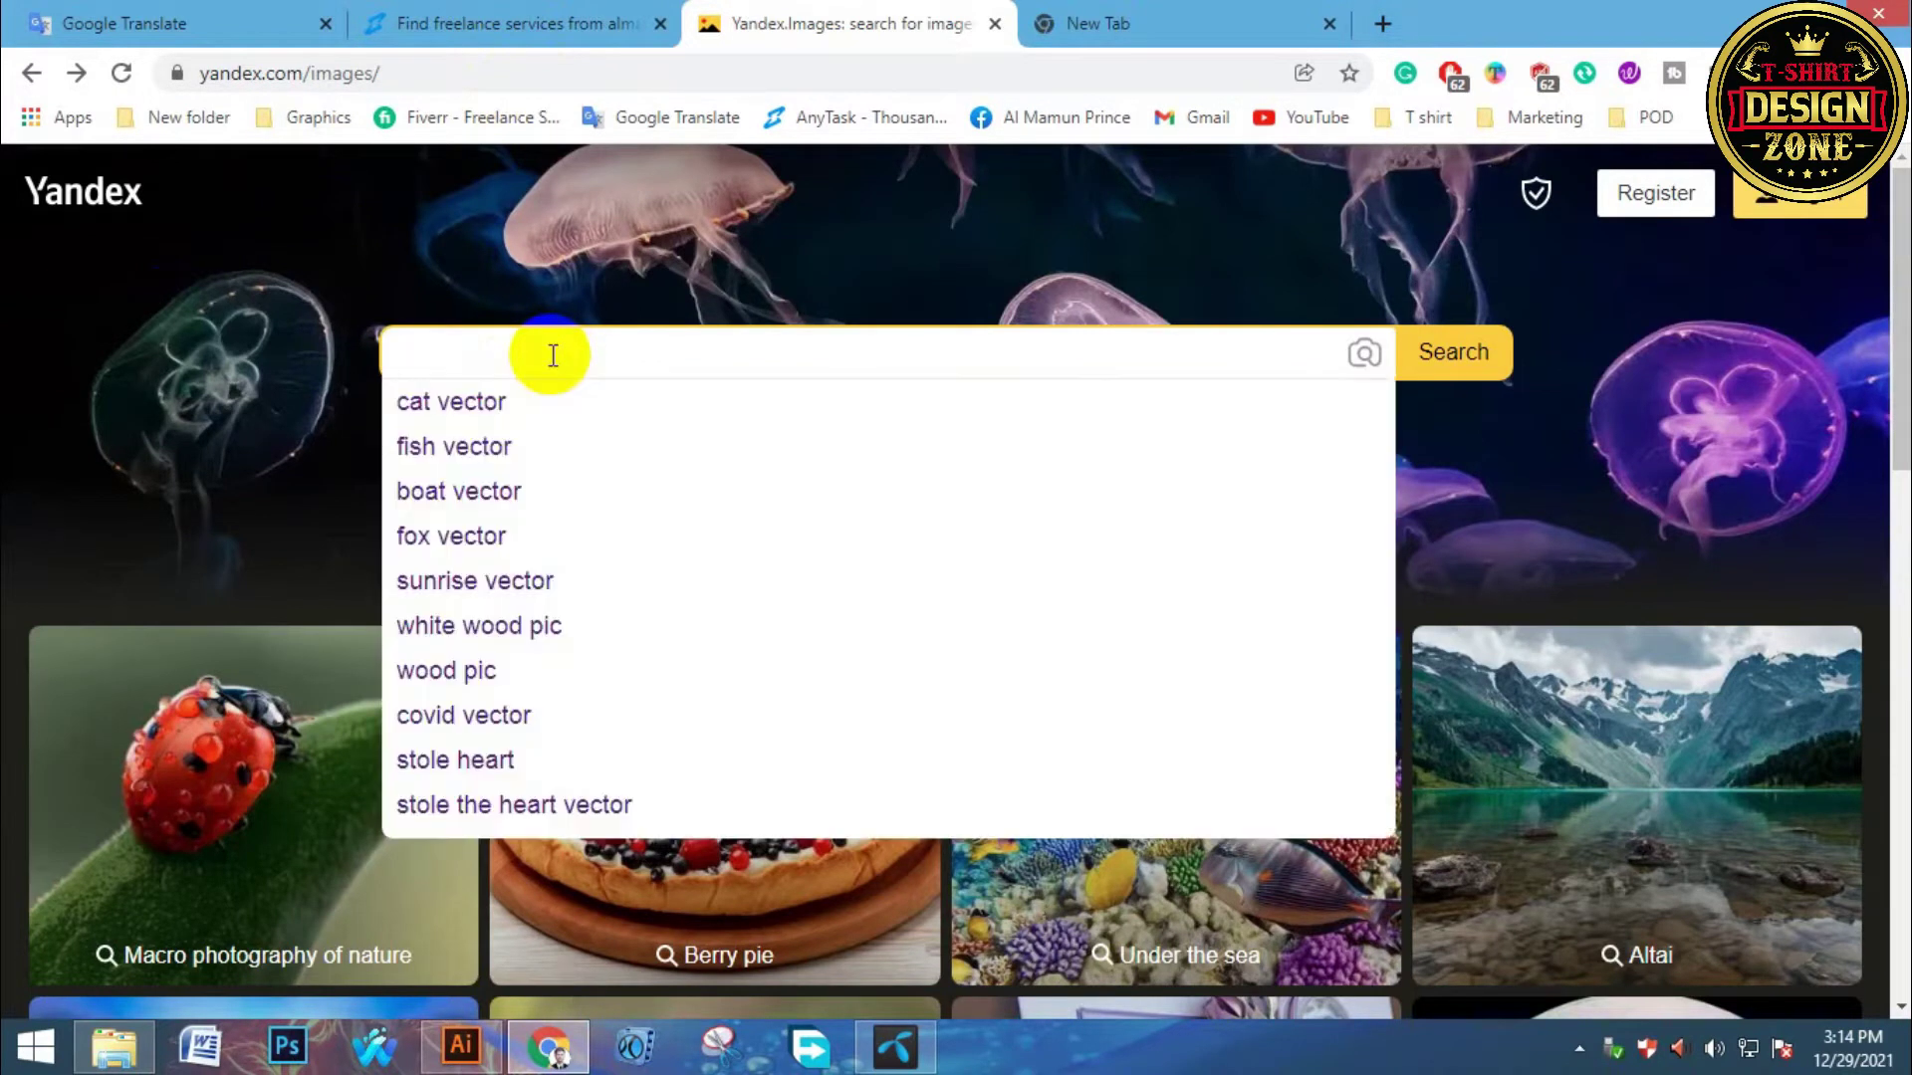
text(cat vector)
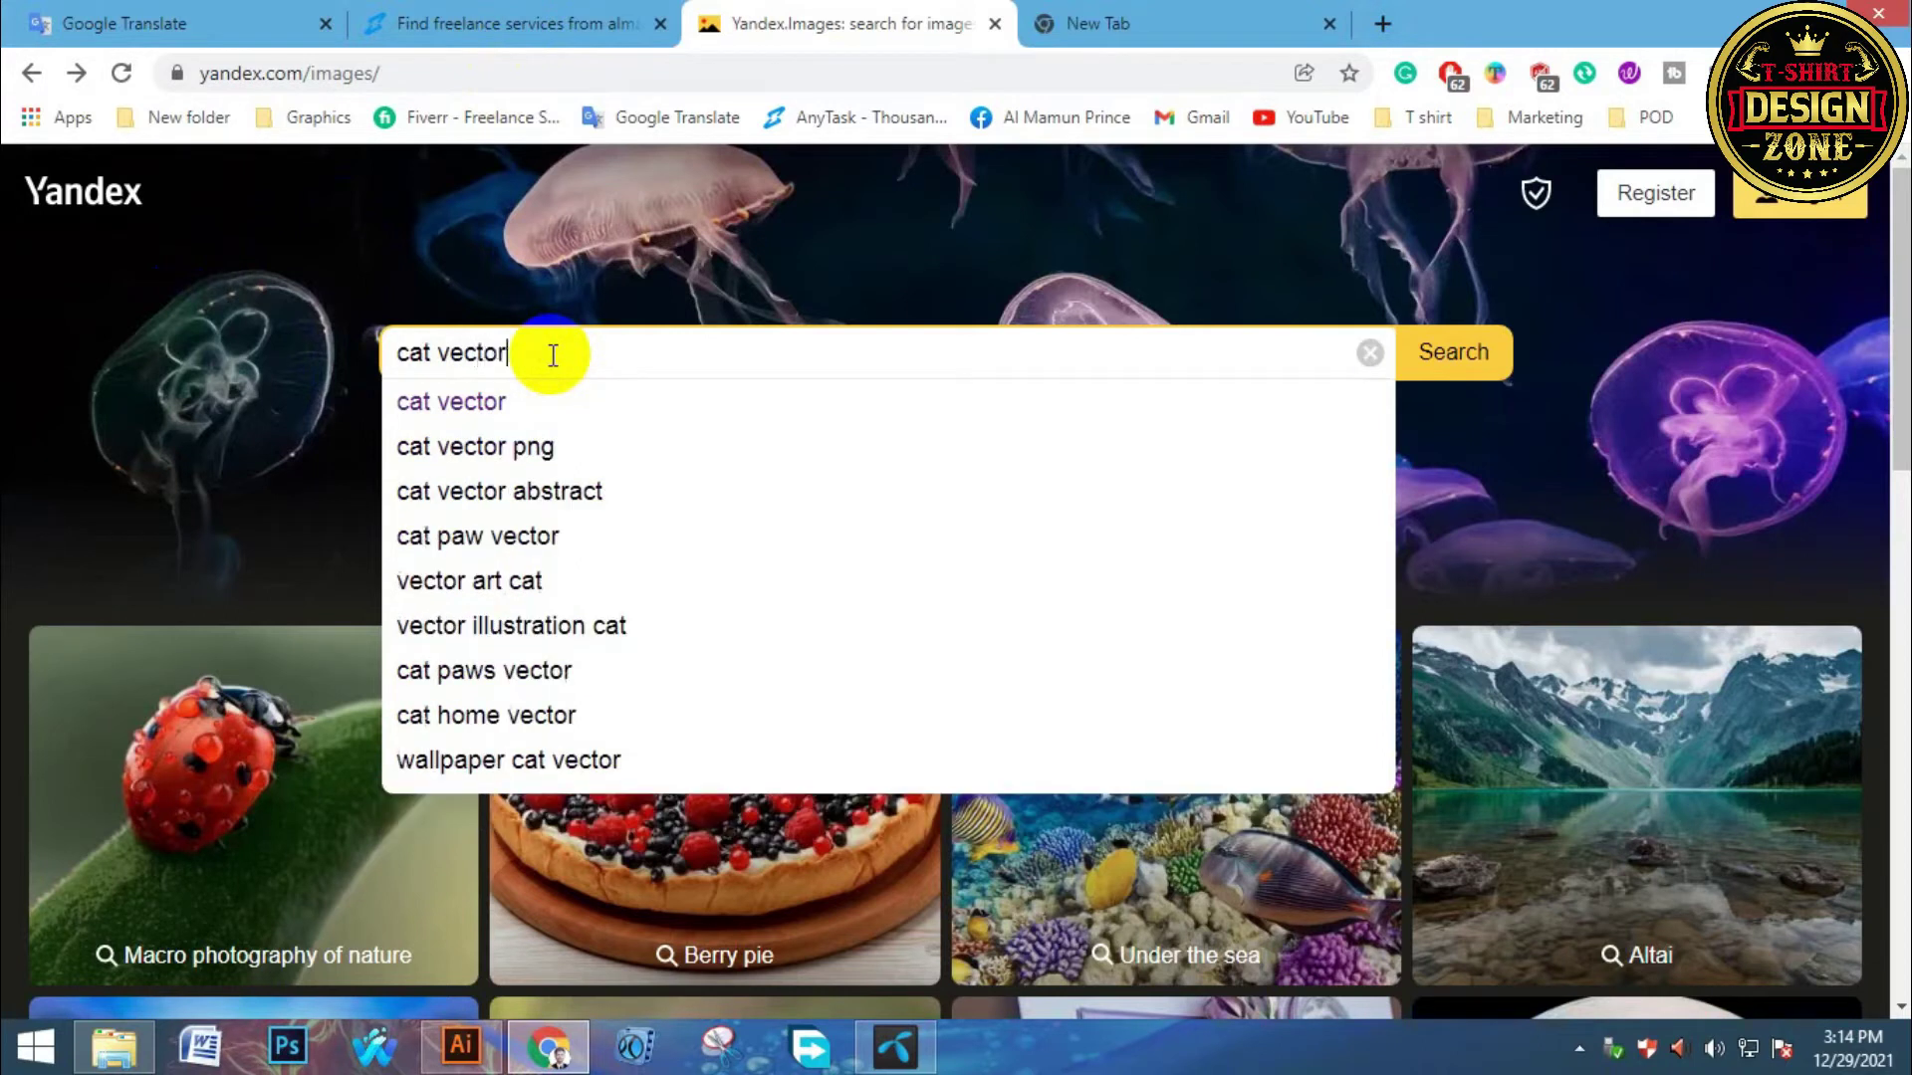
key(Return)
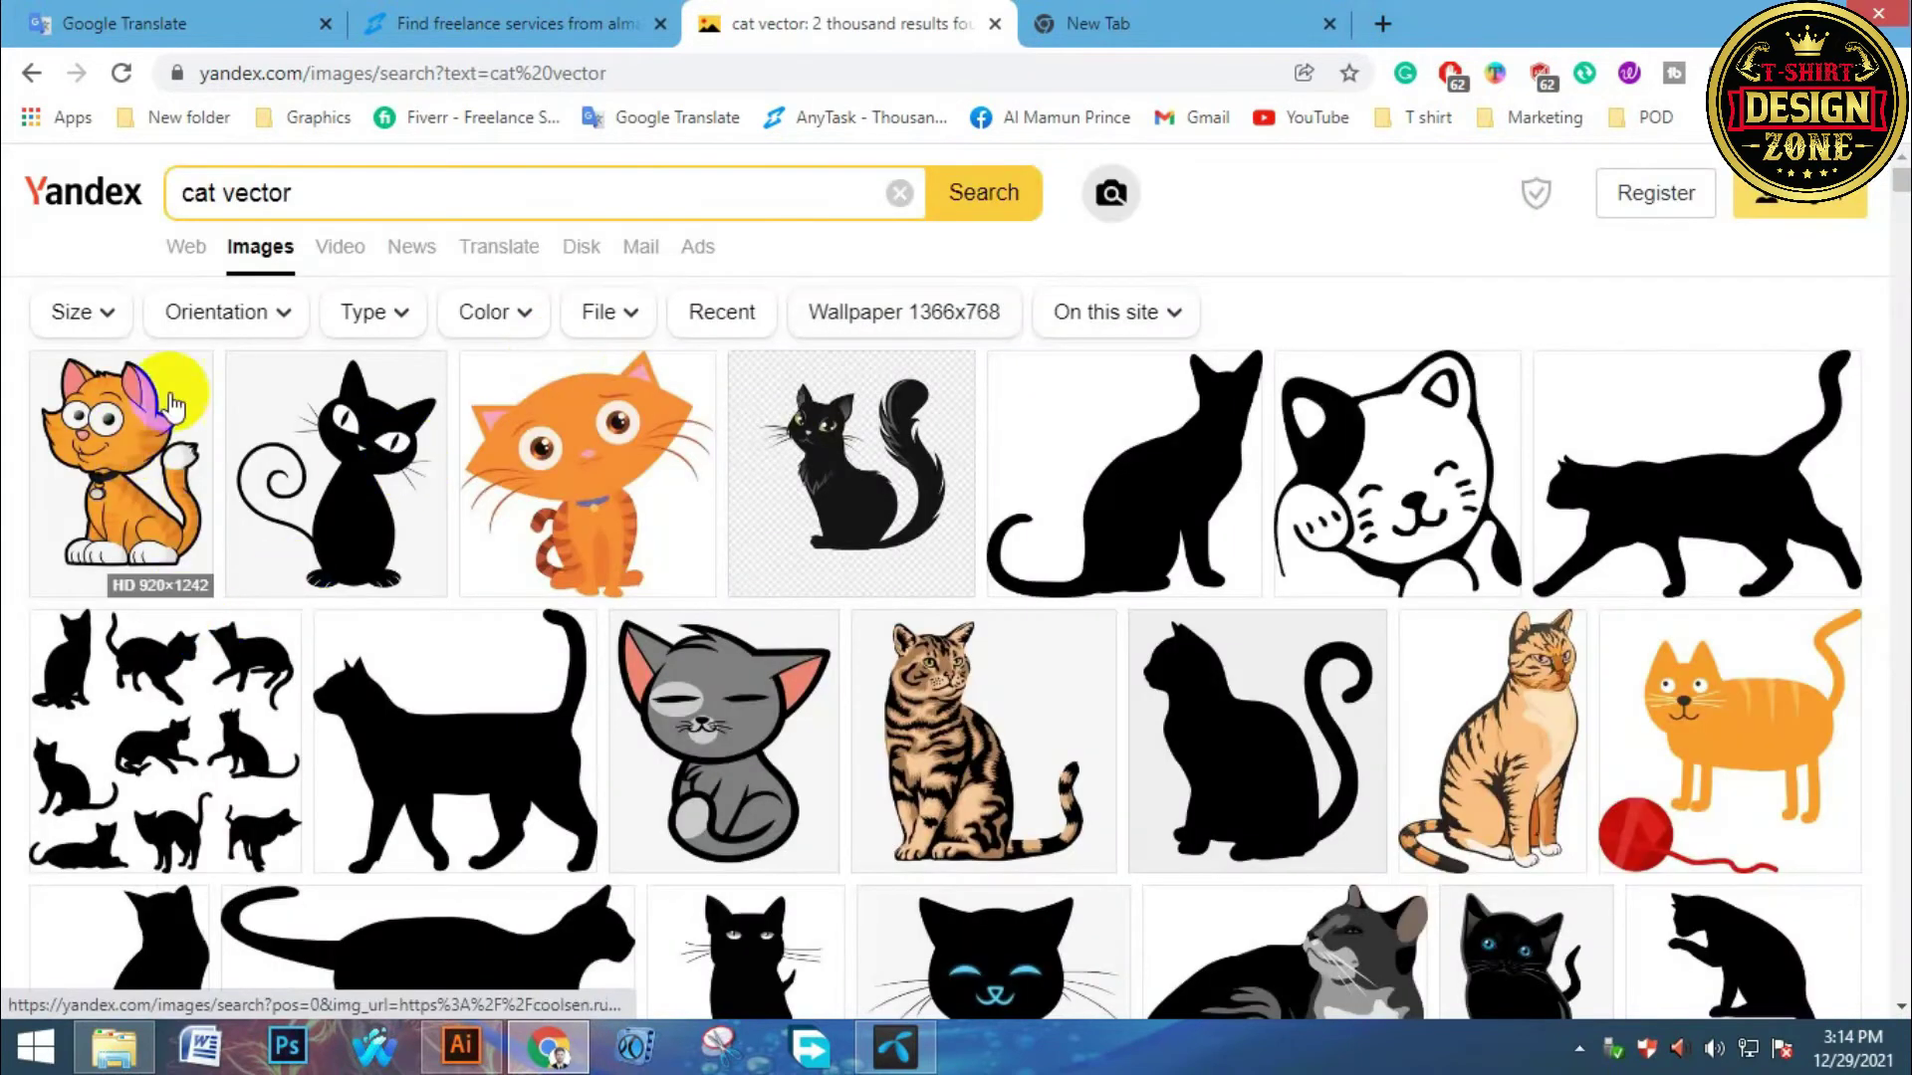
Find the silhouette of a sitting cat reaching for a butterfly, open its full image in a separate tab, and close the preview.
mouse_move(1790, 733)
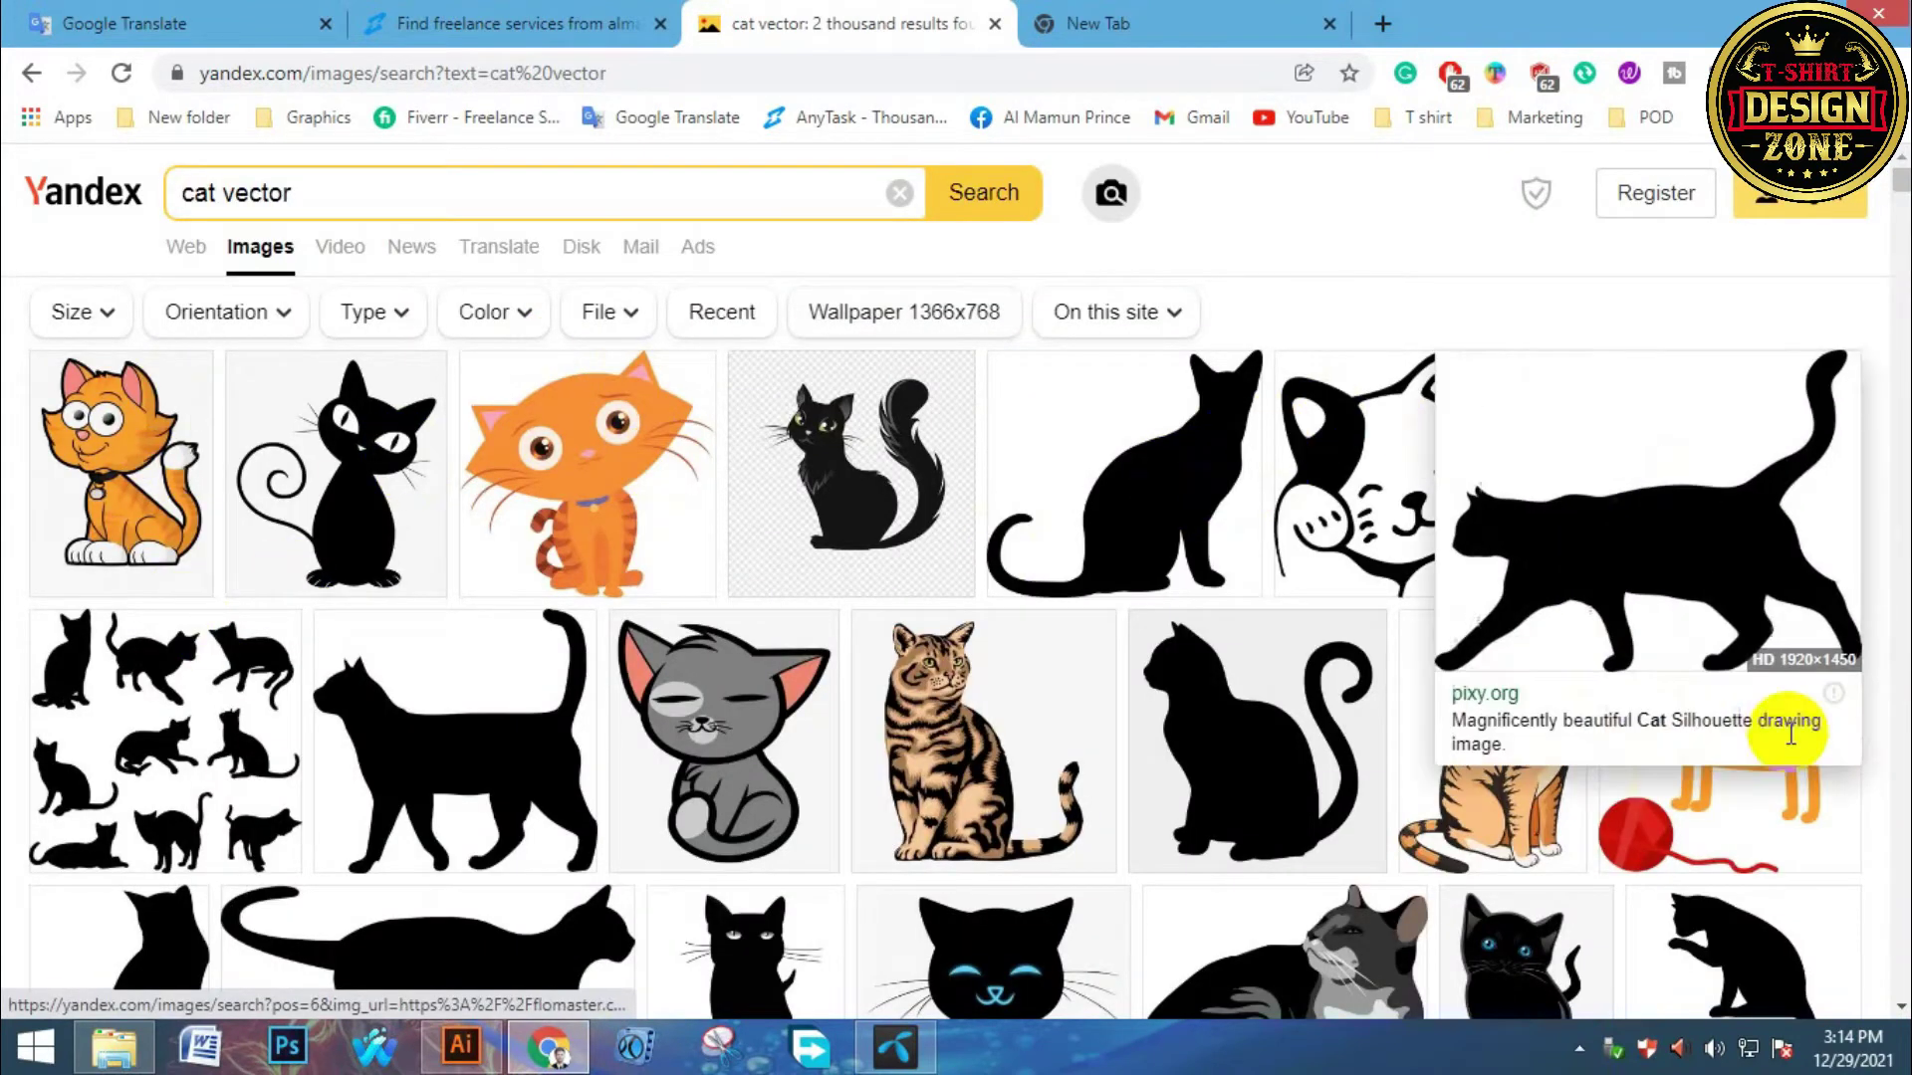
click(1284, 787)
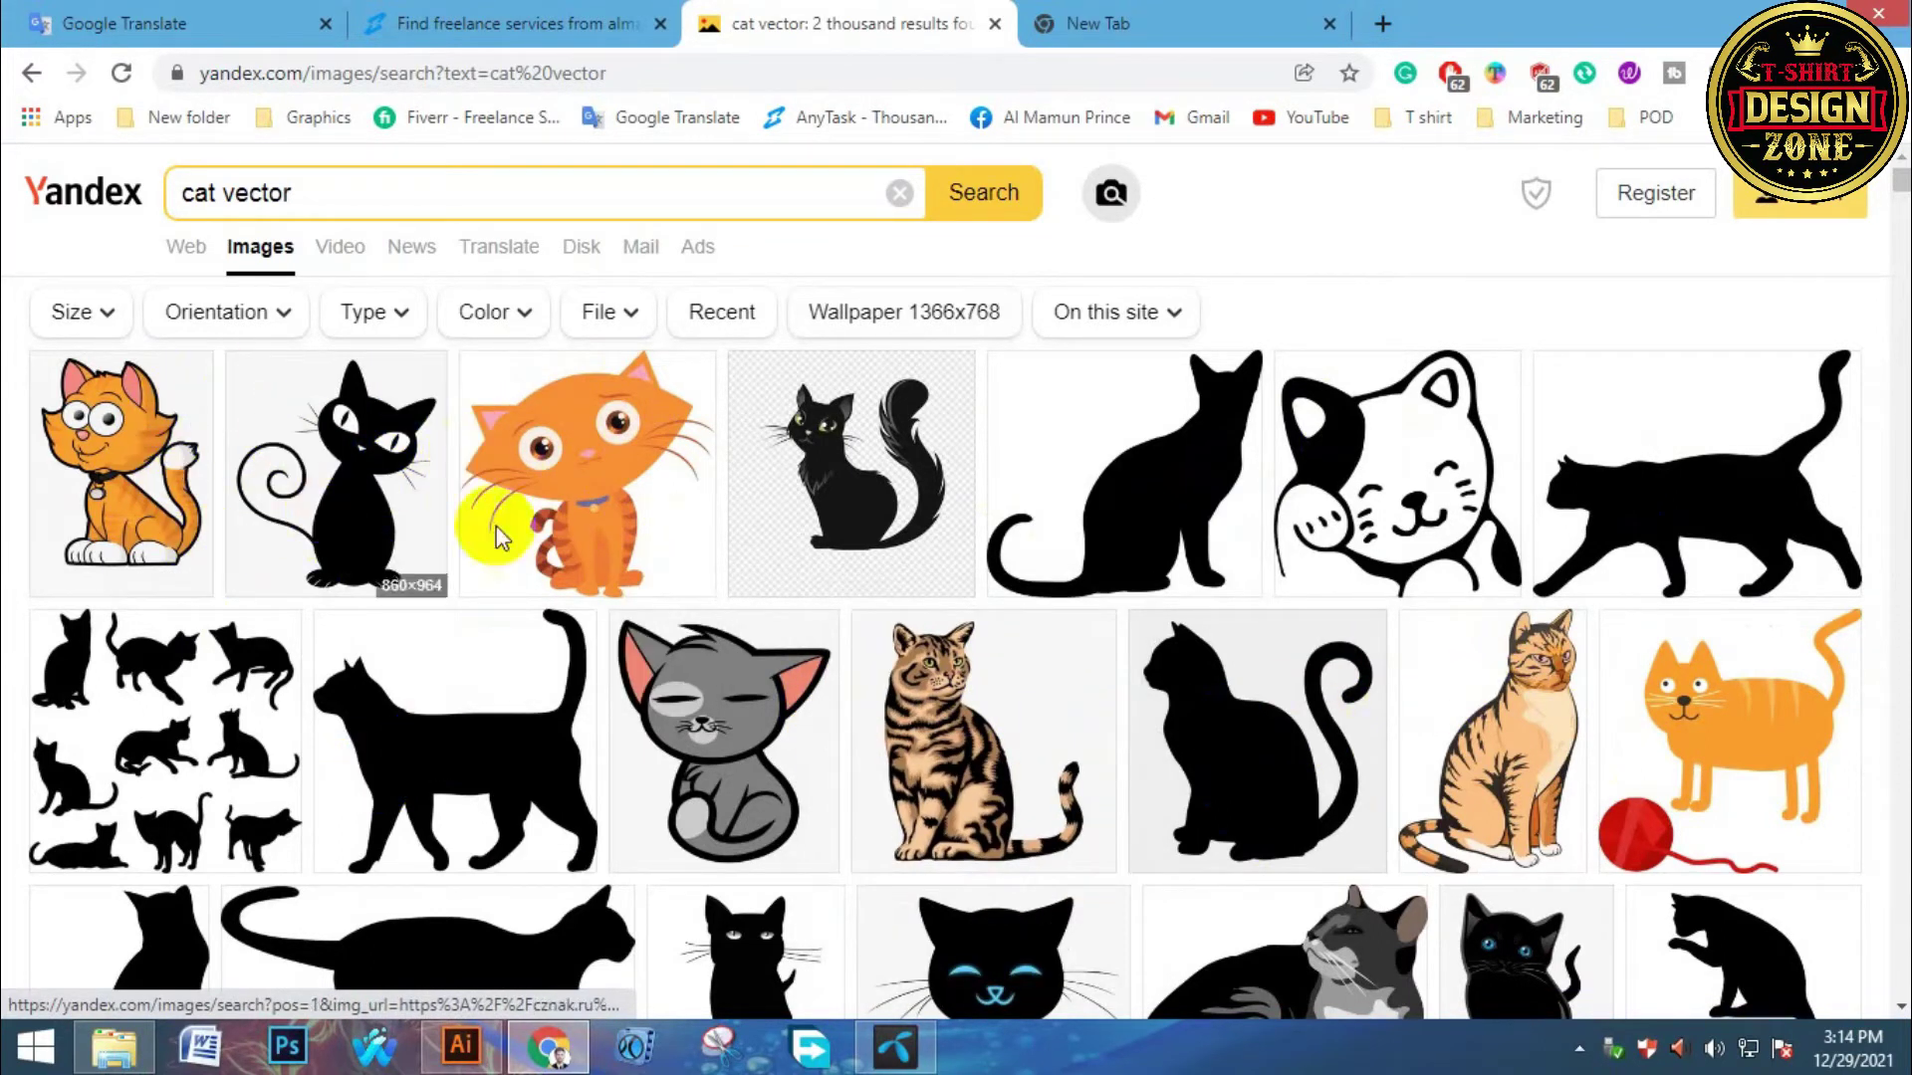
click(1598, 493)
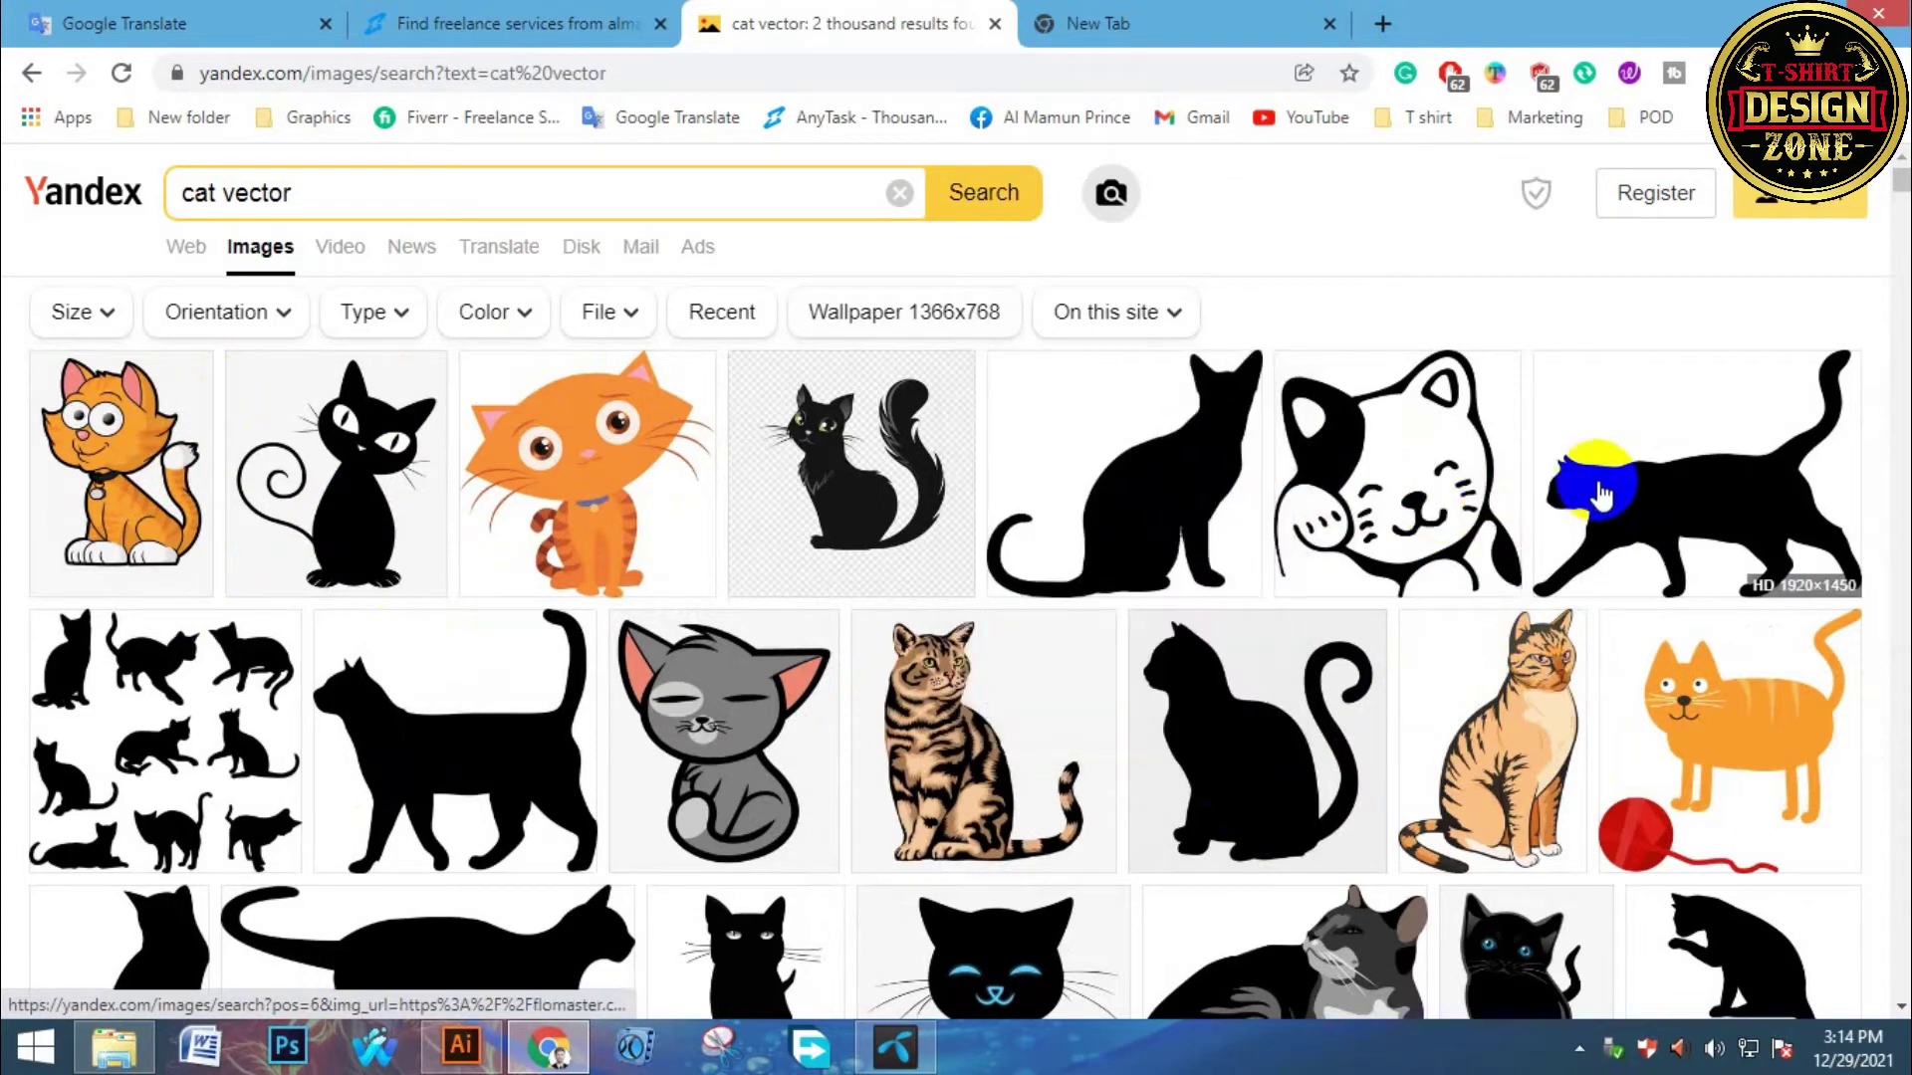
scroll(1250, 661, down, 8)
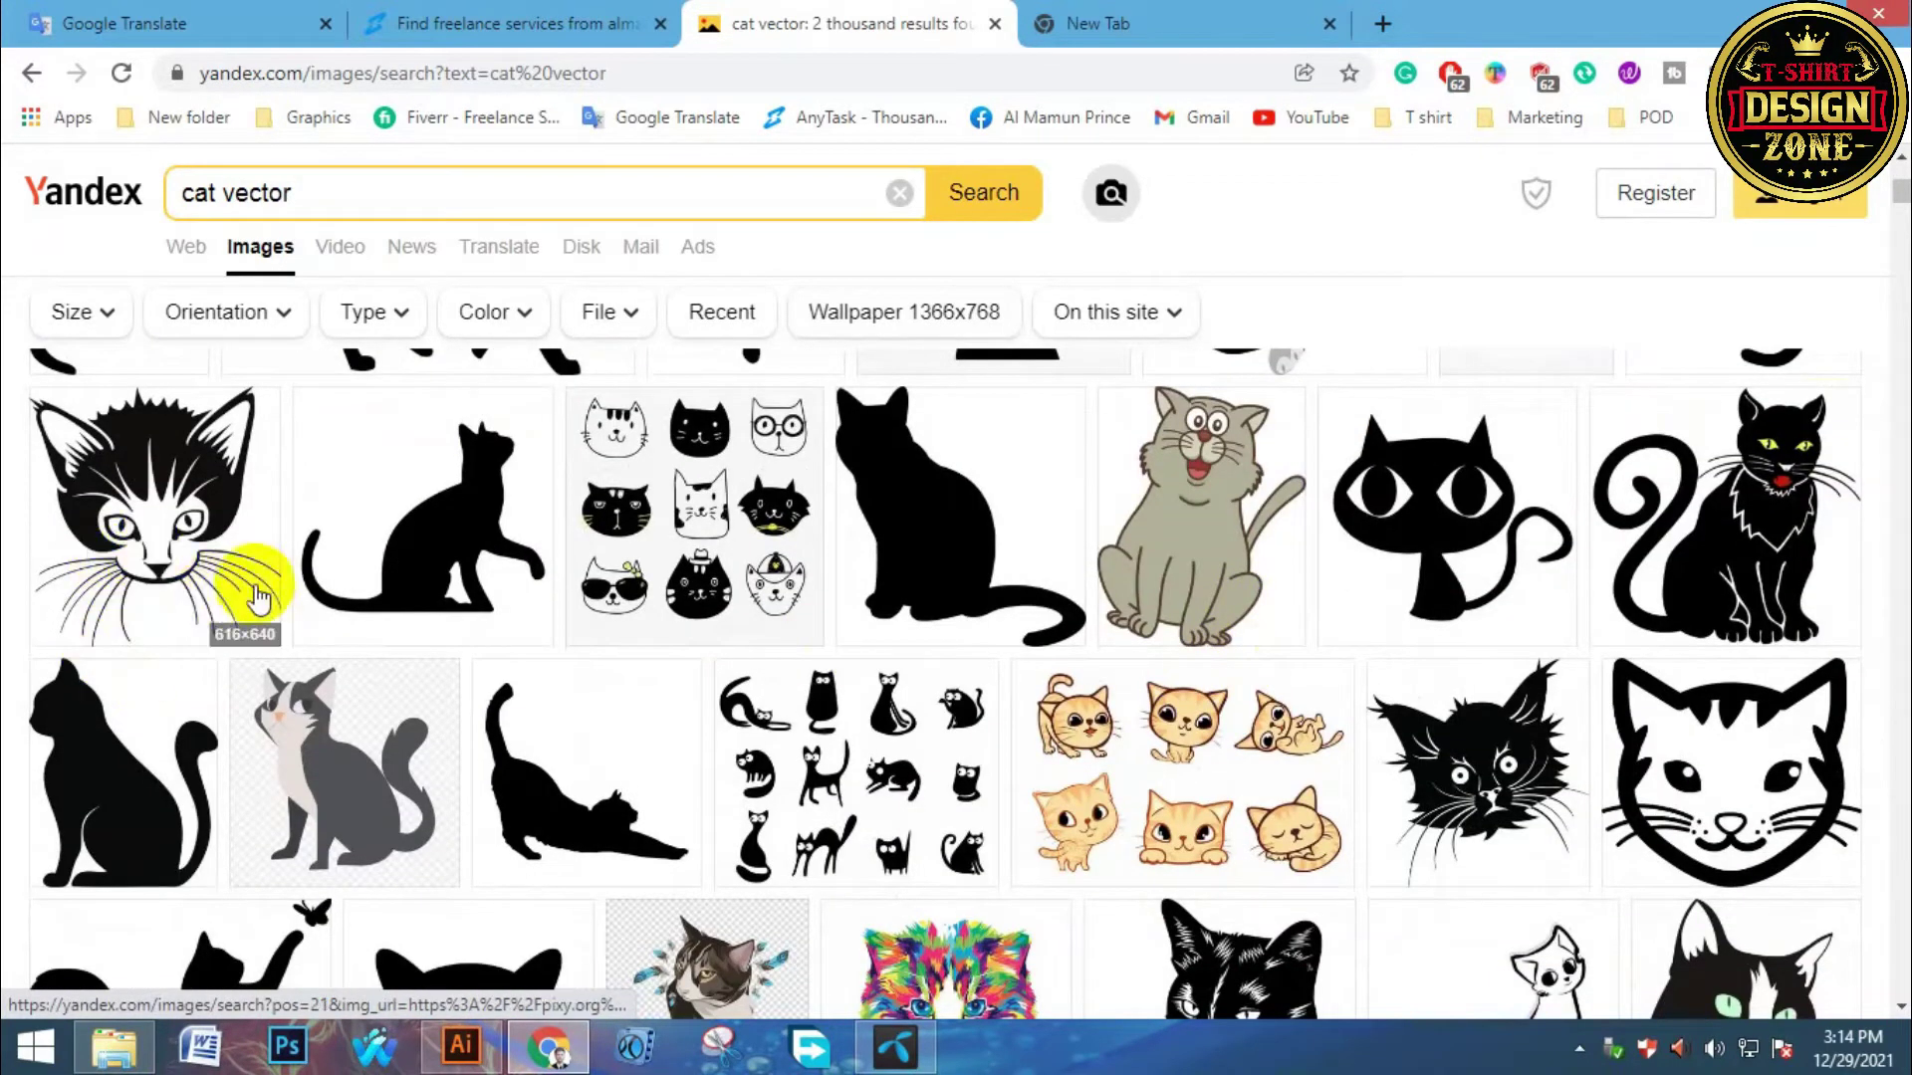
scroll(1173, 538, down, 4)
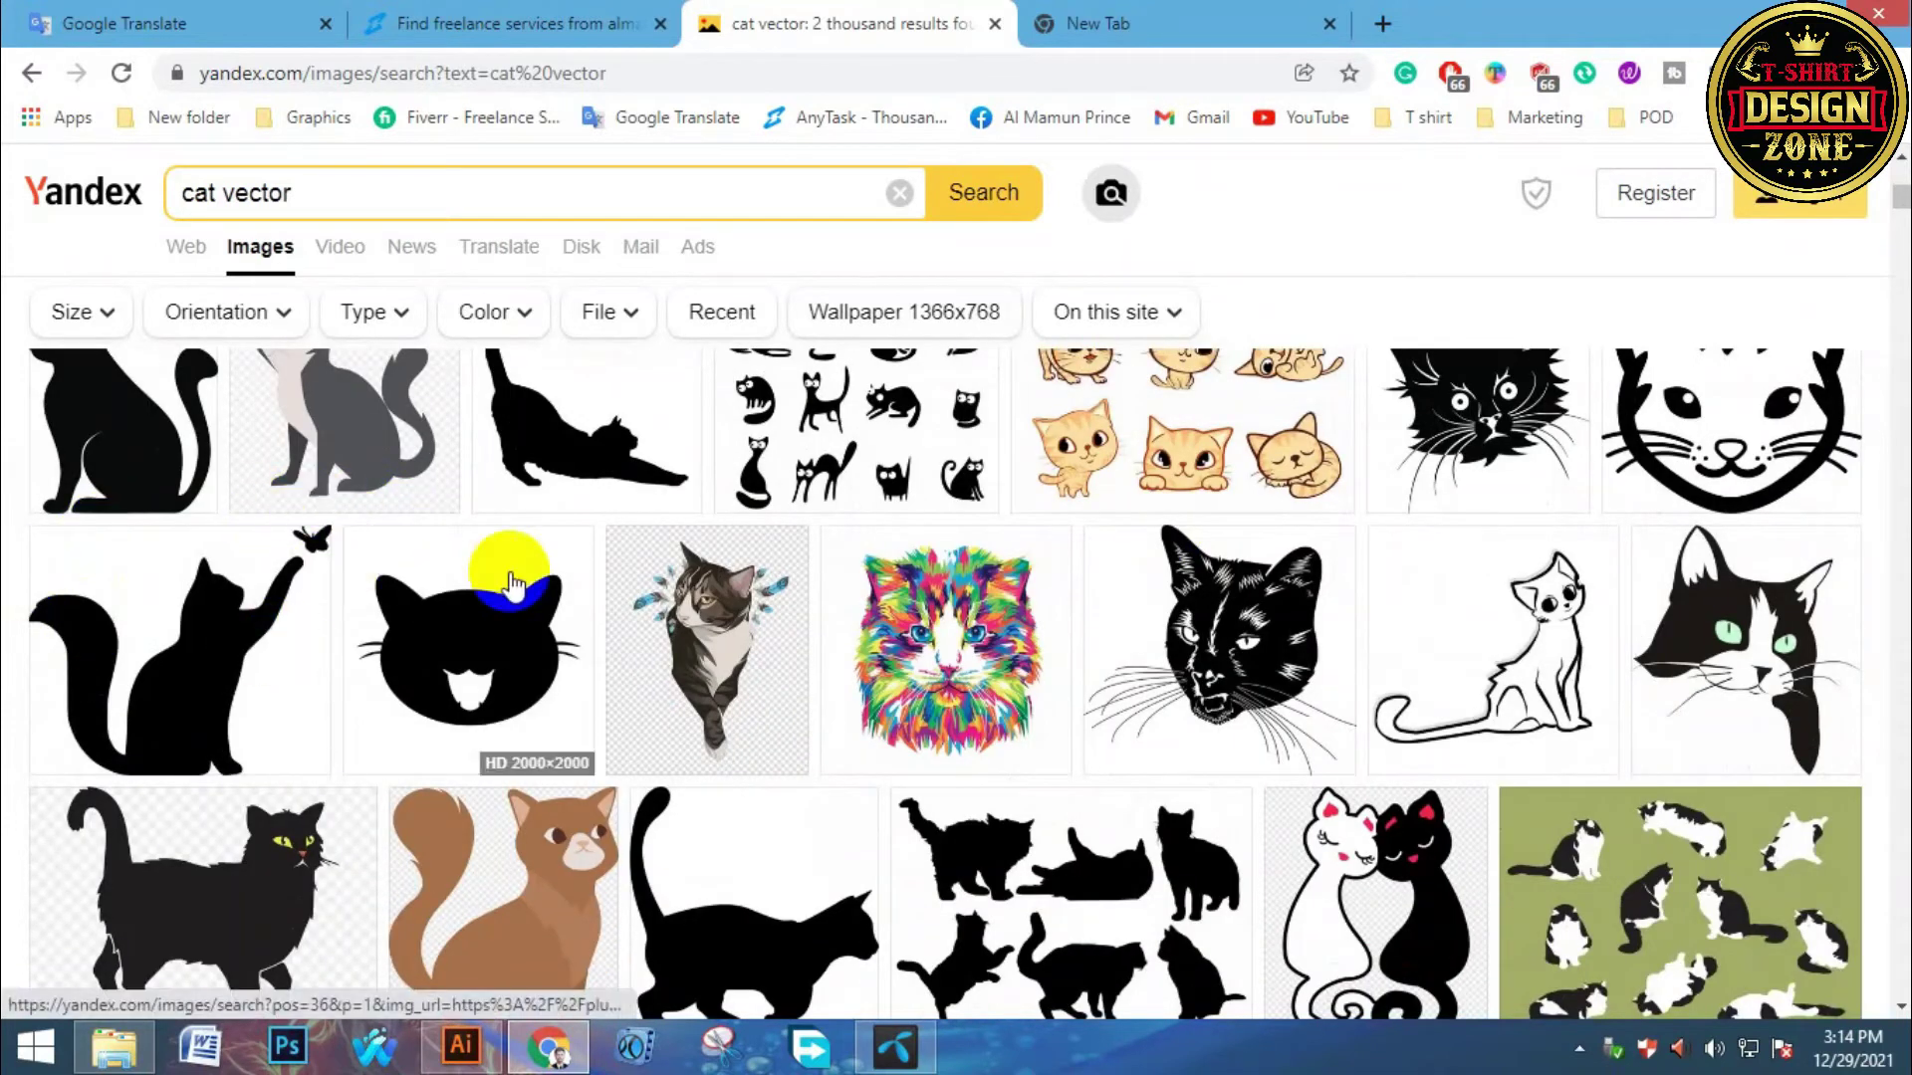
scroll(511, 583, down, 3)
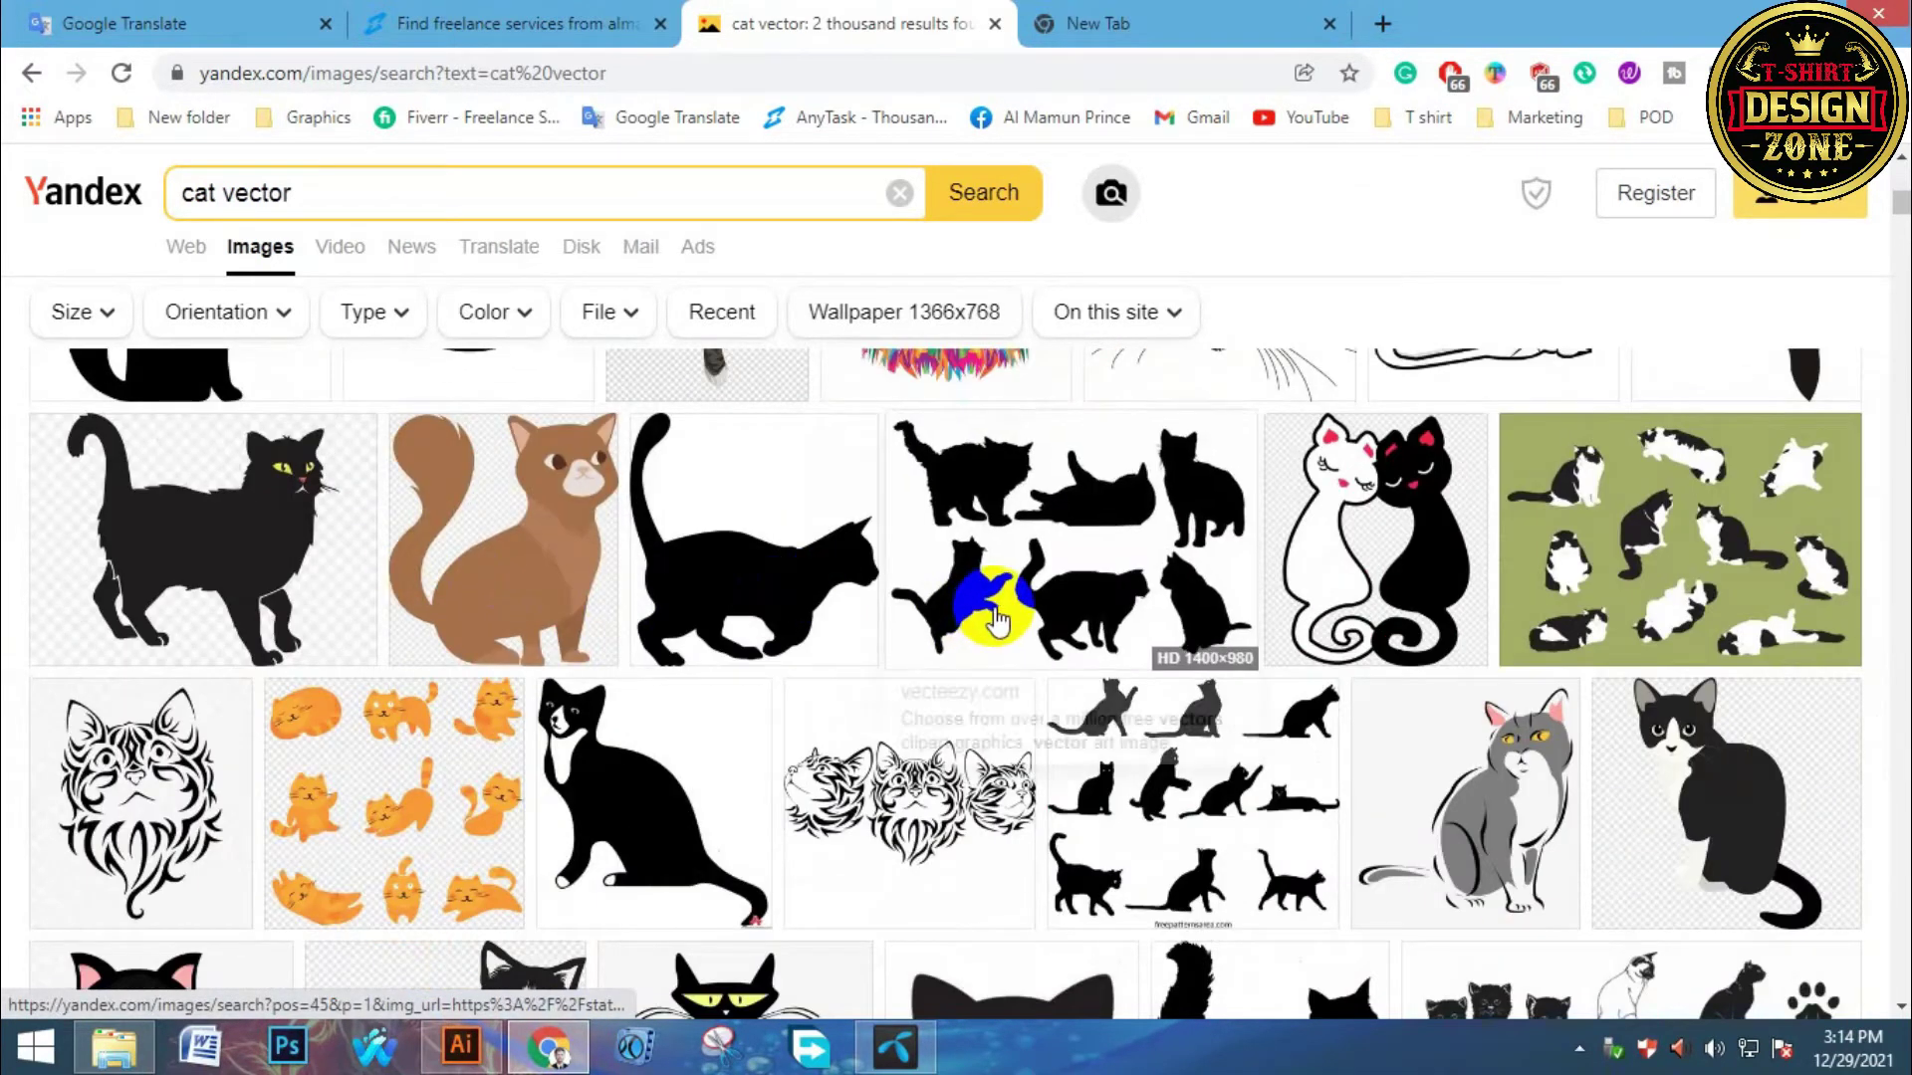
scroll(996, 620, up, 4)
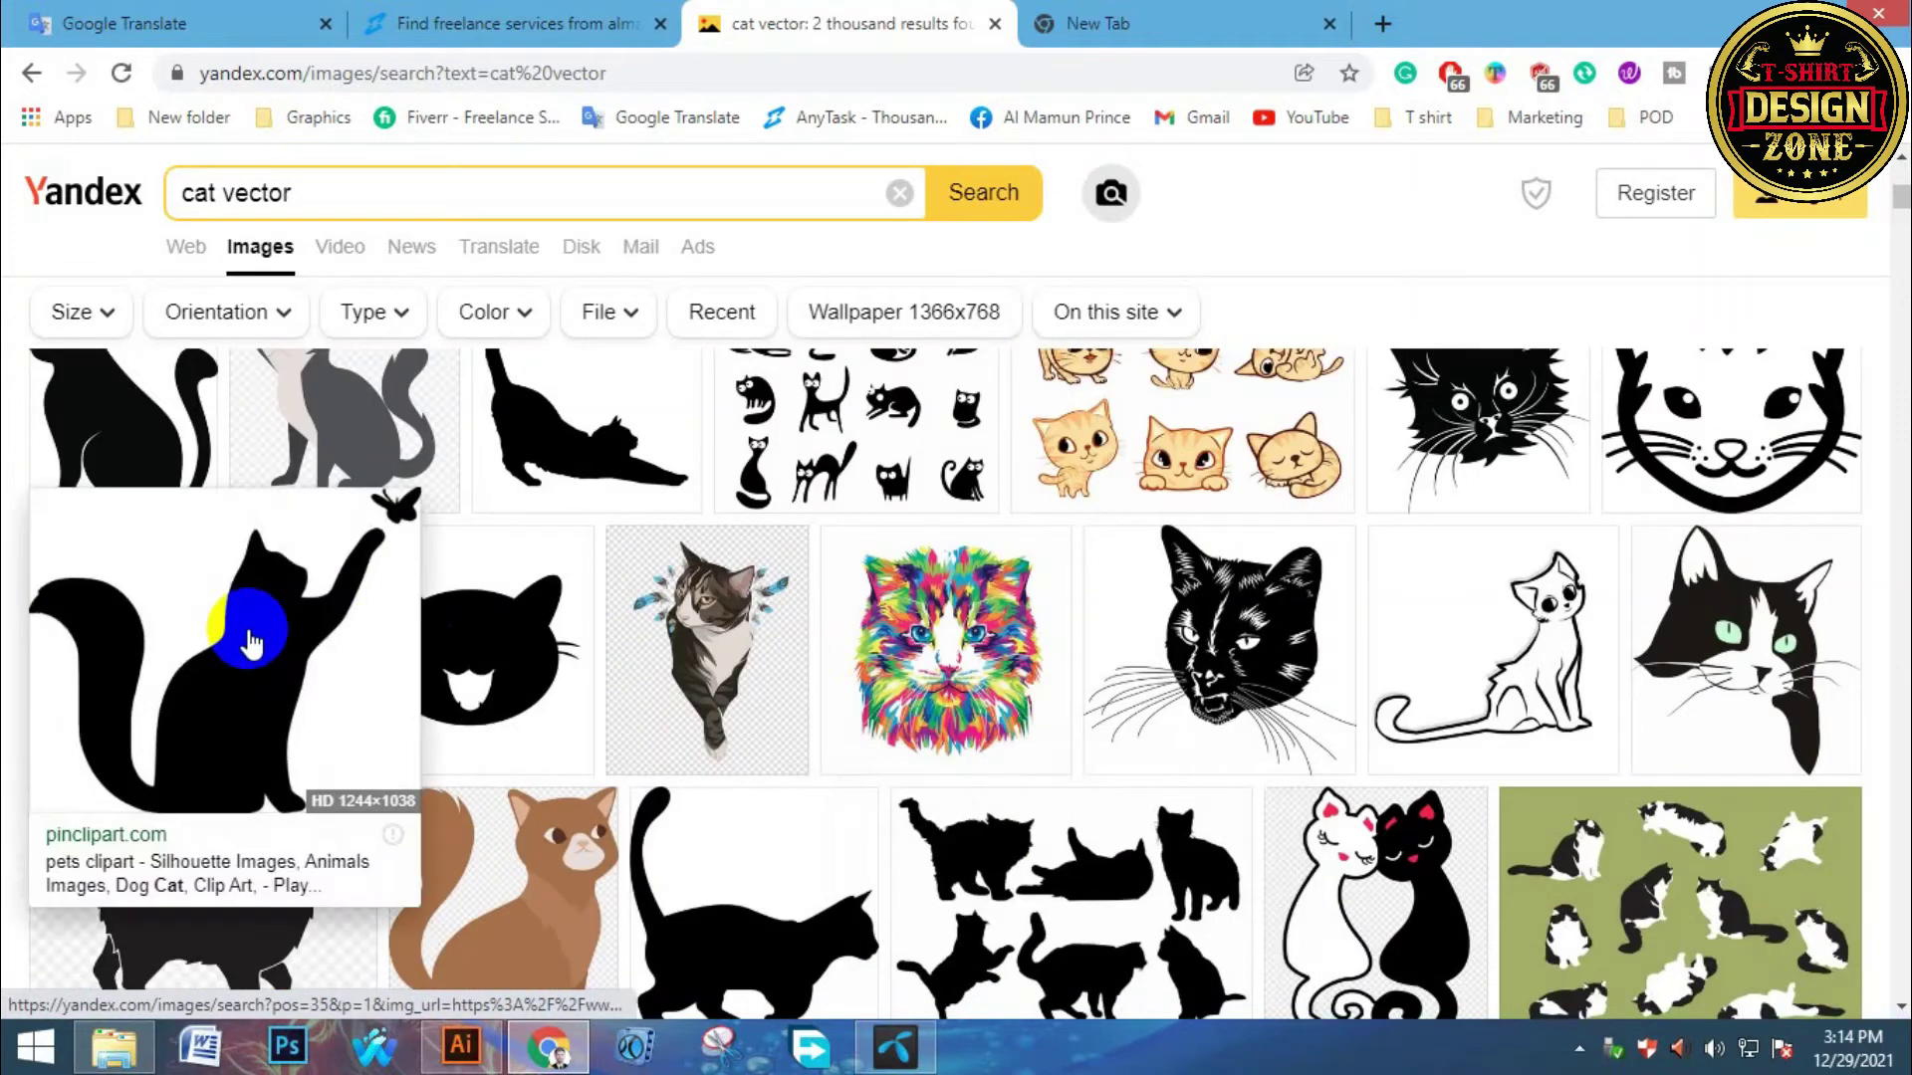
click(256, 641)
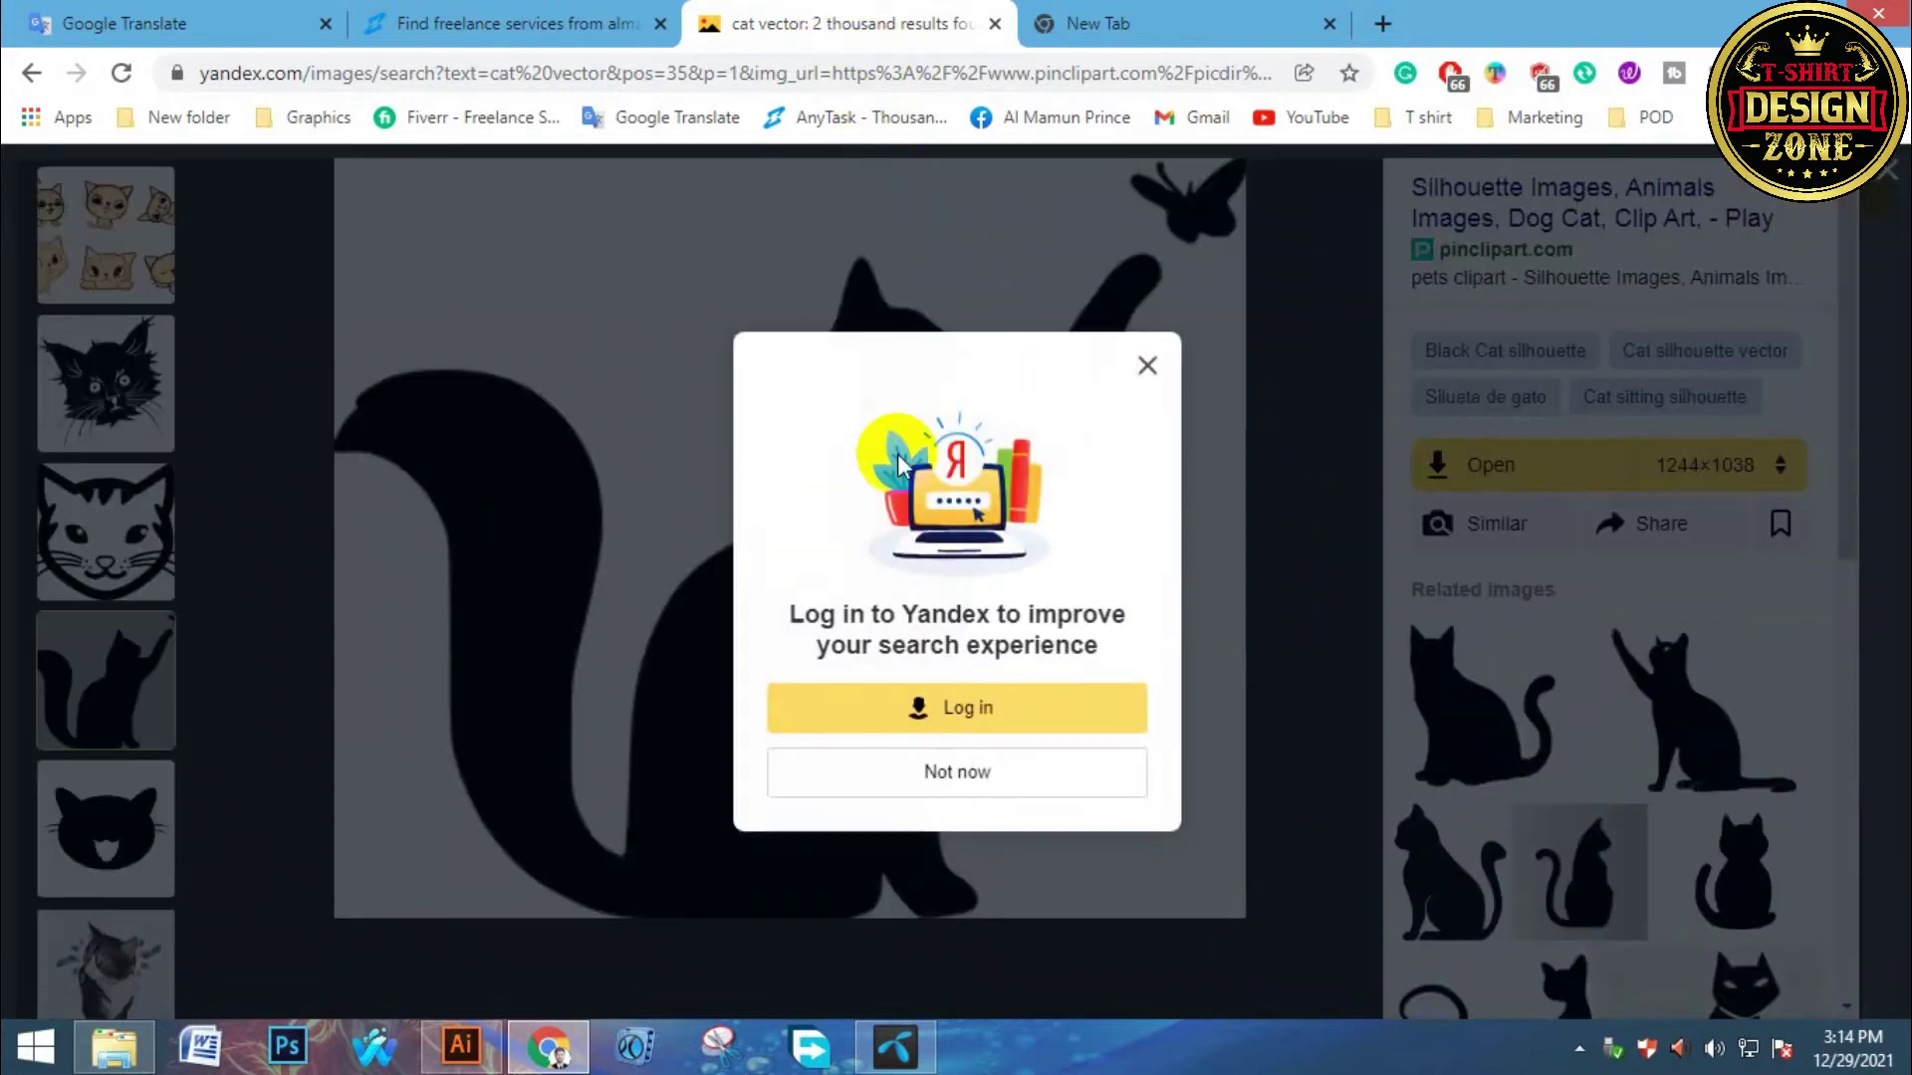
click(1126, 342)
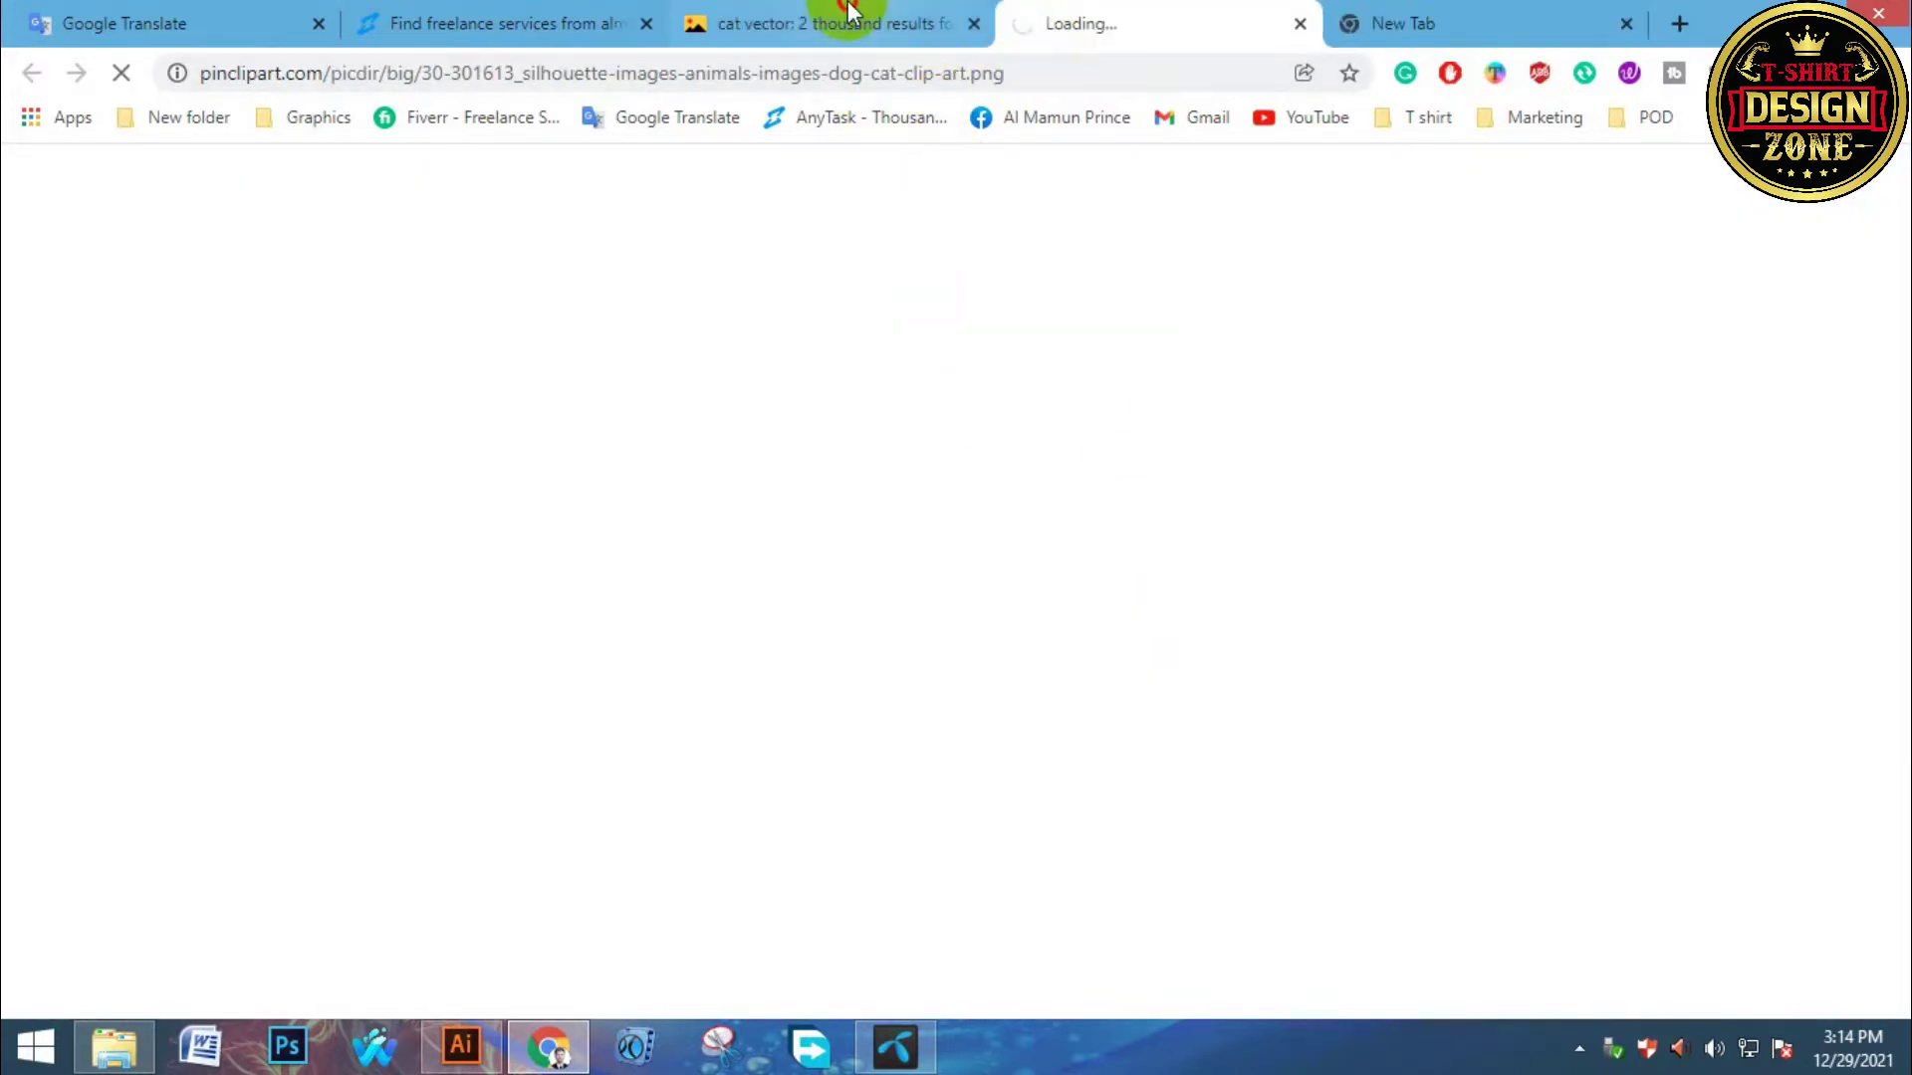
click(840, 22)
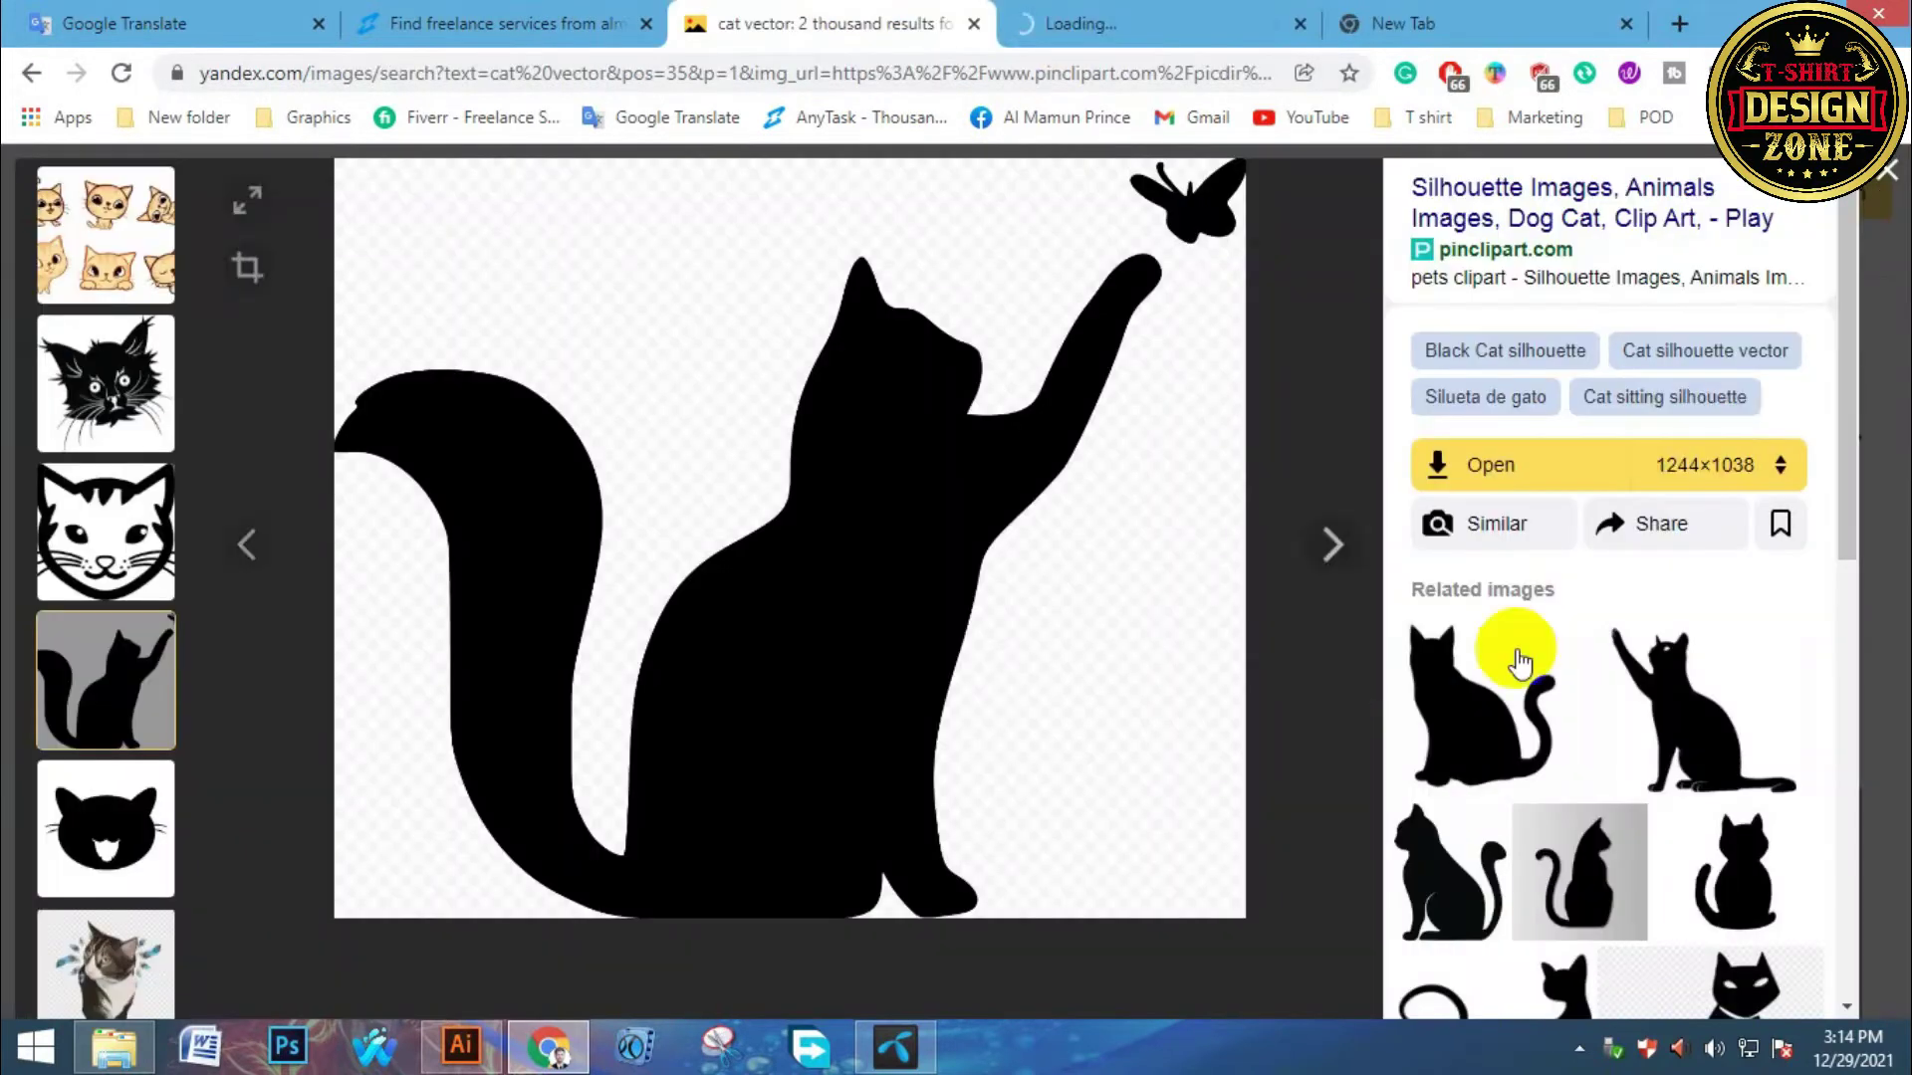
click(1885, 184)
Look further through the cat vector results and preview the black line drawing of a reclining cat from pixy.org.
scroll(742, 648, down, 3)
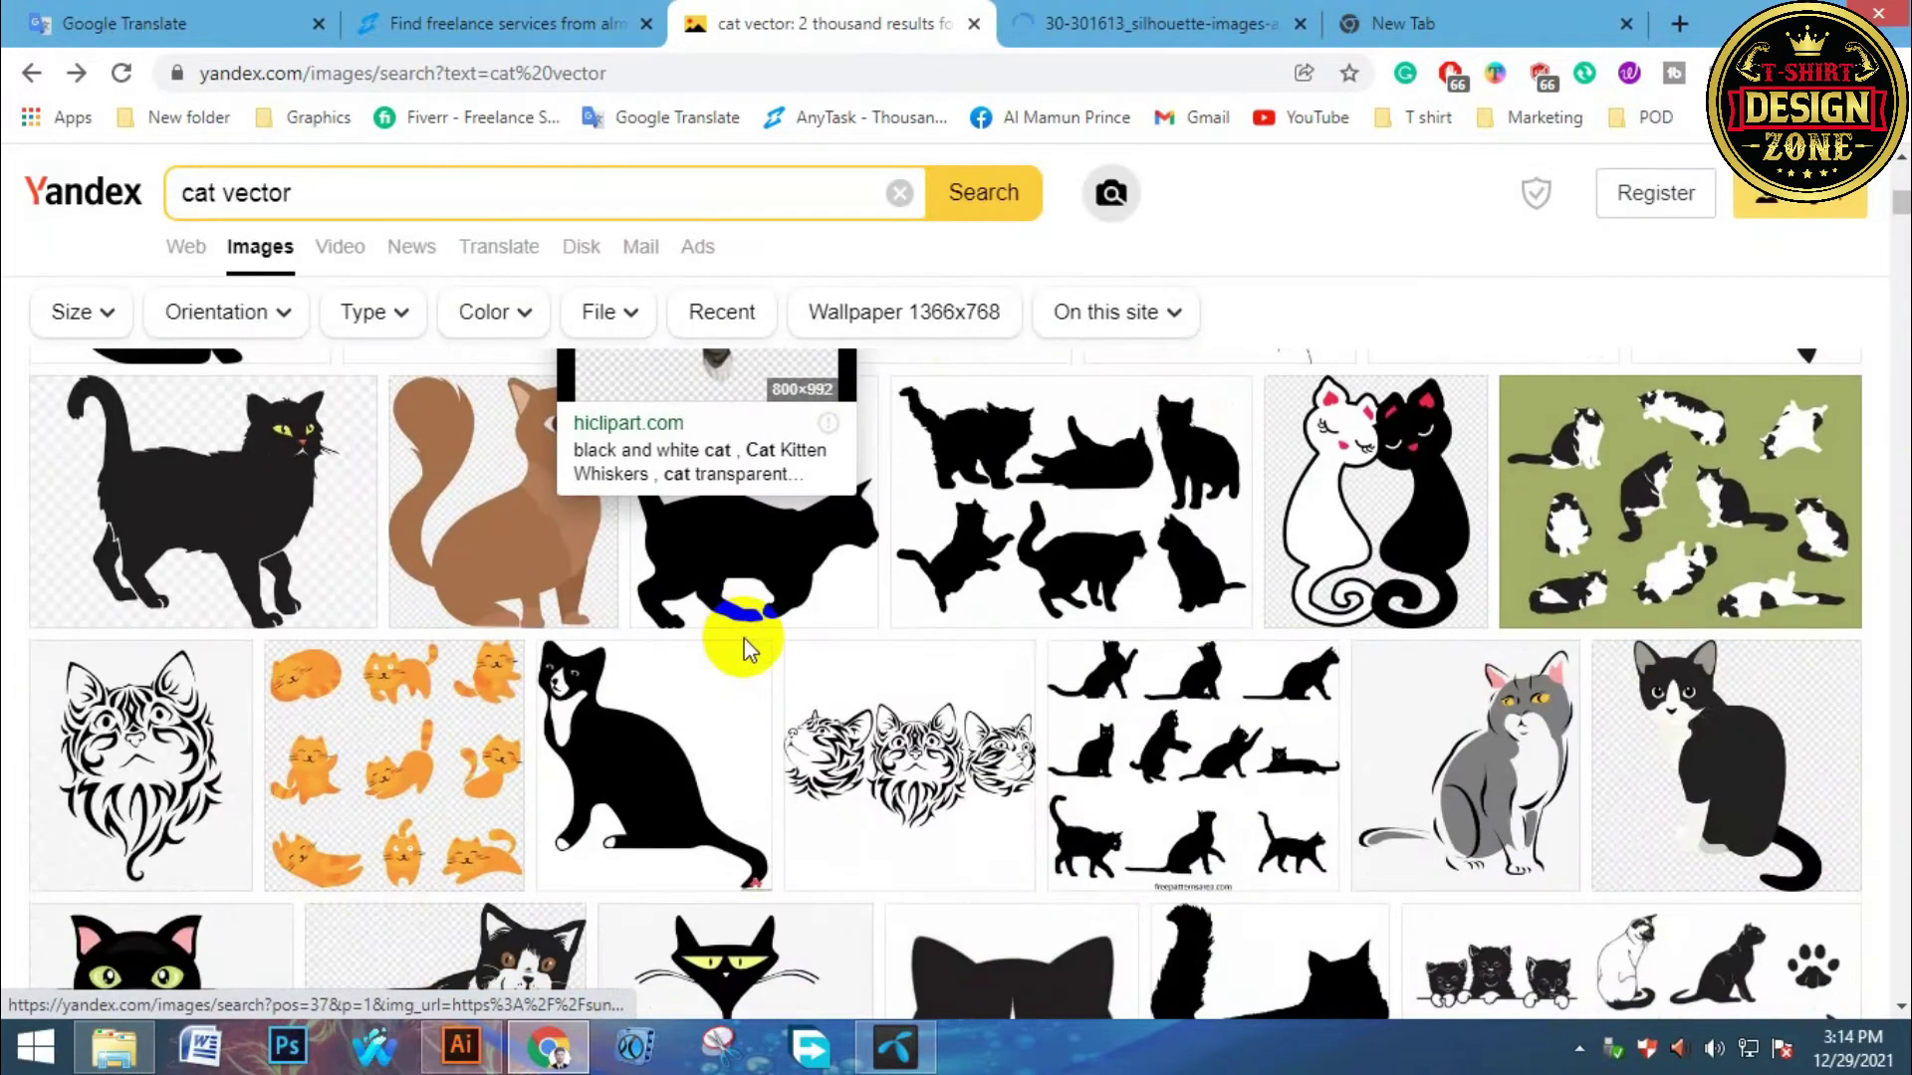
scroll(760, 642, down, 3)
scroll(771, 652, down, 3)
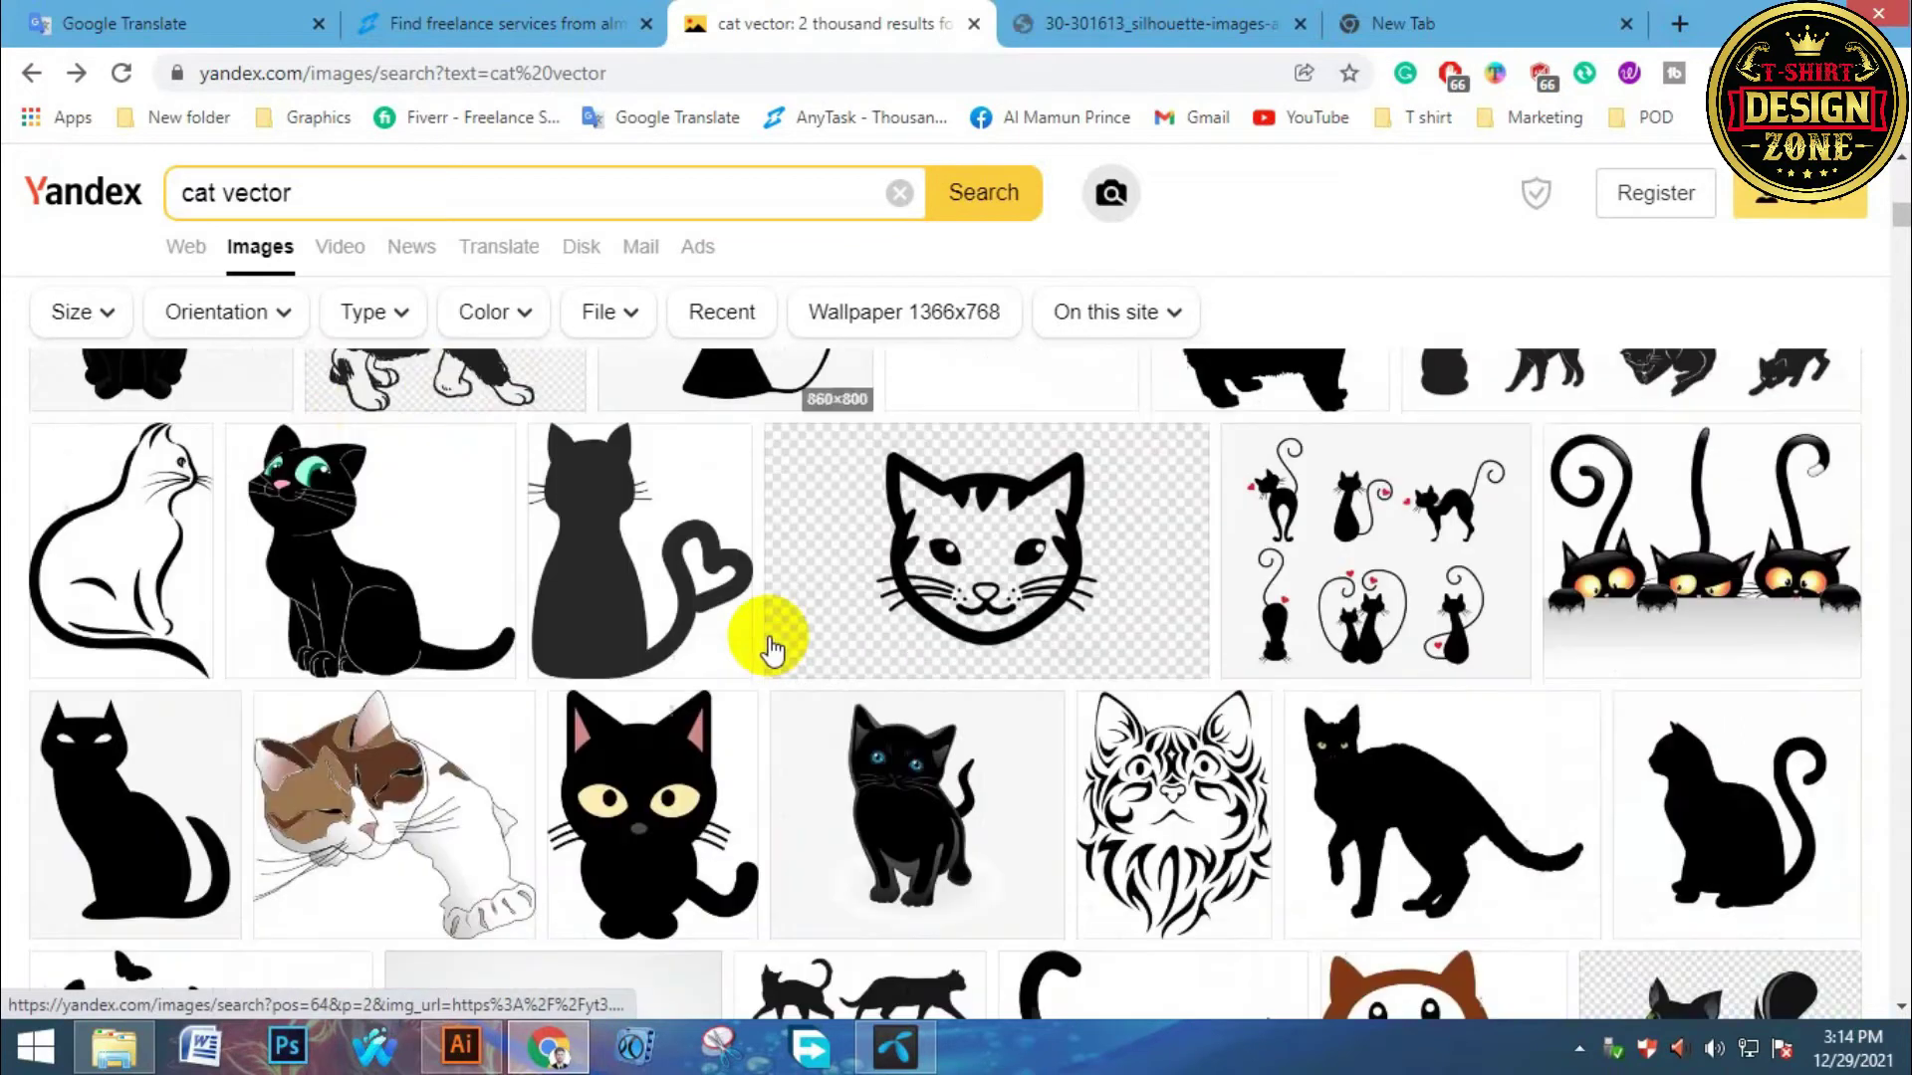
scroll(772, 647, down, 3)
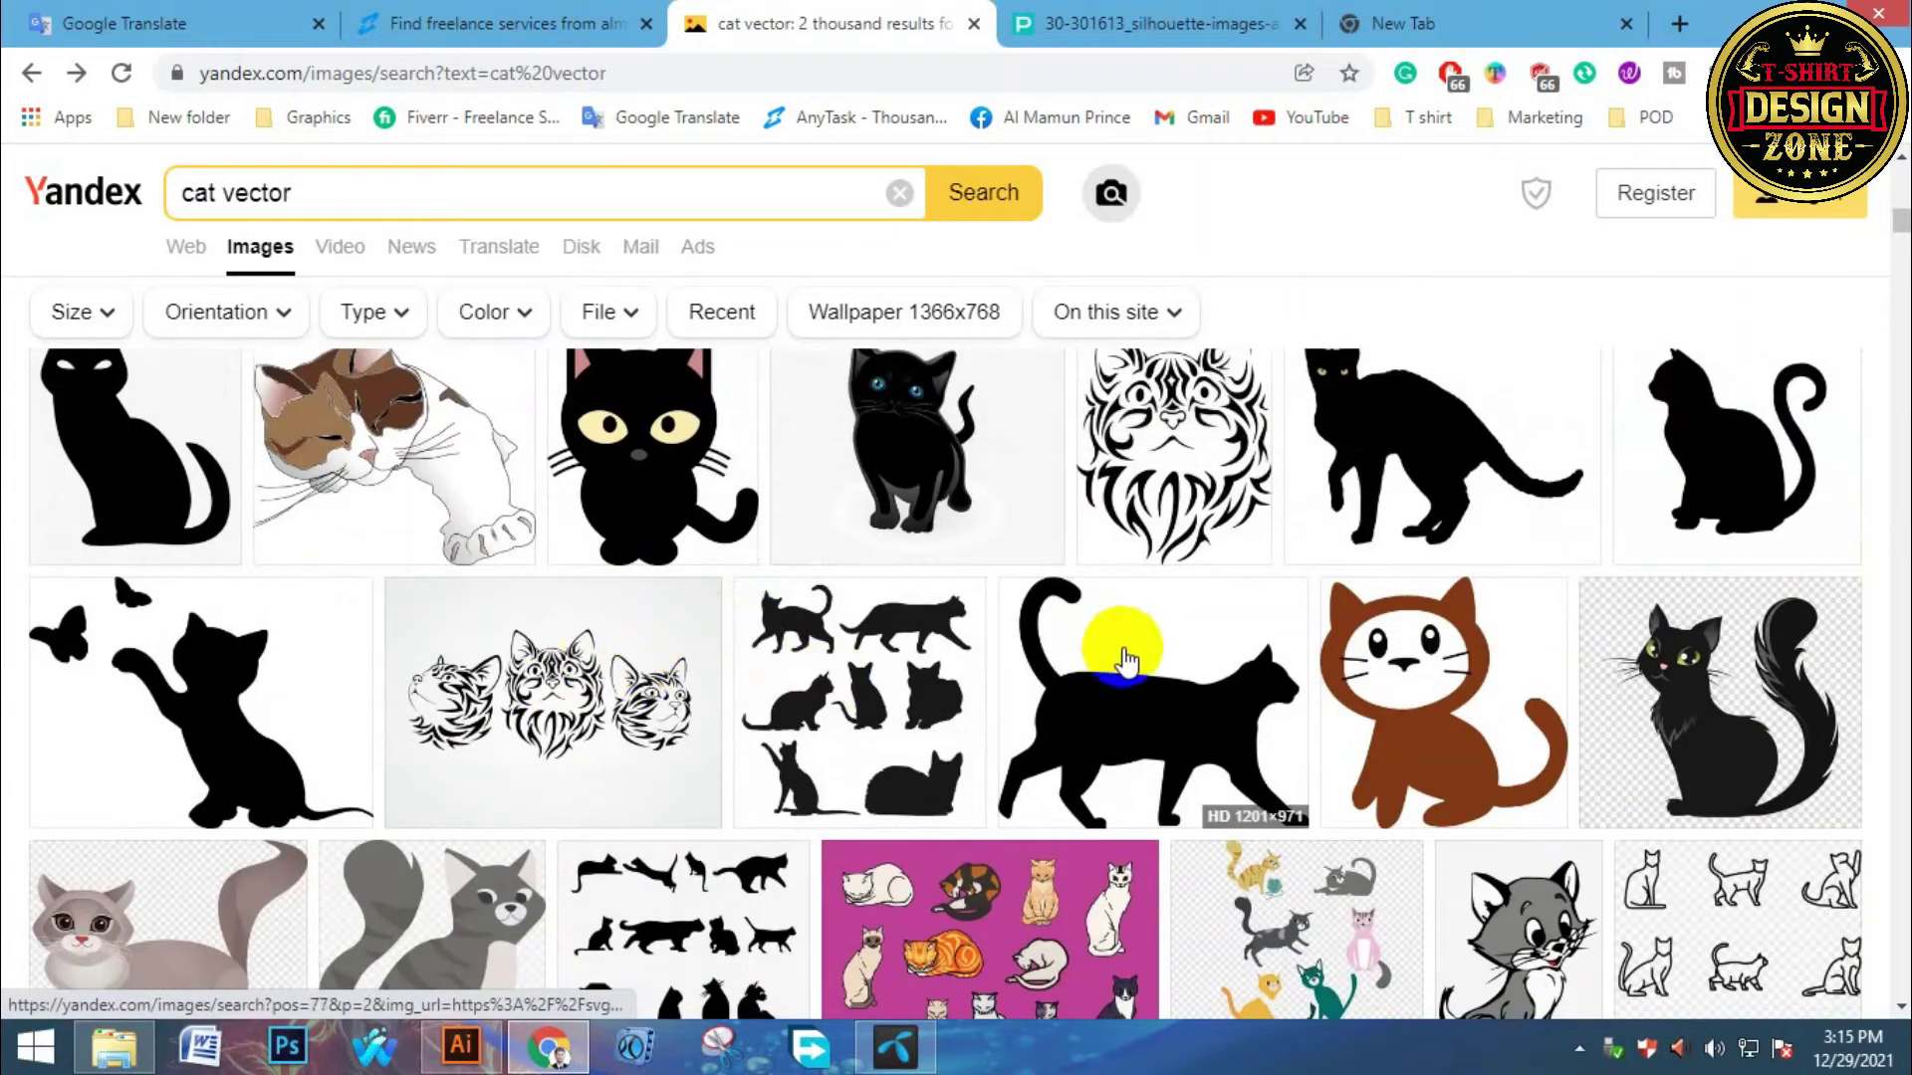
scroll(1123, 659, down, 3)
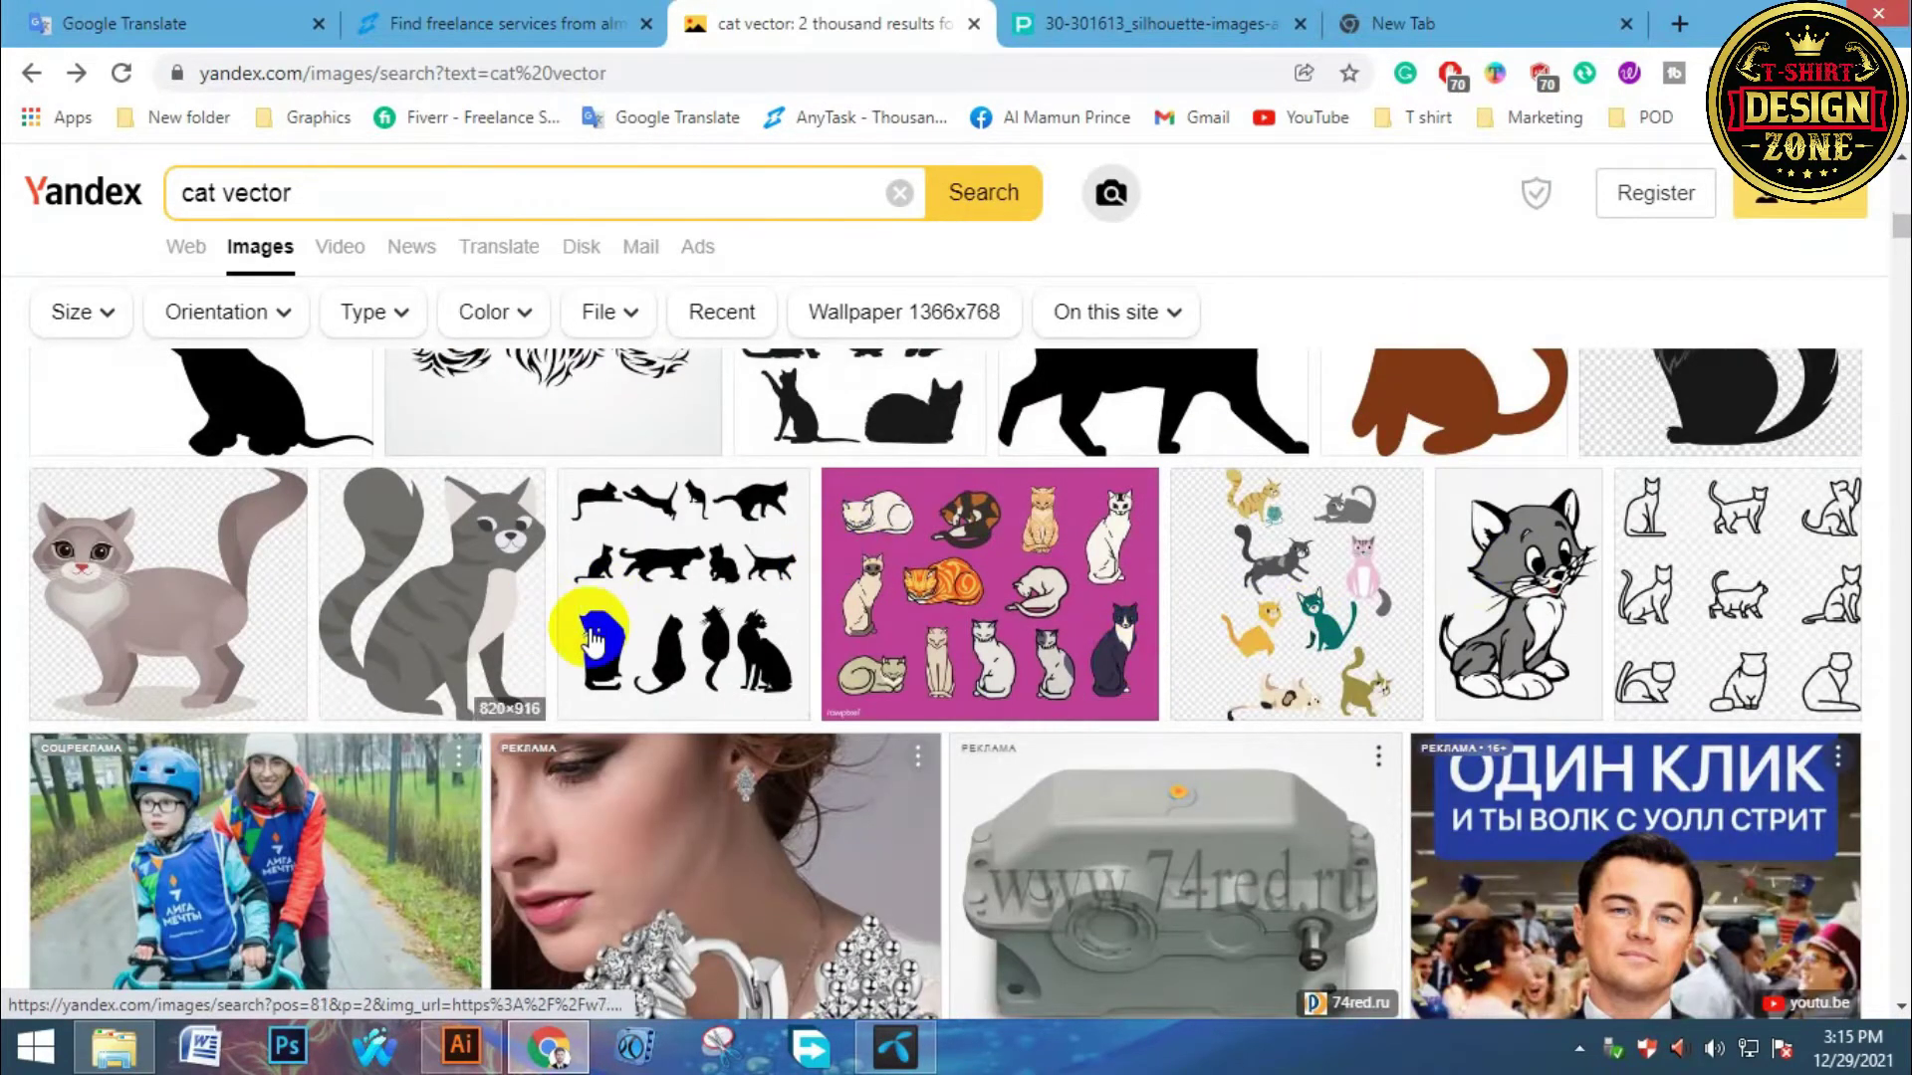
scroll(592, 637, down, 3)
scroll(1006, 692, down, 3)
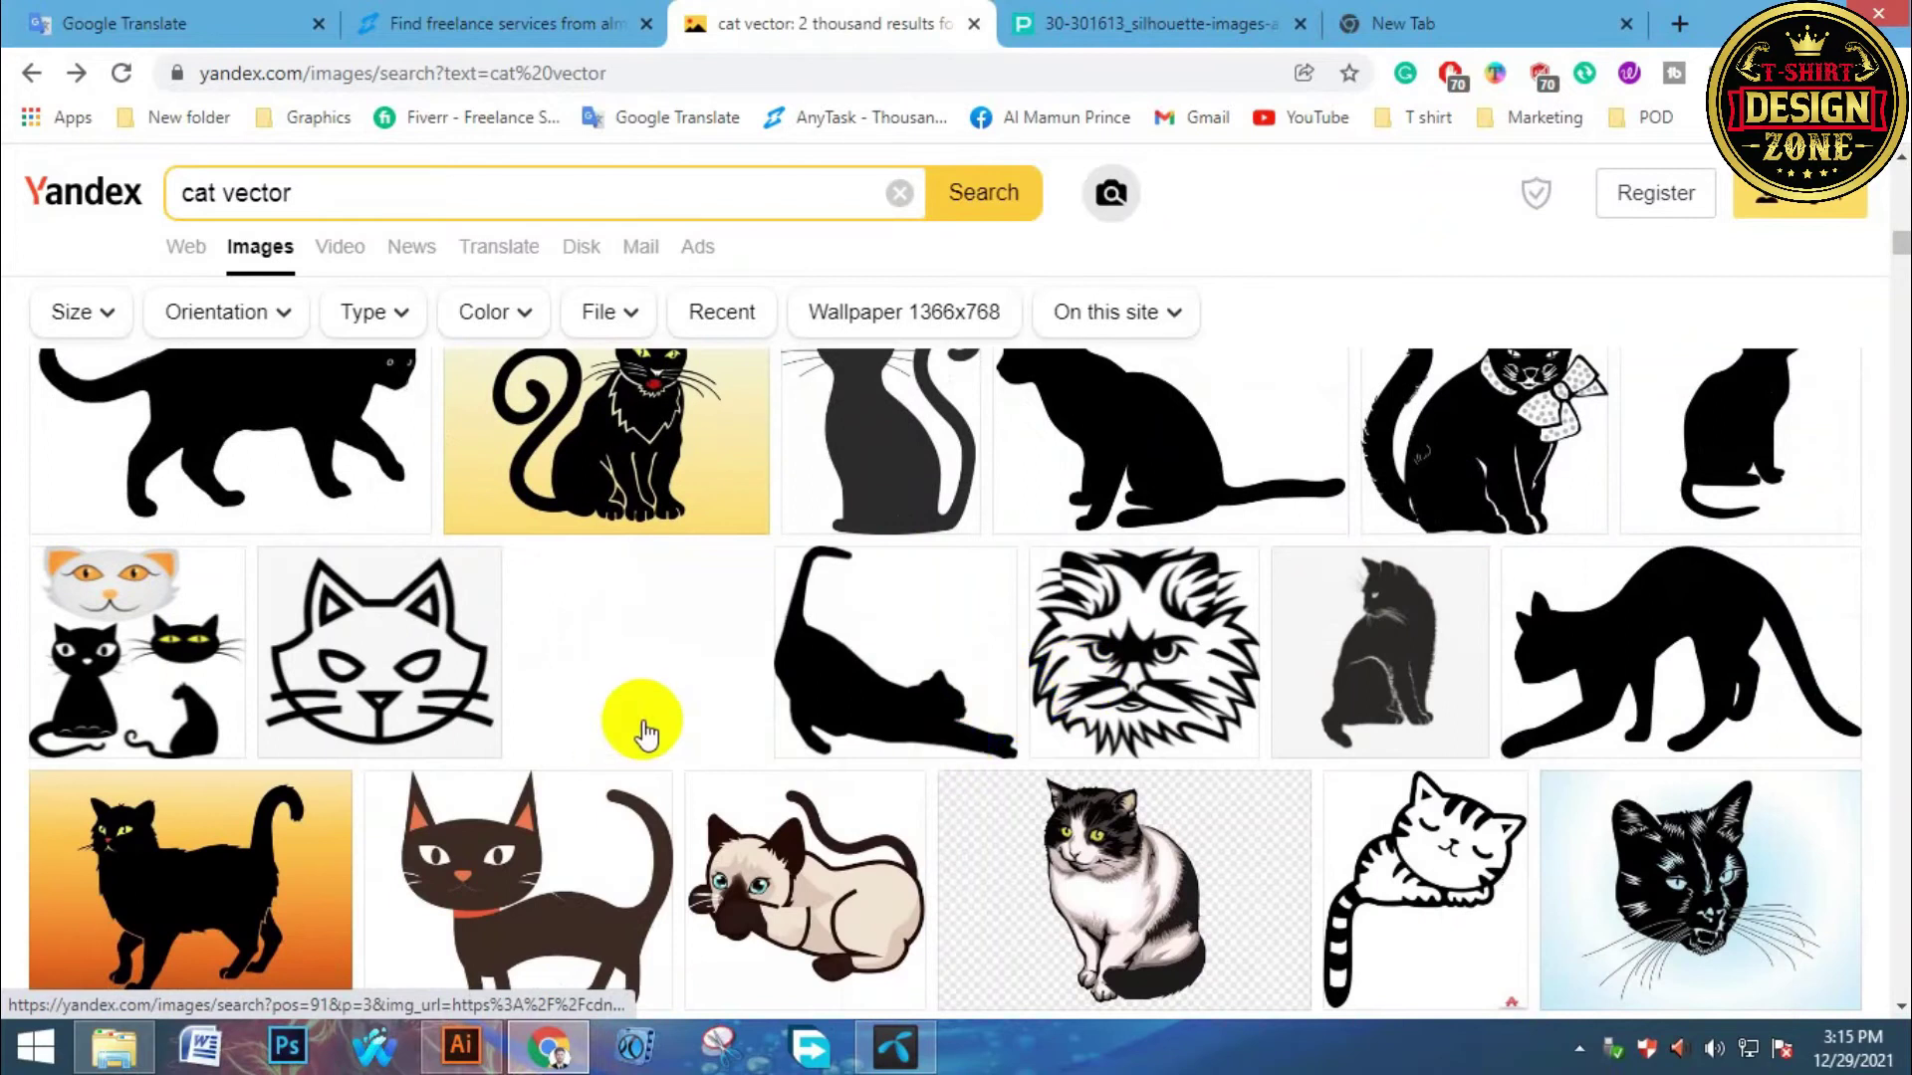
scroll(1251, 640, down, 6)
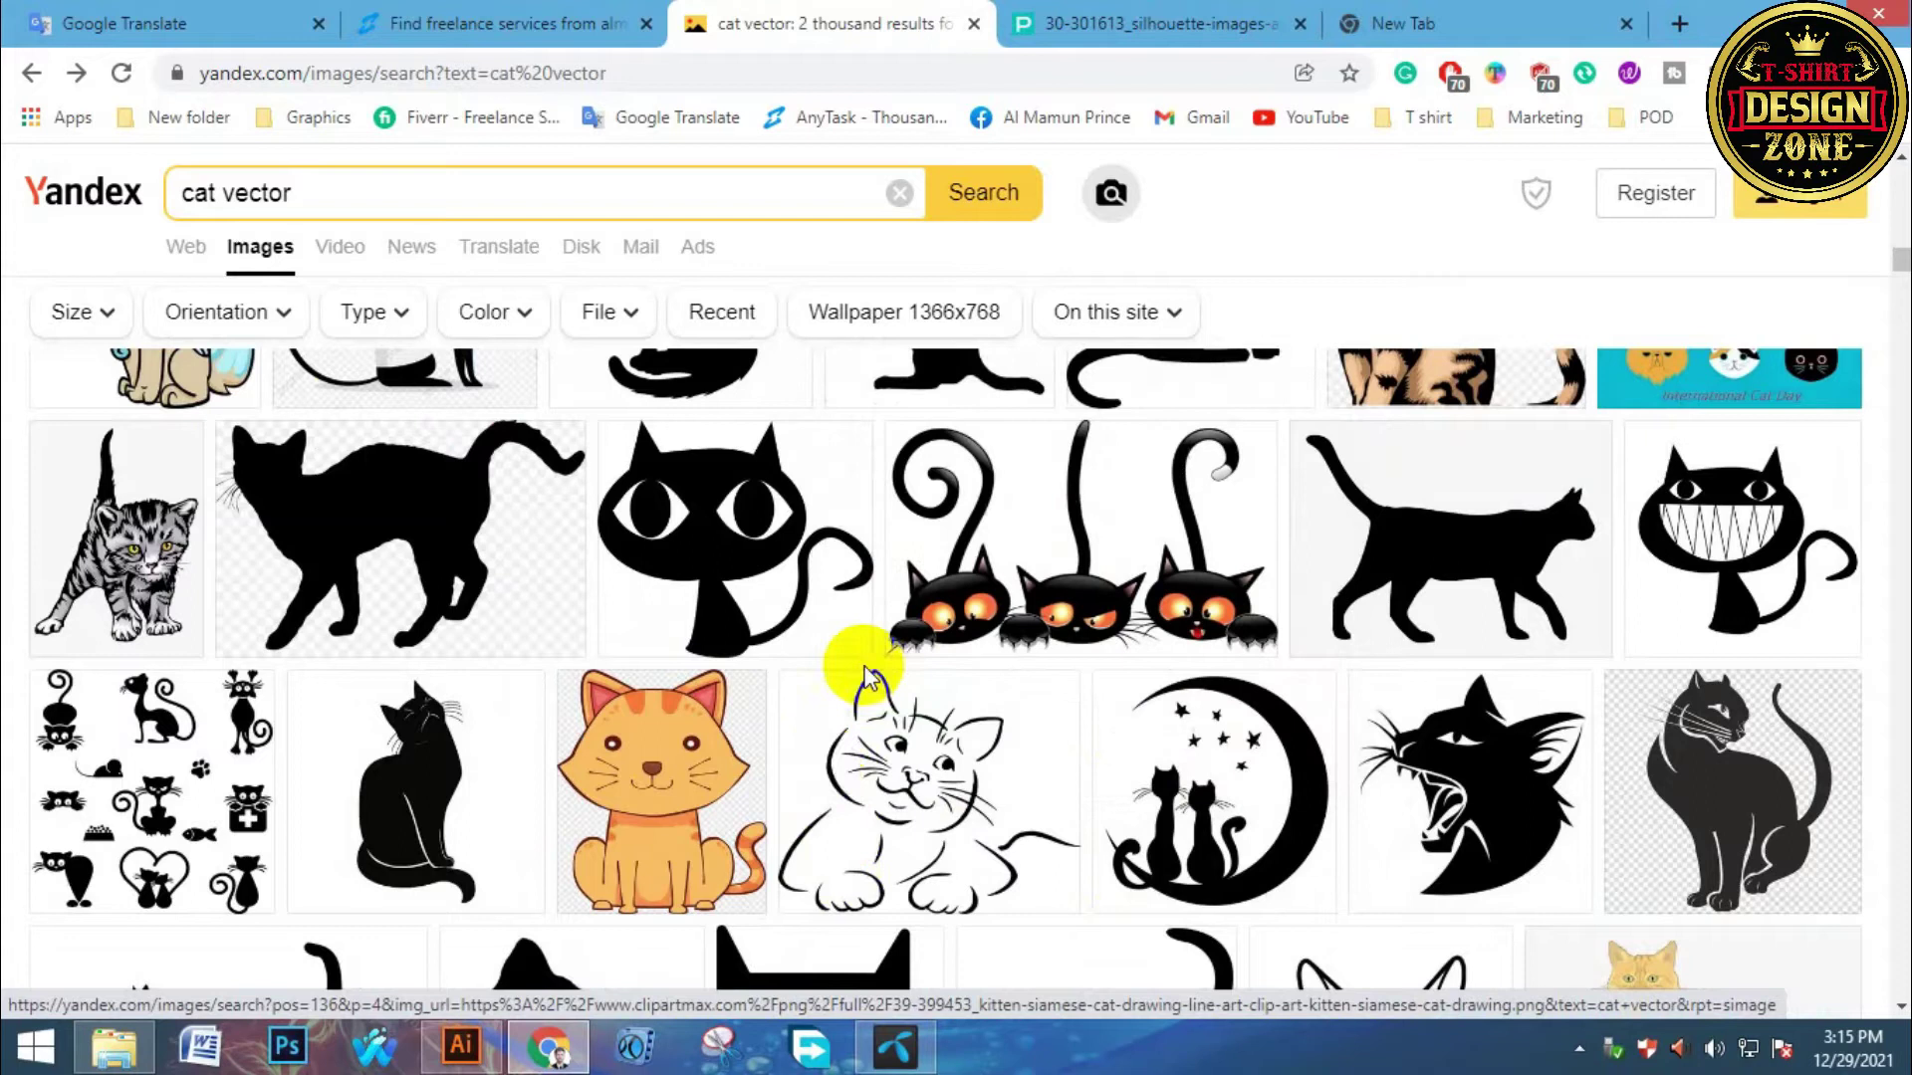
click(901, 805)
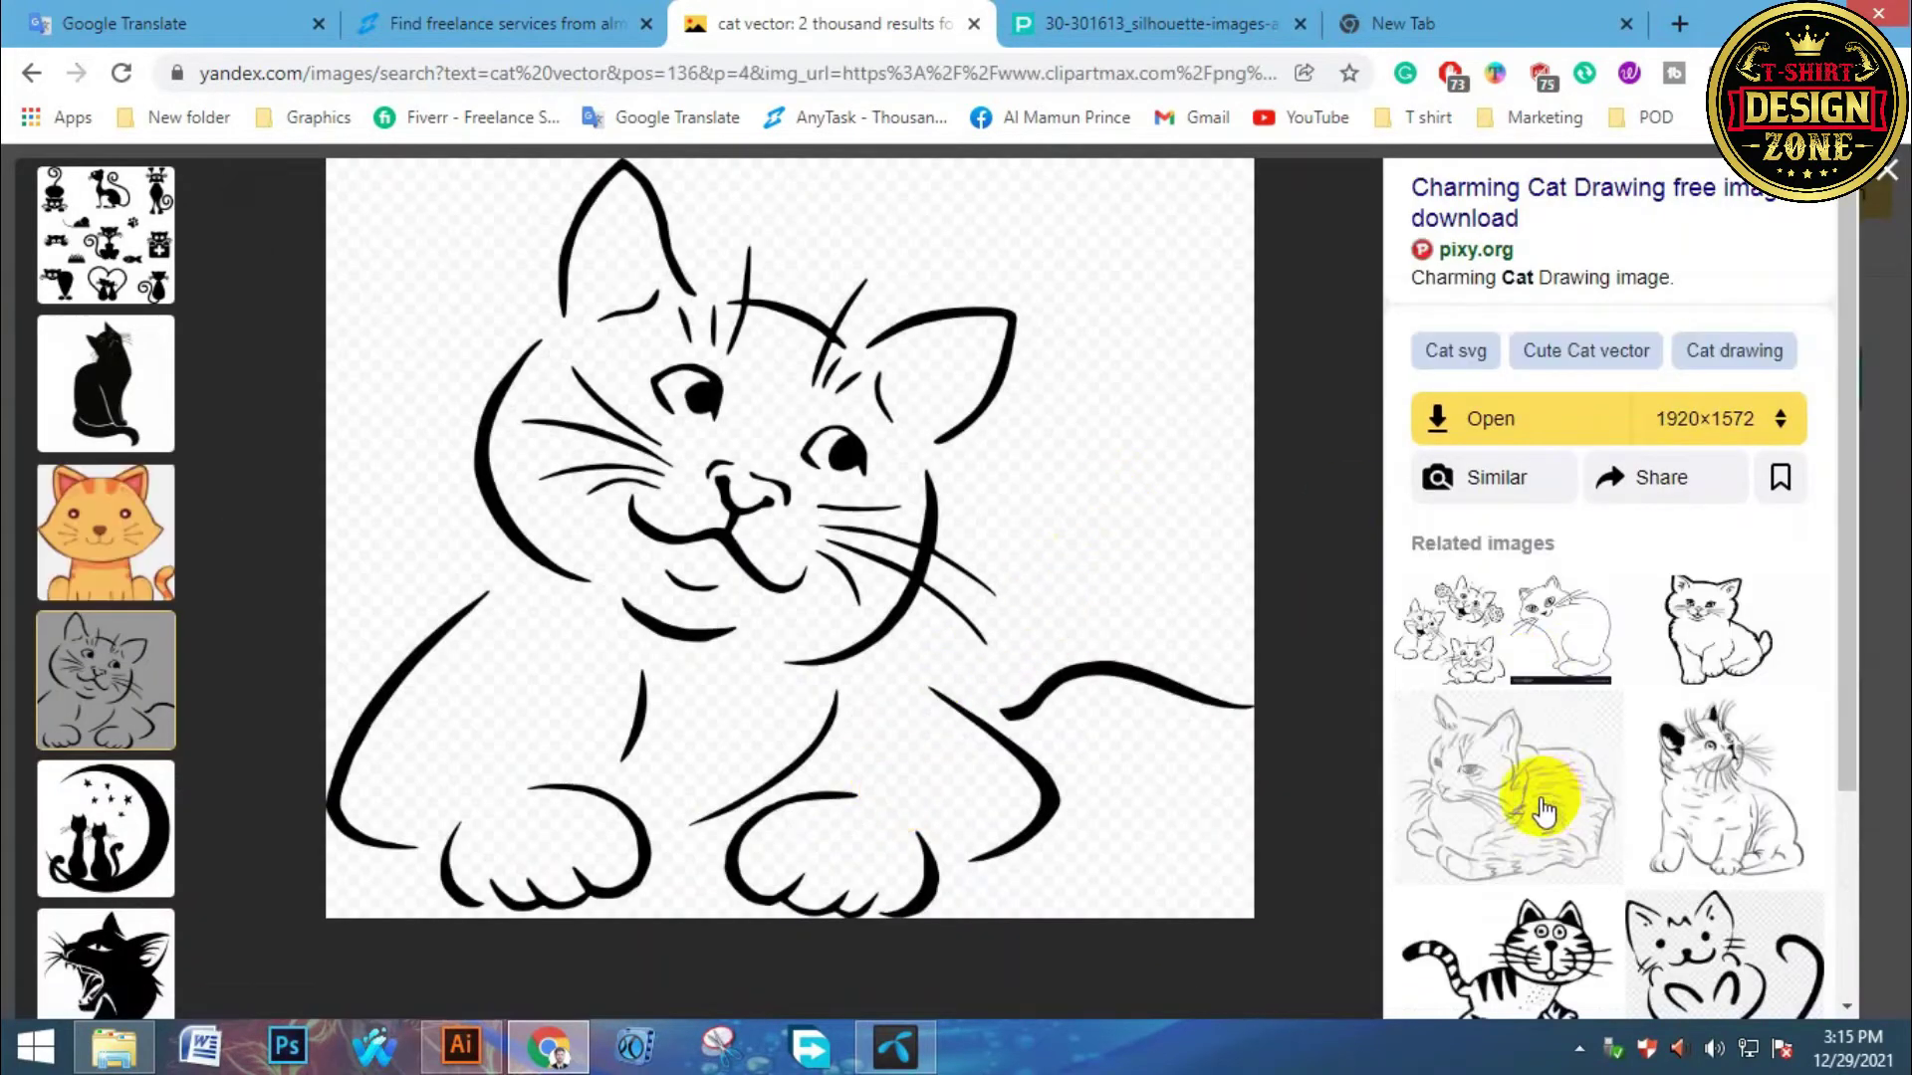
Look through the related line-art cats and preview the resting kitten with crossed front paws and a sideways gaze.
scroll(1543, 811, down, 10)
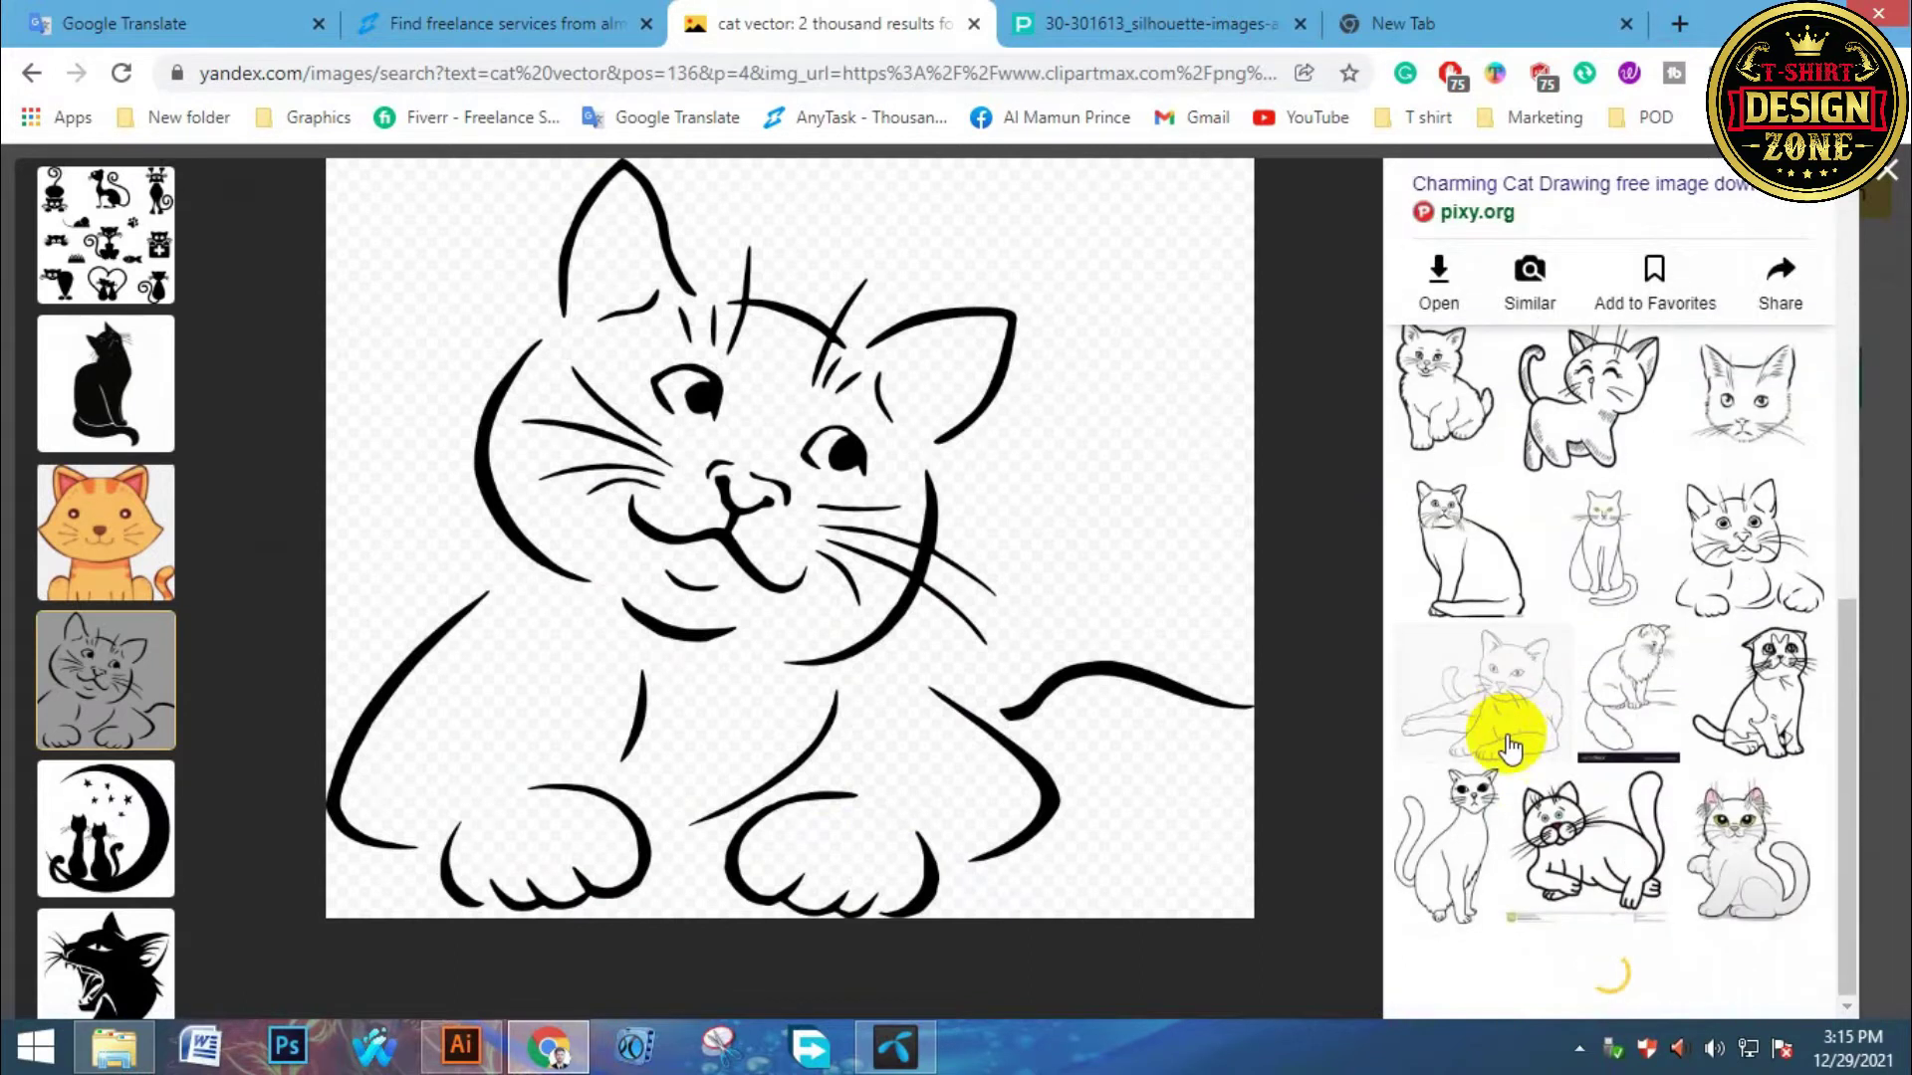
scroll(1583, 742, down, 5)
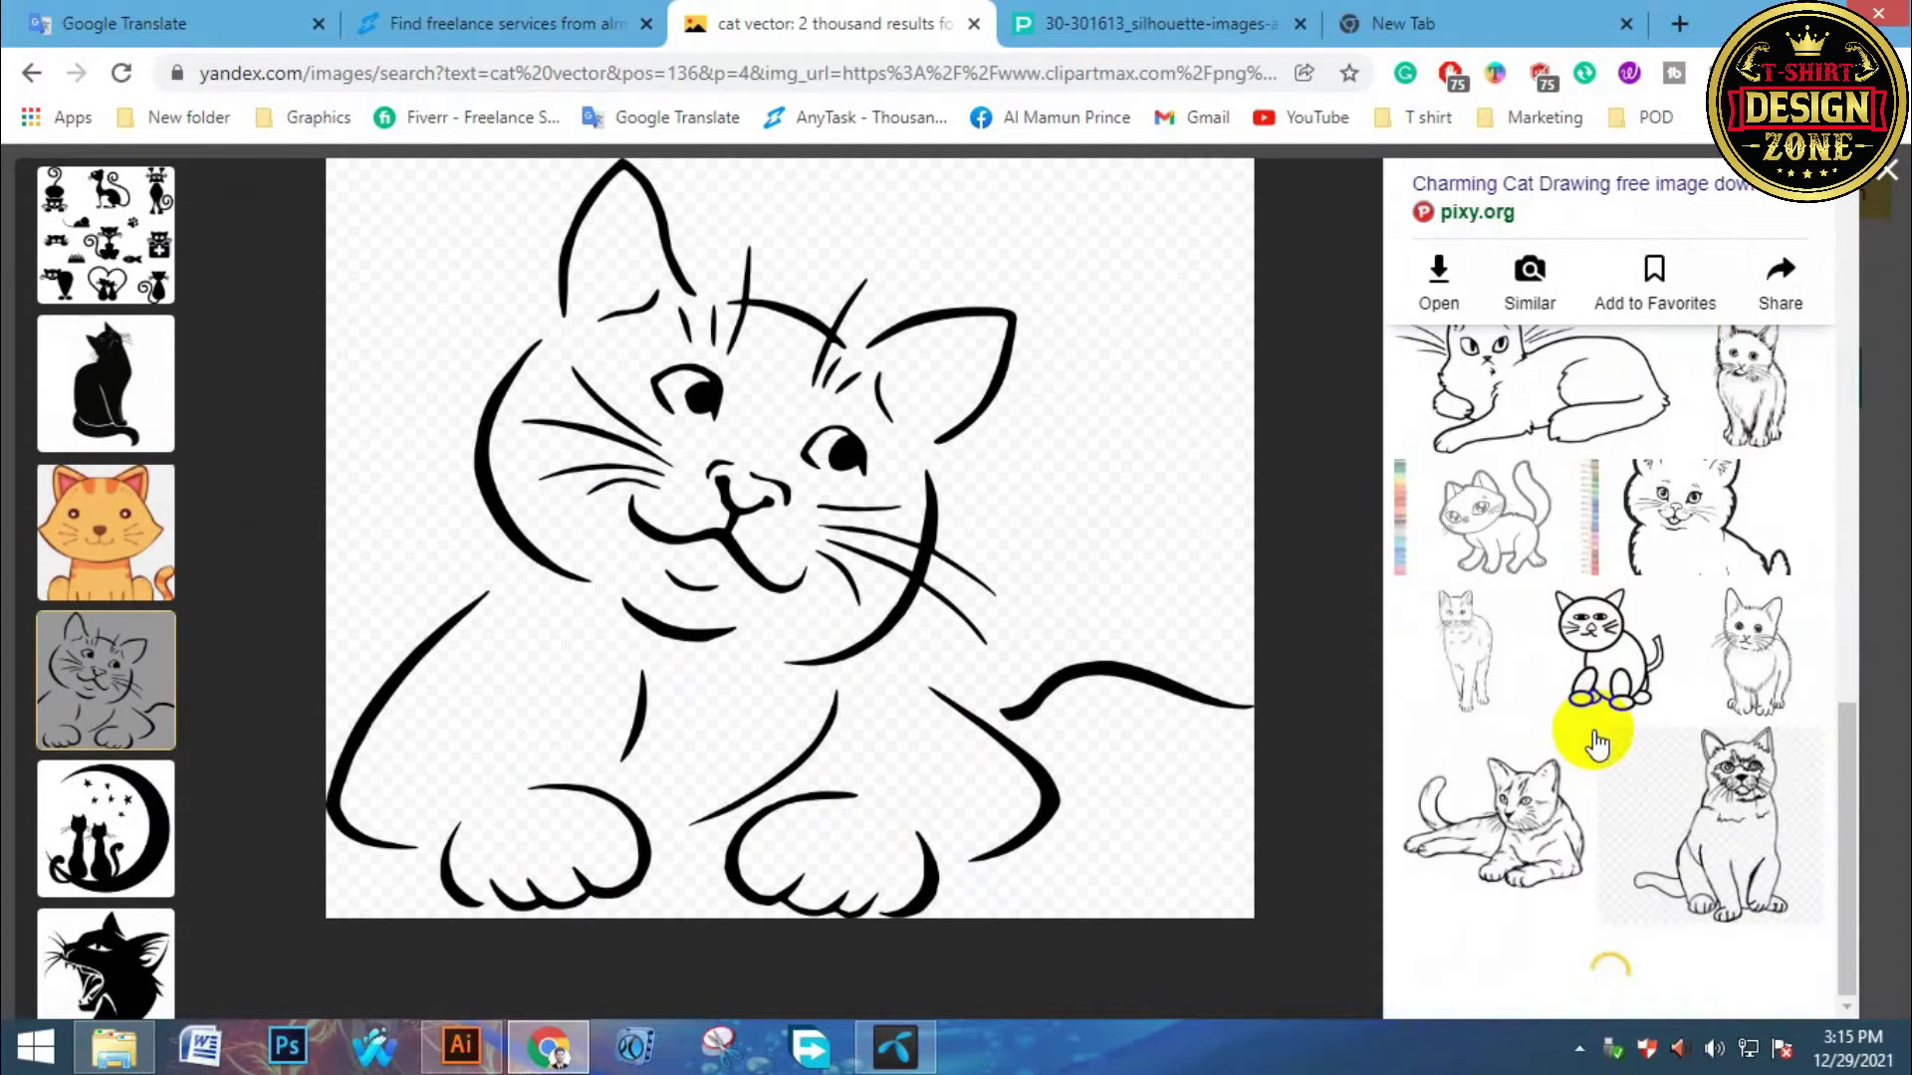
scroll(1610, 757, down, 5)
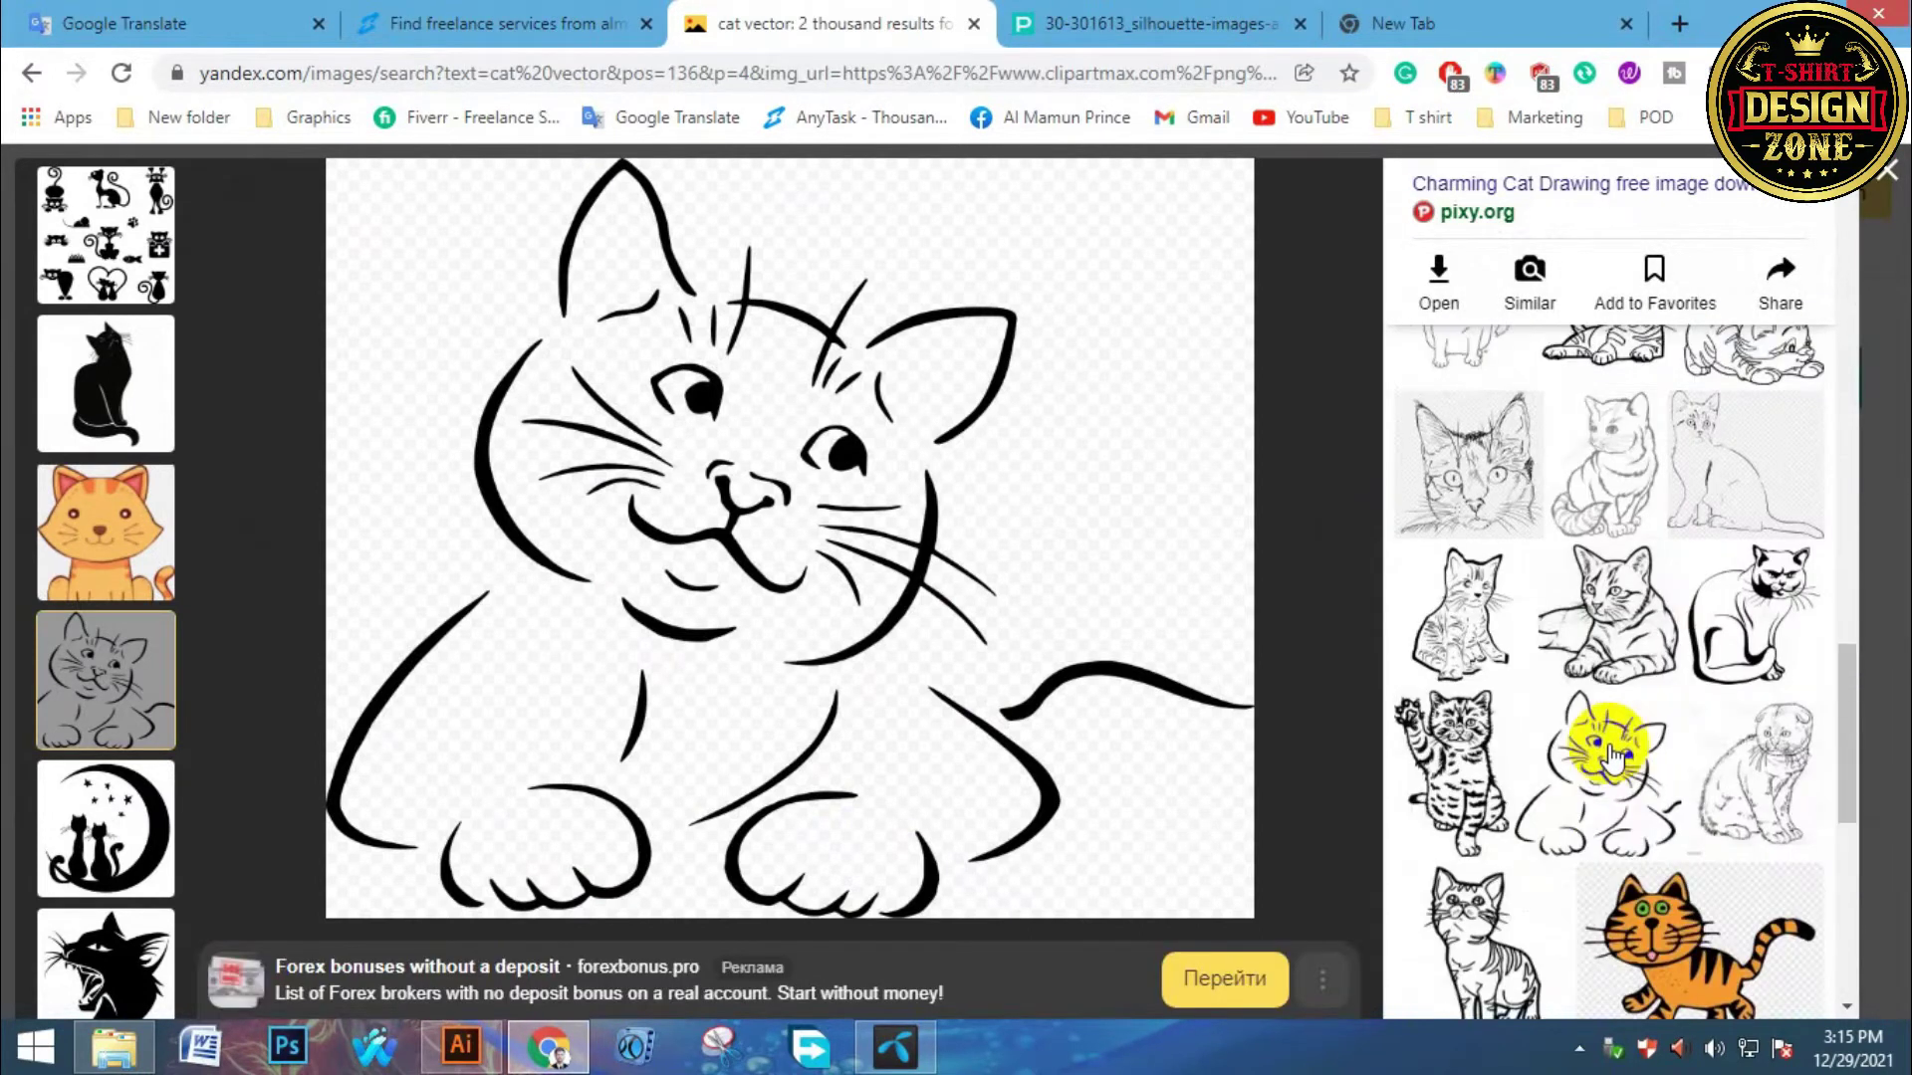
scroll(1610, 757, down, 10)
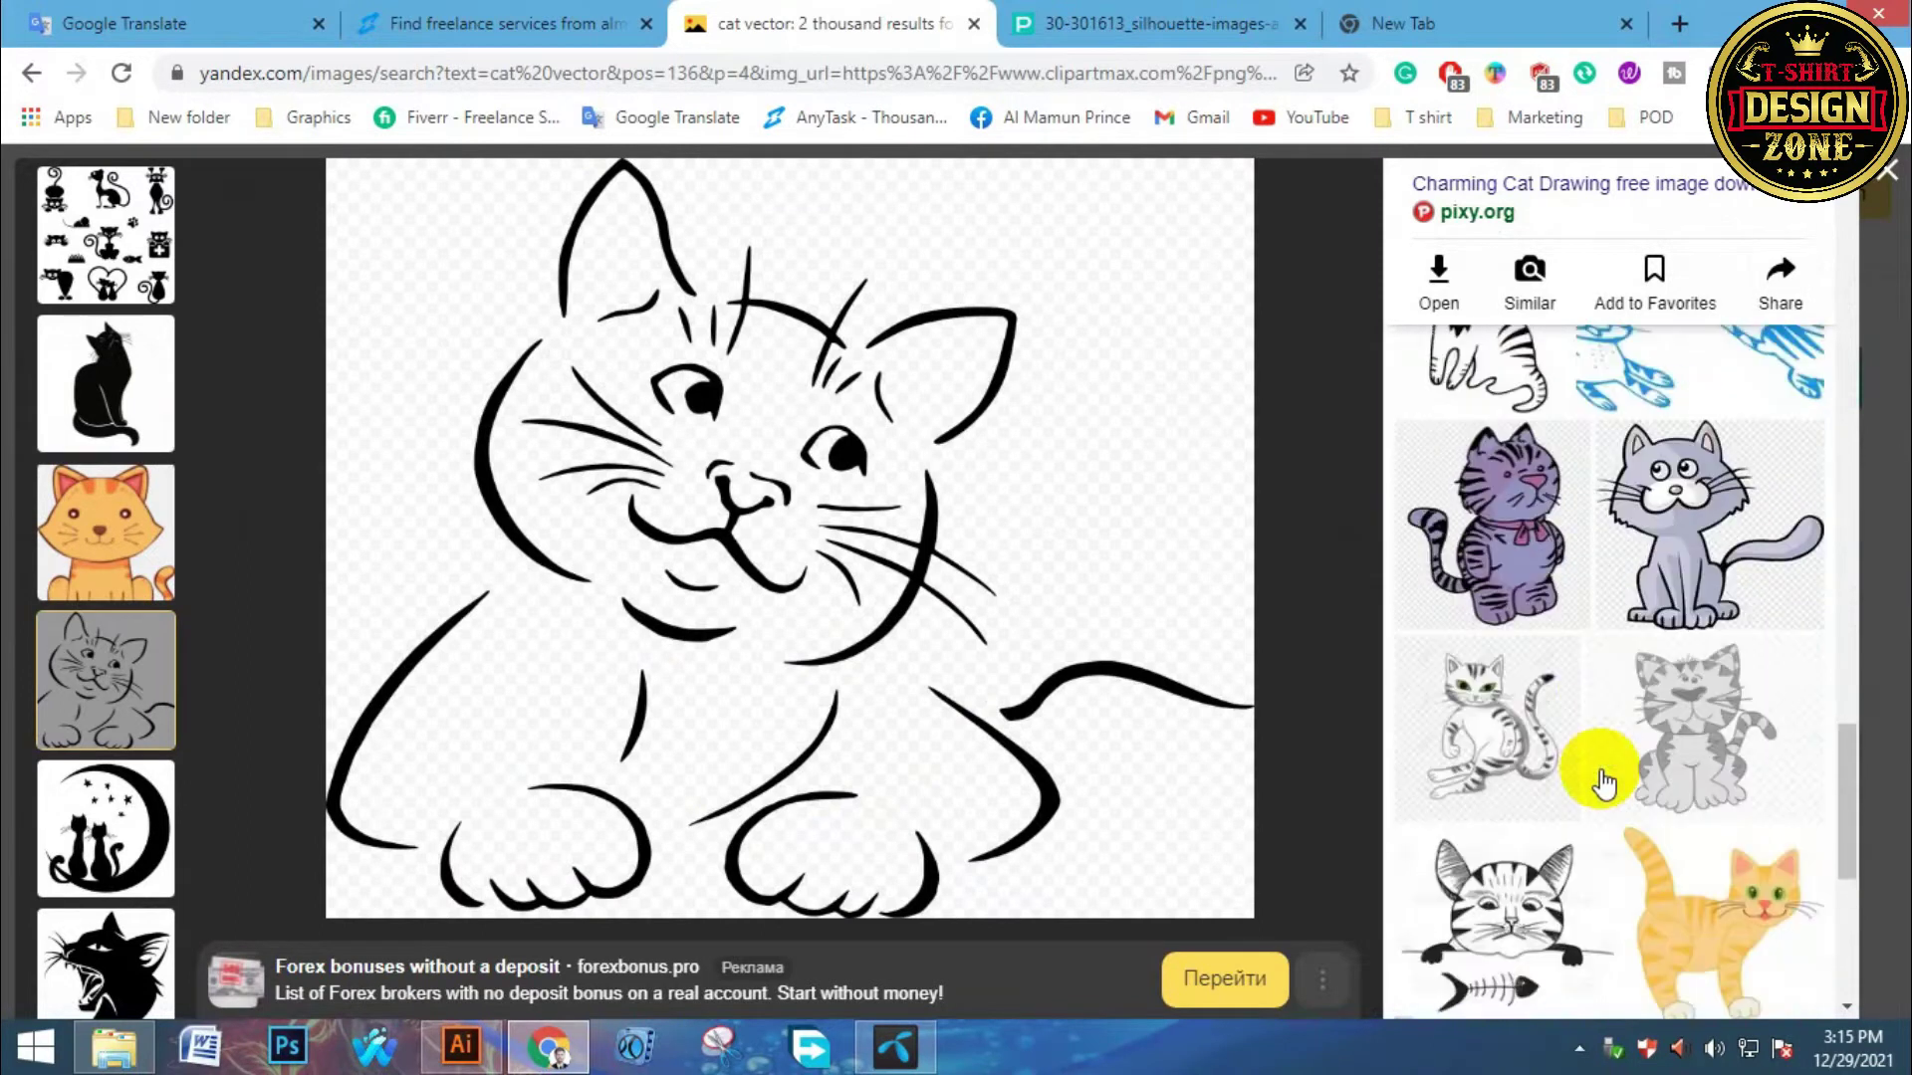
scroll(1608, 785, down, 10)
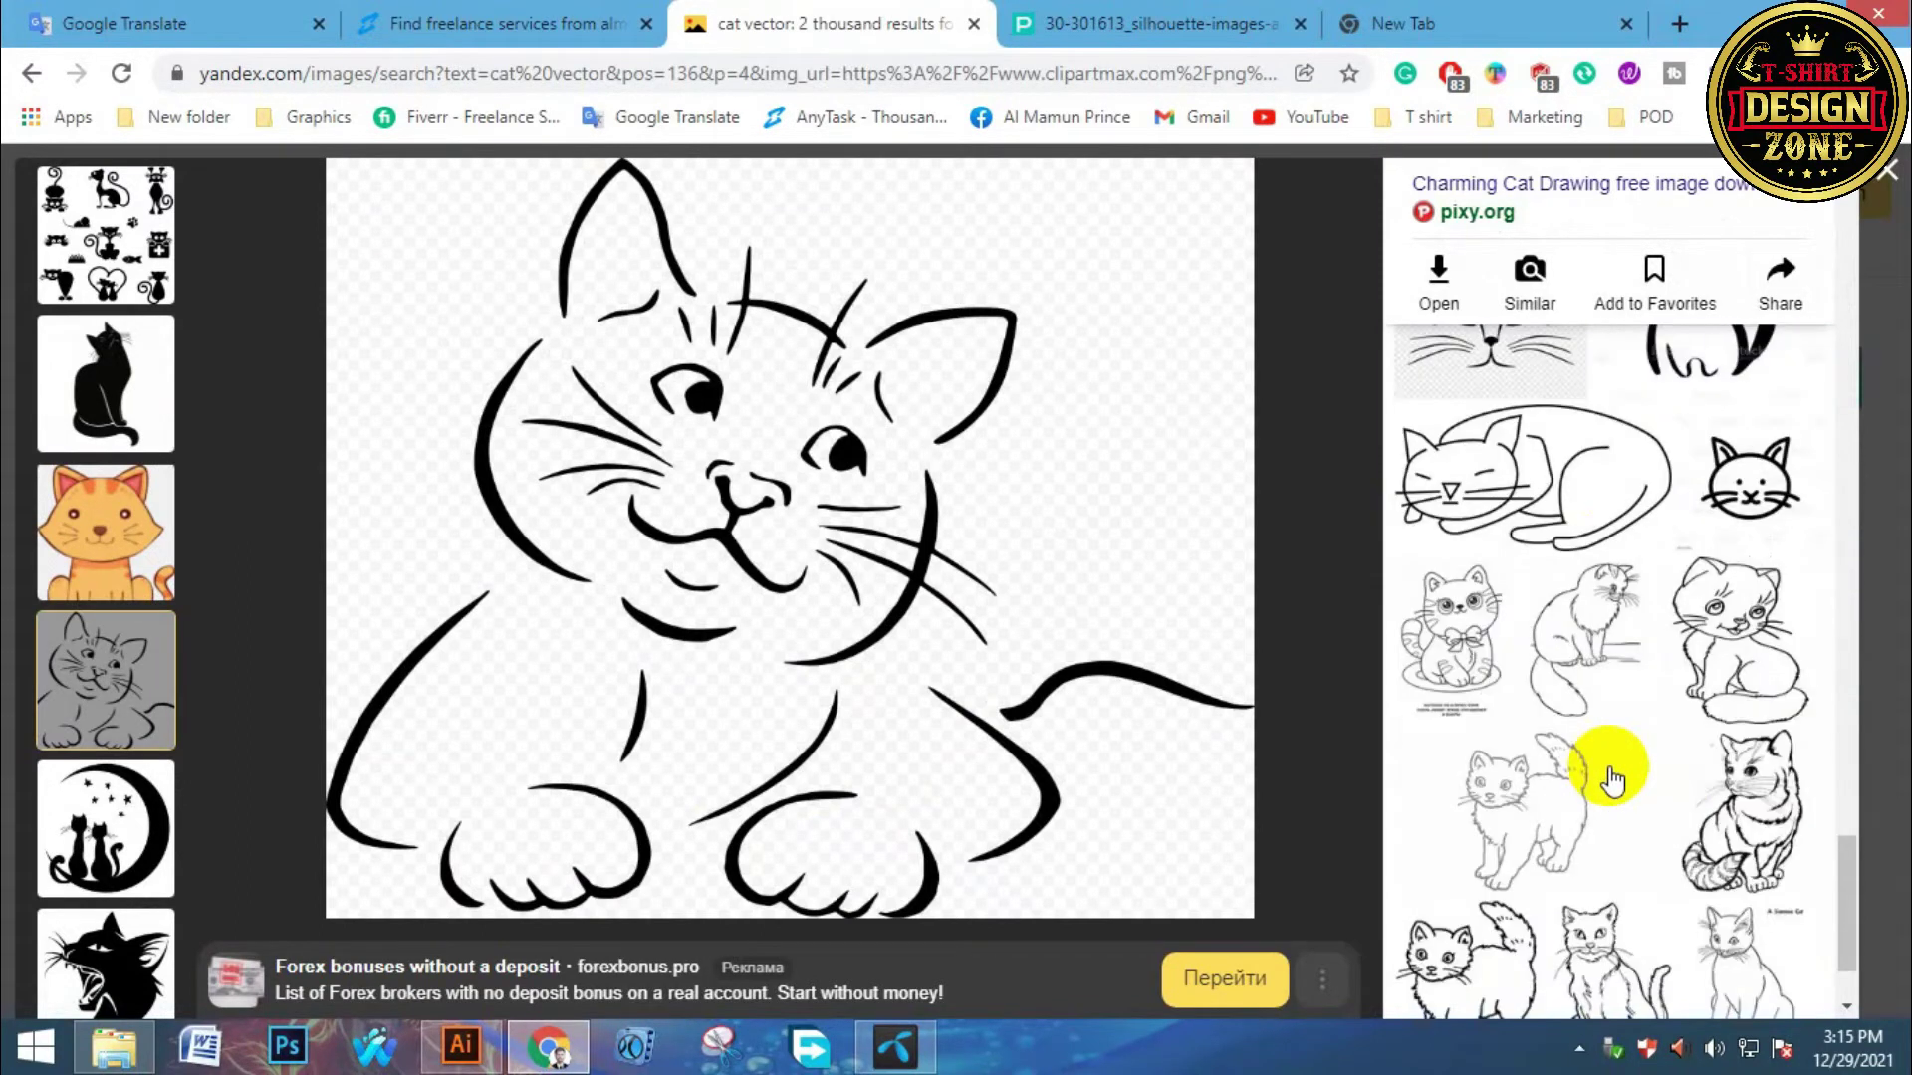
scroll(1618, 787, down, 8)
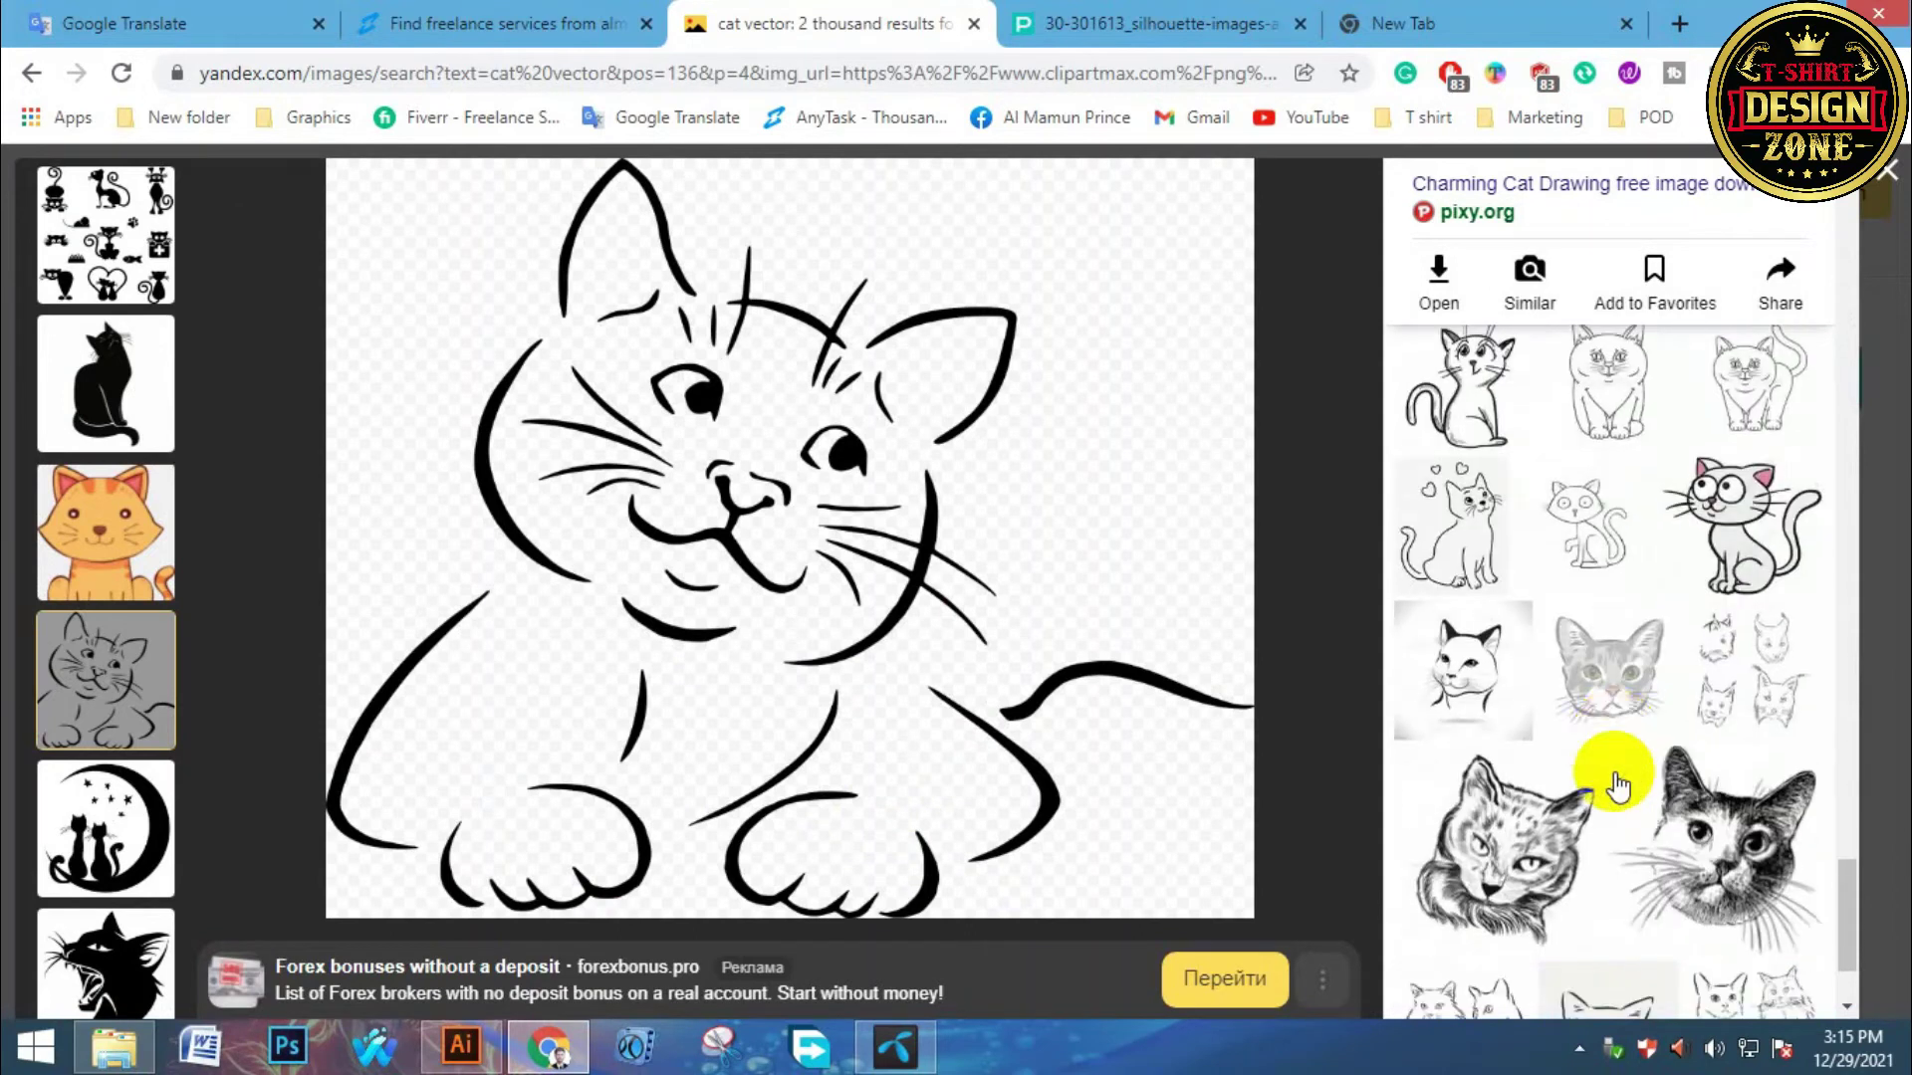
scroll(1618, 785, down, 10)
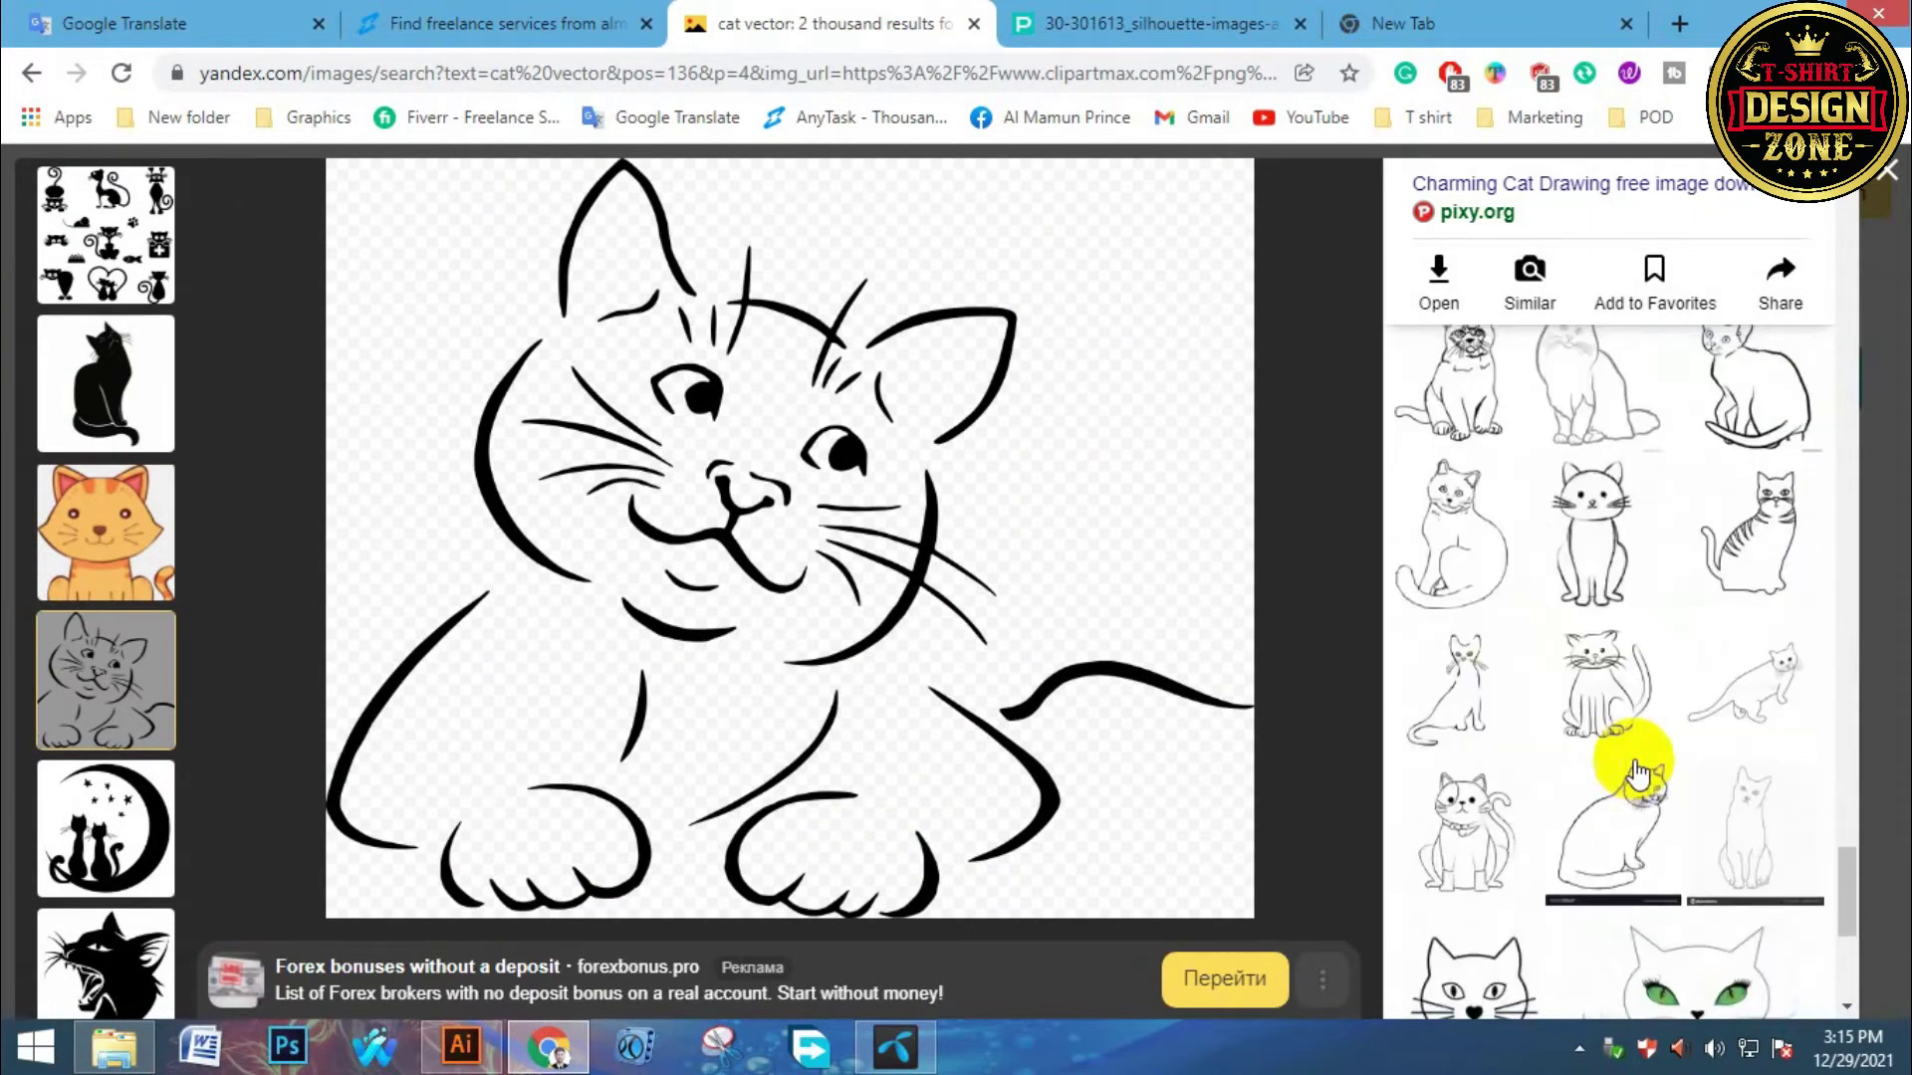
scroll(1638, 772, down, 4)
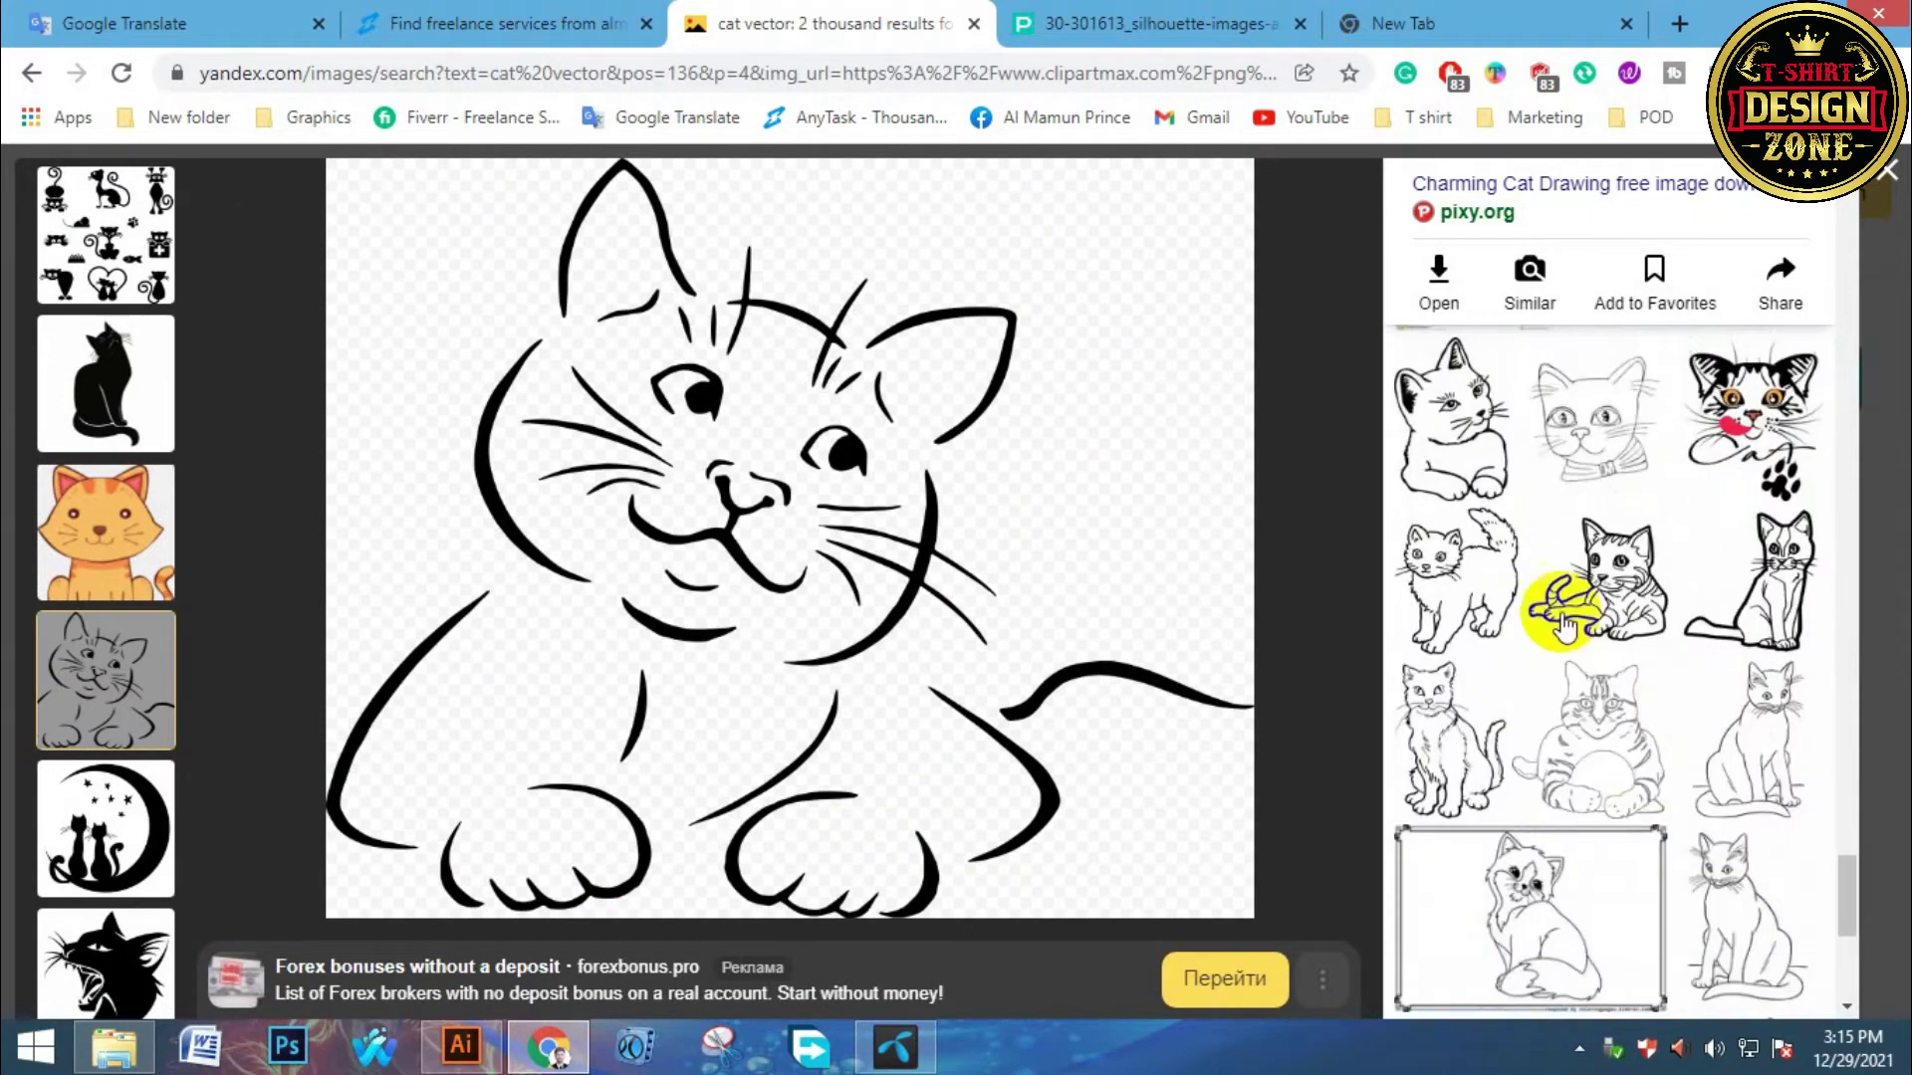
click(1429, 595)
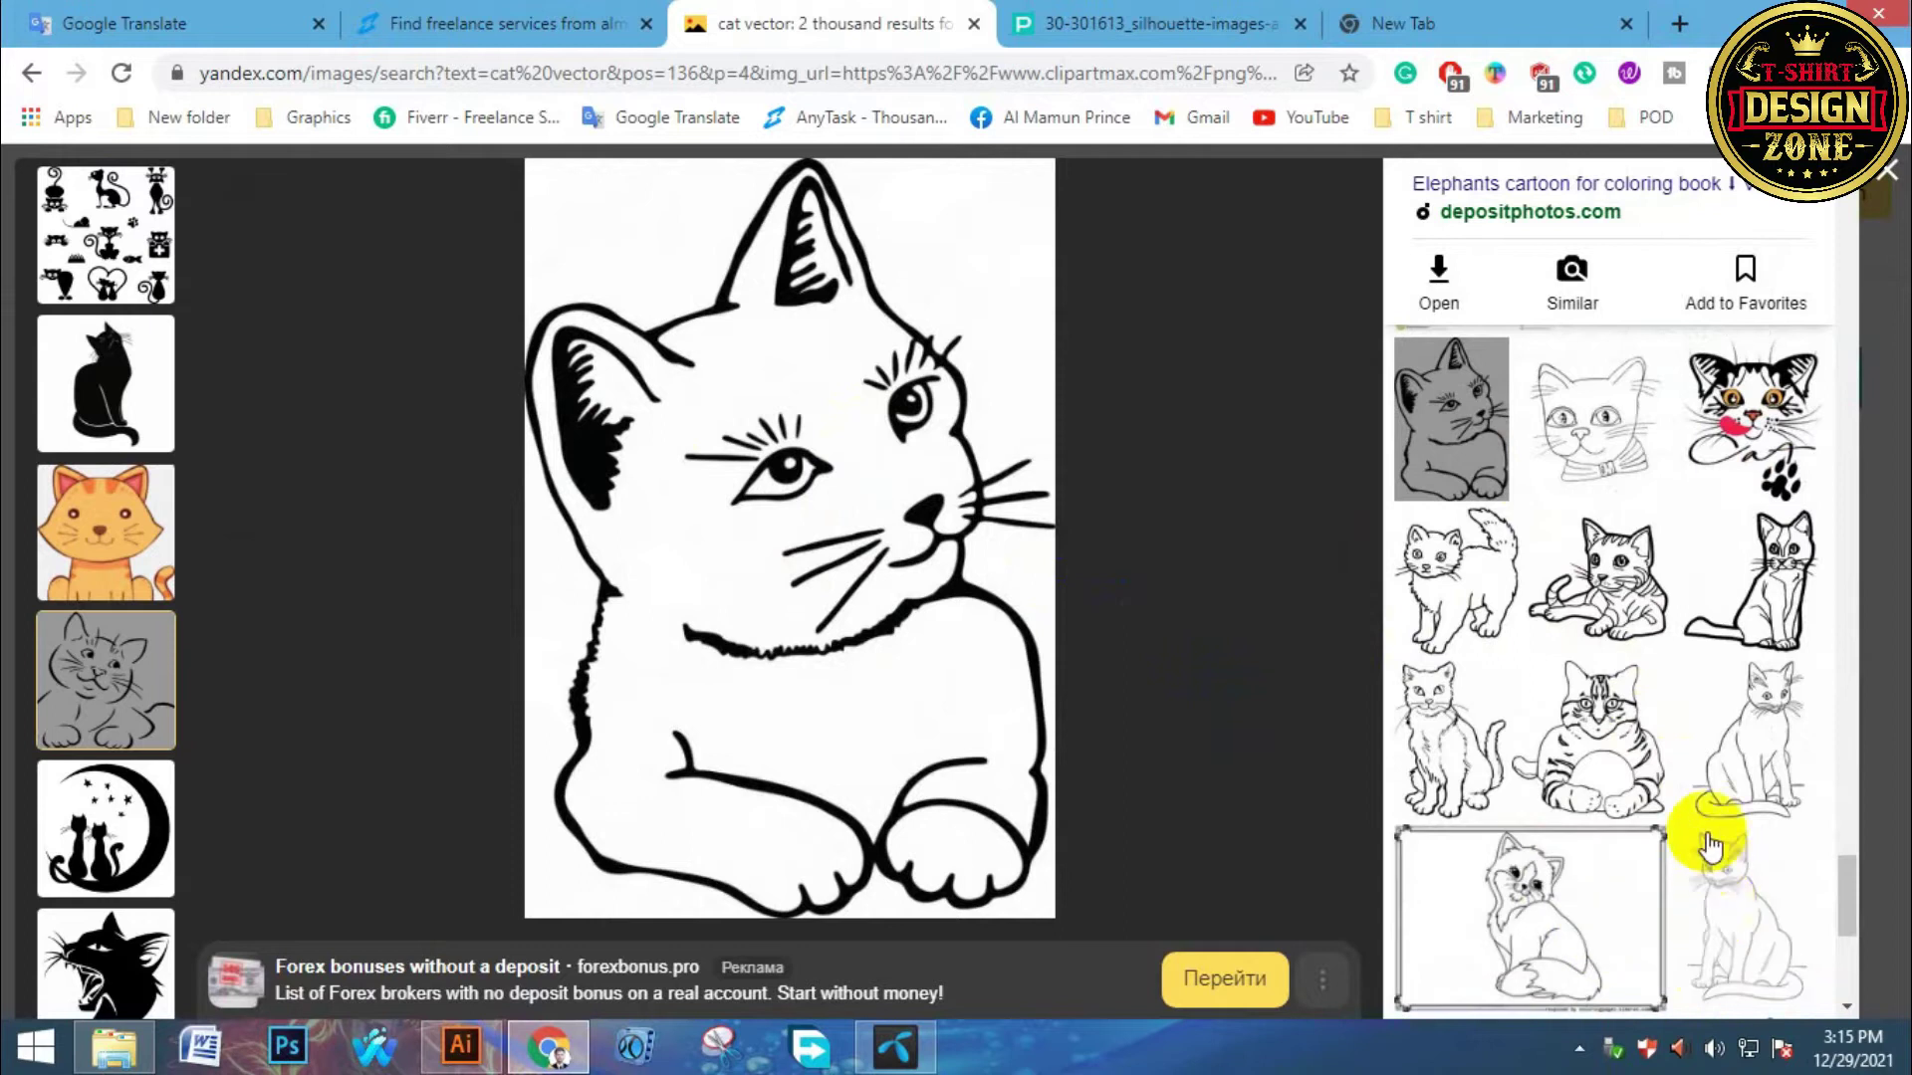
Look further through the related line-art cats and preview the smiling sitting kitten with a thick black outline.
scroll(1707, 832, down, 3)
scroll(1707, 841, down, 3)
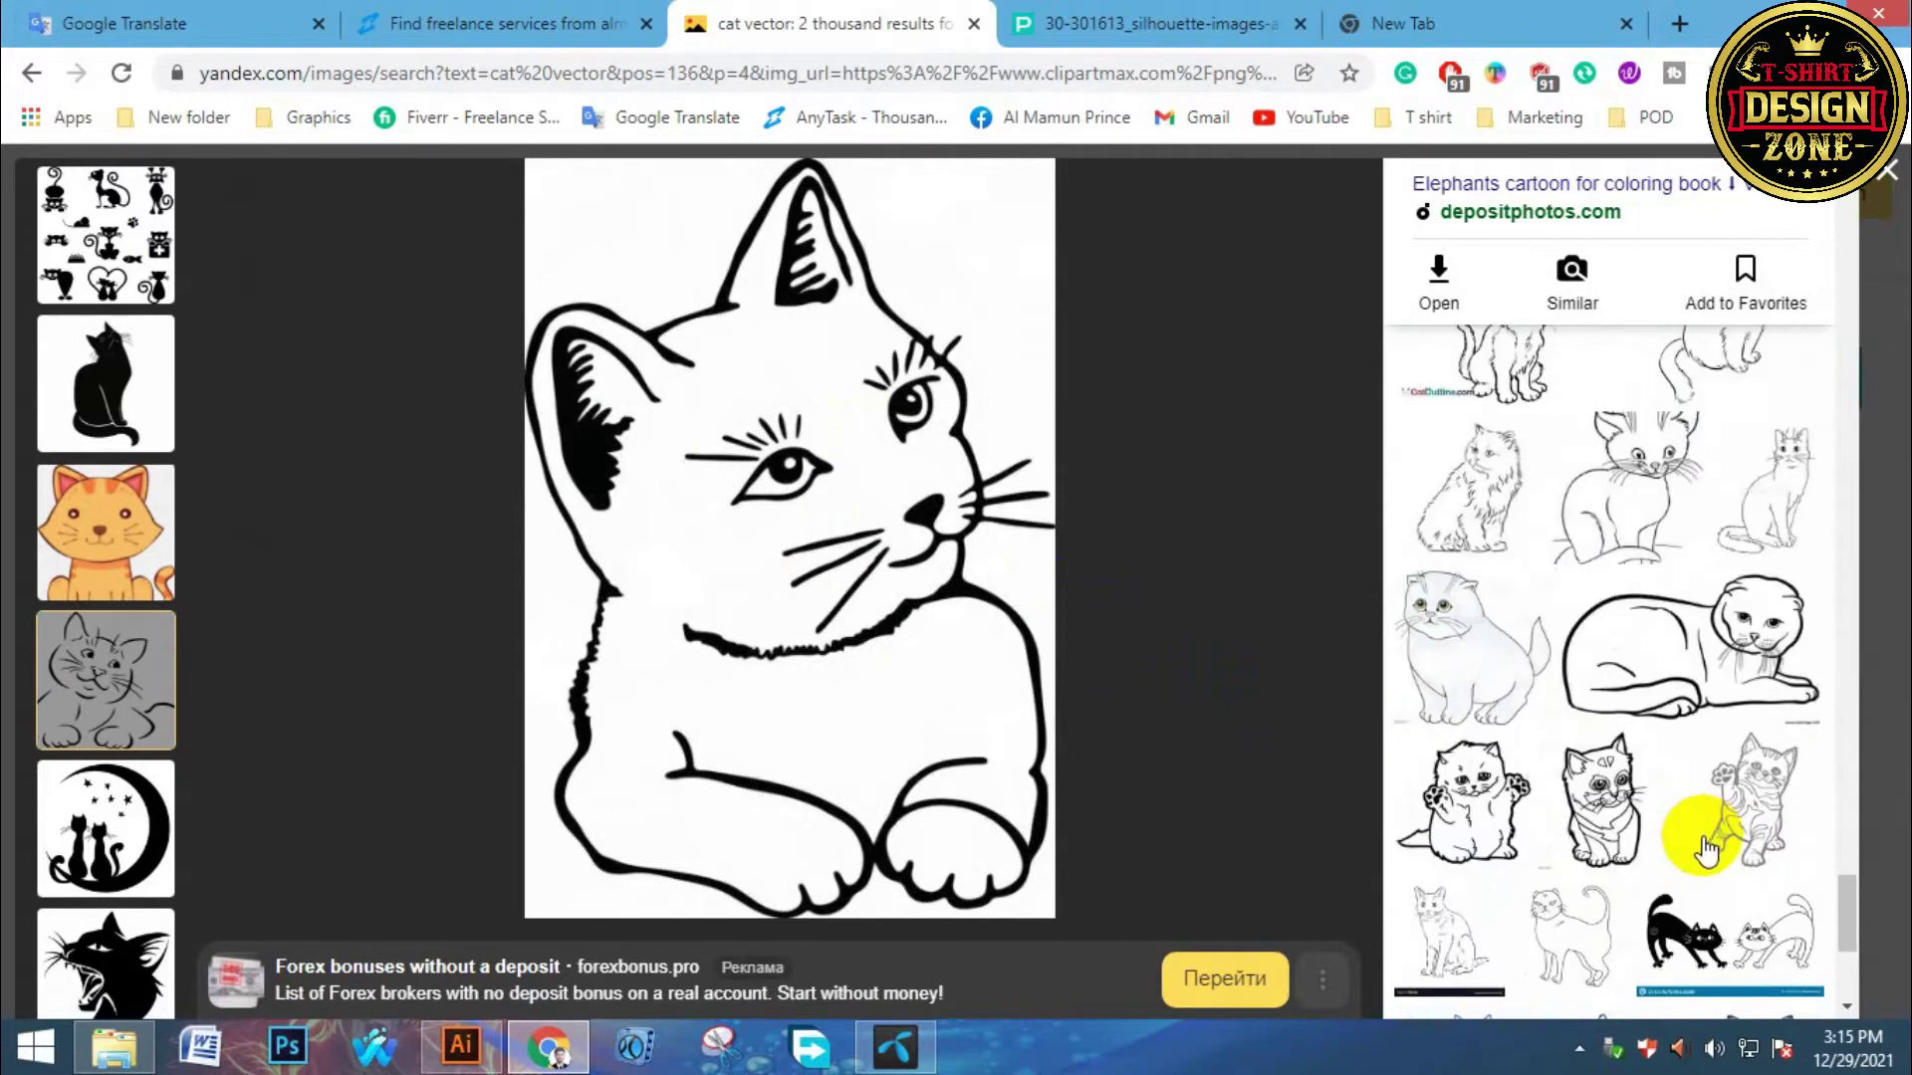
scroll(1704, 846, down, 3)
scroll(1699, 847, down, 3)
scroll(1699, 840, down, 3)
scroll(1604, 697, down, 3)
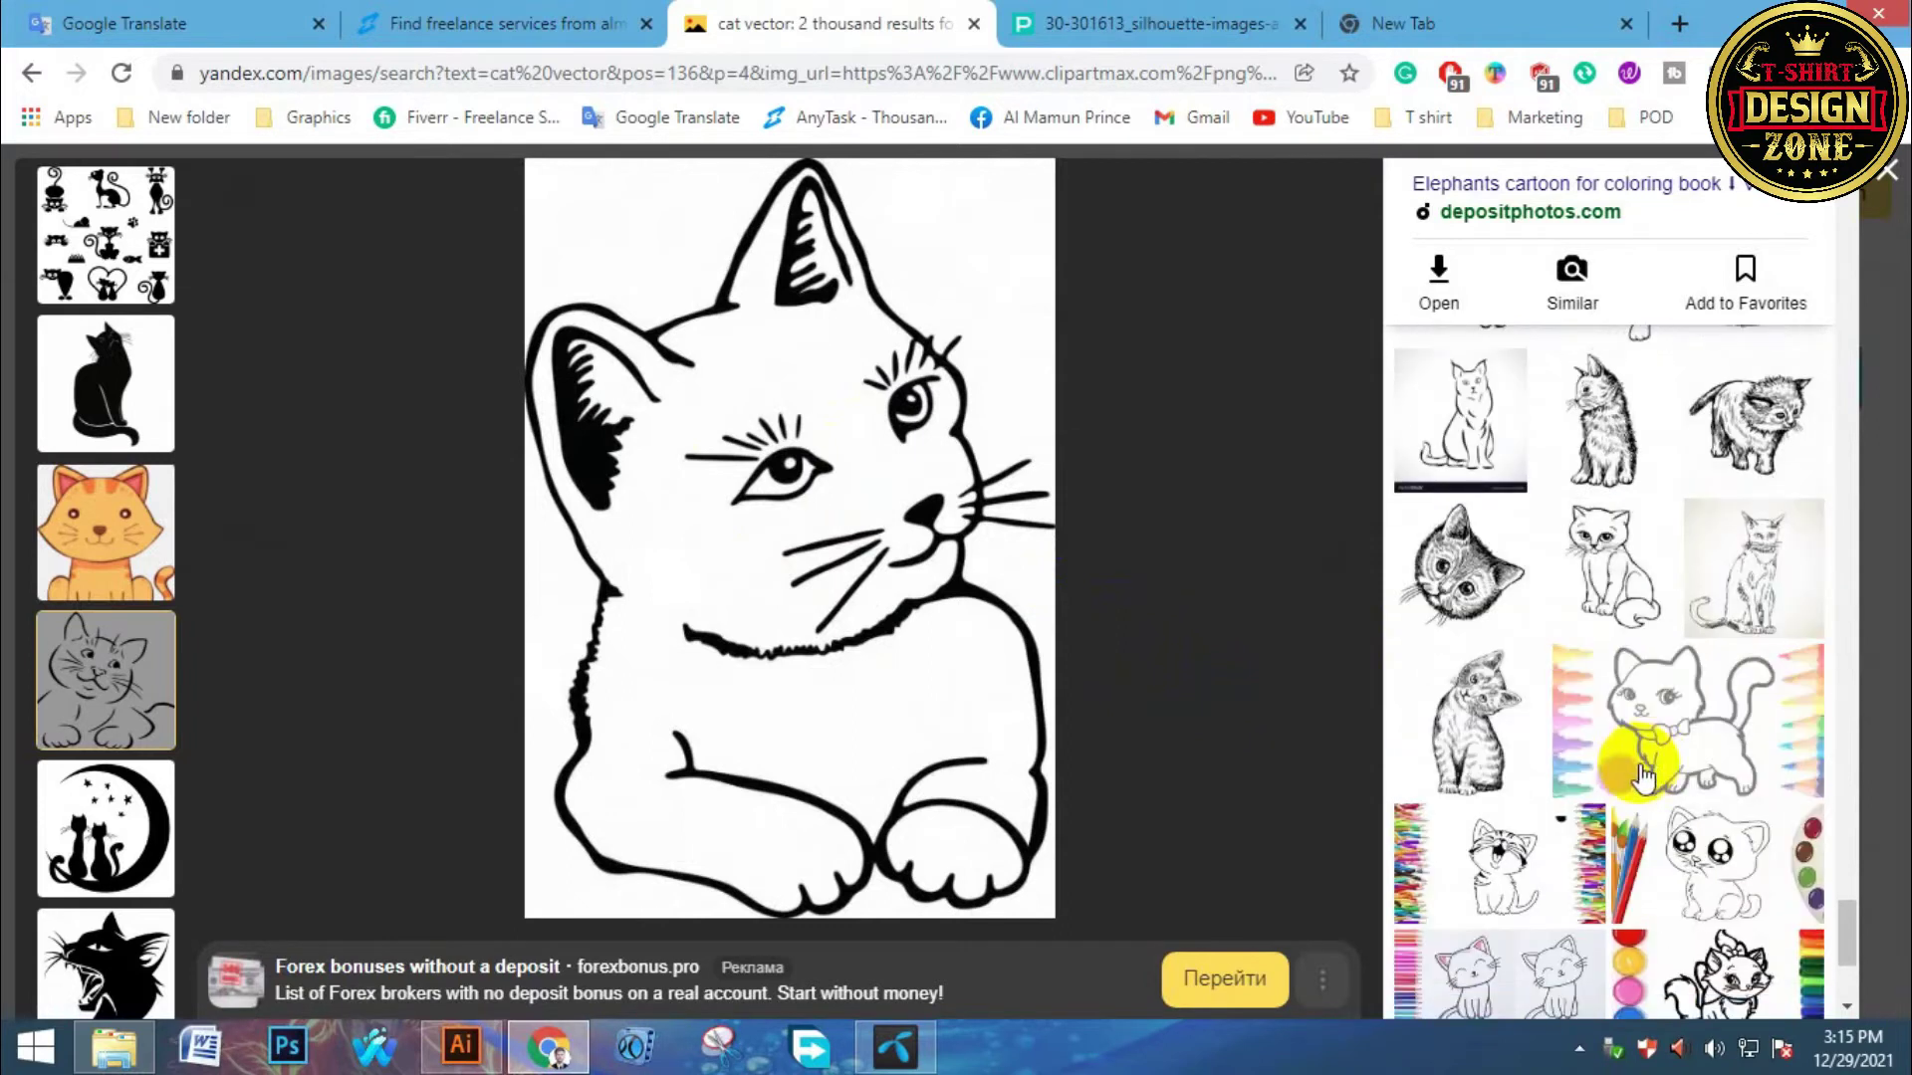
scroll(1623, 643, down, 3)
scroll(1601, 700, down, 3)
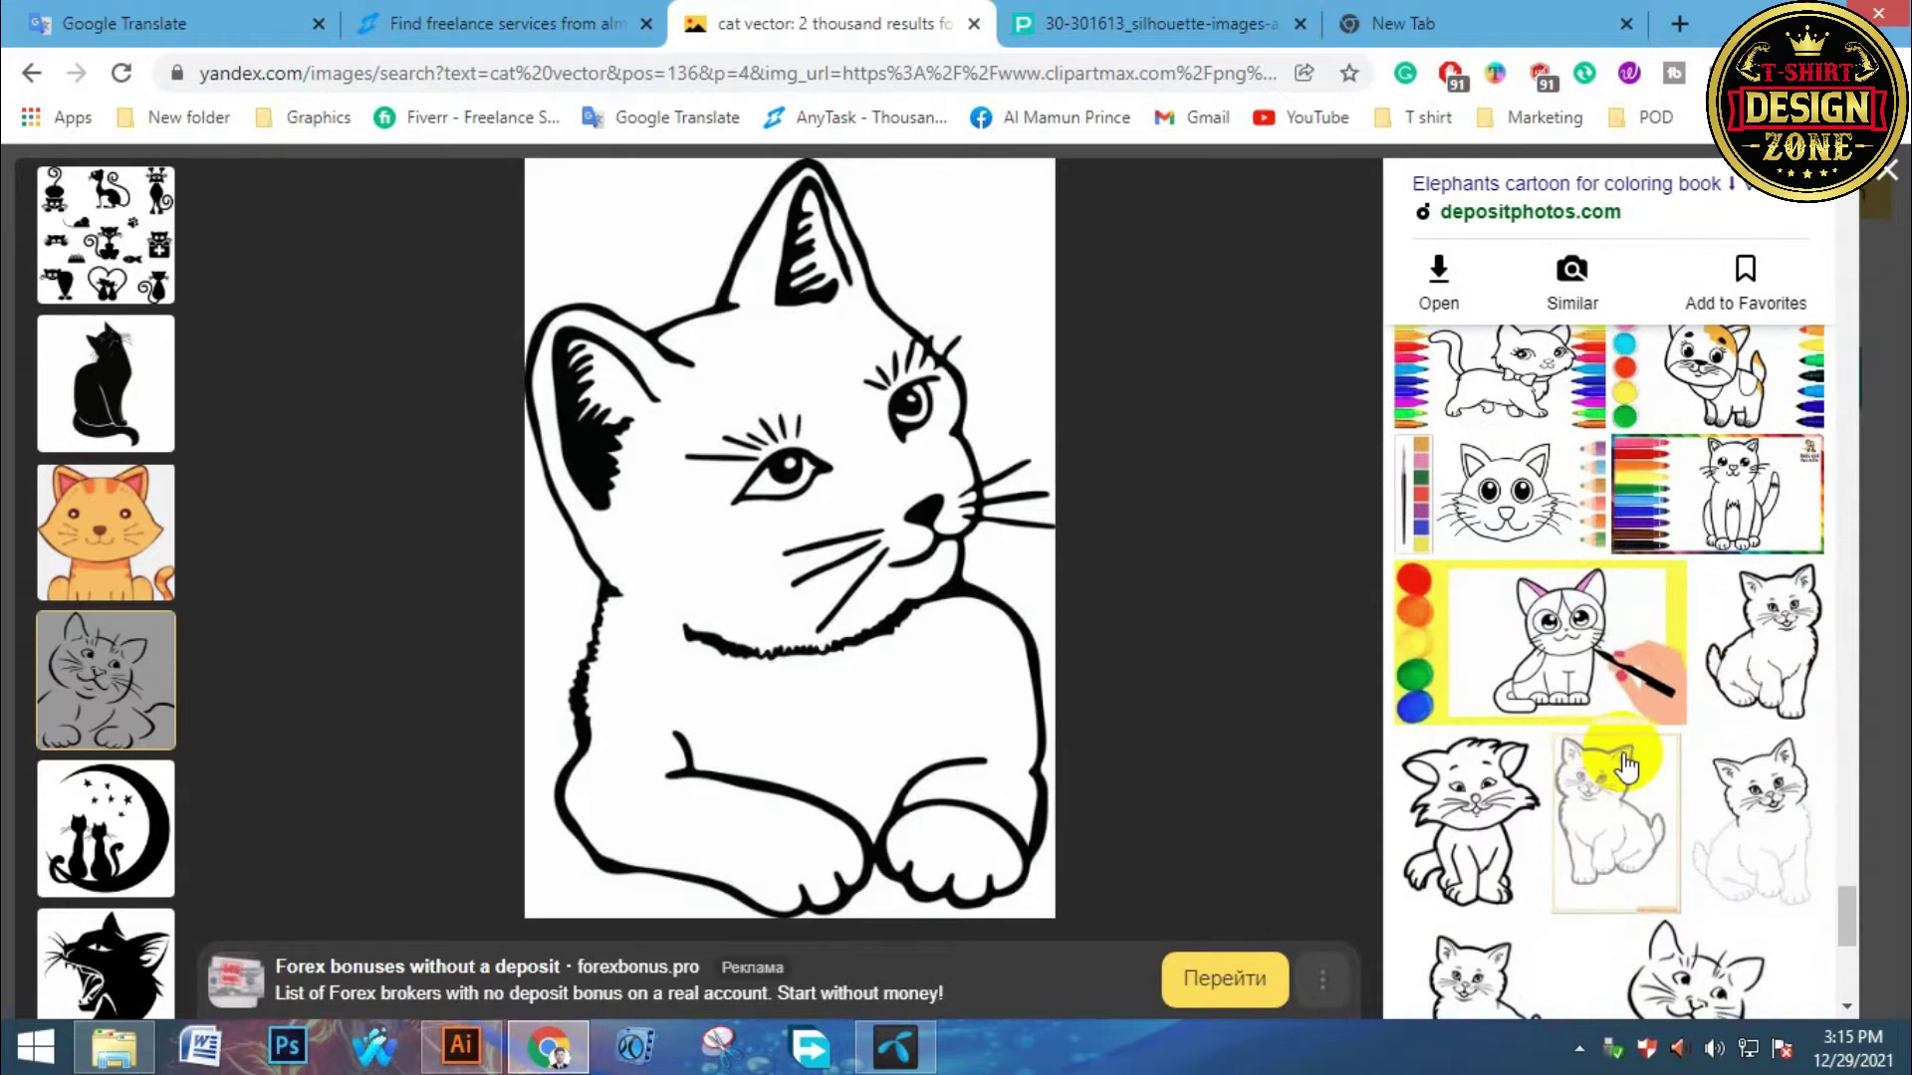
scroll(1623, 765, down, 3)
click(1491, 662)
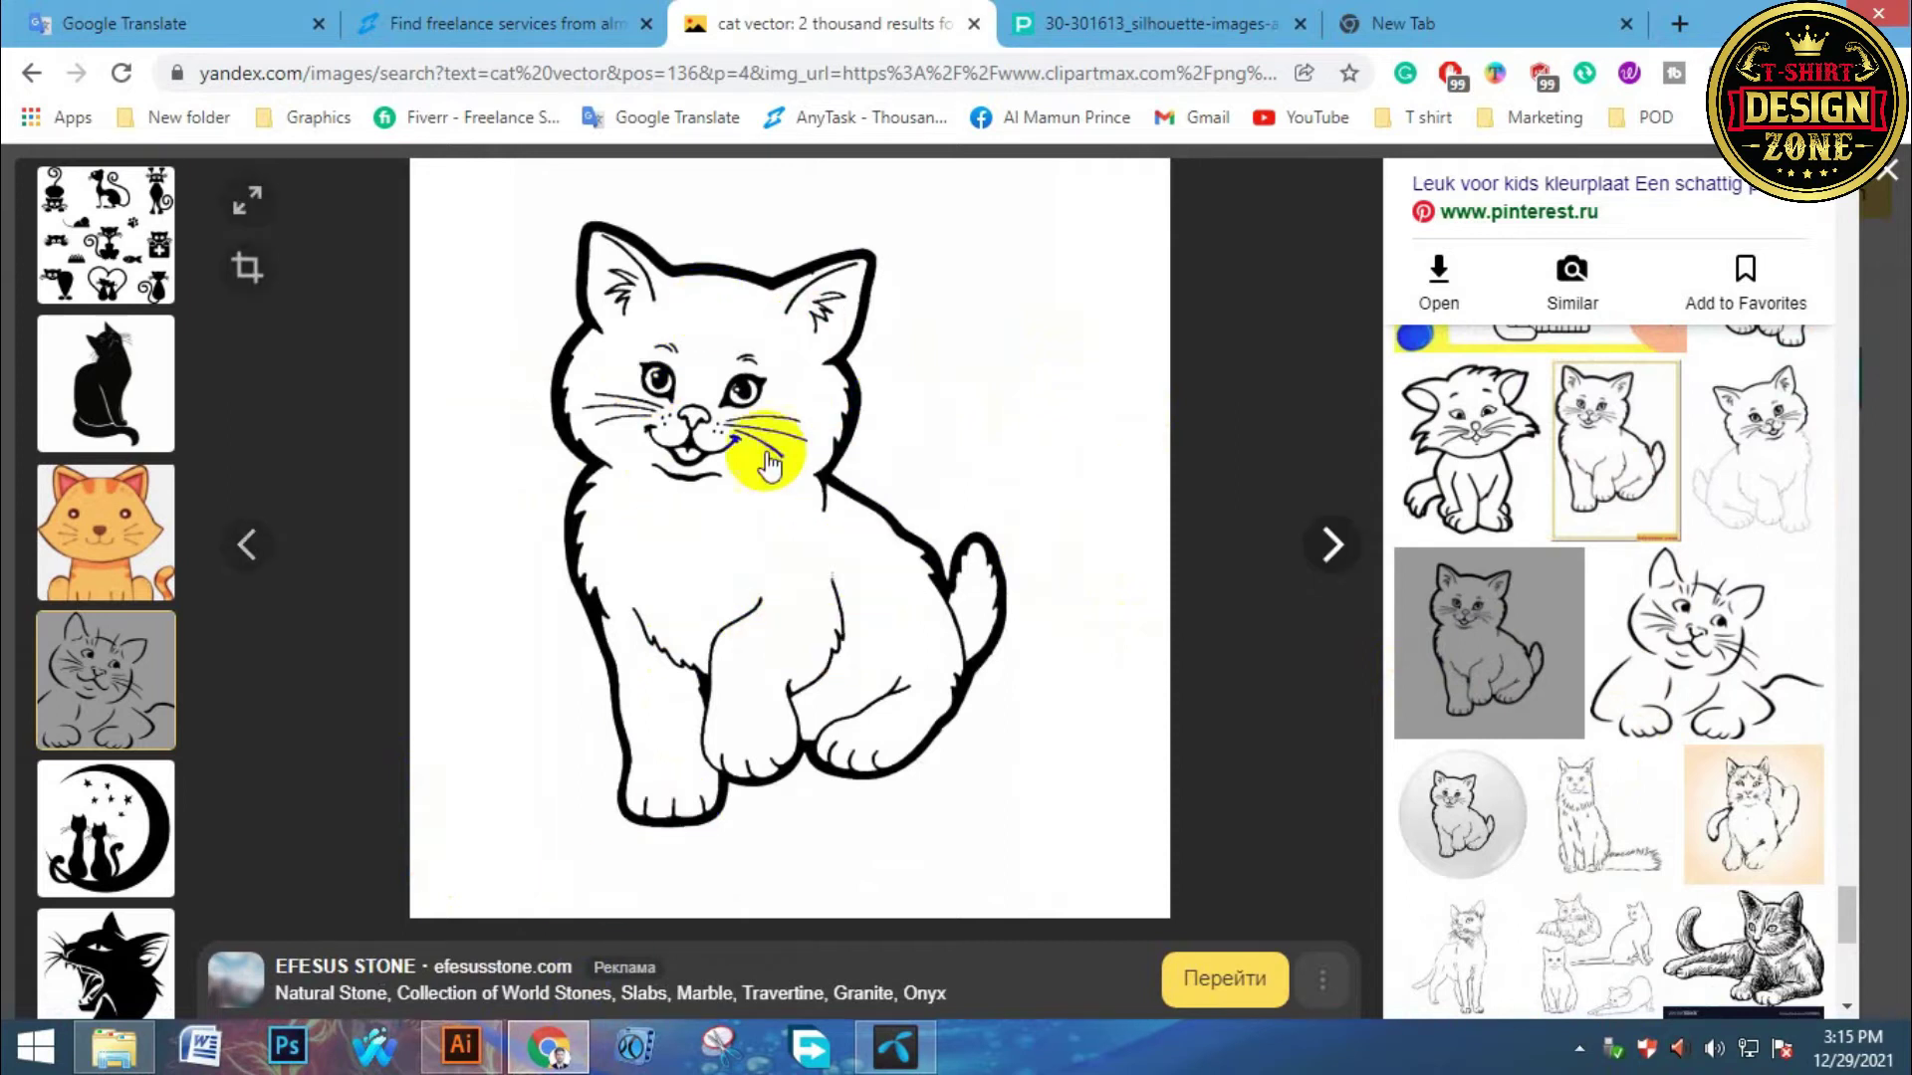
Switch to Illustrator and examine the sitting and reclining cat drawings in the Untitled-2 document.
click(460, 1046)
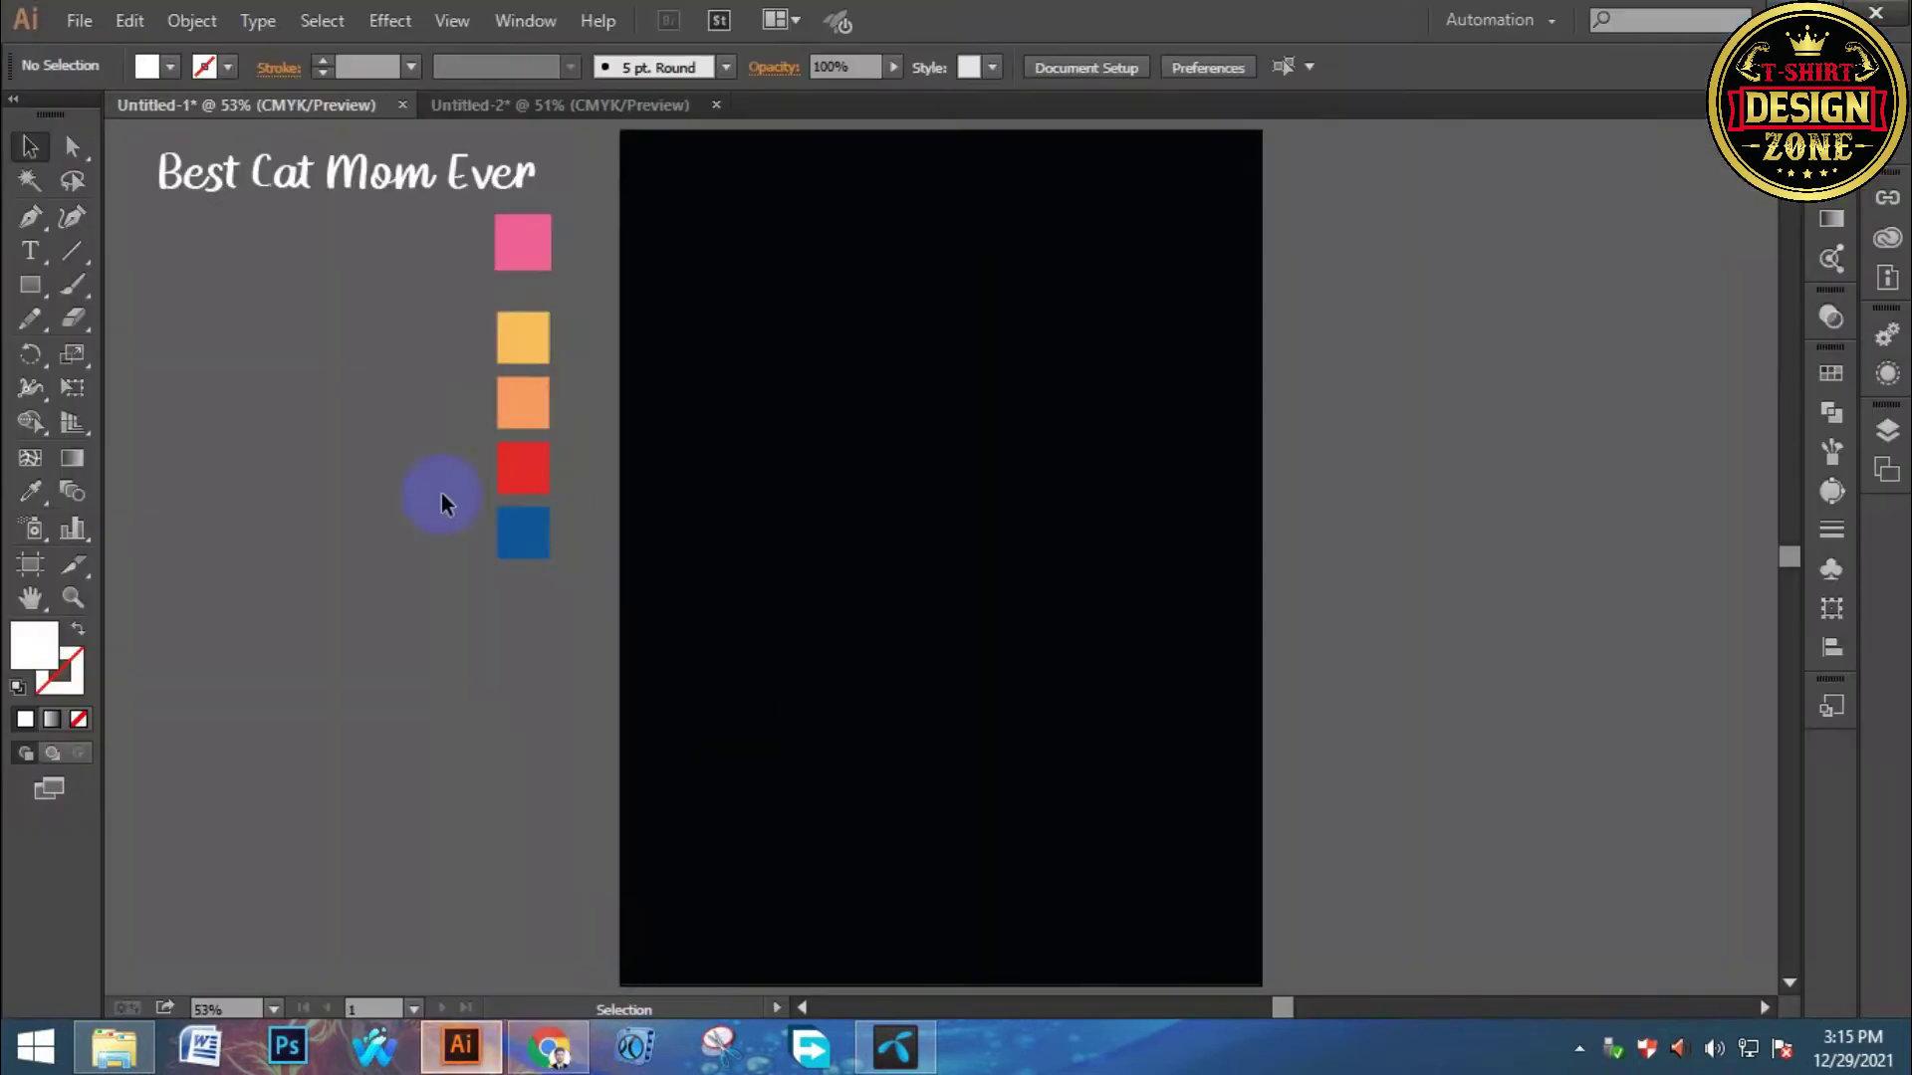
click(511, 118)
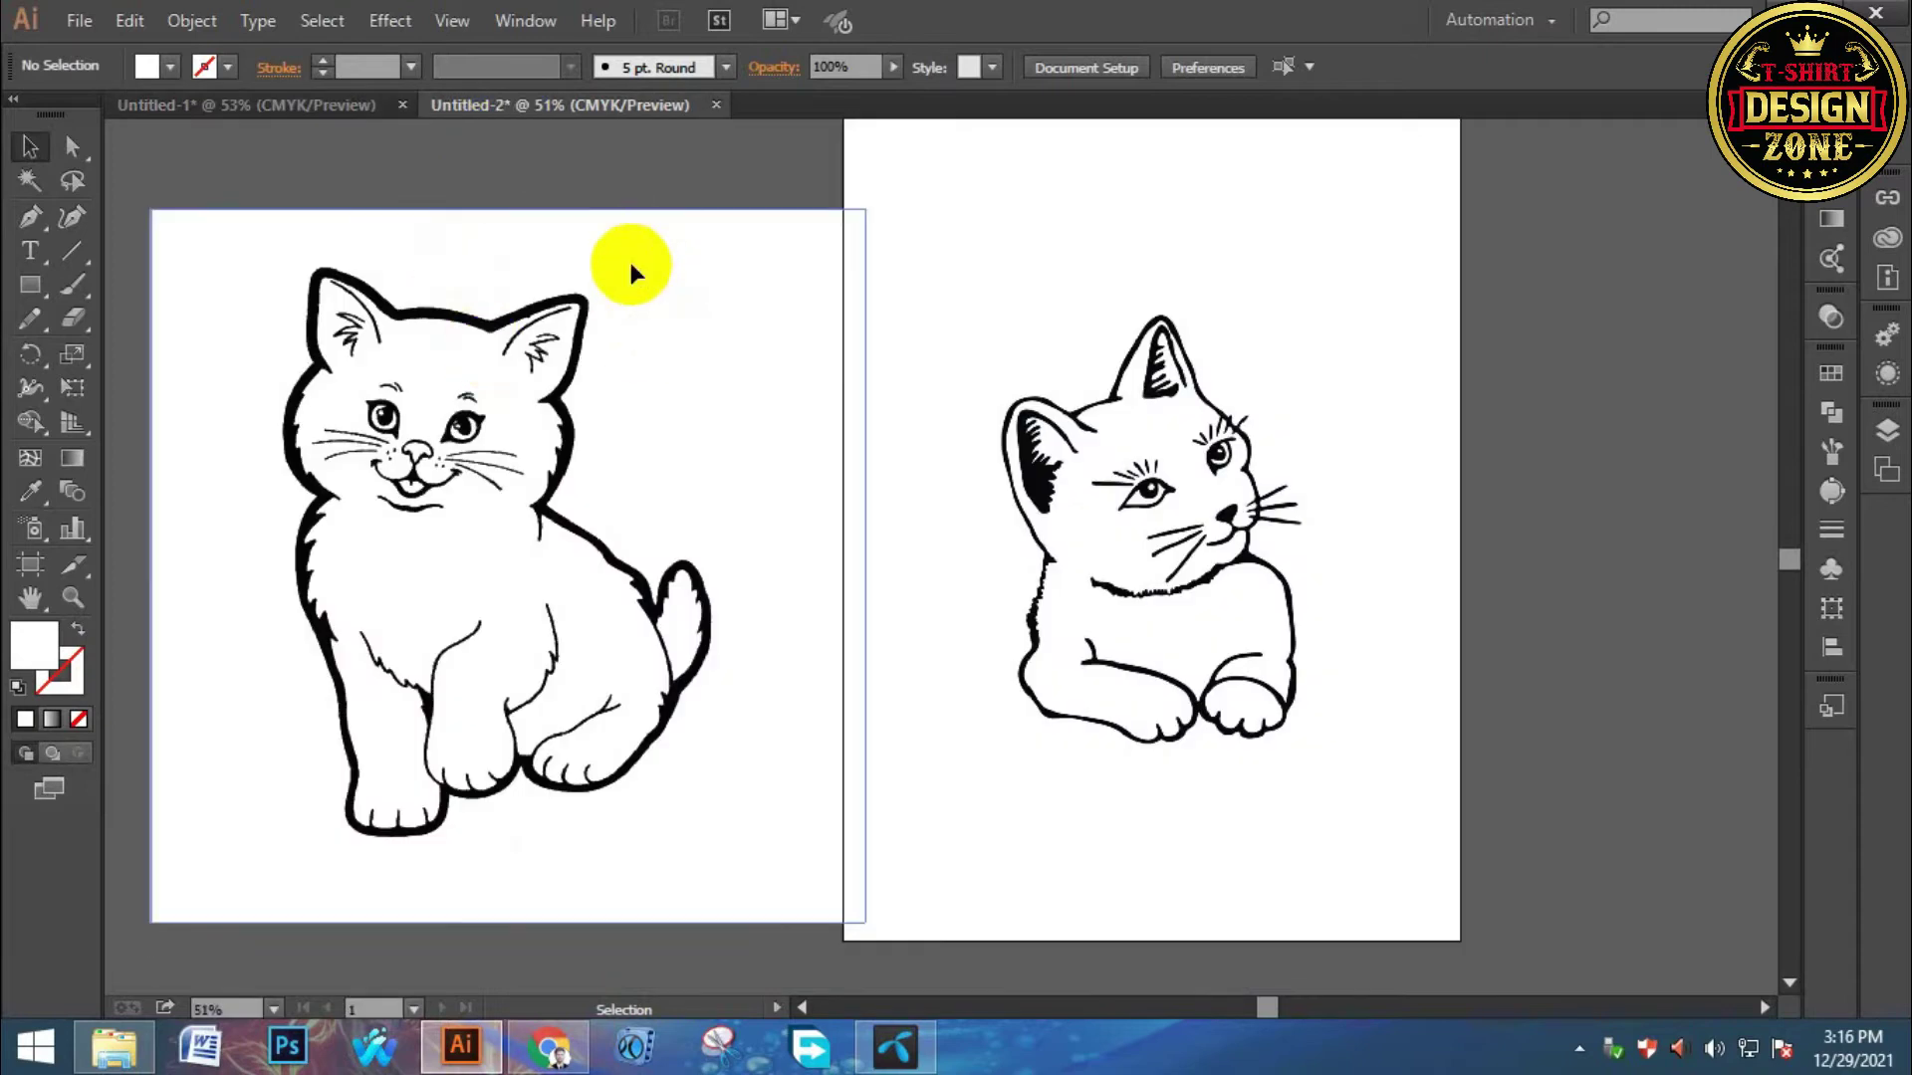
click(637, 348)
click(1536, 578)
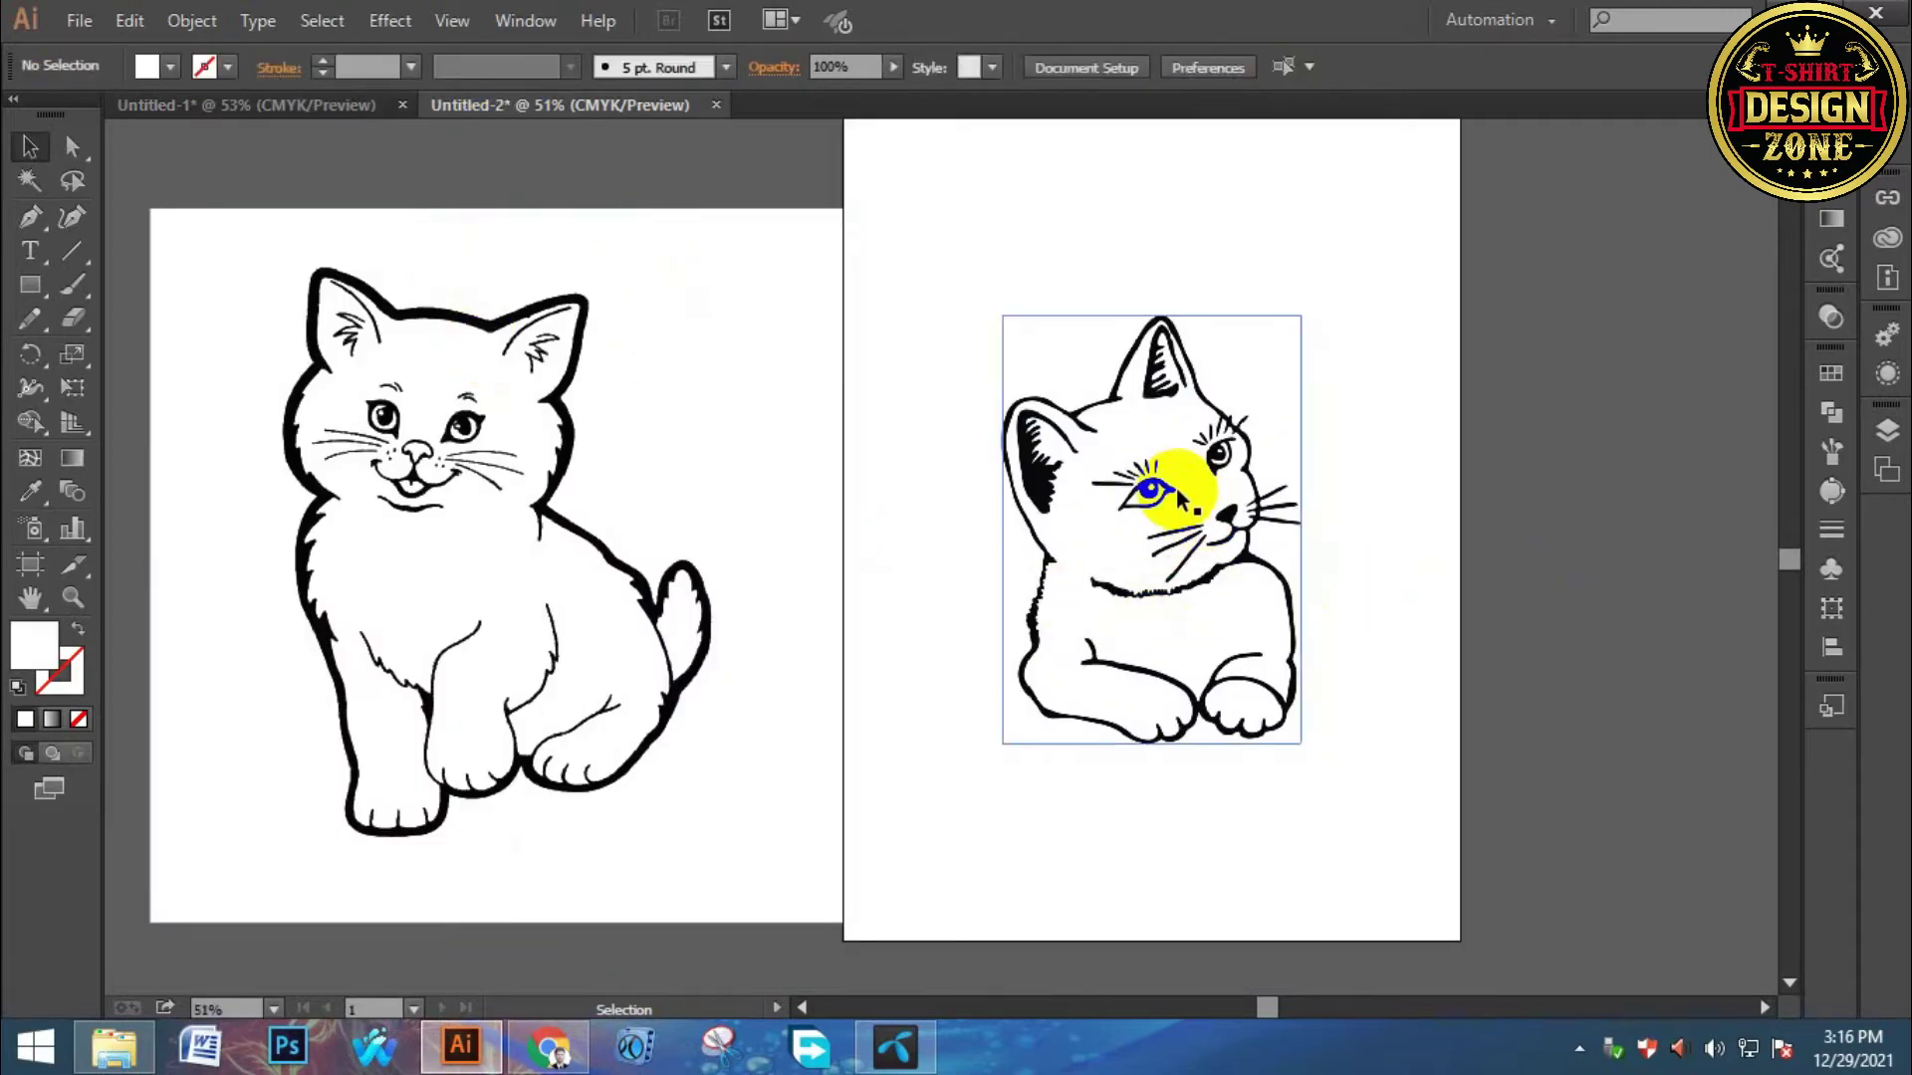
In the Untitled-1 document, draw a white rectangle about 11.1 in wide and centre it horizontally and vertically on the black artboard.
click(188, 105)
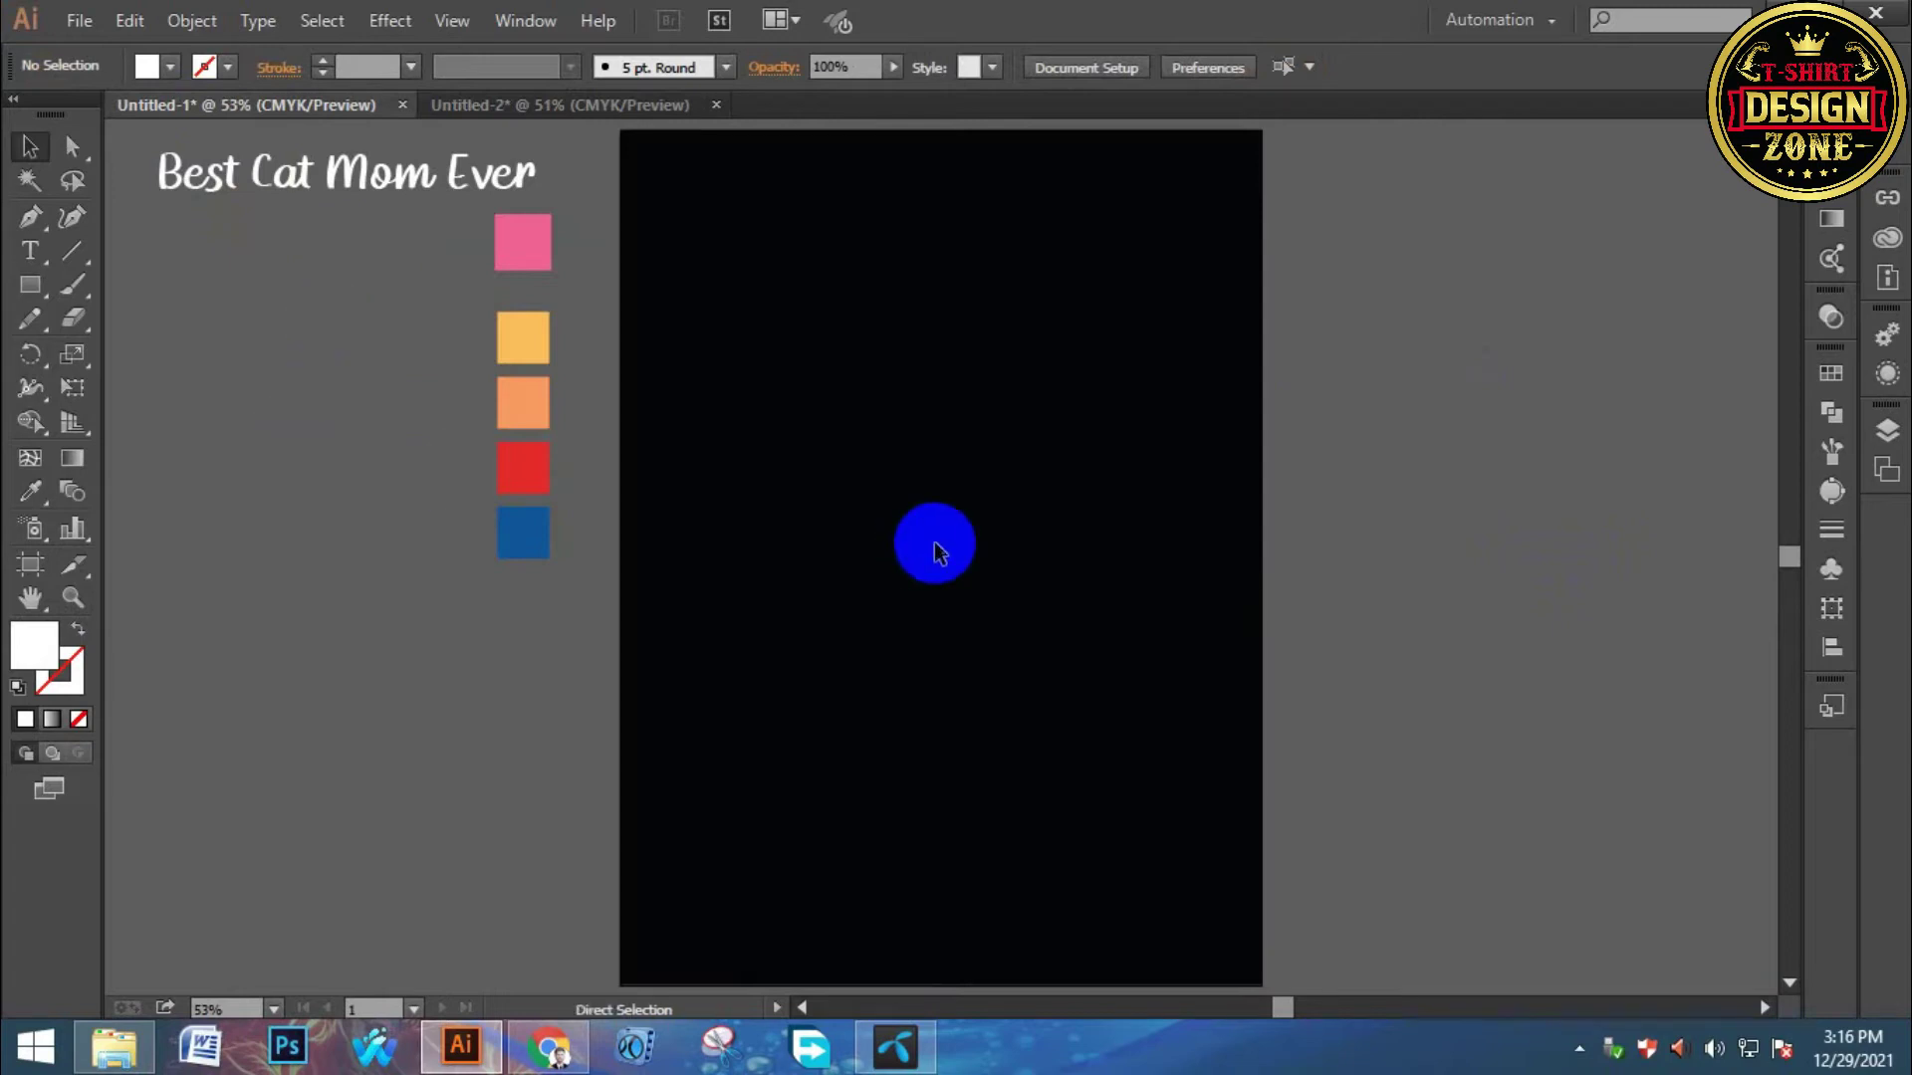
click(28, 286)
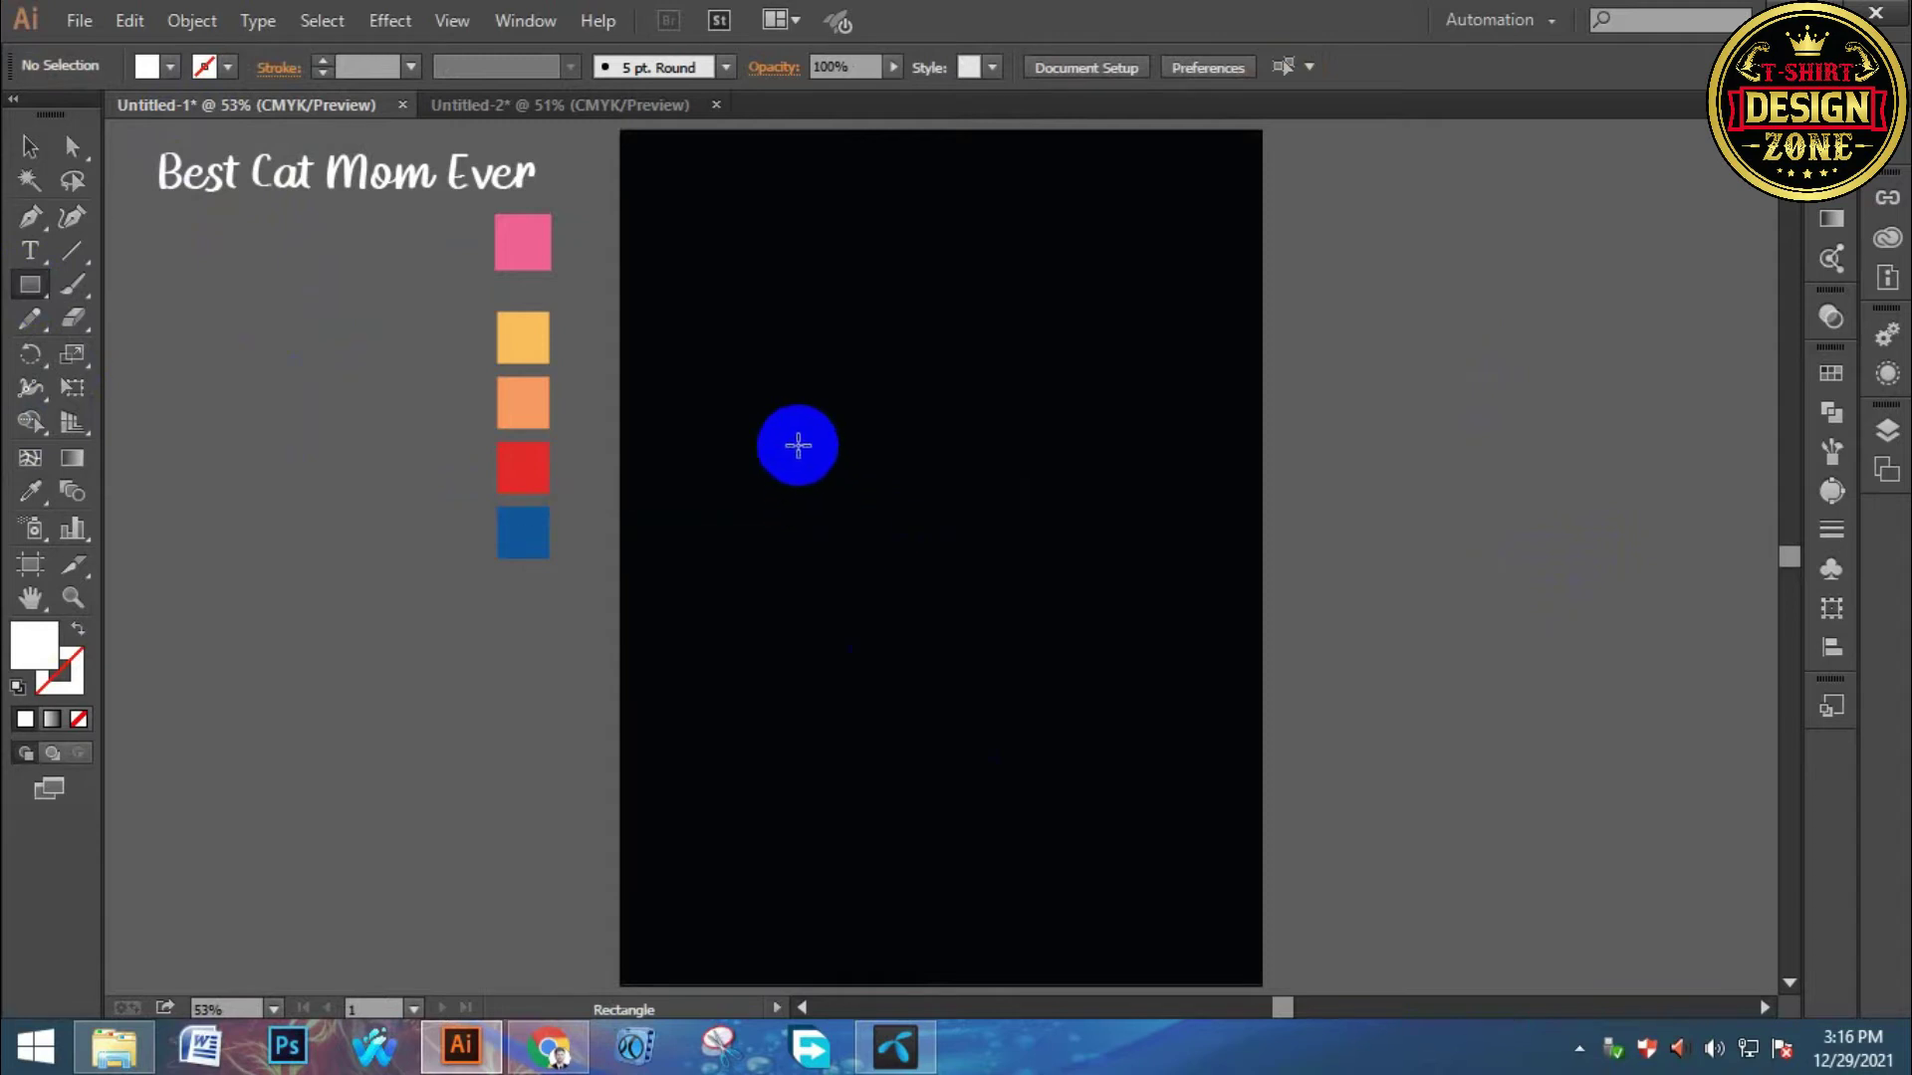
drag(658, 415, 1251, 954)
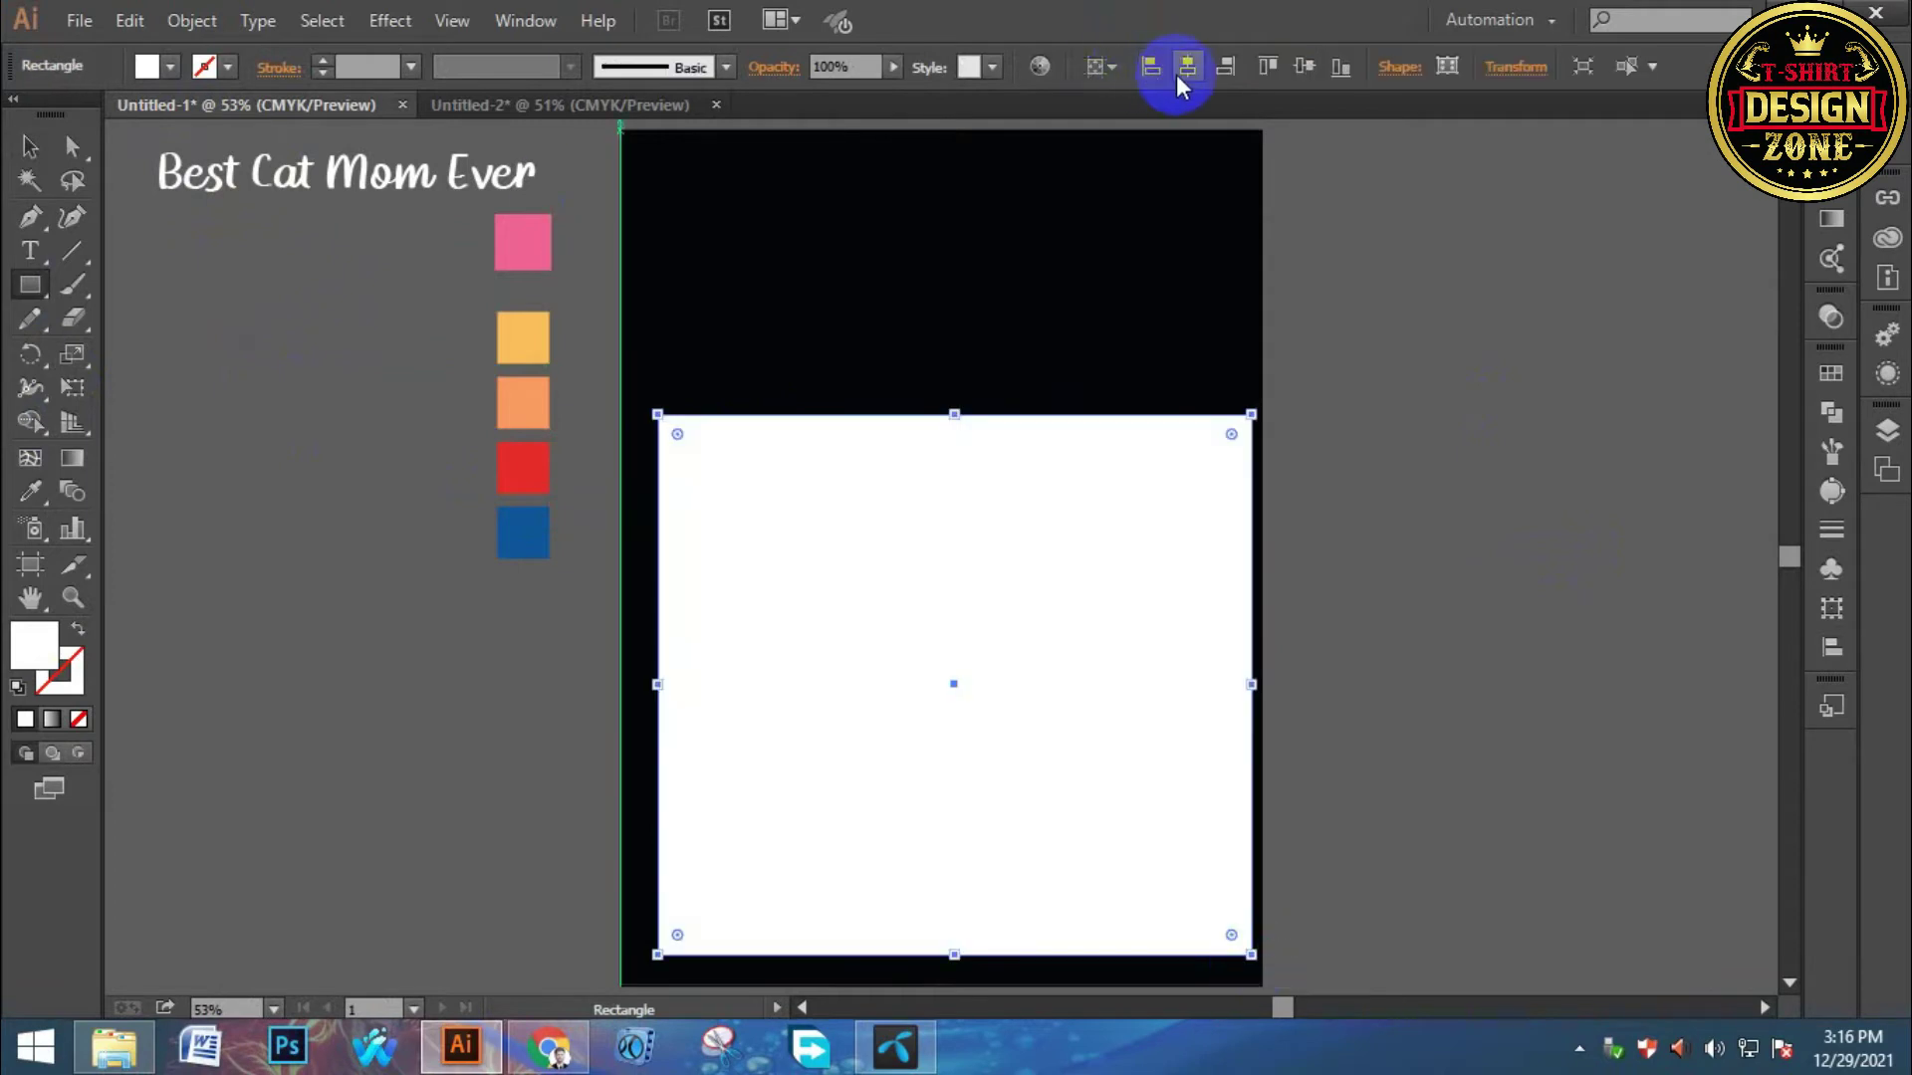
click(1187, 68)
click(1294, 74)
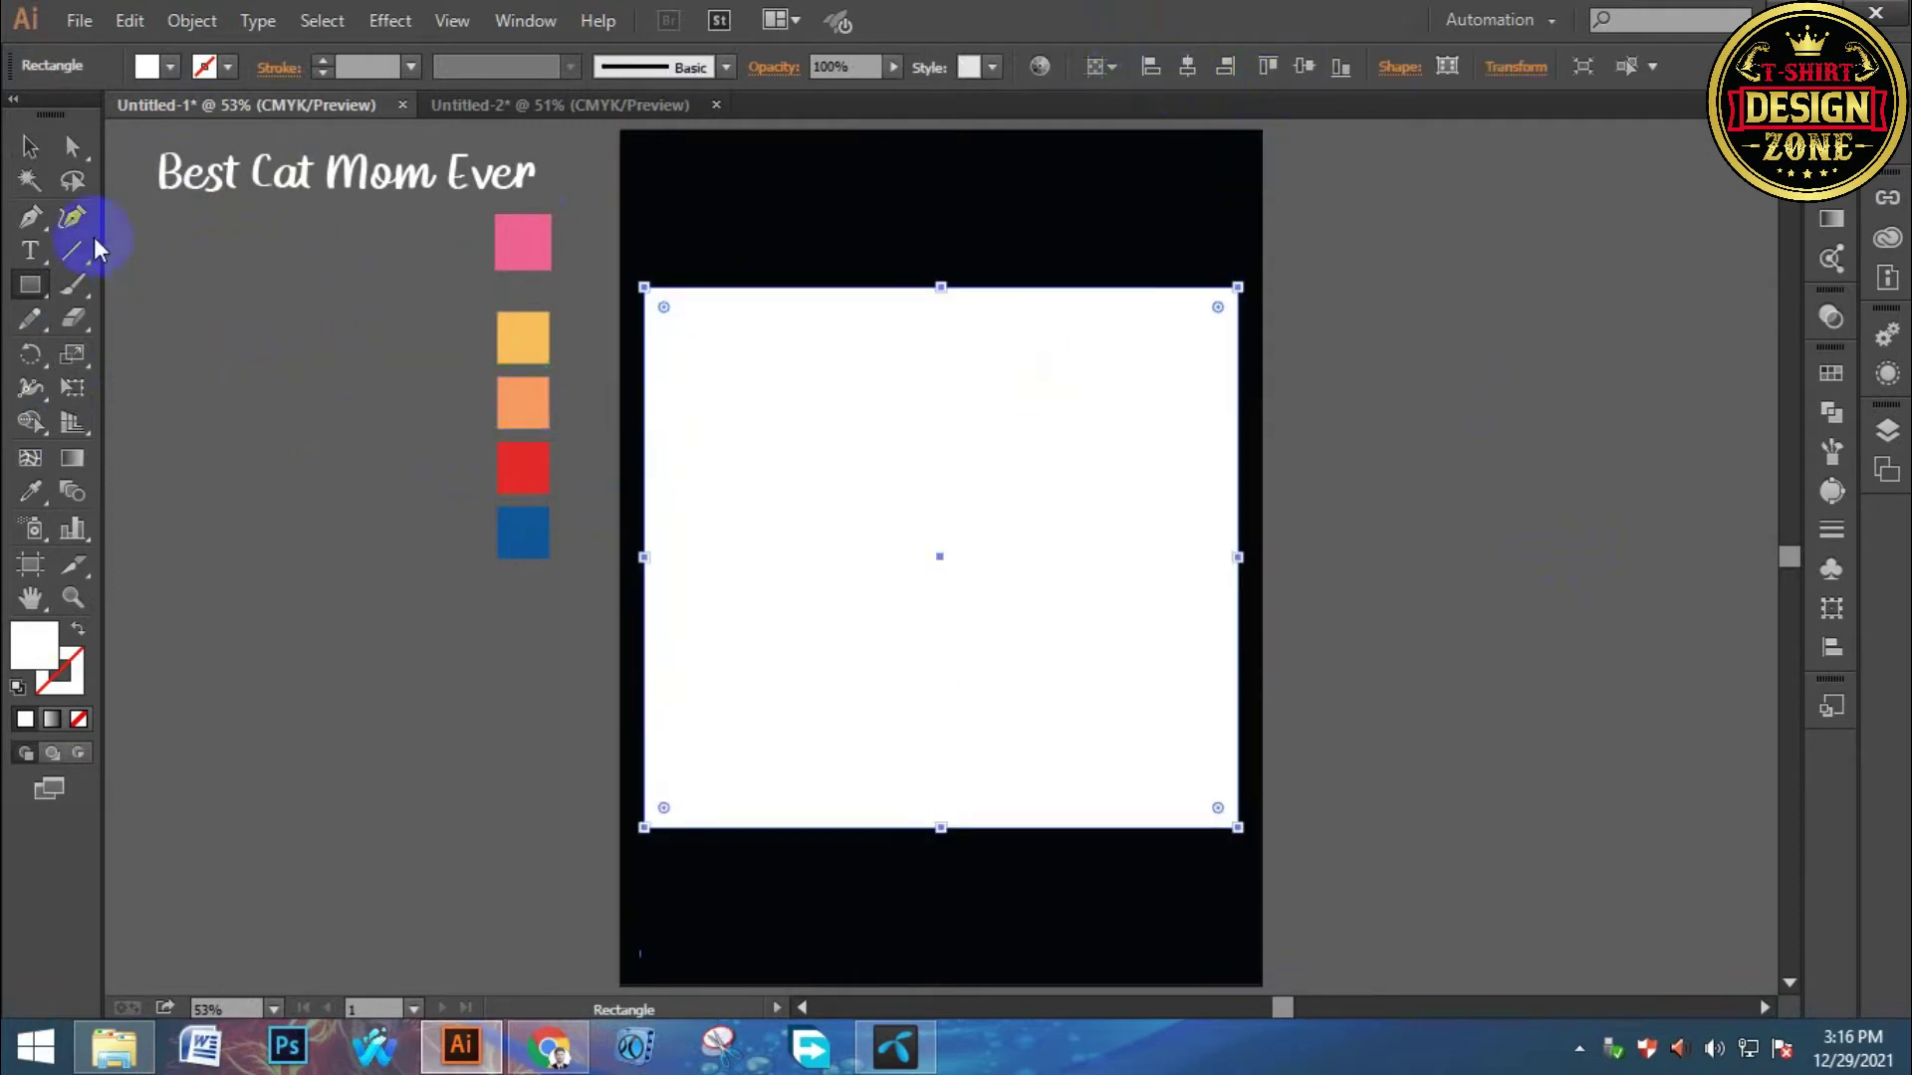
click(30, 147)
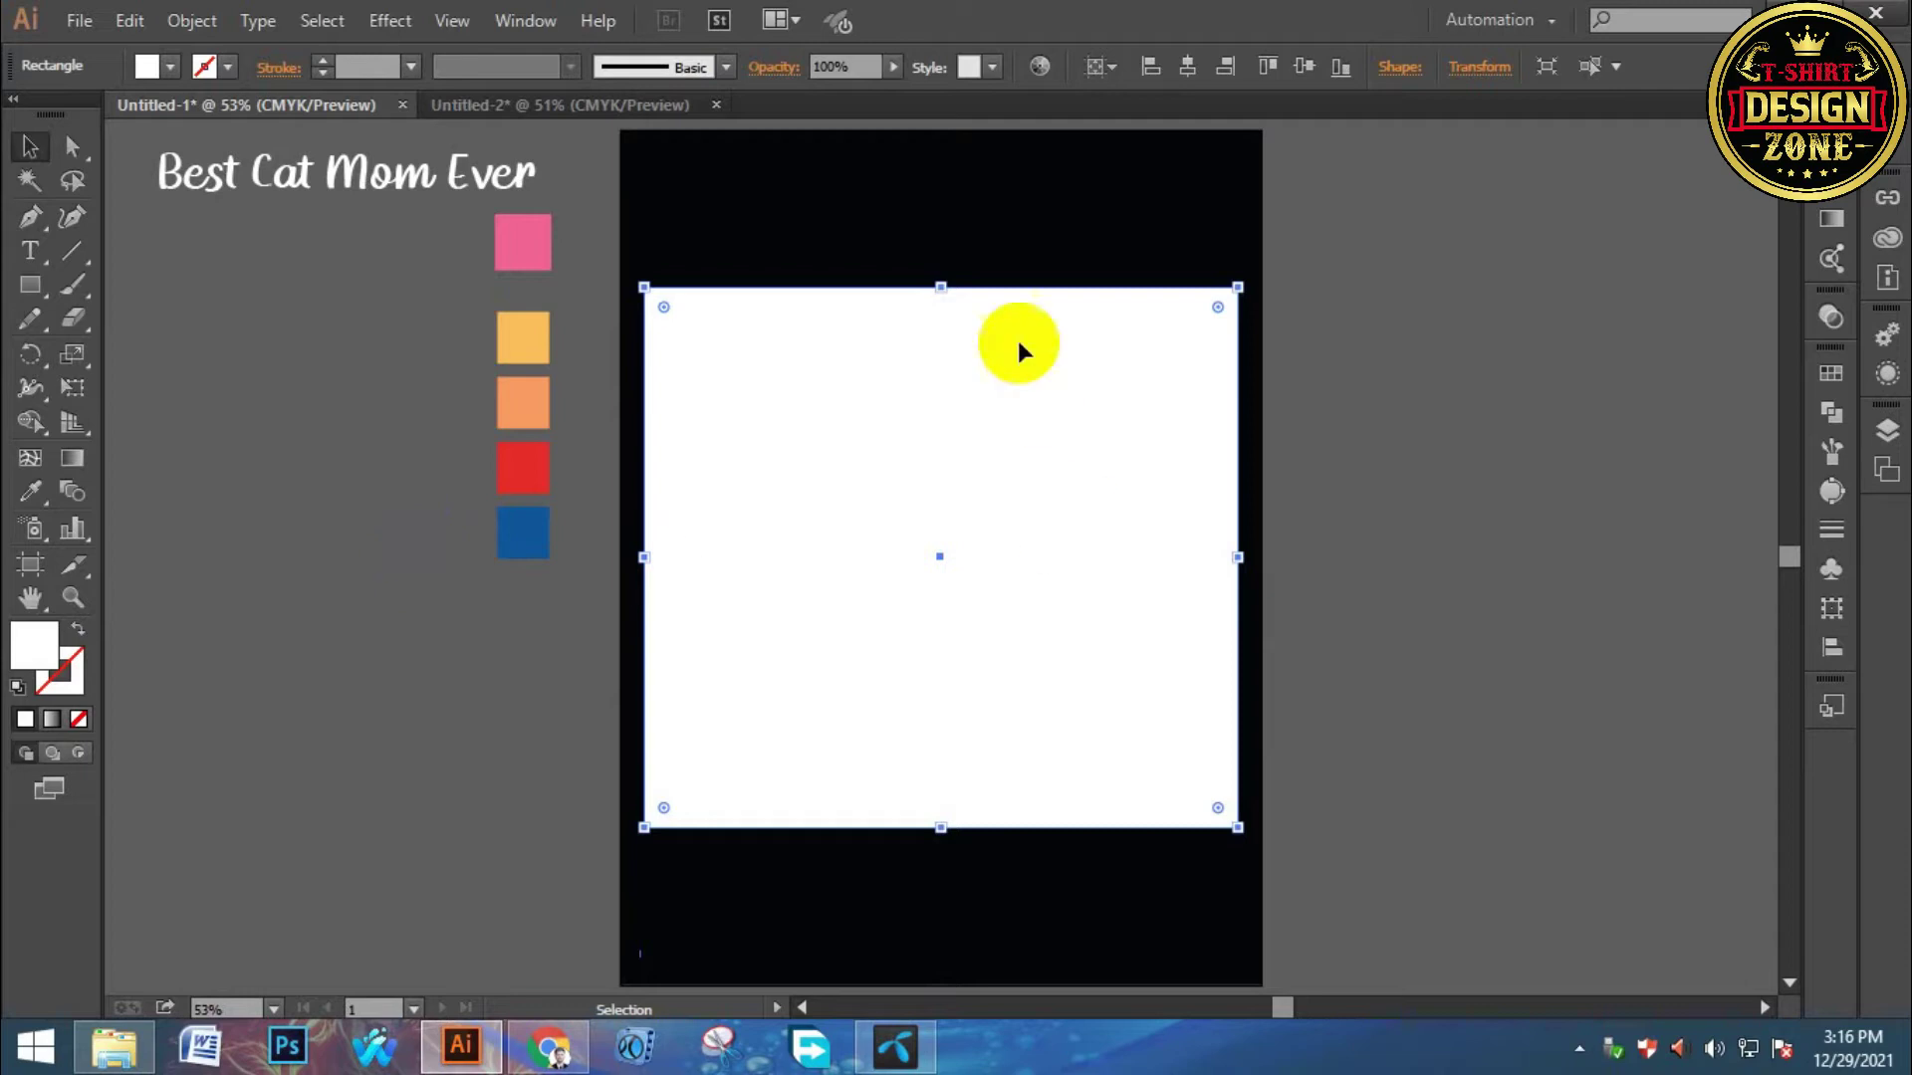
Lower the white rectangle's top edge to make it about 9.43 in high and centre it vertically on the artboard.
key(ctrl+minus)
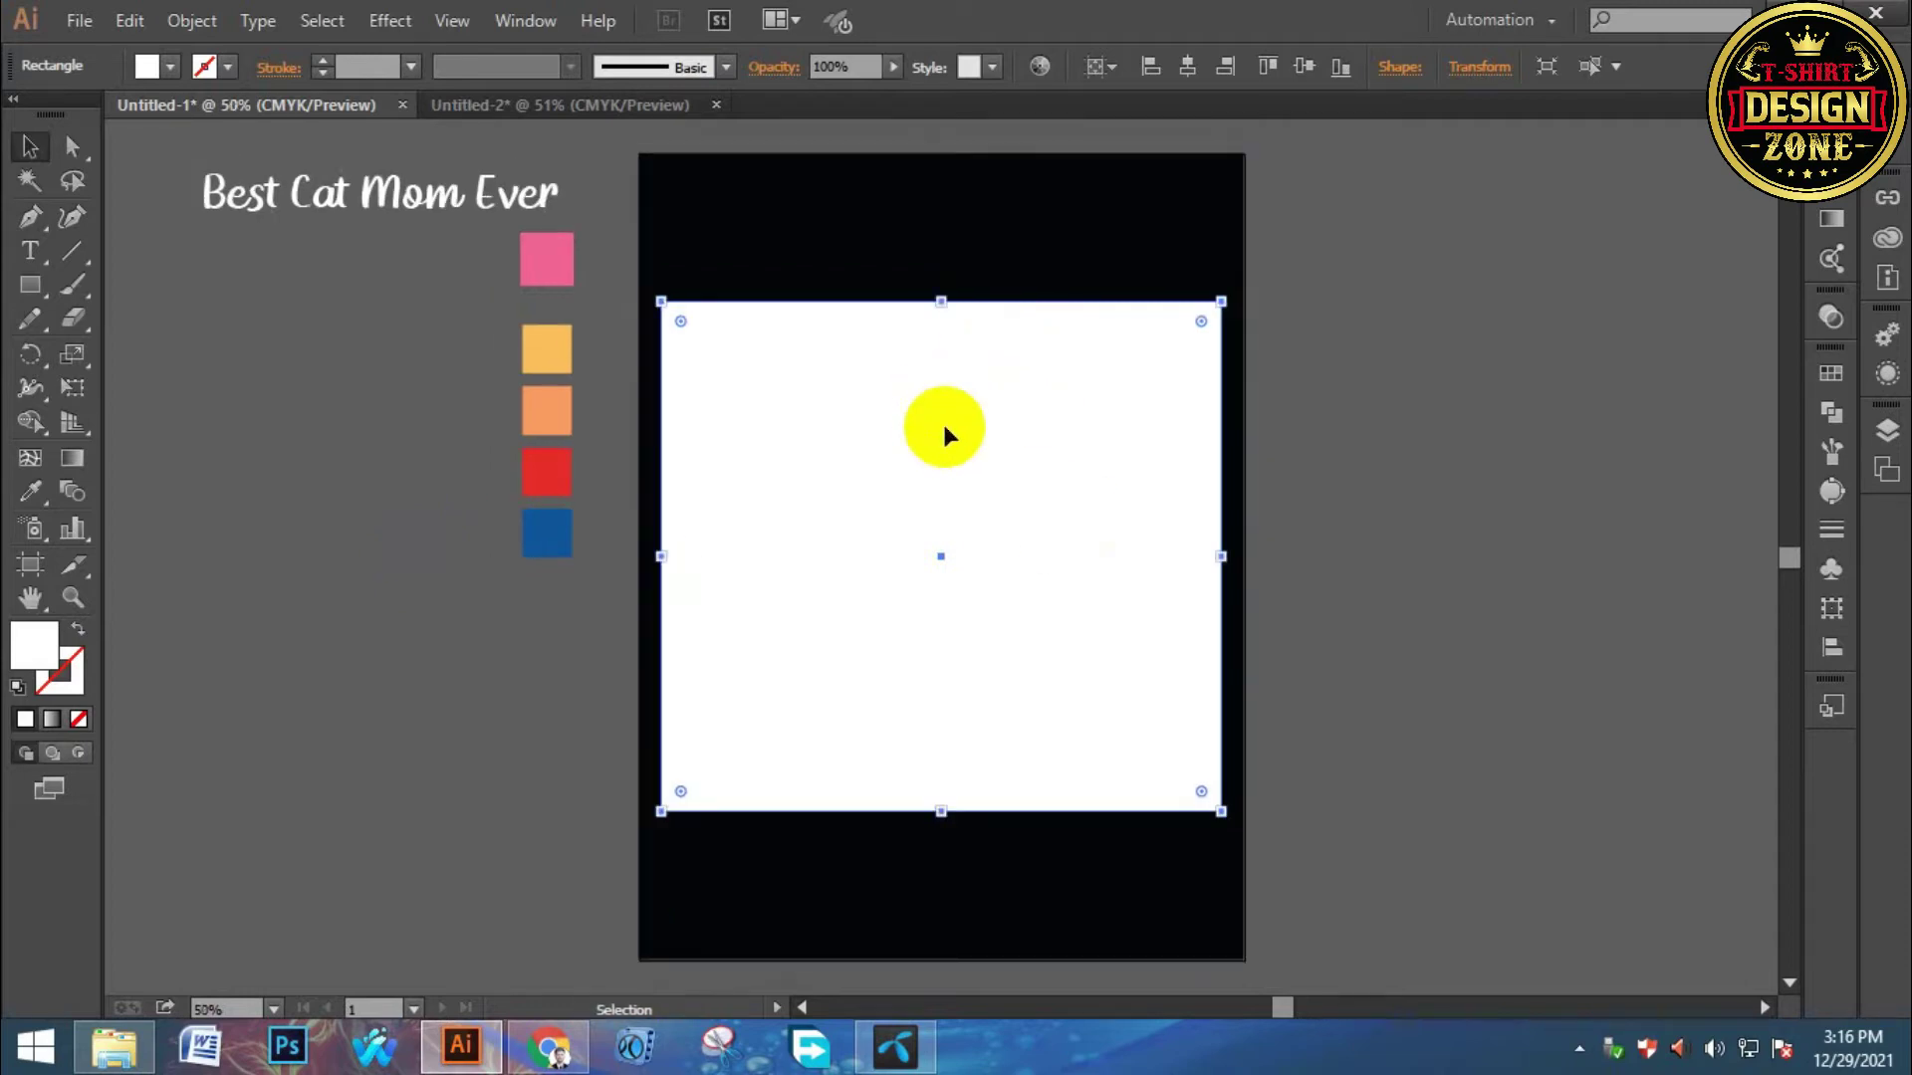
drag(940, 302, 956, 336)
drag(898, 258, 969, 438)
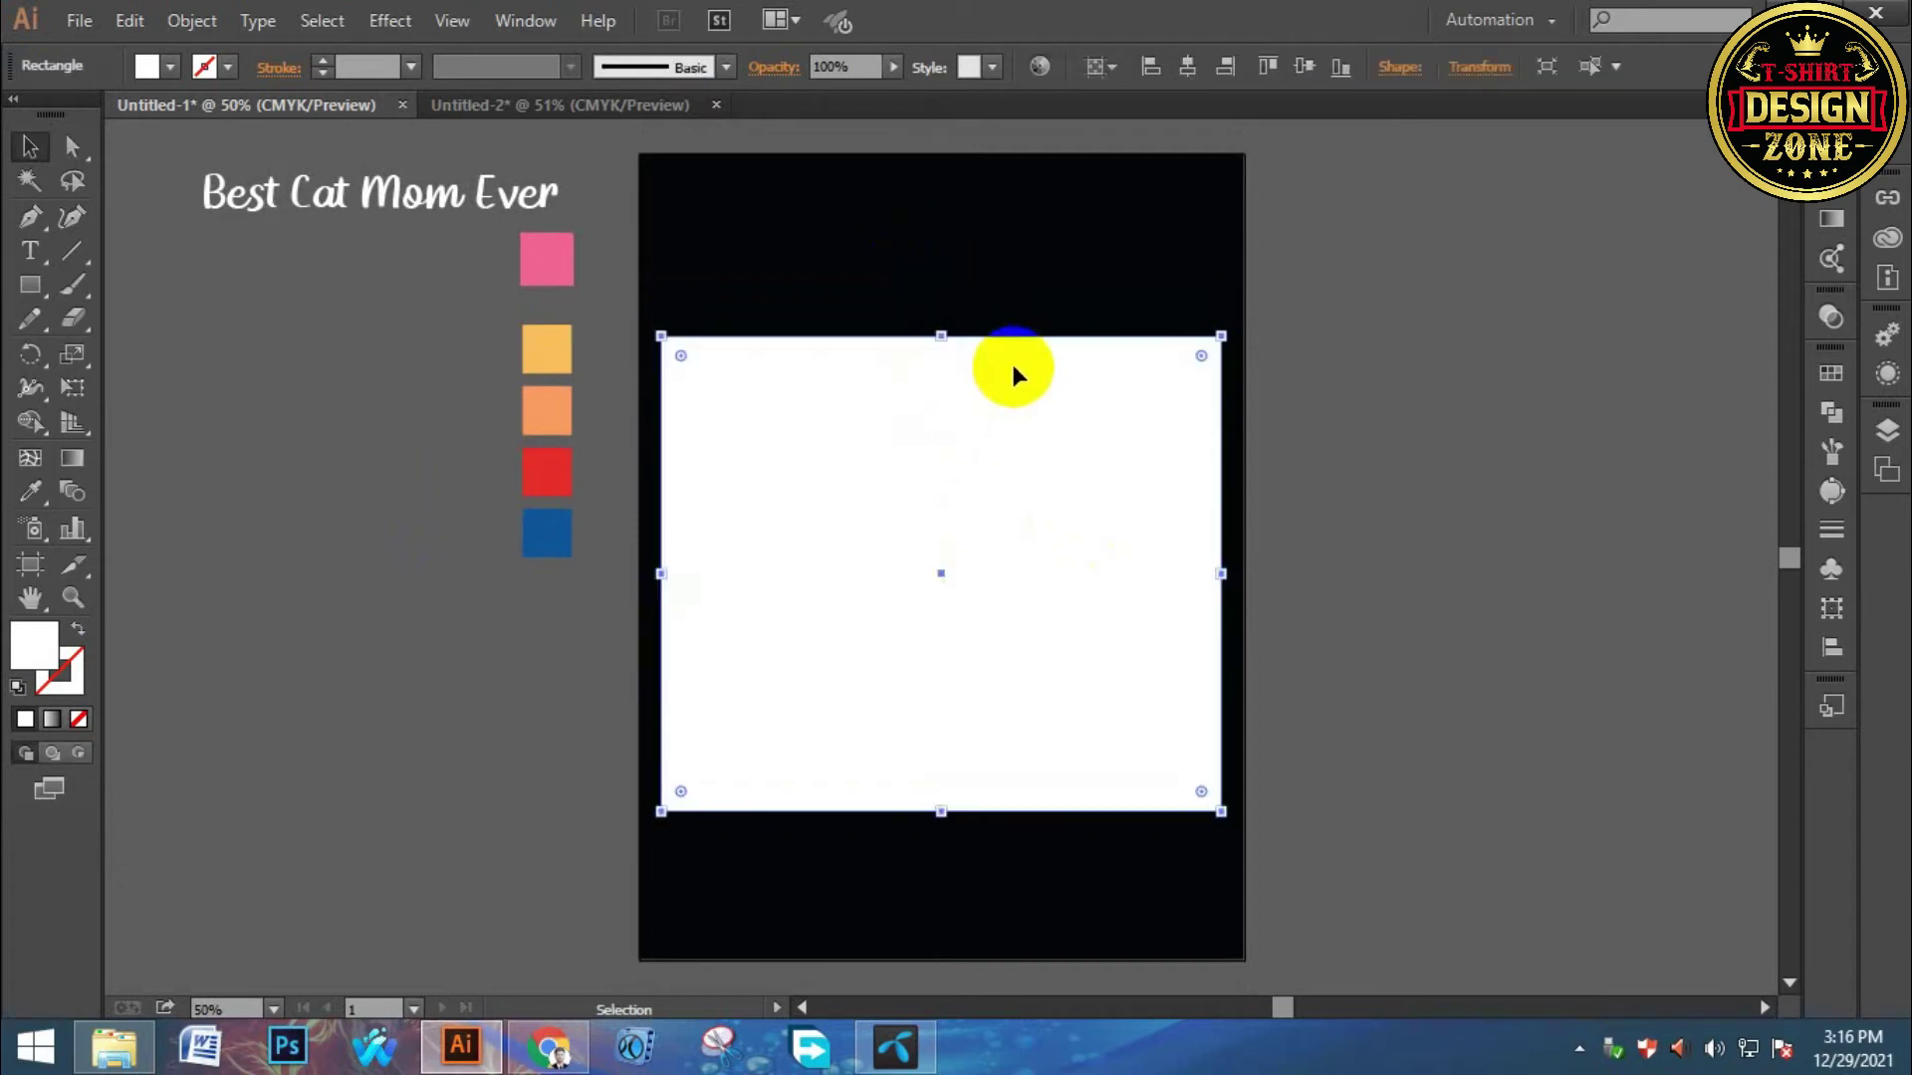
click(1300, 66)
click(777, 243)
click(988, 564)
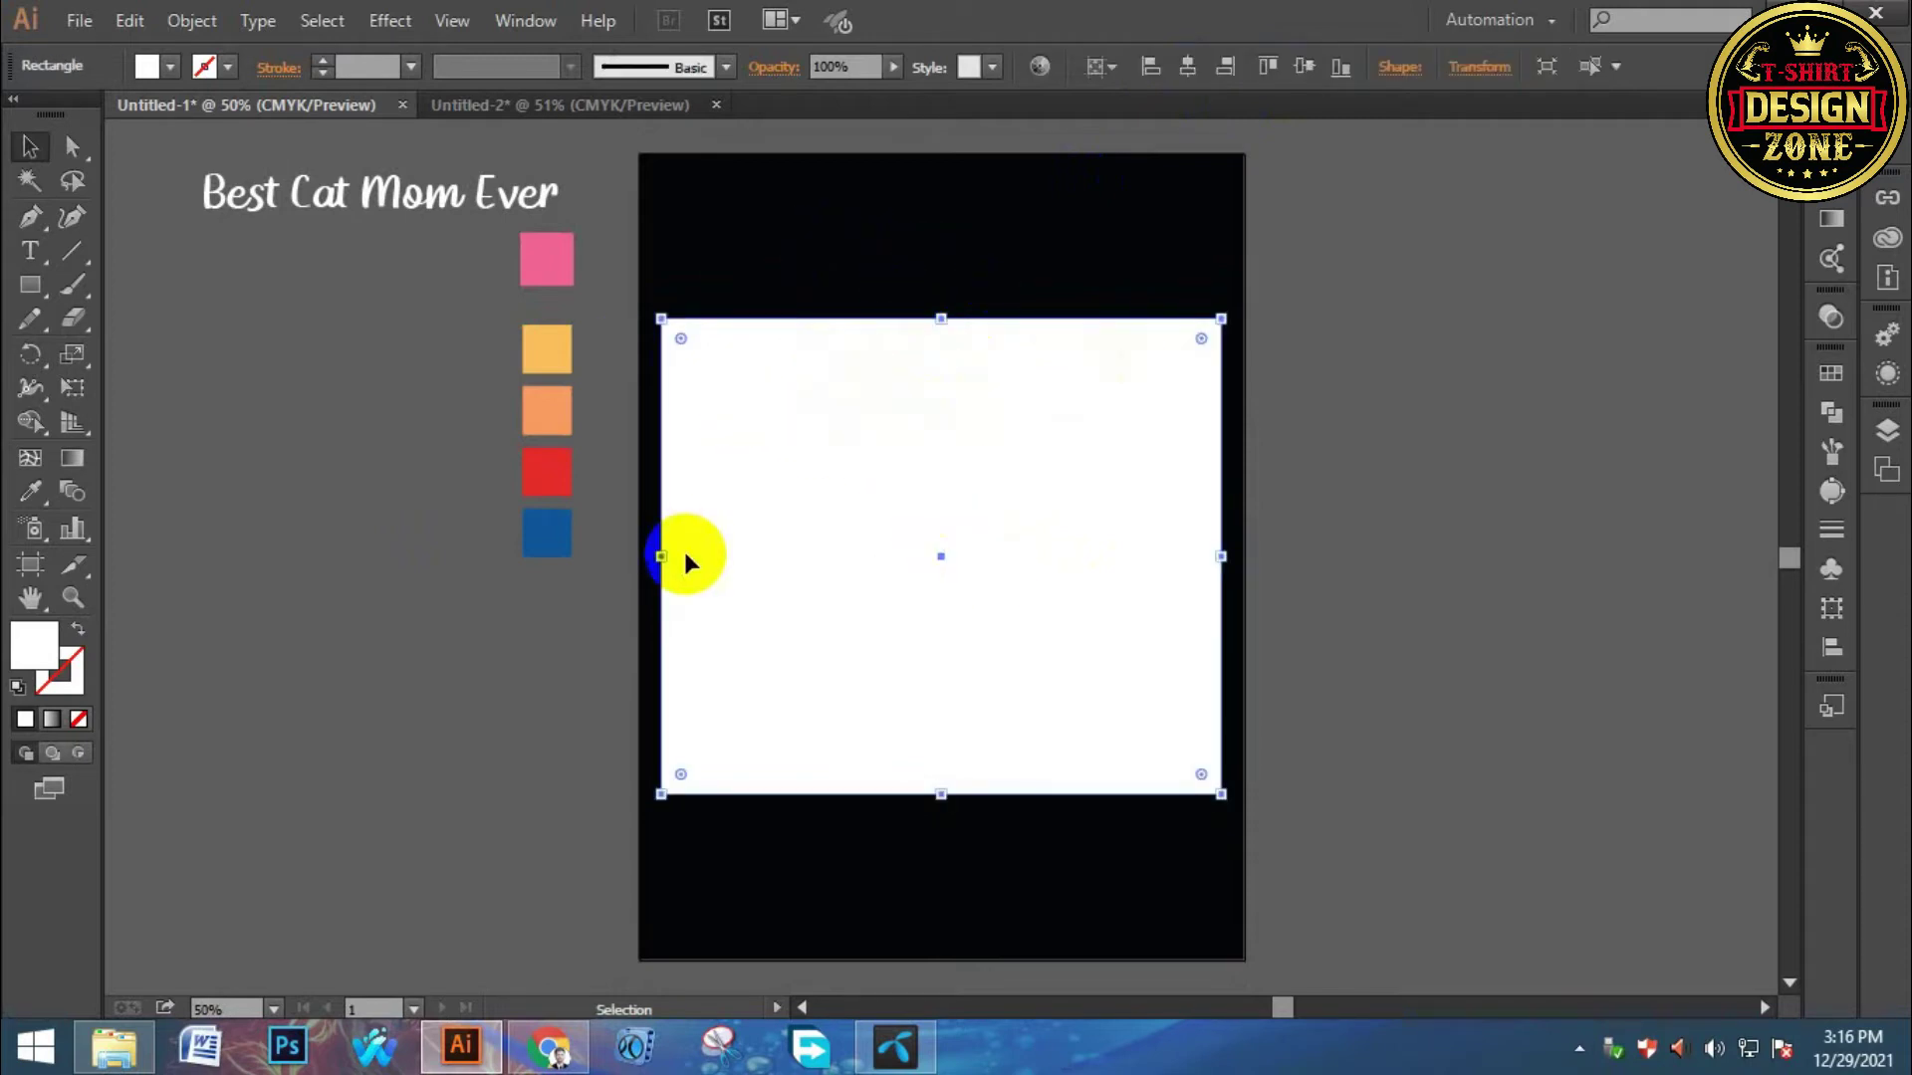
Split the white rectangle into a grid of 4 rows and 1 column with a row gutter of 0 in, and deselect it.
click(195, 22)
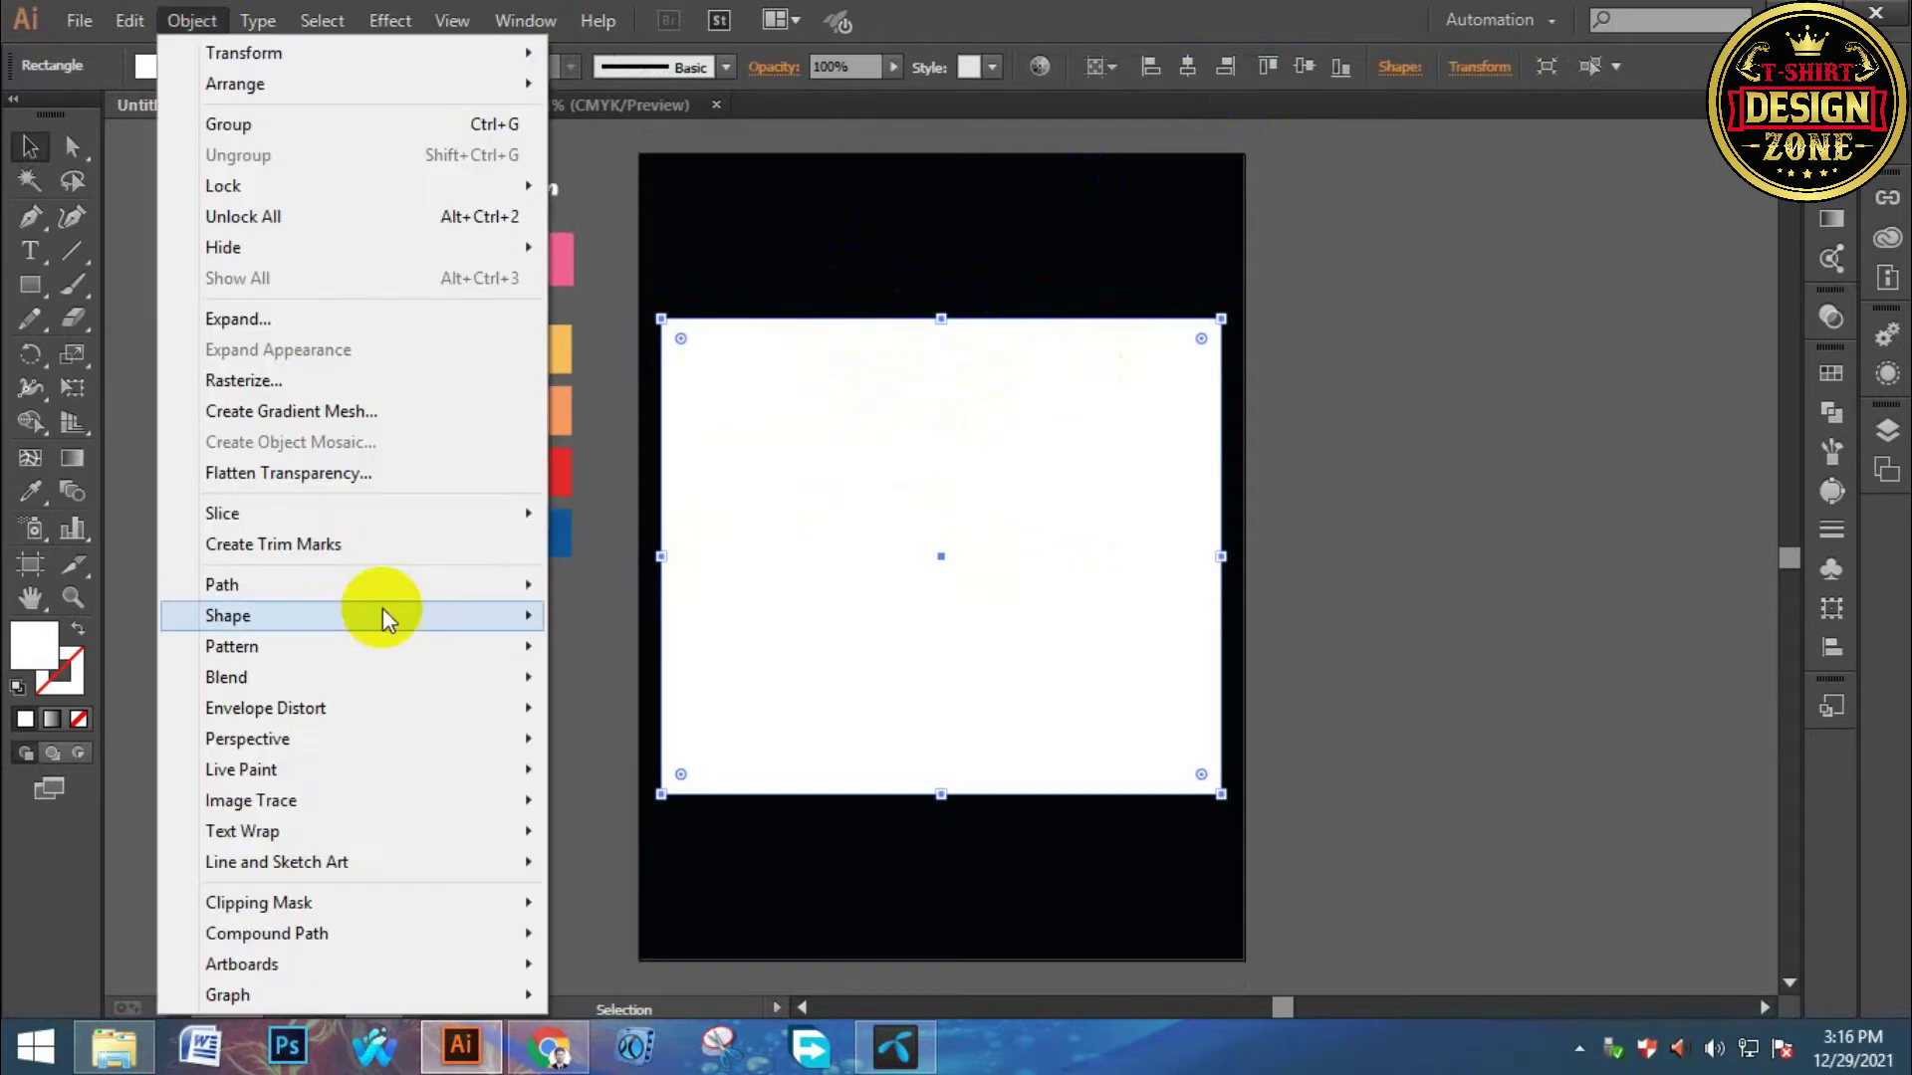
mouse_move(385, 610)
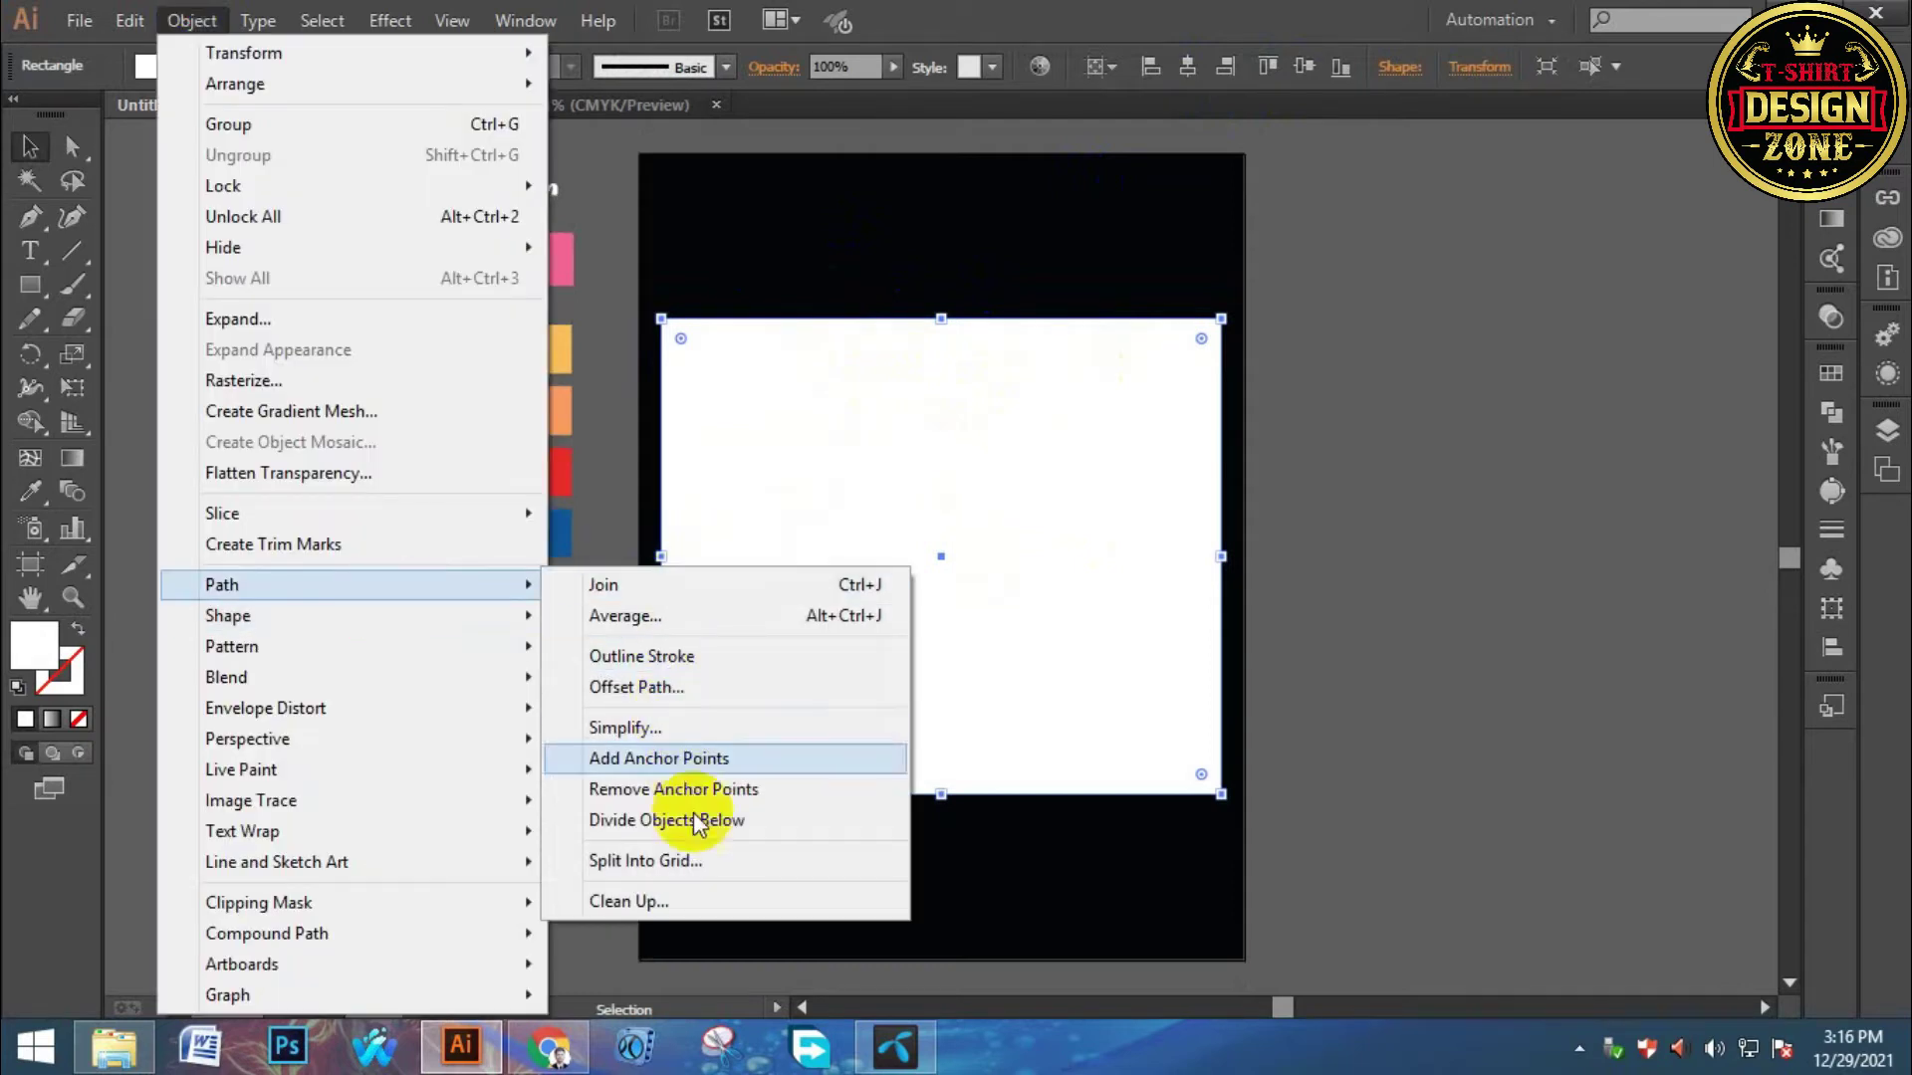
click(673, 863)
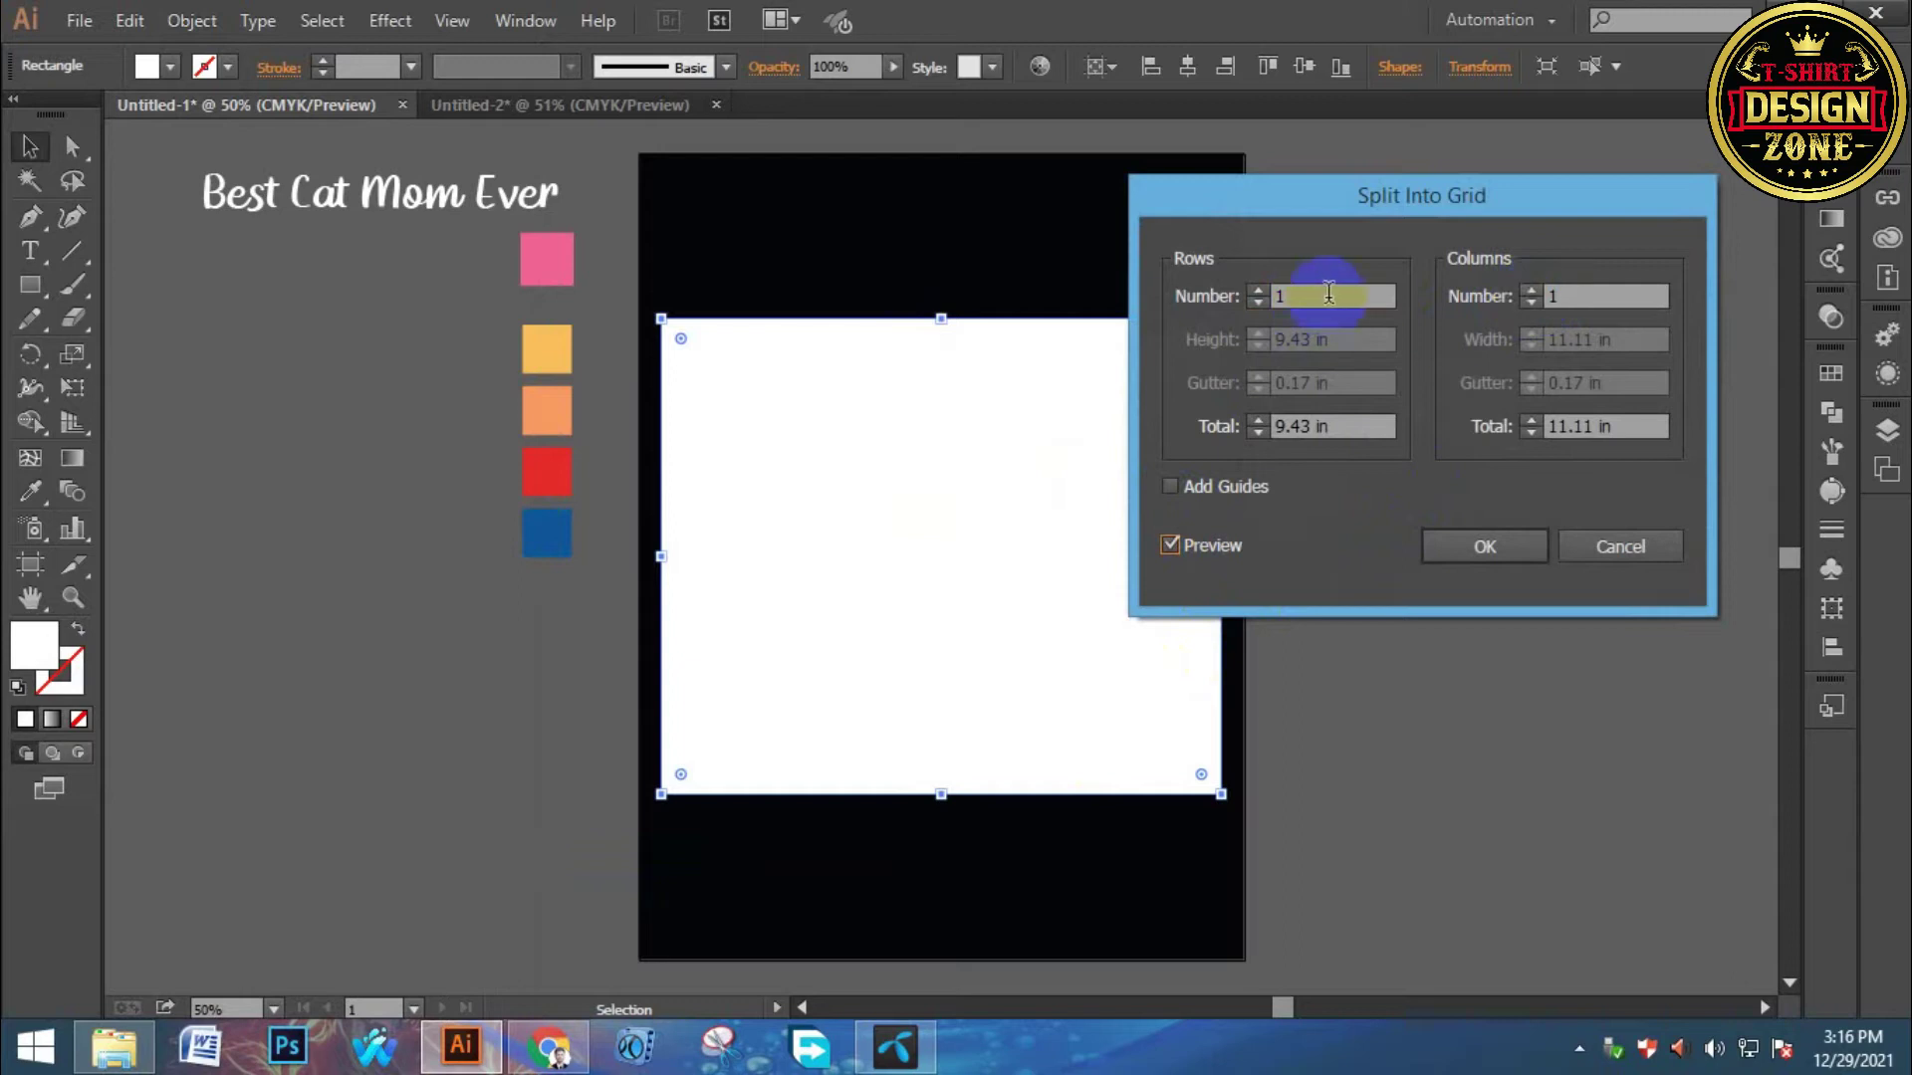
drag(1326, 294, 1133, 301)
key(Up)
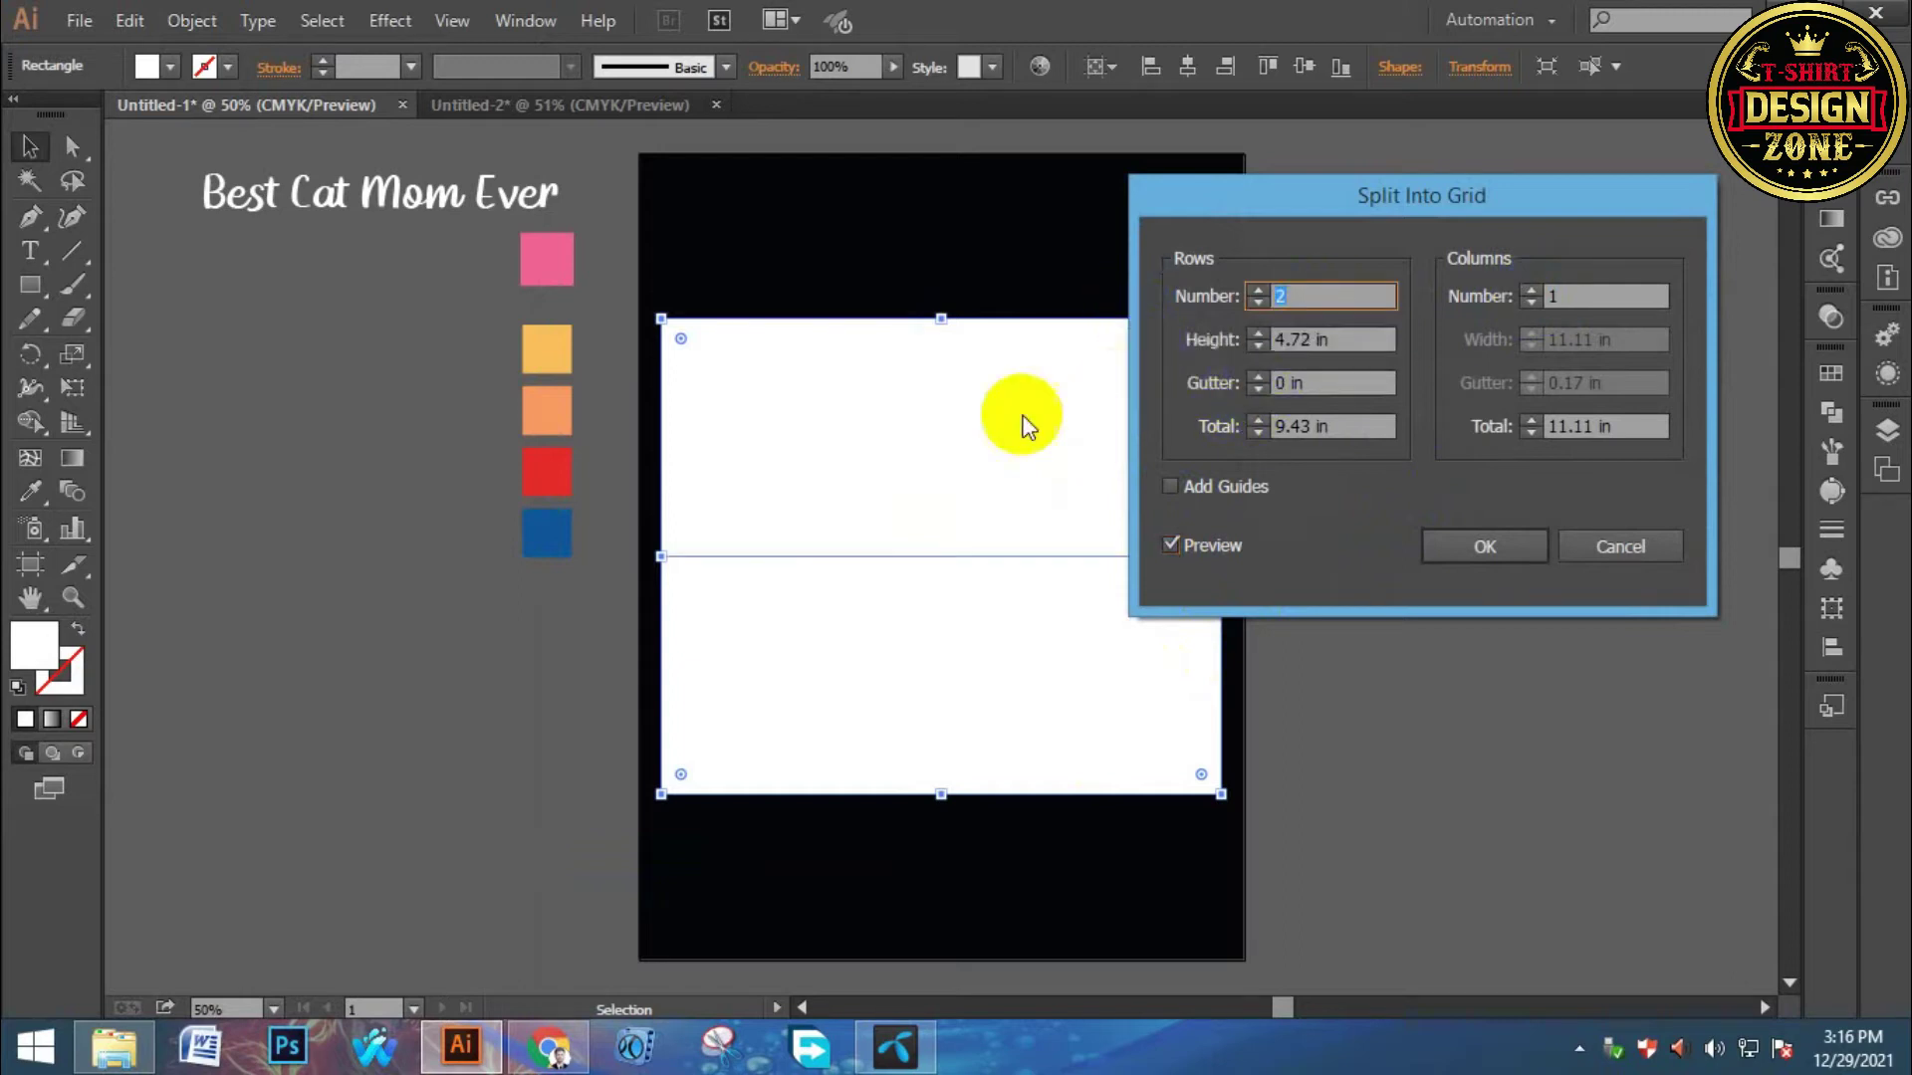
key(Up)
key(Up)
click(1479, 545)
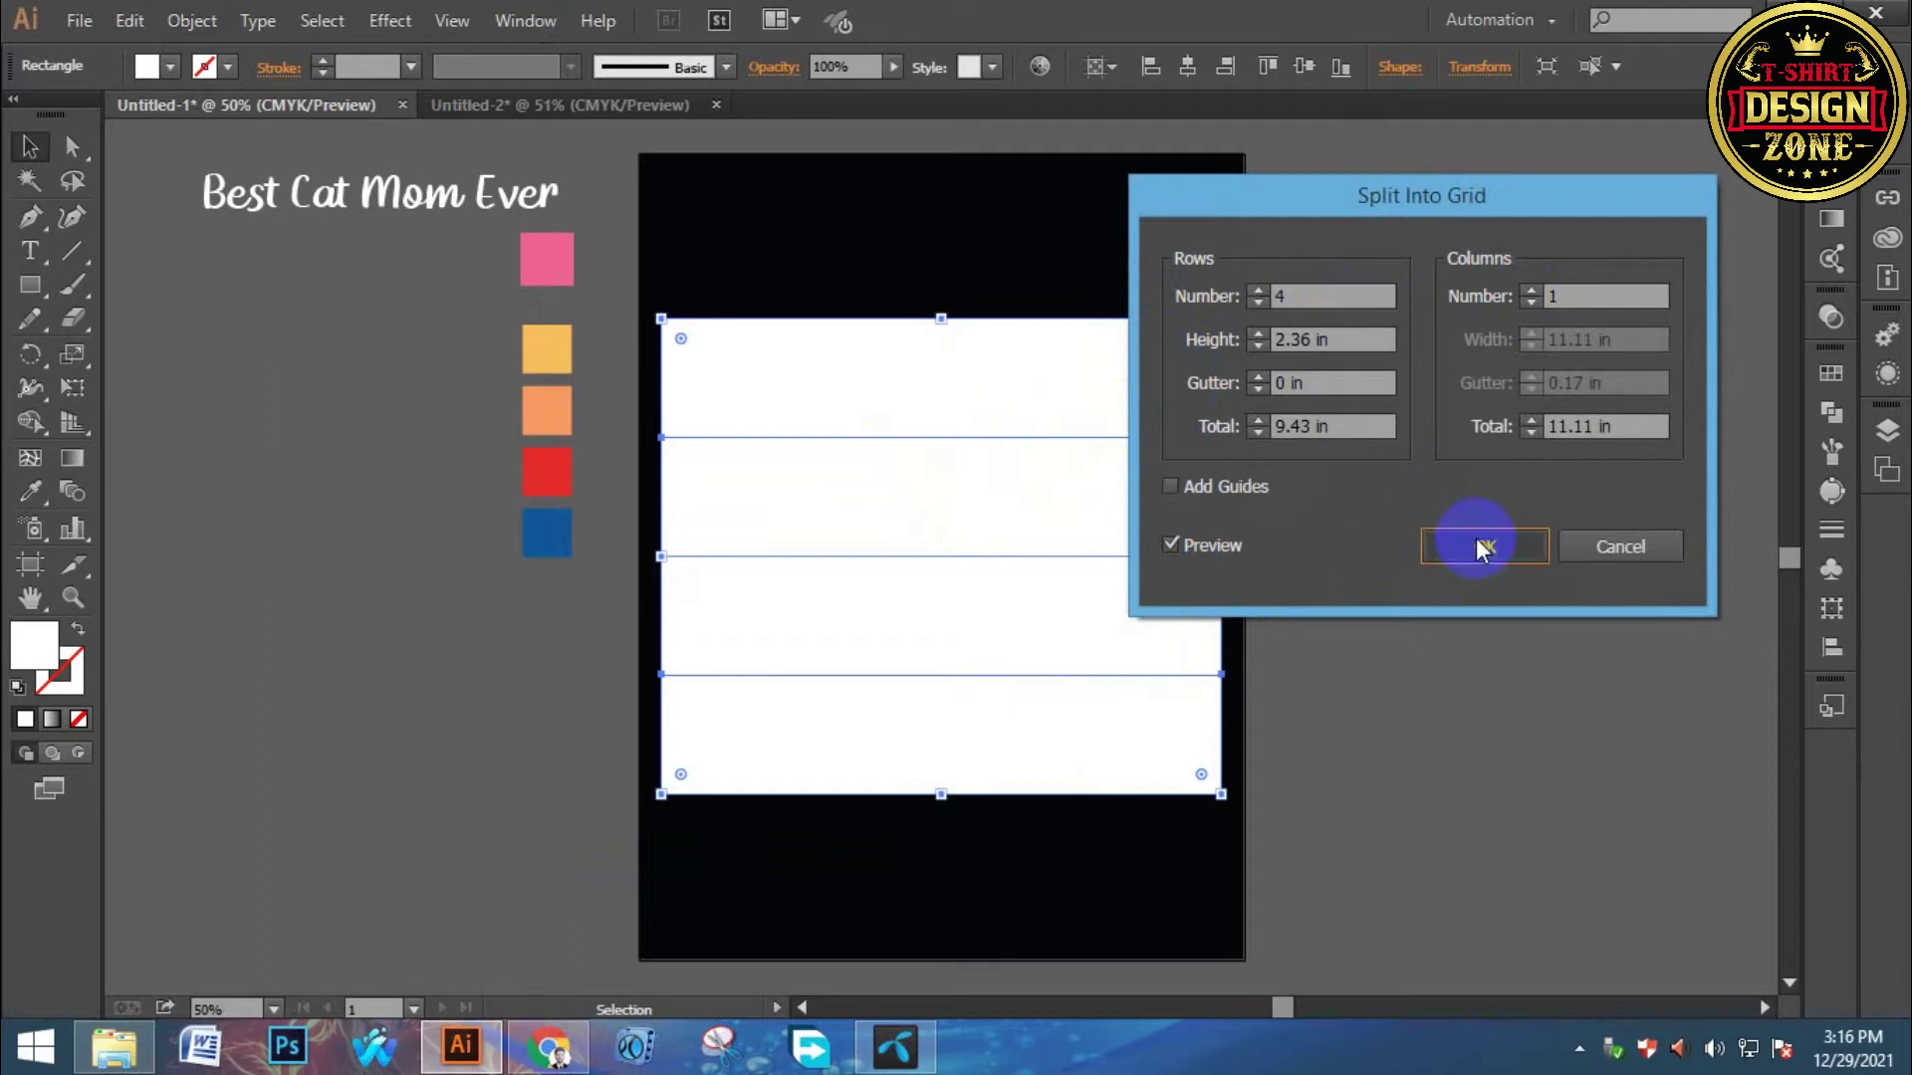
click(191, 20)
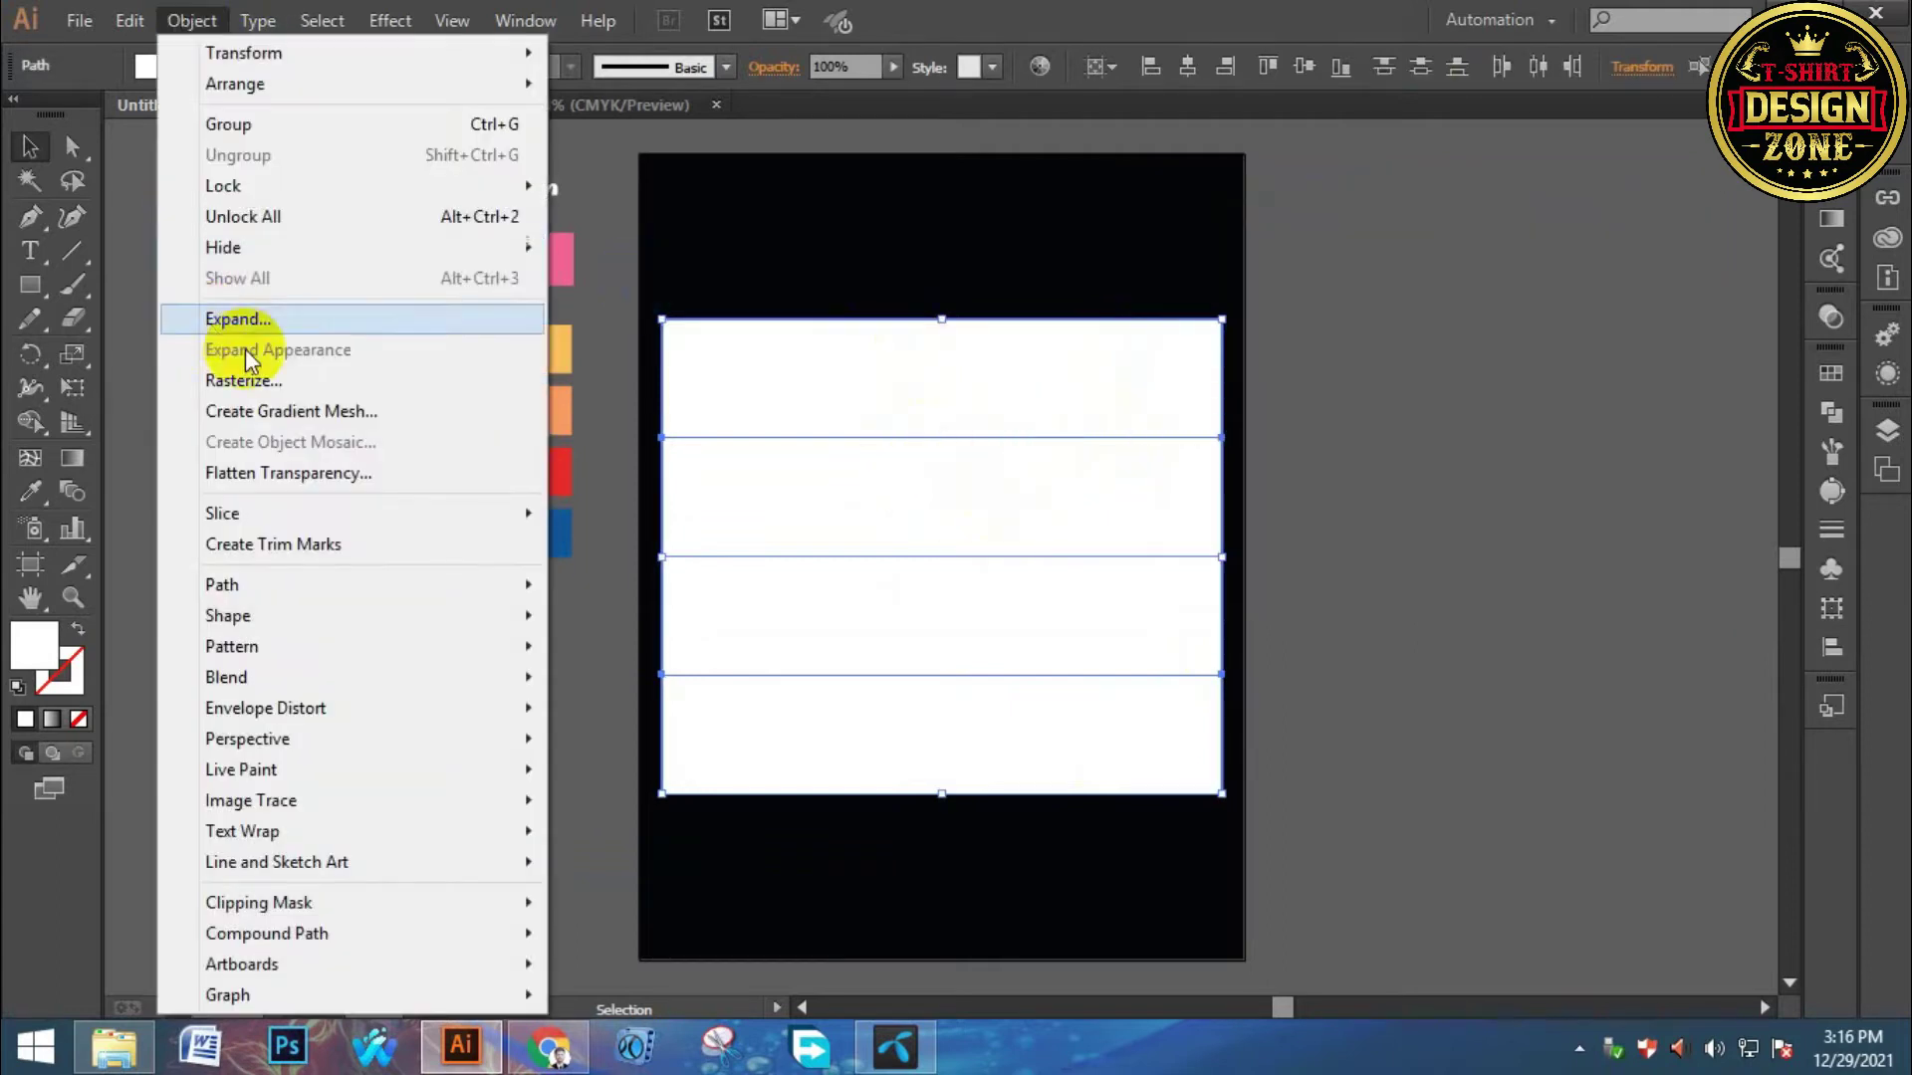
click(242, 325)
click(862, 267)
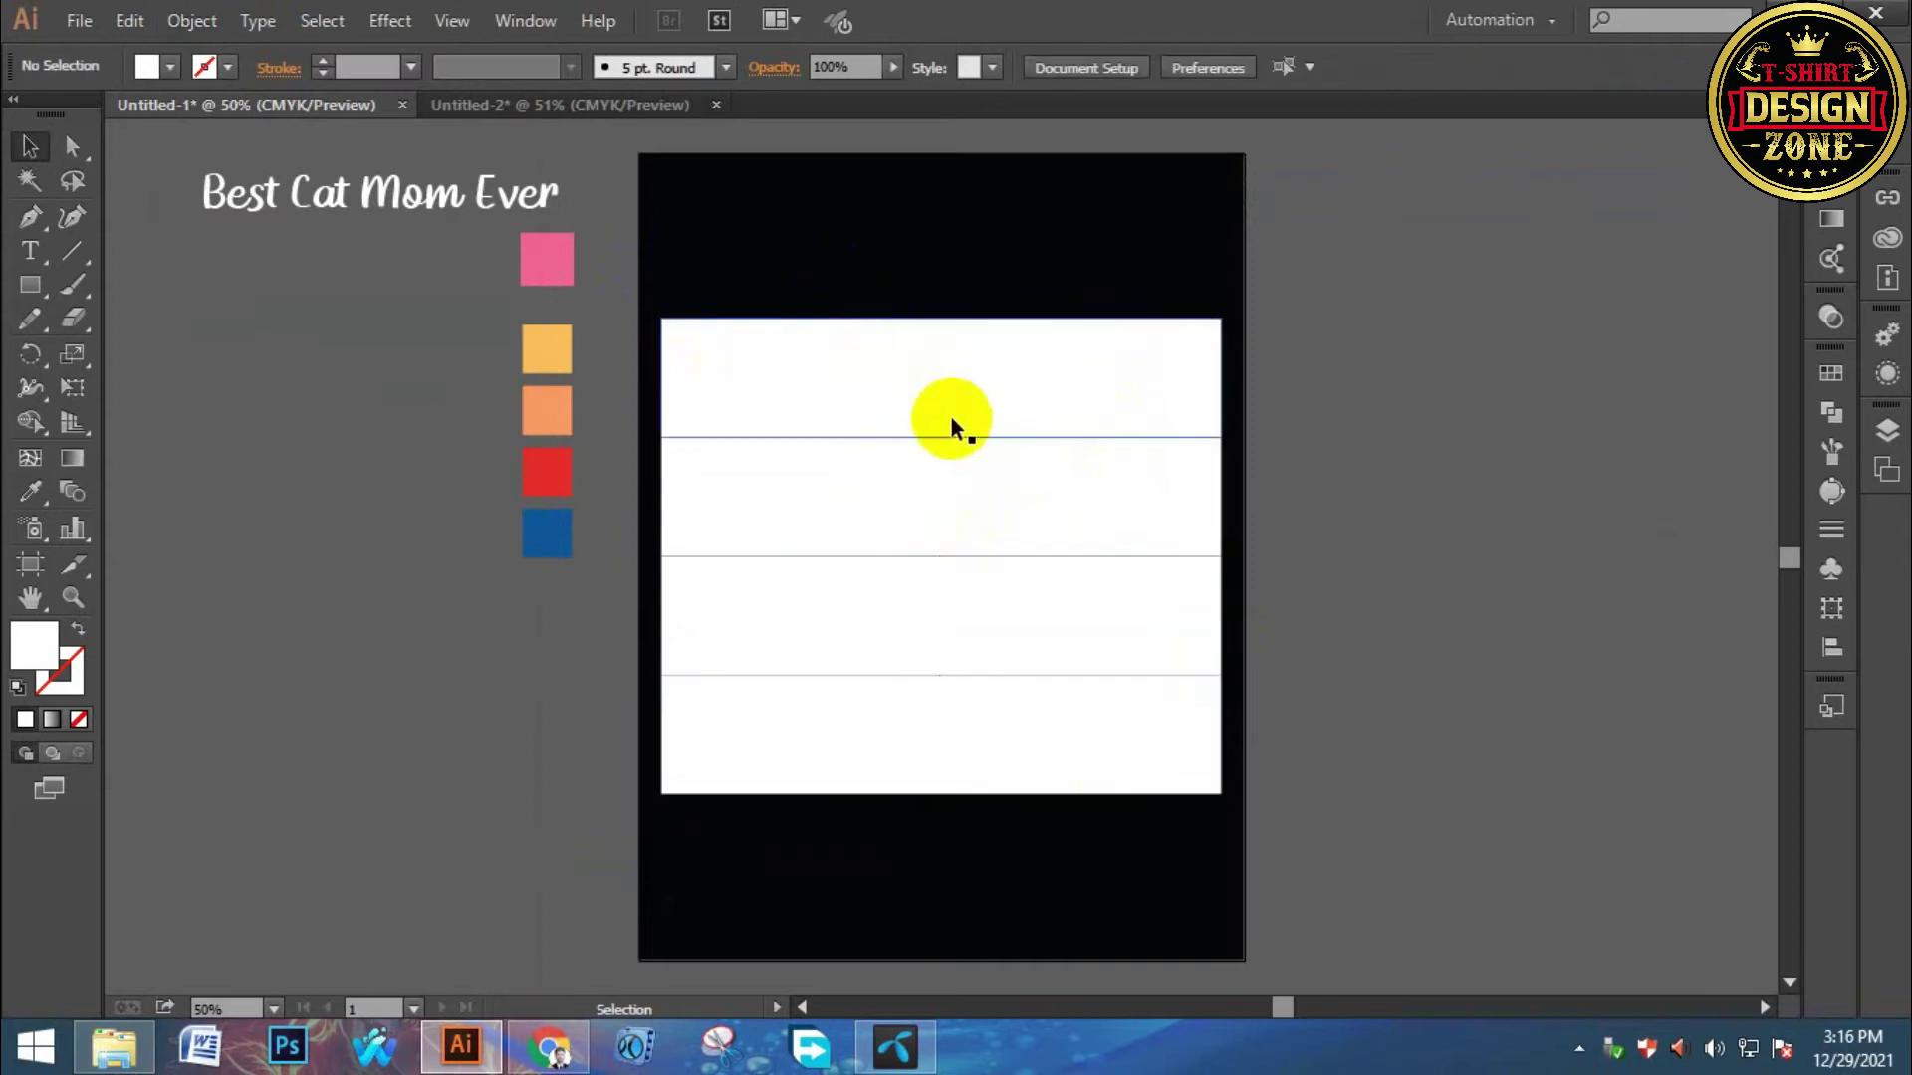
Nudge the topmost white strip up slightly to open a thin gap beneath it, and select the second strip.
click(953, 372)
drag(952, 372, 961, 261)
key(Up)
key(Up)
key(Up)
key(Up)
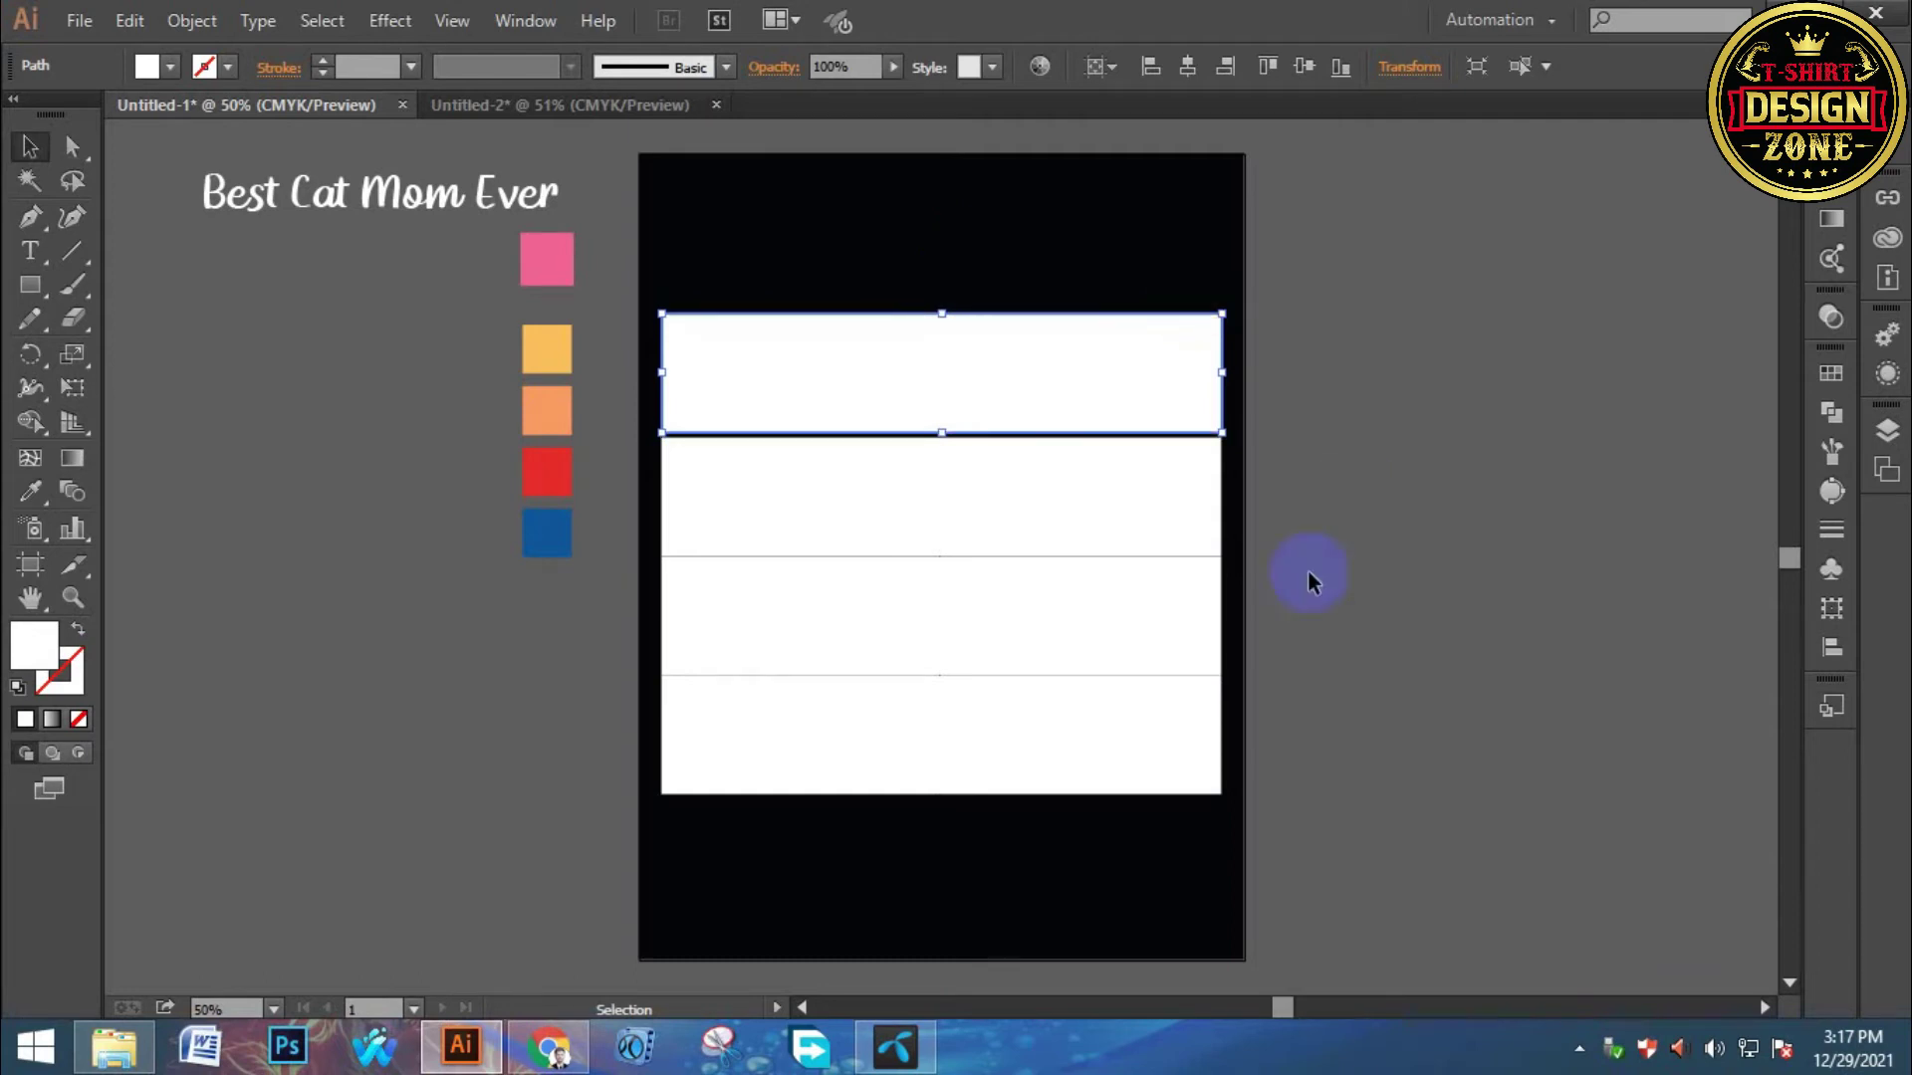
click(1119, 504)
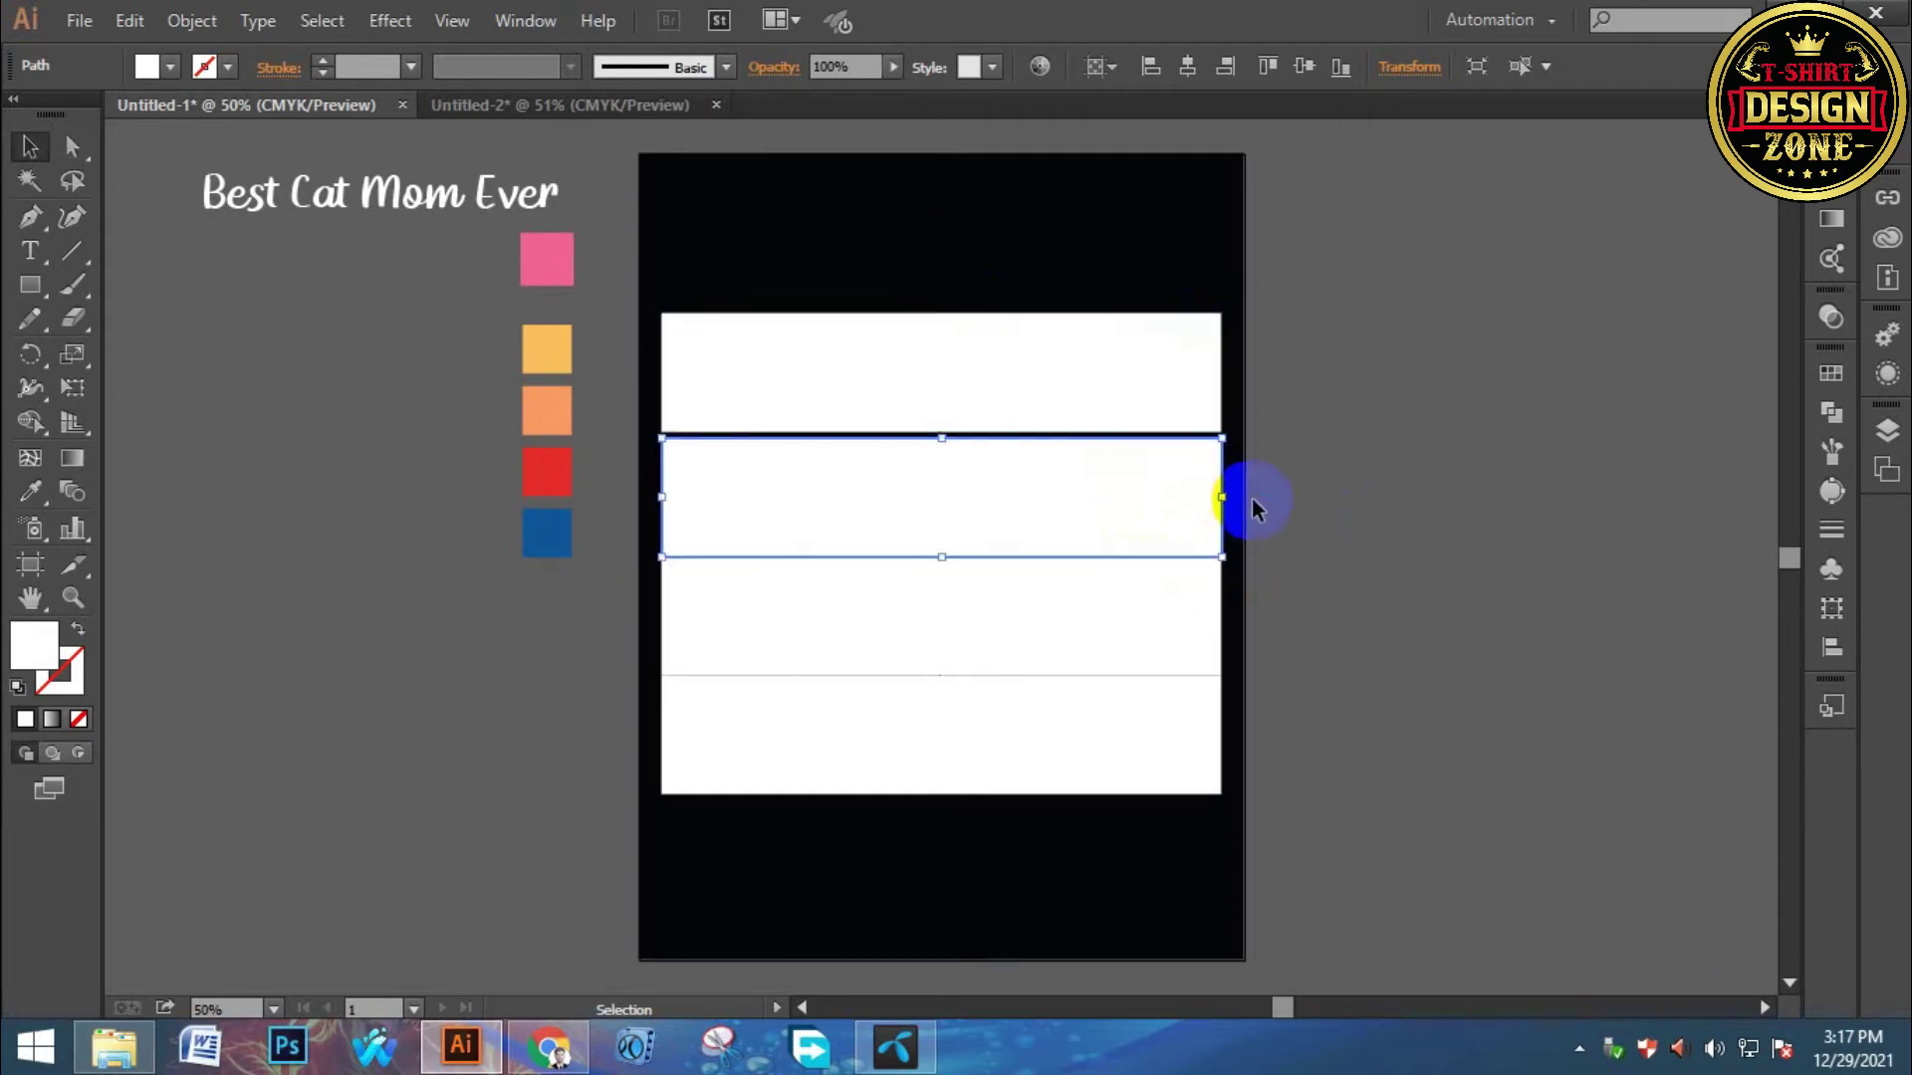
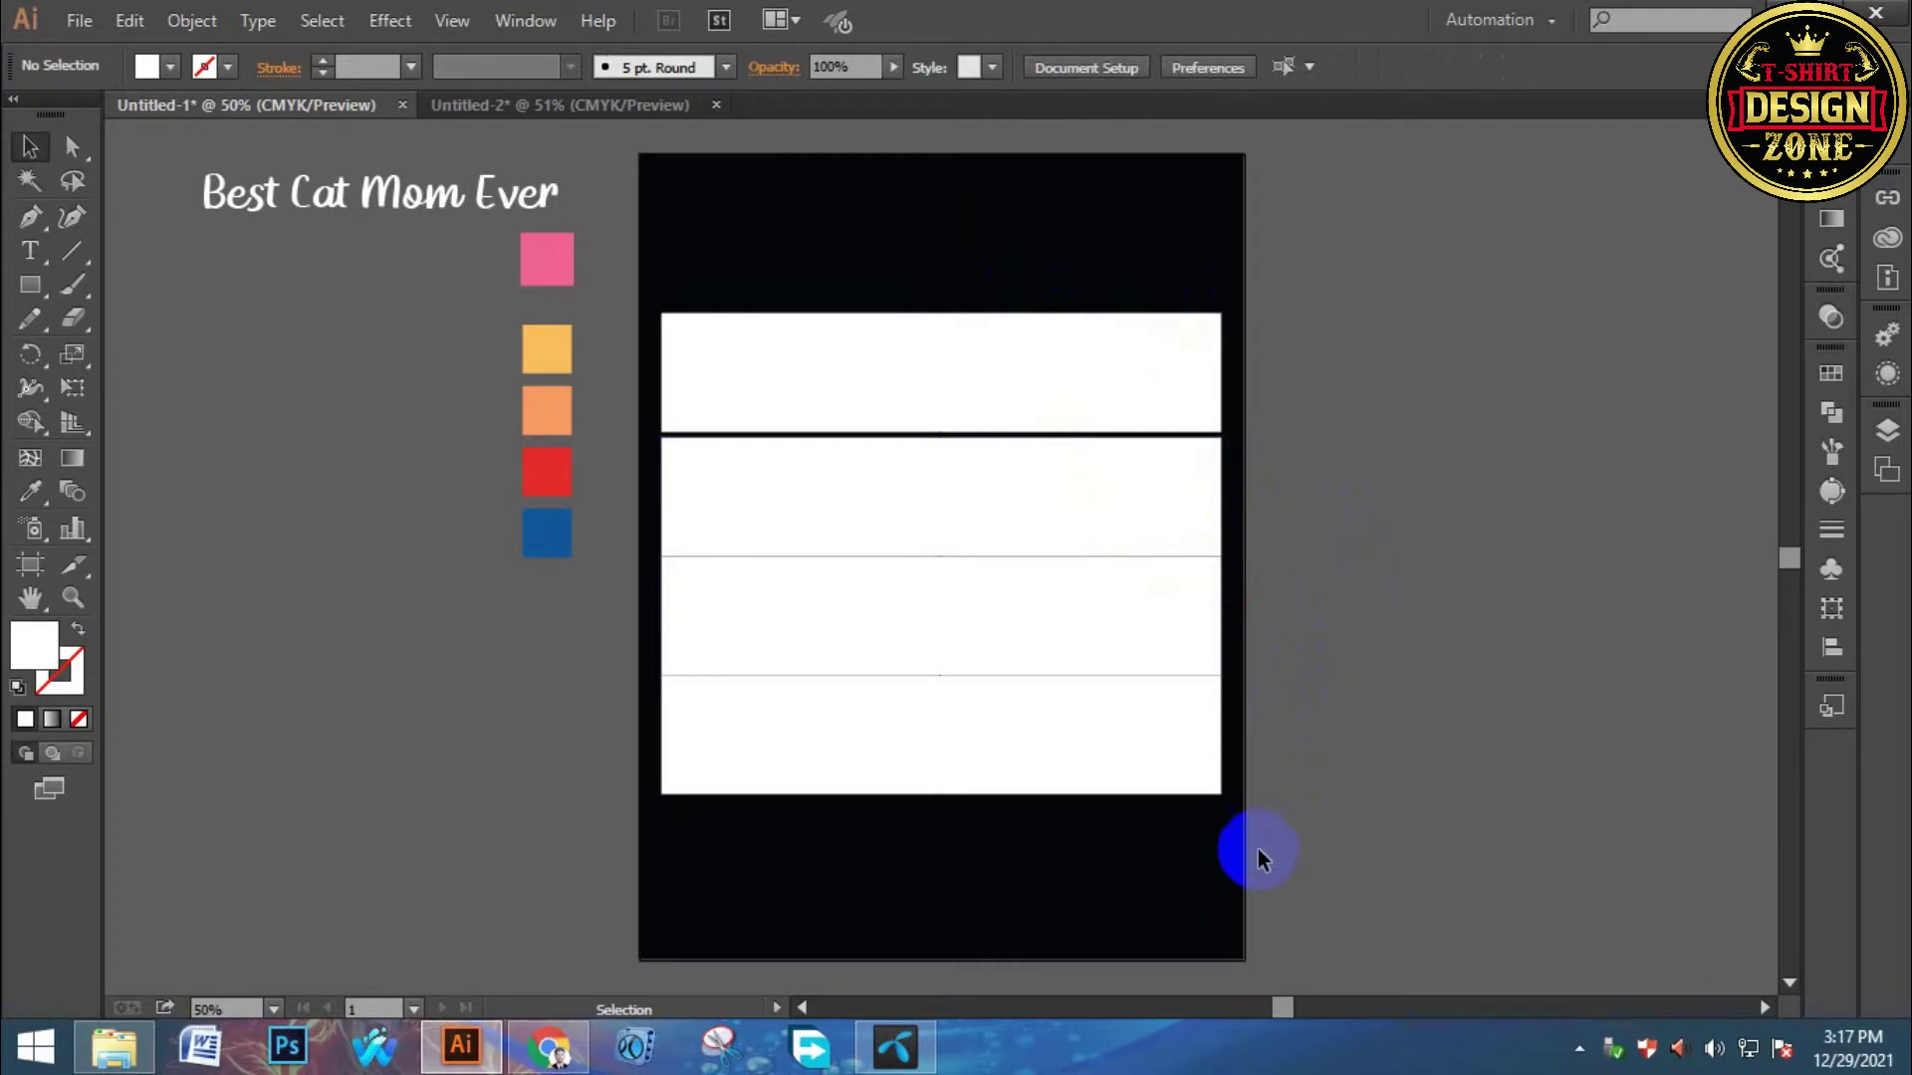
Draw a straight horizontal line across the topmost white strip near its upper edge, extending past both sides of the strip.
drag(1250, 851, 674, 495)
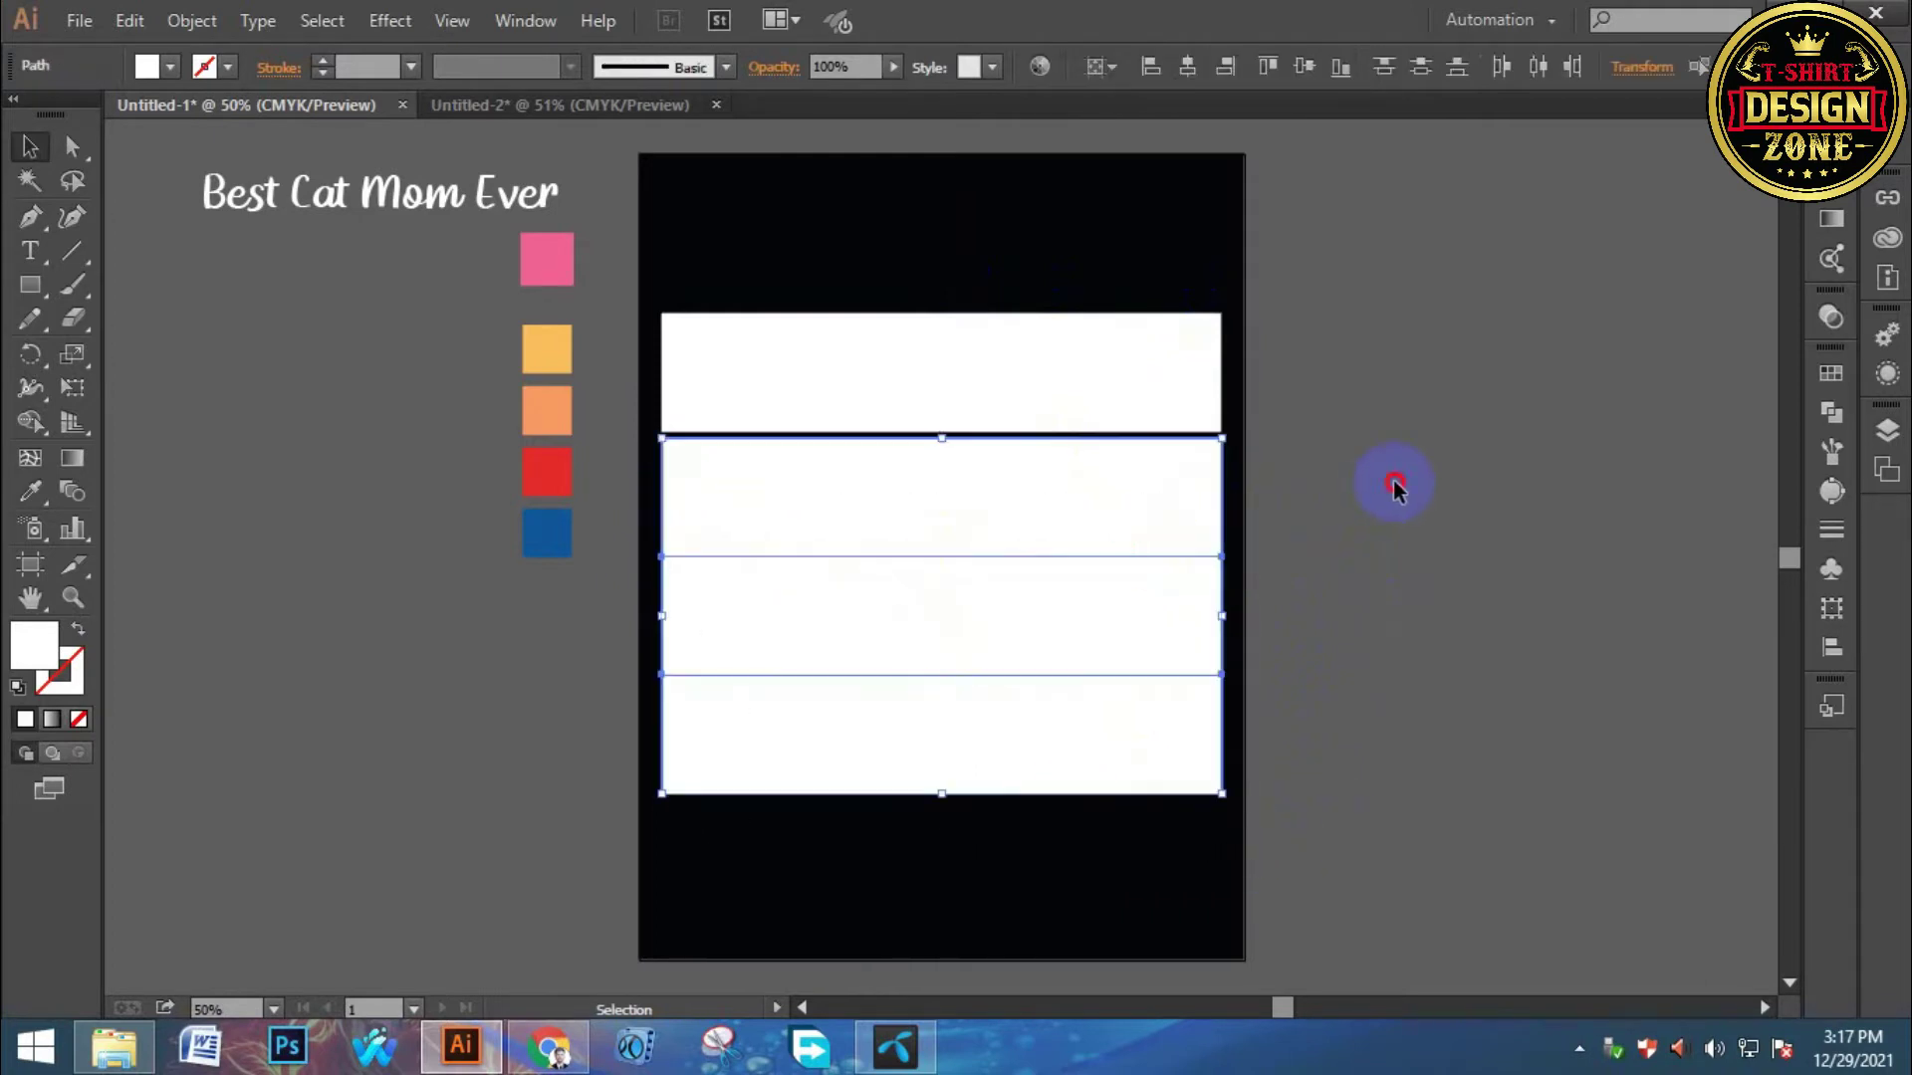
click(1394, 486)
scroll(932, 588, up, 1)
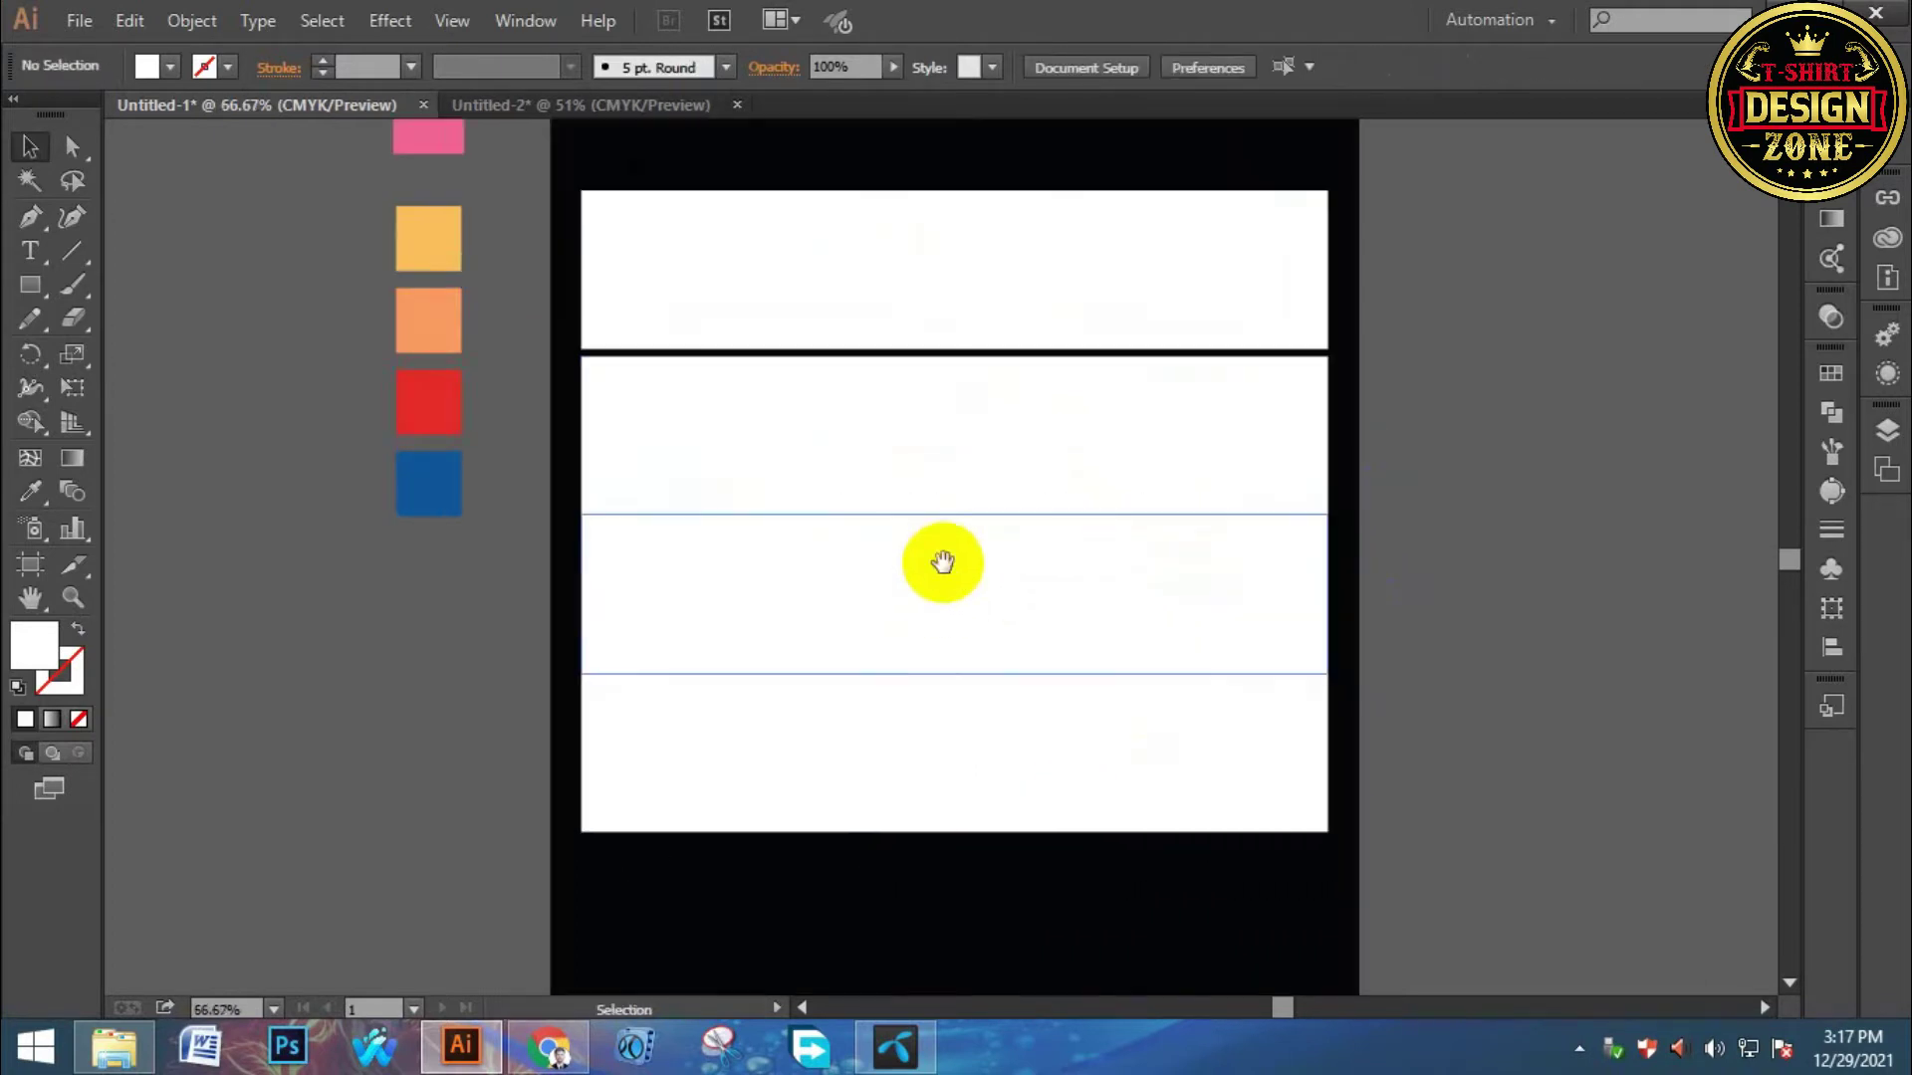
drag(942, 562, 926, 632)
click(800, 418)
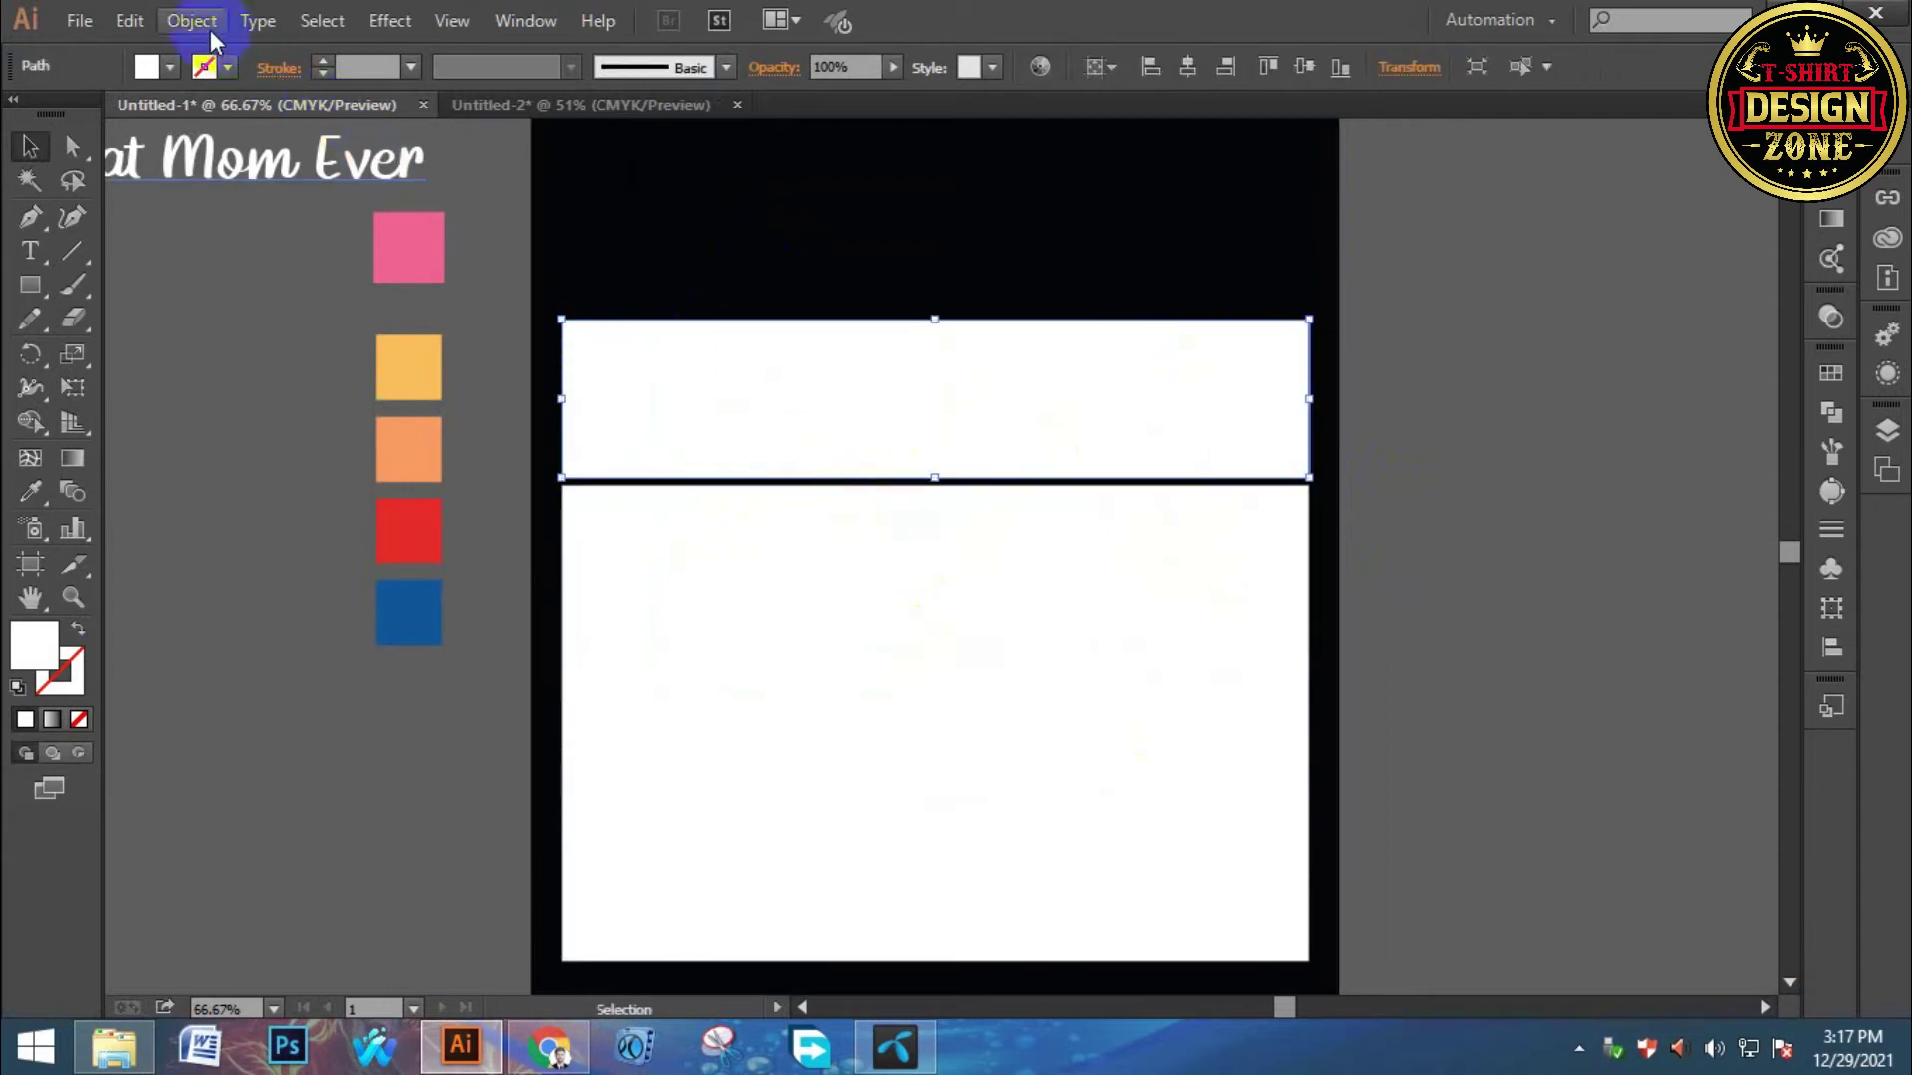
click(858, 375)
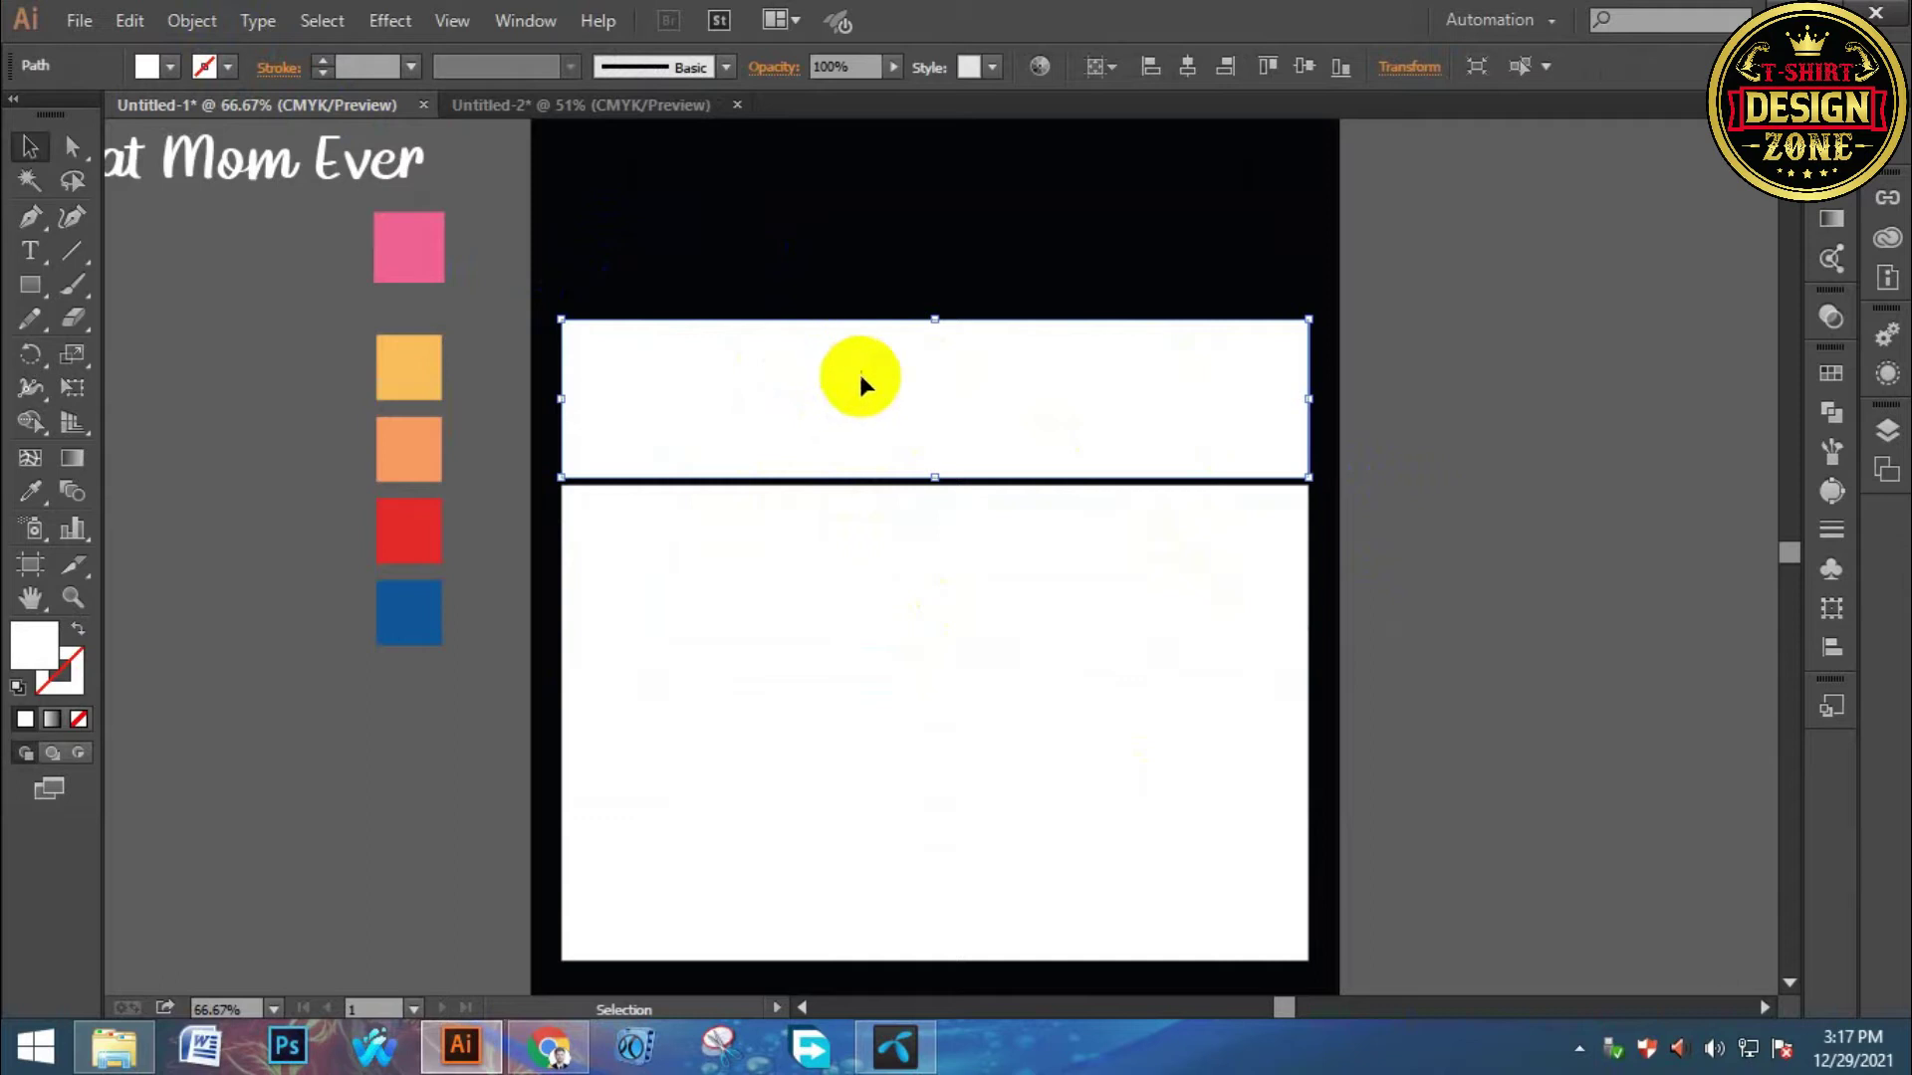
click(69, 252)
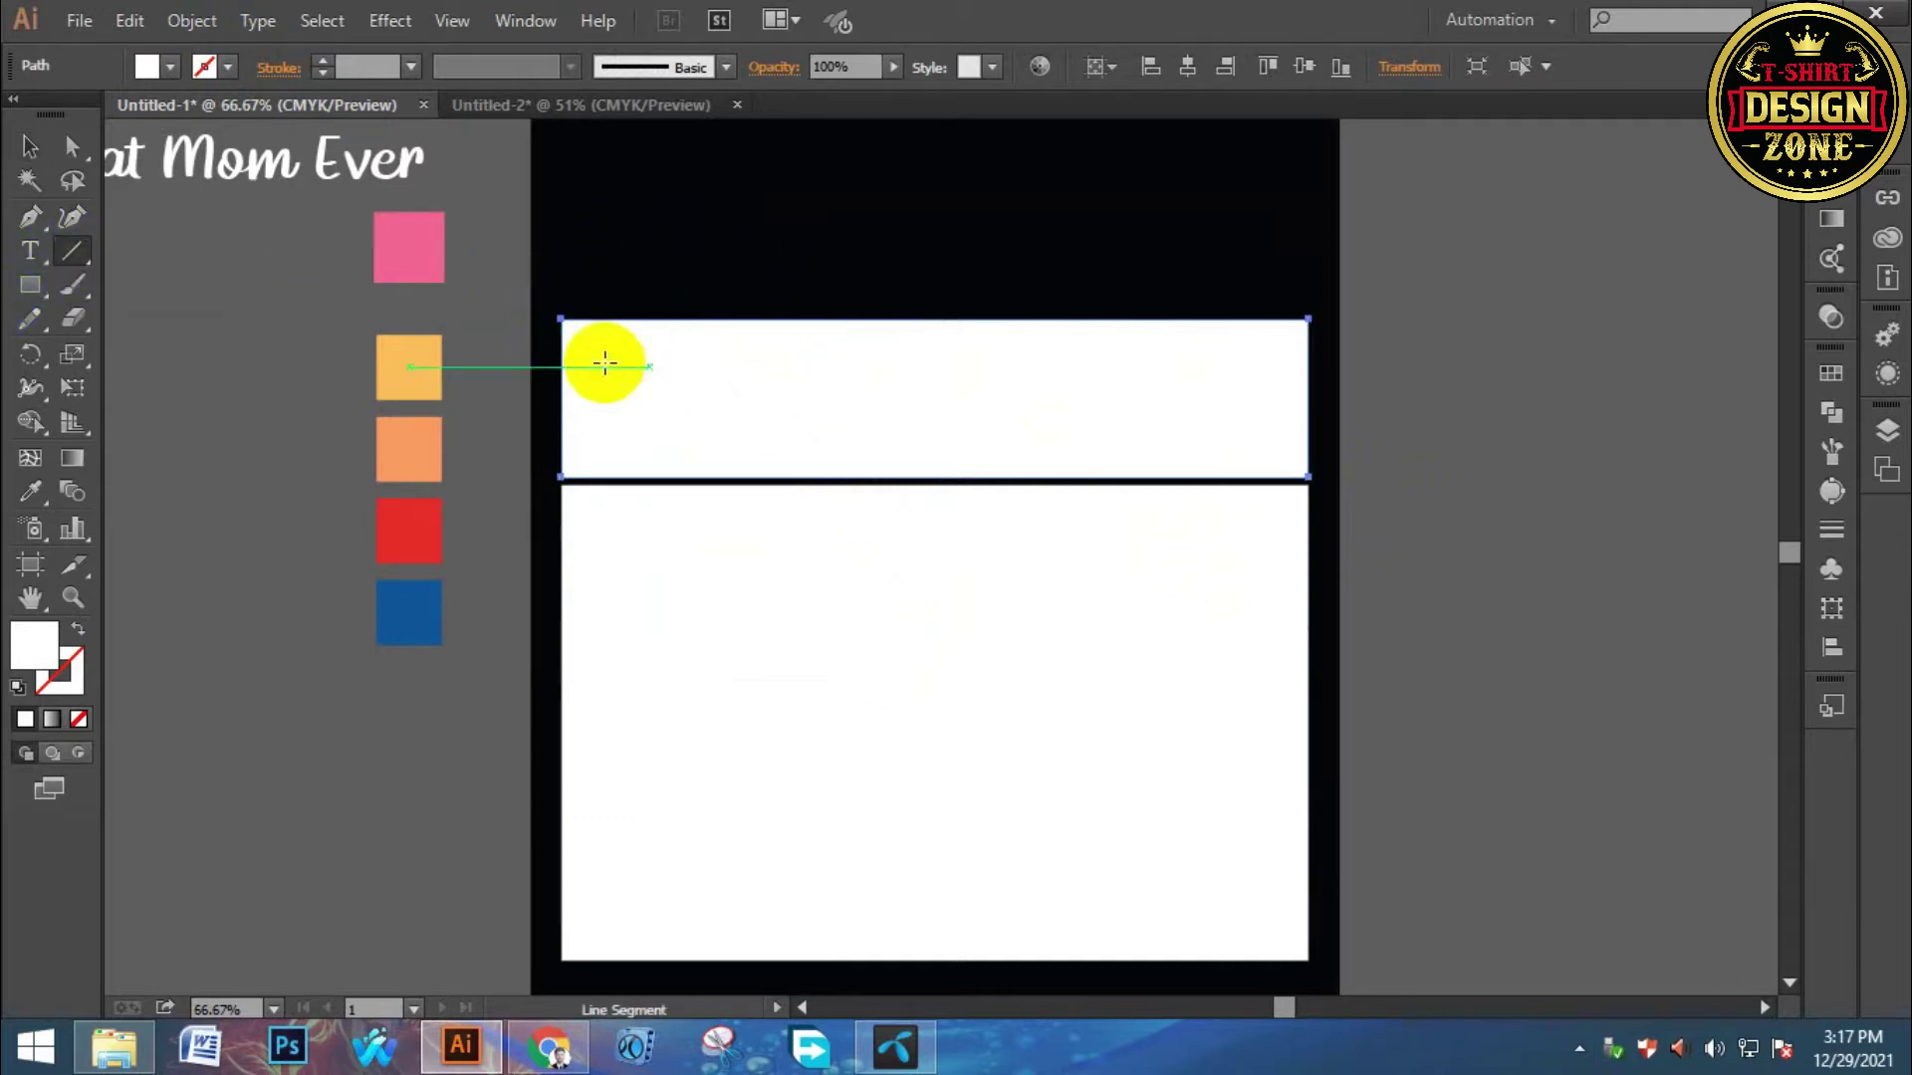
drag(533, 355, 1346, 374)
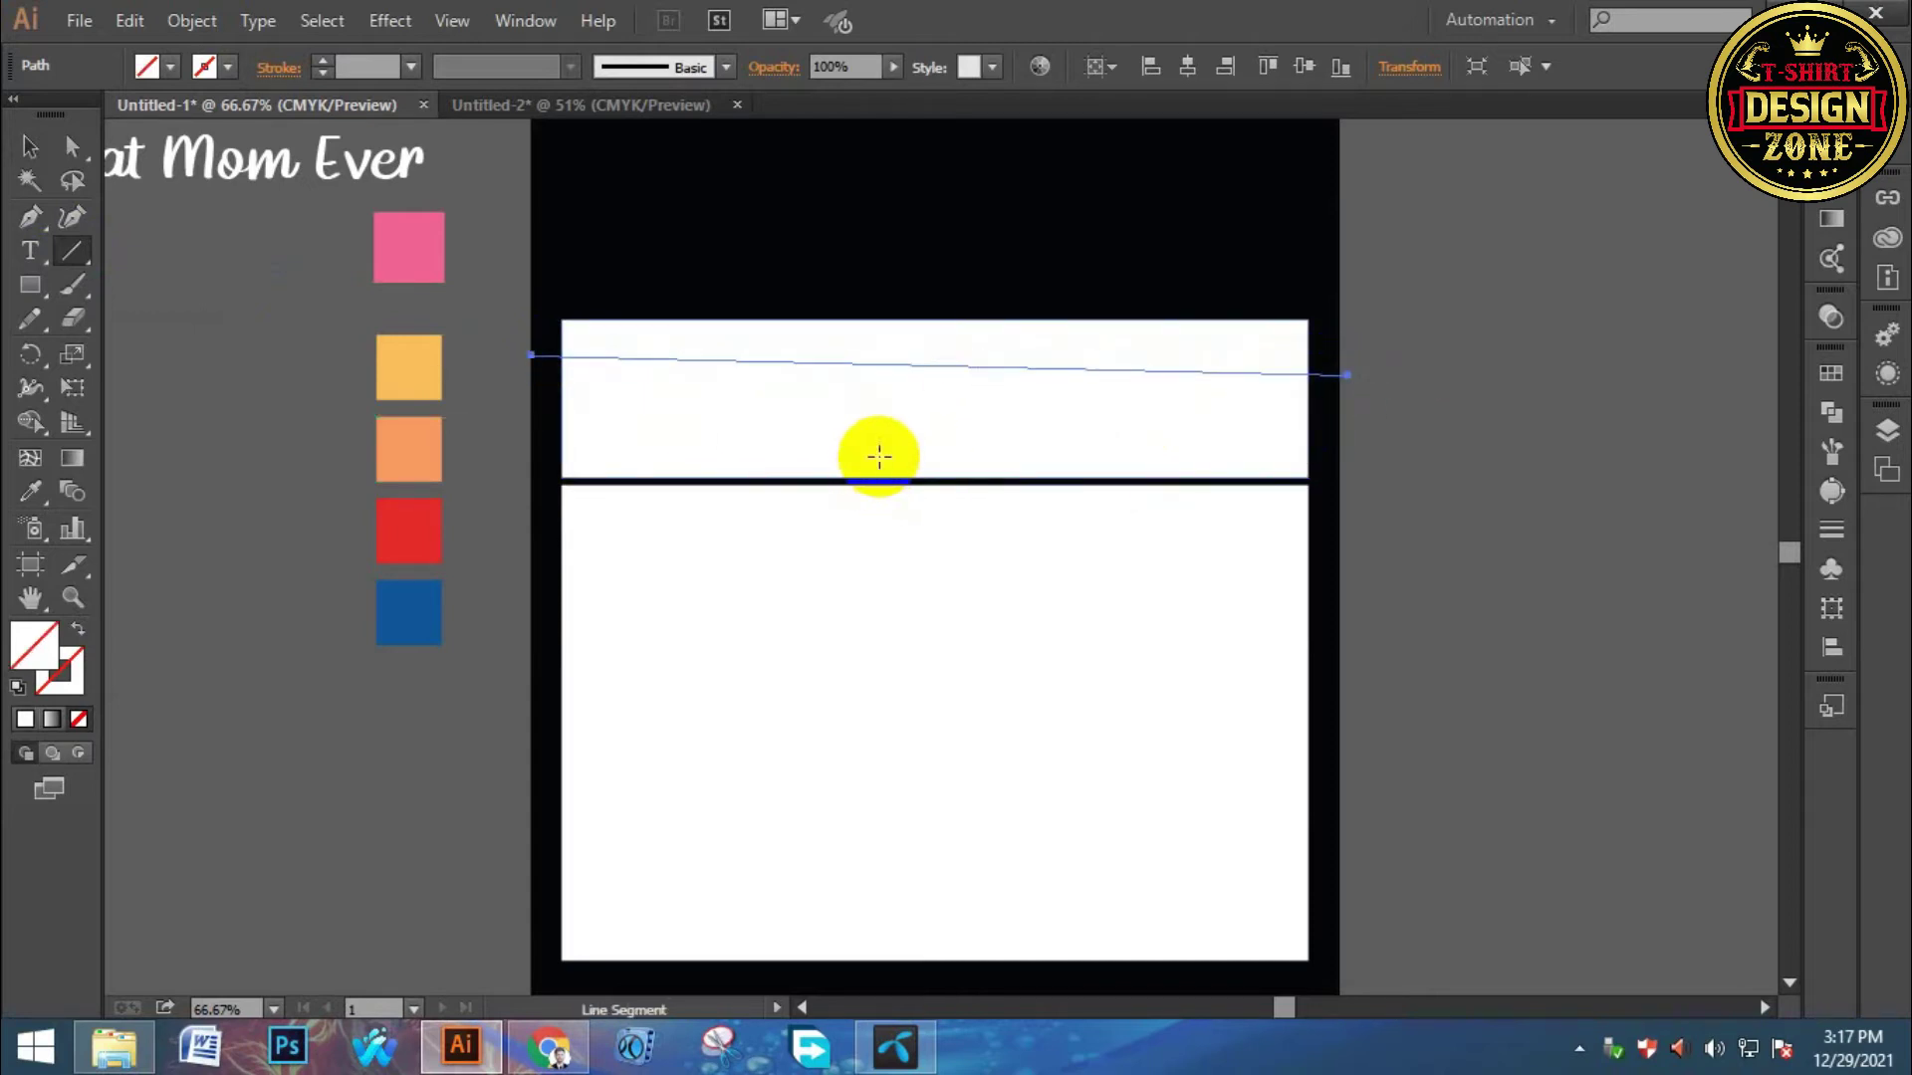
key(ctrl+z)
drag(531, 348, 1365, 348)
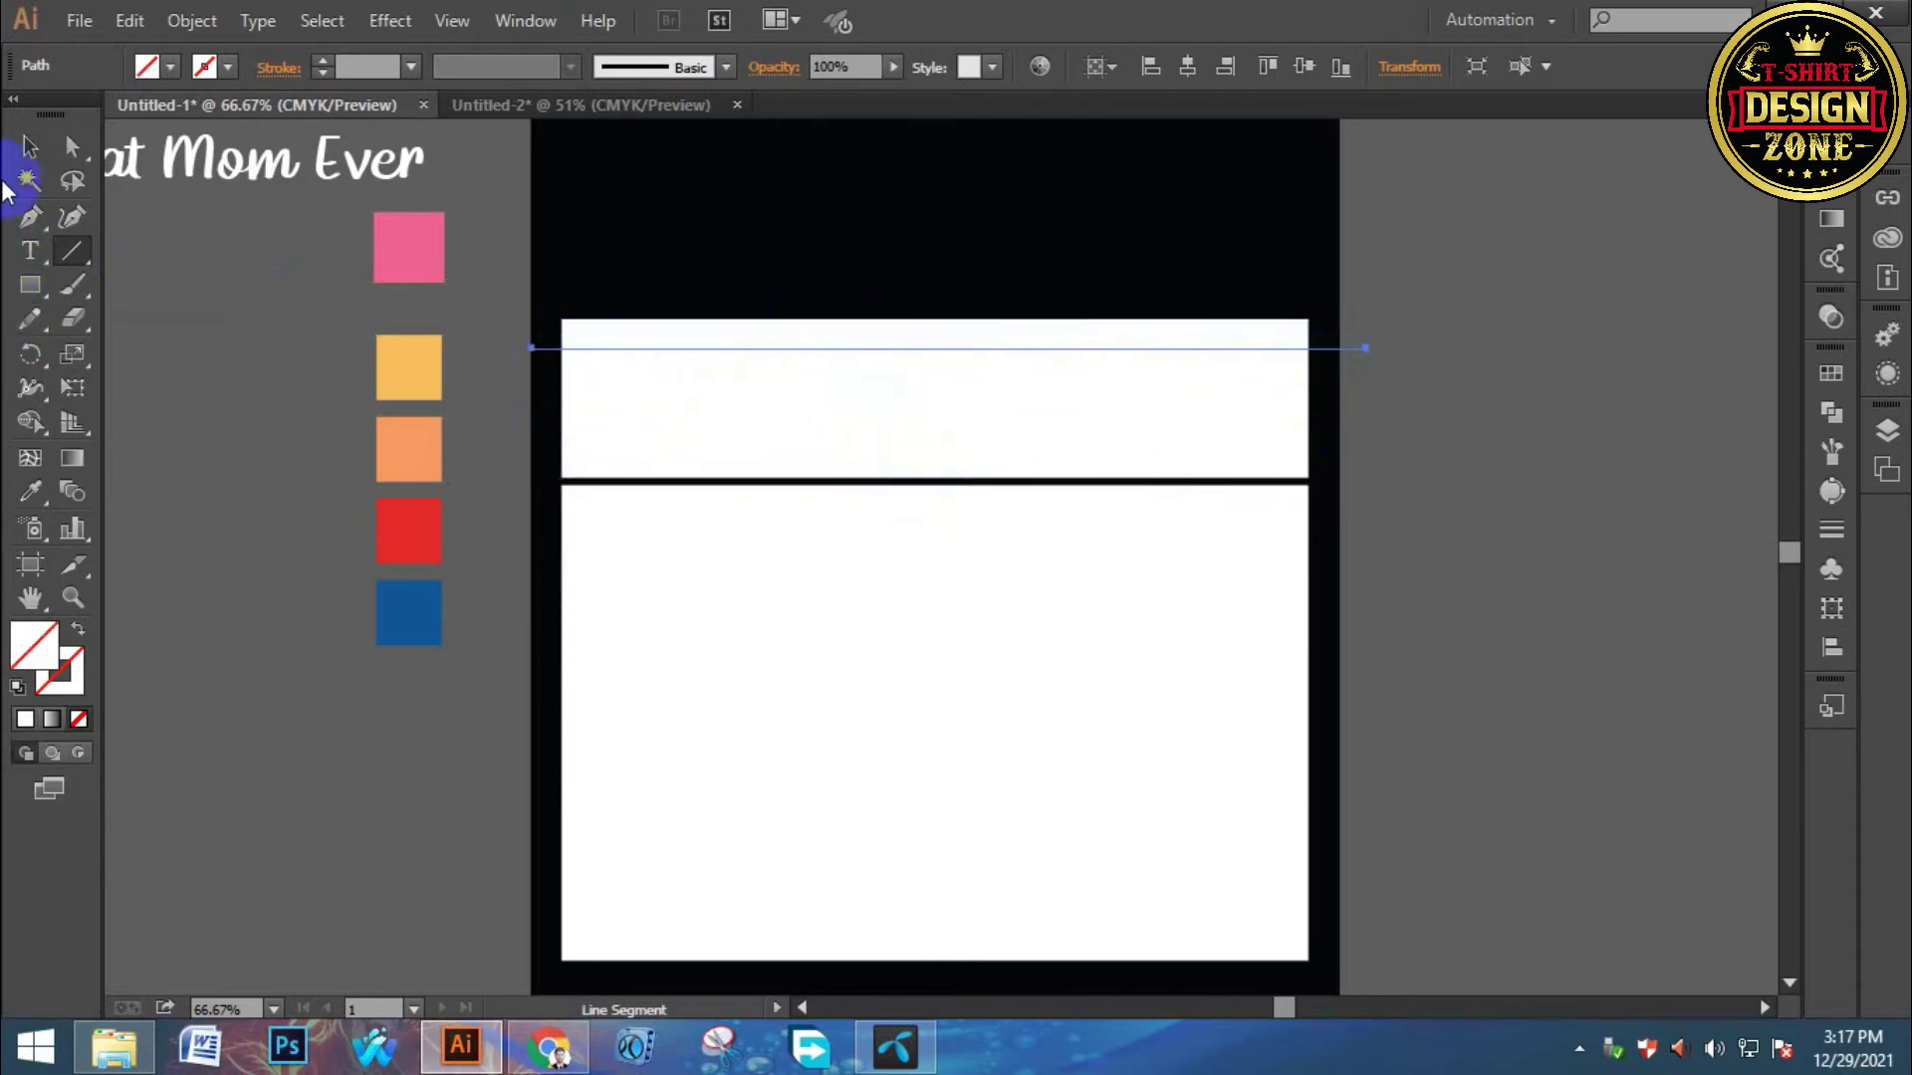
Give the horizontal line a black stroke of 5 pt and deselect it.
click(22, 157)
drag(529, 281, 555, 403)
click(228, 67)
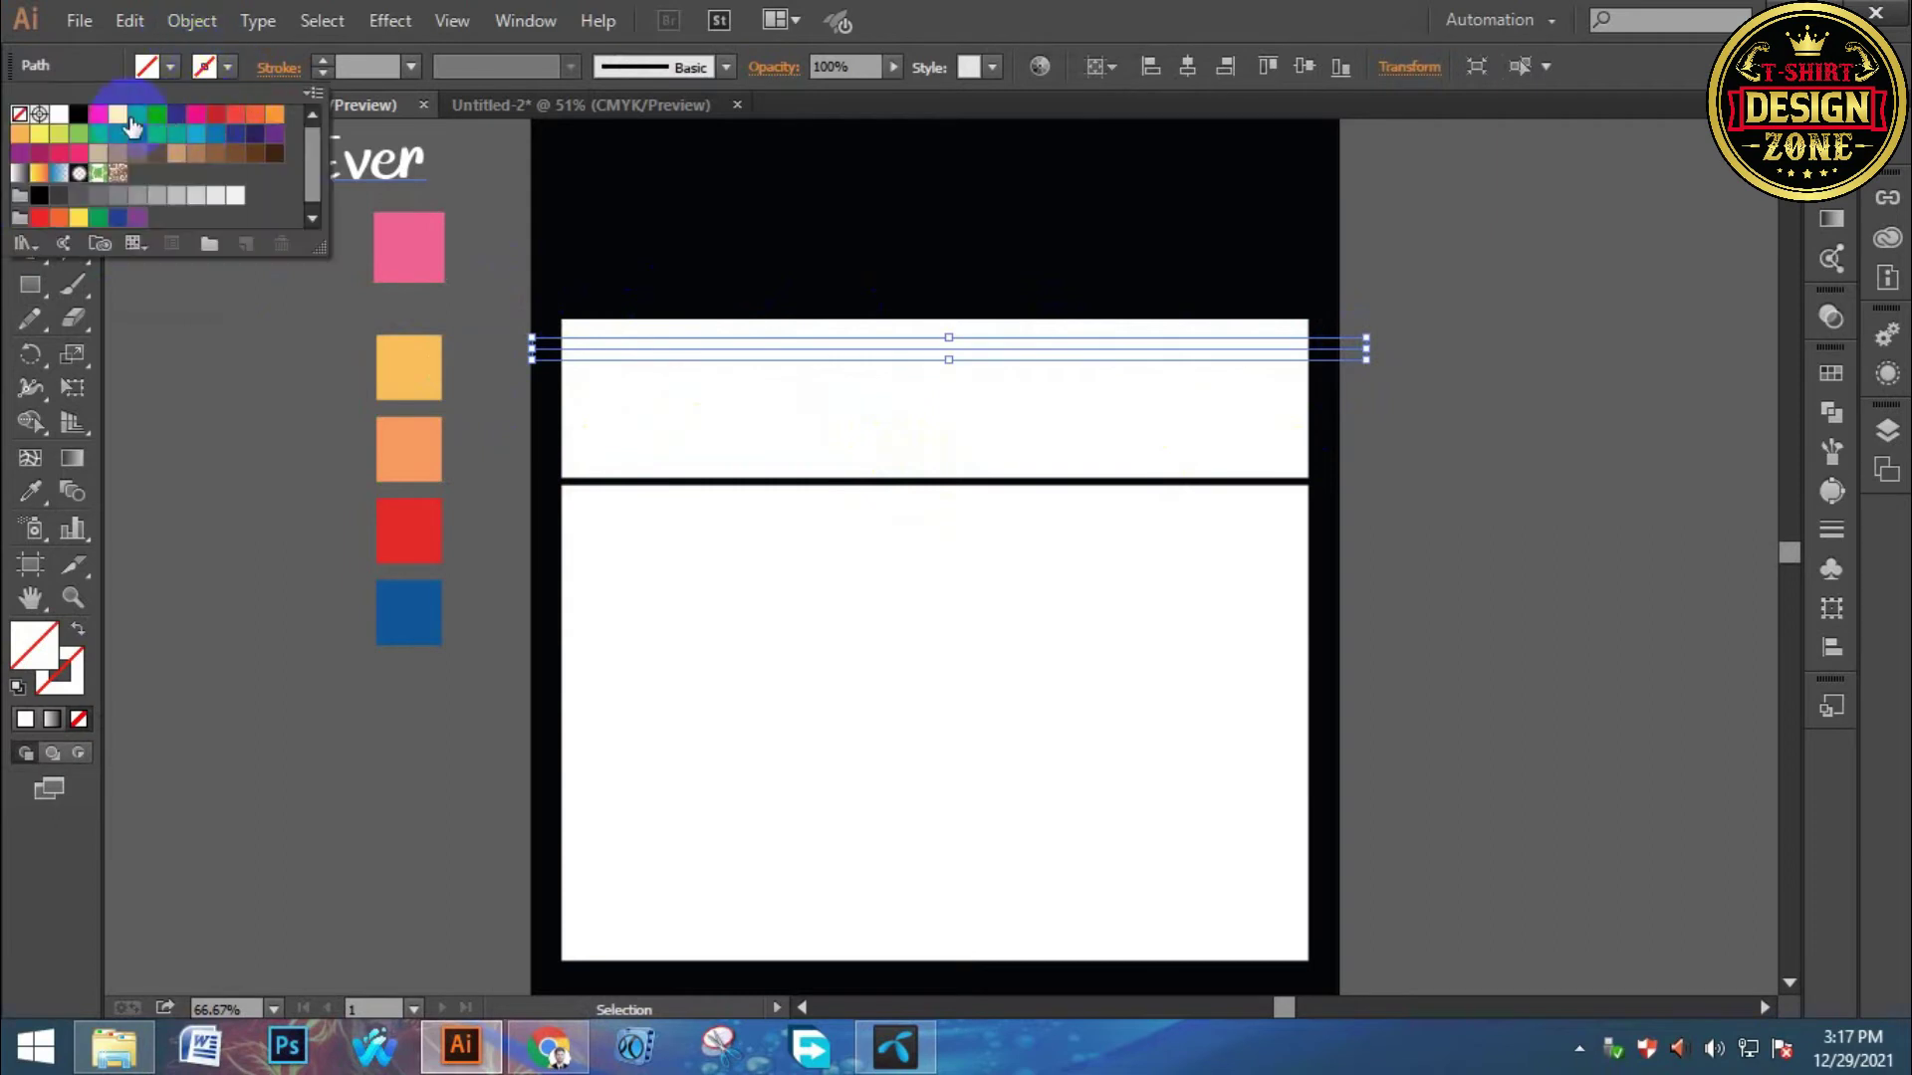
click(88, 116)
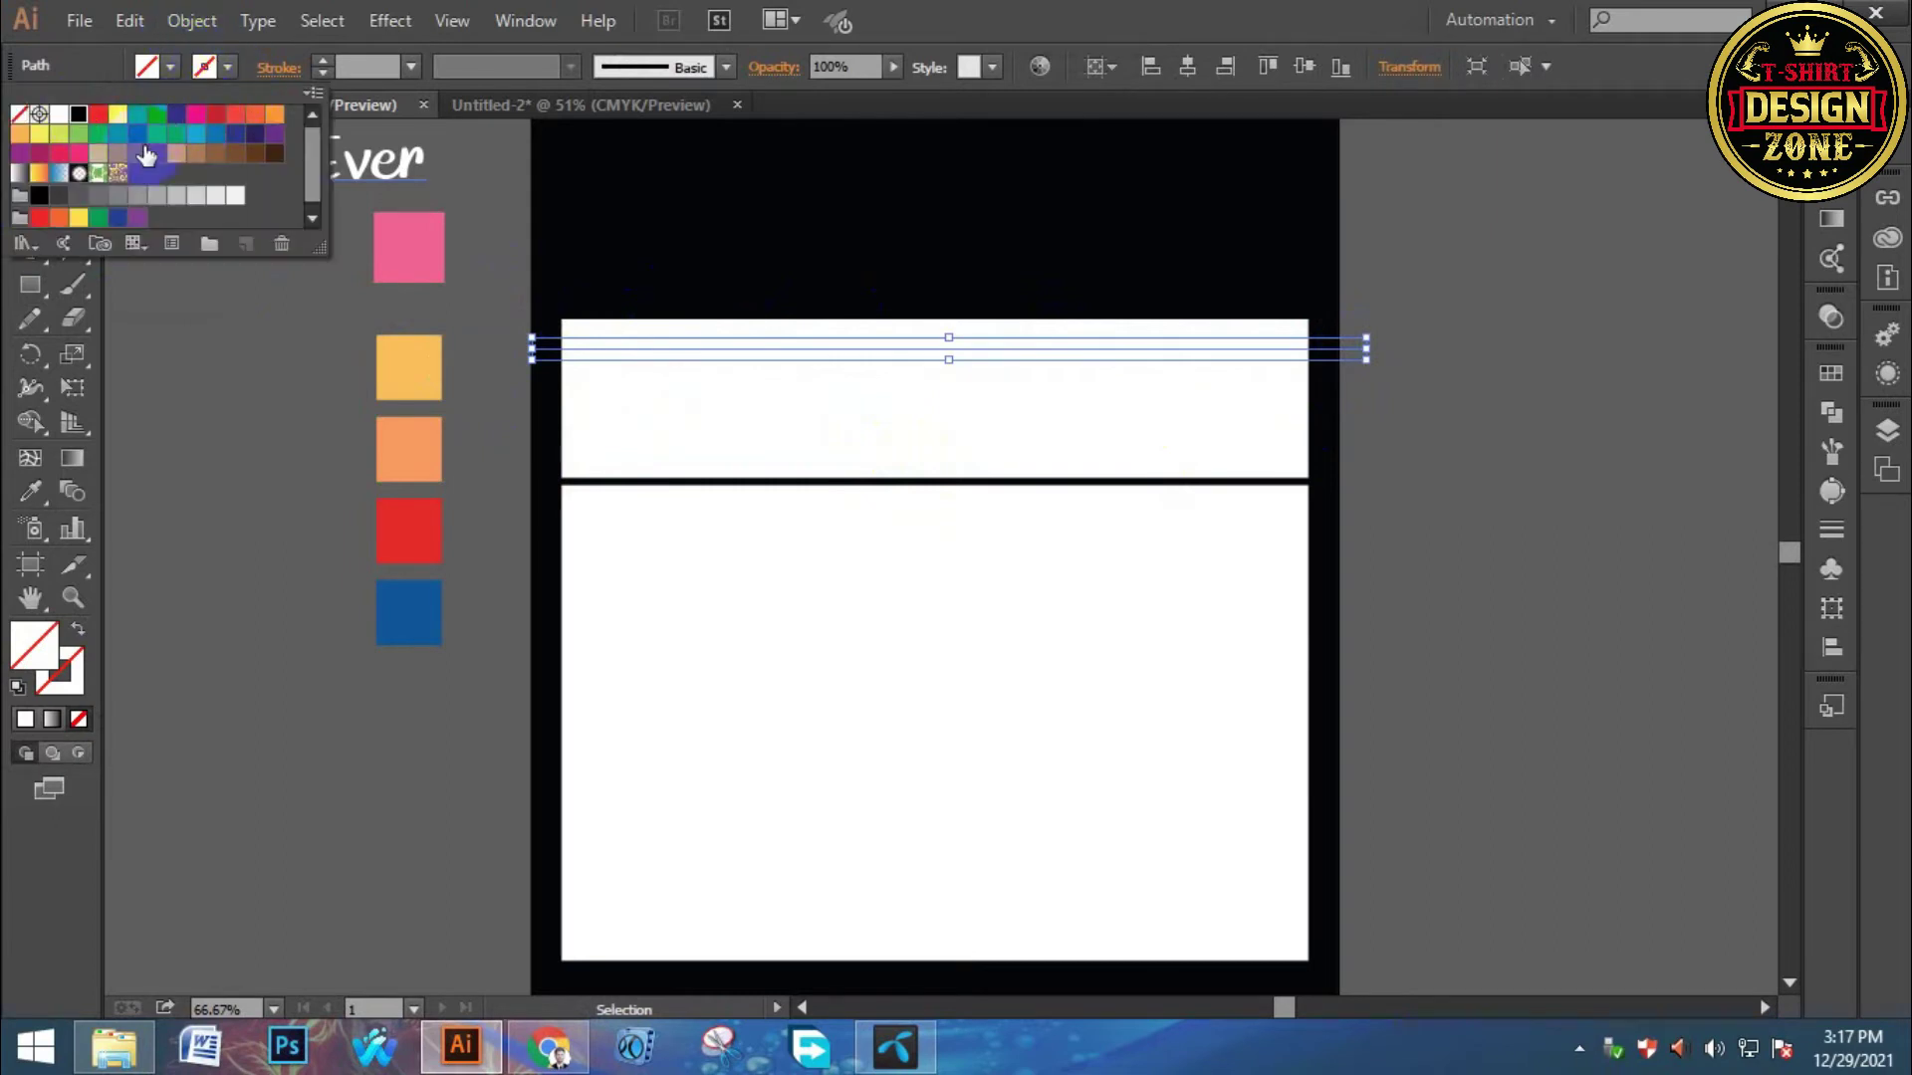
click(318, 66)
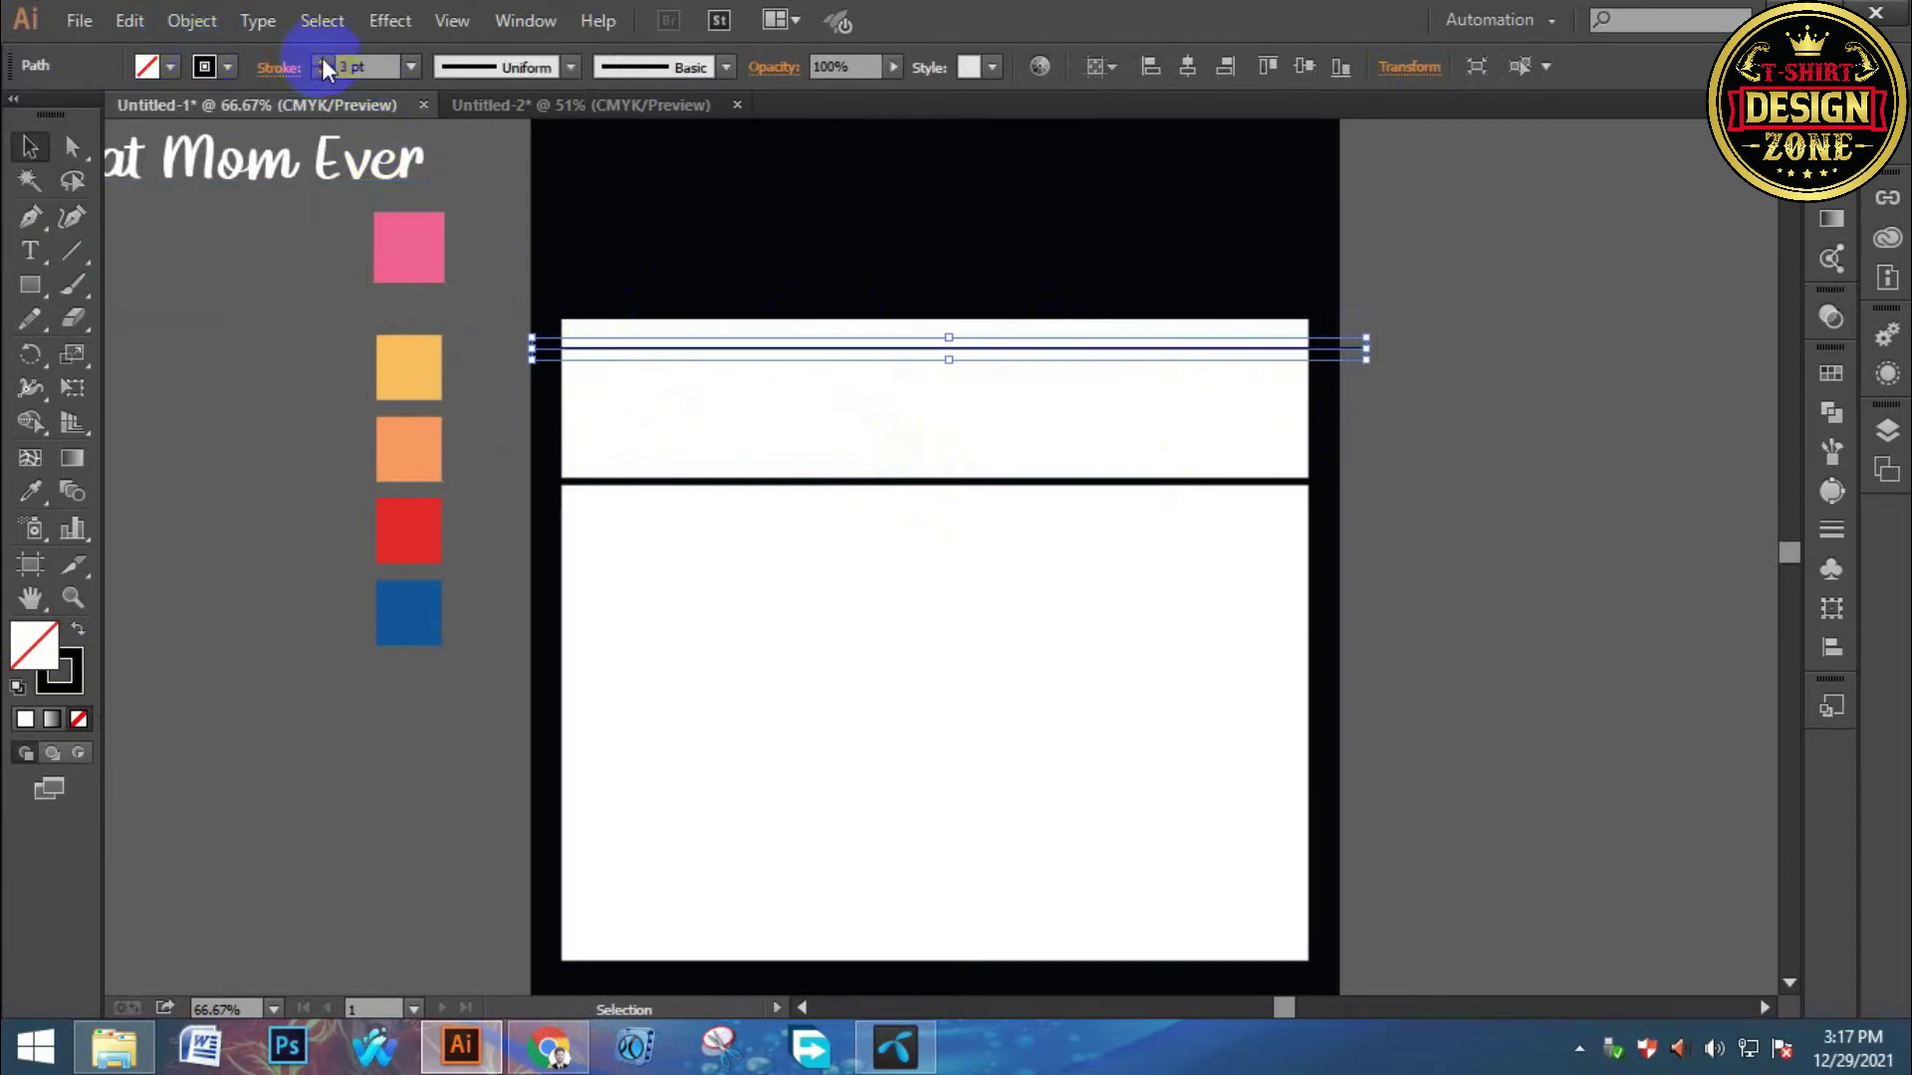
click(322, 62)
click(321, 61)
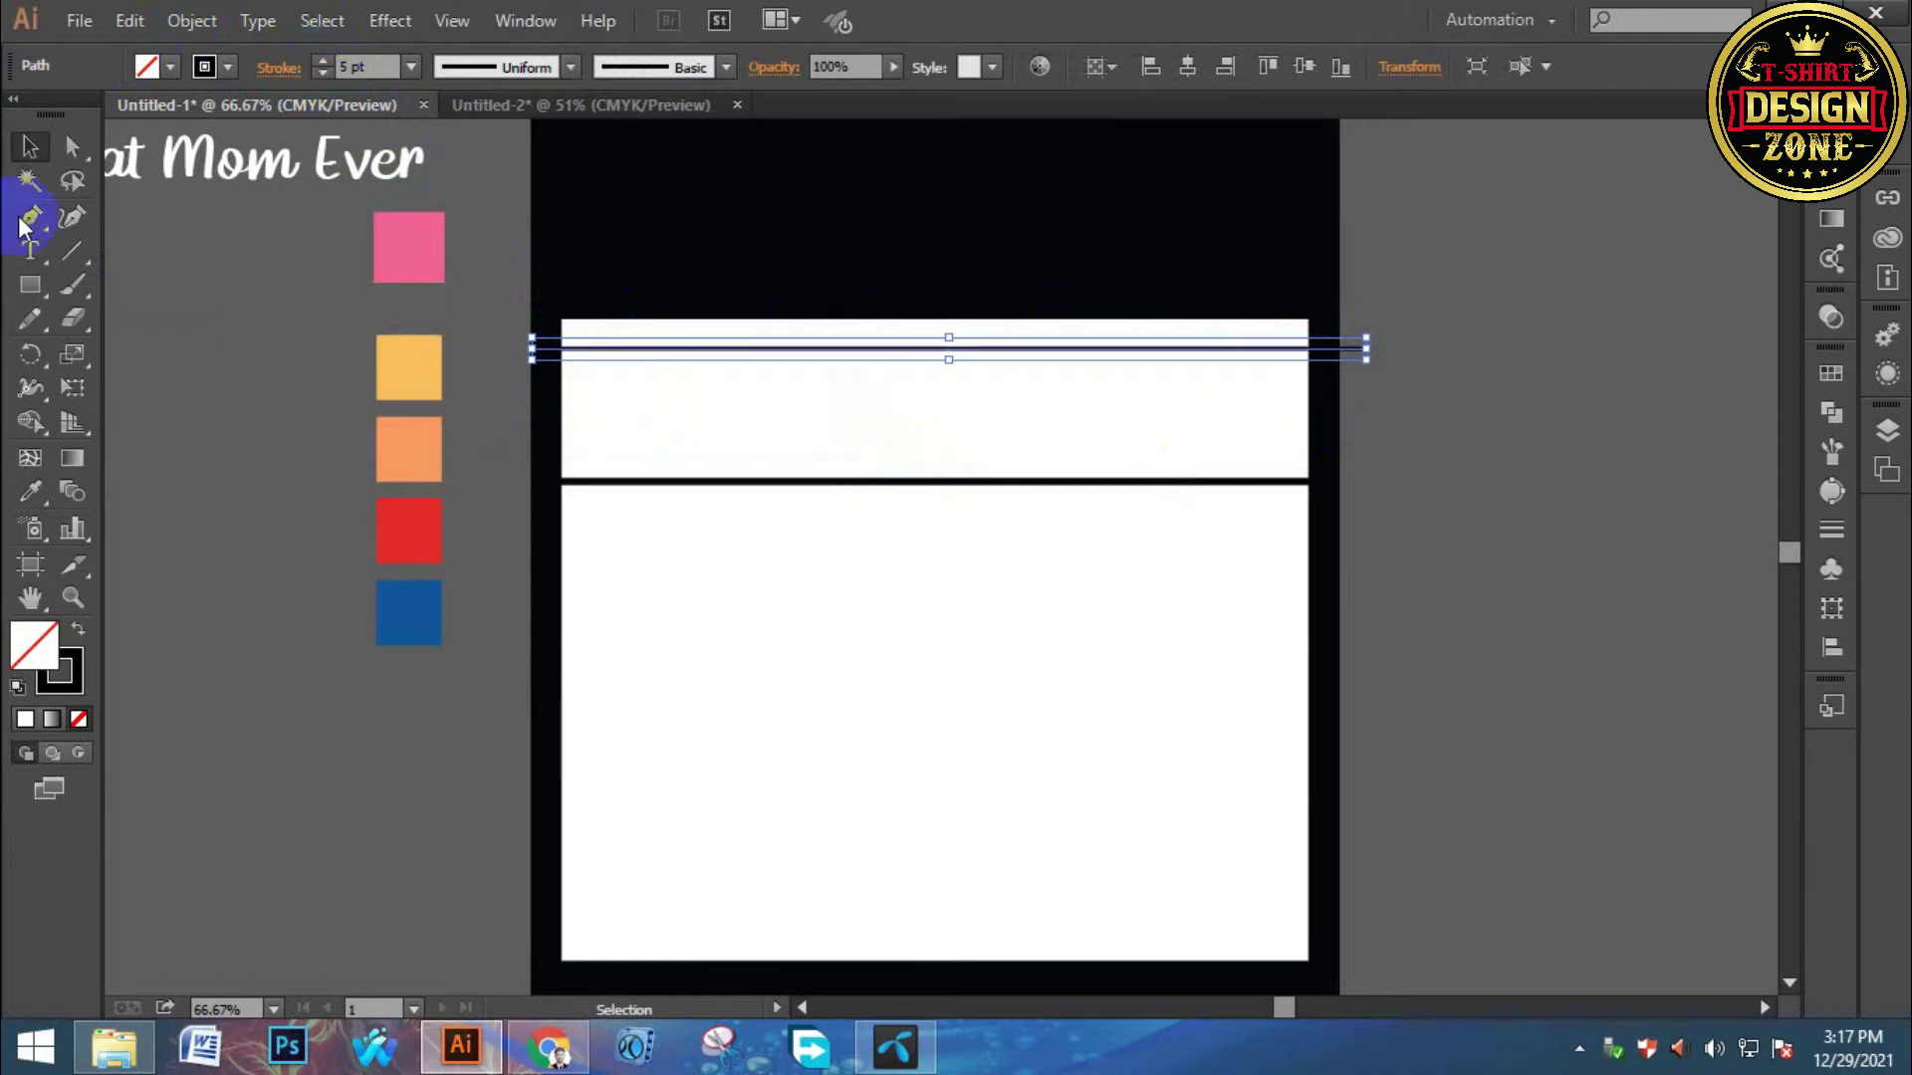
click(642, 224)
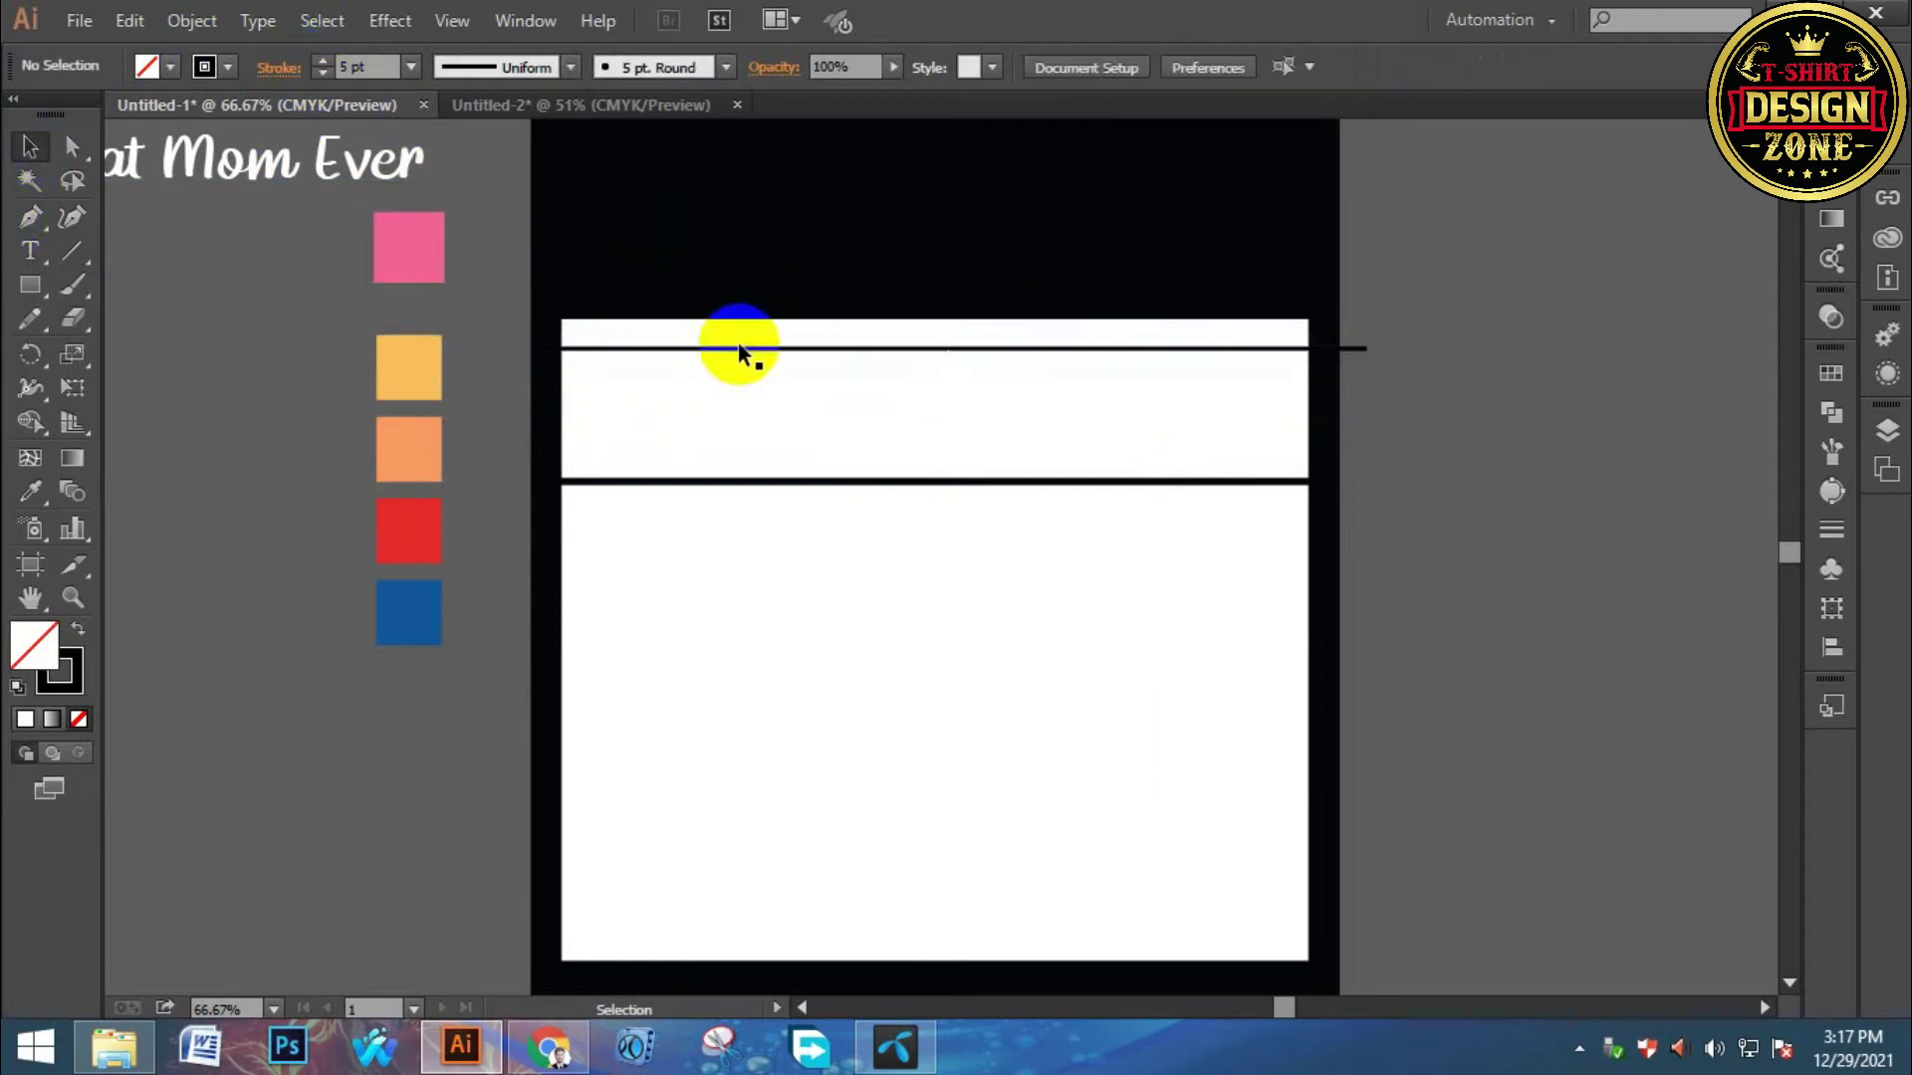
Nudge the black line up slightly and make two evenly spaced copies below it within the topmost strip.
drag(1356, 404, 1349, 405)
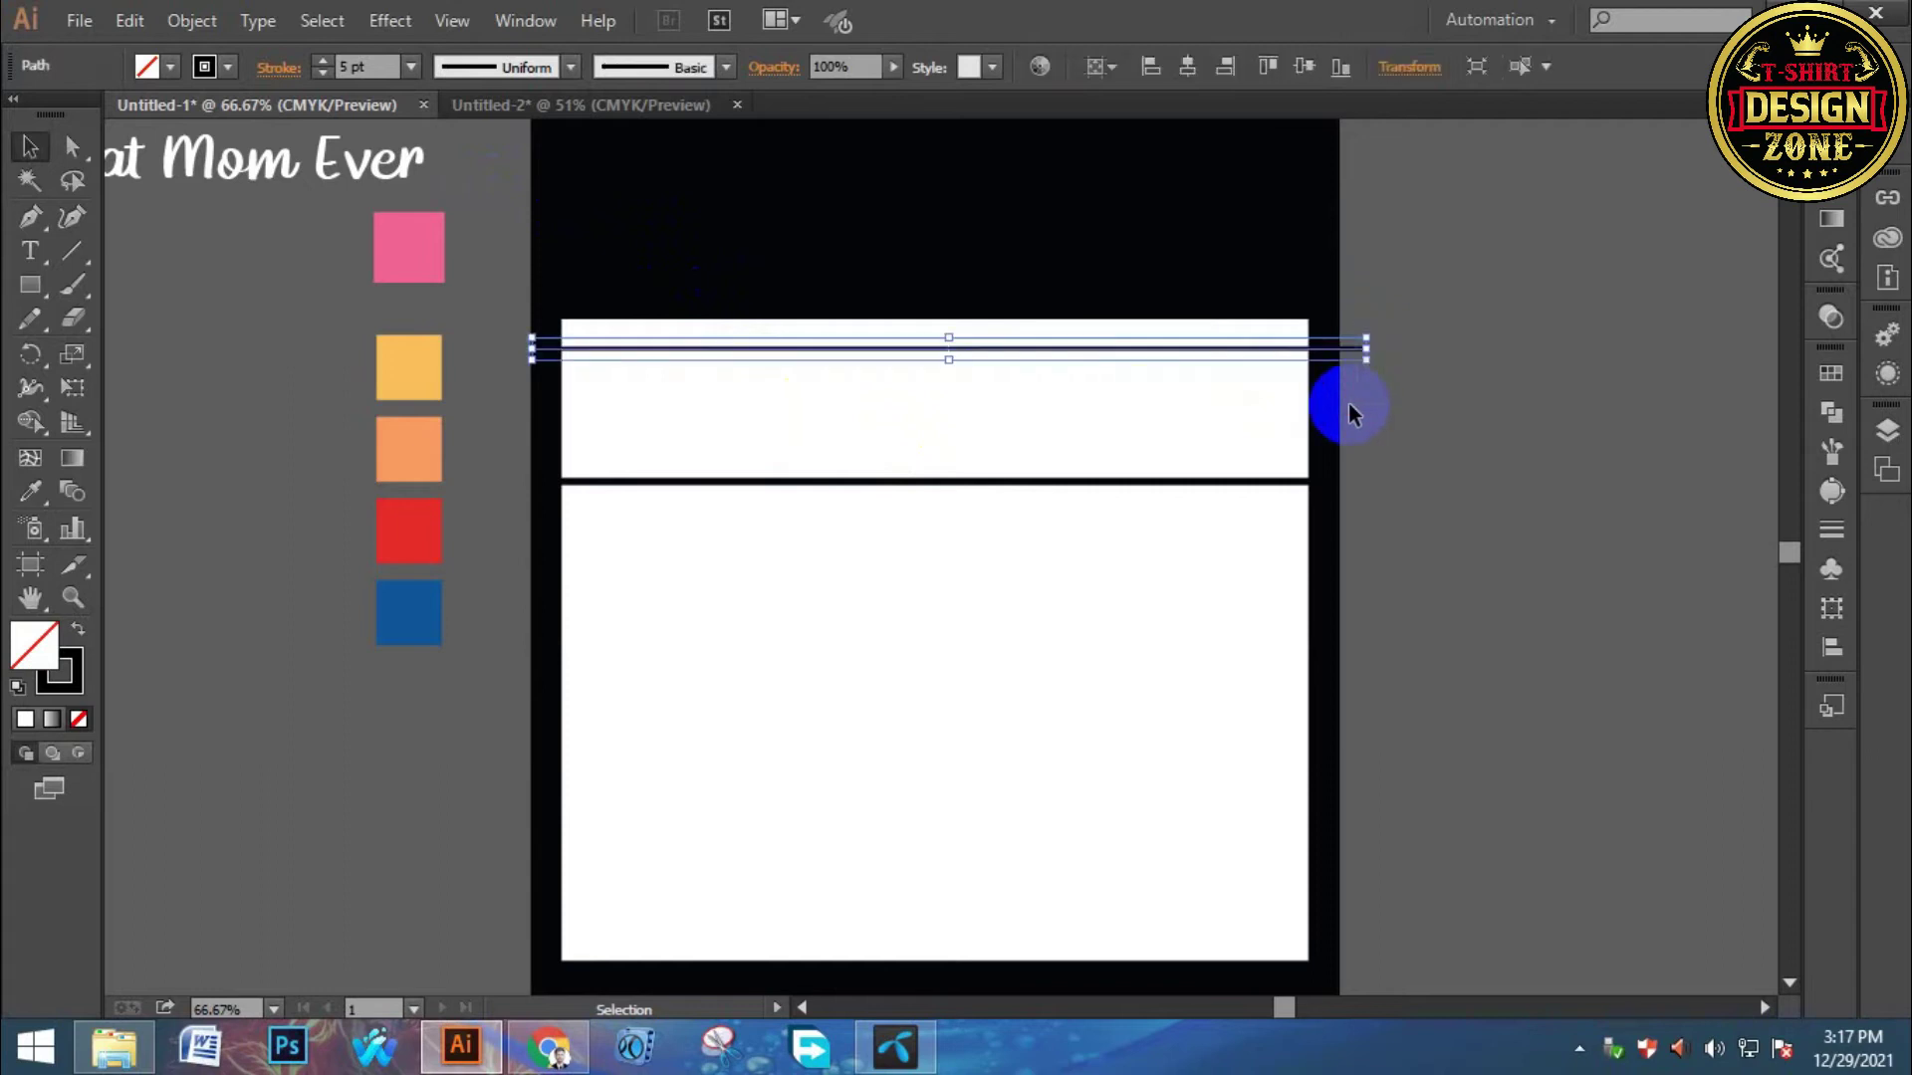
key(Up)
key(Up)
key(Up)
key(Up)
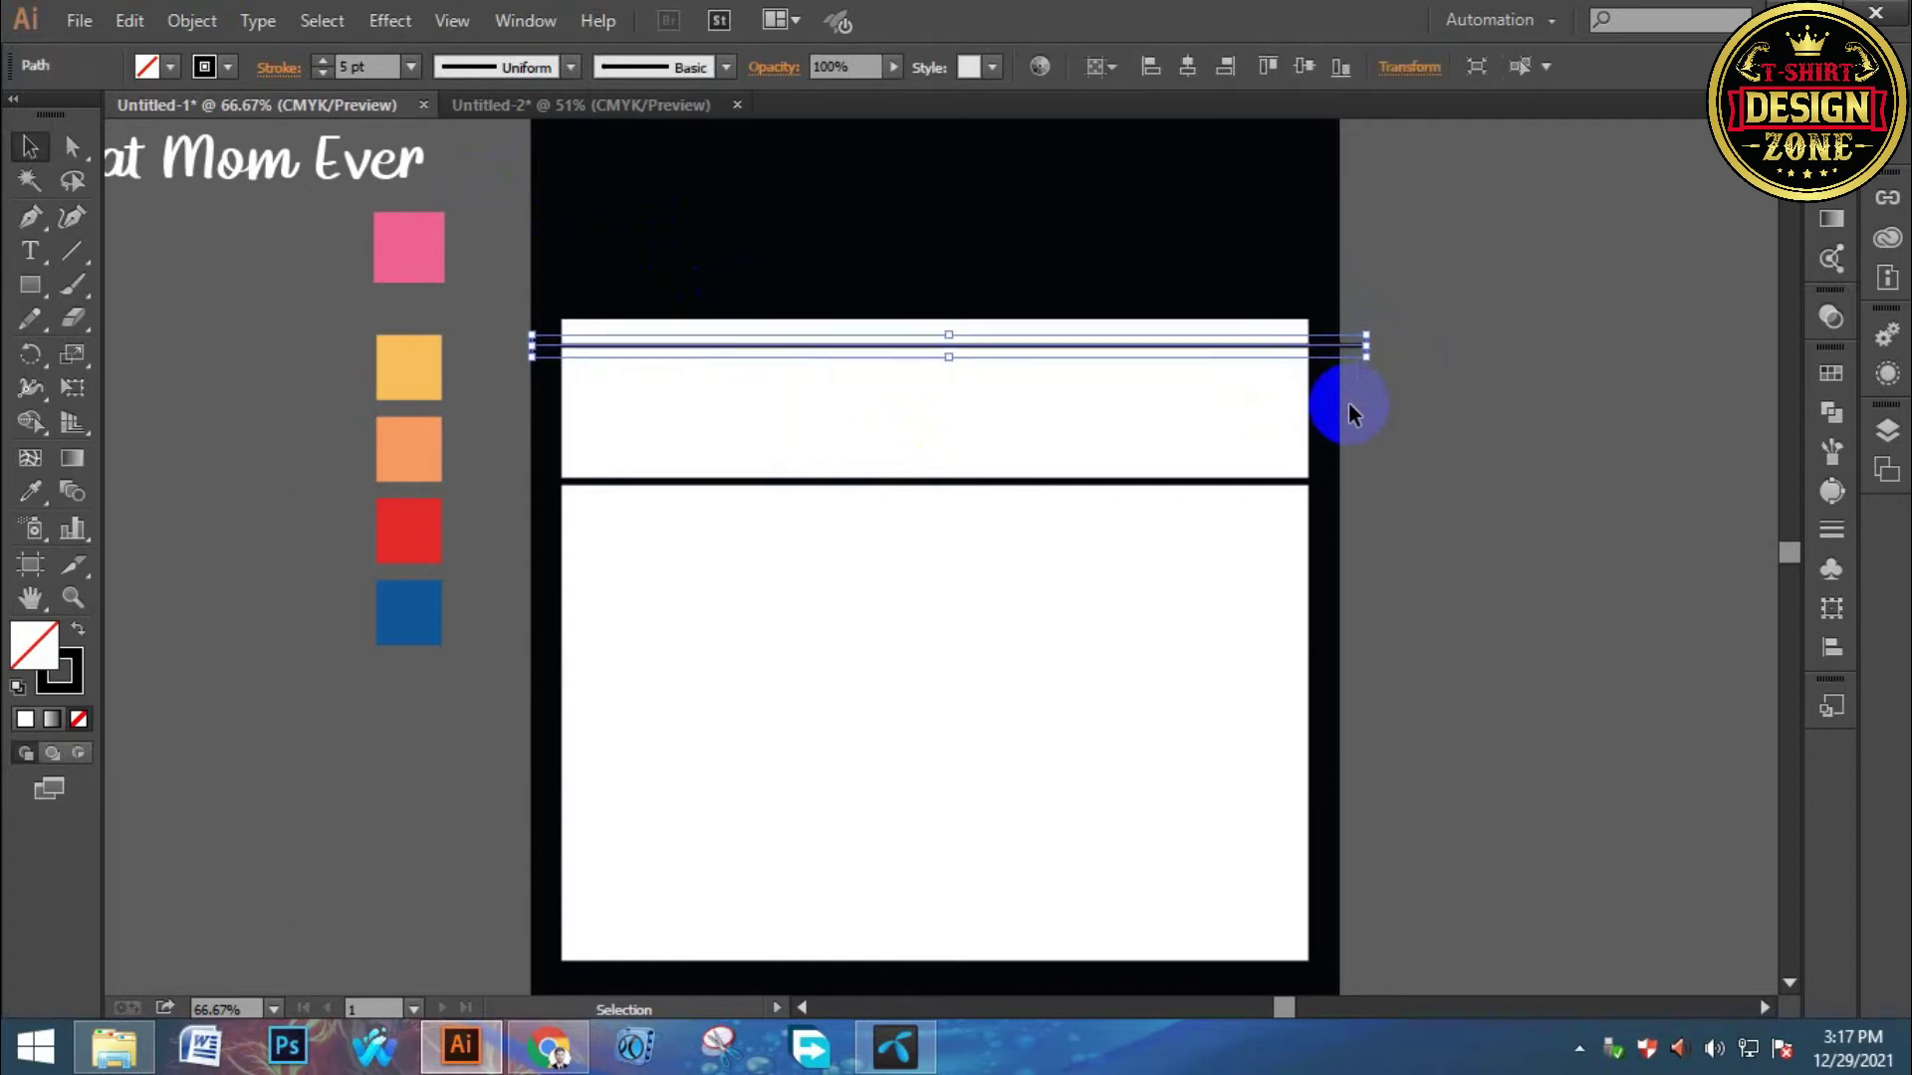
drag(1199, 346, 1185, 379)
key(ctrl+d)
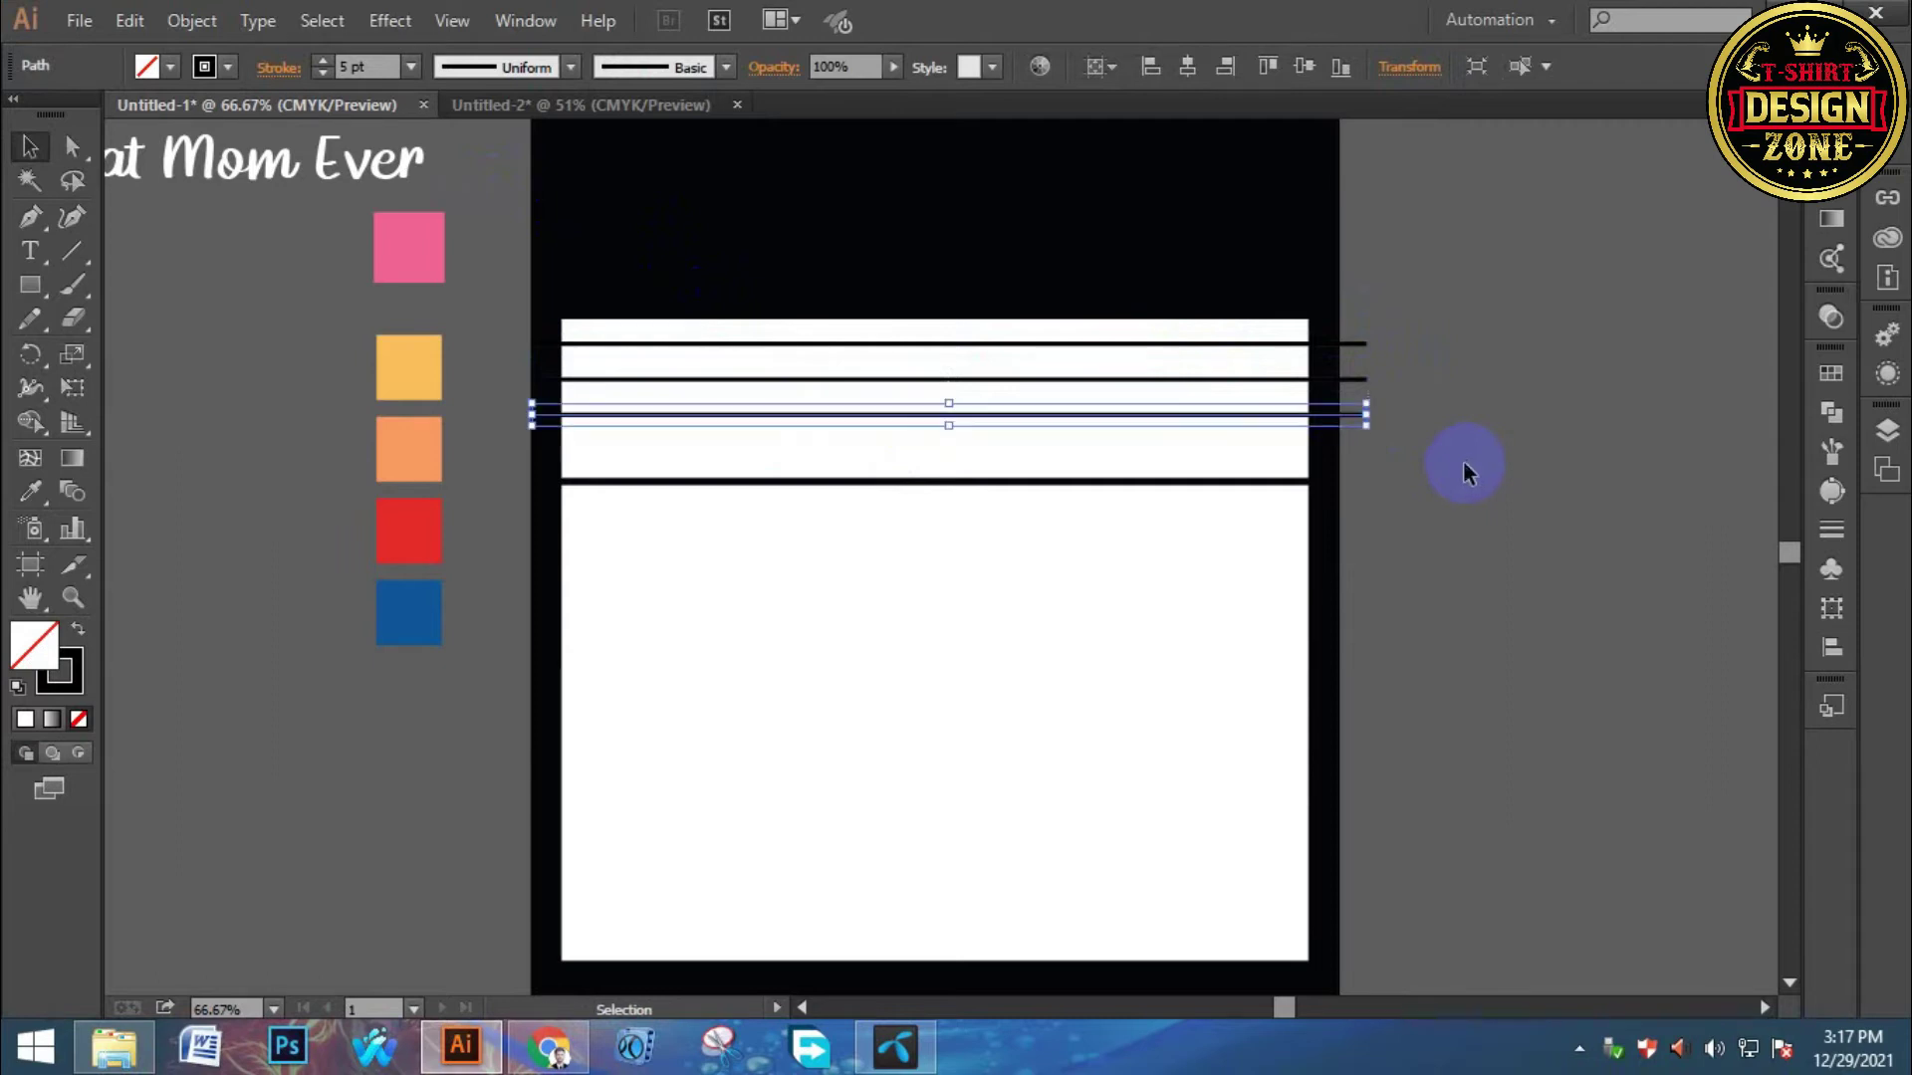
click(1461, 460)
Set the stroke of all three black lines to 7 pt and expand their fill and stroke into shapes.
drag(1412, 305, 1339, 466)
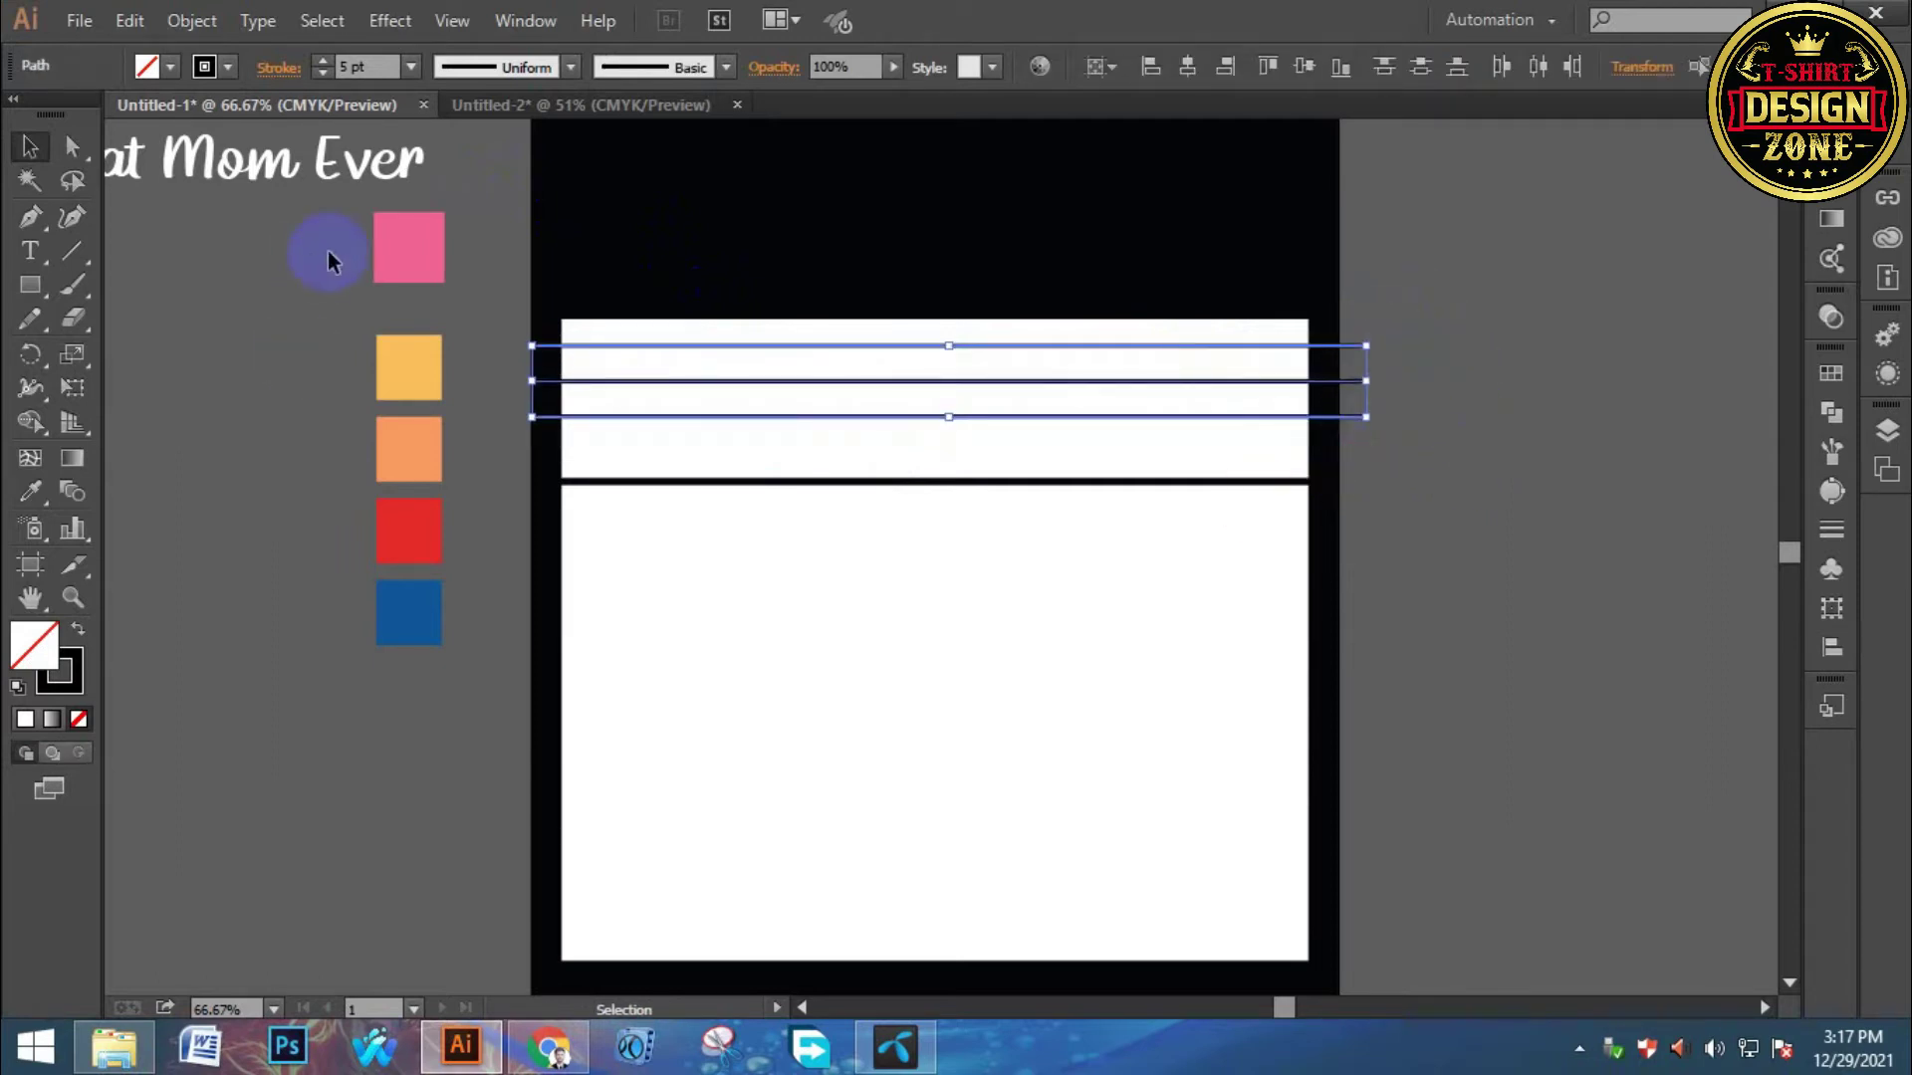
click(315, 65)
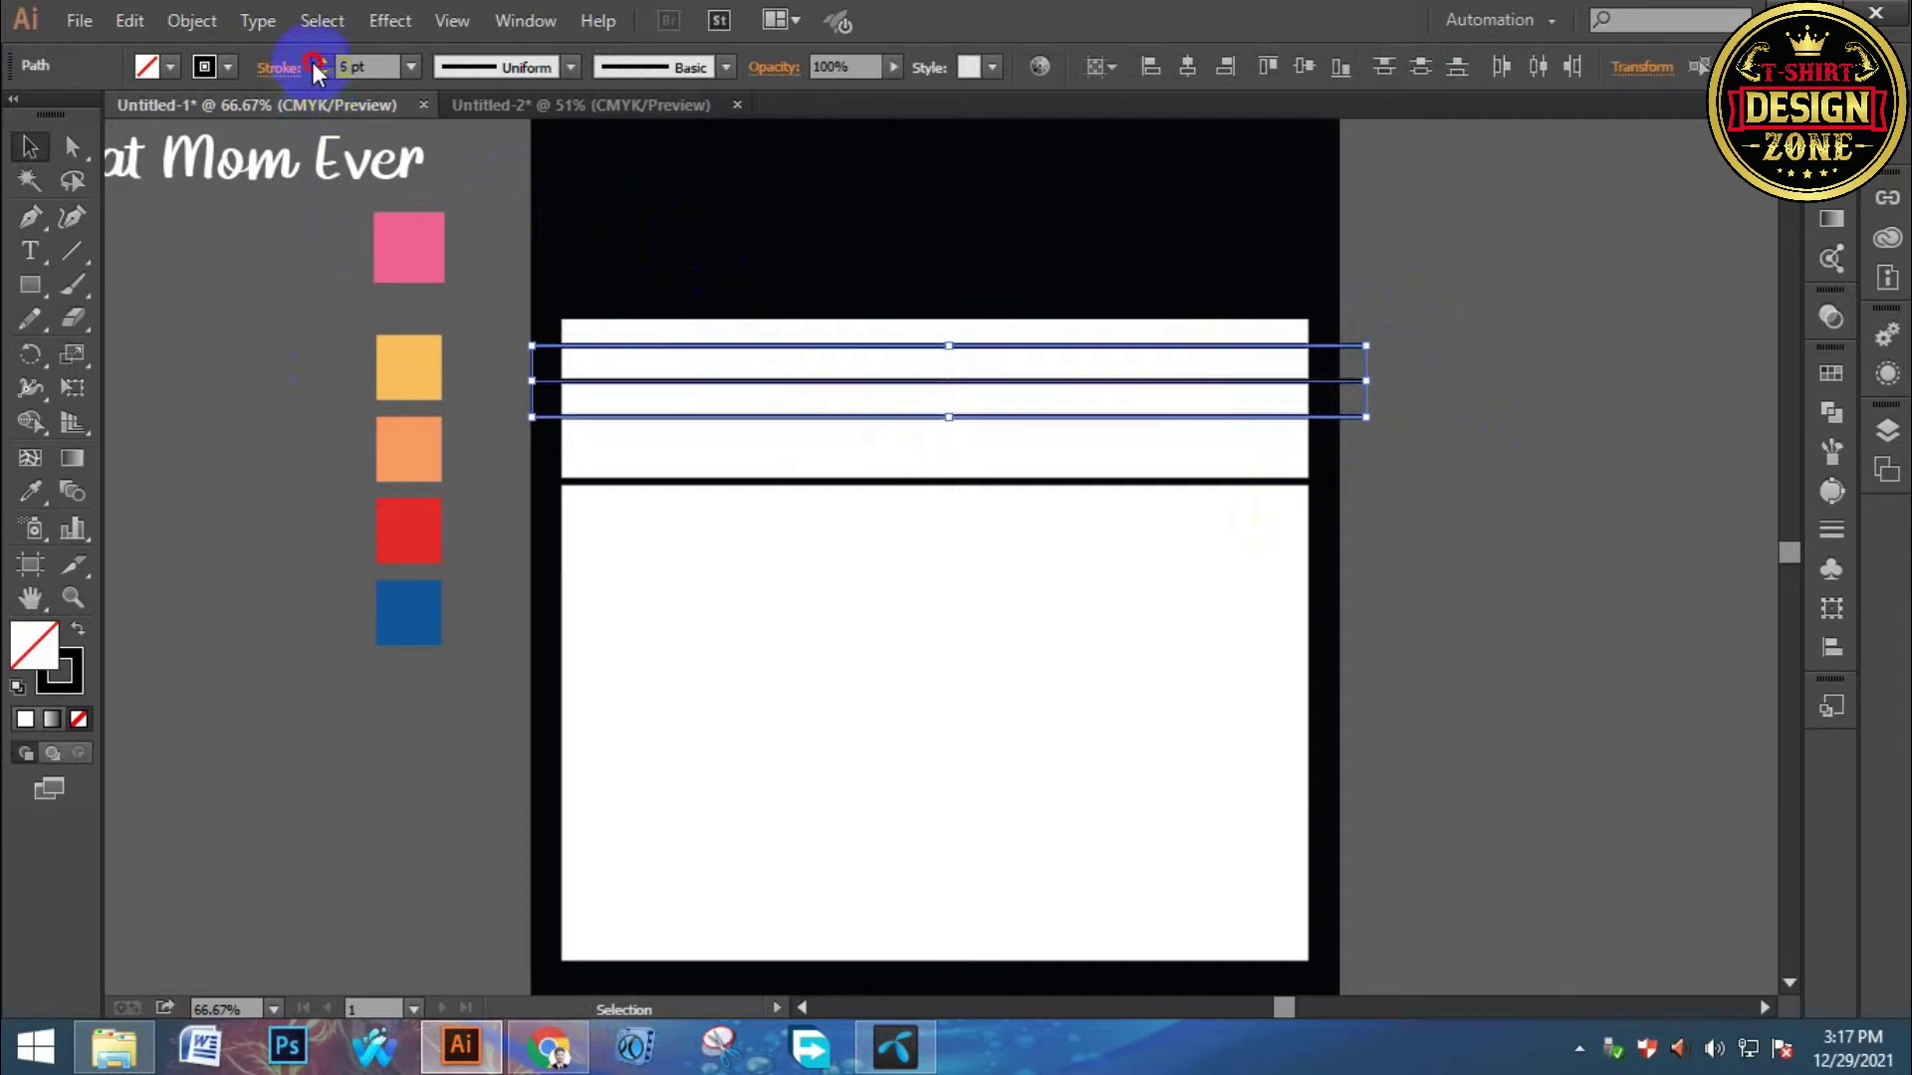
click(314, 66)
click(192, 20)
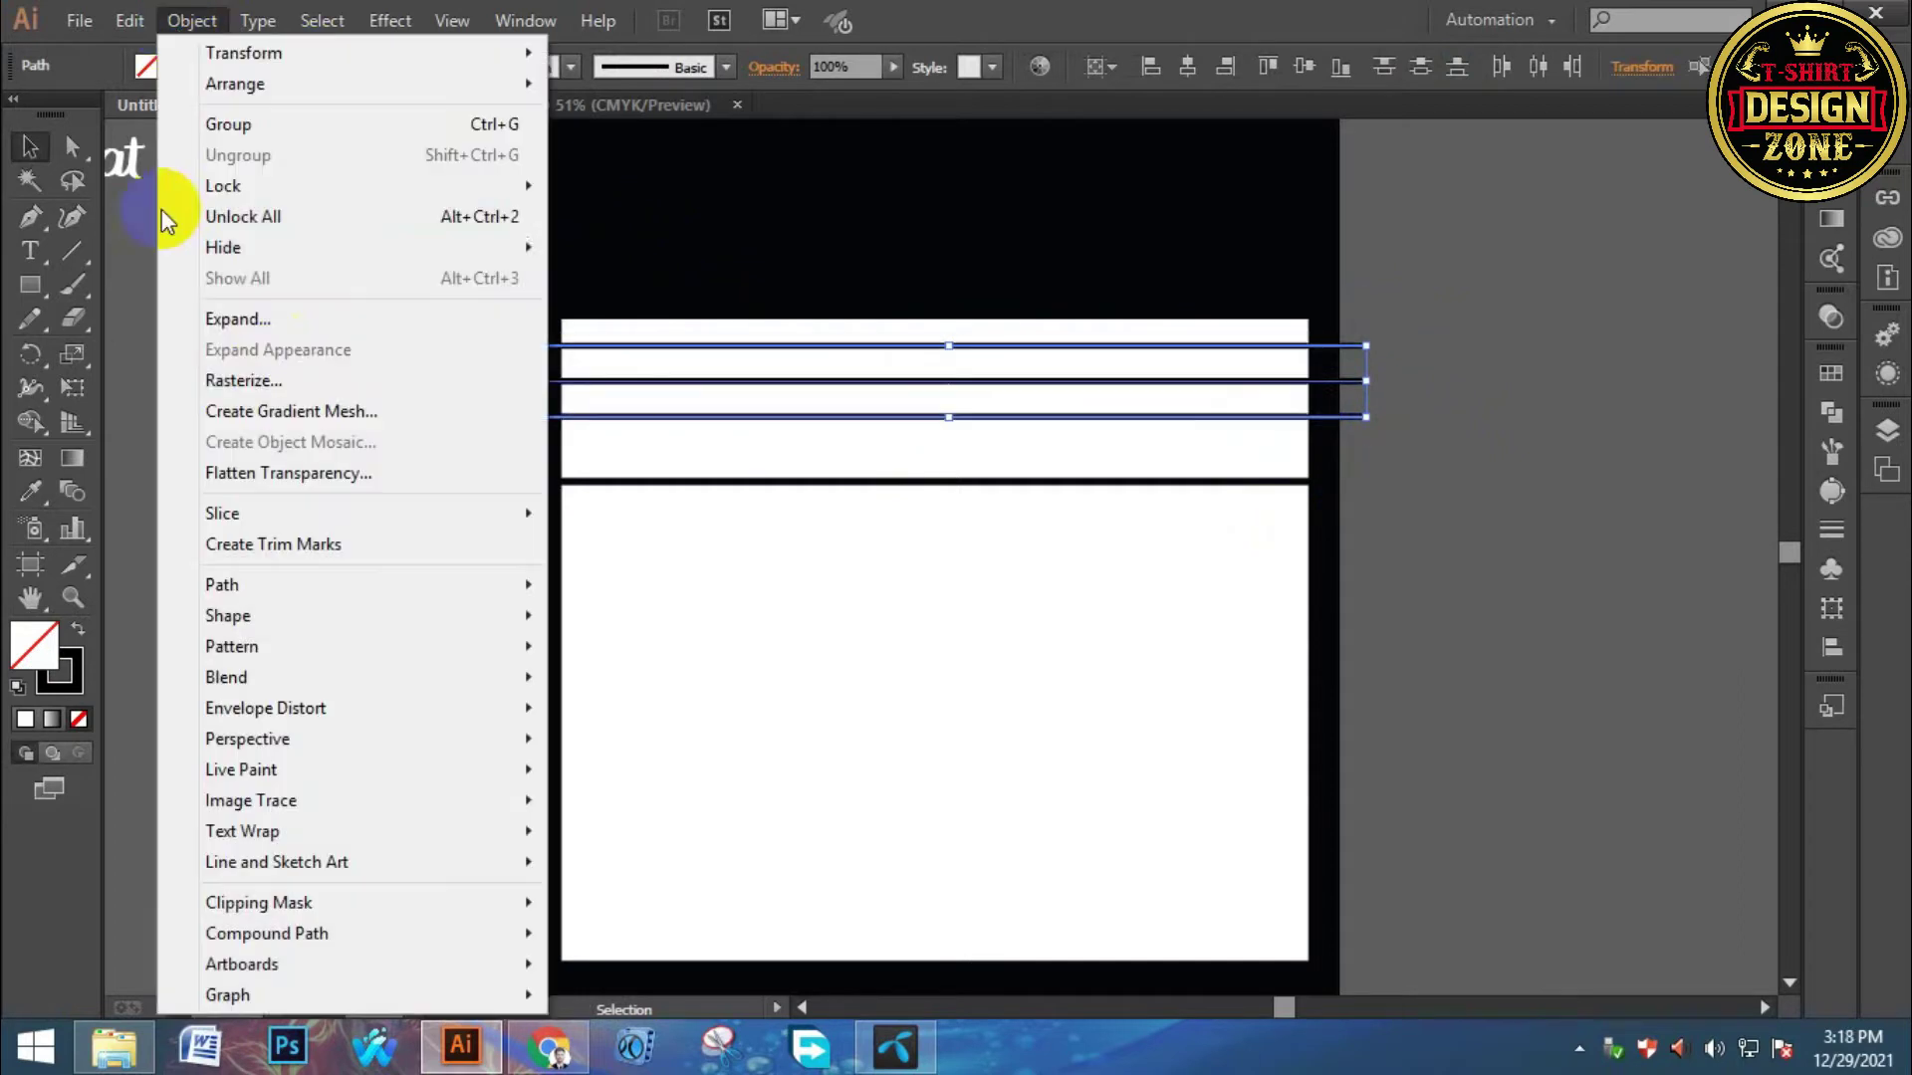
click(279, 323)
click(734, 649)
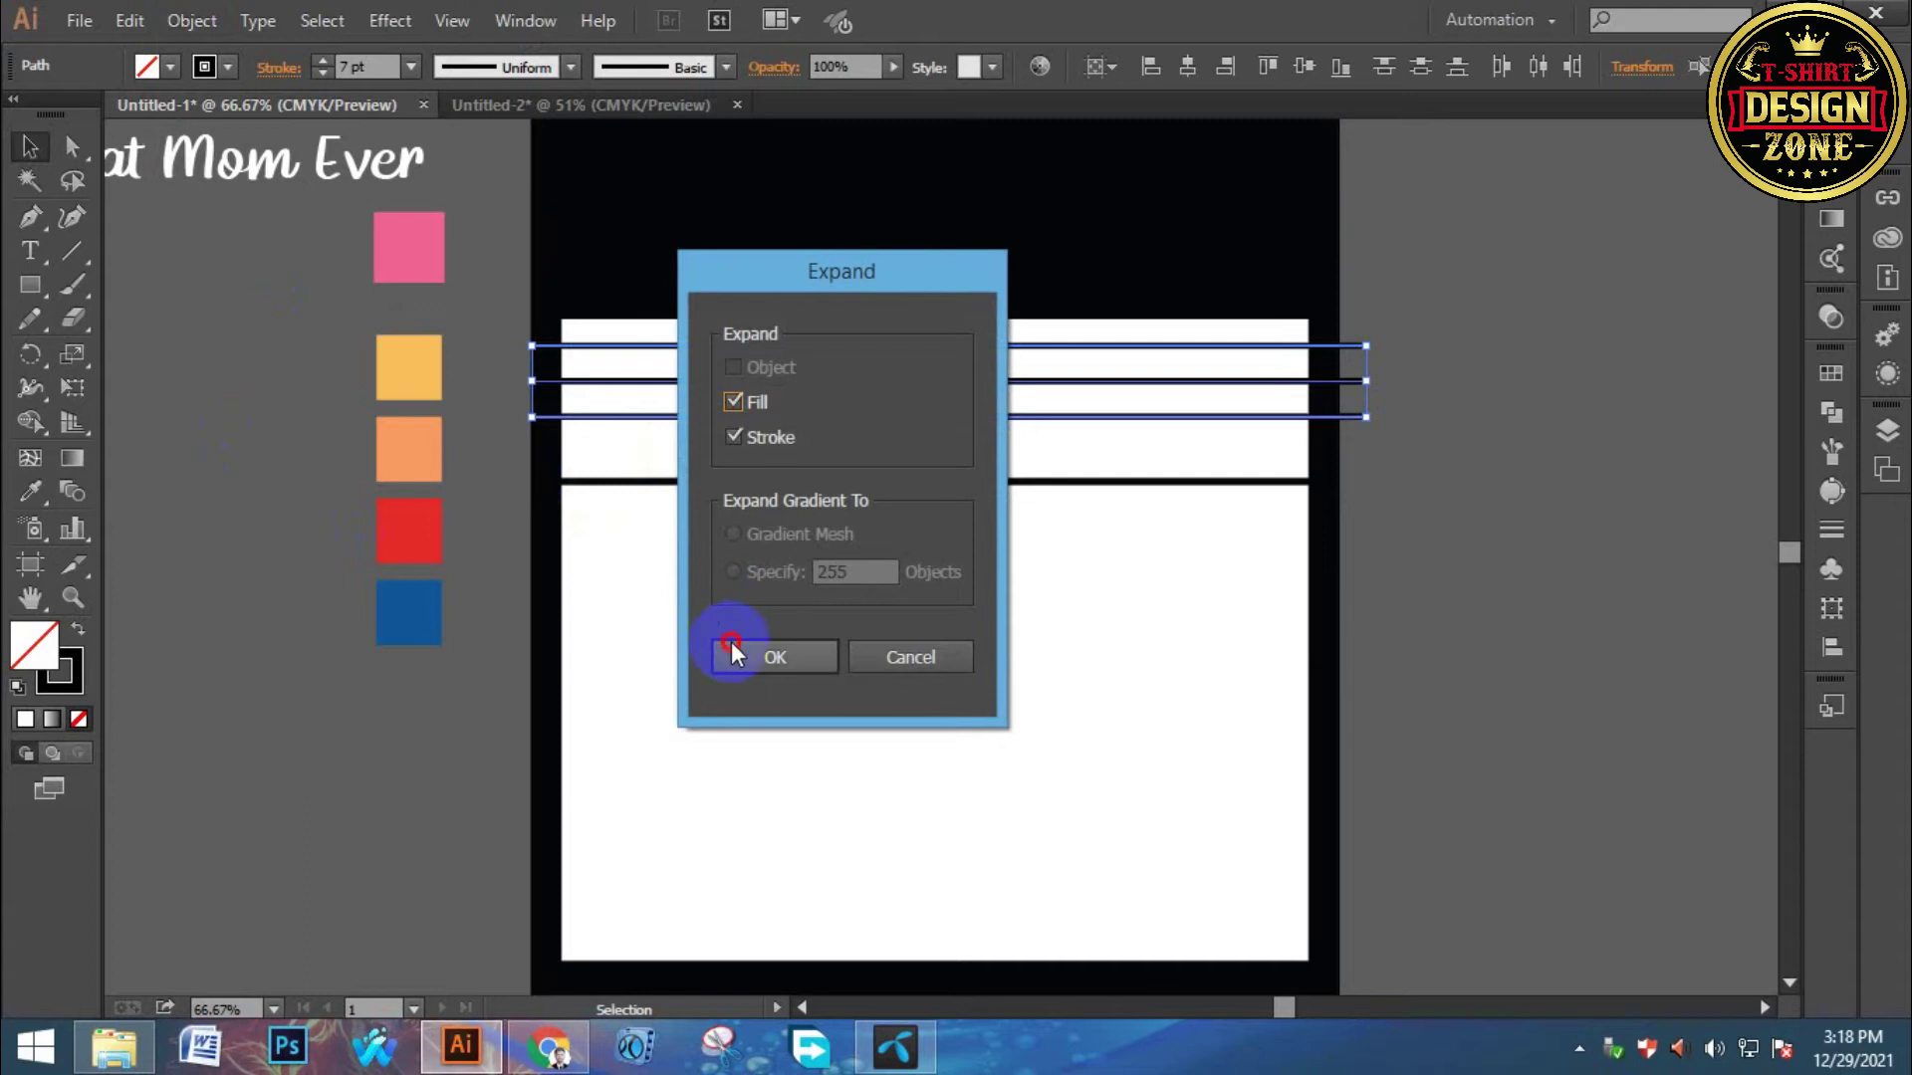
Divide the topmost white strip with the three expanded lines using Pathfinder Divide, and ungroup the resulting pieces.
drag(632, 286, 845, 333)
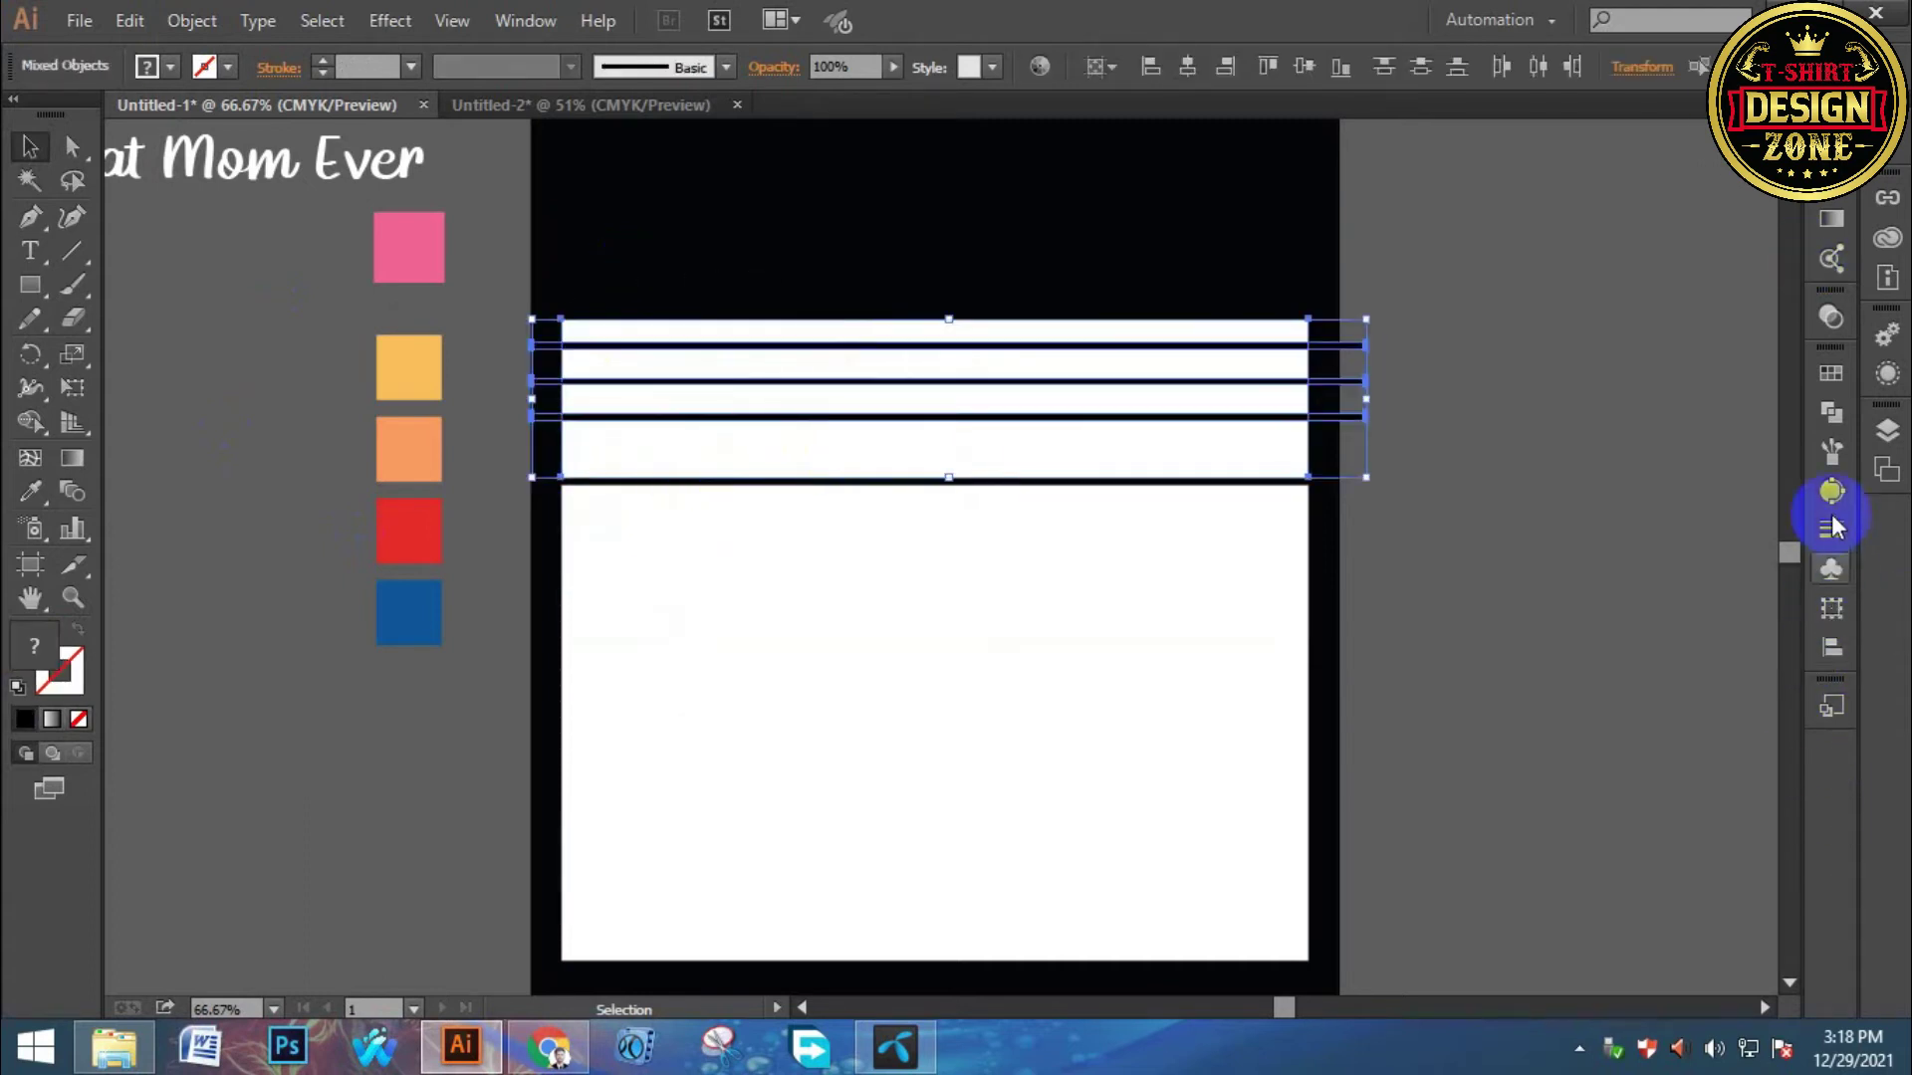
click(1831, 412)
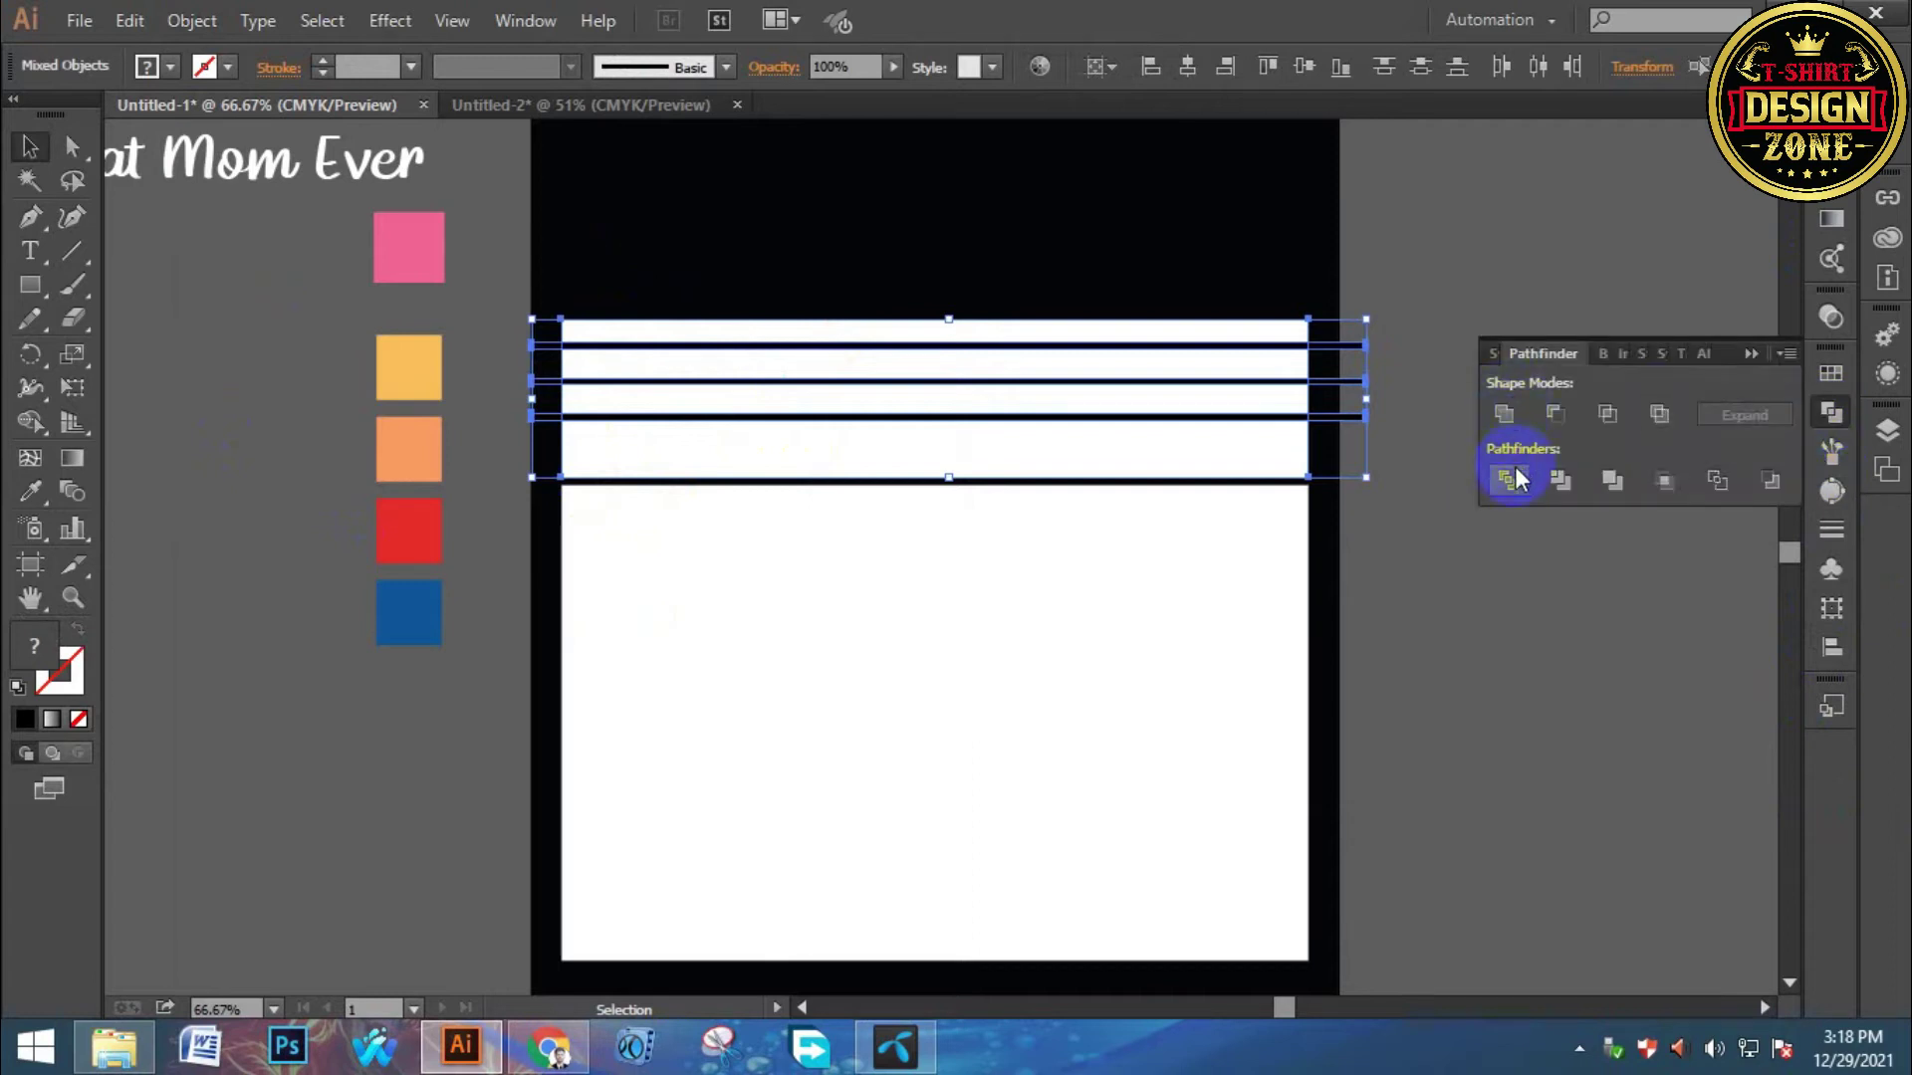
click(1511, 478)
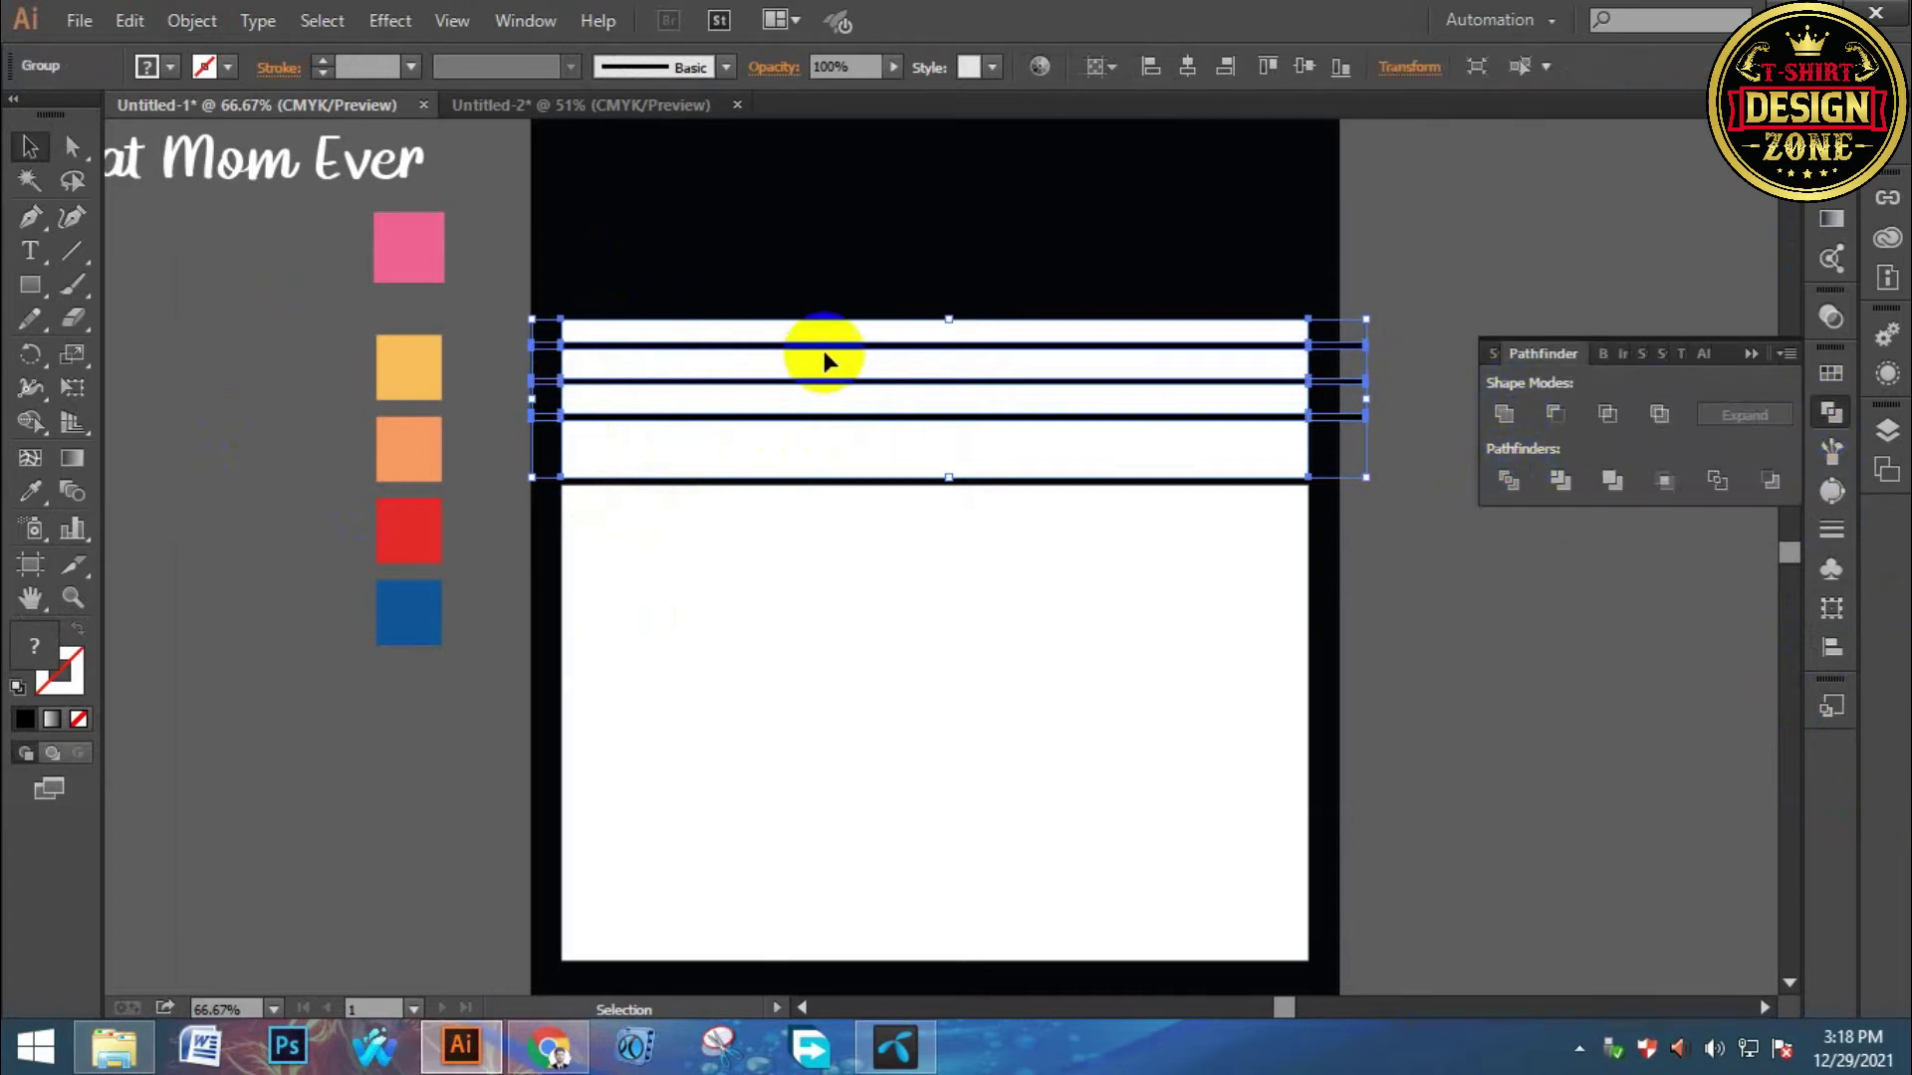
click(1471, 490)
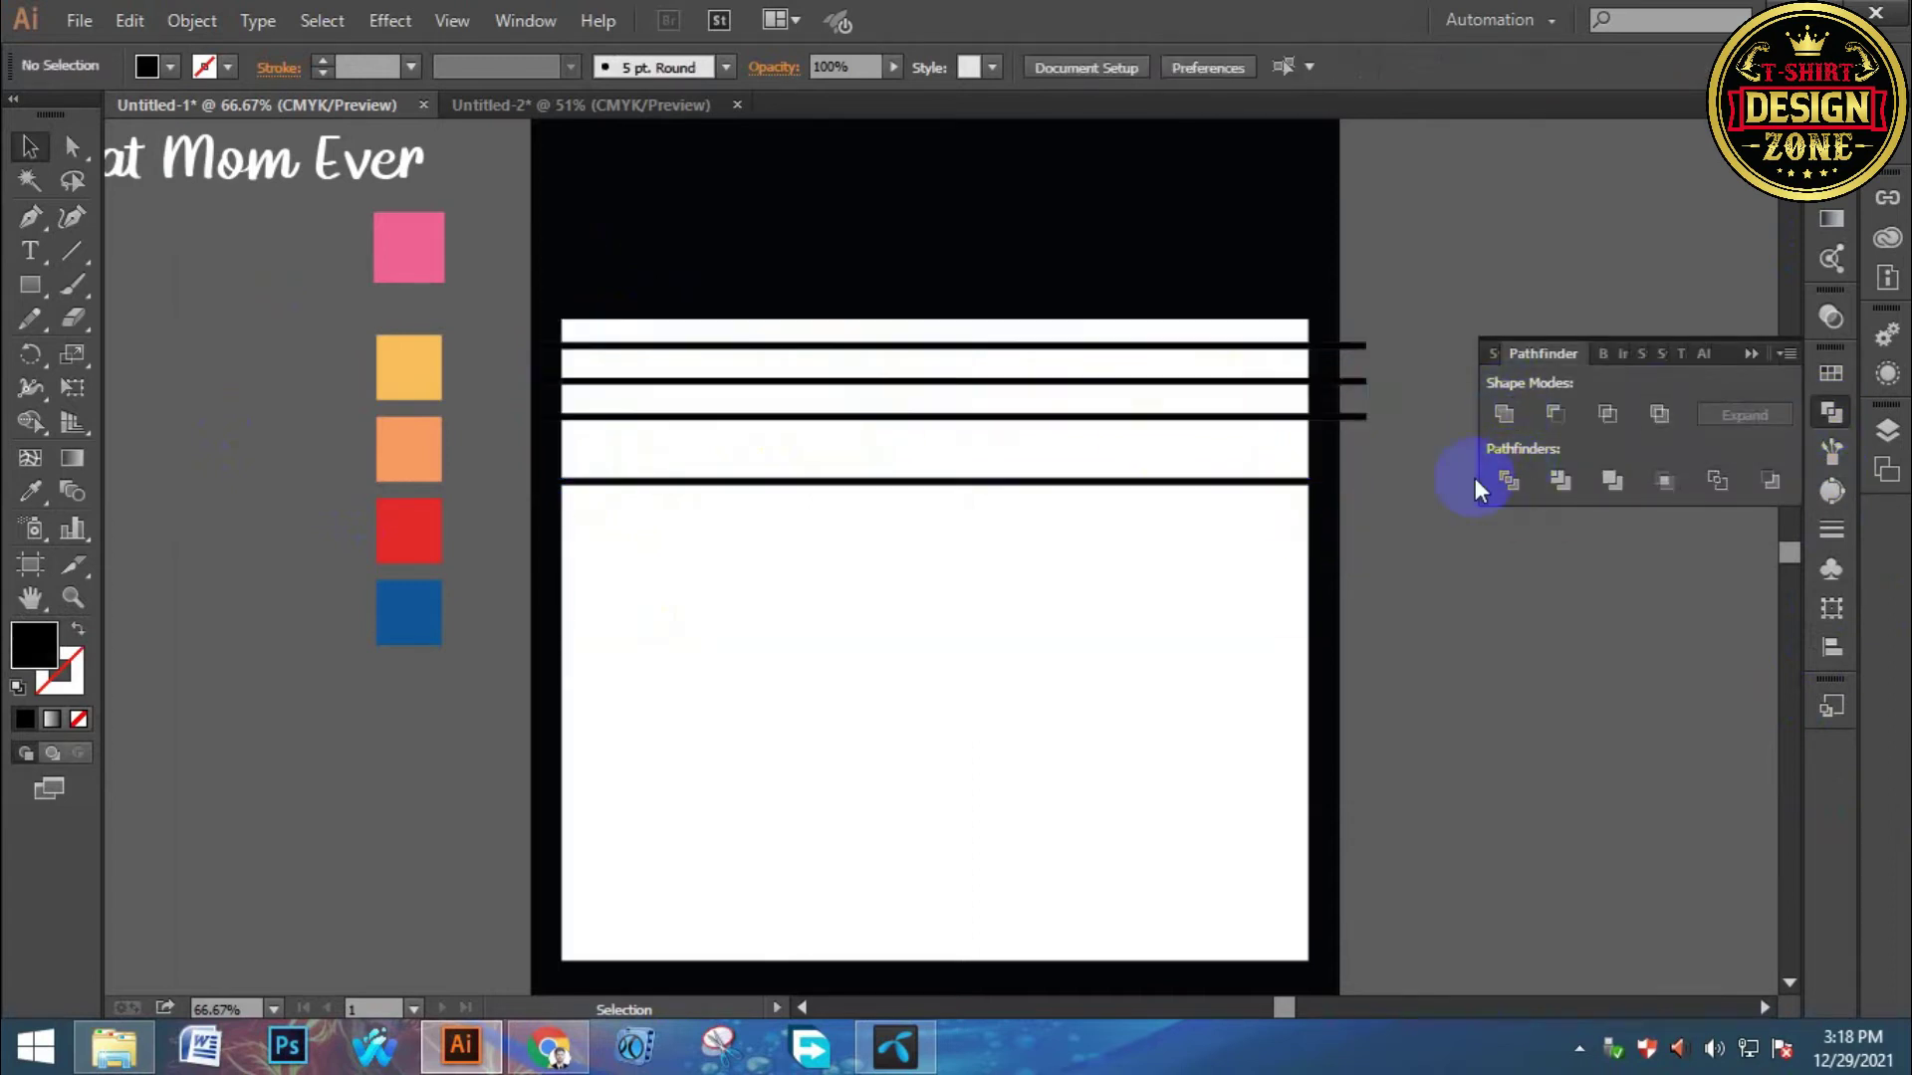
click(1753, 352)
drag(1209, 240, 1316, 378)
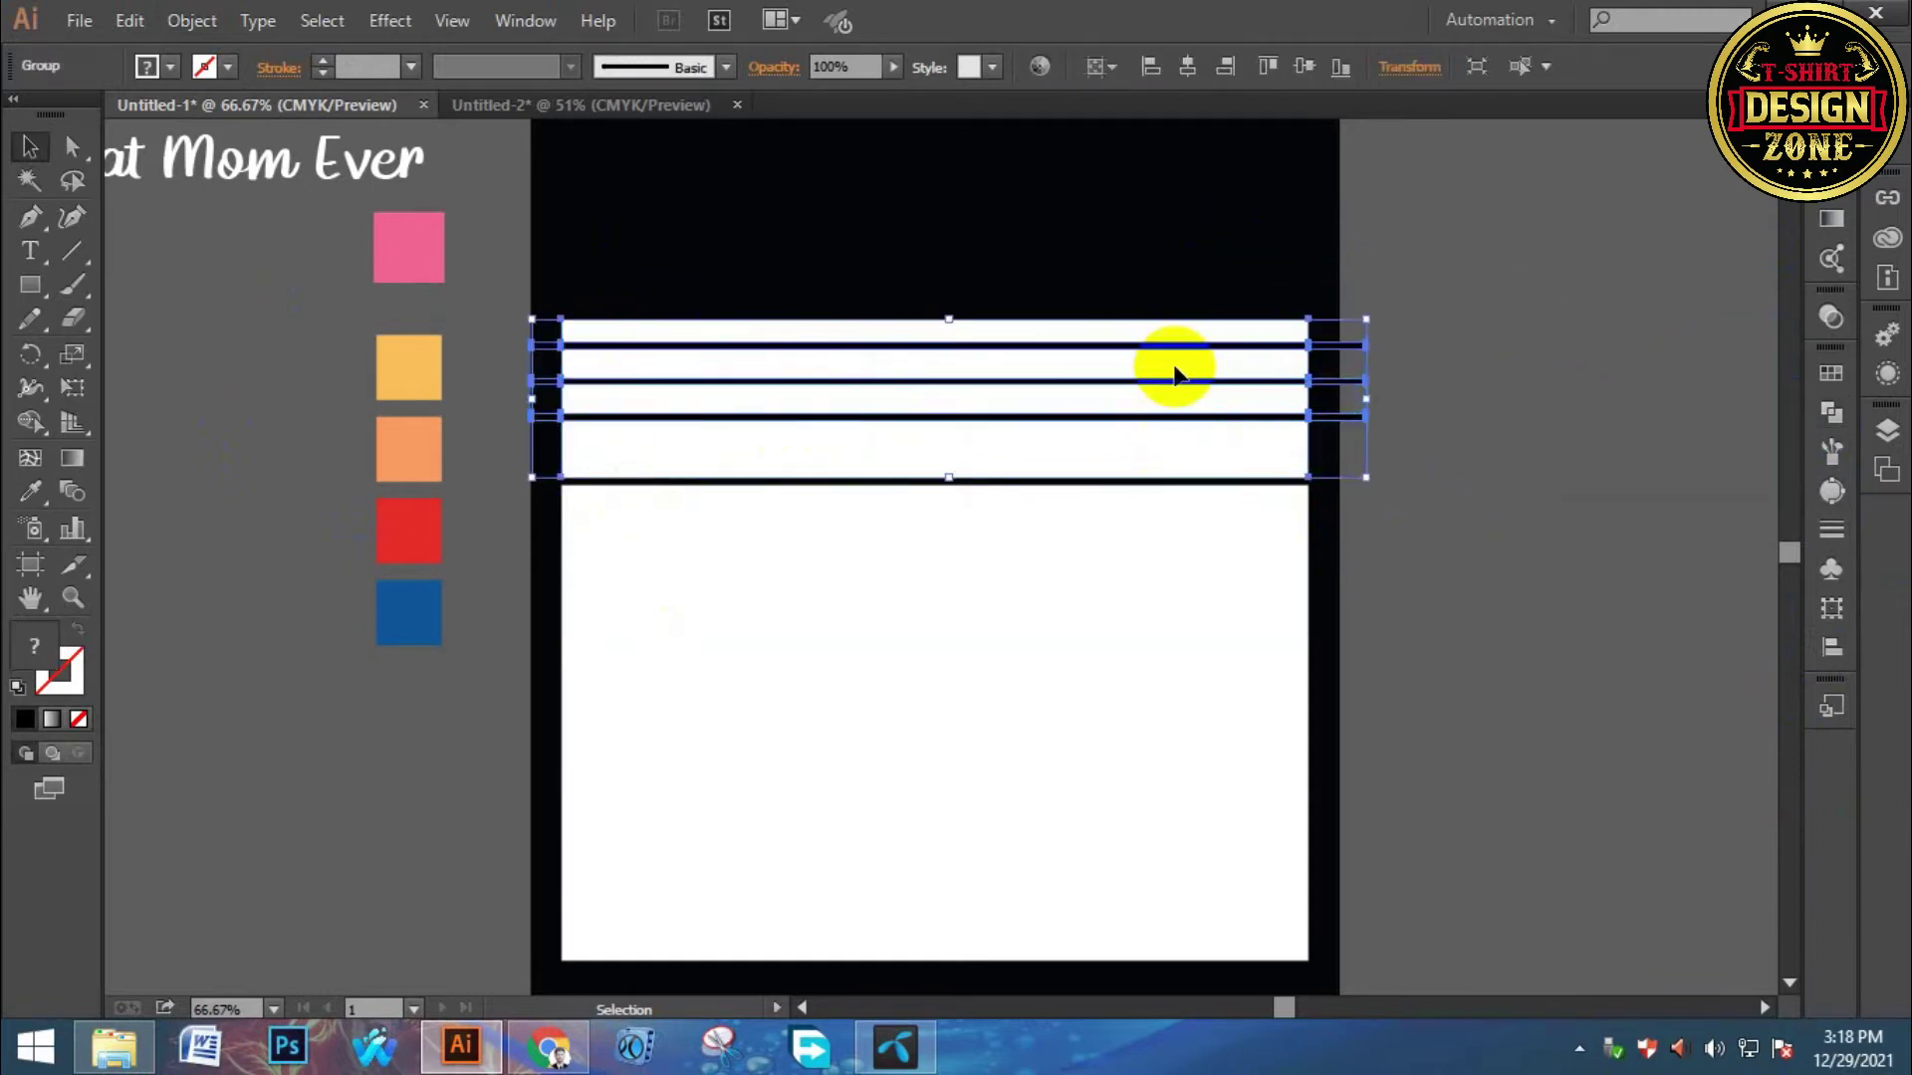
right_click(1175, 369)
click(1252, 529)
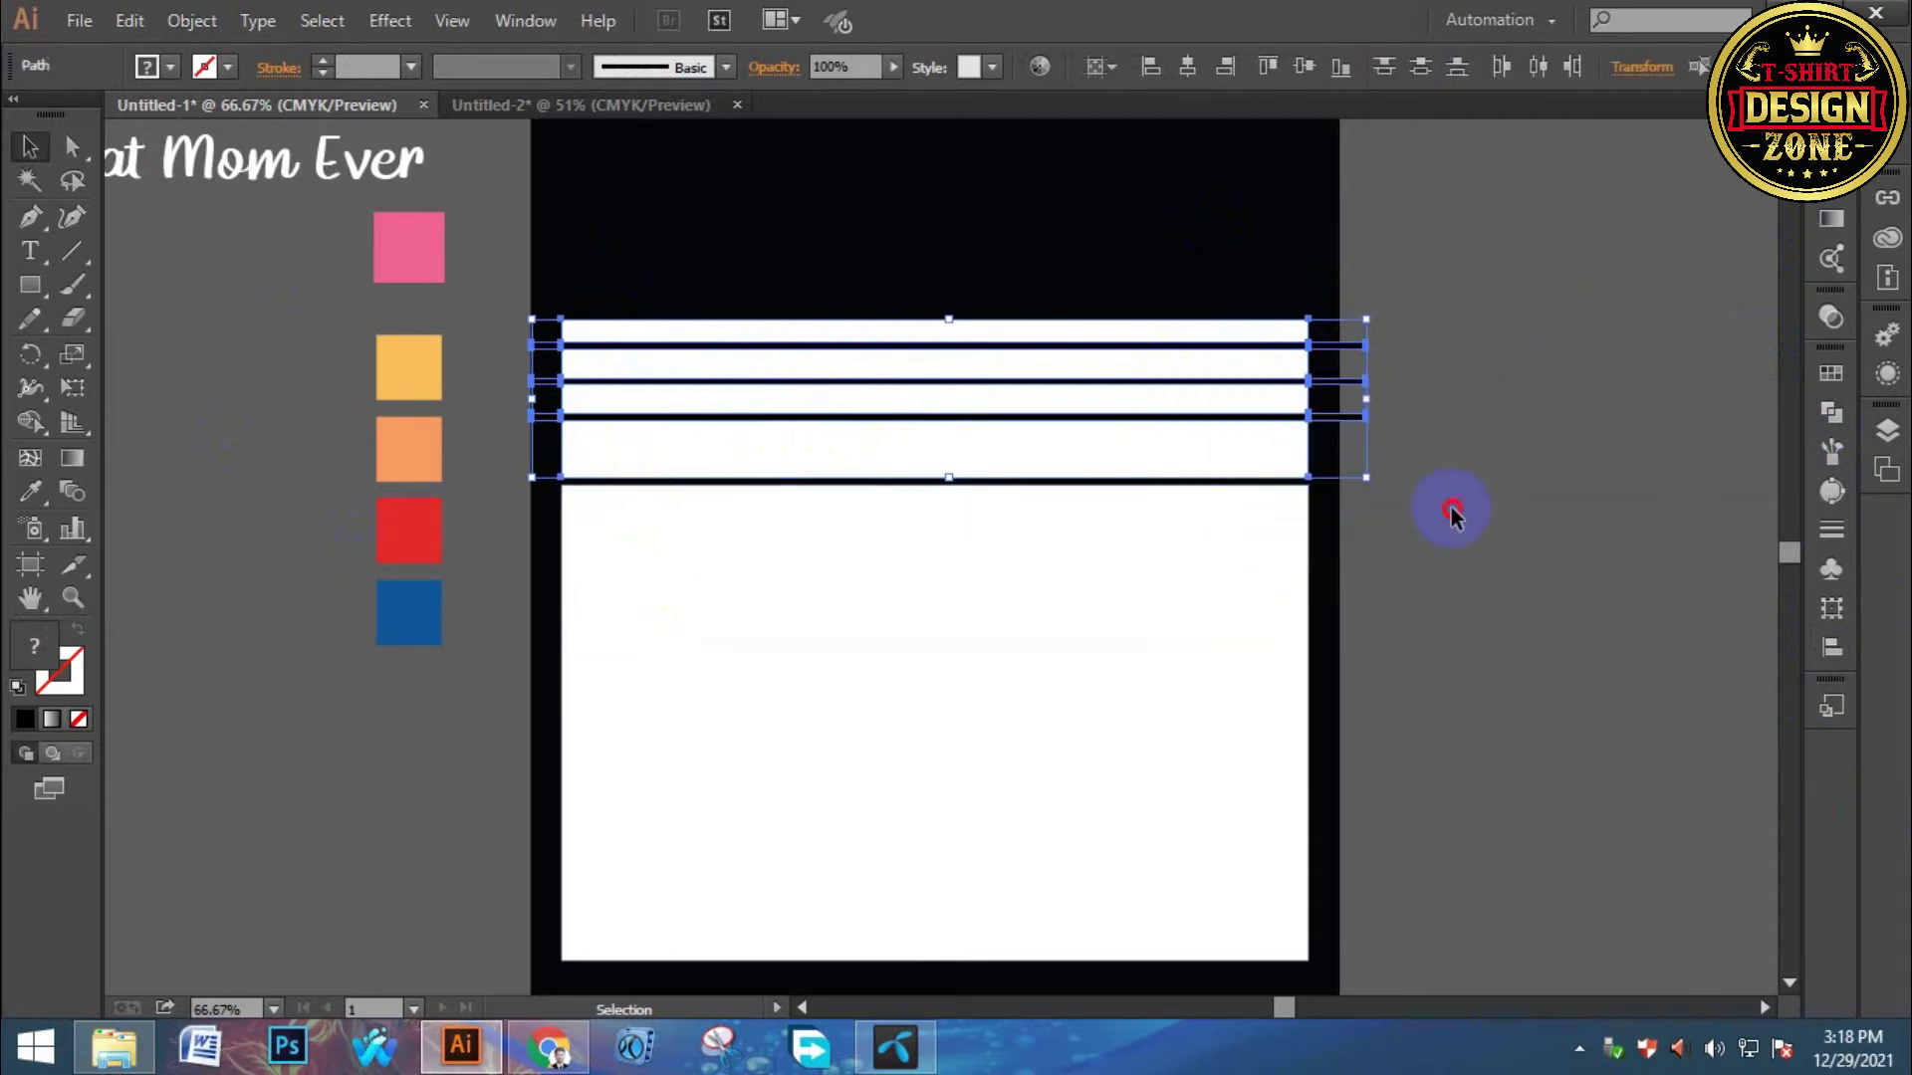
Delete the black line ends that stick out beyond both sides of the white strip.
click(1399, 328)
drag(1359, 547, 1339, 557)
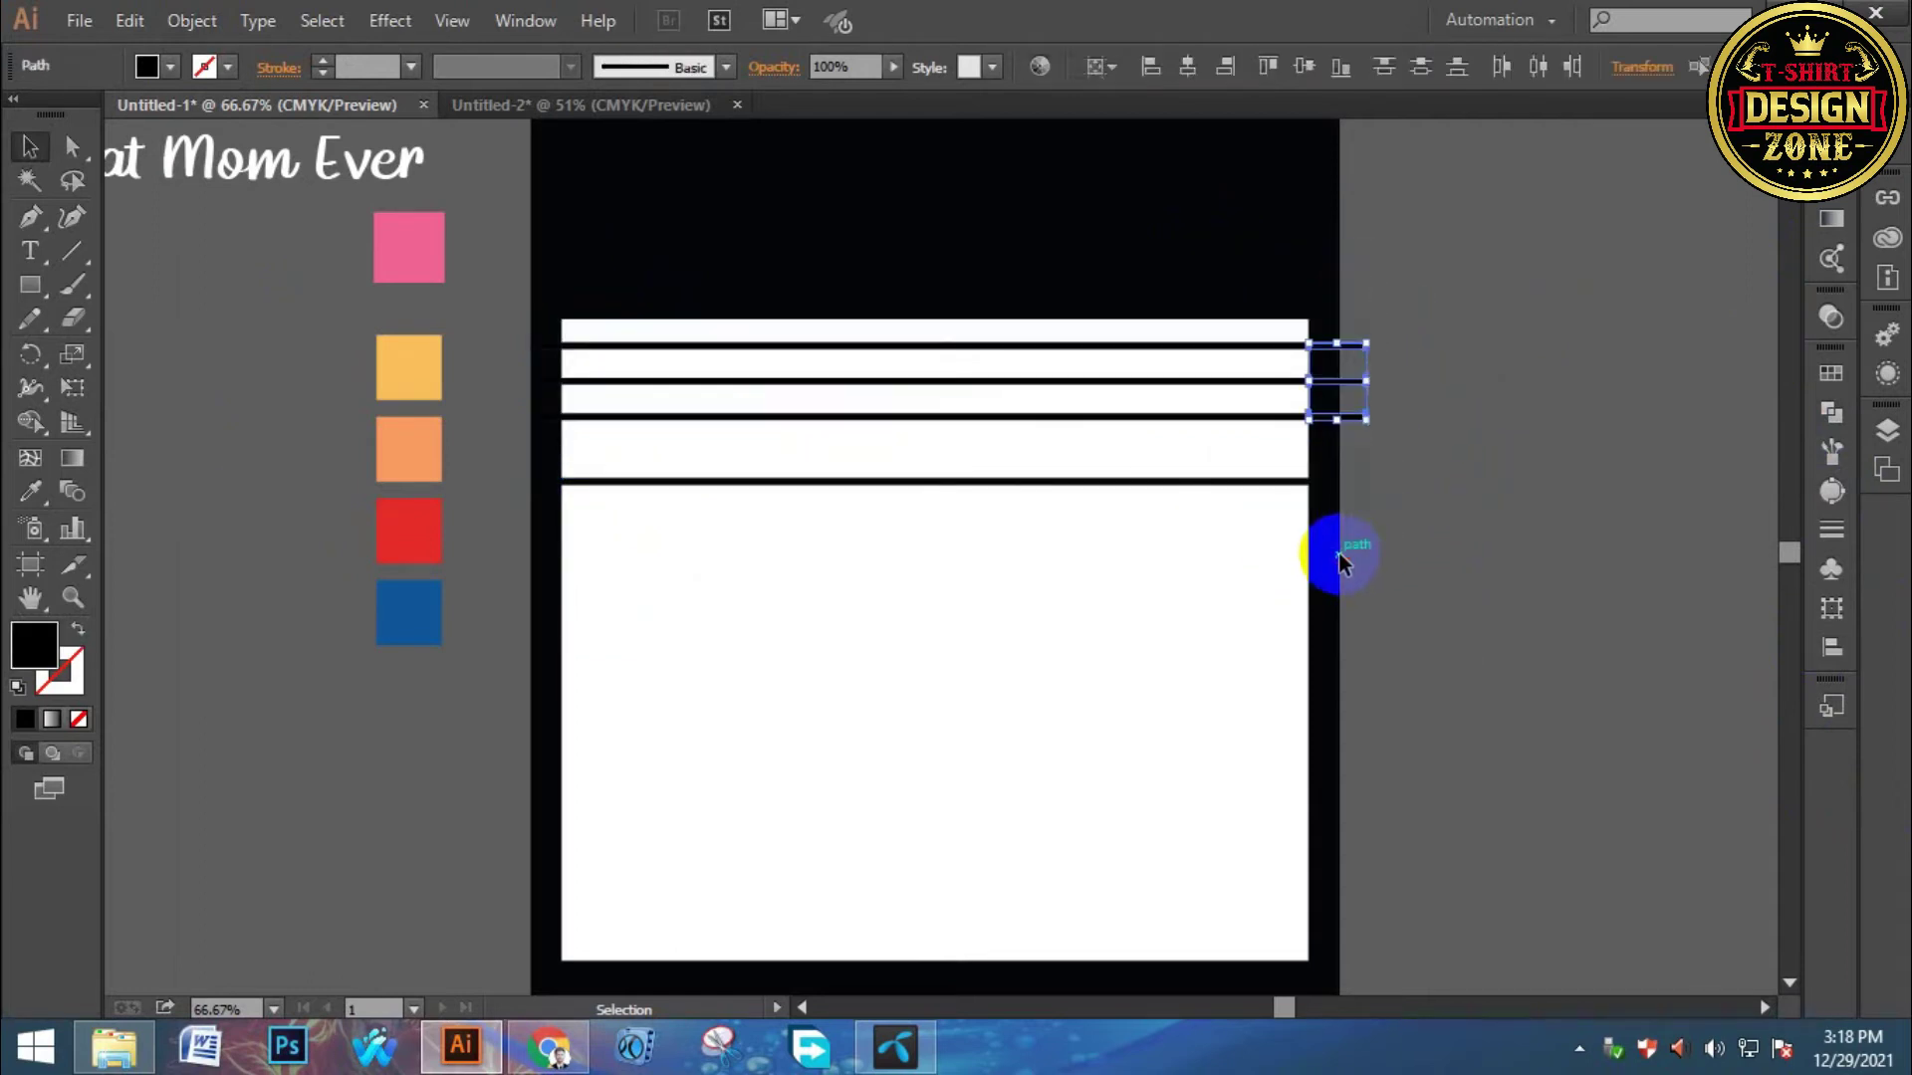
key(Delete)
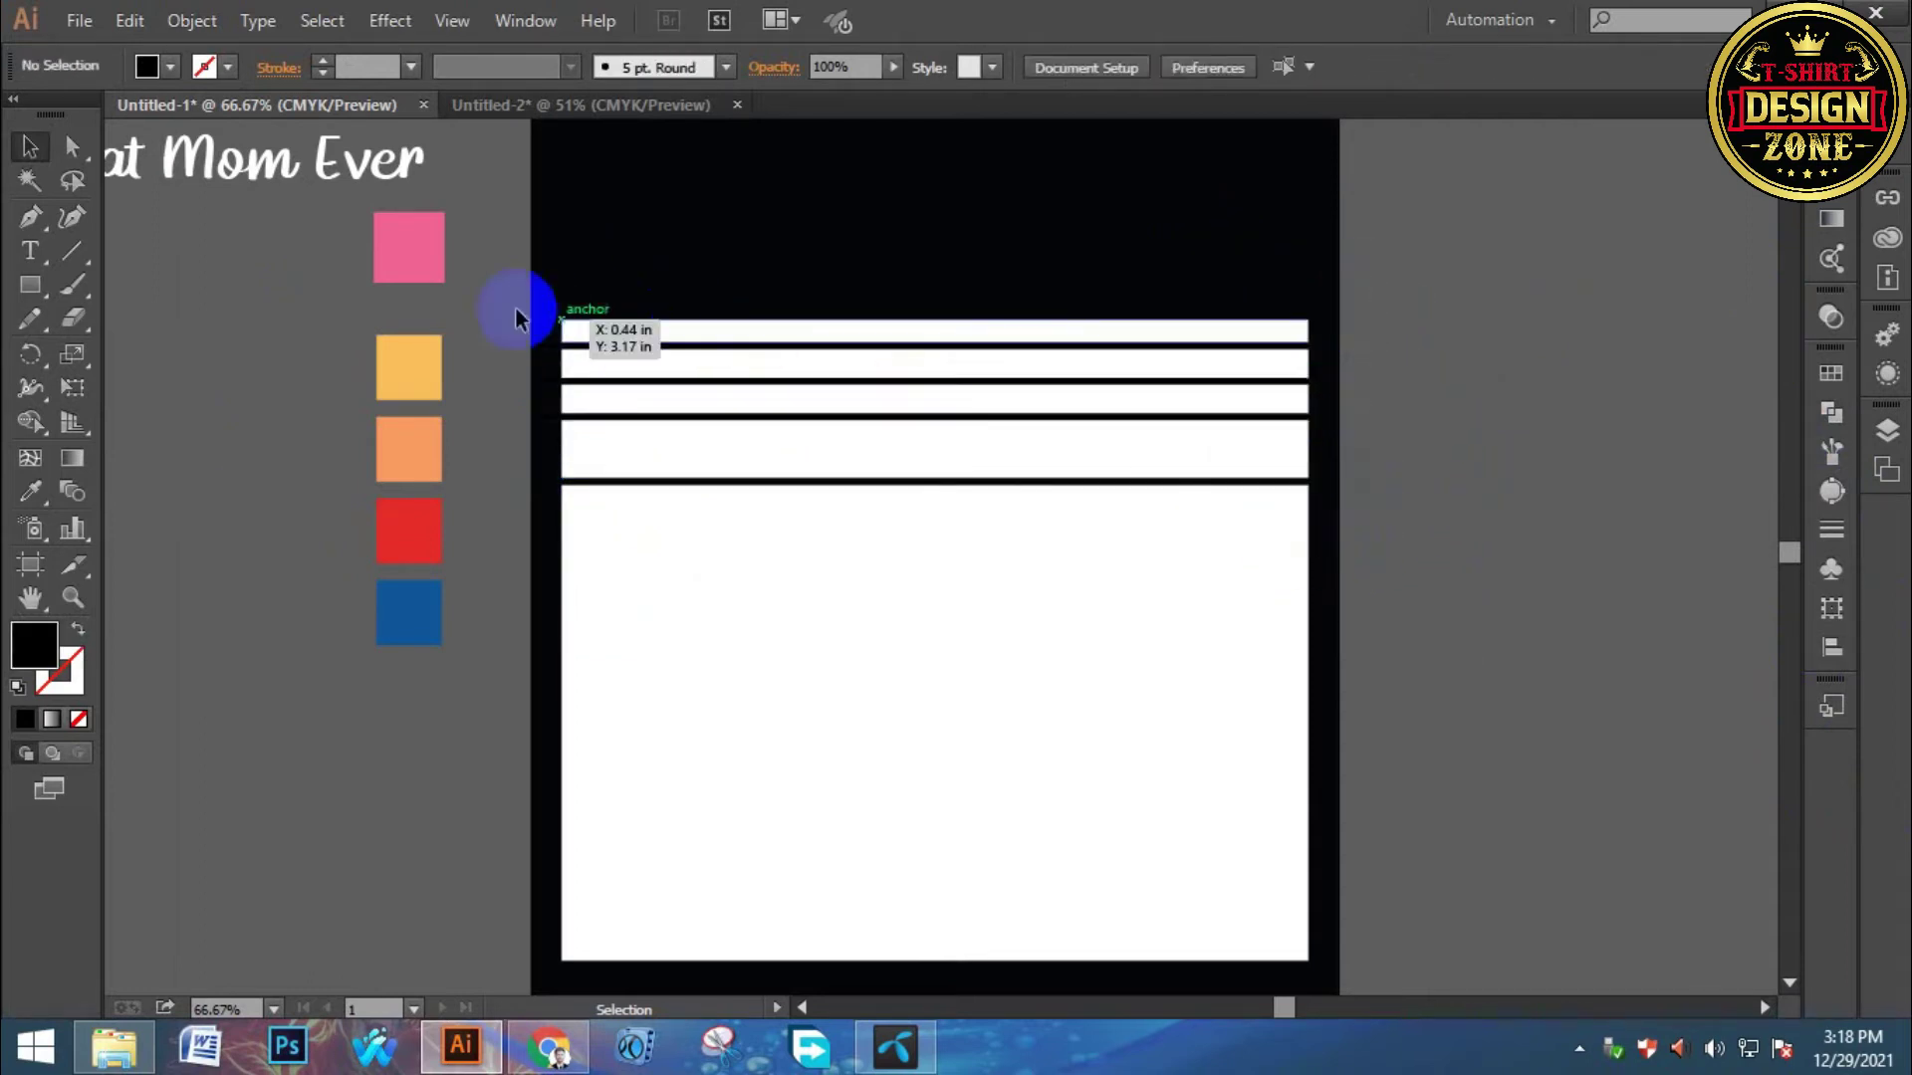
drag(478, 293, 553, 480)
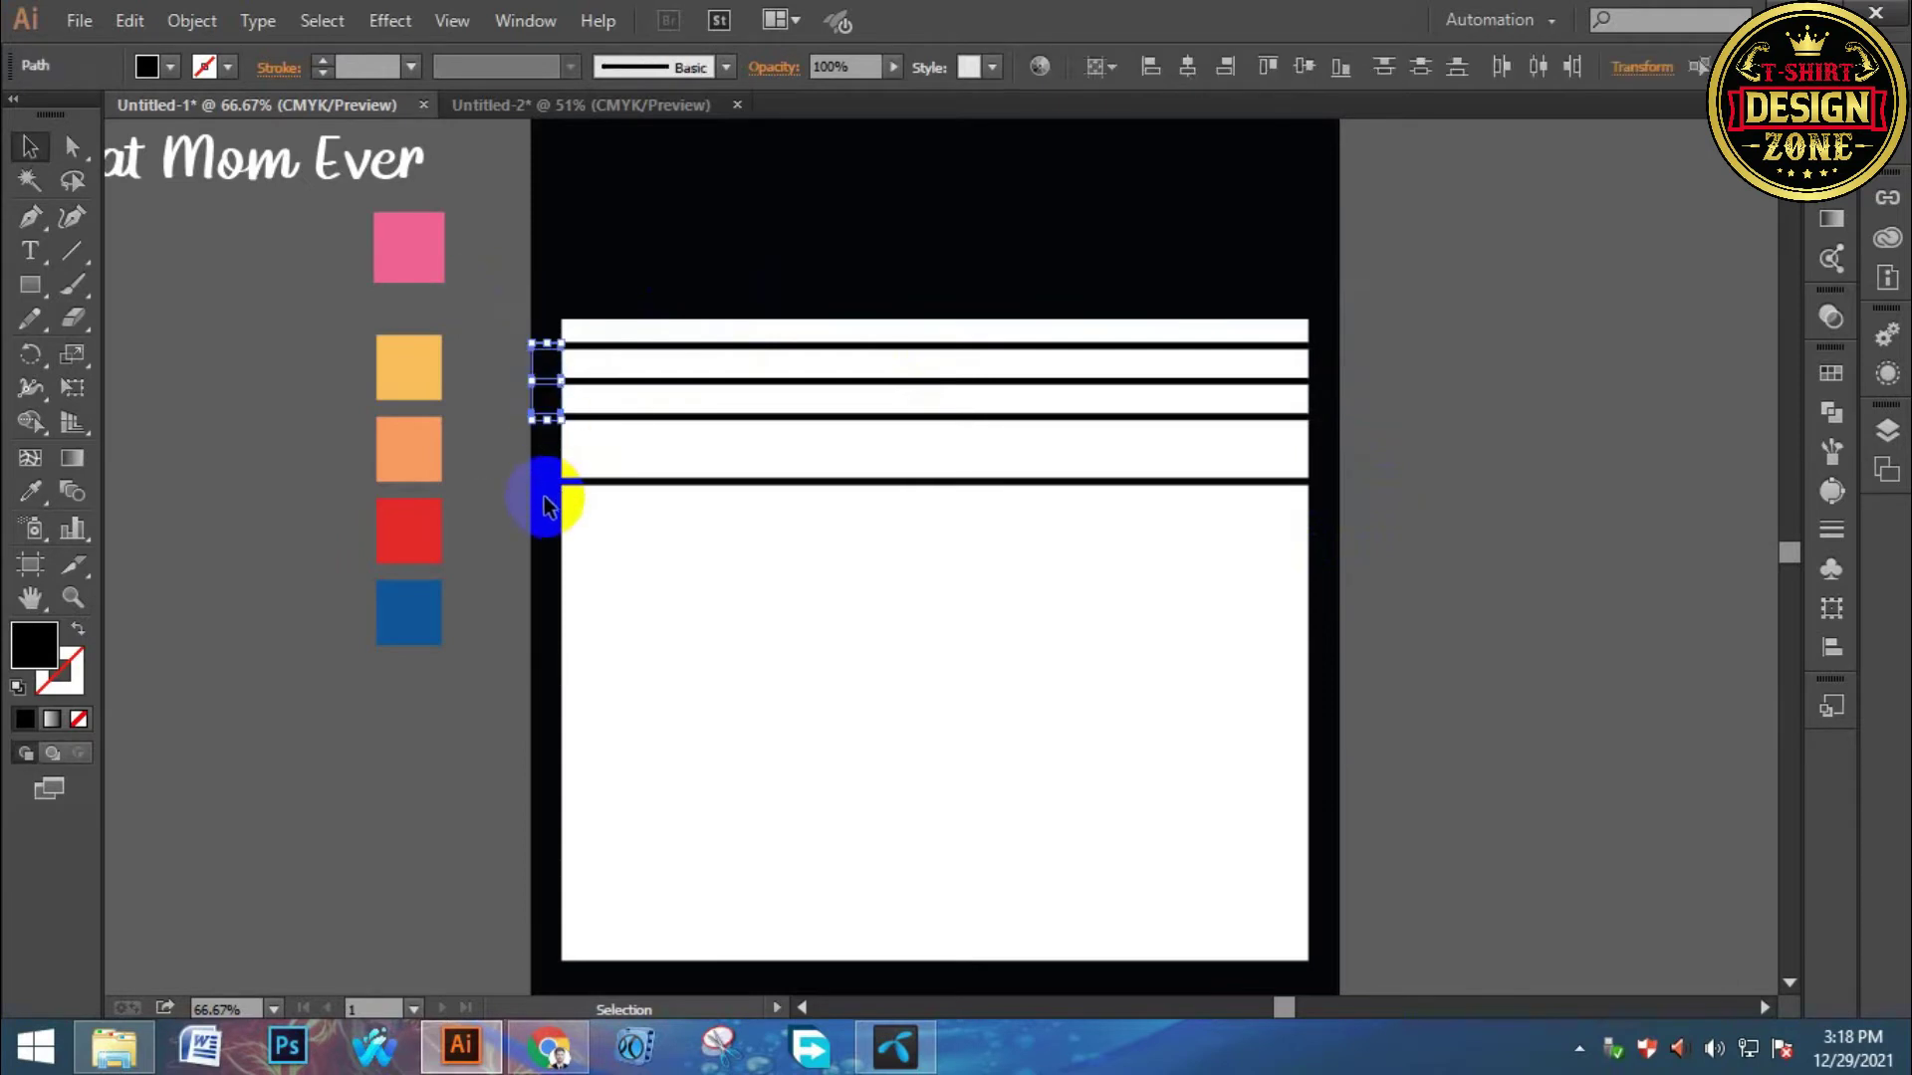
key(Delete)
Delete the black line pieces inside the topmost strip to leave open gaps between its white bands.
click(613, 417)
key(Delete)
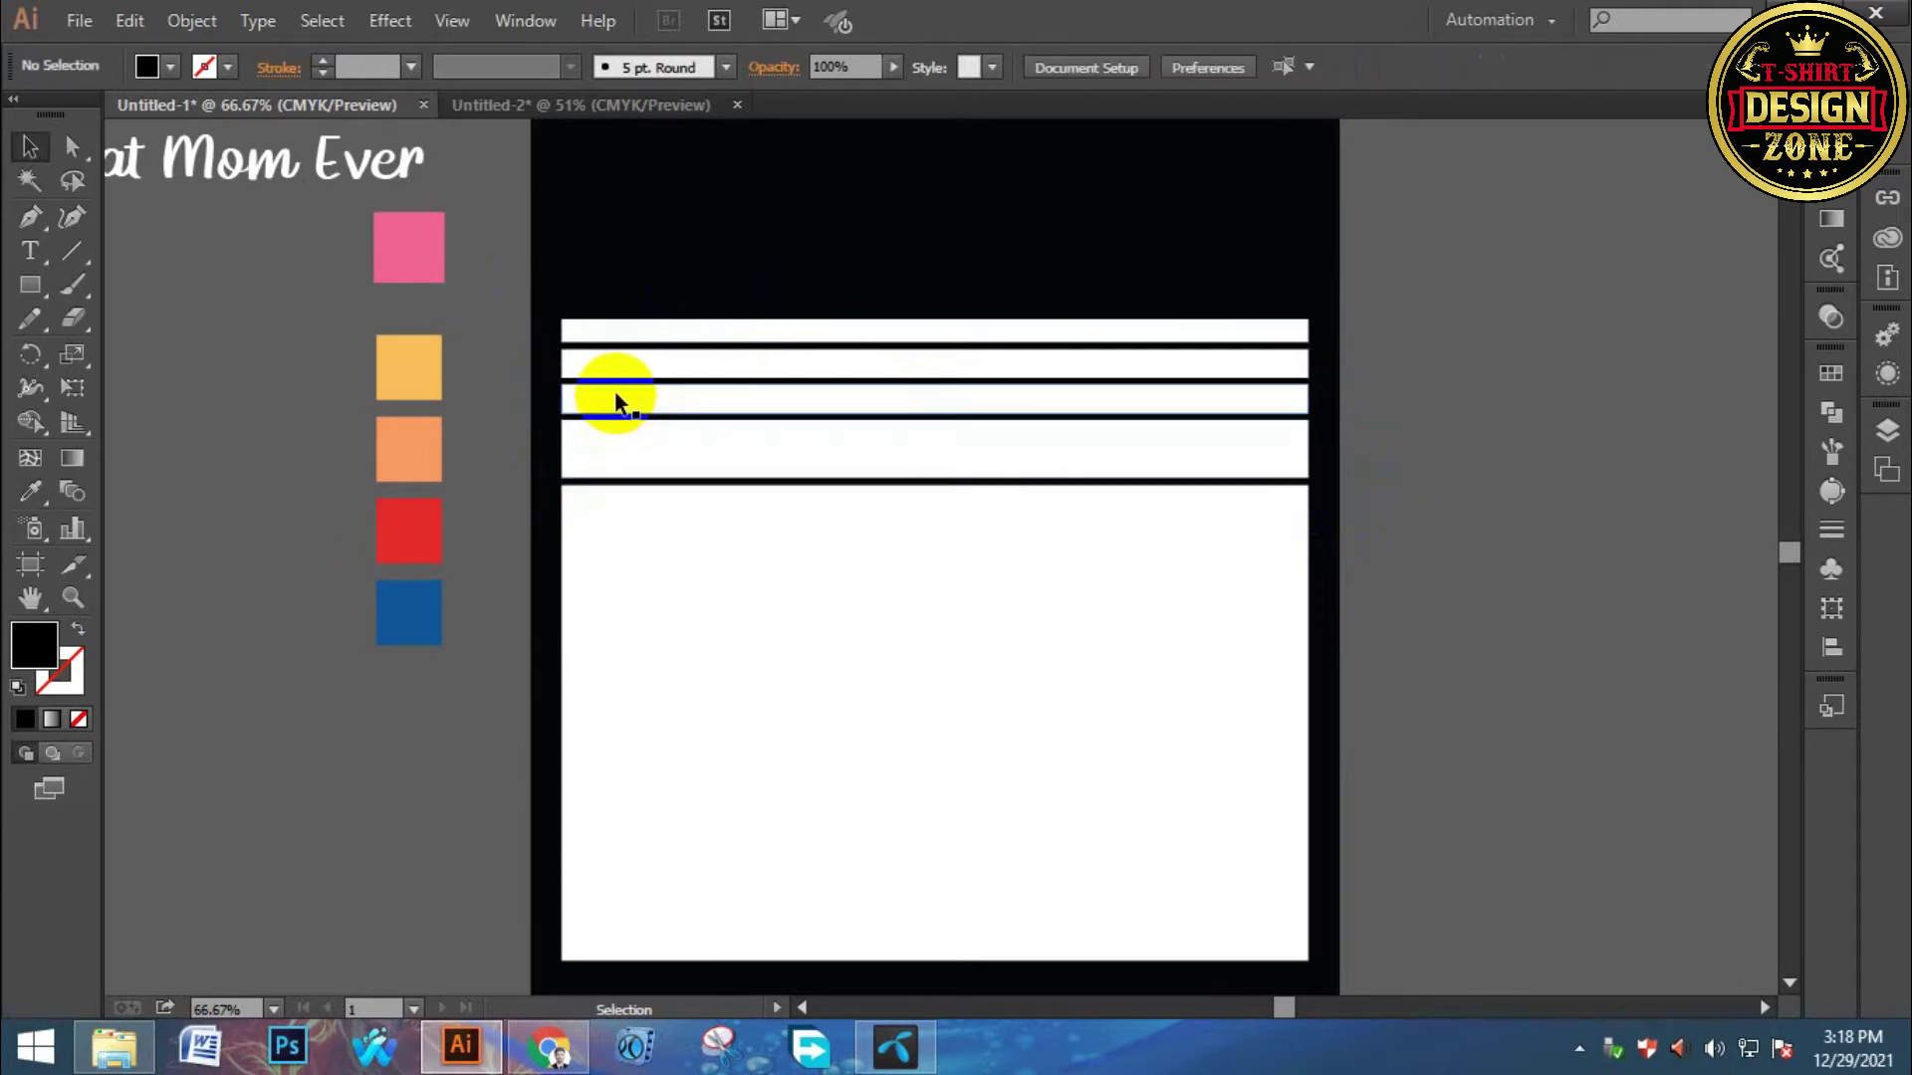
click(614, 382)
key(Delete)
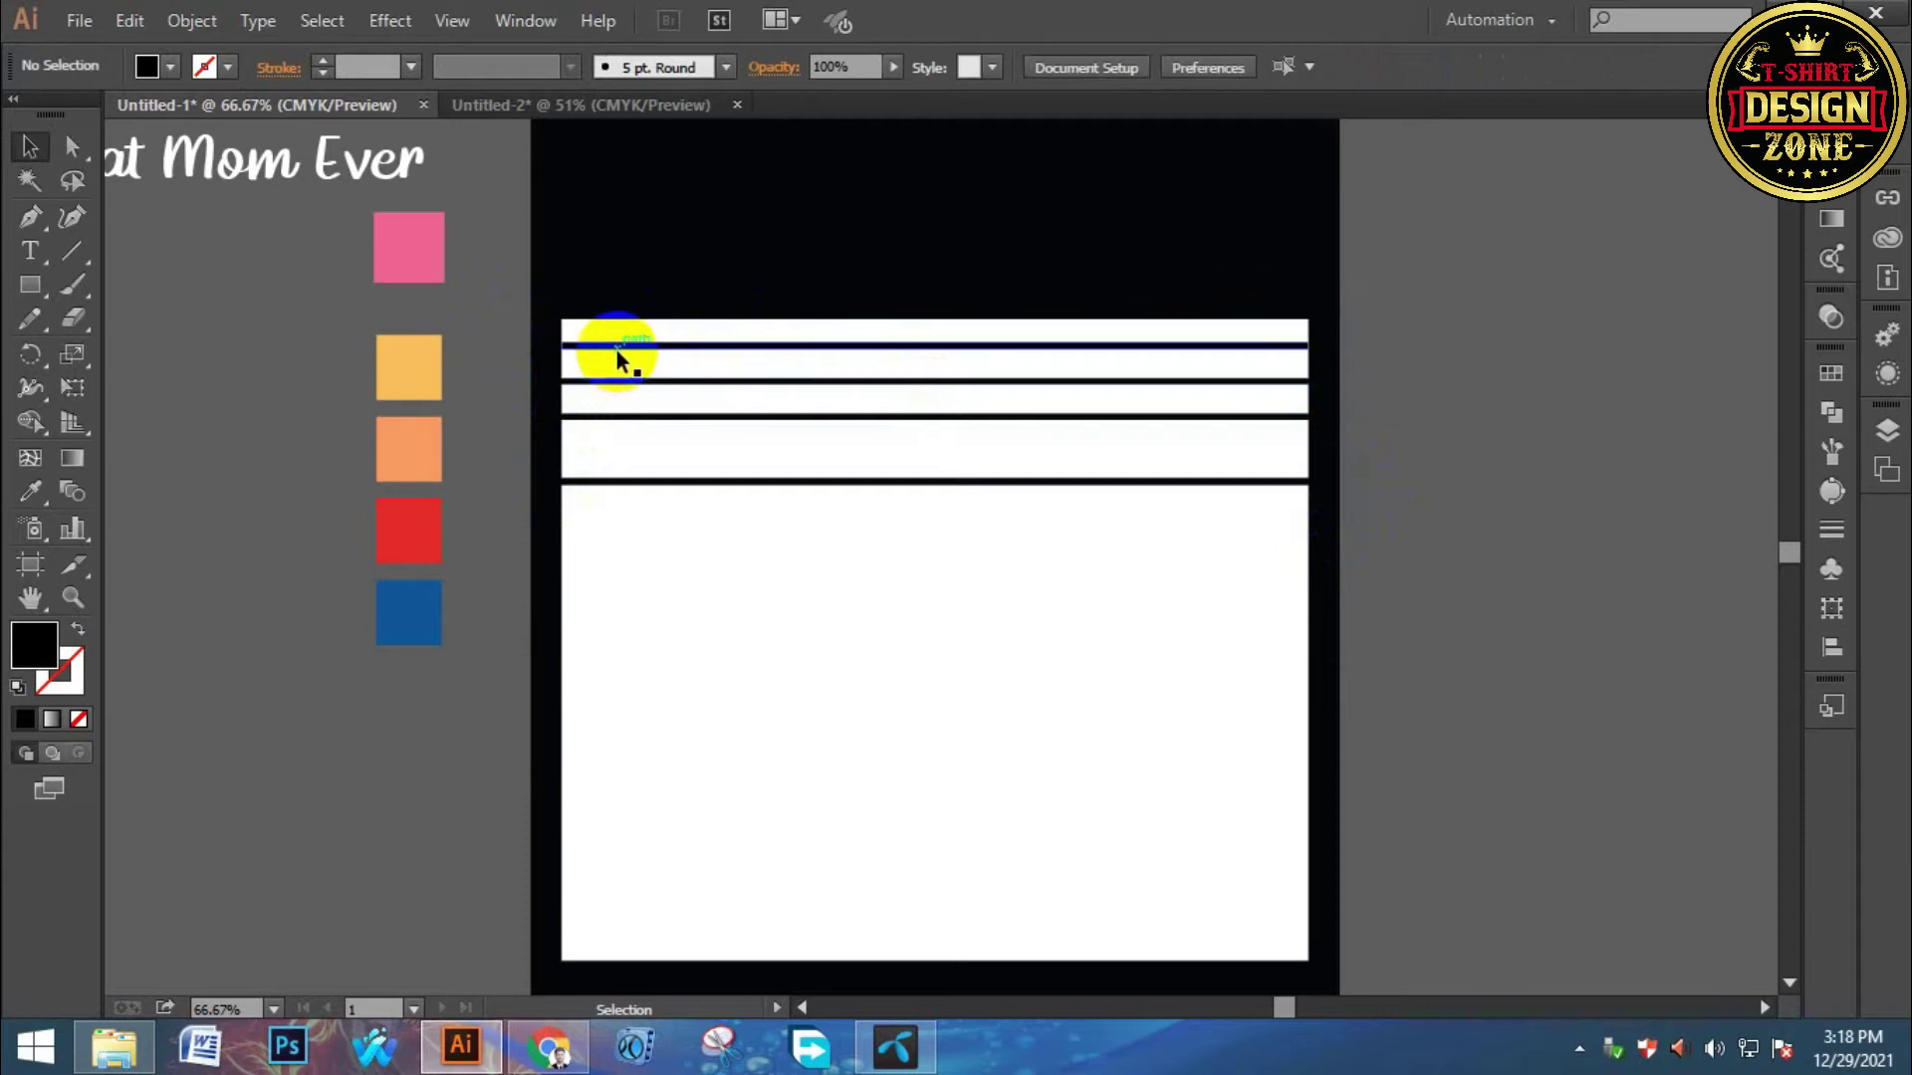
click(695, 257)
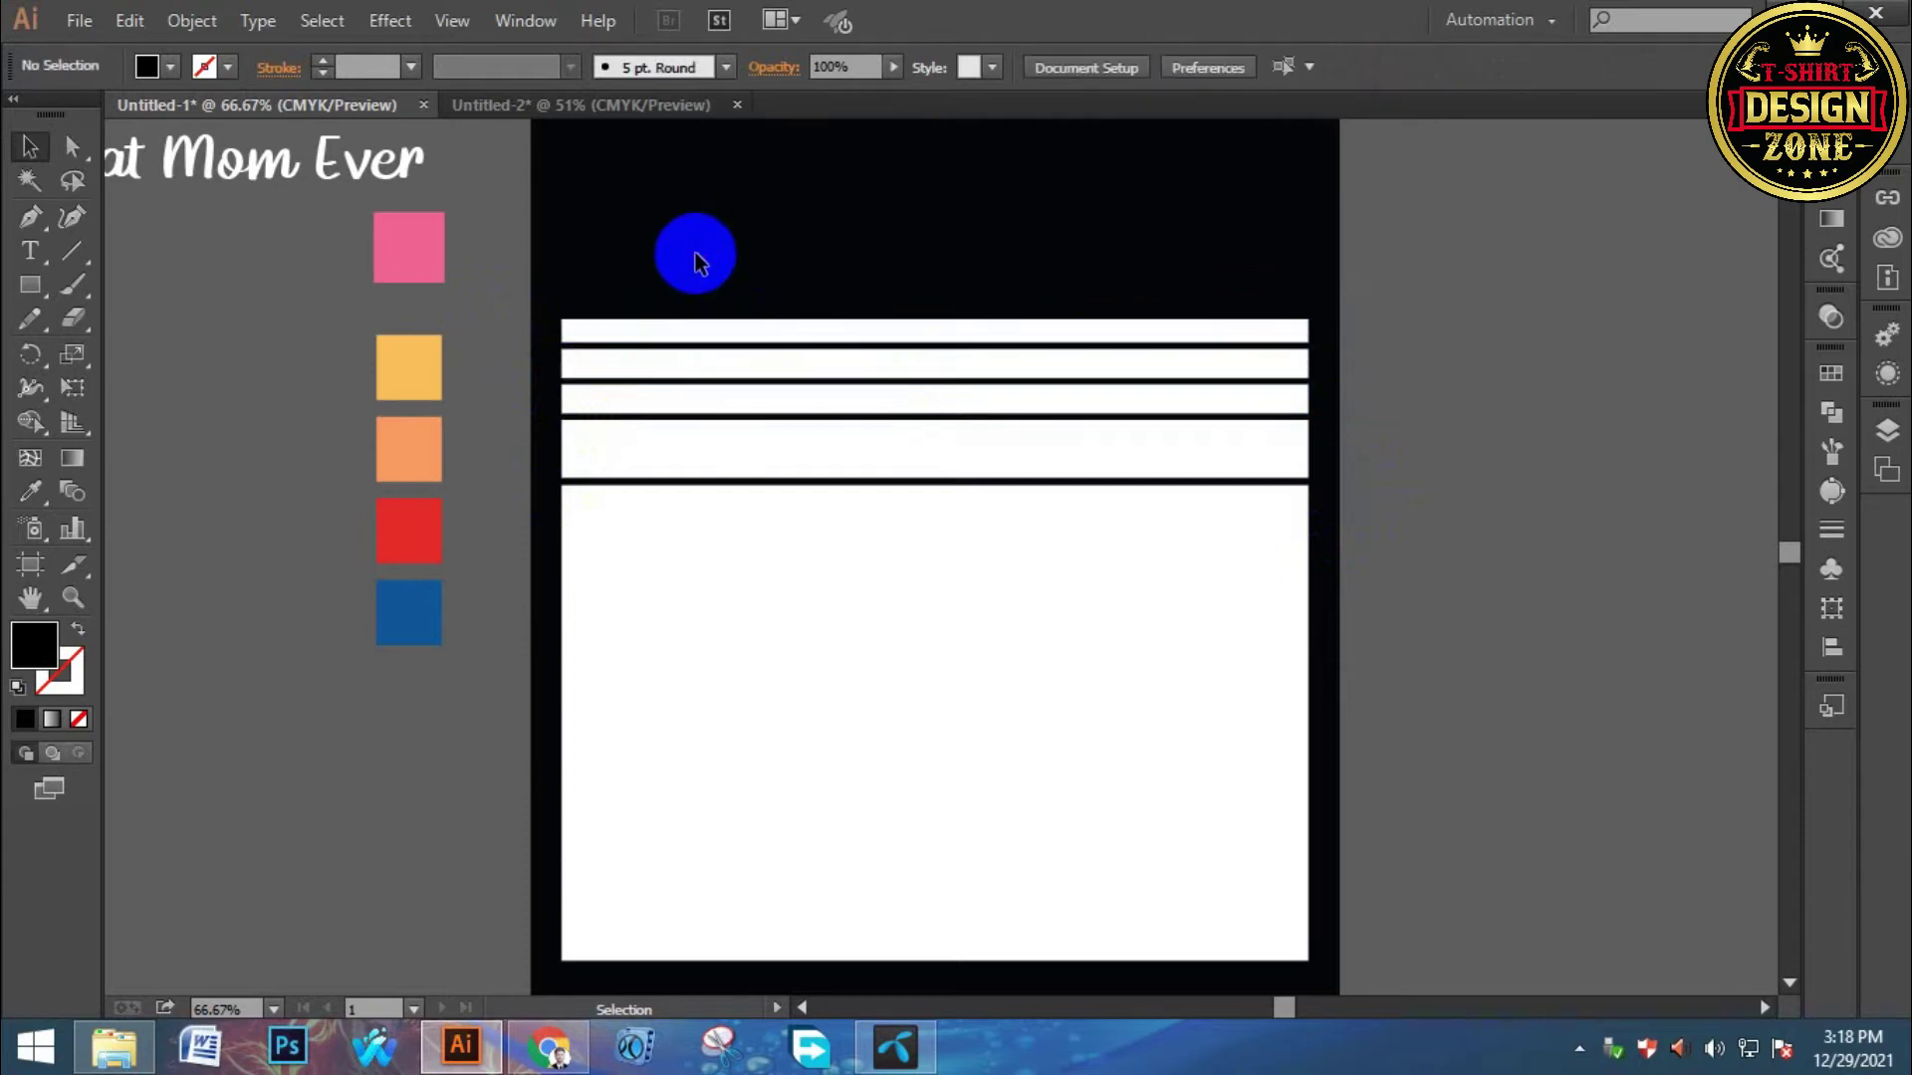
key(ctrl+minus)
key(ctrl+minus)
key(ctrl+0)
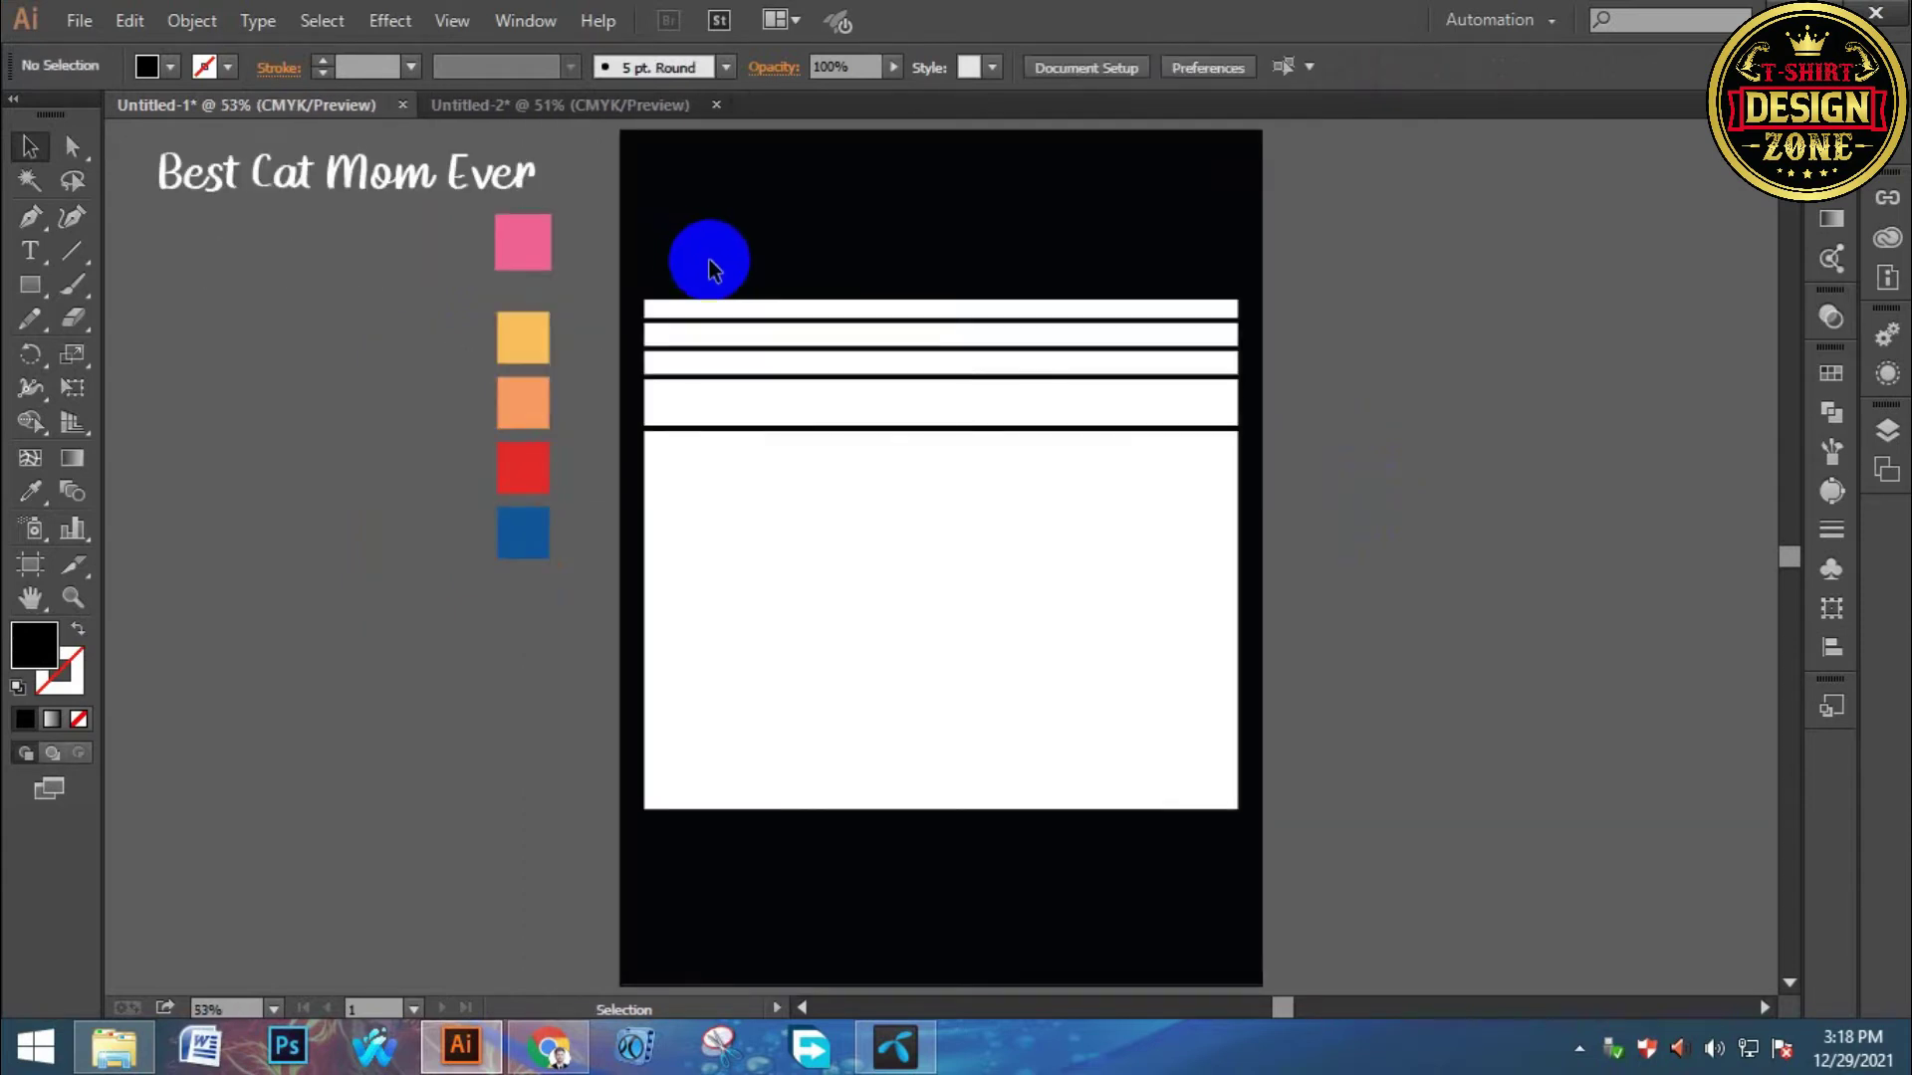
click(669, 284)
click(641, 376)
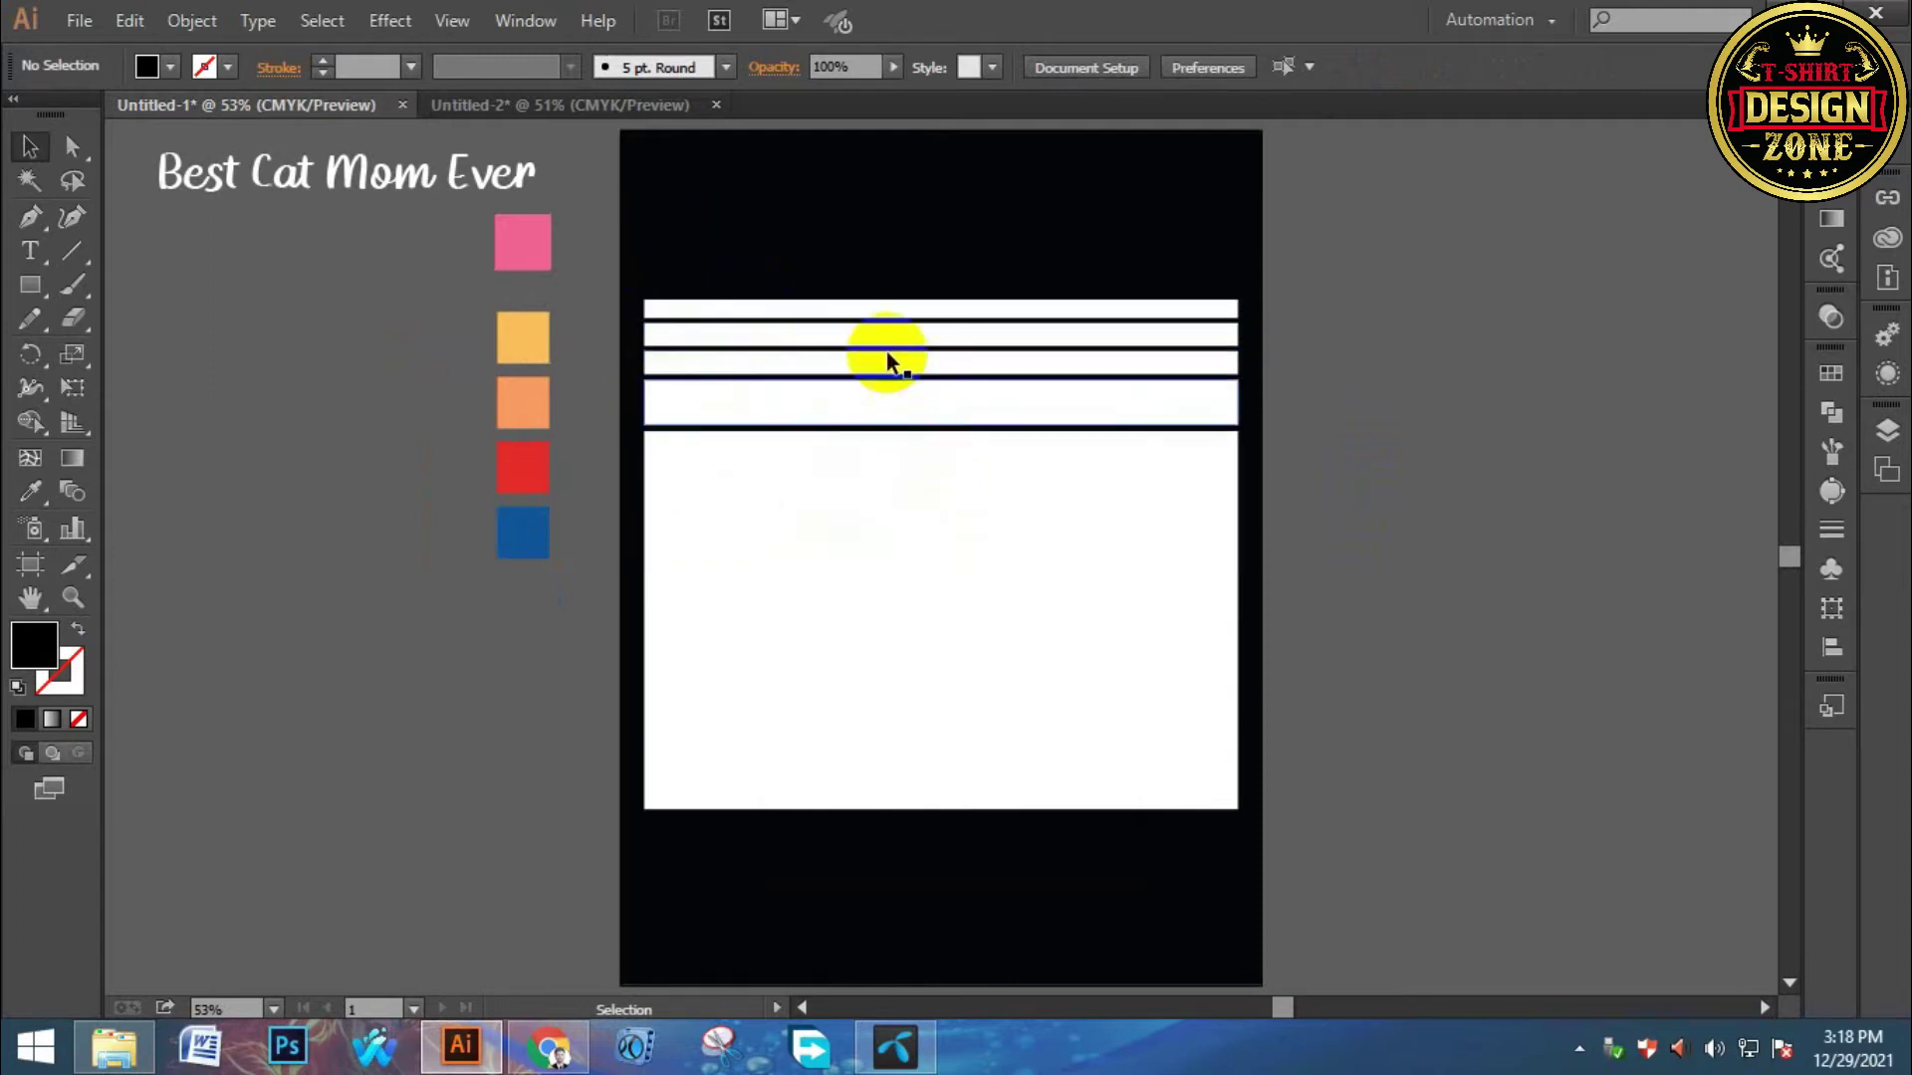
click(630, 209)
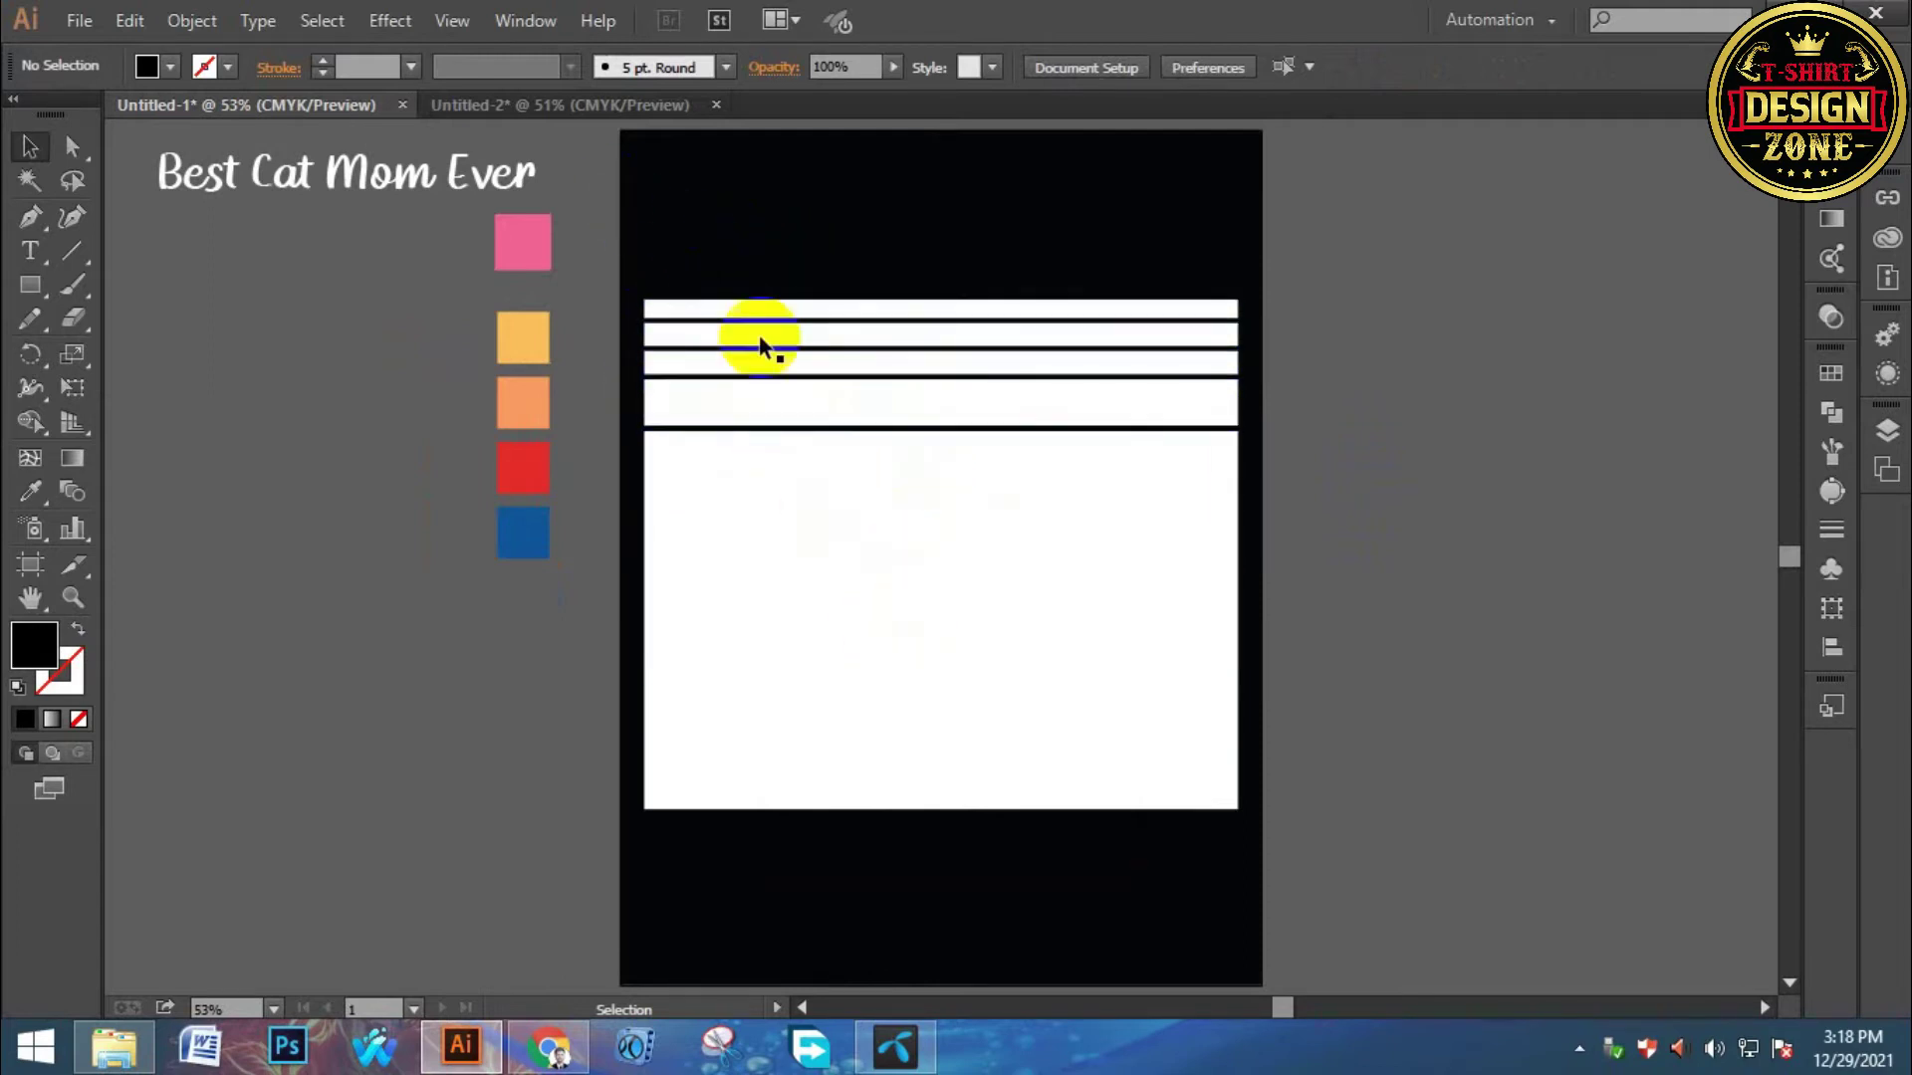
click(1207, 807)
click(1464, 392)
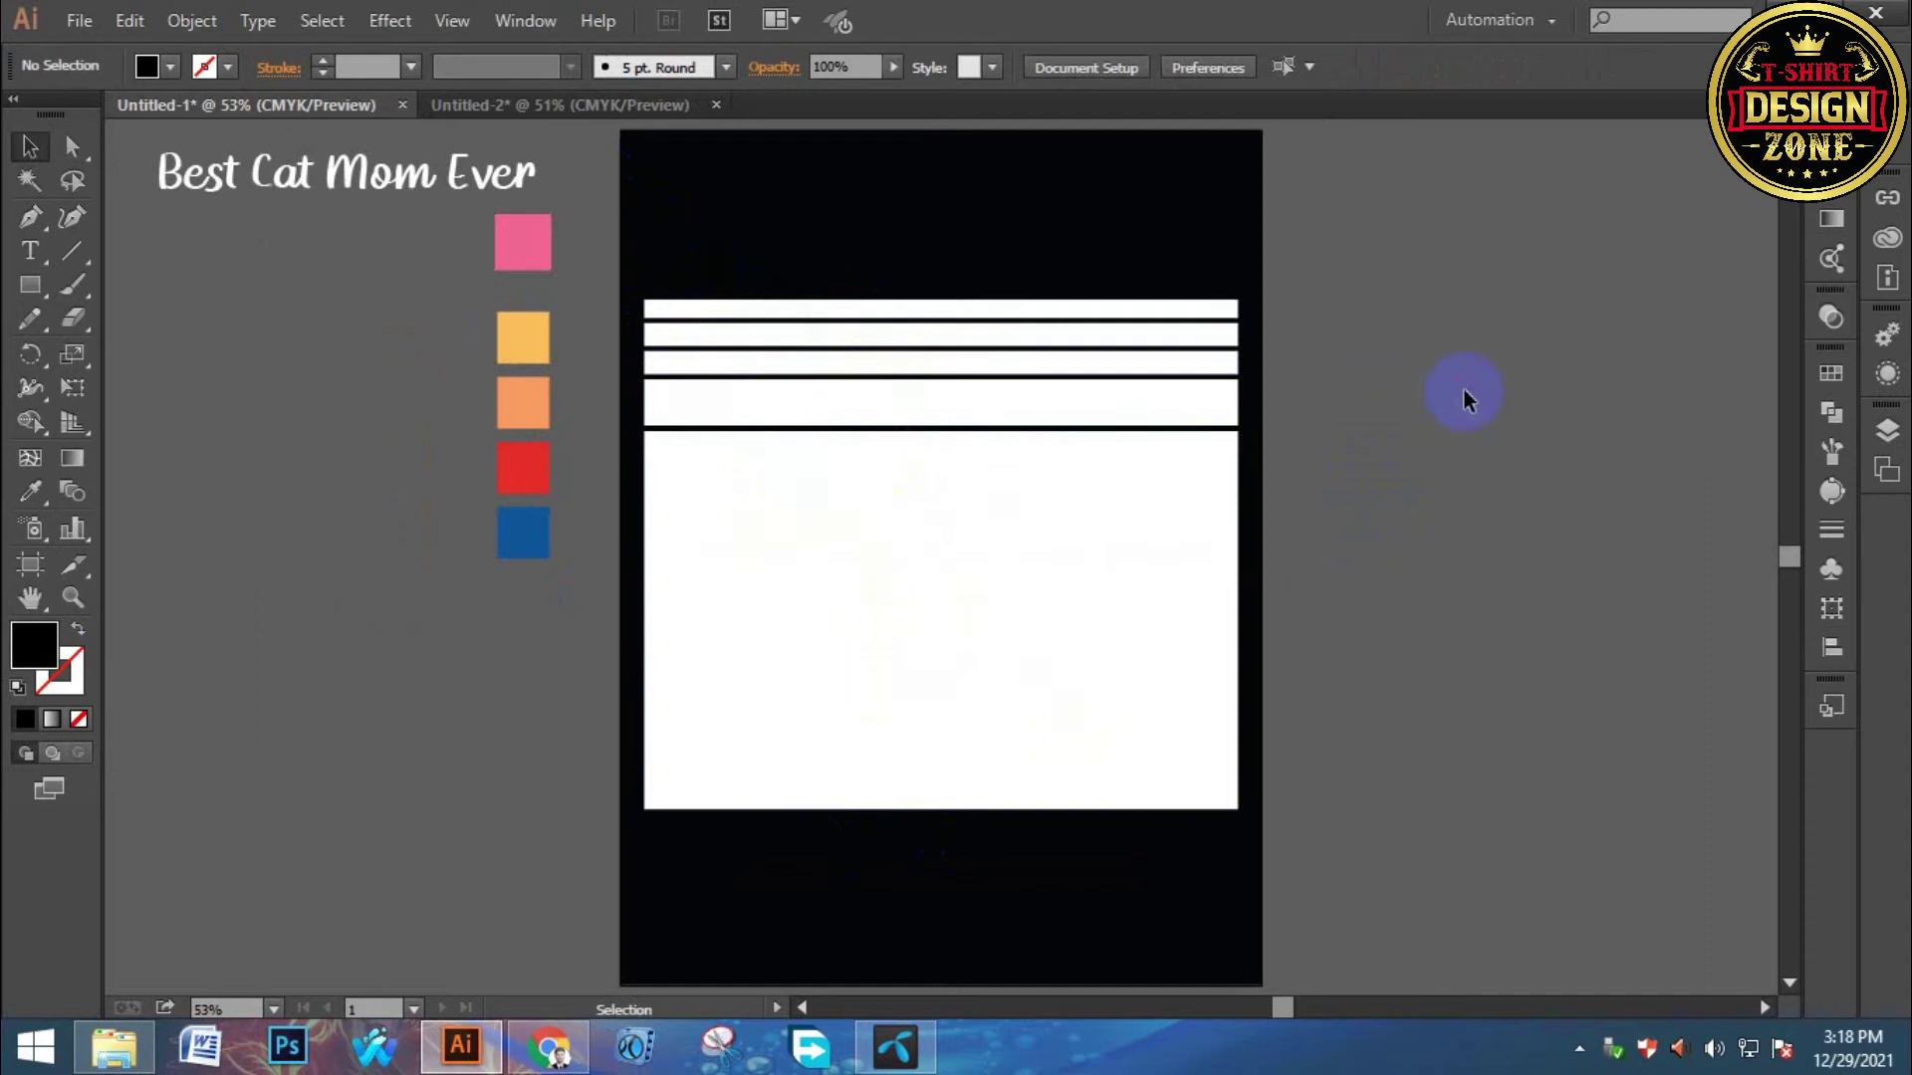
click(933, 320)
click(798, 222)
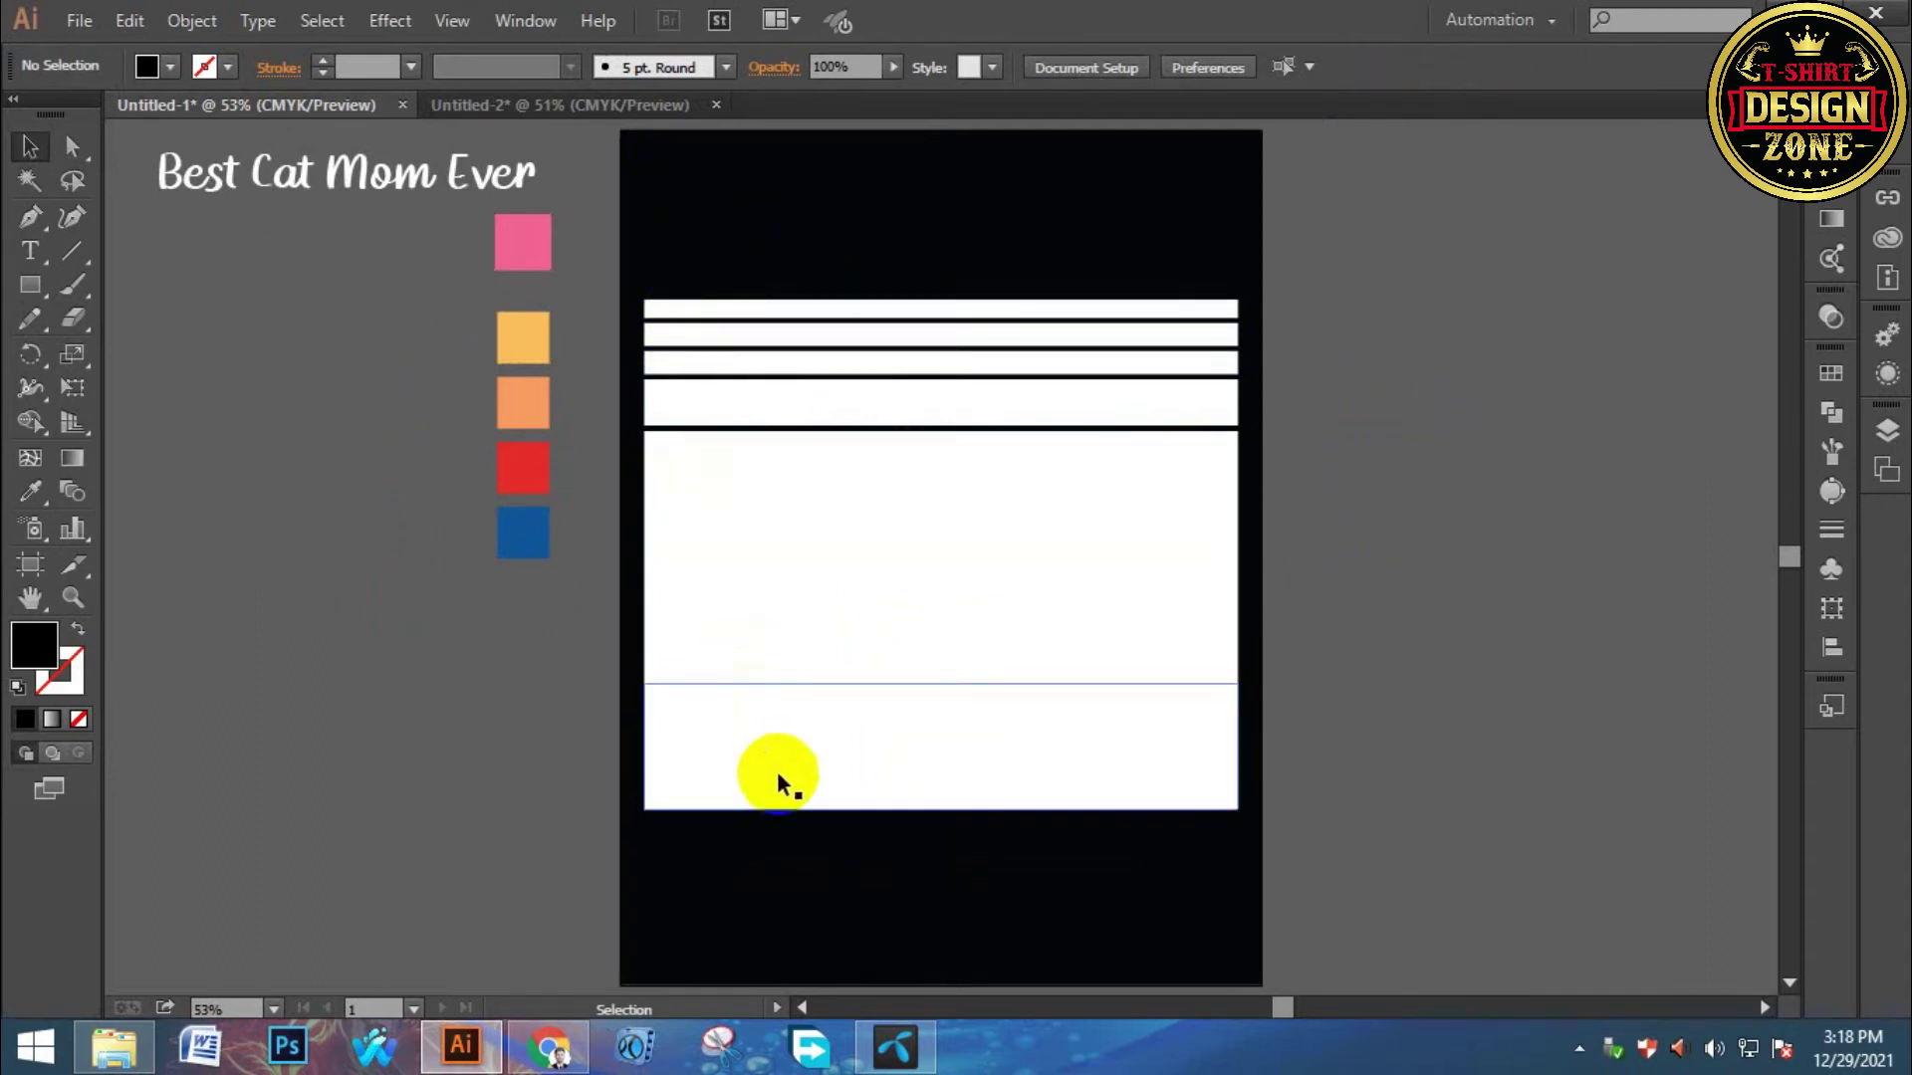
click(1424, 700)
drag(744, 236, 861, 415)
click(252, 302)
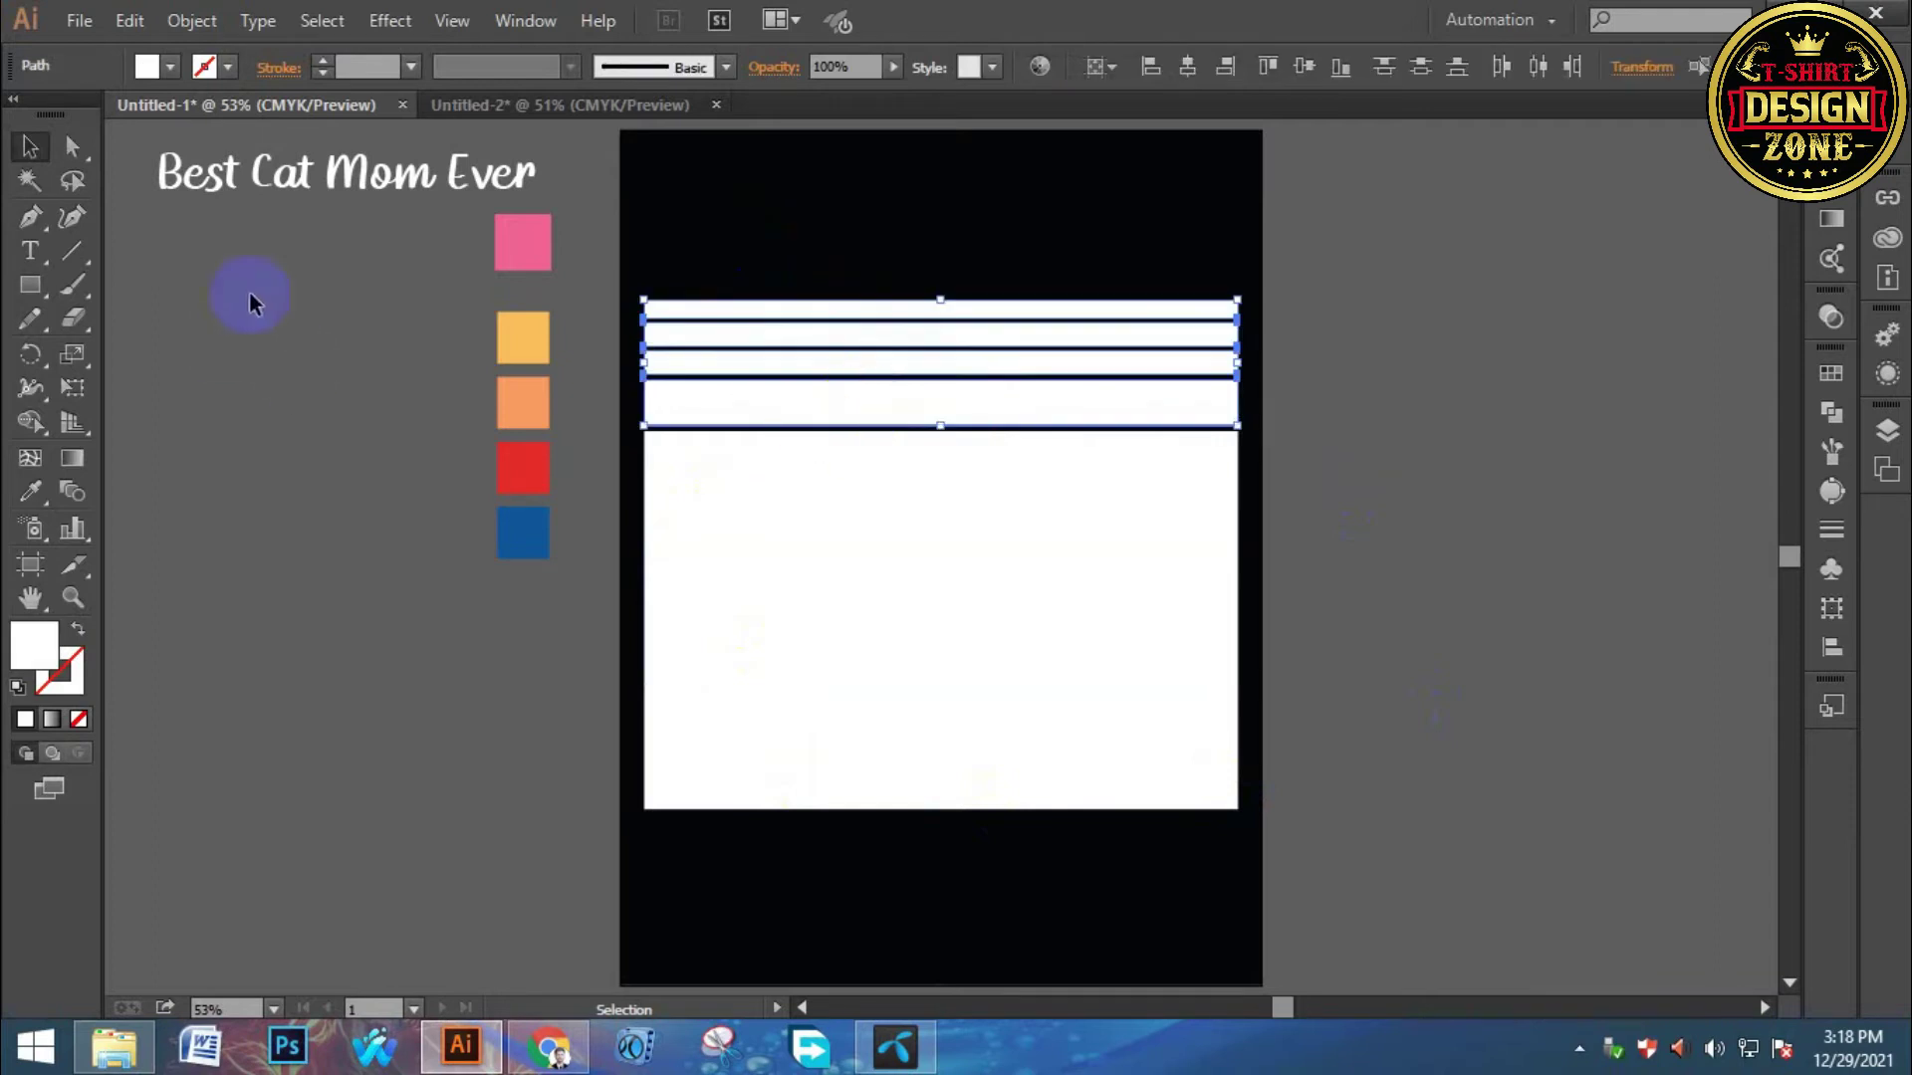
click(404, 311)
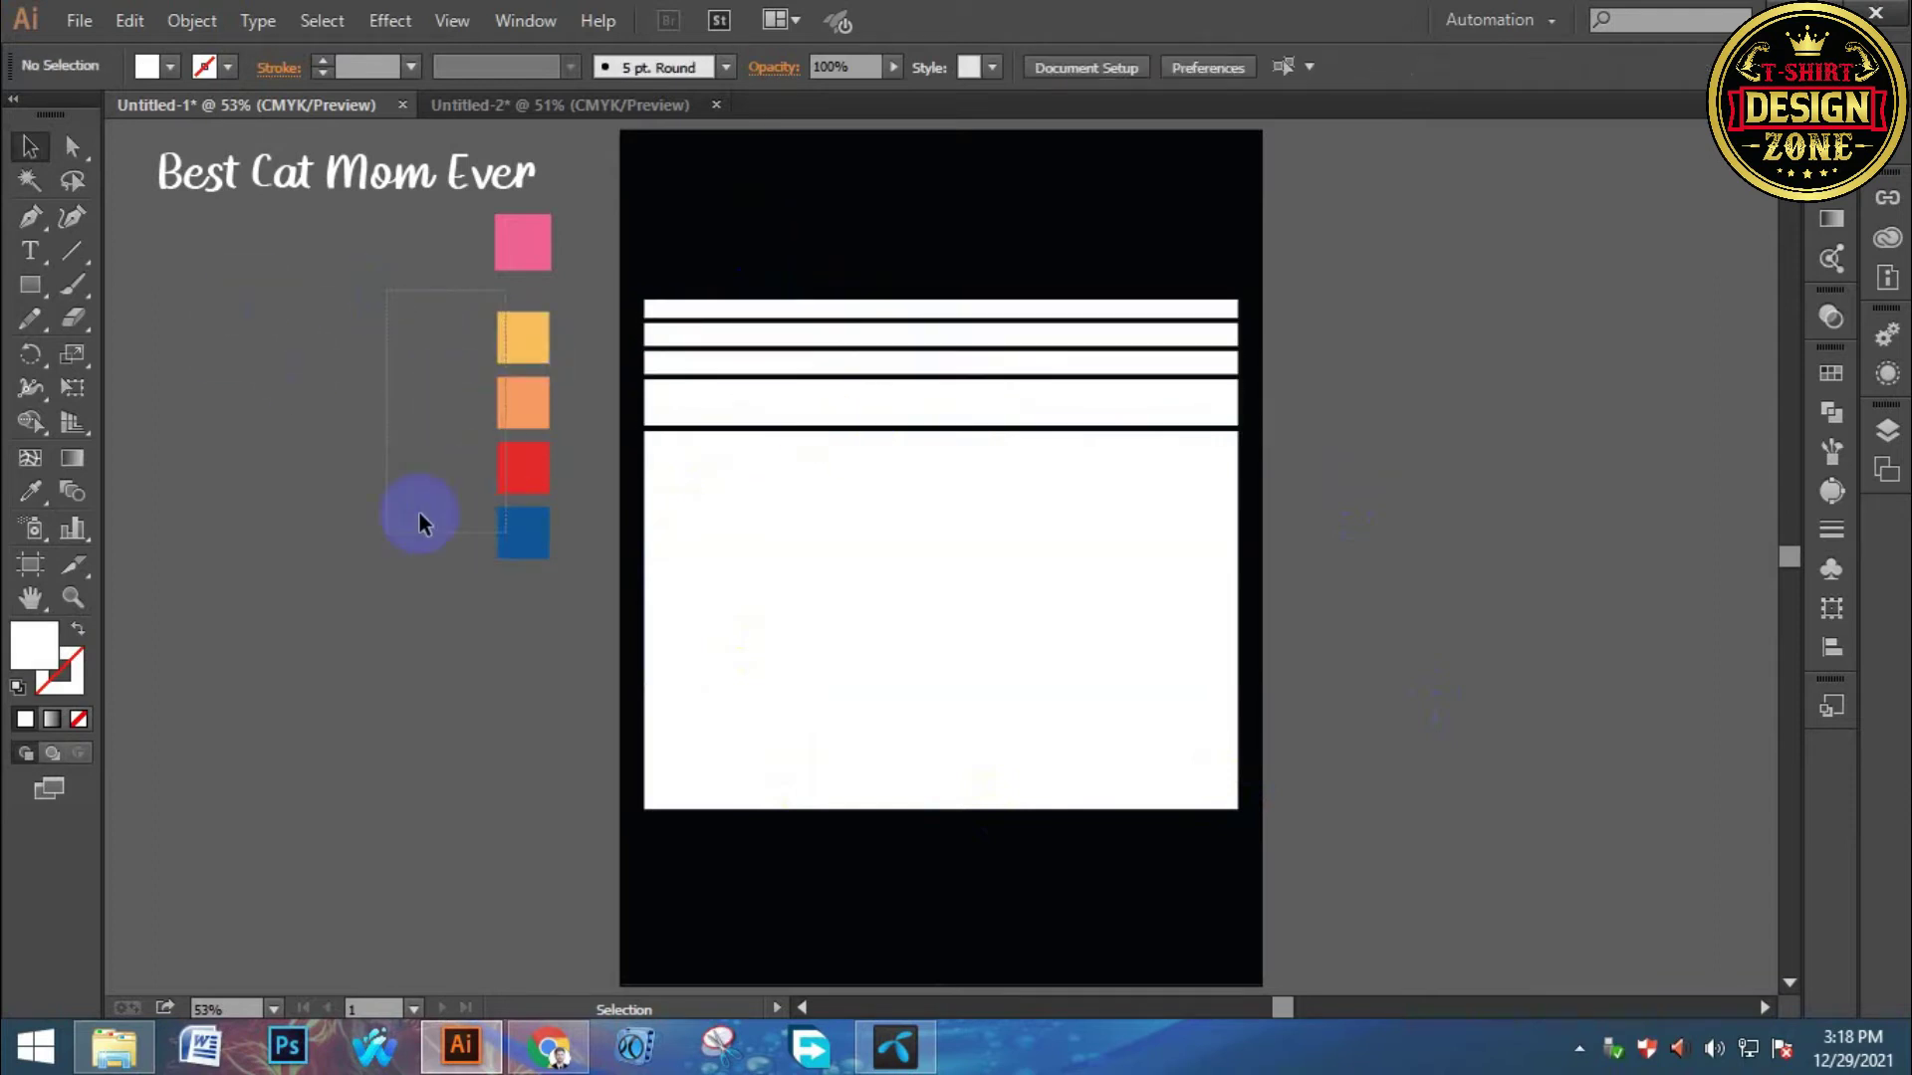
drag(418, 520, 418, 524)
click(264, 458)
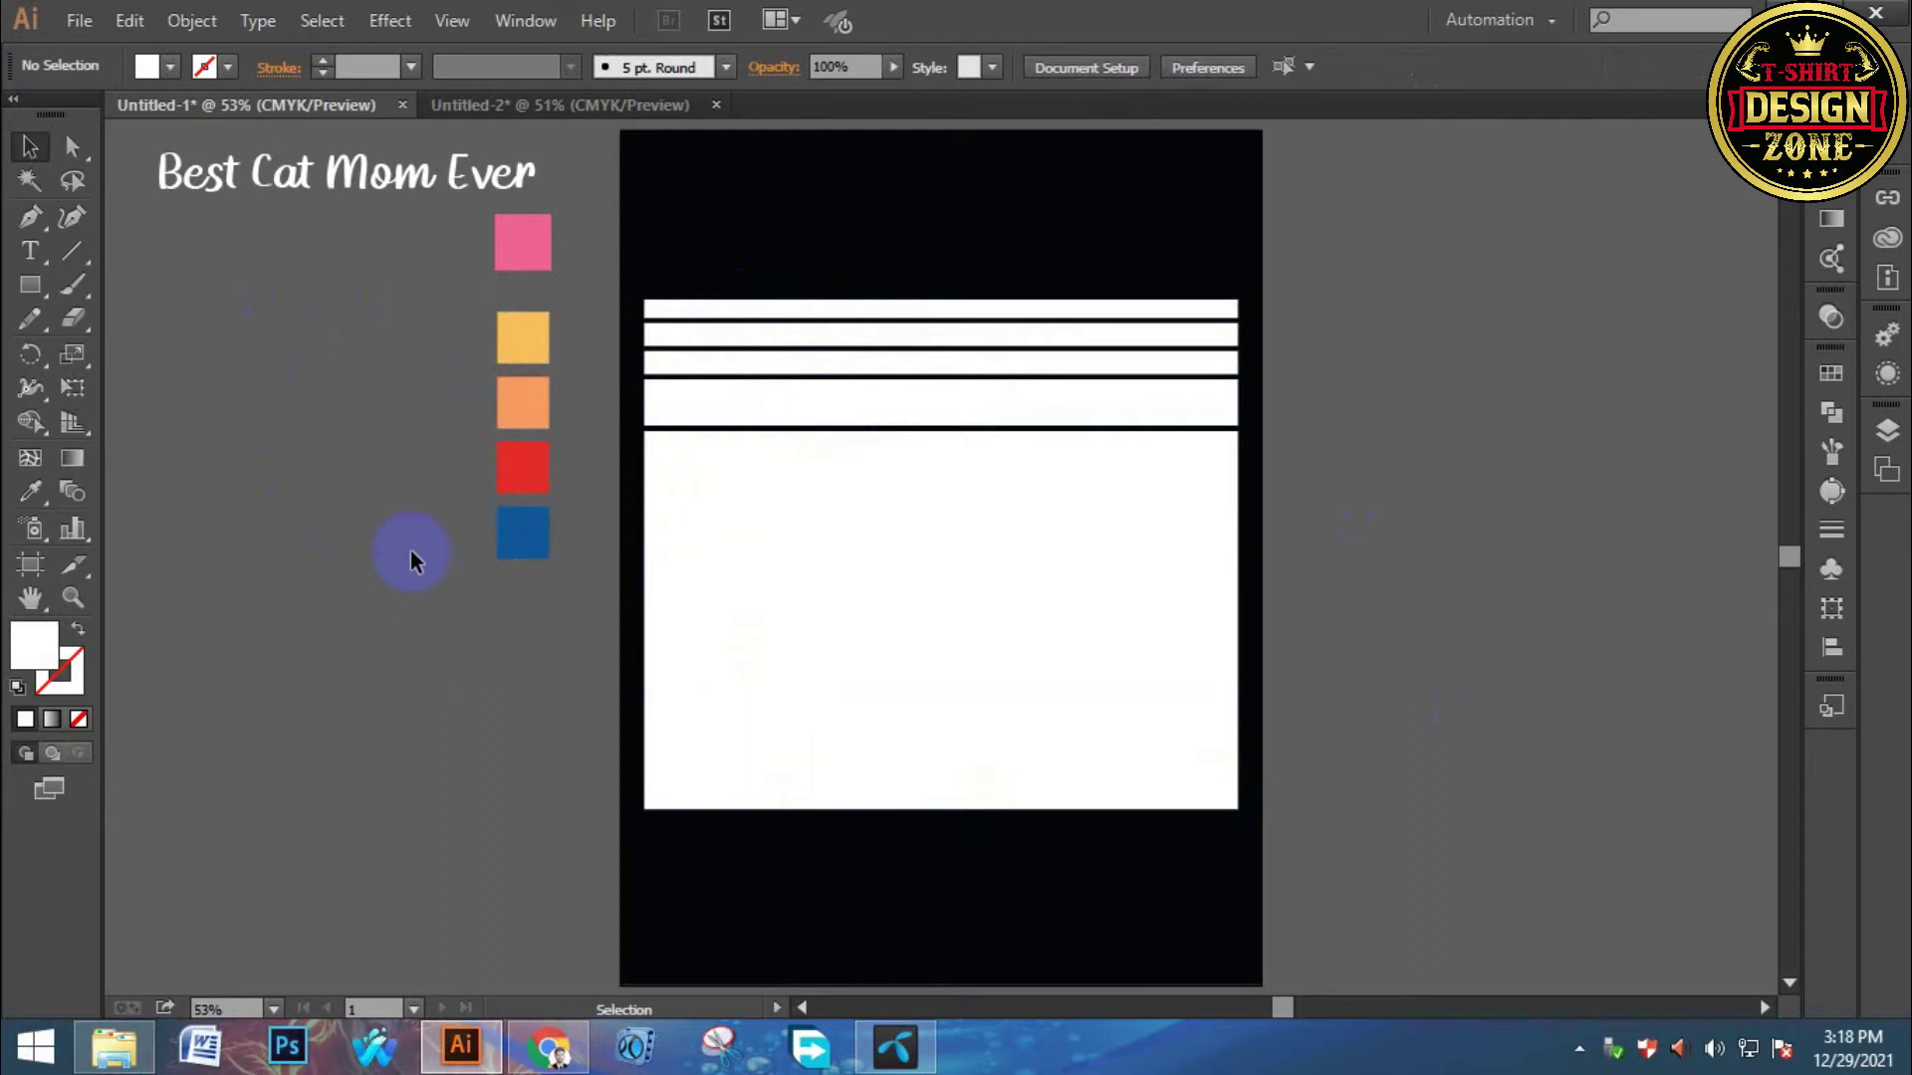
Switch to Chrome and search Google for "color shades" from the new tab.
click(555, 1063)
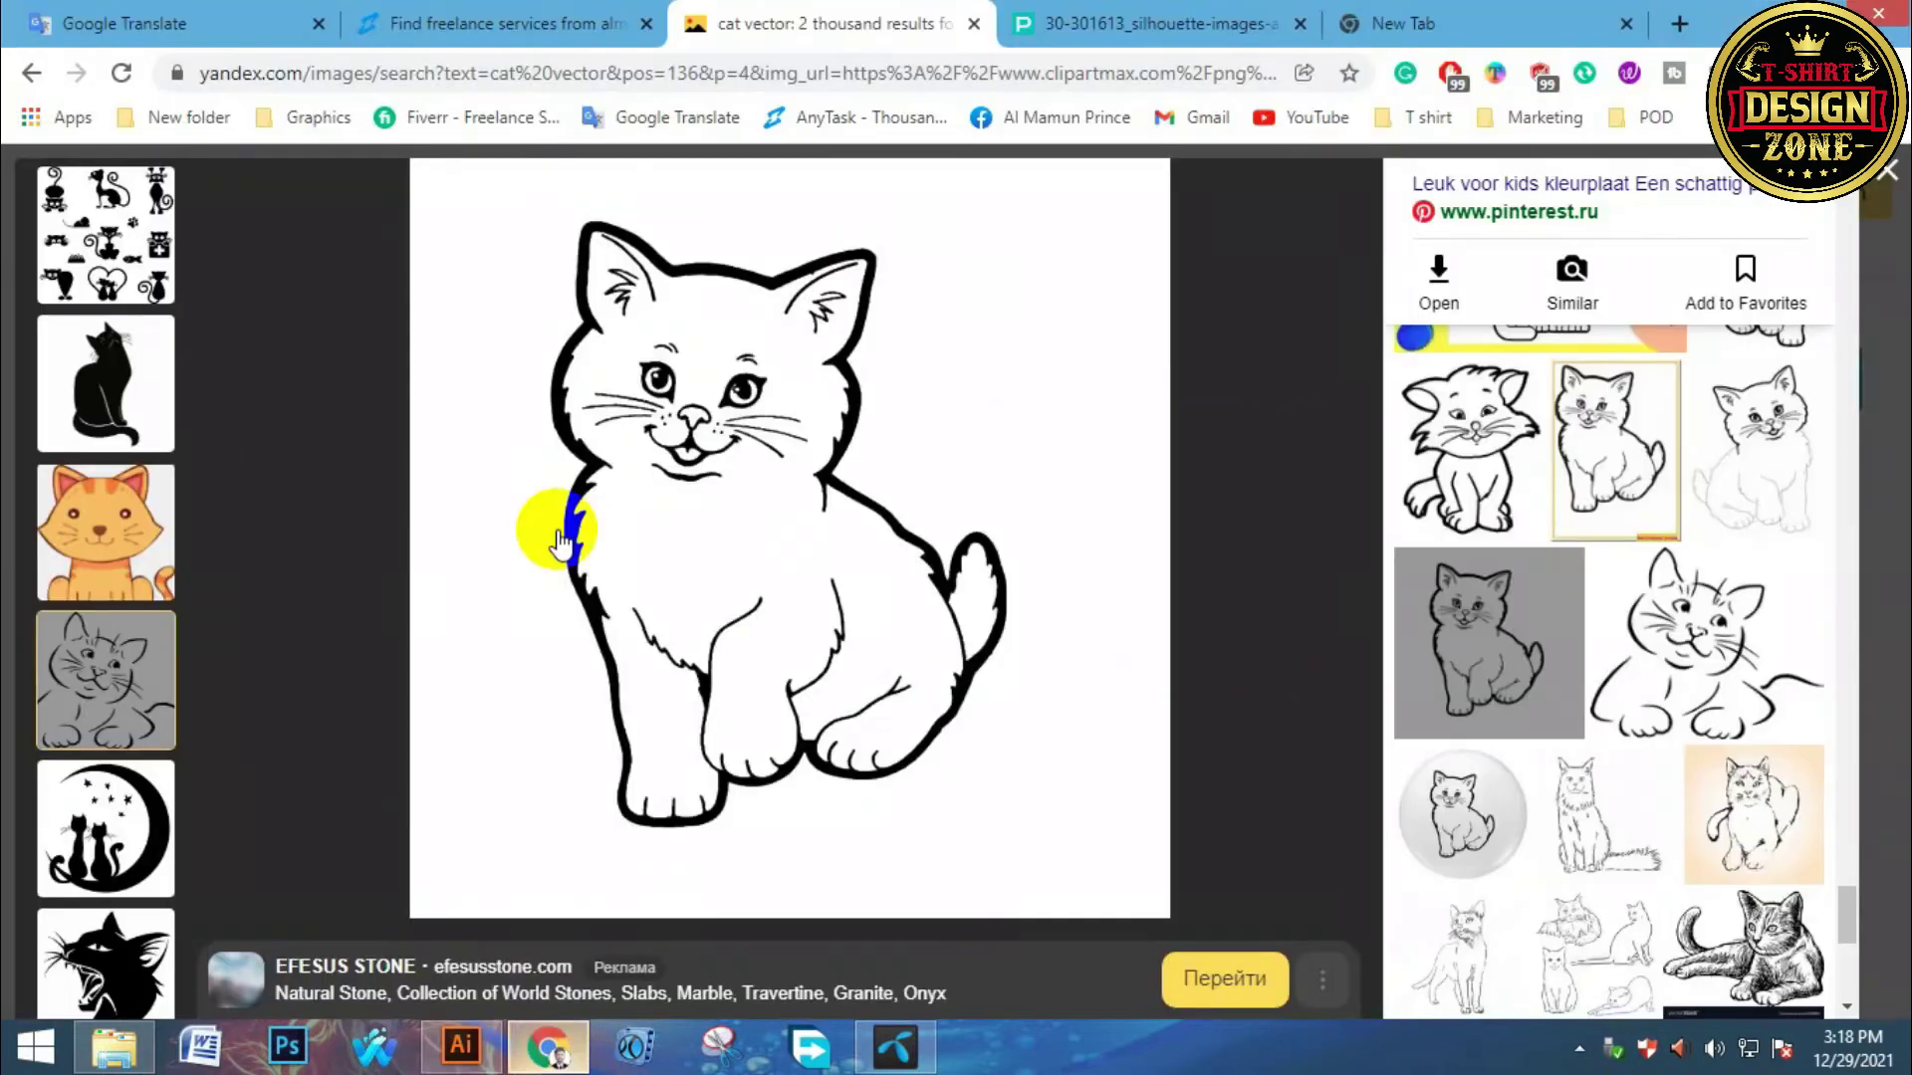
click(1454, 14)
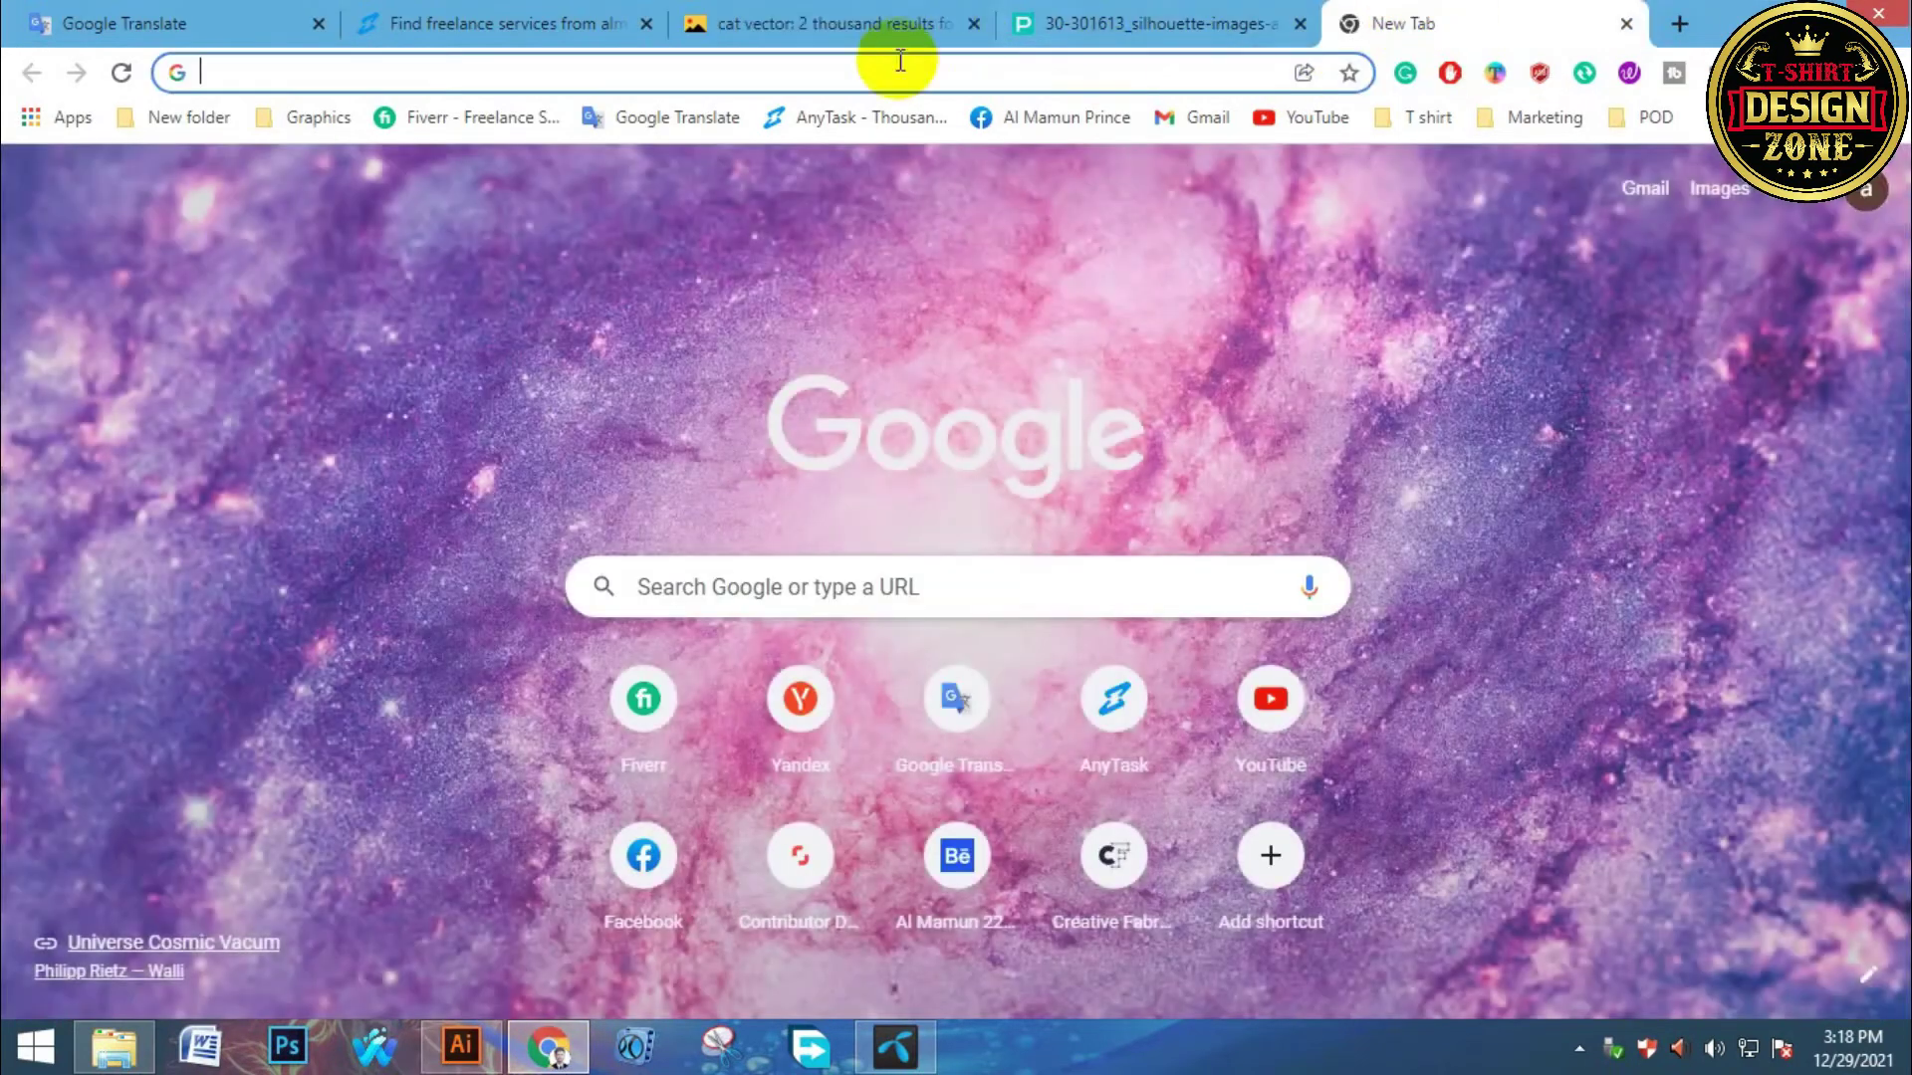
click(817, 70)
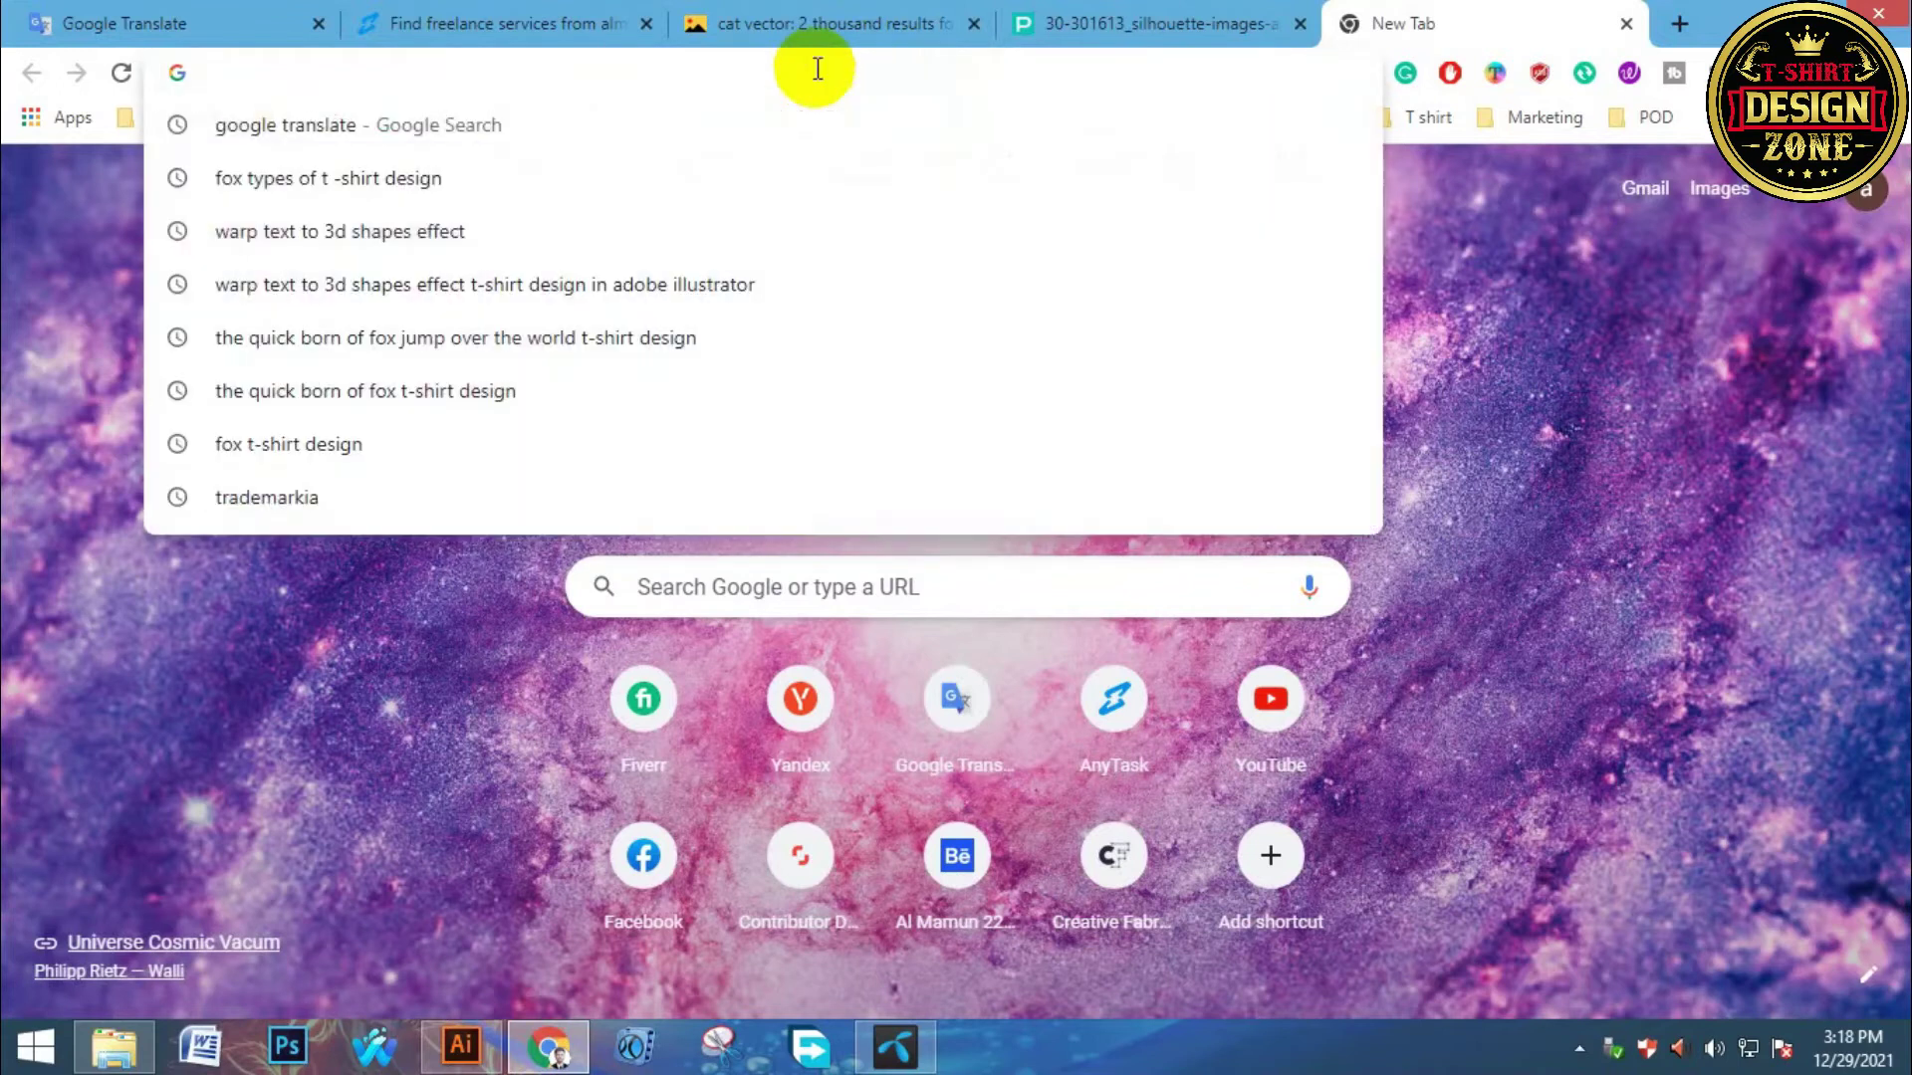
text(color)
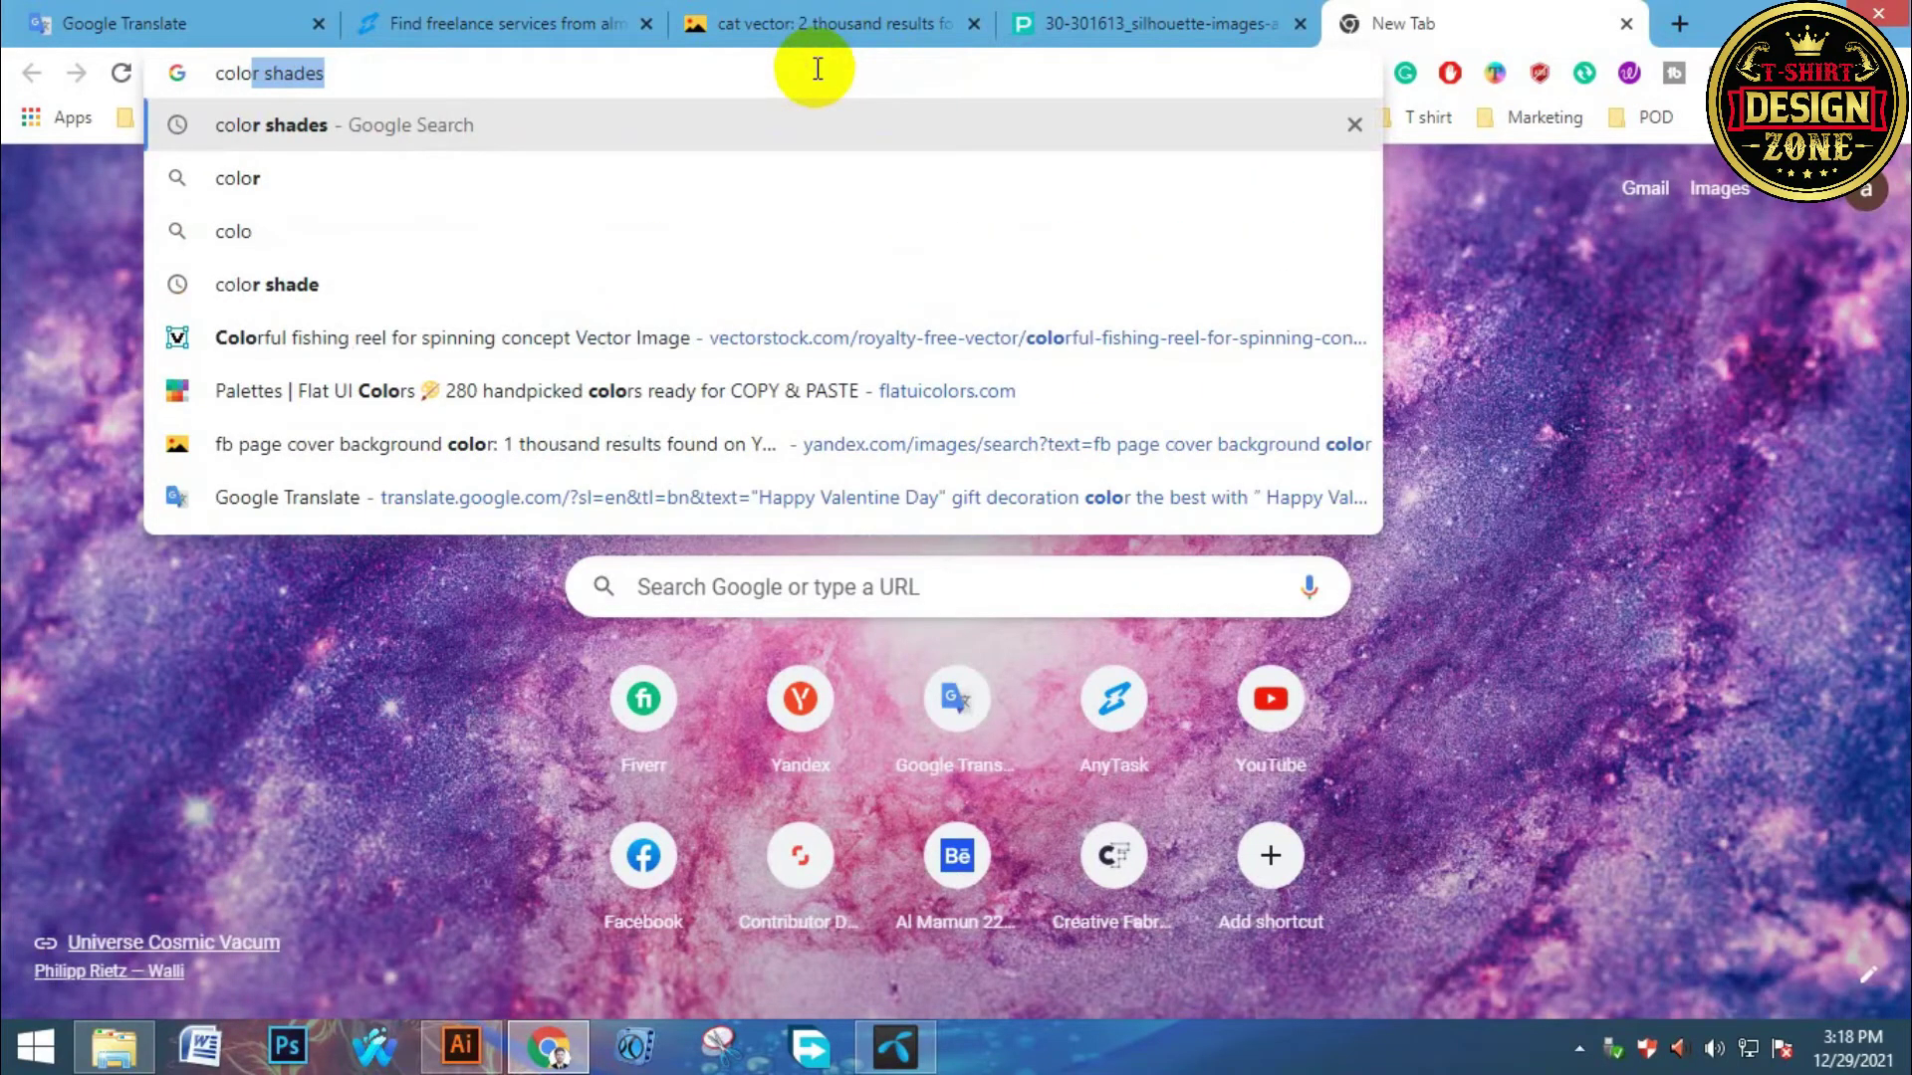
text(r s)
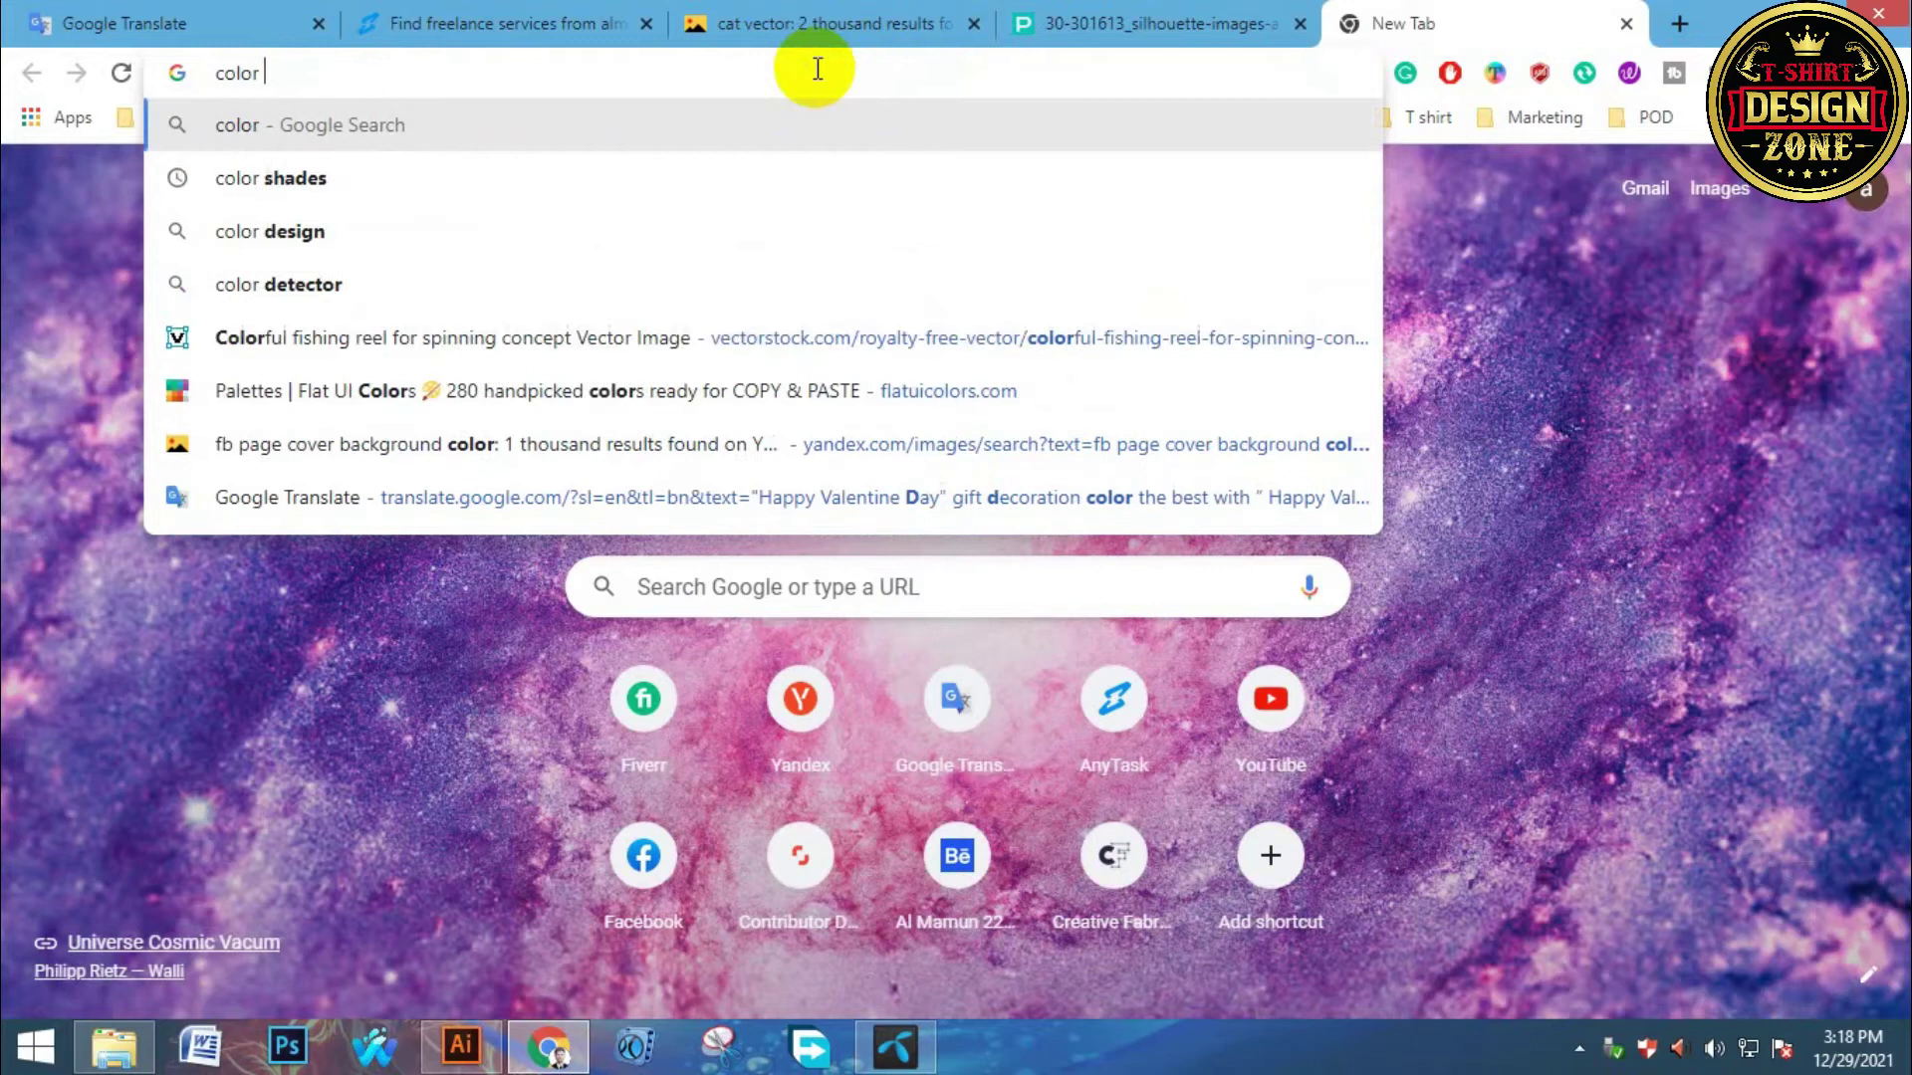
key(BackSpace)
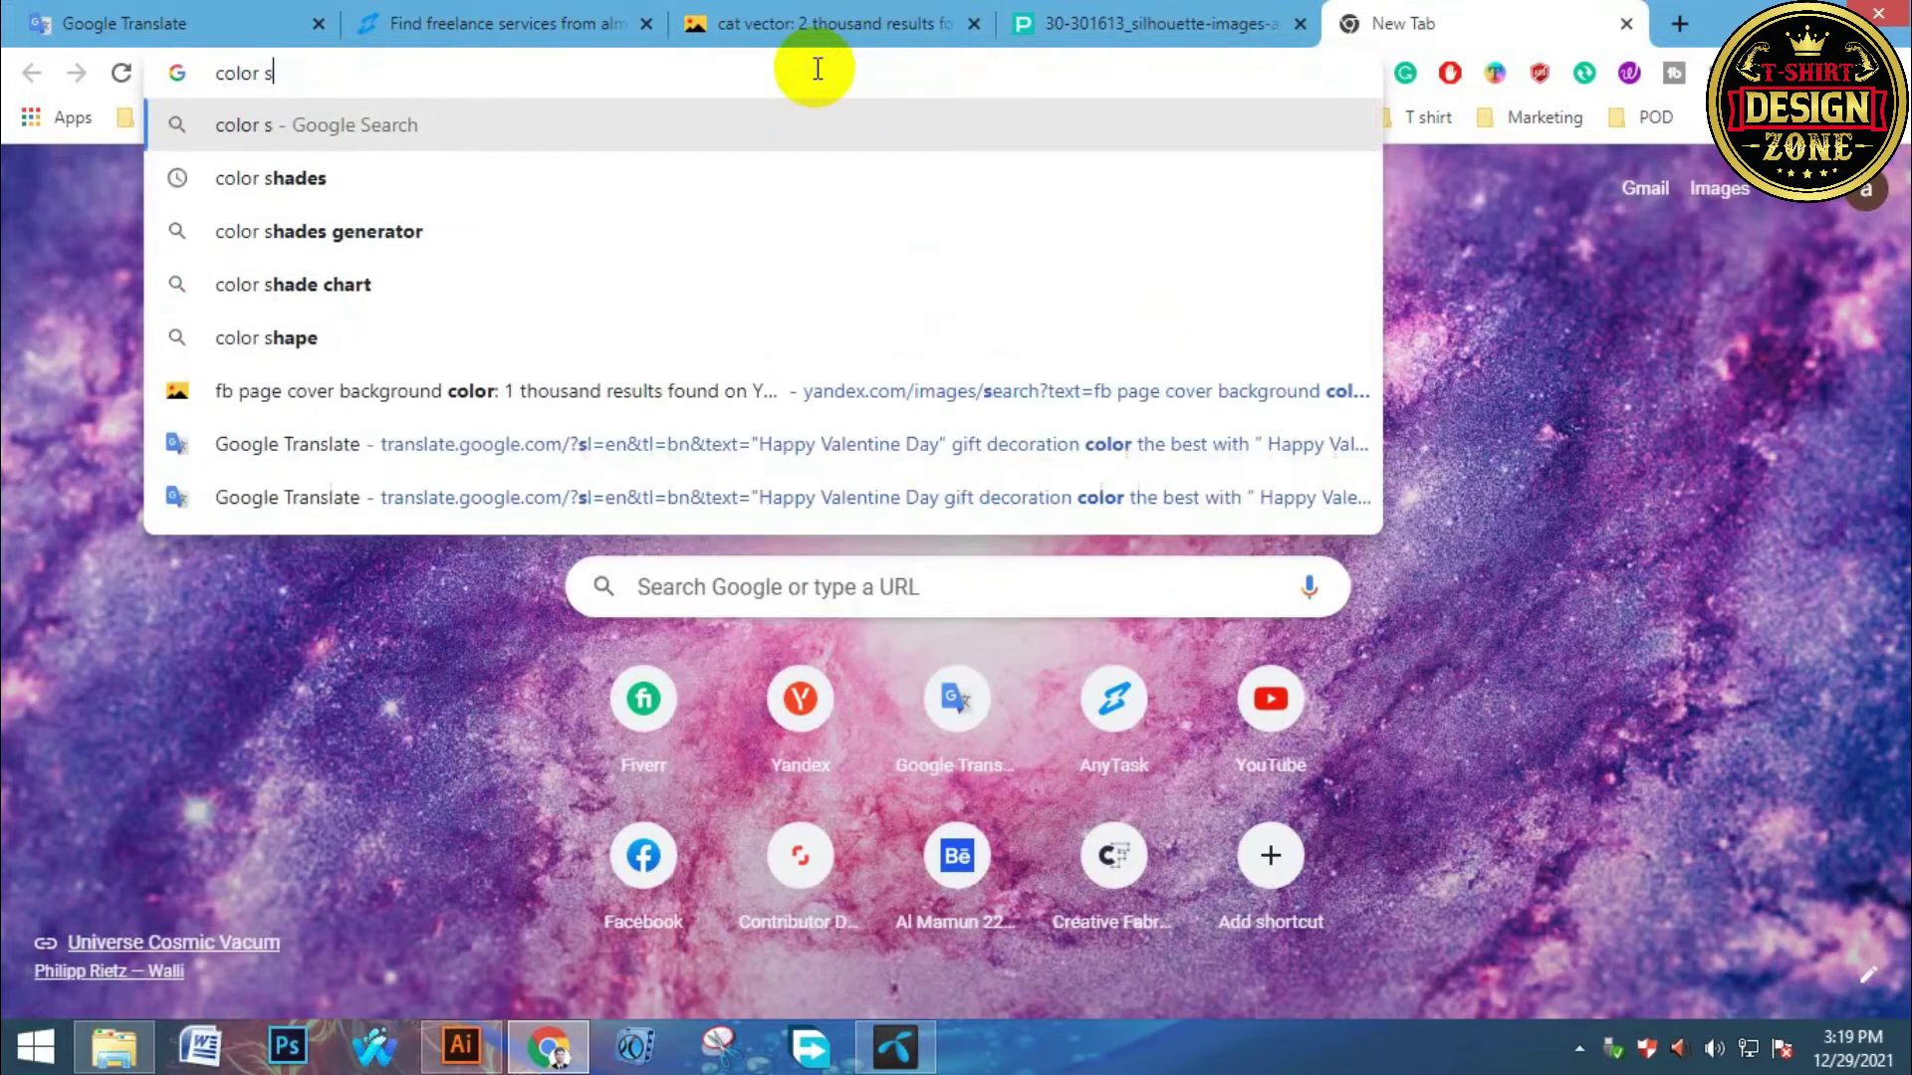
text(hades)
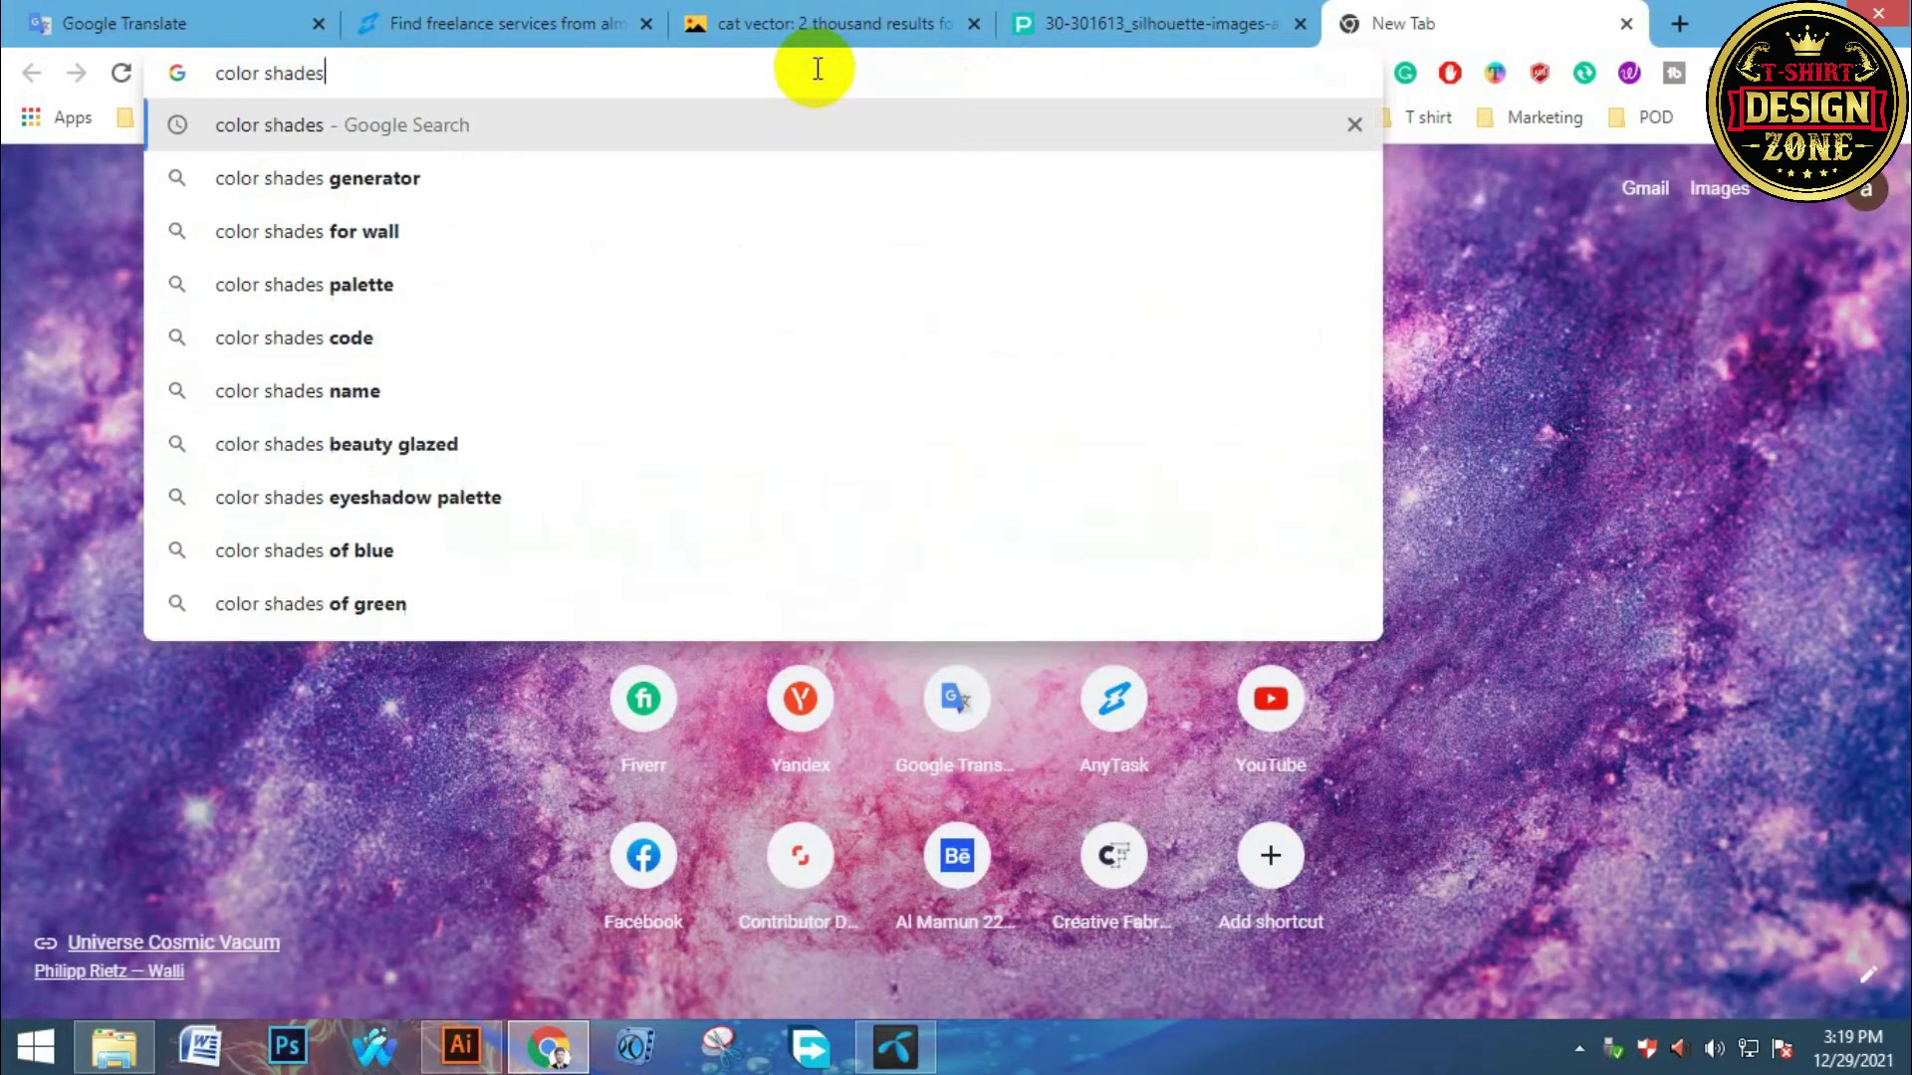
key(Return)
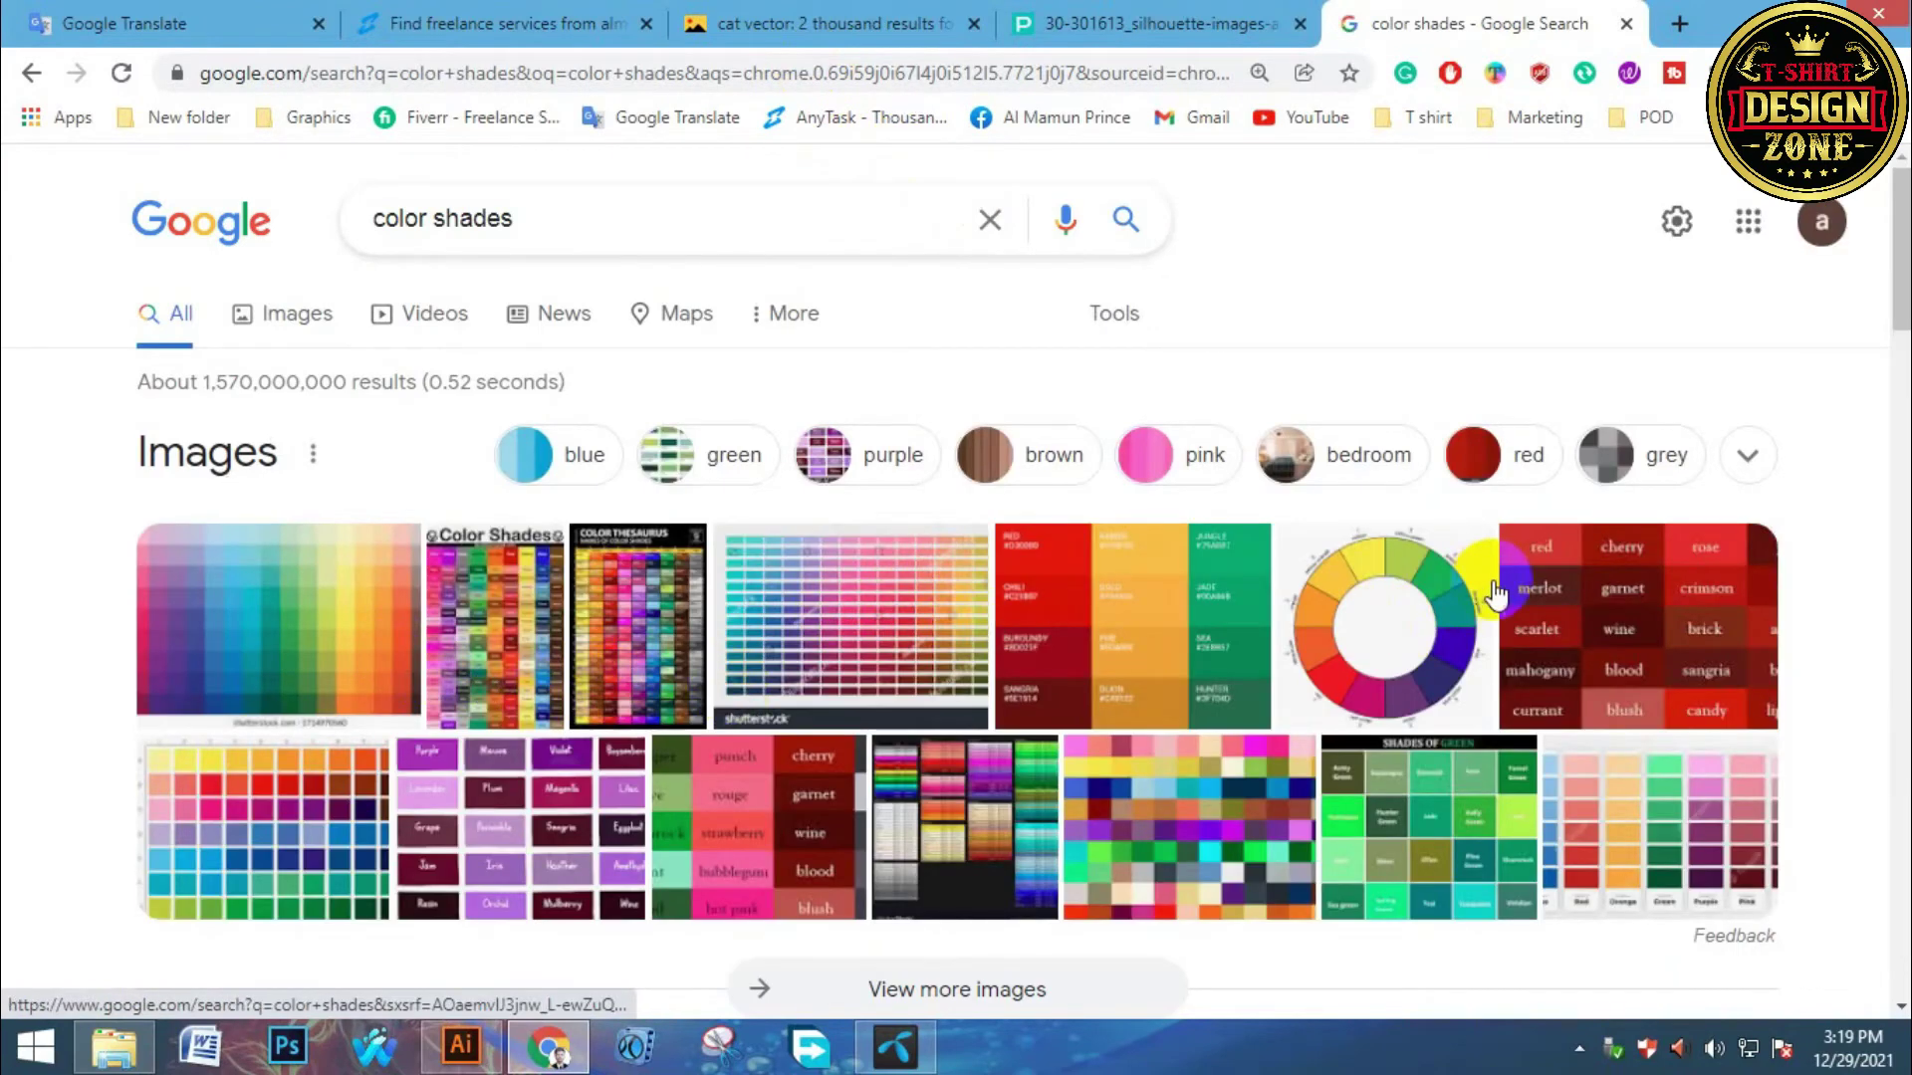
Open the image results for color shades and examine the palettes as color references.
scroll(491, 564, down, 3)
scroll(610, 618, up, 3)
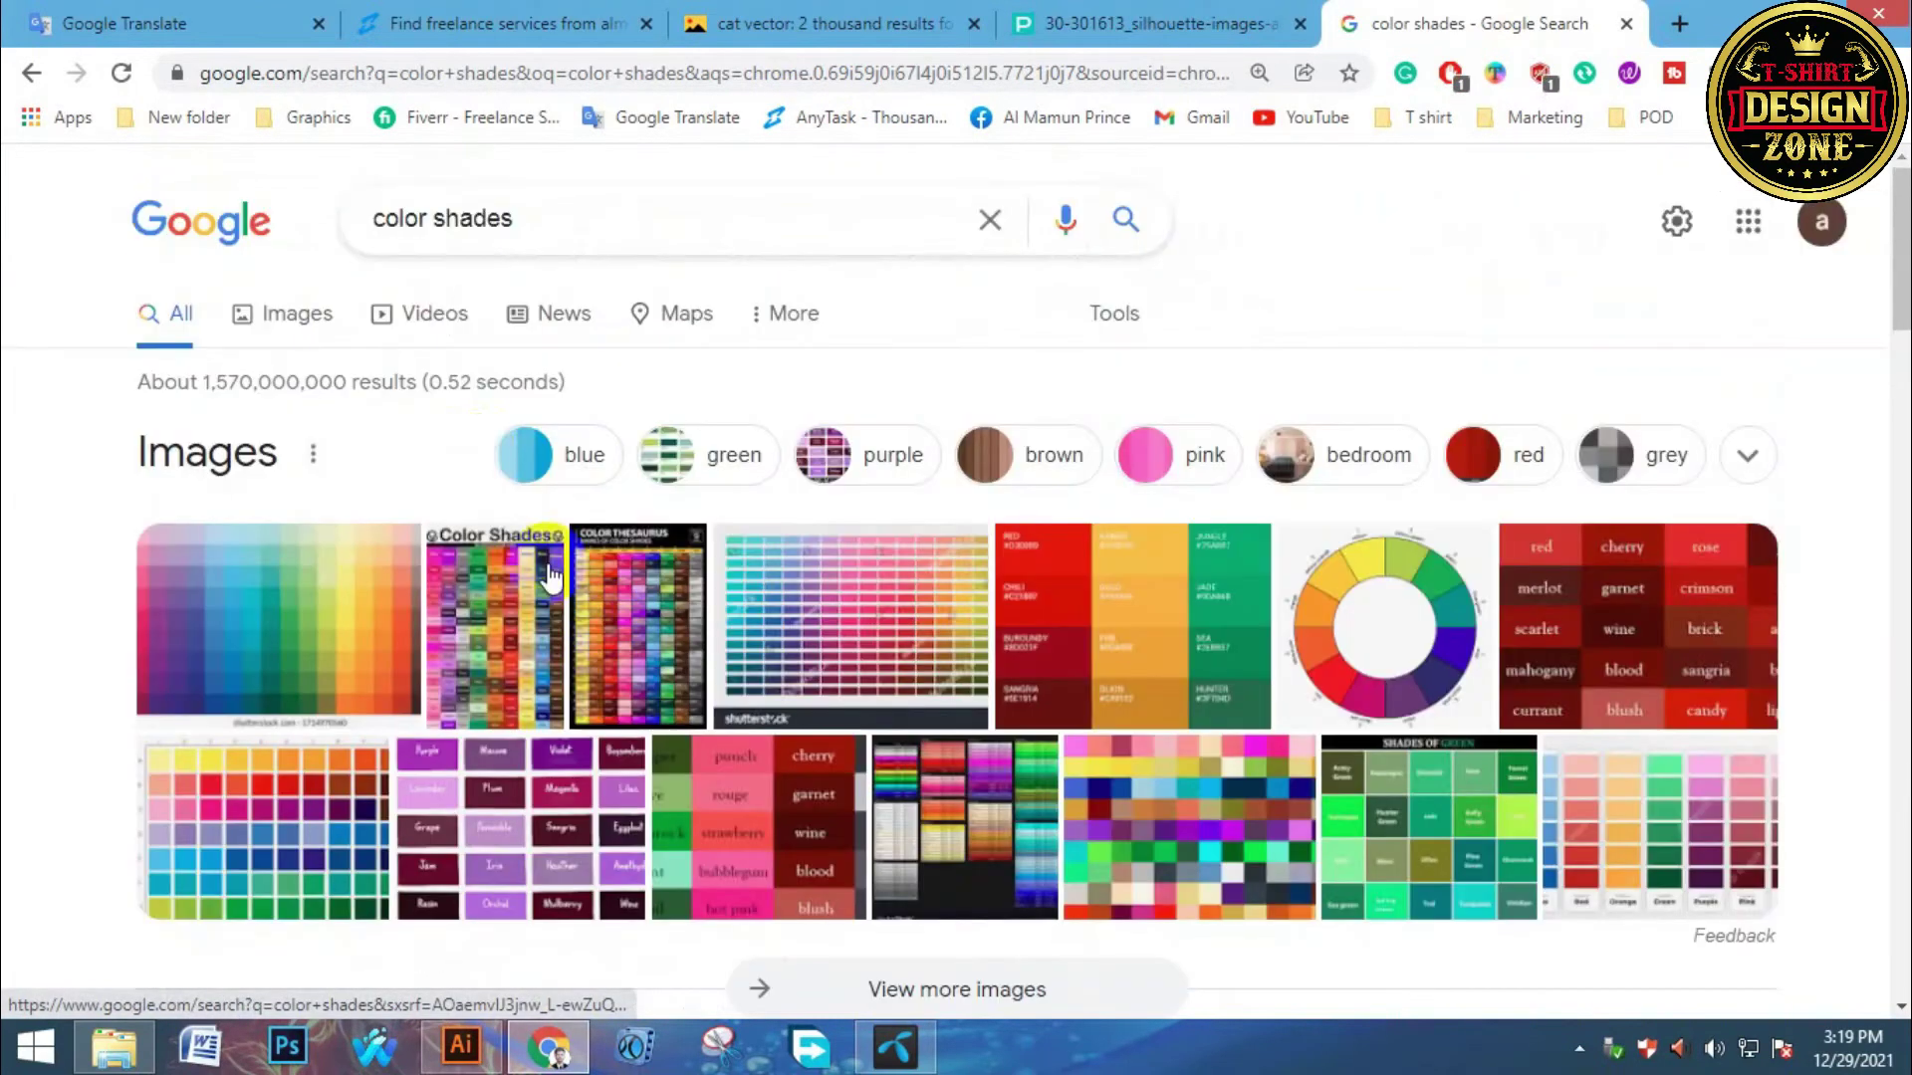
click(284, 314)
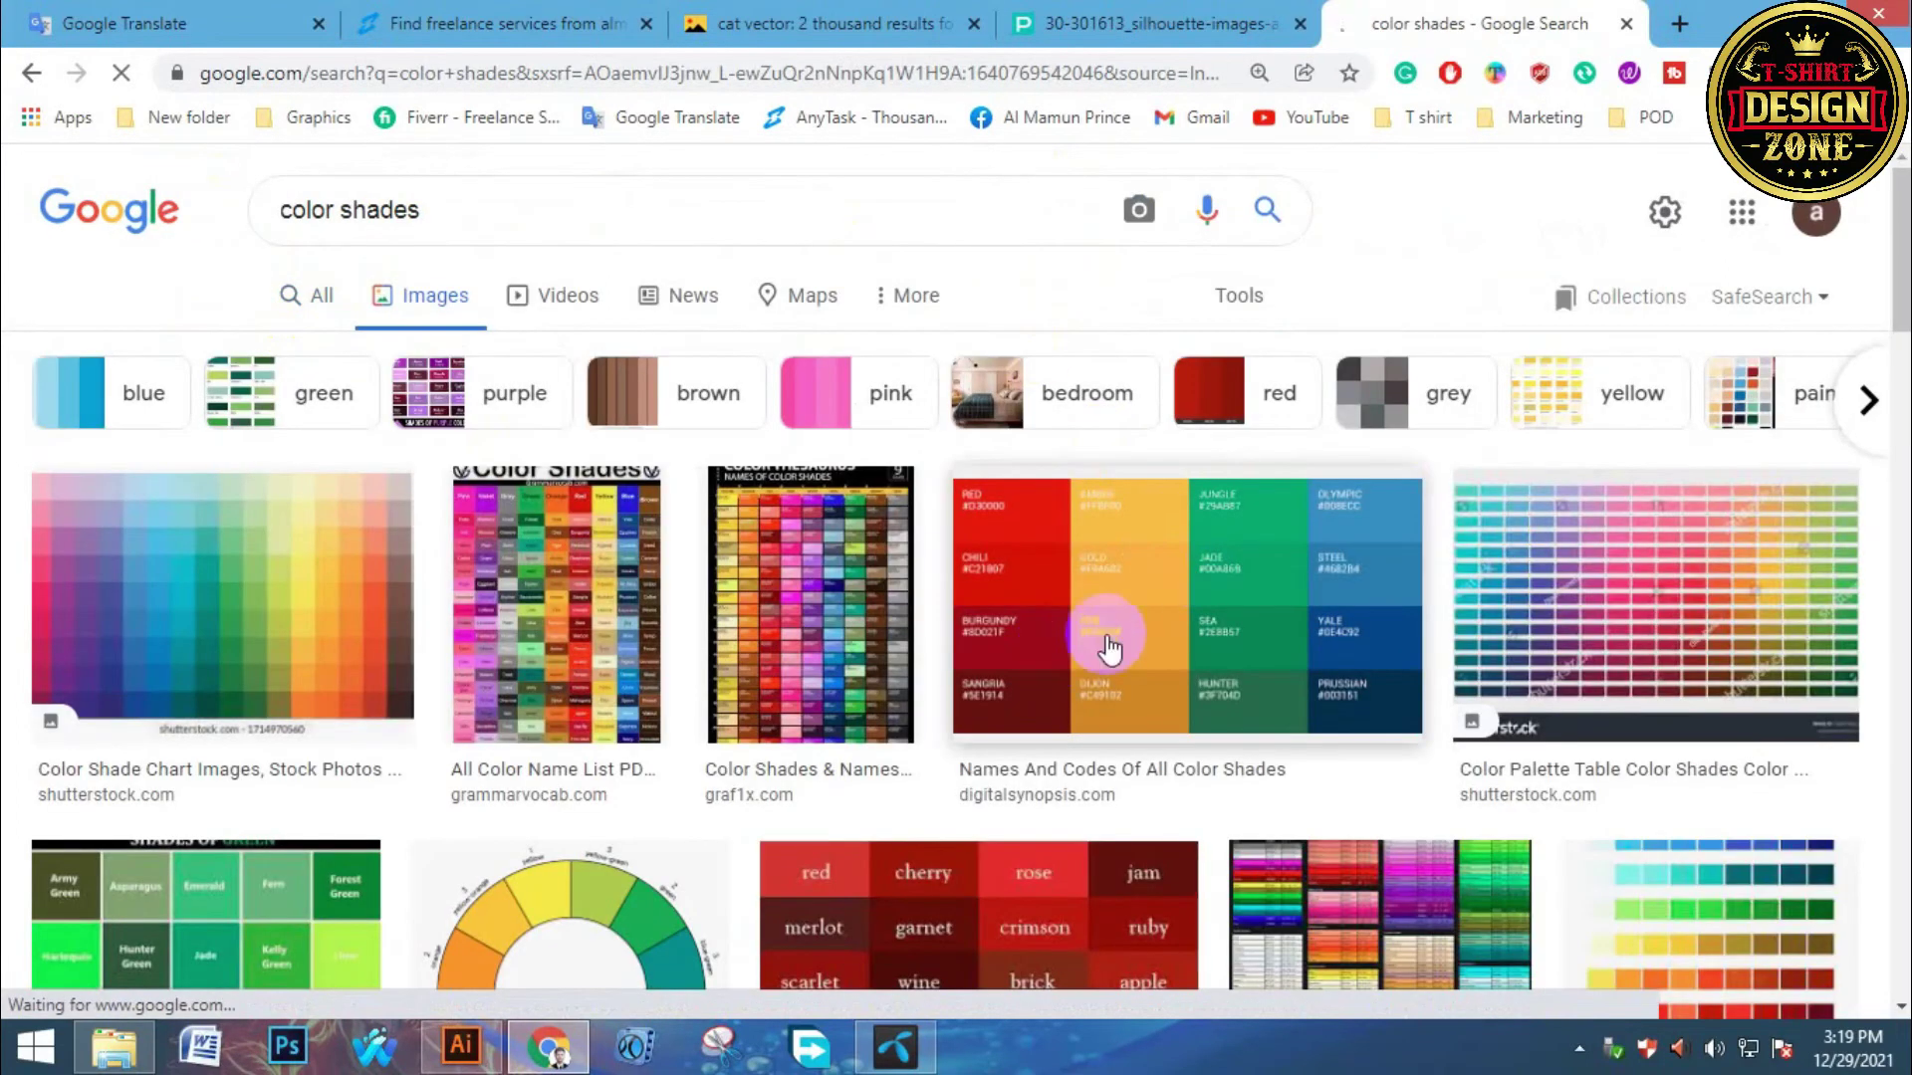
scroll(982, 768, down, 3)
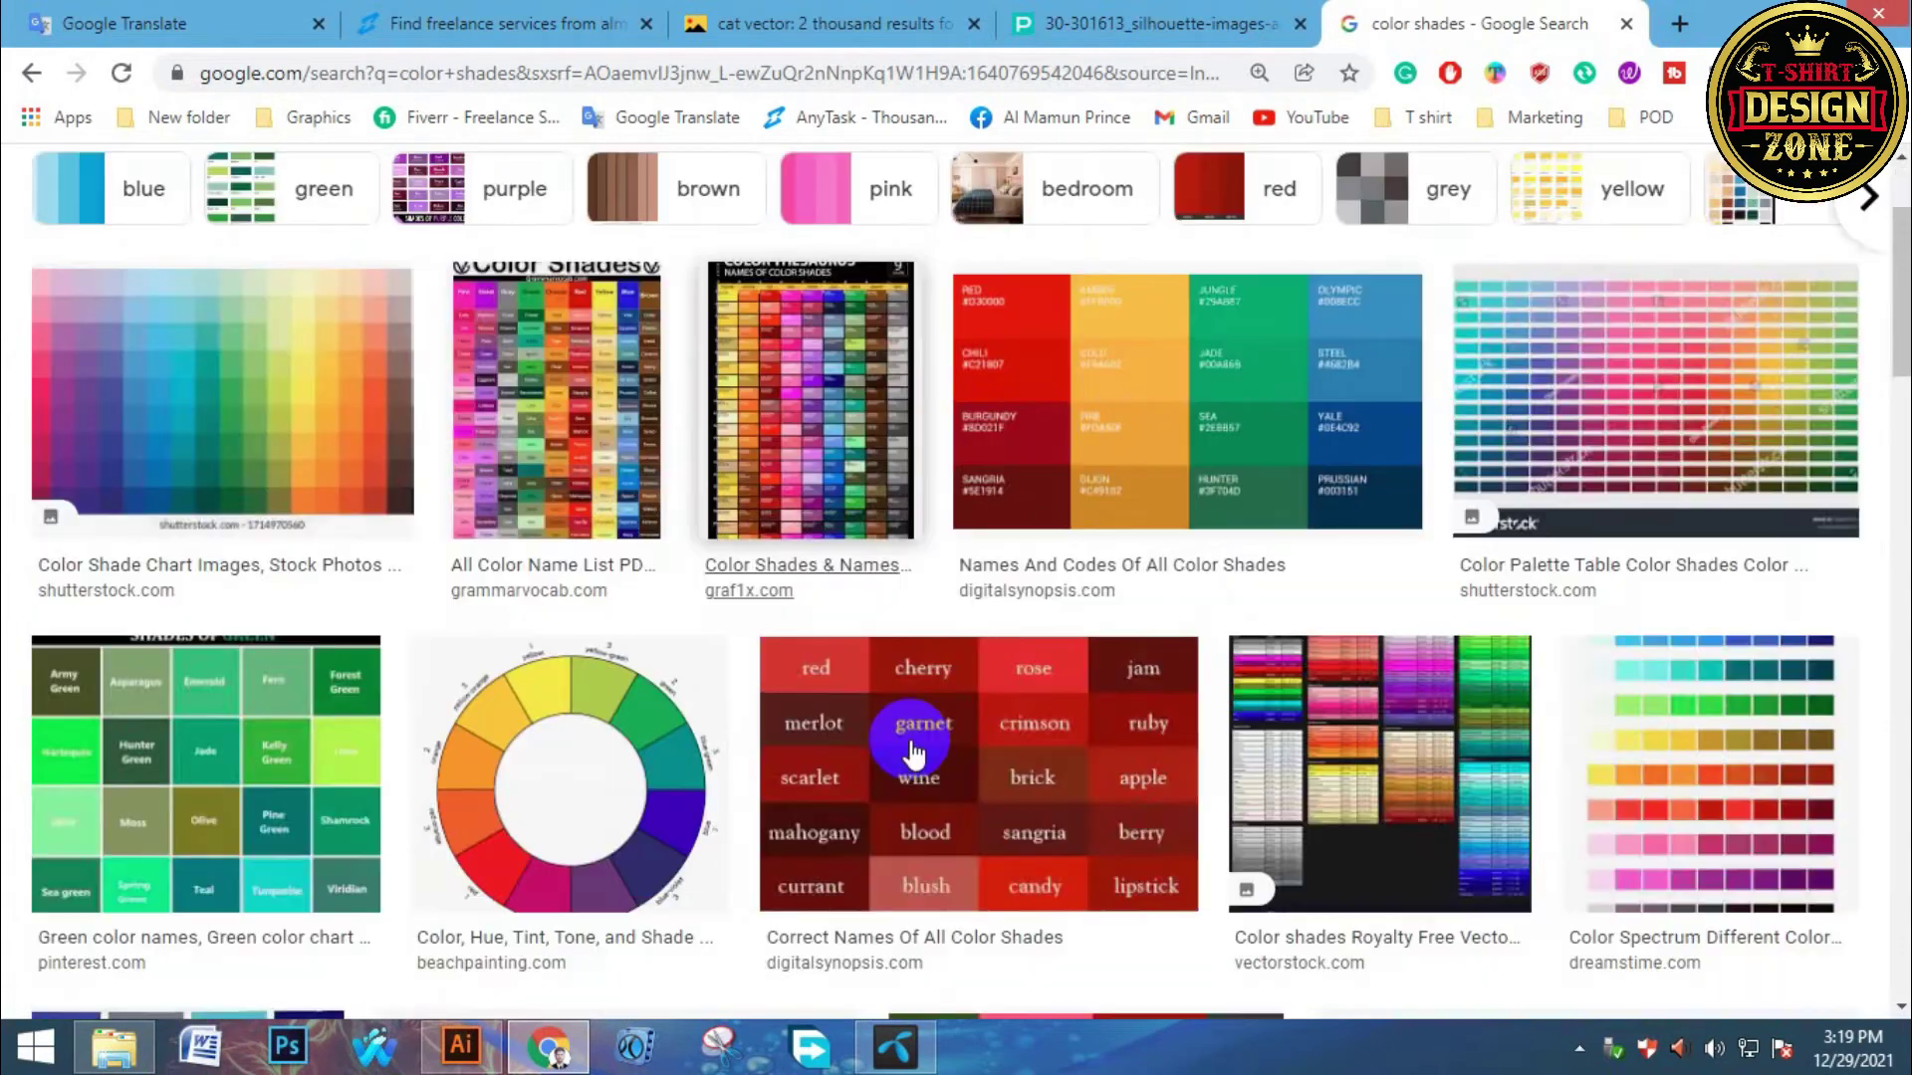
scroll(1237, 547, down, 3)
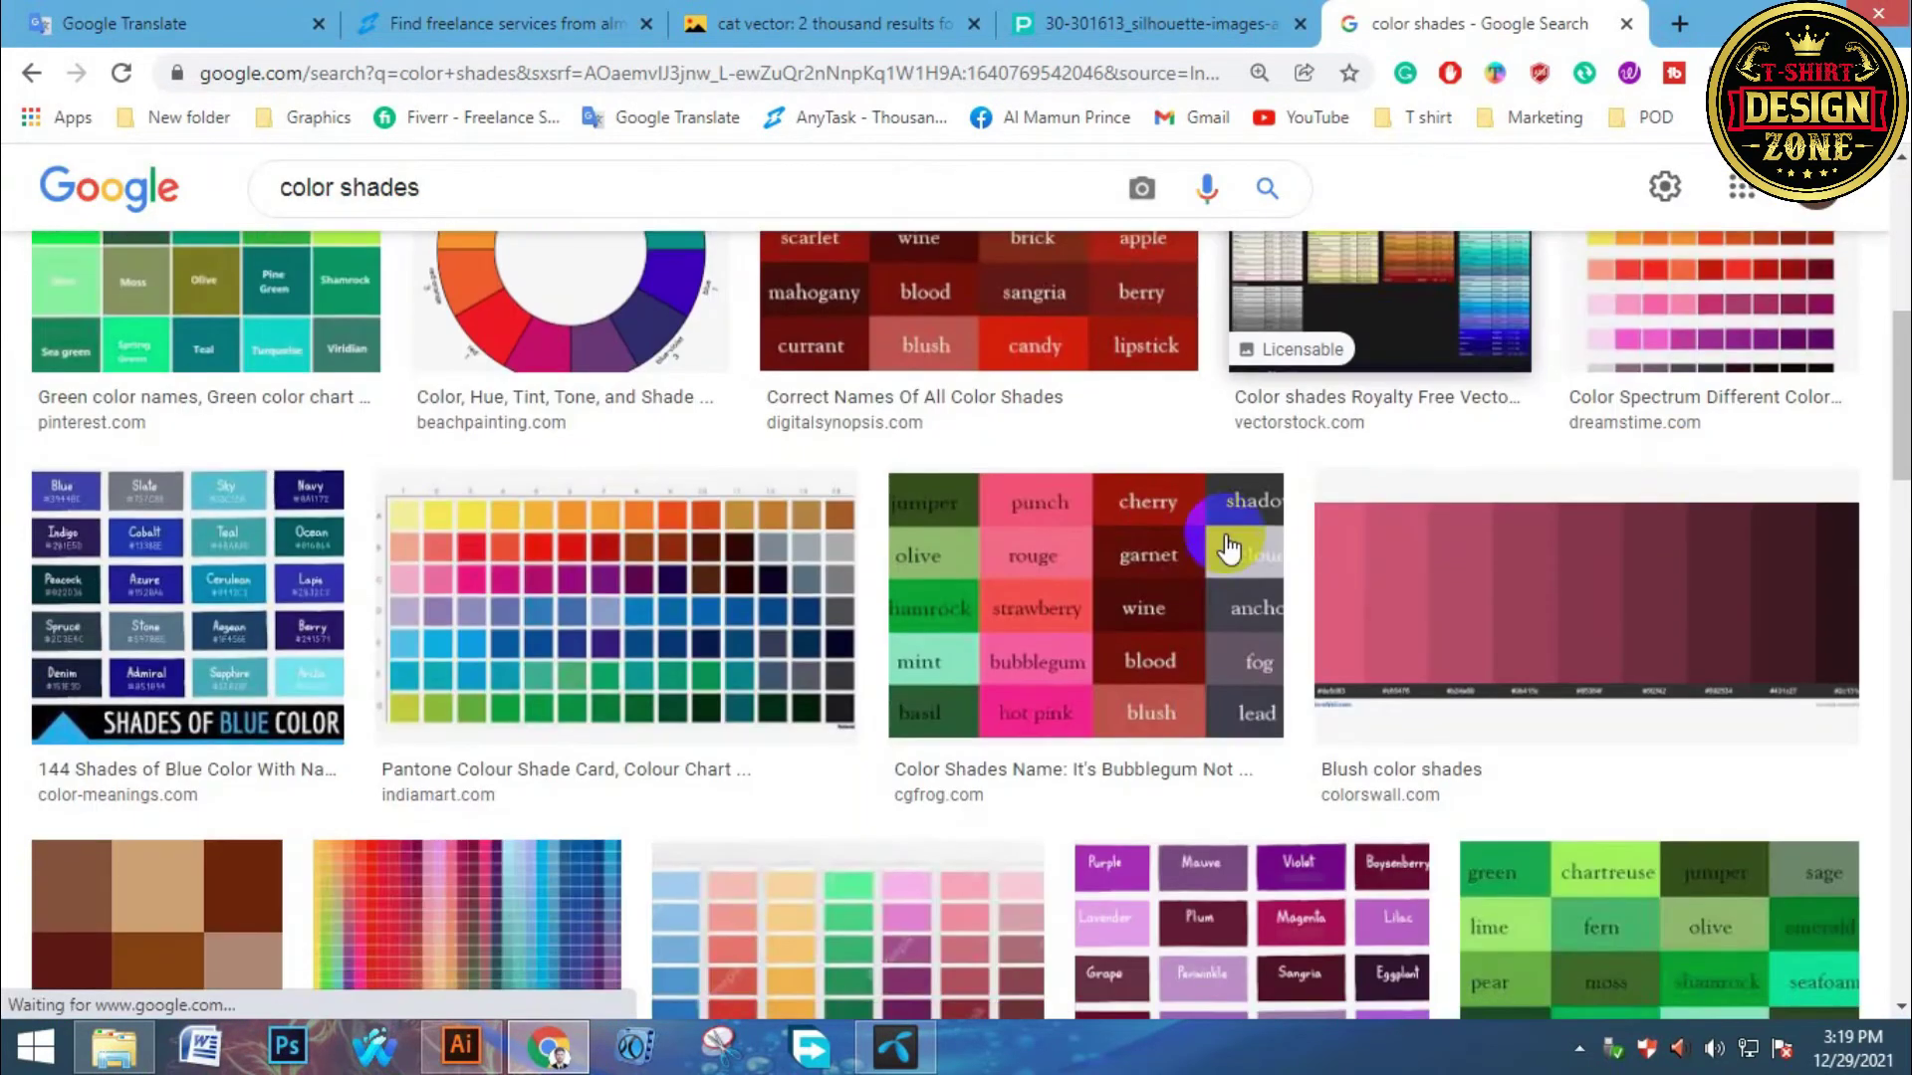
scroll(564, 637, down, 6)
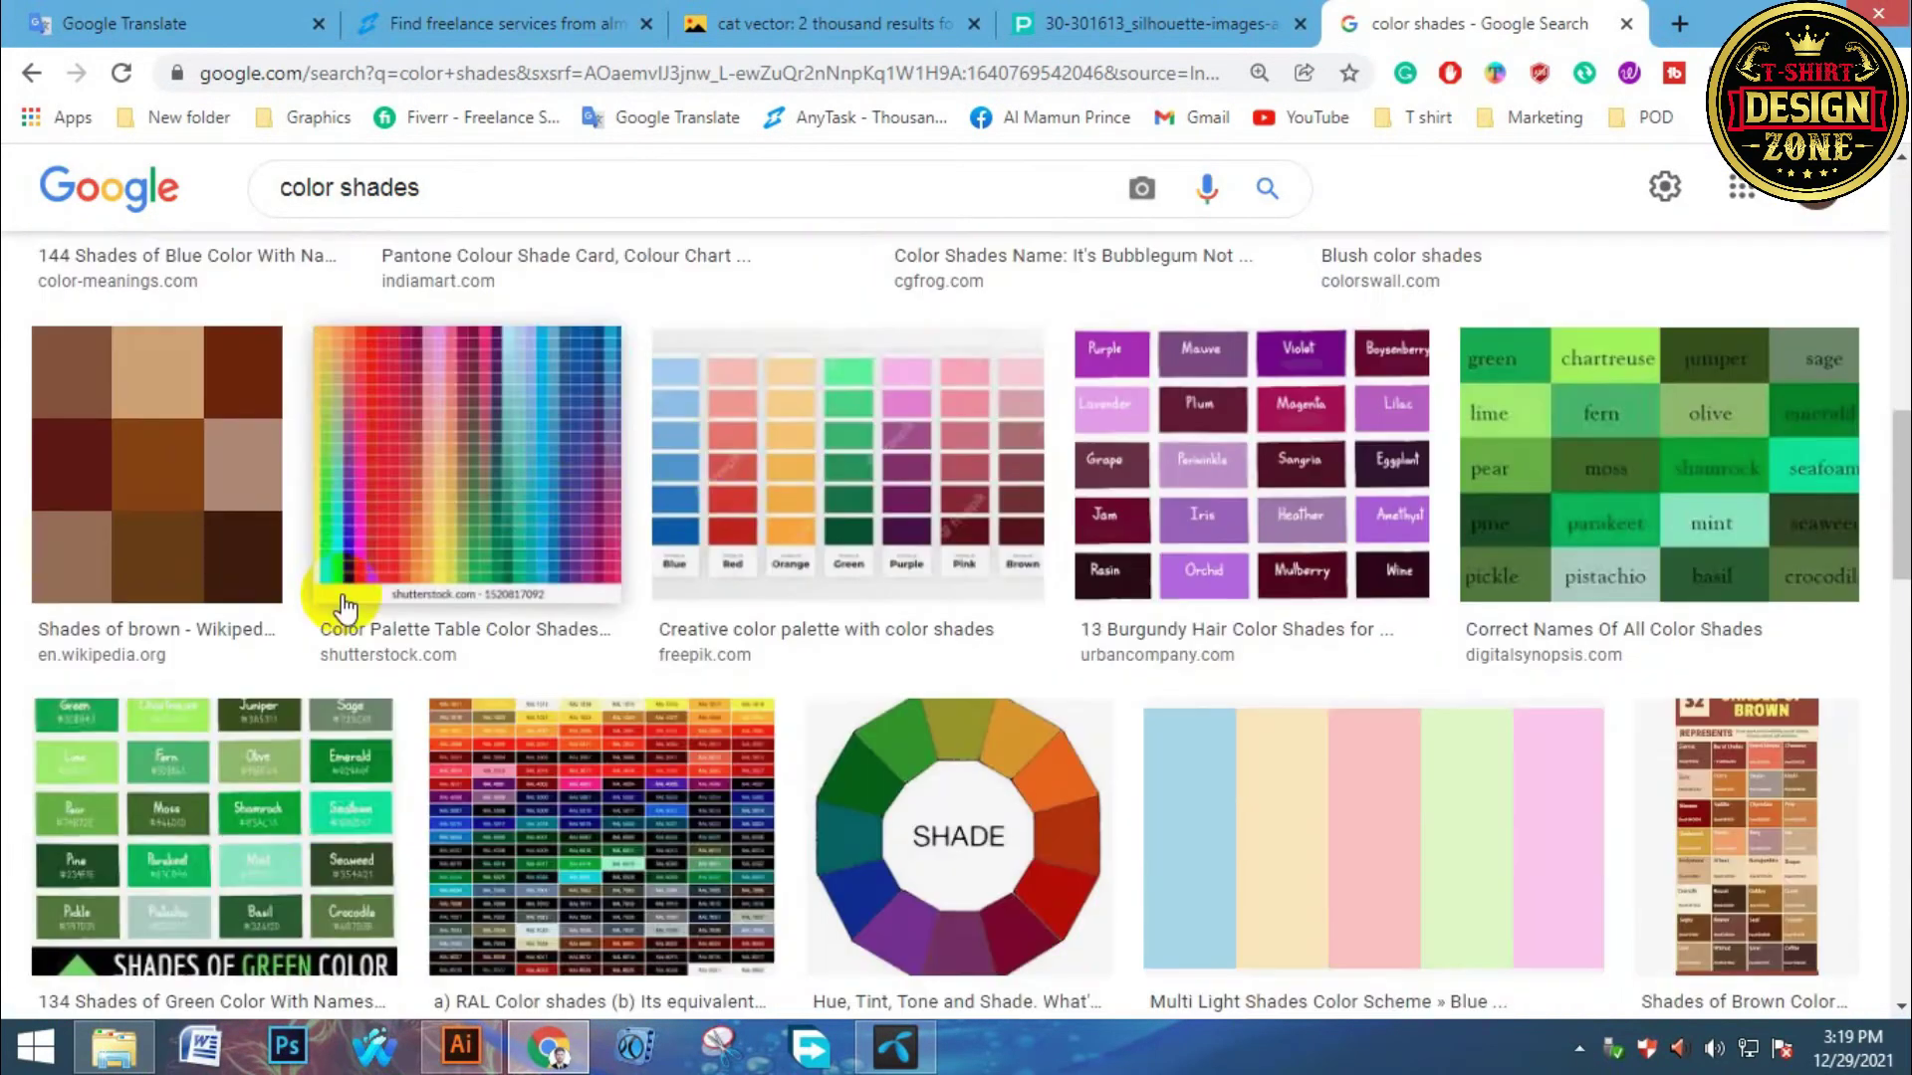
scroll(597, 647, down, 6)
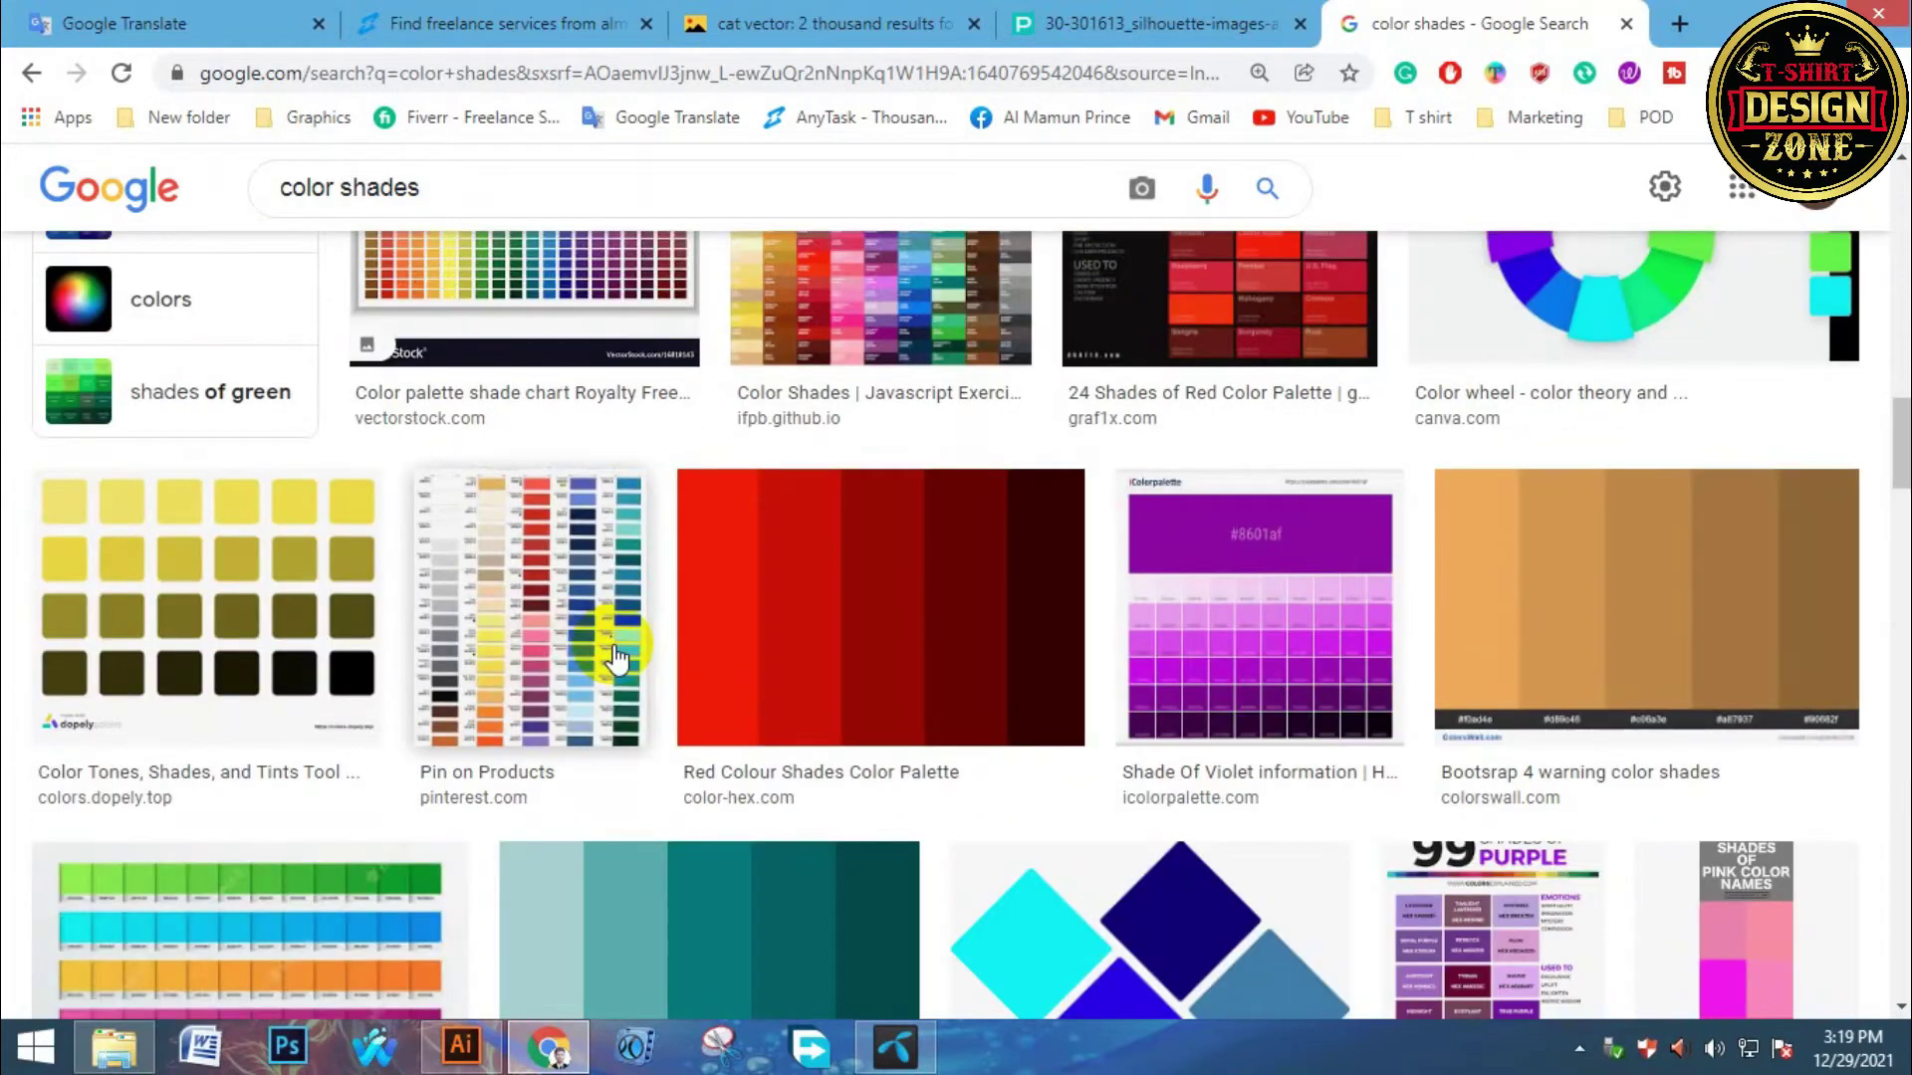
scroll(619, 657, up, 6)
Switch back to Illustrator and group the four white bands above the large white area.
click(464, 1045)
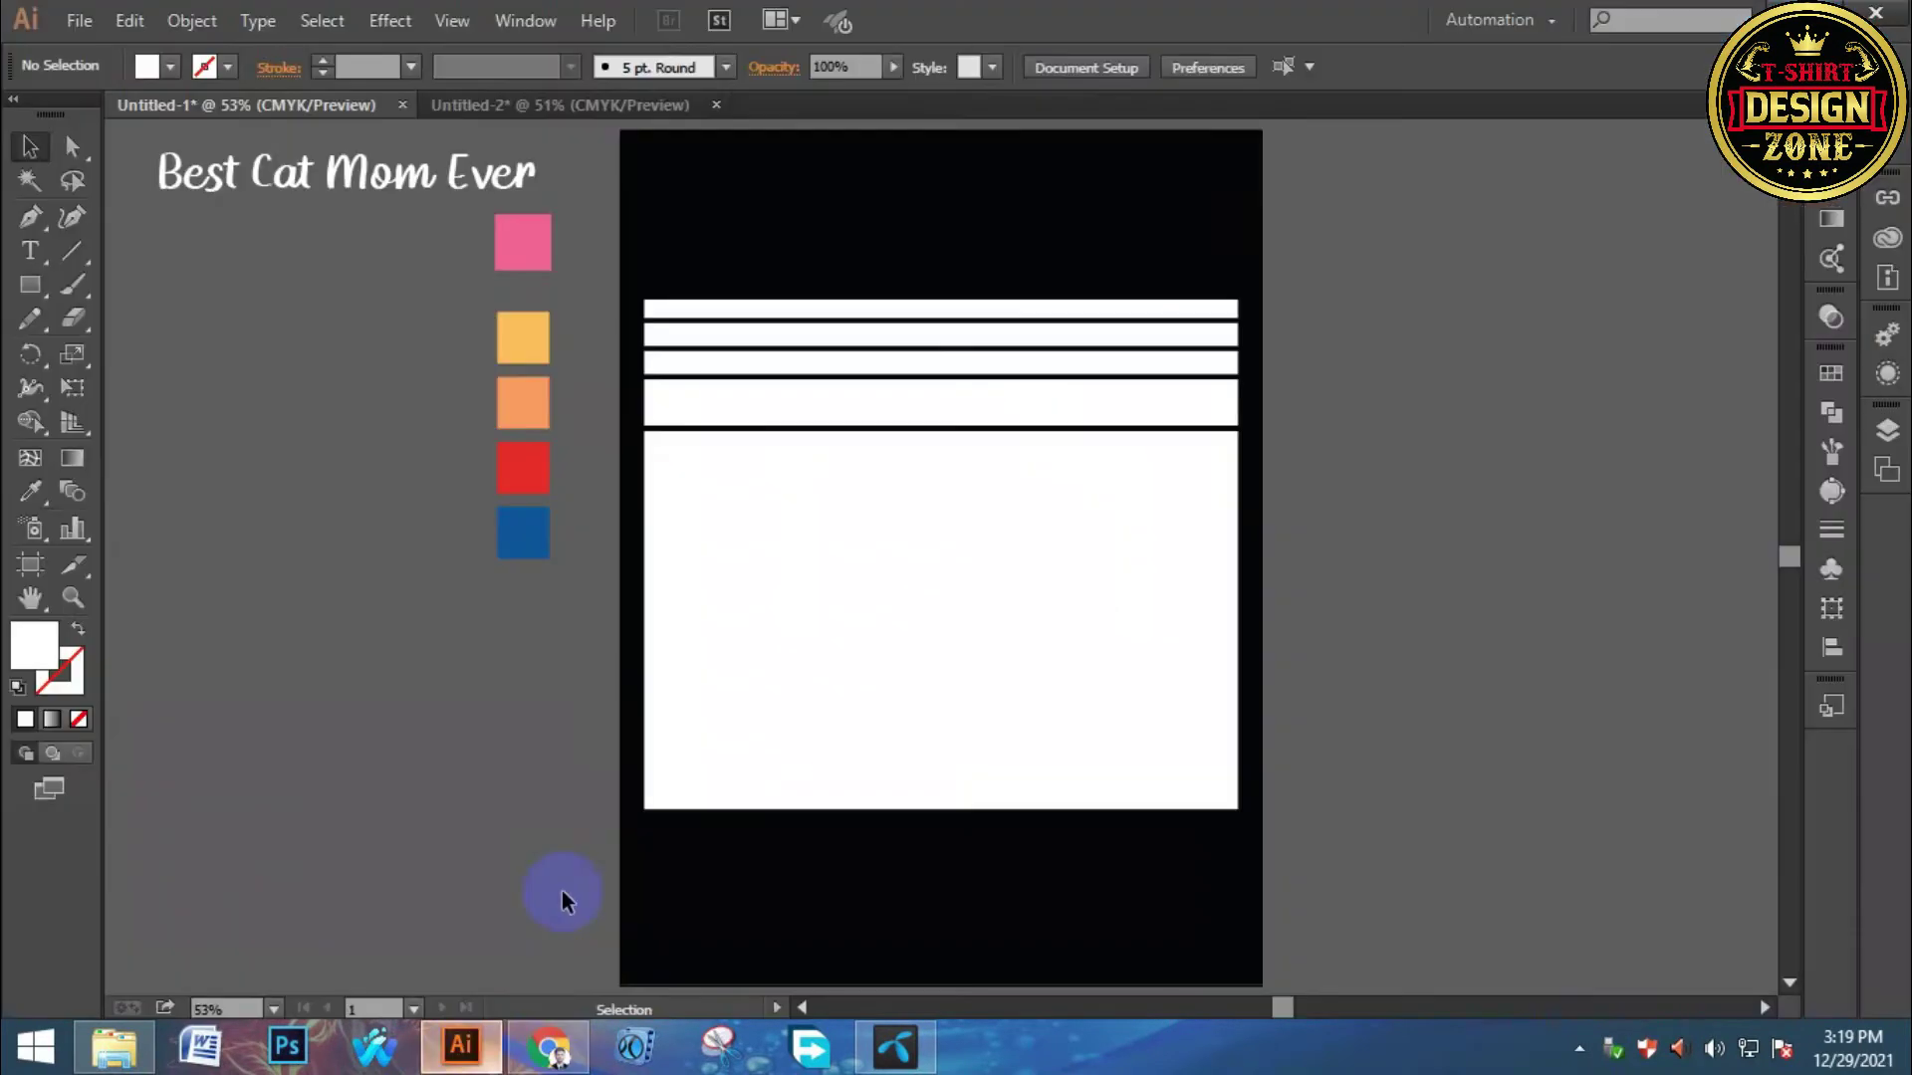
drag(508, 329, 508, 328)
click(528, 560)
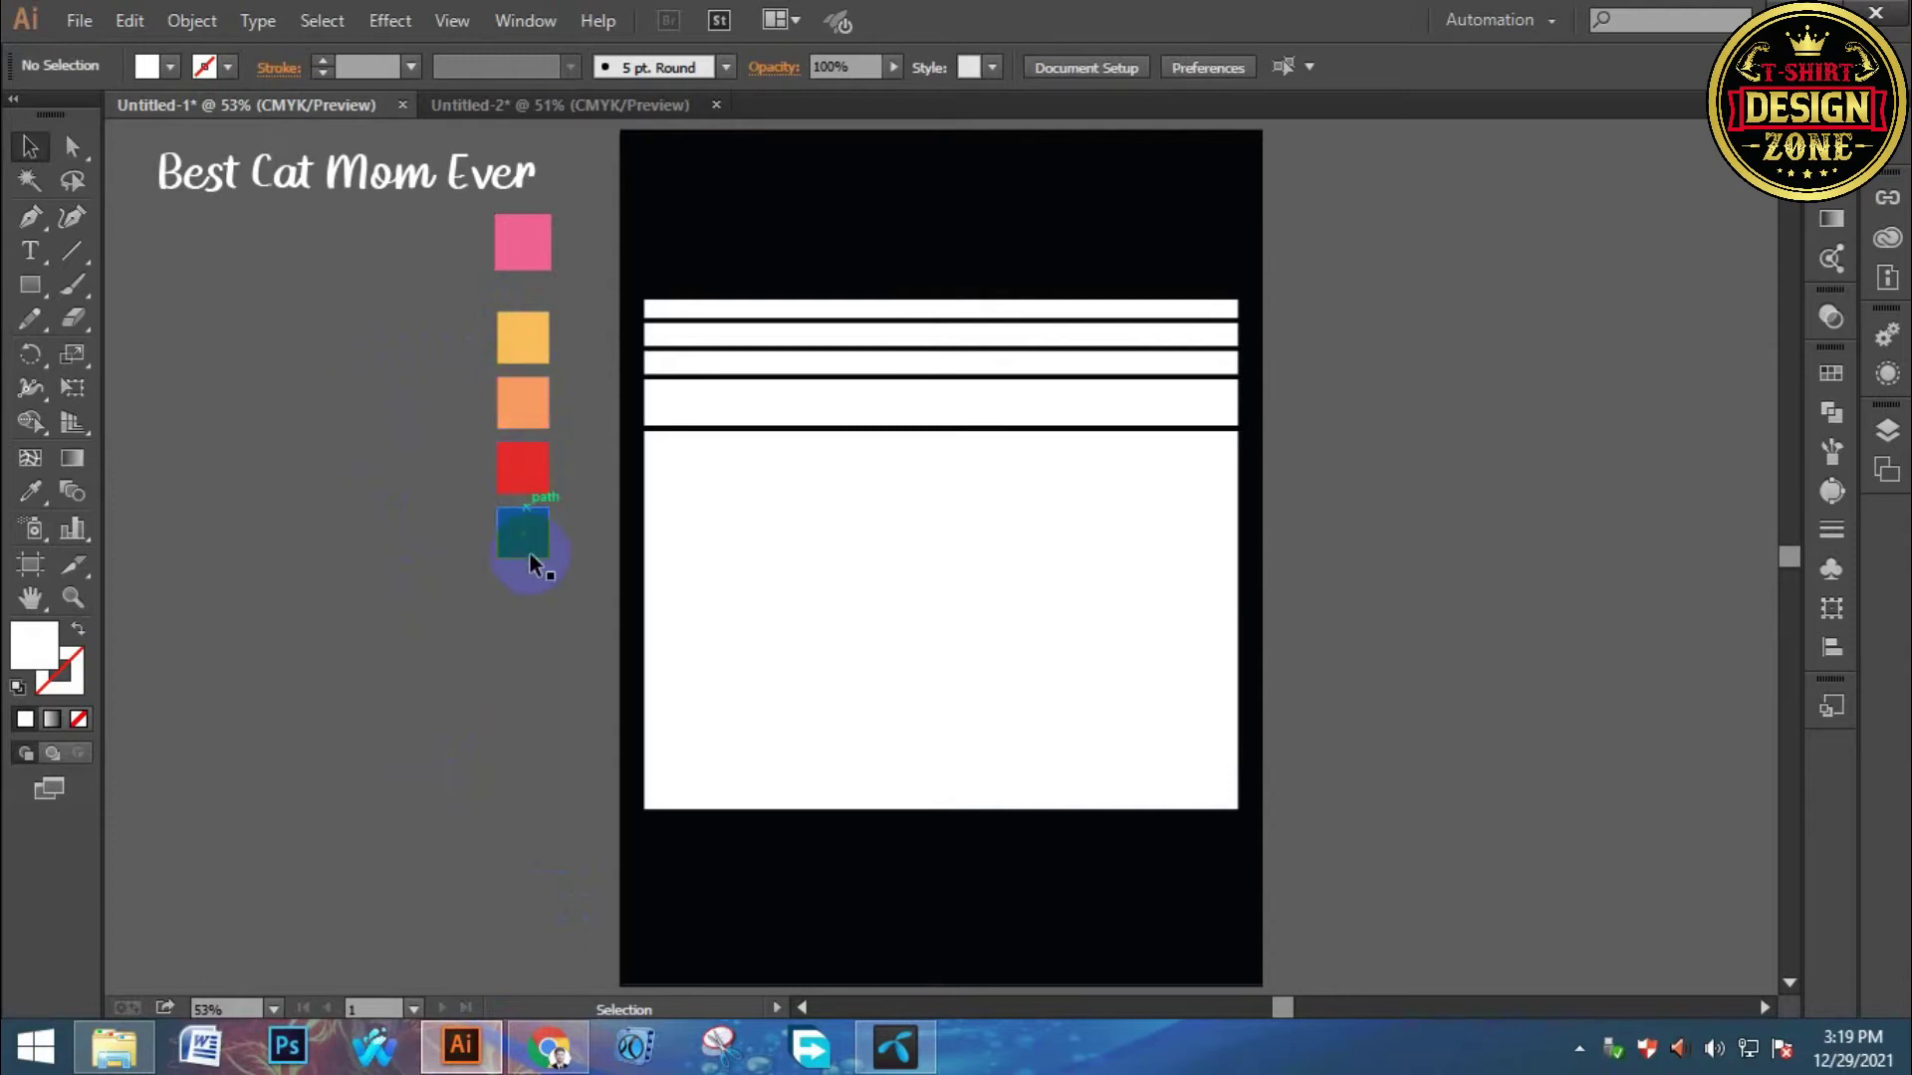
drag(577, 498, 594, 534)
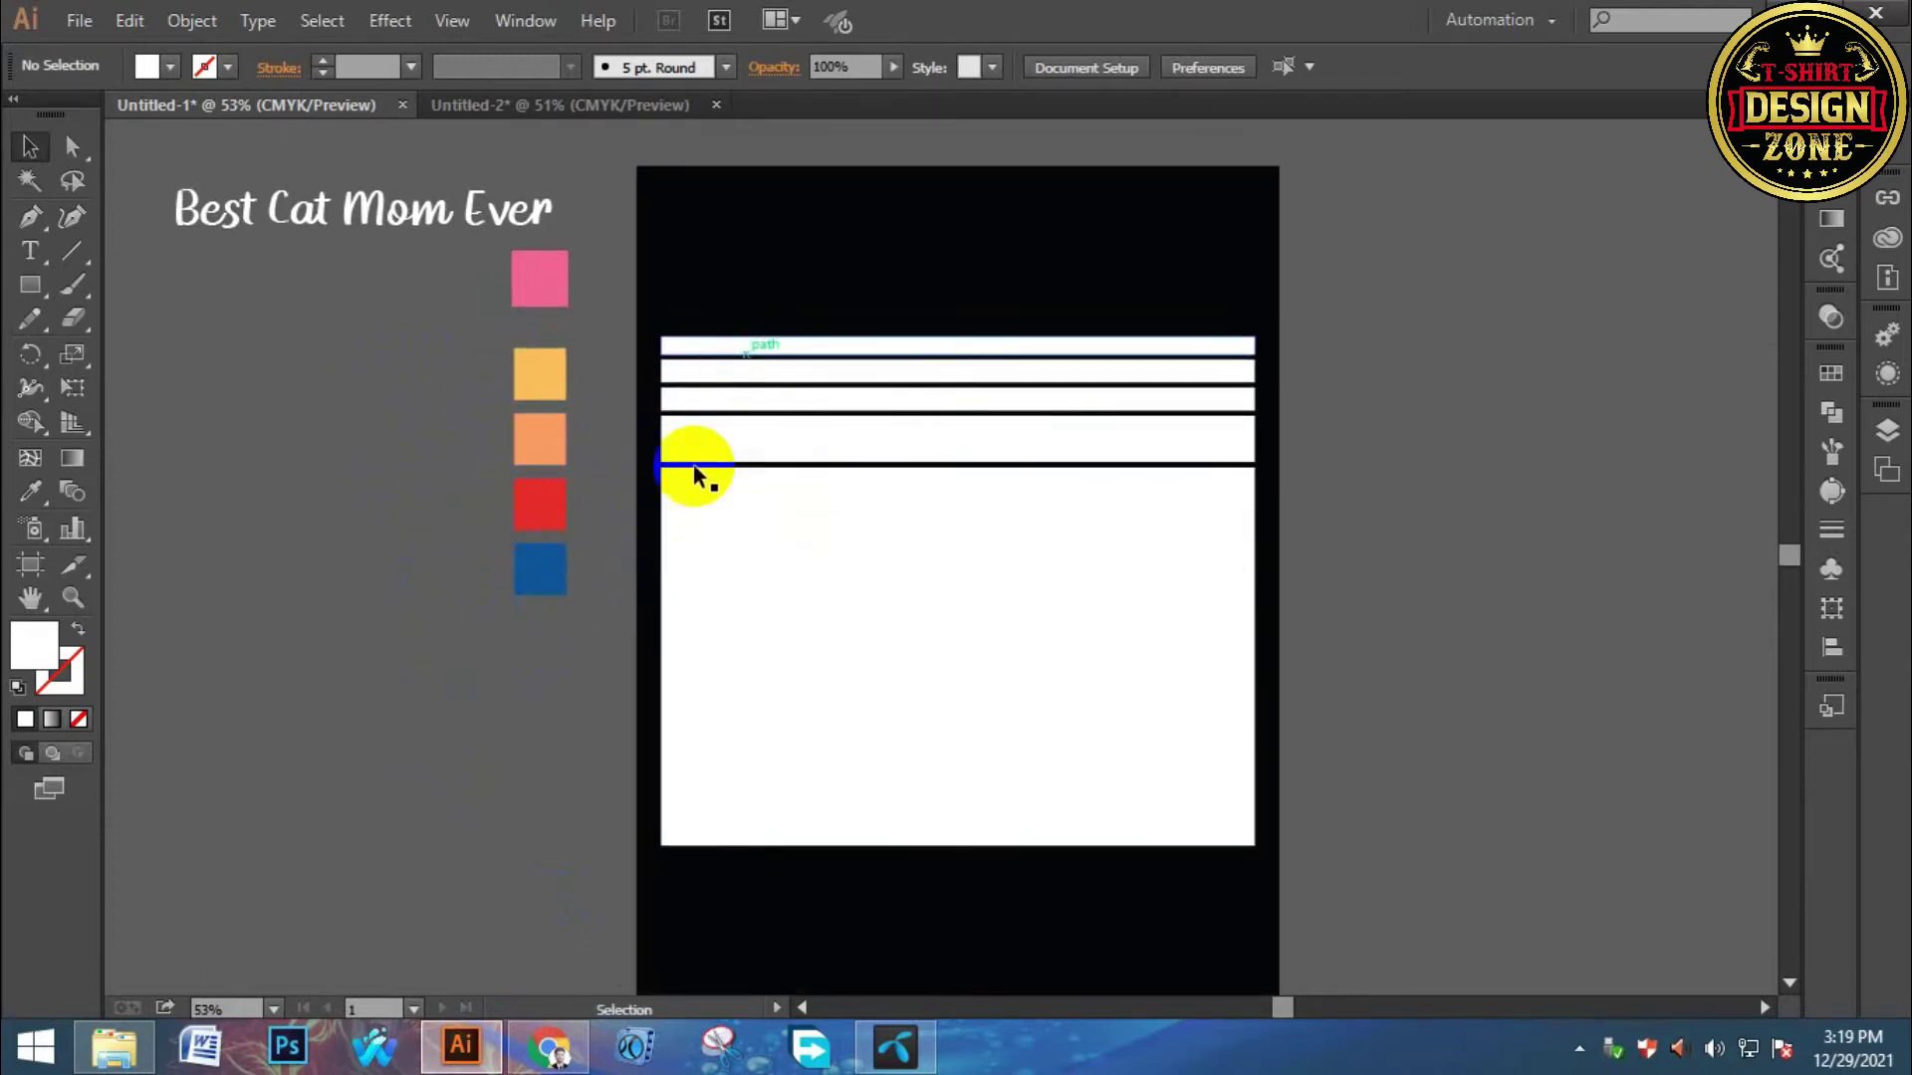
drag(724, 286, 751, 323)
drag(819, 430, 819, 430)
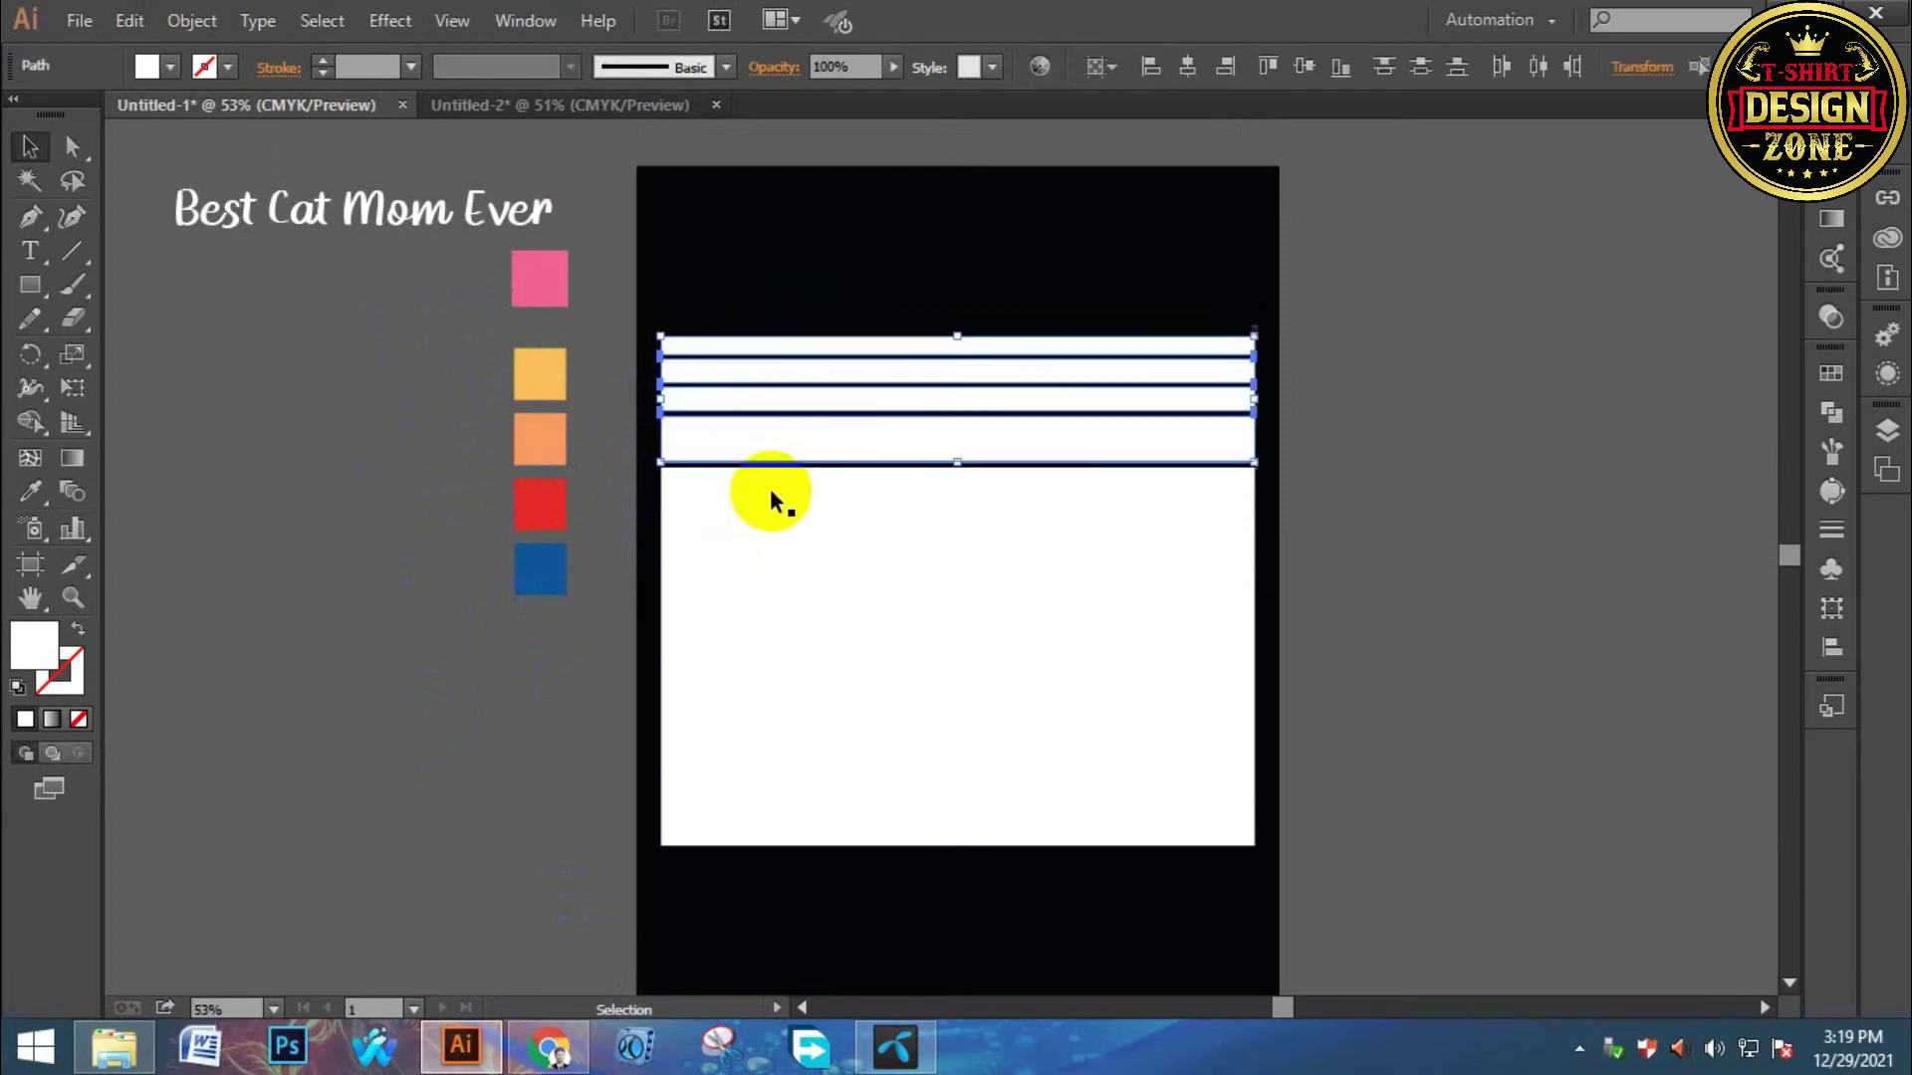
key(ctrl+g)
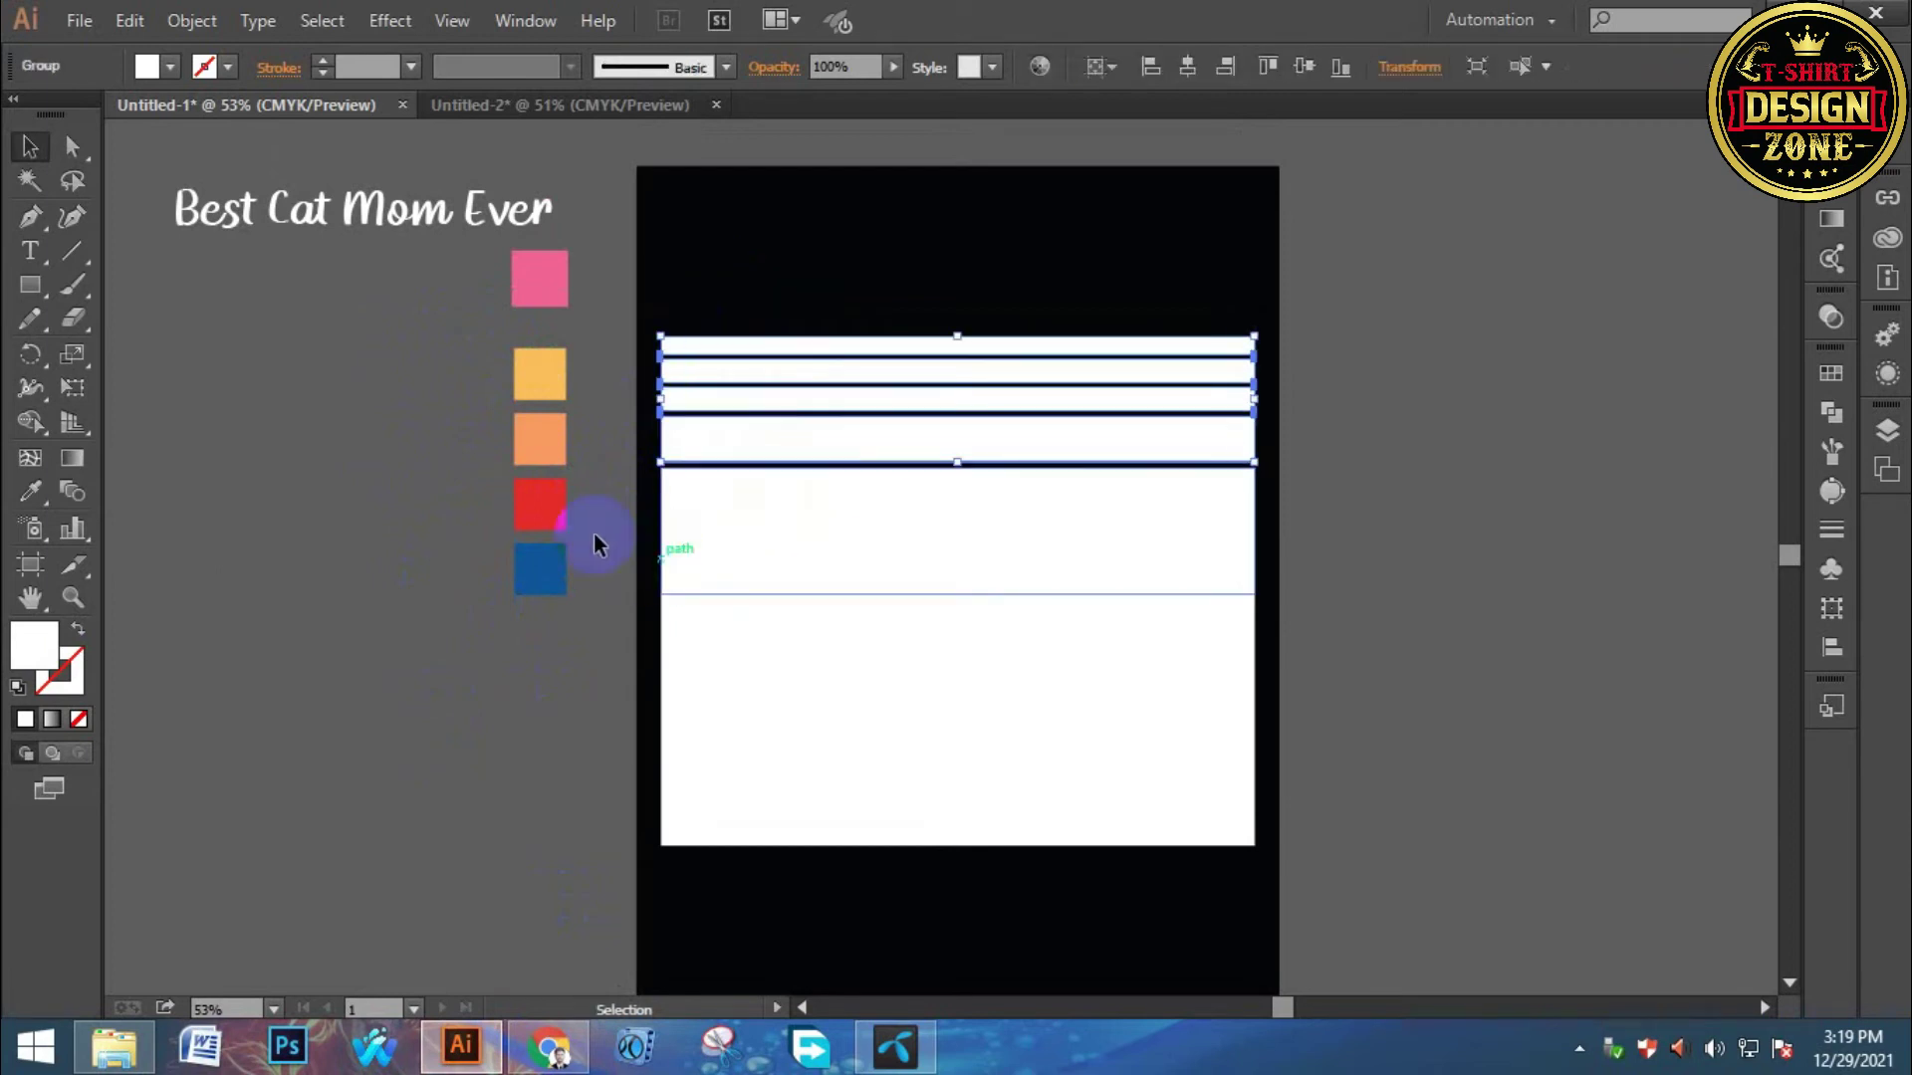
Fill the grouped upper bands with the yellow sampled from the yellow color square.
key(i)
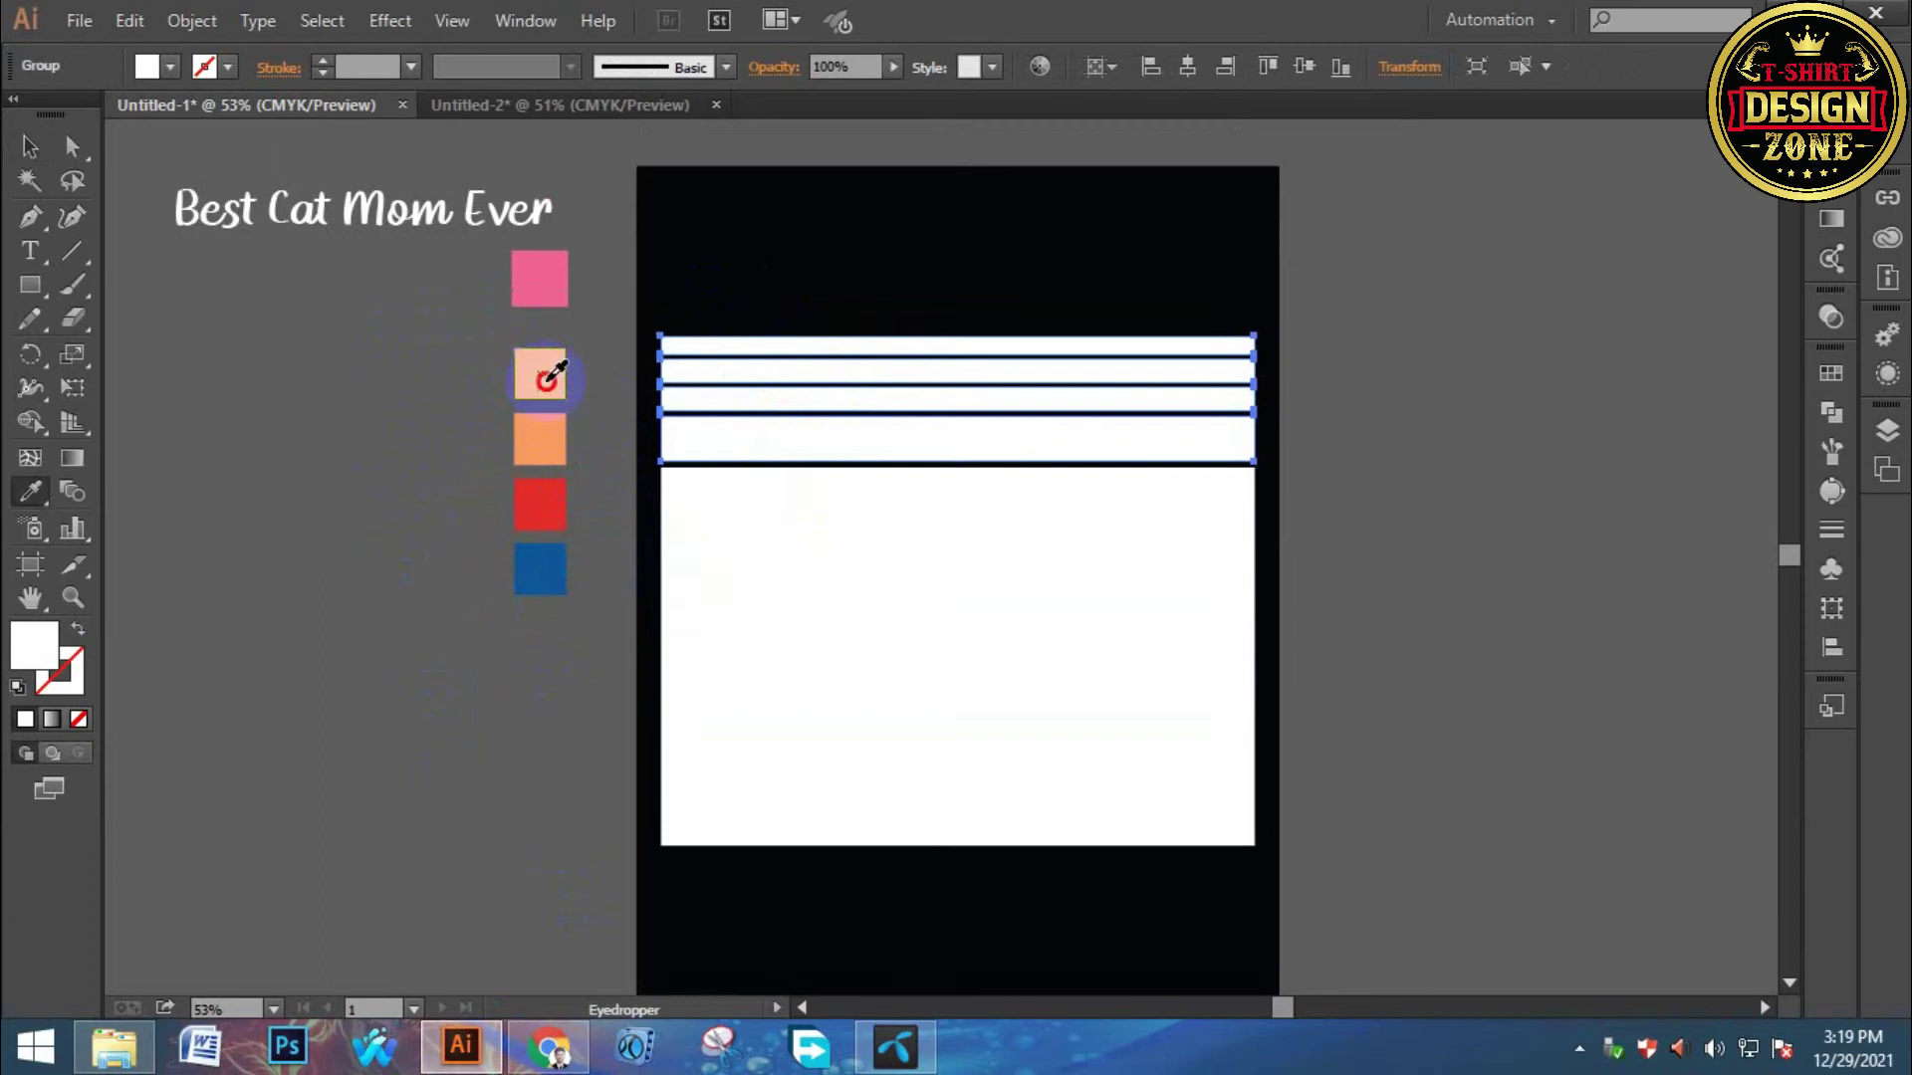
click(542, 374)
click(70, 155)
click(30, 146)
click(517, 620)
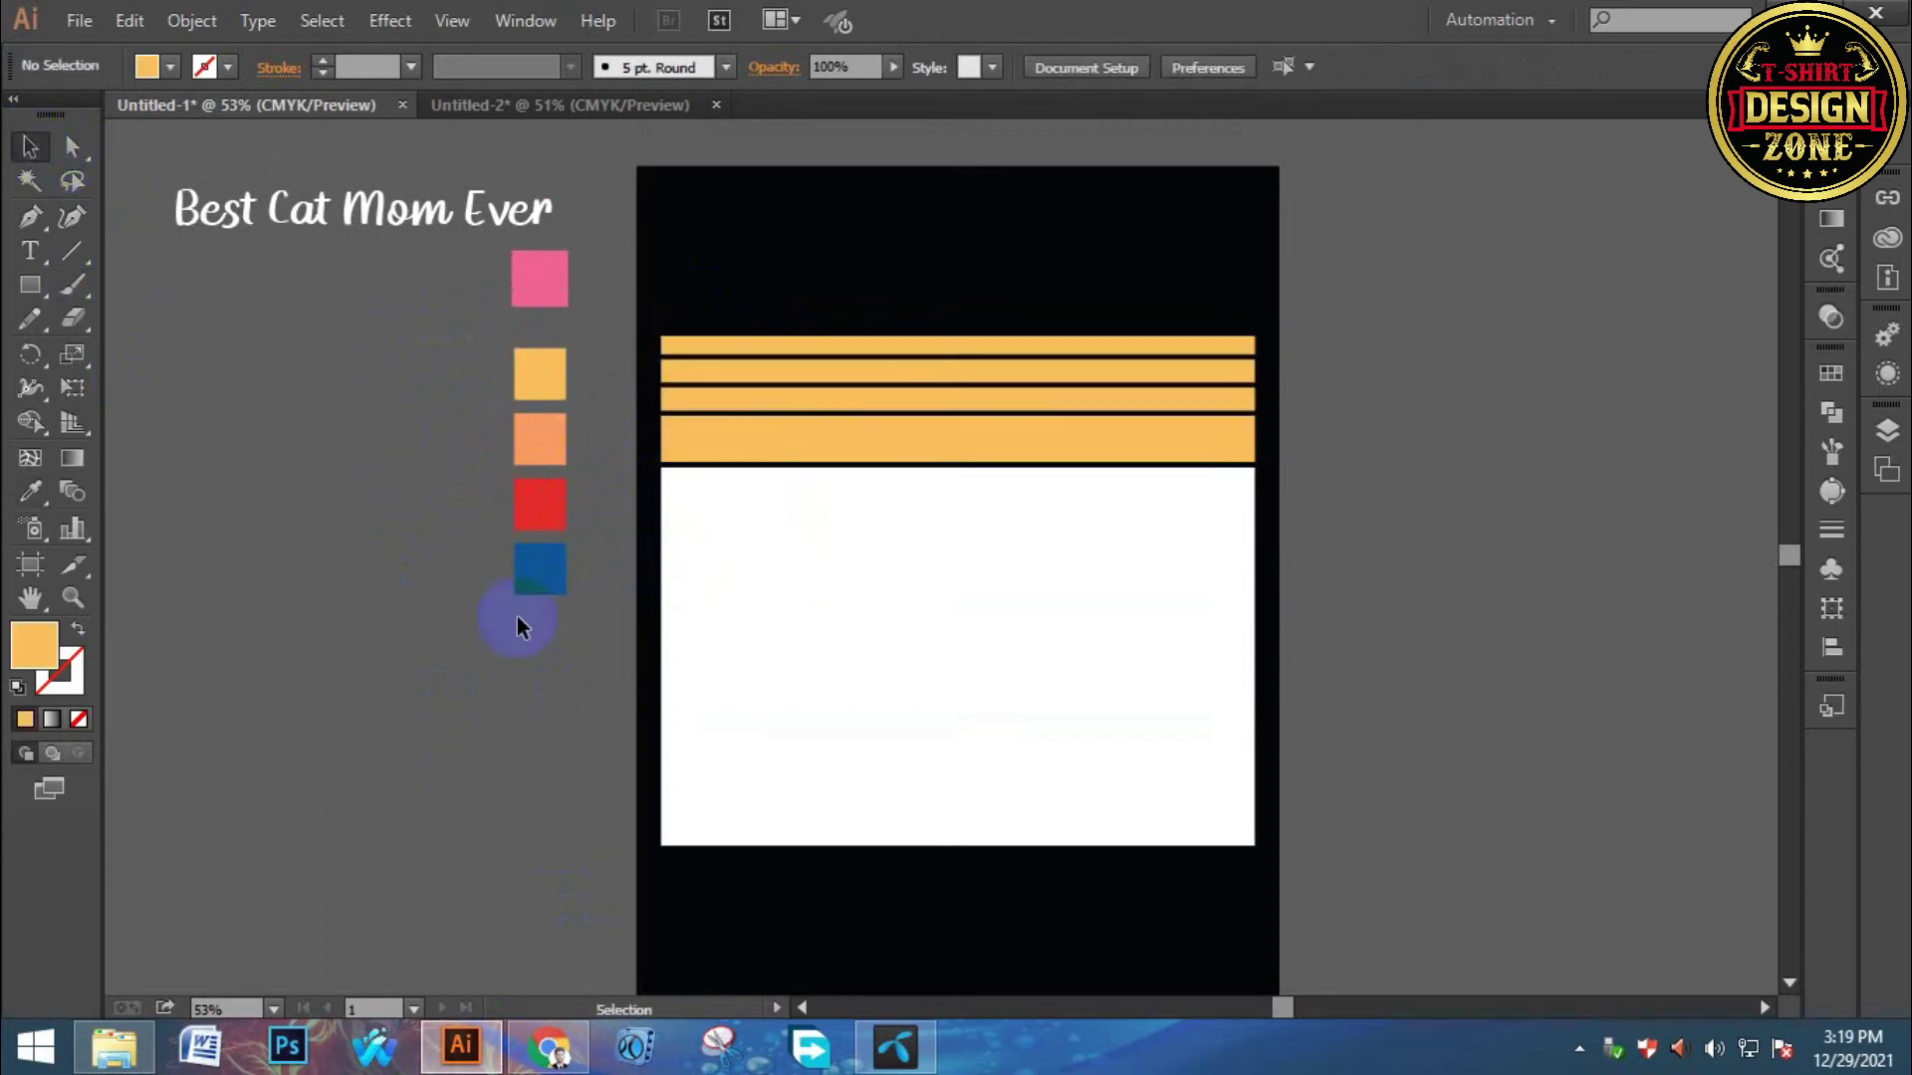
Fill the white strip directly below the yellow bands with the orange sampled from the orange square.
click(732, 557)
key(i)
click(554, 439)
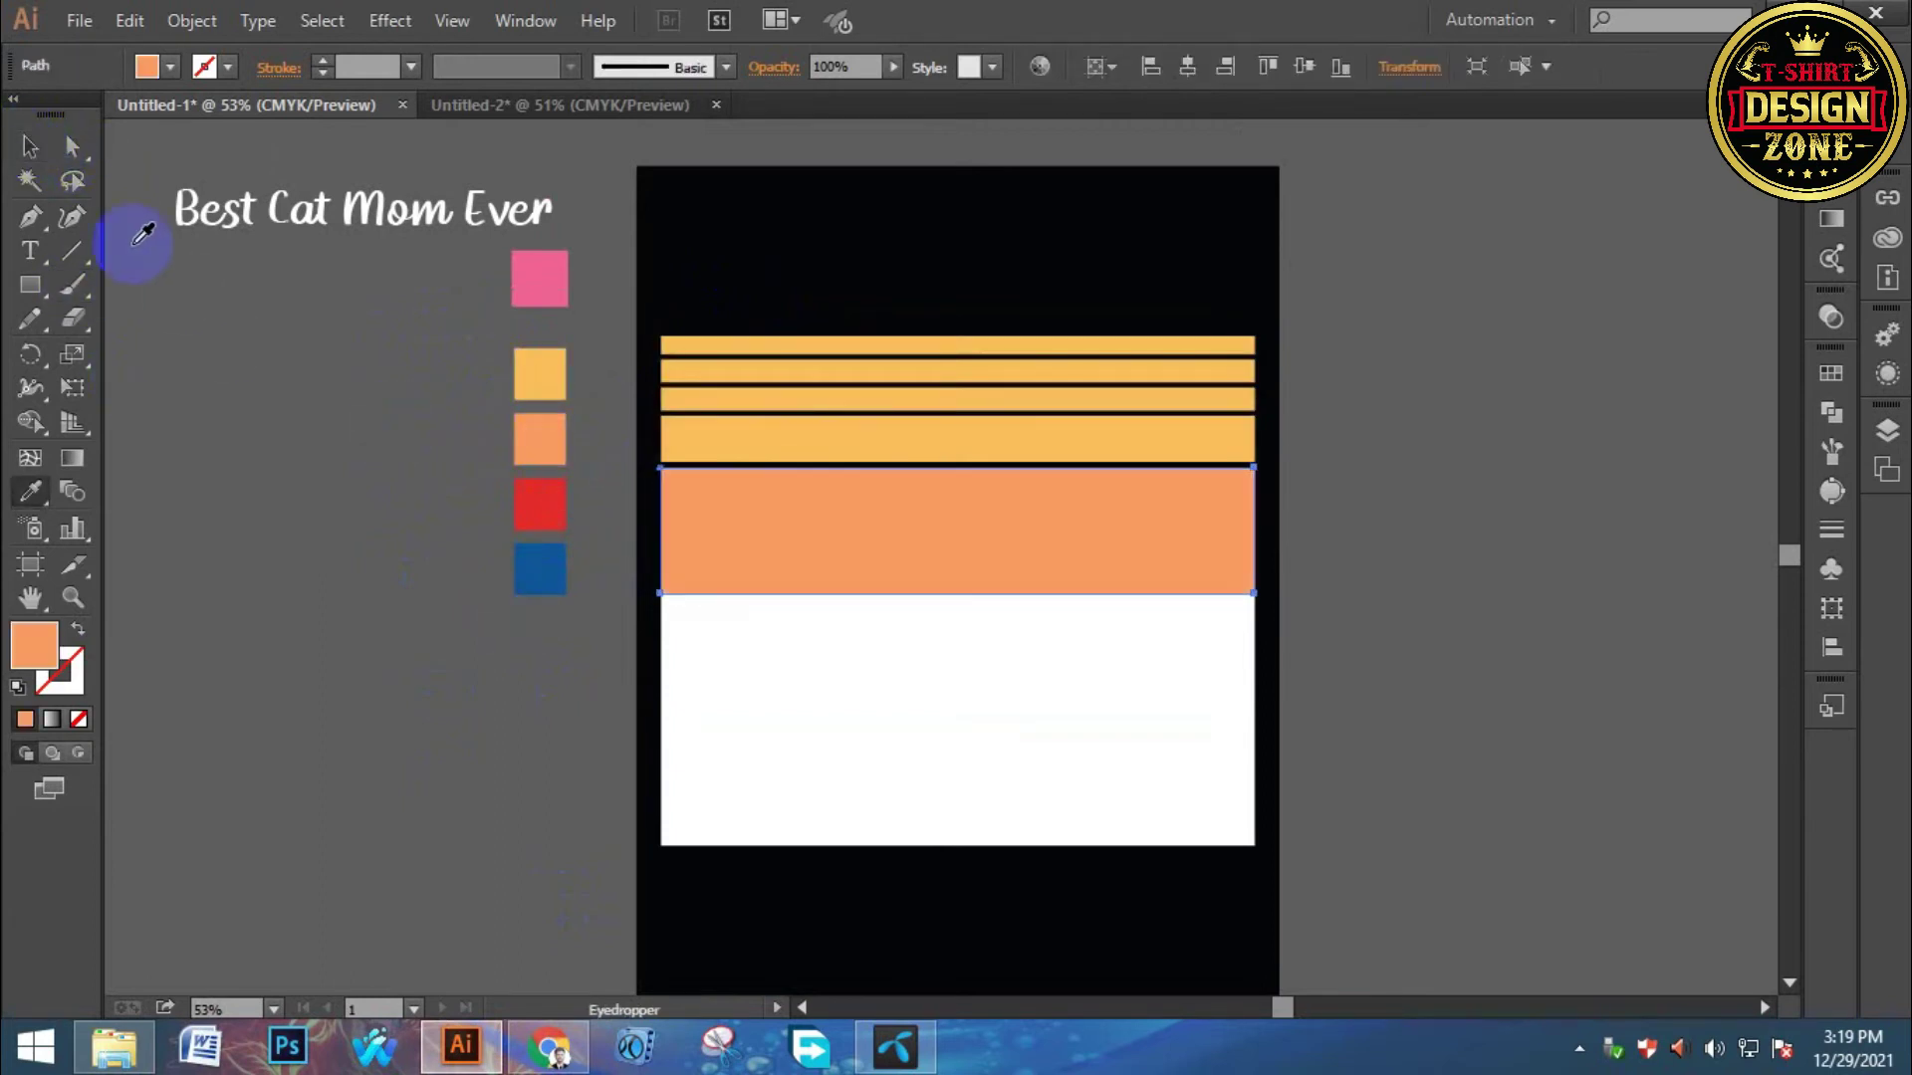
click(29, 146)
click(240, 444)
Fill the strip below the orange one with the red sampled from the red square.
click(743, 697)
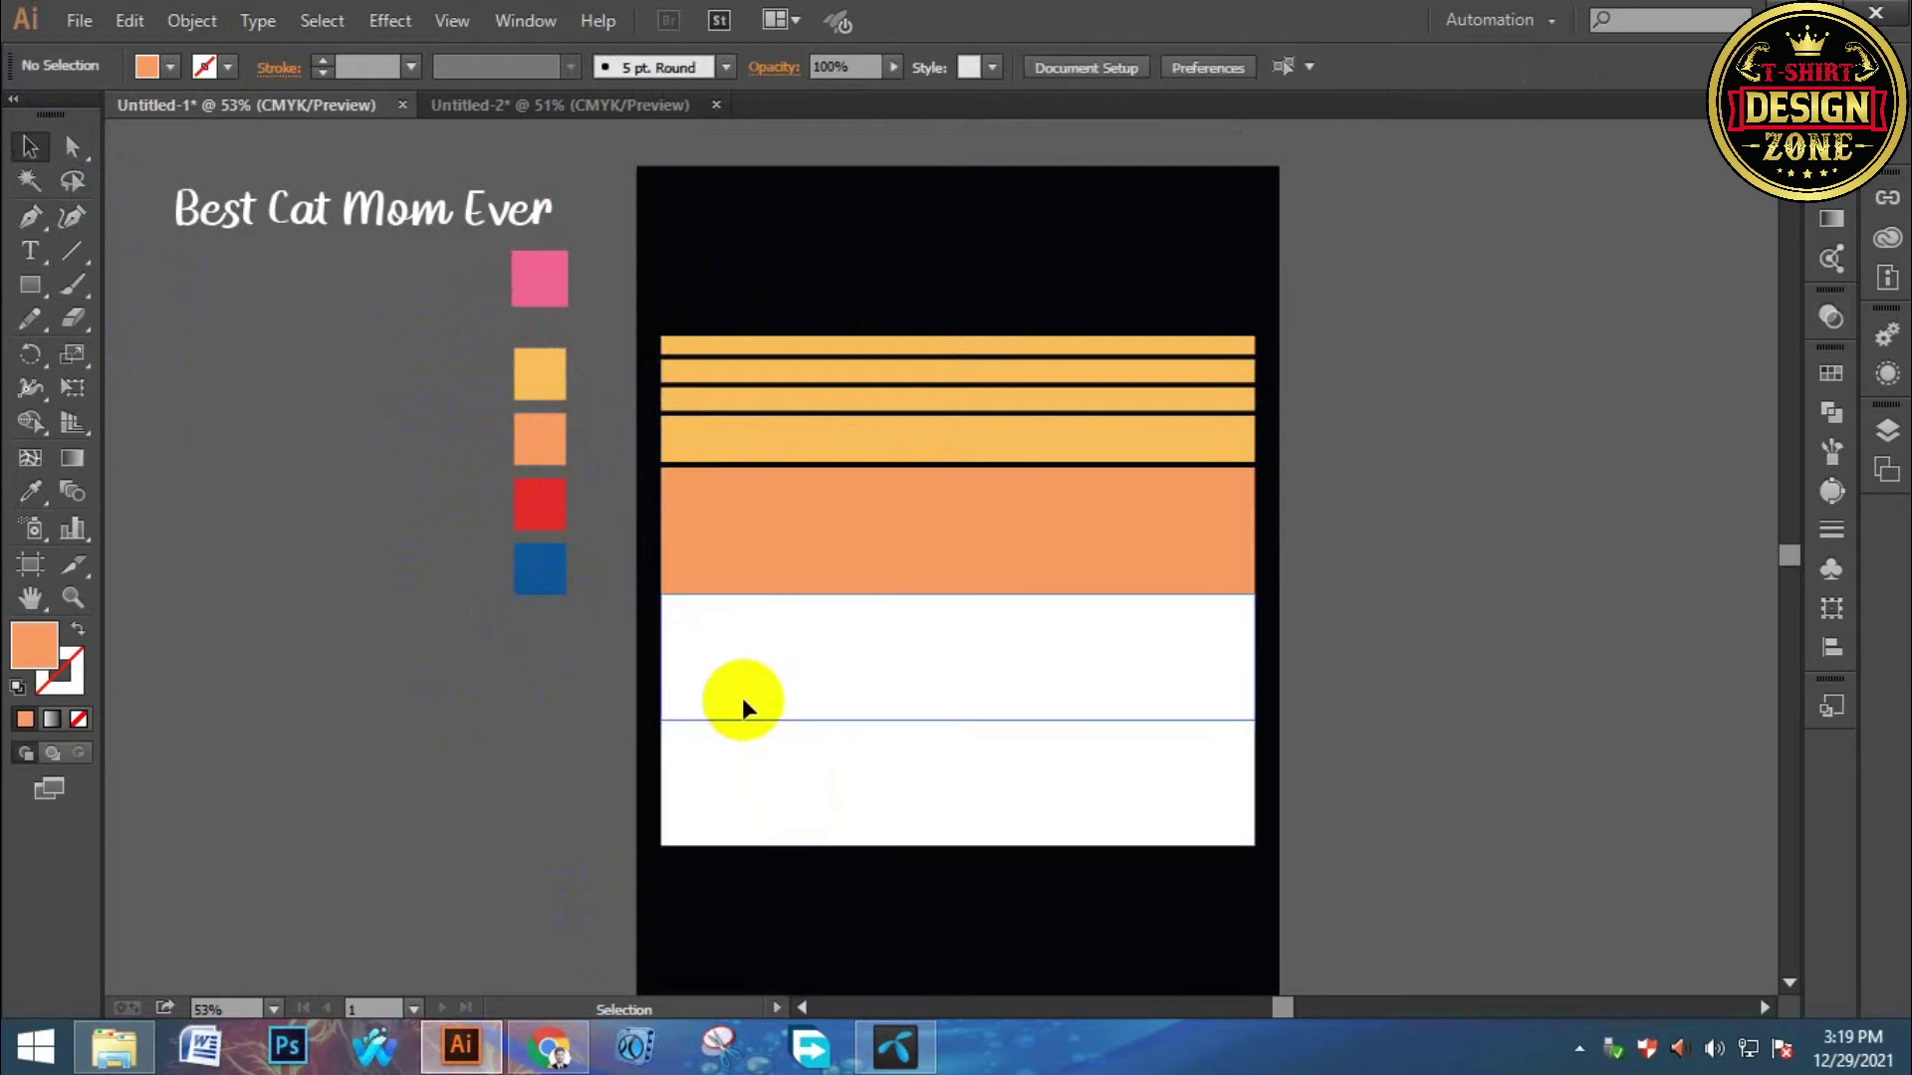
key(i)
click(535, 490)
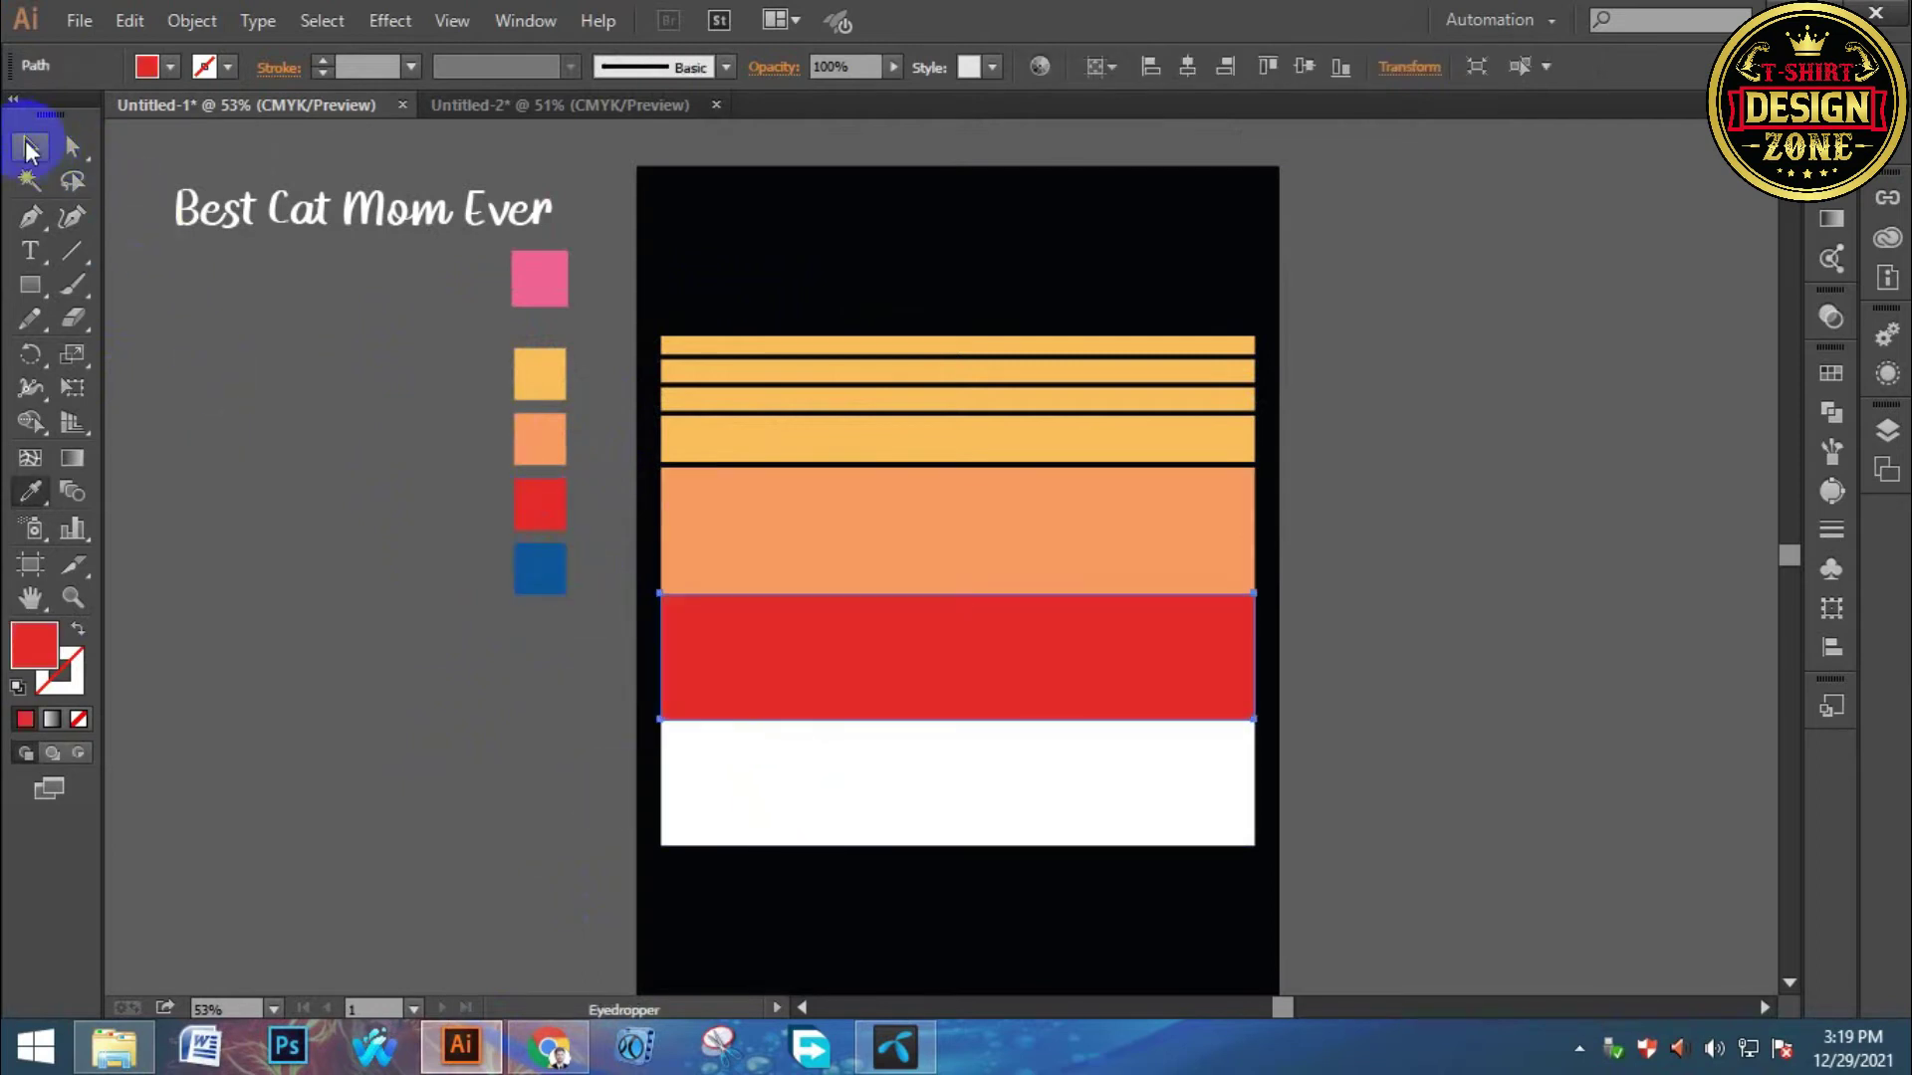
click(30, 150)
click(268, 461)
Fill the lowest white strip with the blue sampled from the blue square.
click(845, 865)
key(i)
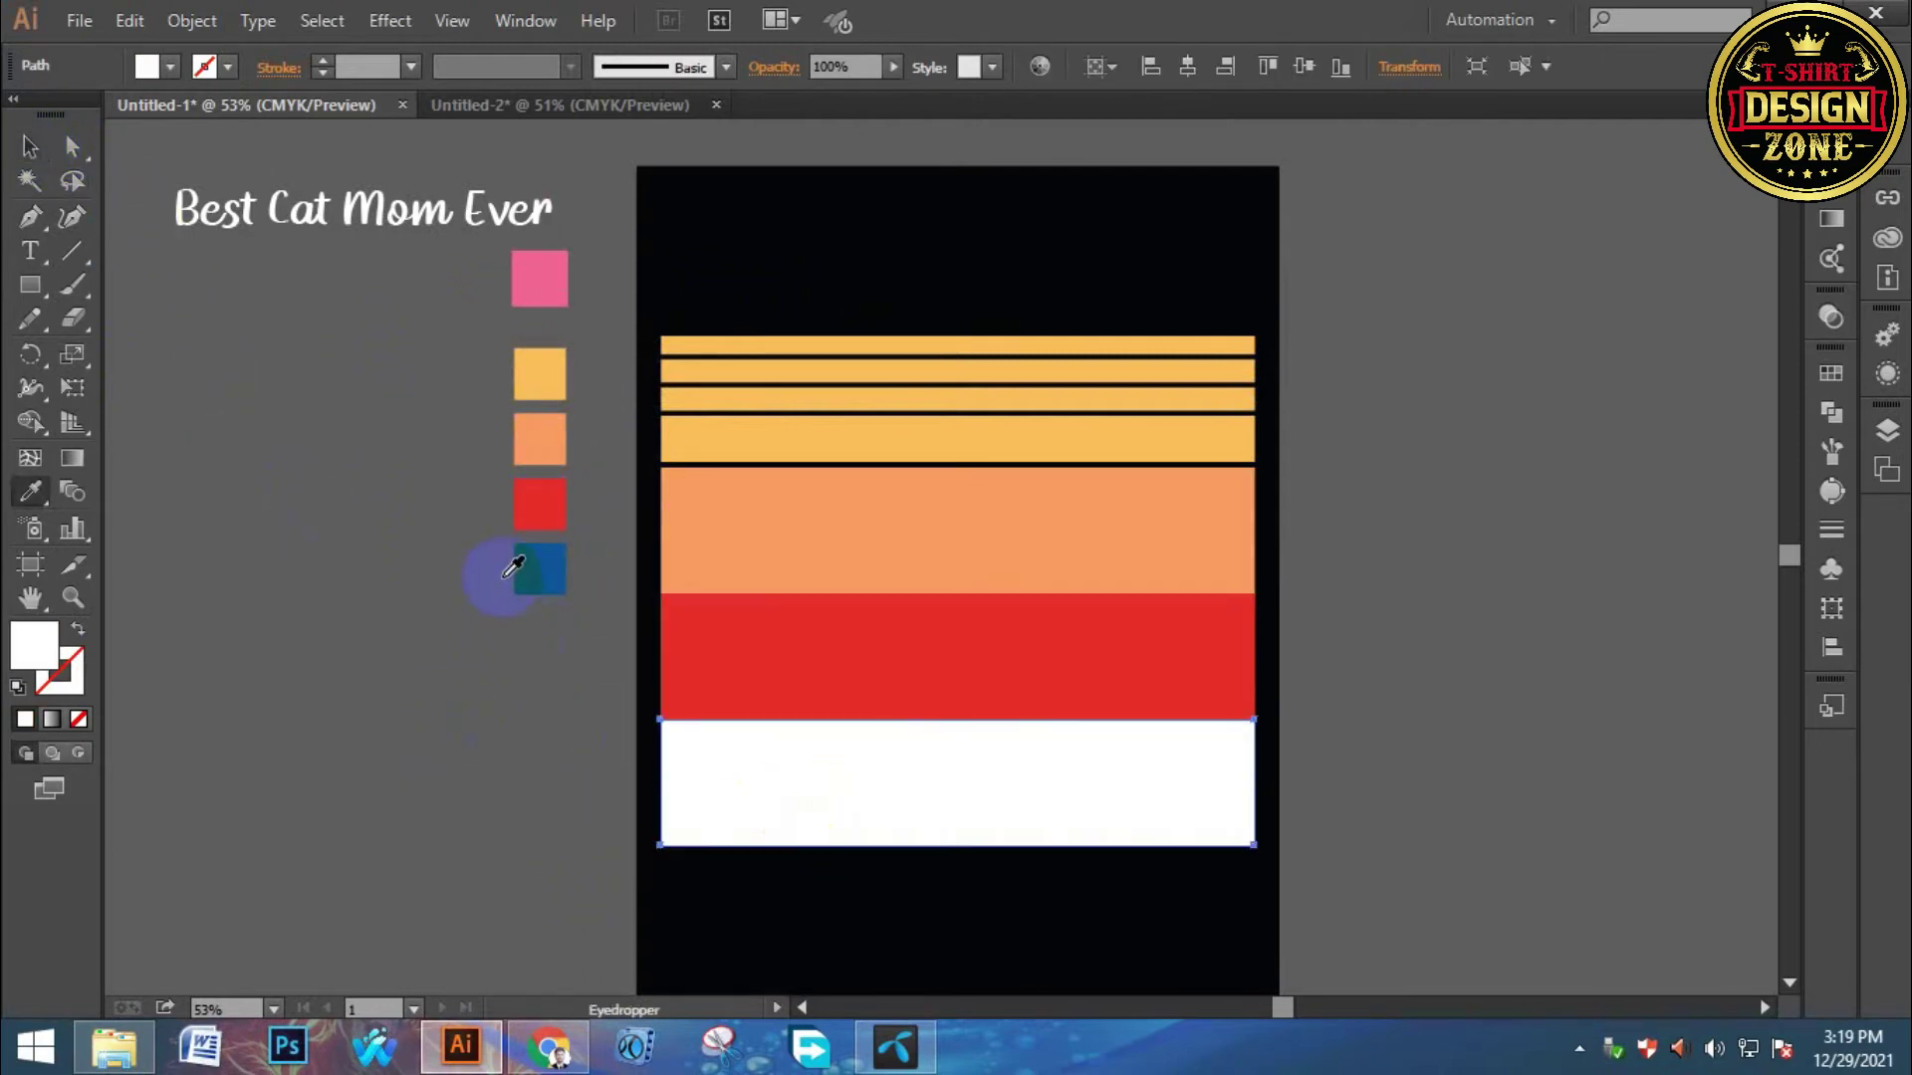
click(518, 569)
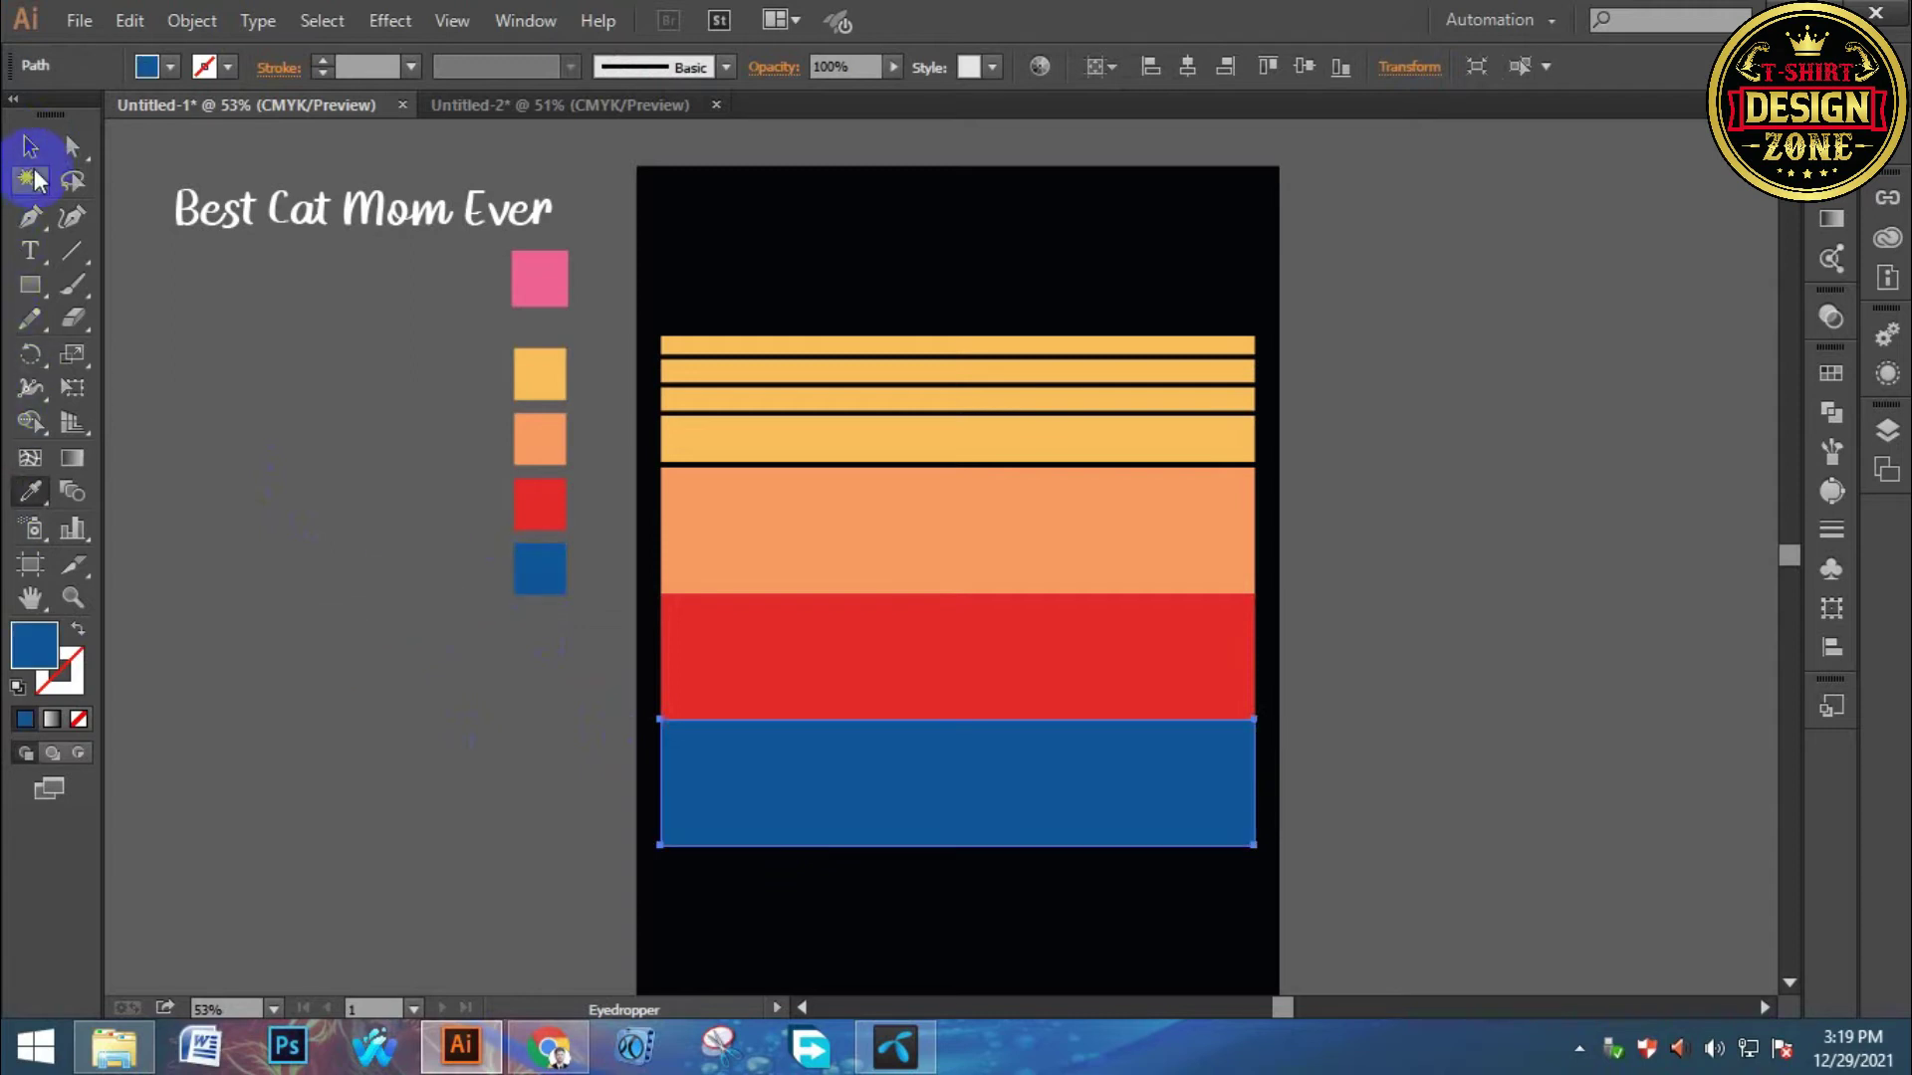
click(29, 149)
click(321, 442)
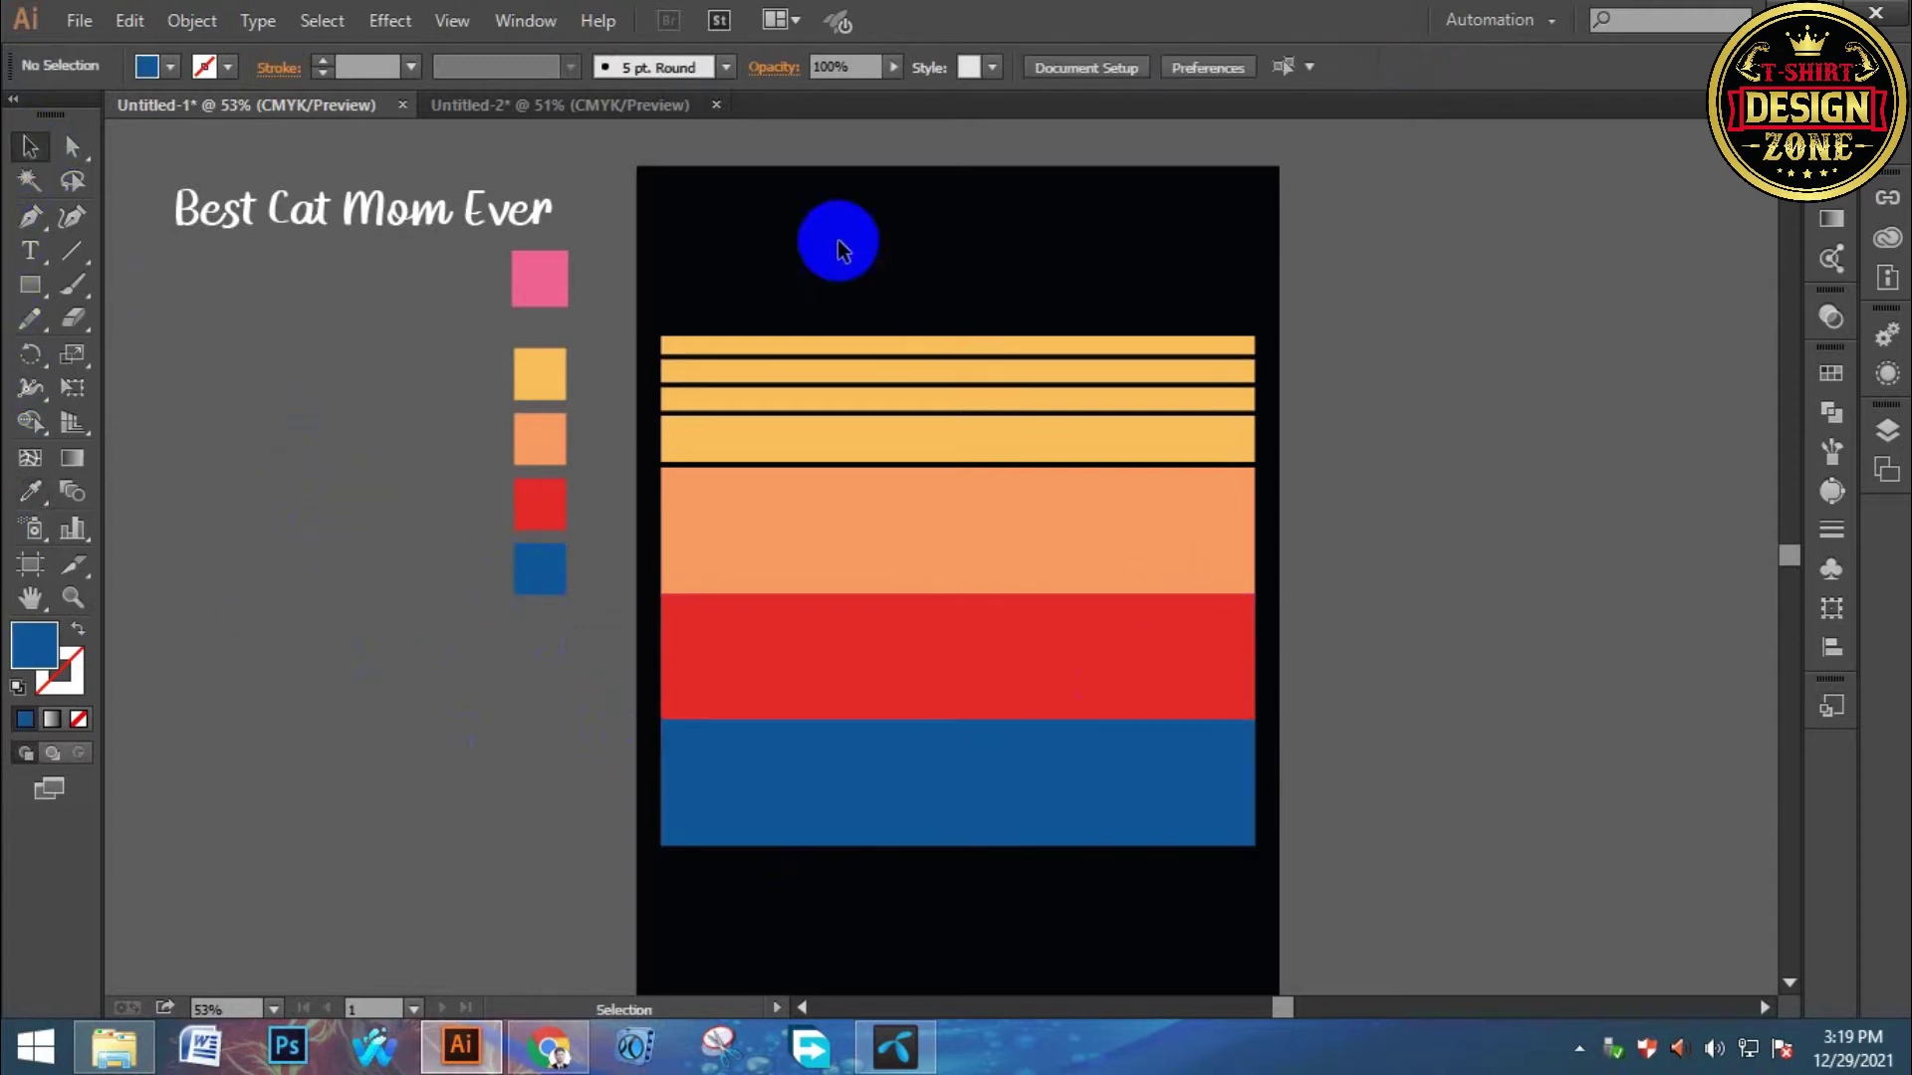
Group all the colored strips together and apply Expand to the group.
drag(760, 242, 1221, 880)
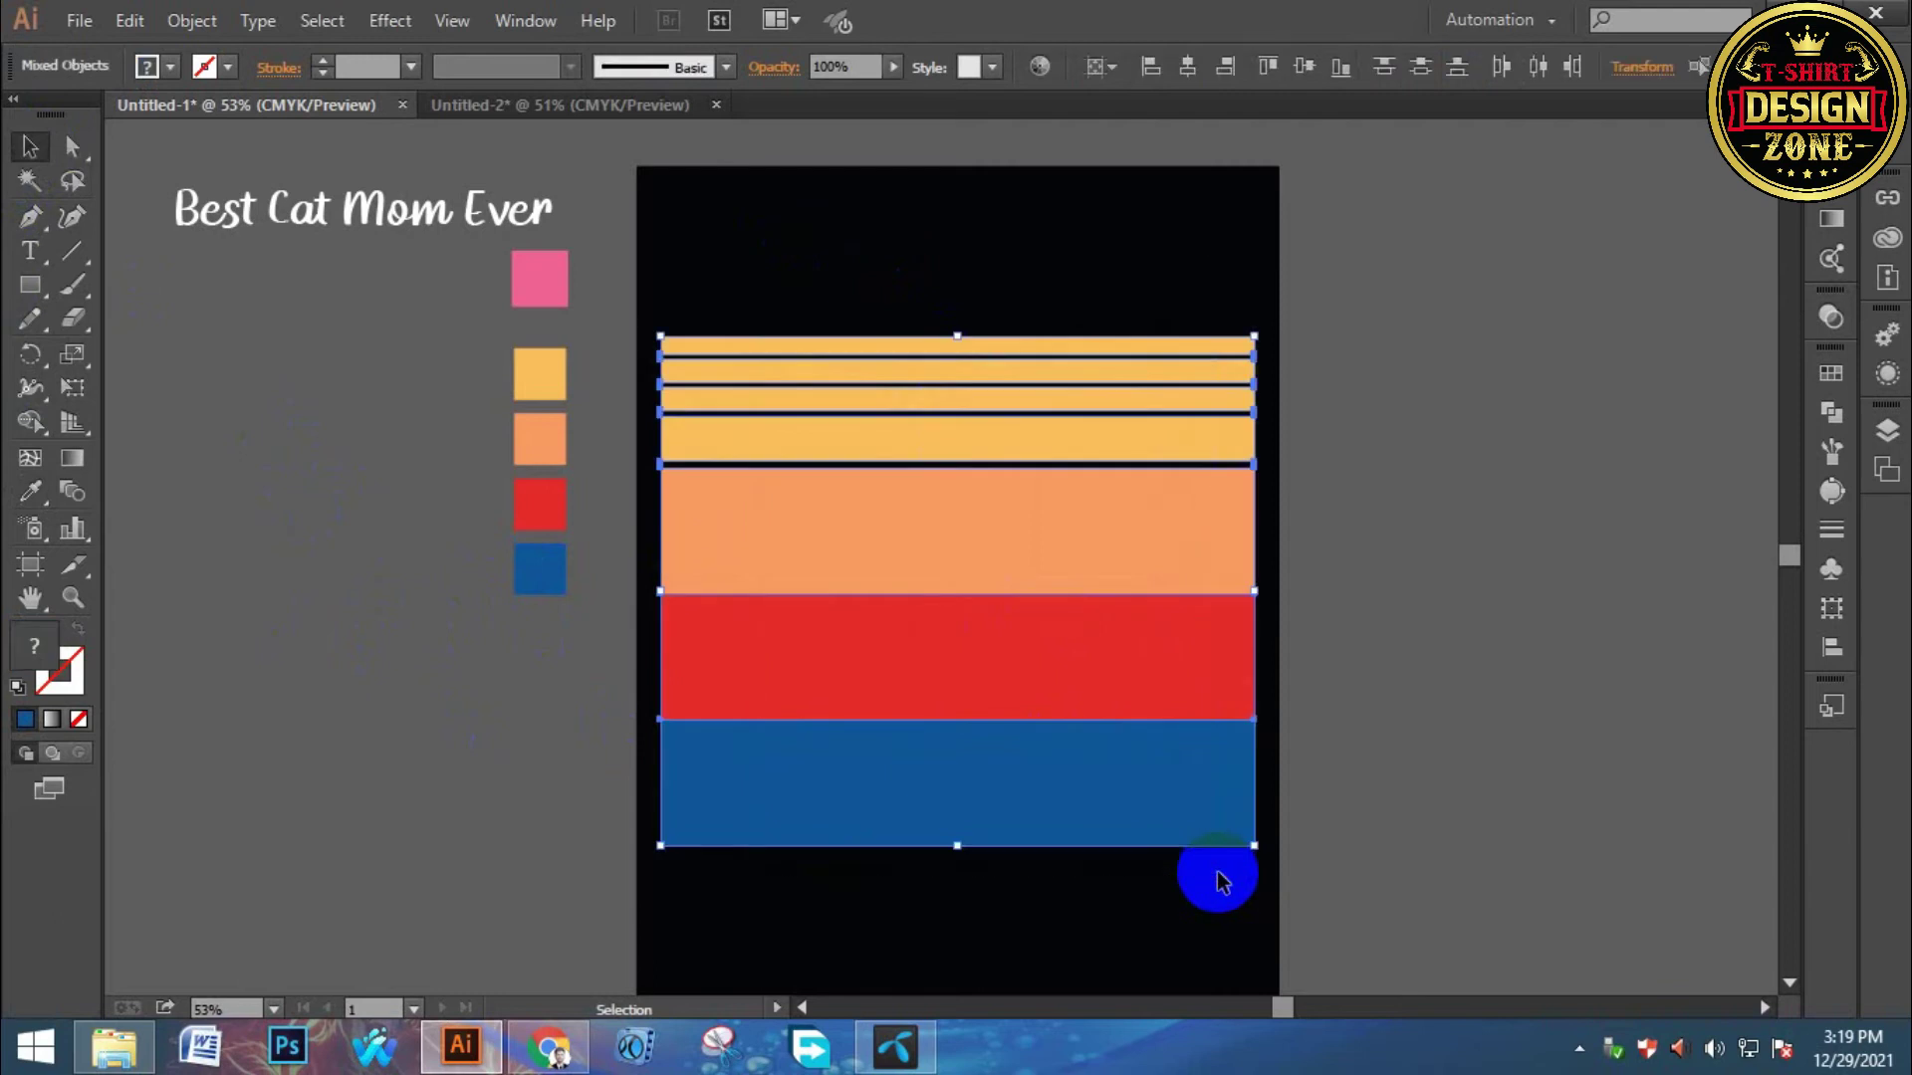
key(ctrl+g)
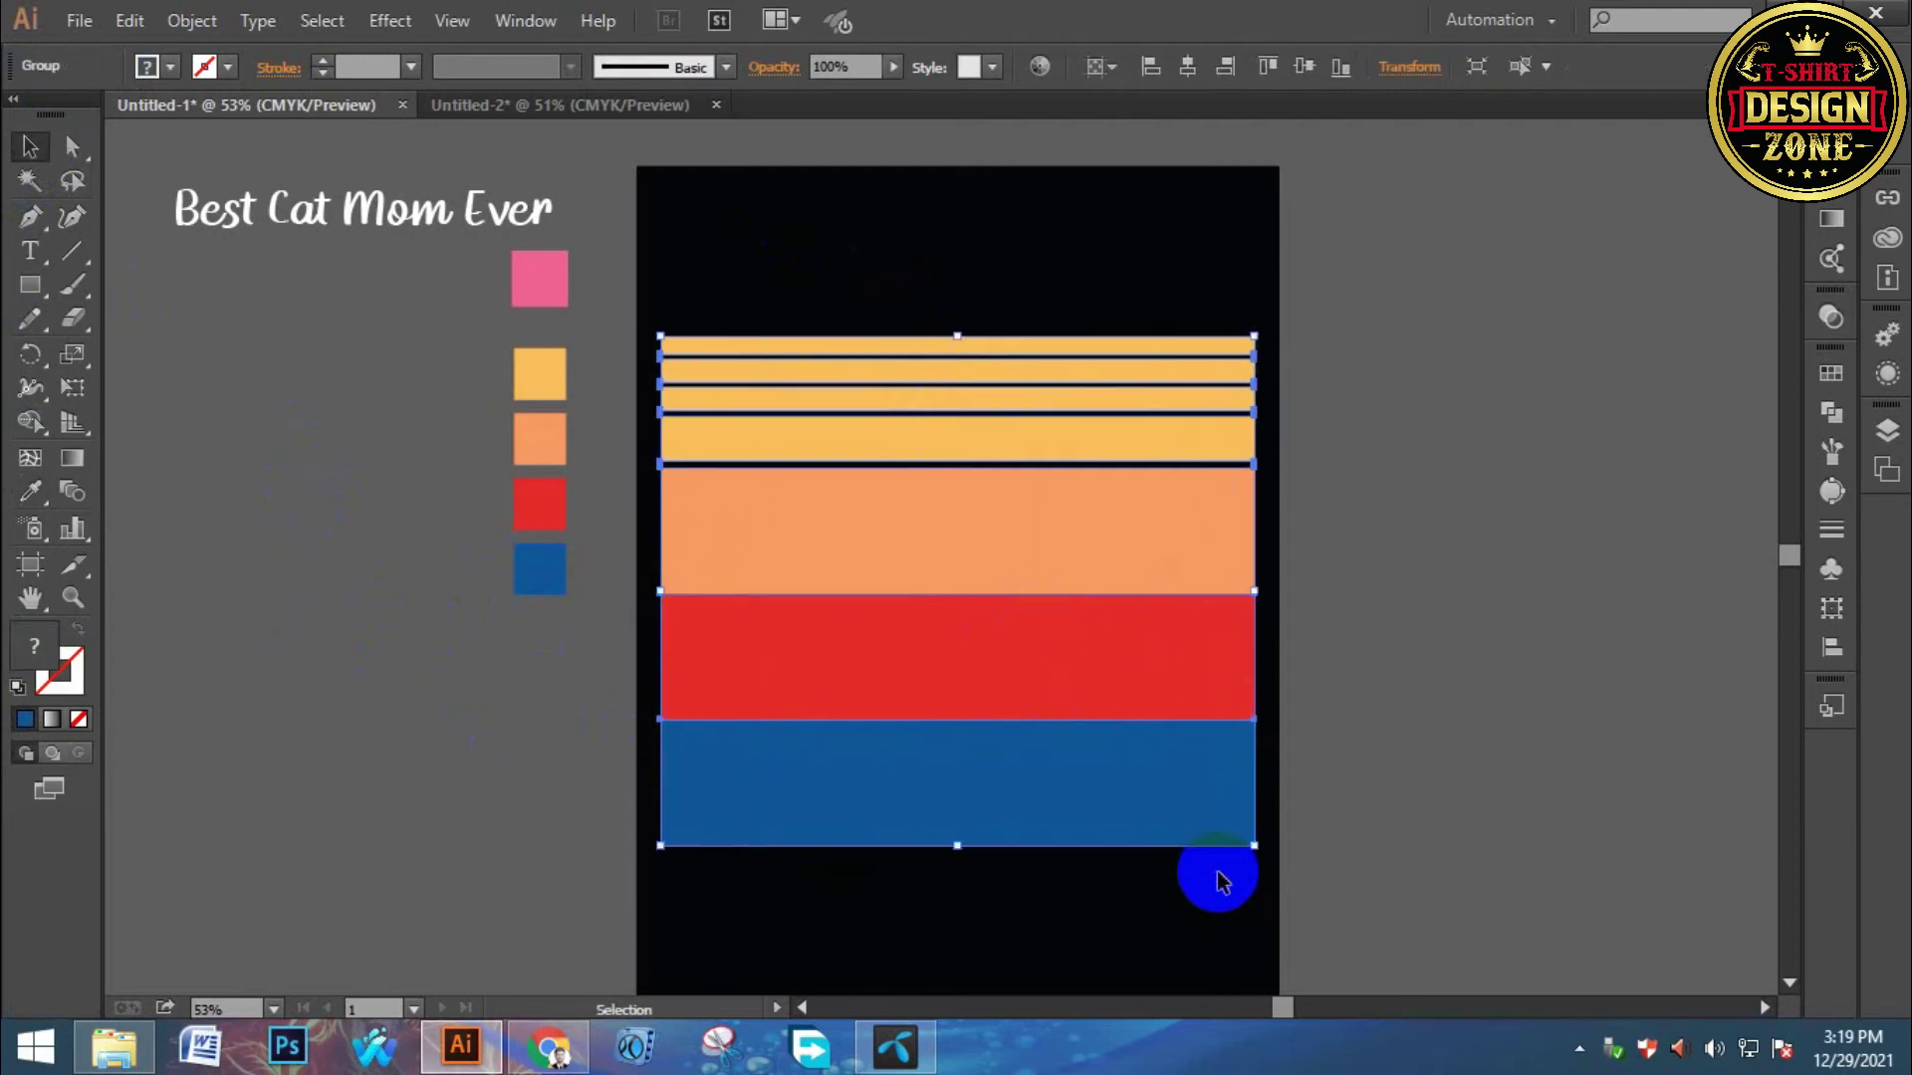
click(189, 20)
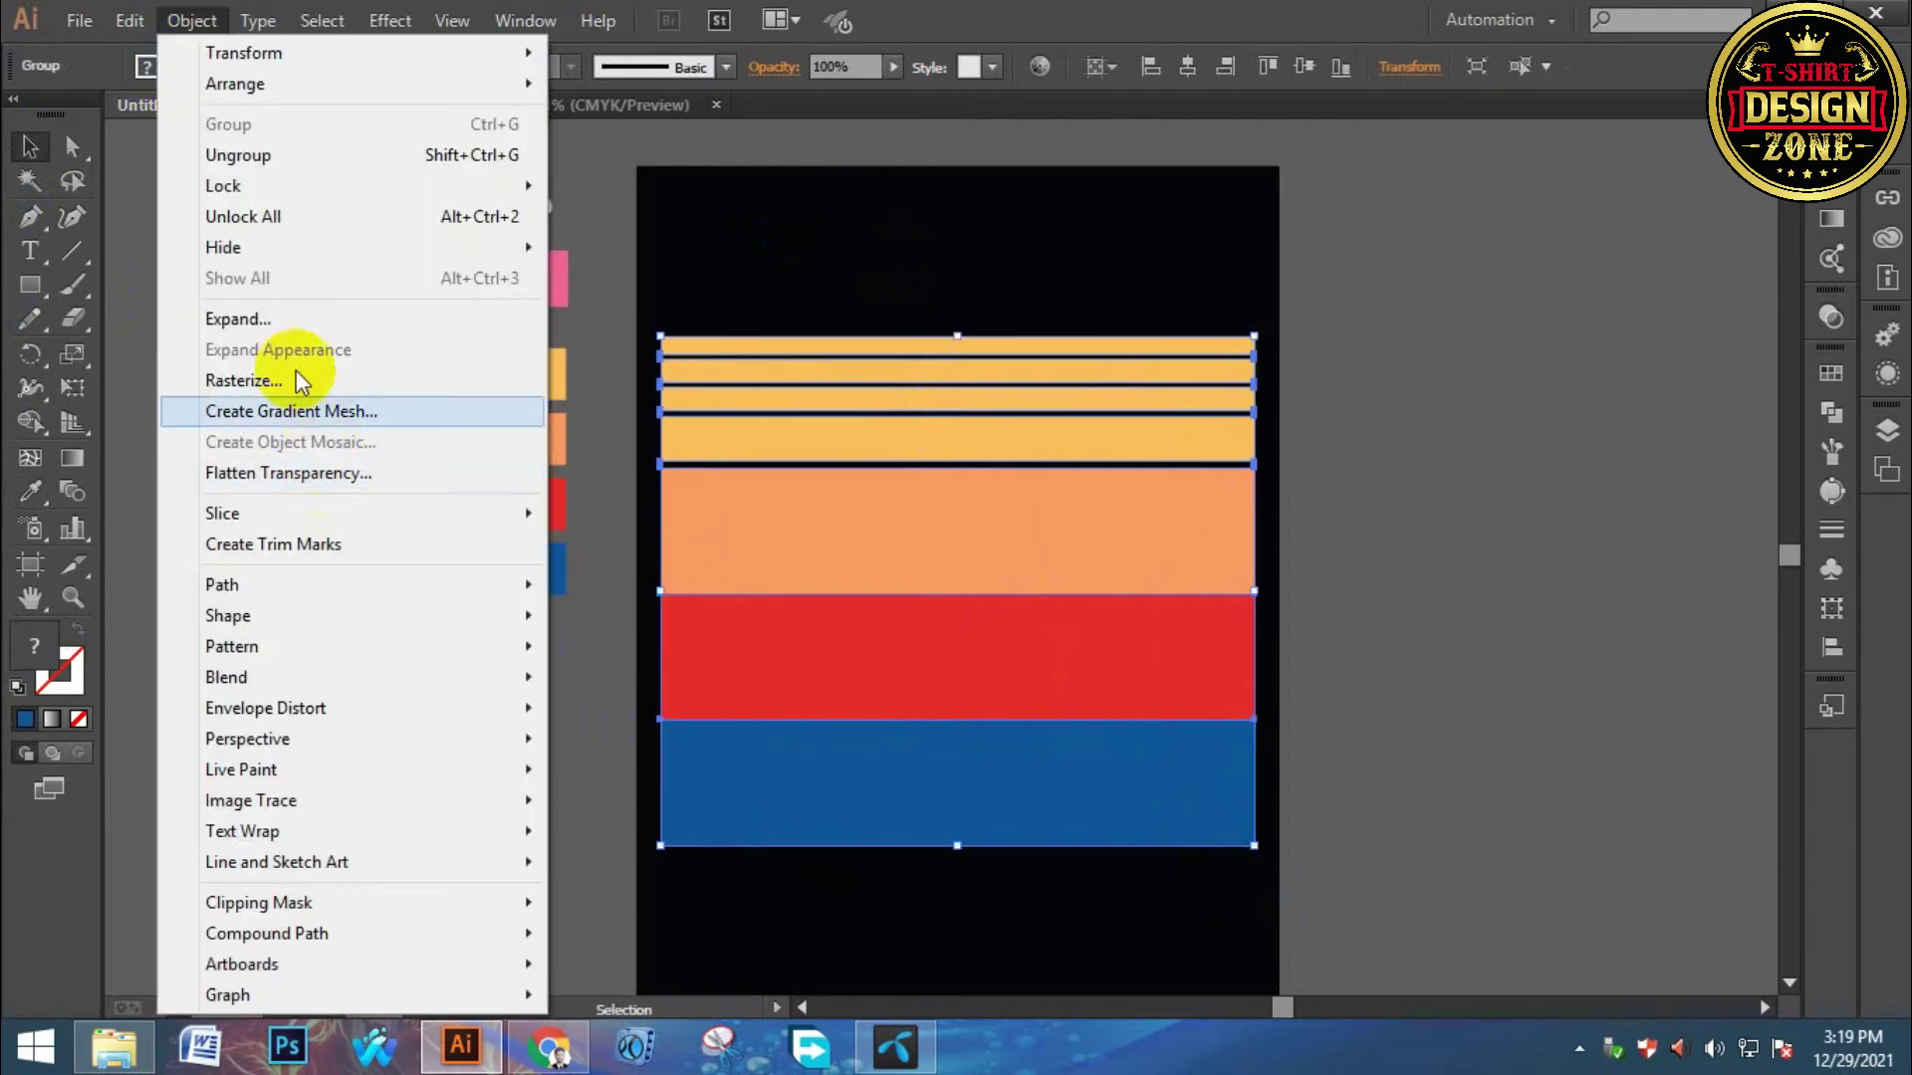
click(250, 323)
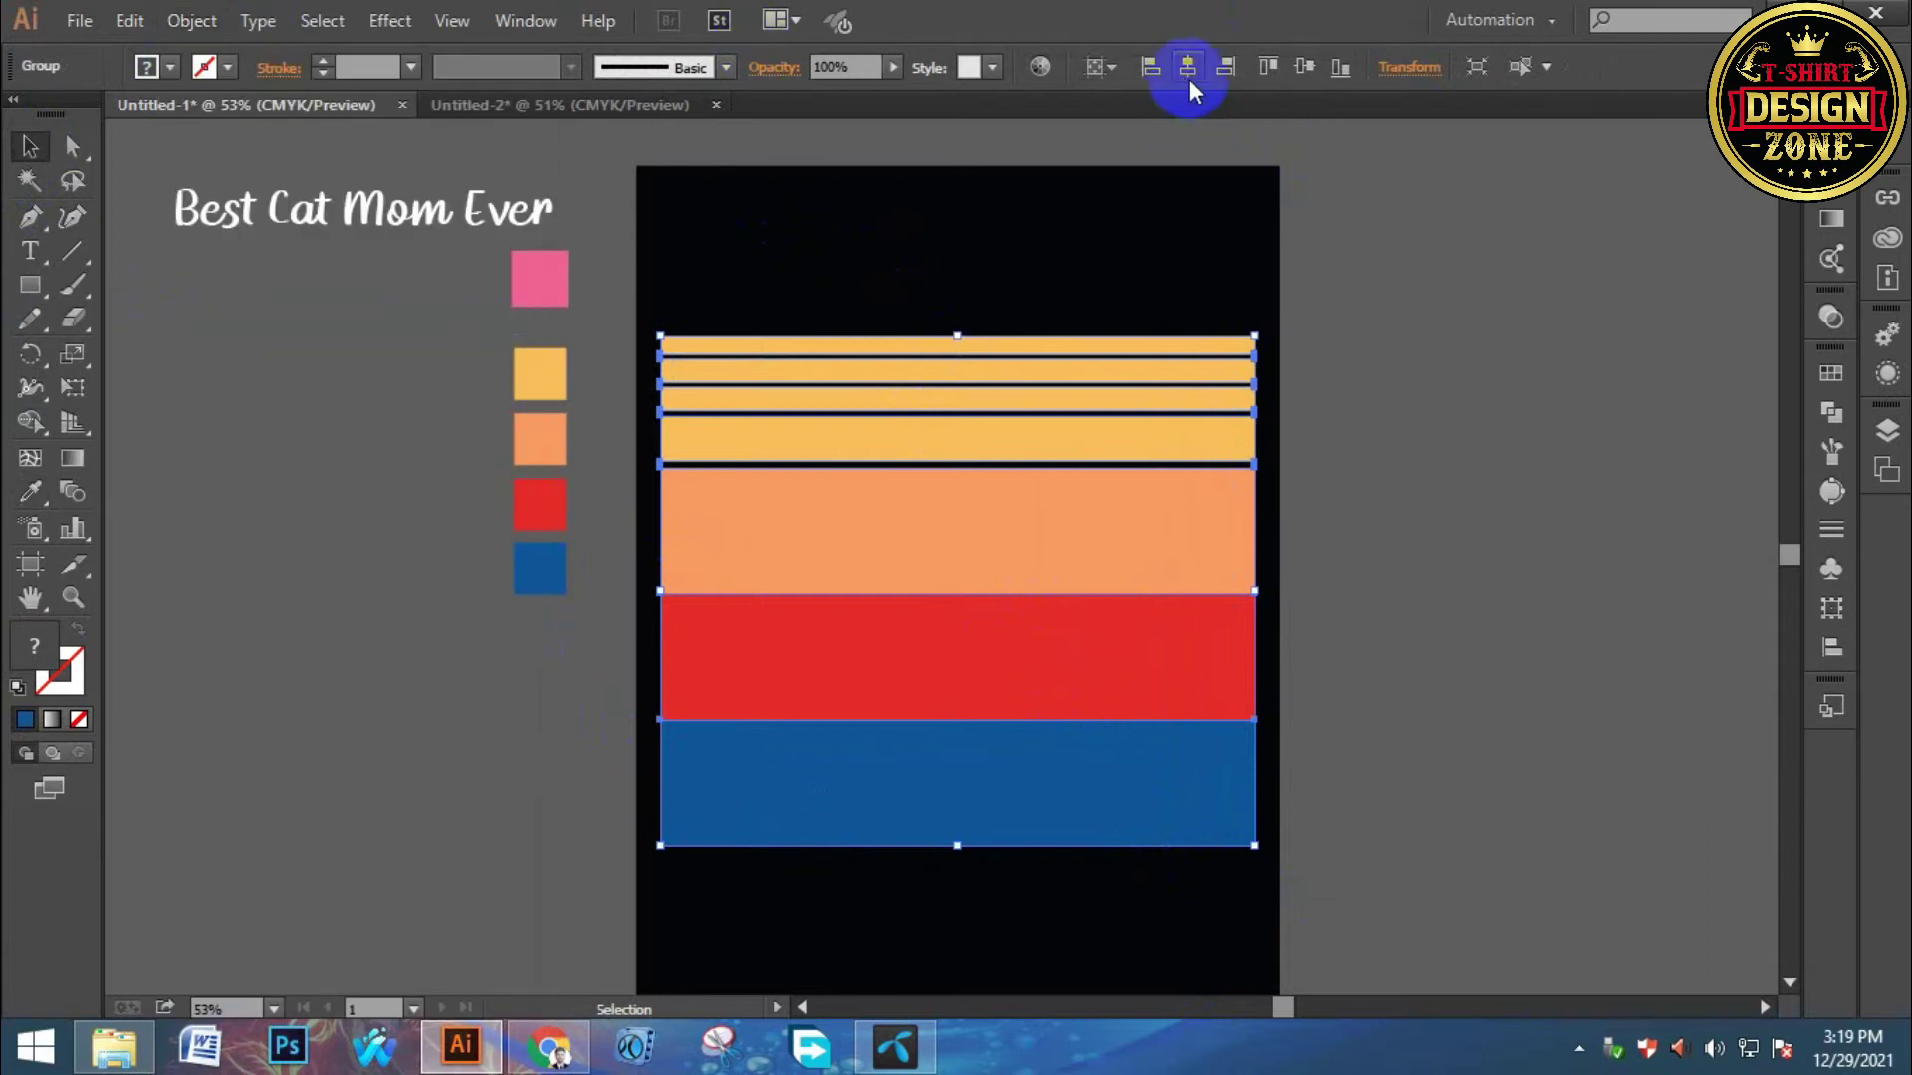
Center the group of colored strips vertically on the black artboard and deselect it.
click(1300, 67)
click(1328, 344)
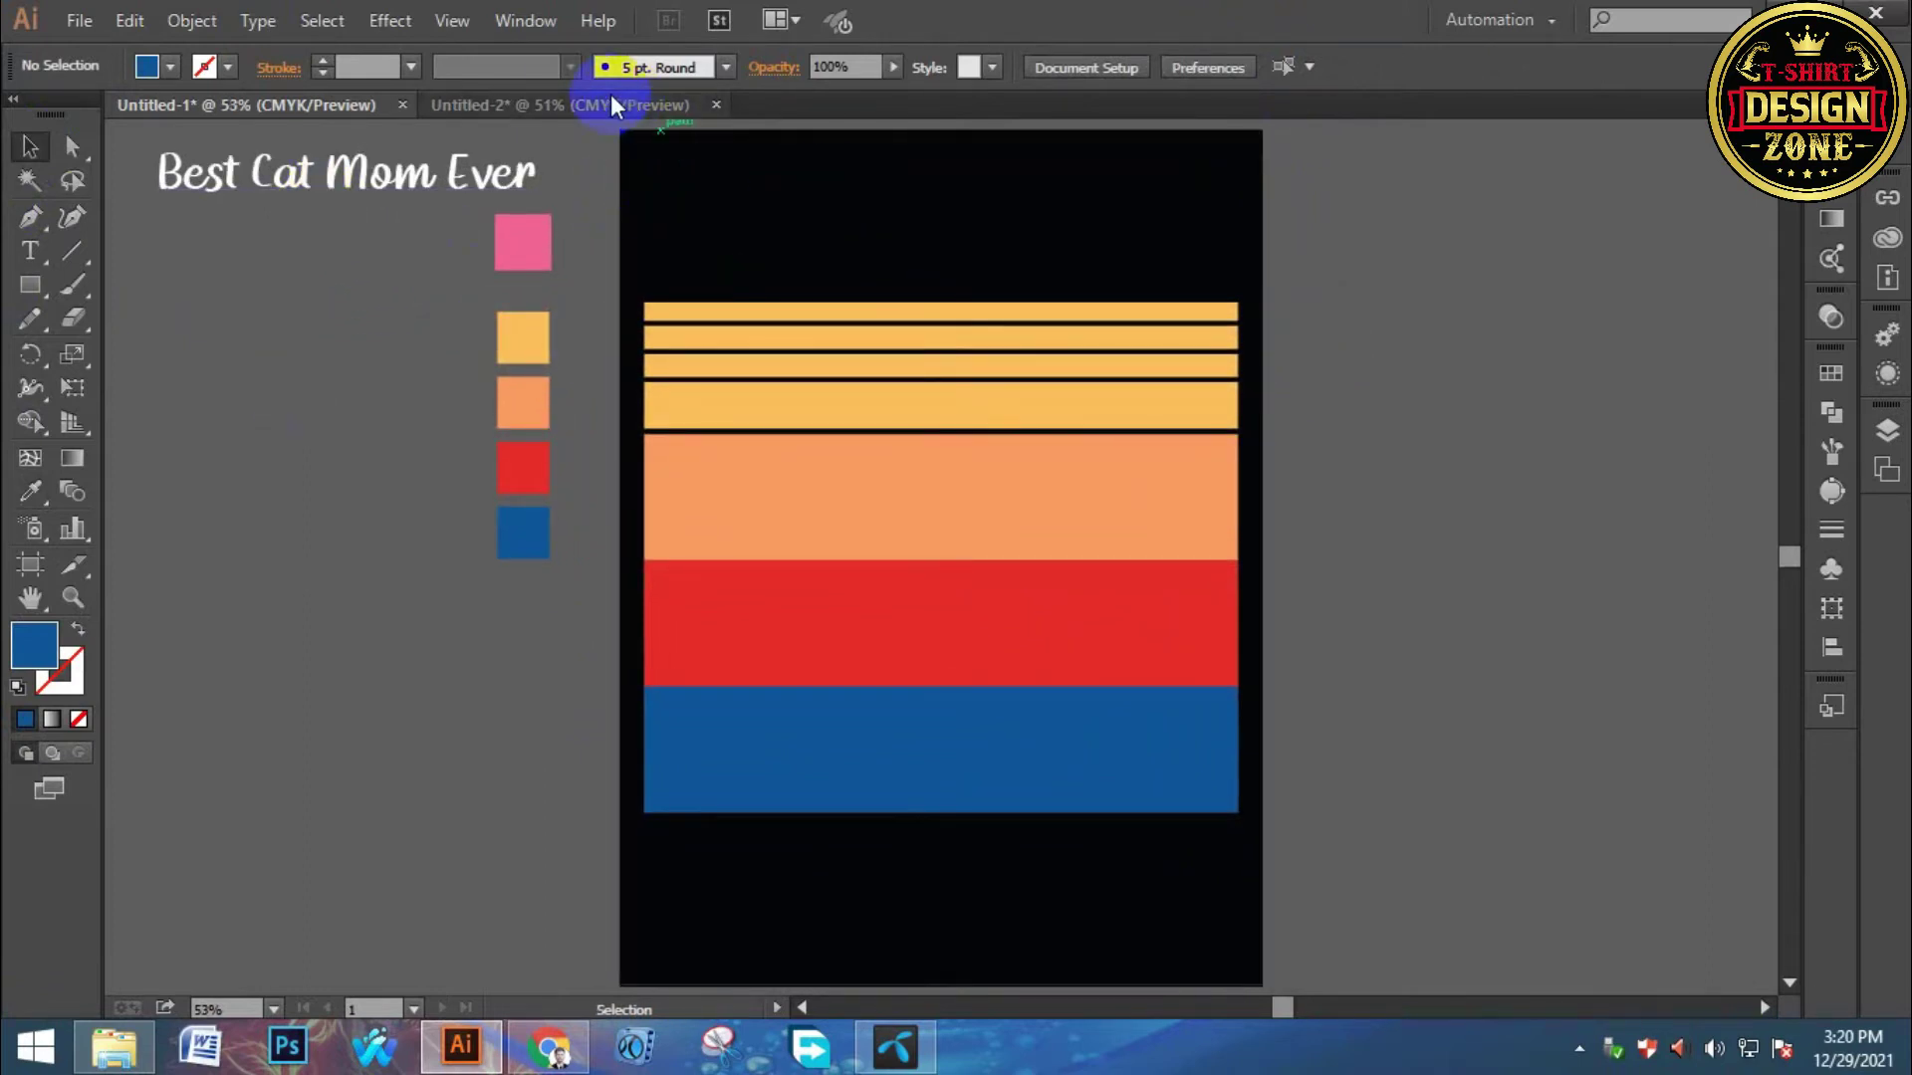
In the Untitled-2 document, move the sitting cat image off the artboard and reposition the lying cat image on it.
click(589, 115)
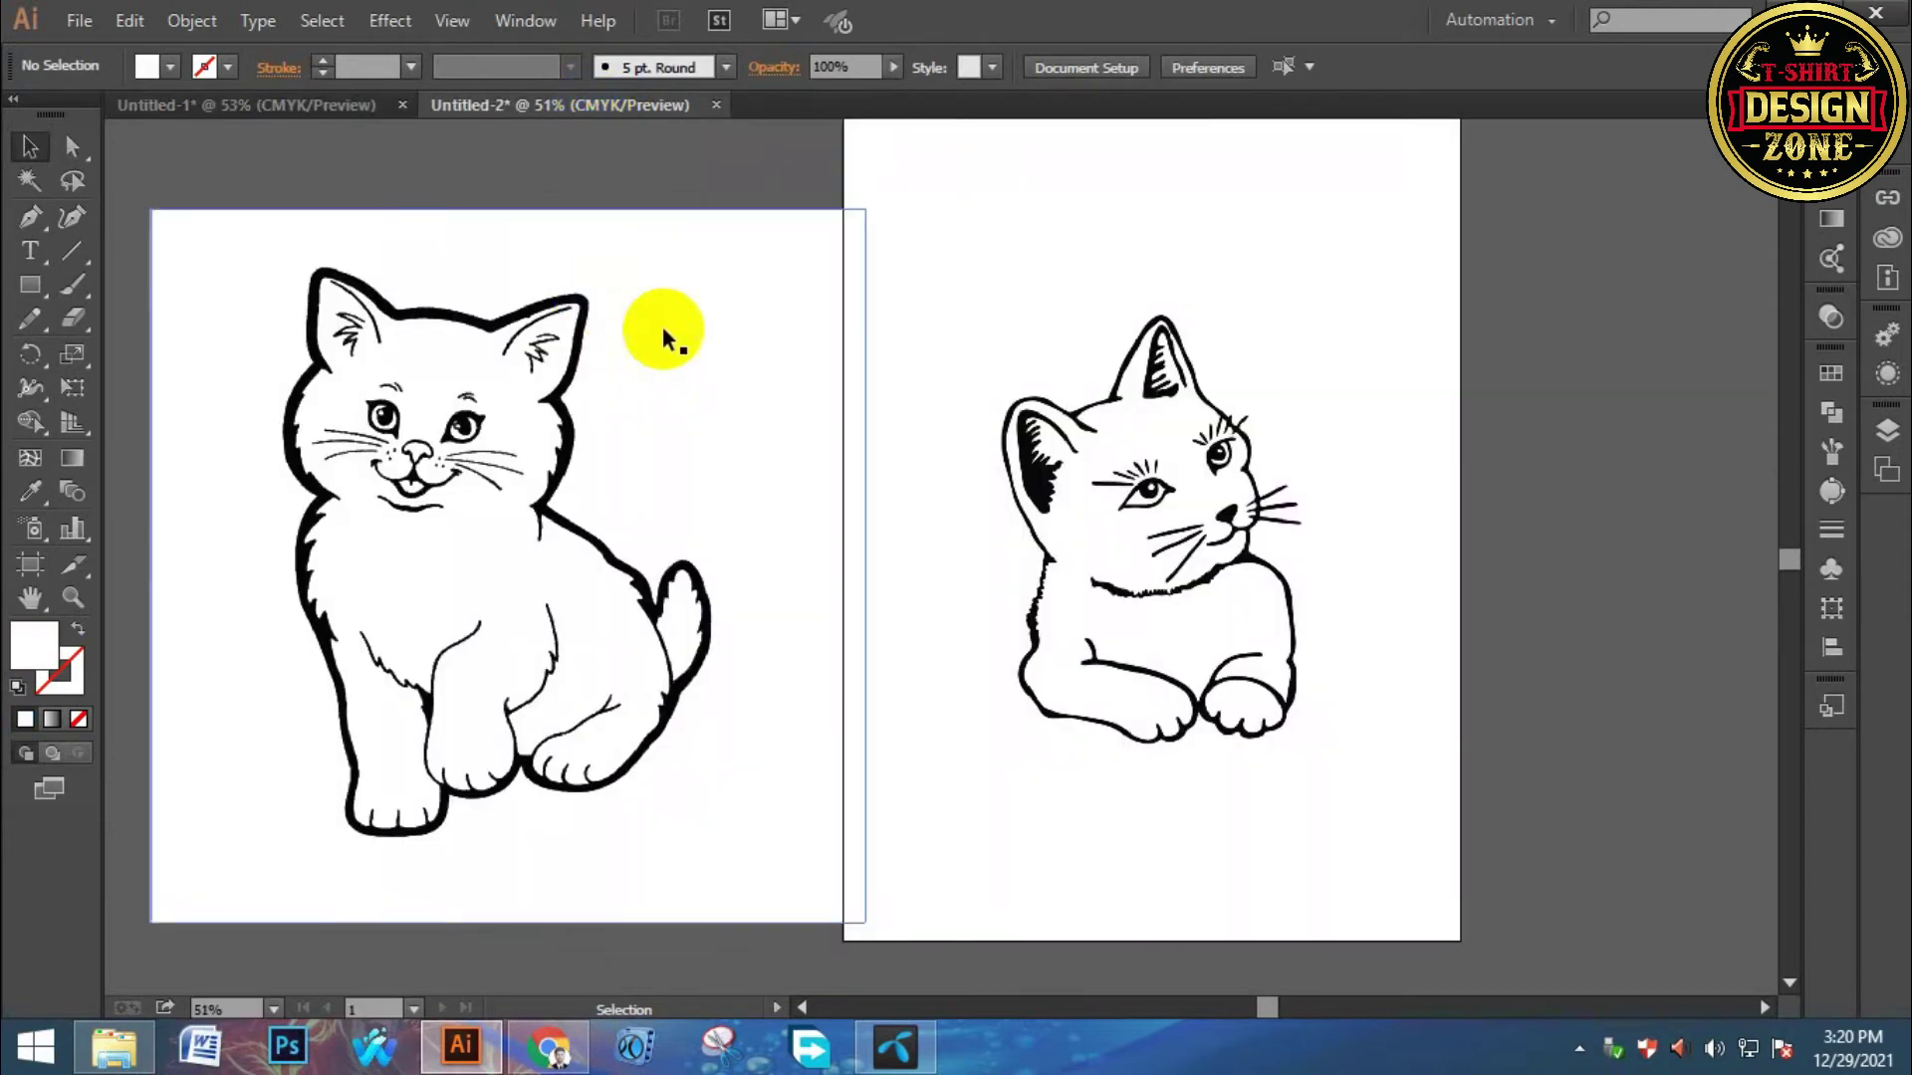
drag(460, 435, 438, 435)
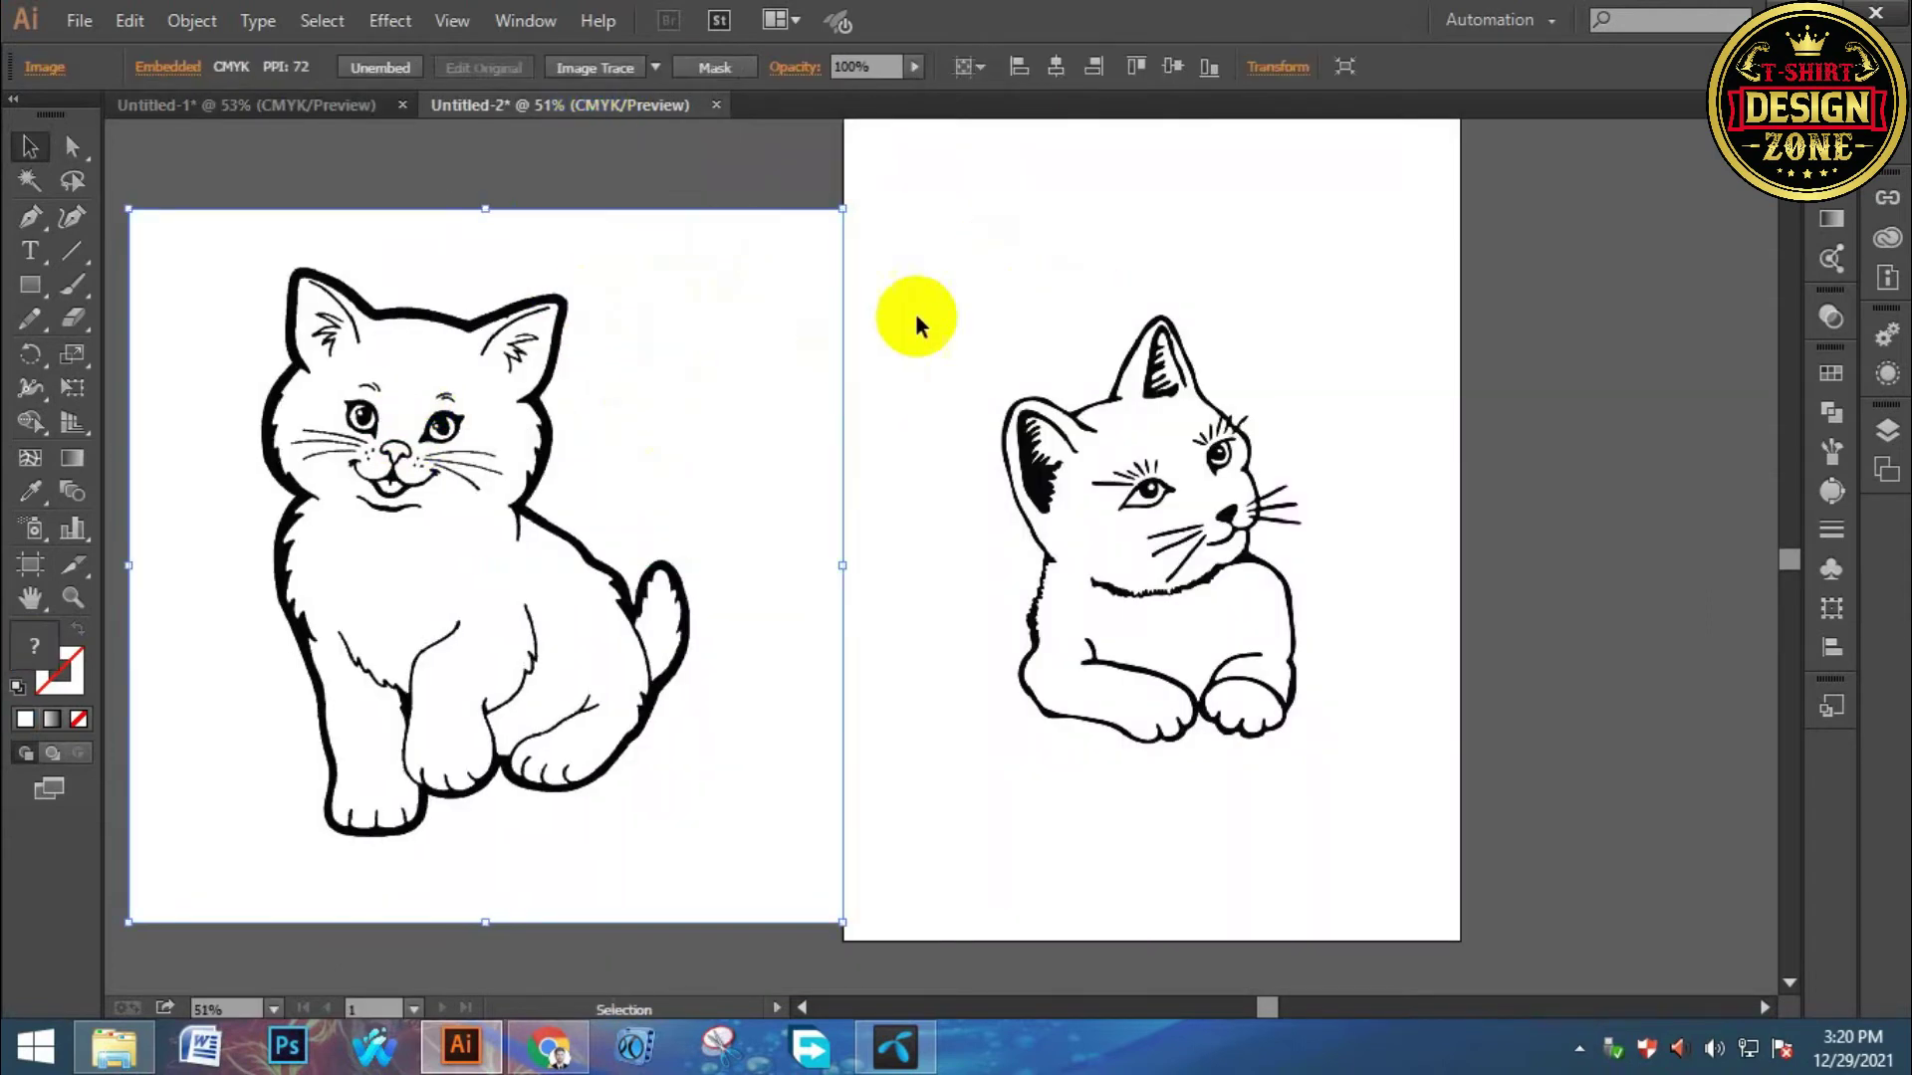
drag(1148, 633, 1157, 634)
drag(1178, 500, 1205, 476)
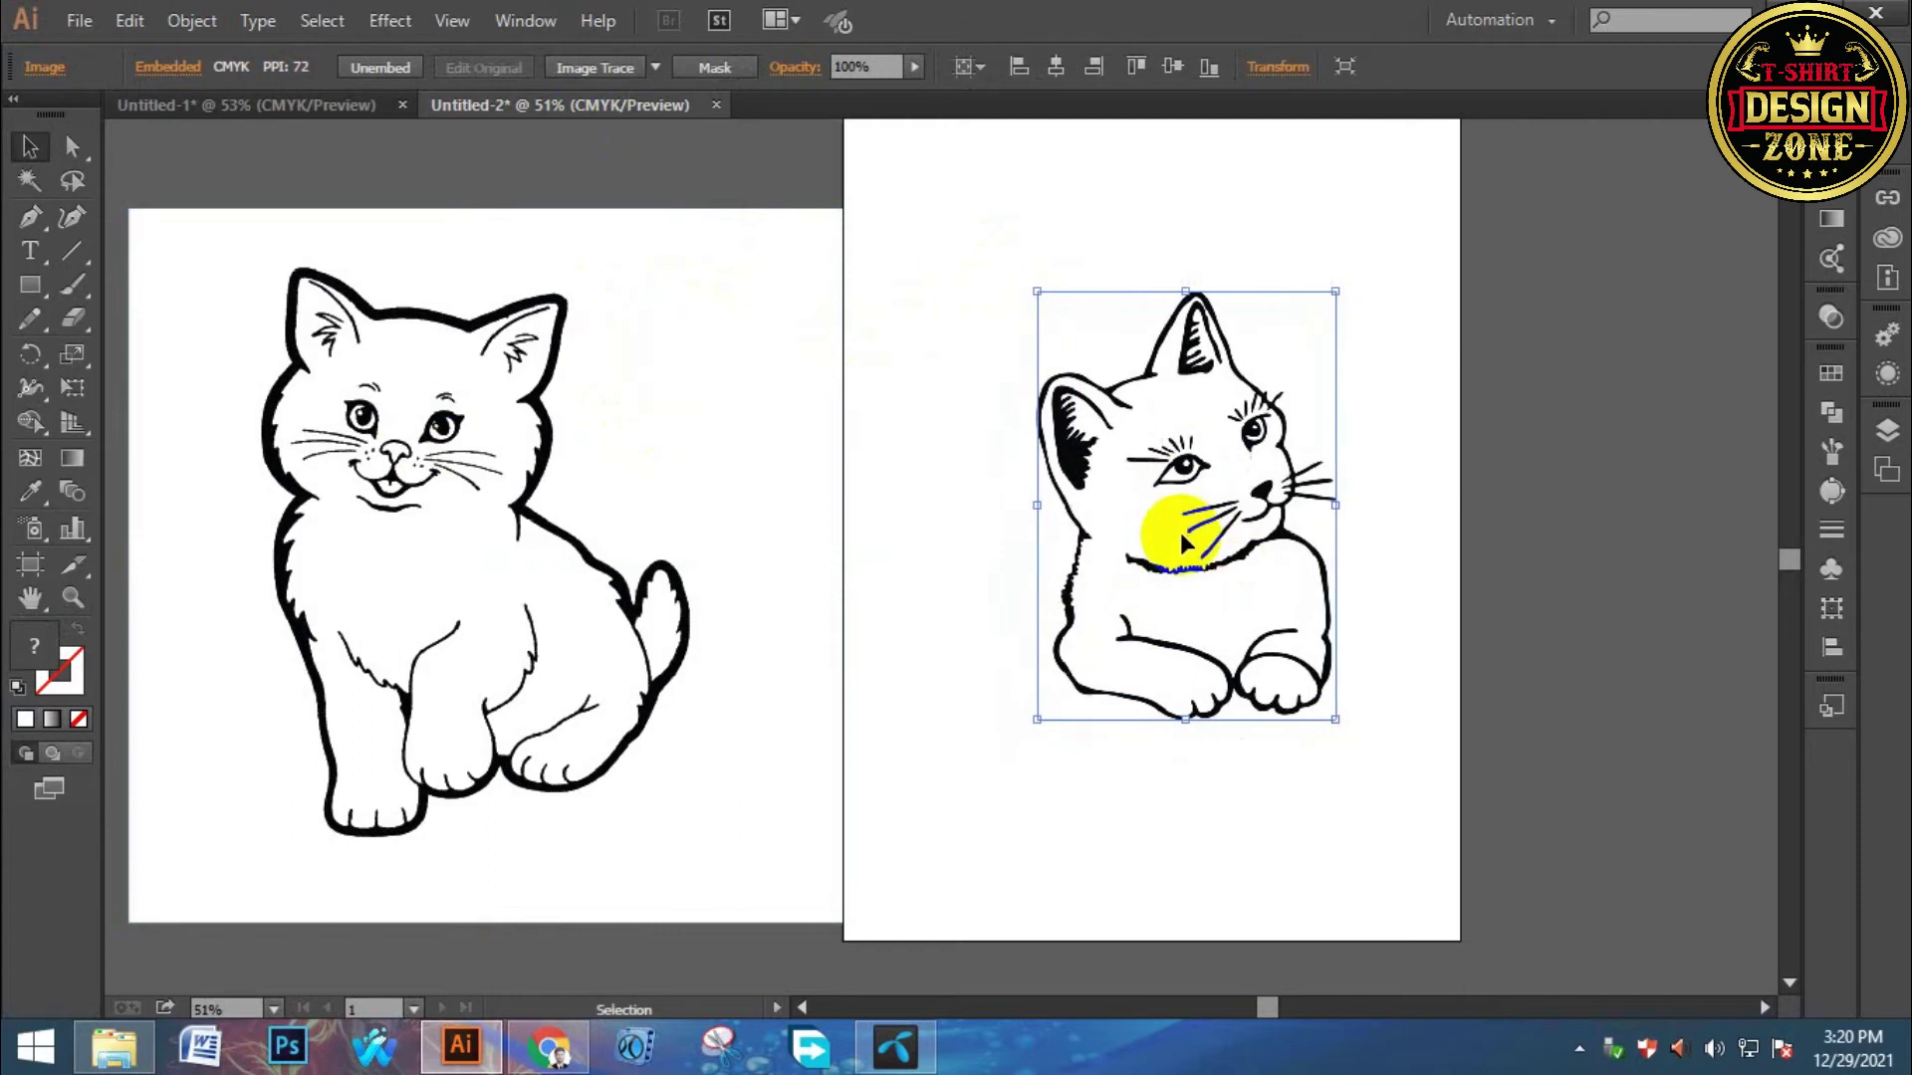
Image-trace the lying cat in black and white with Paths 100%, Corners 100%, Noise 1 px and Ignore White enabled.
click(1831, 490)
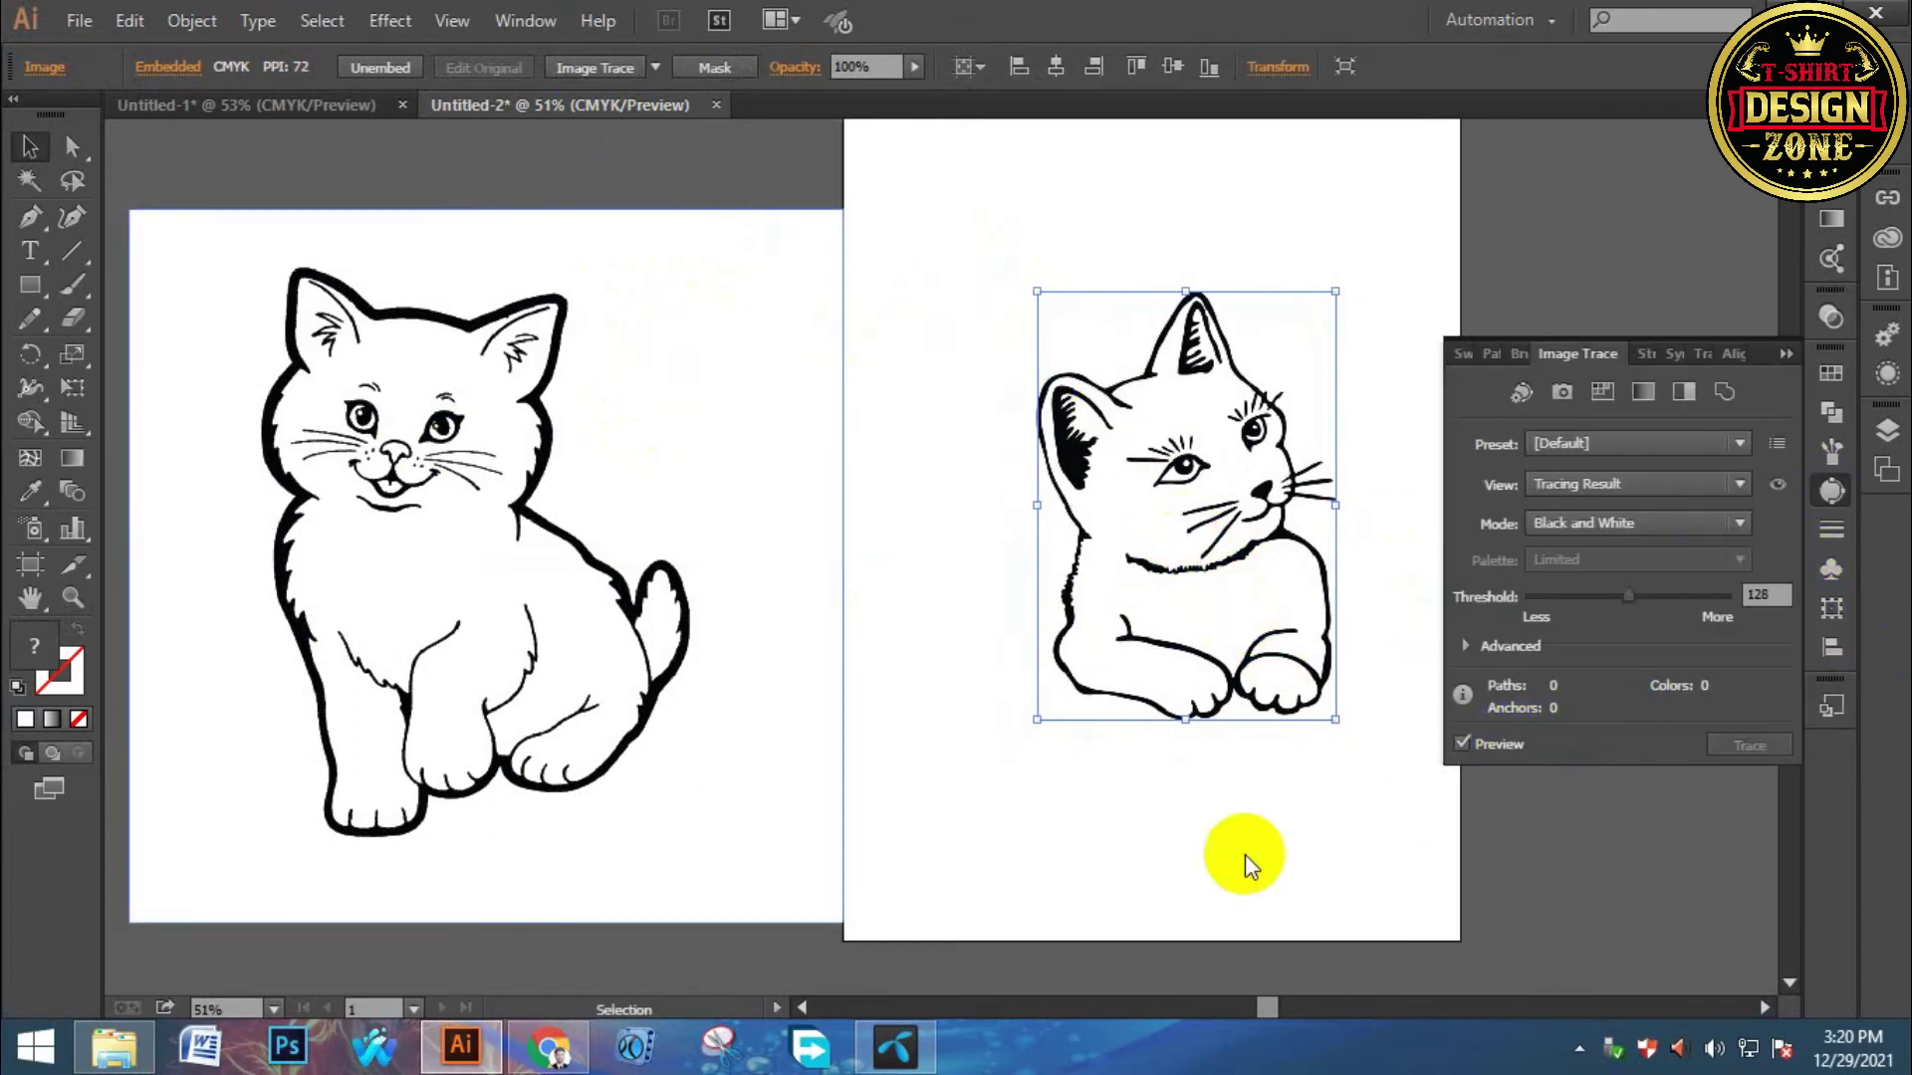
click(1465, 646)
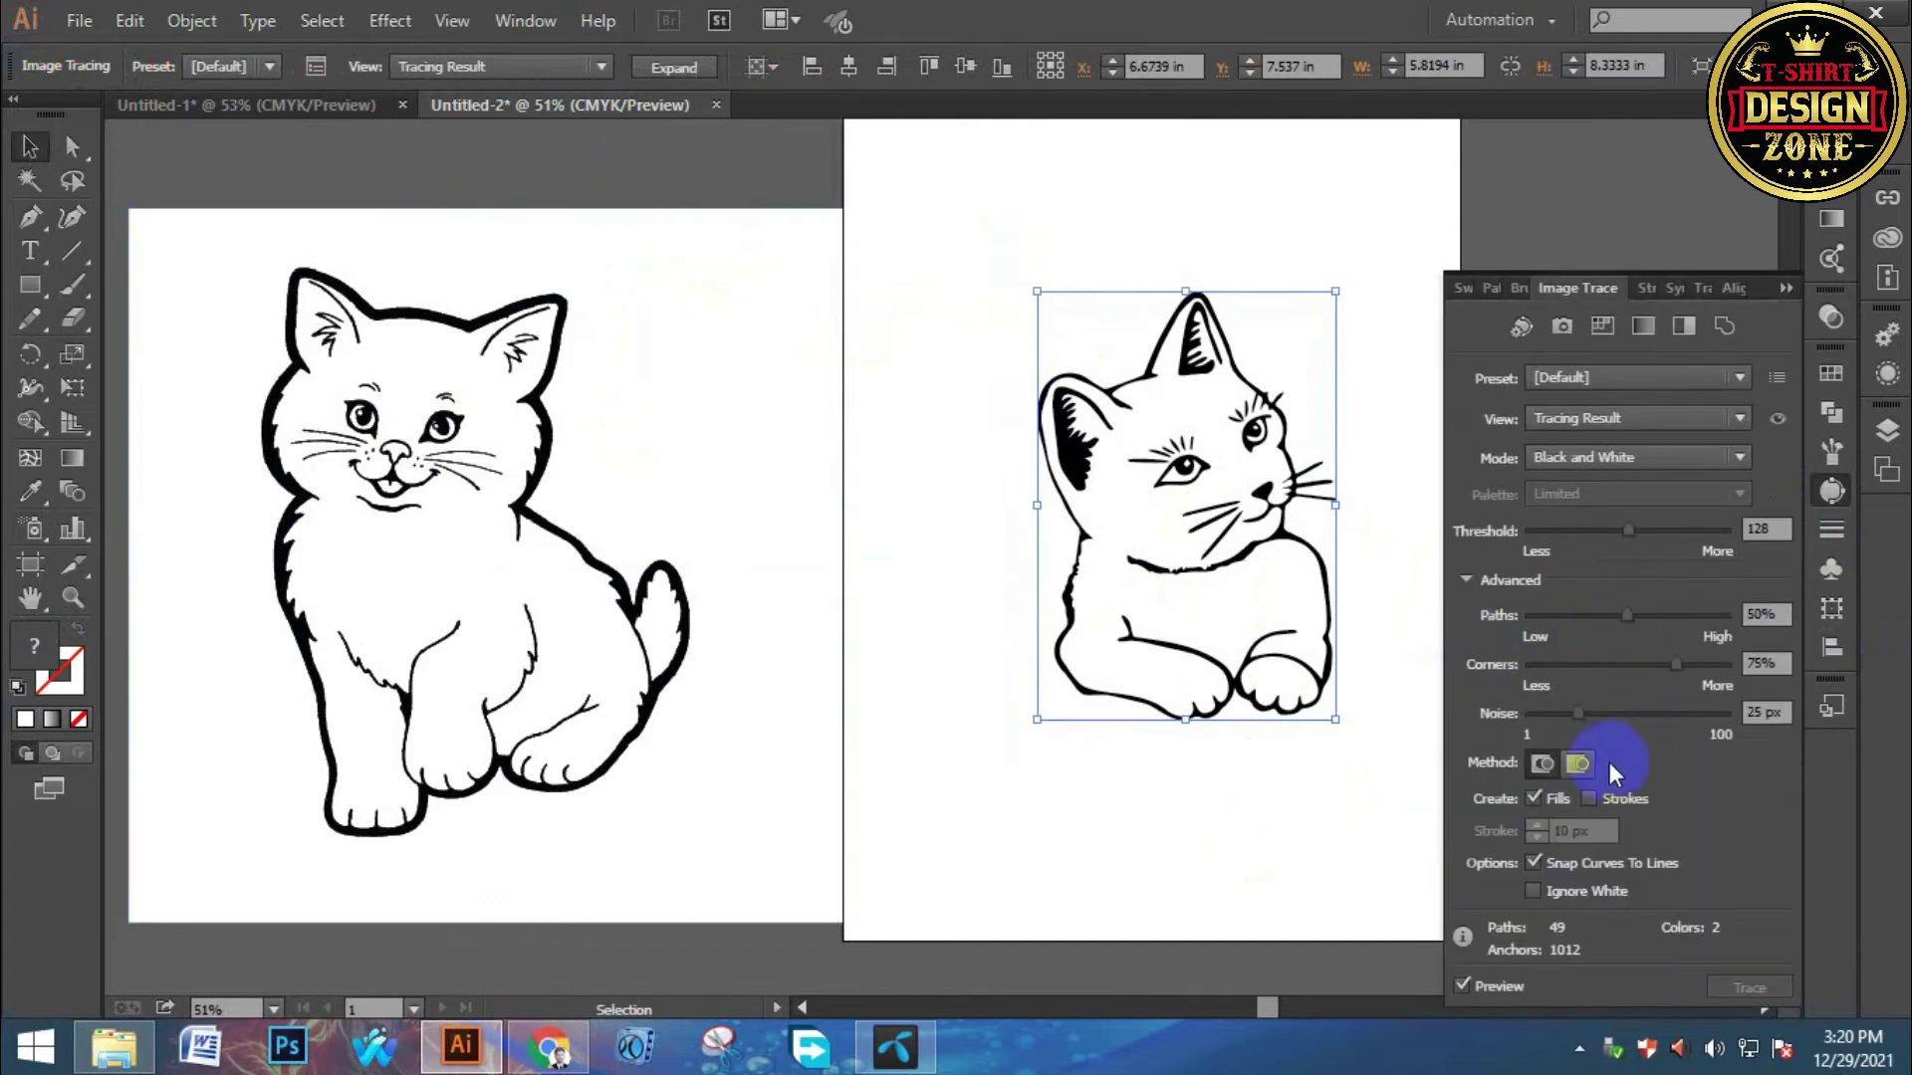
drag(1581, 723, 1530, 714)
drag(1657, 672, 1687, 649)
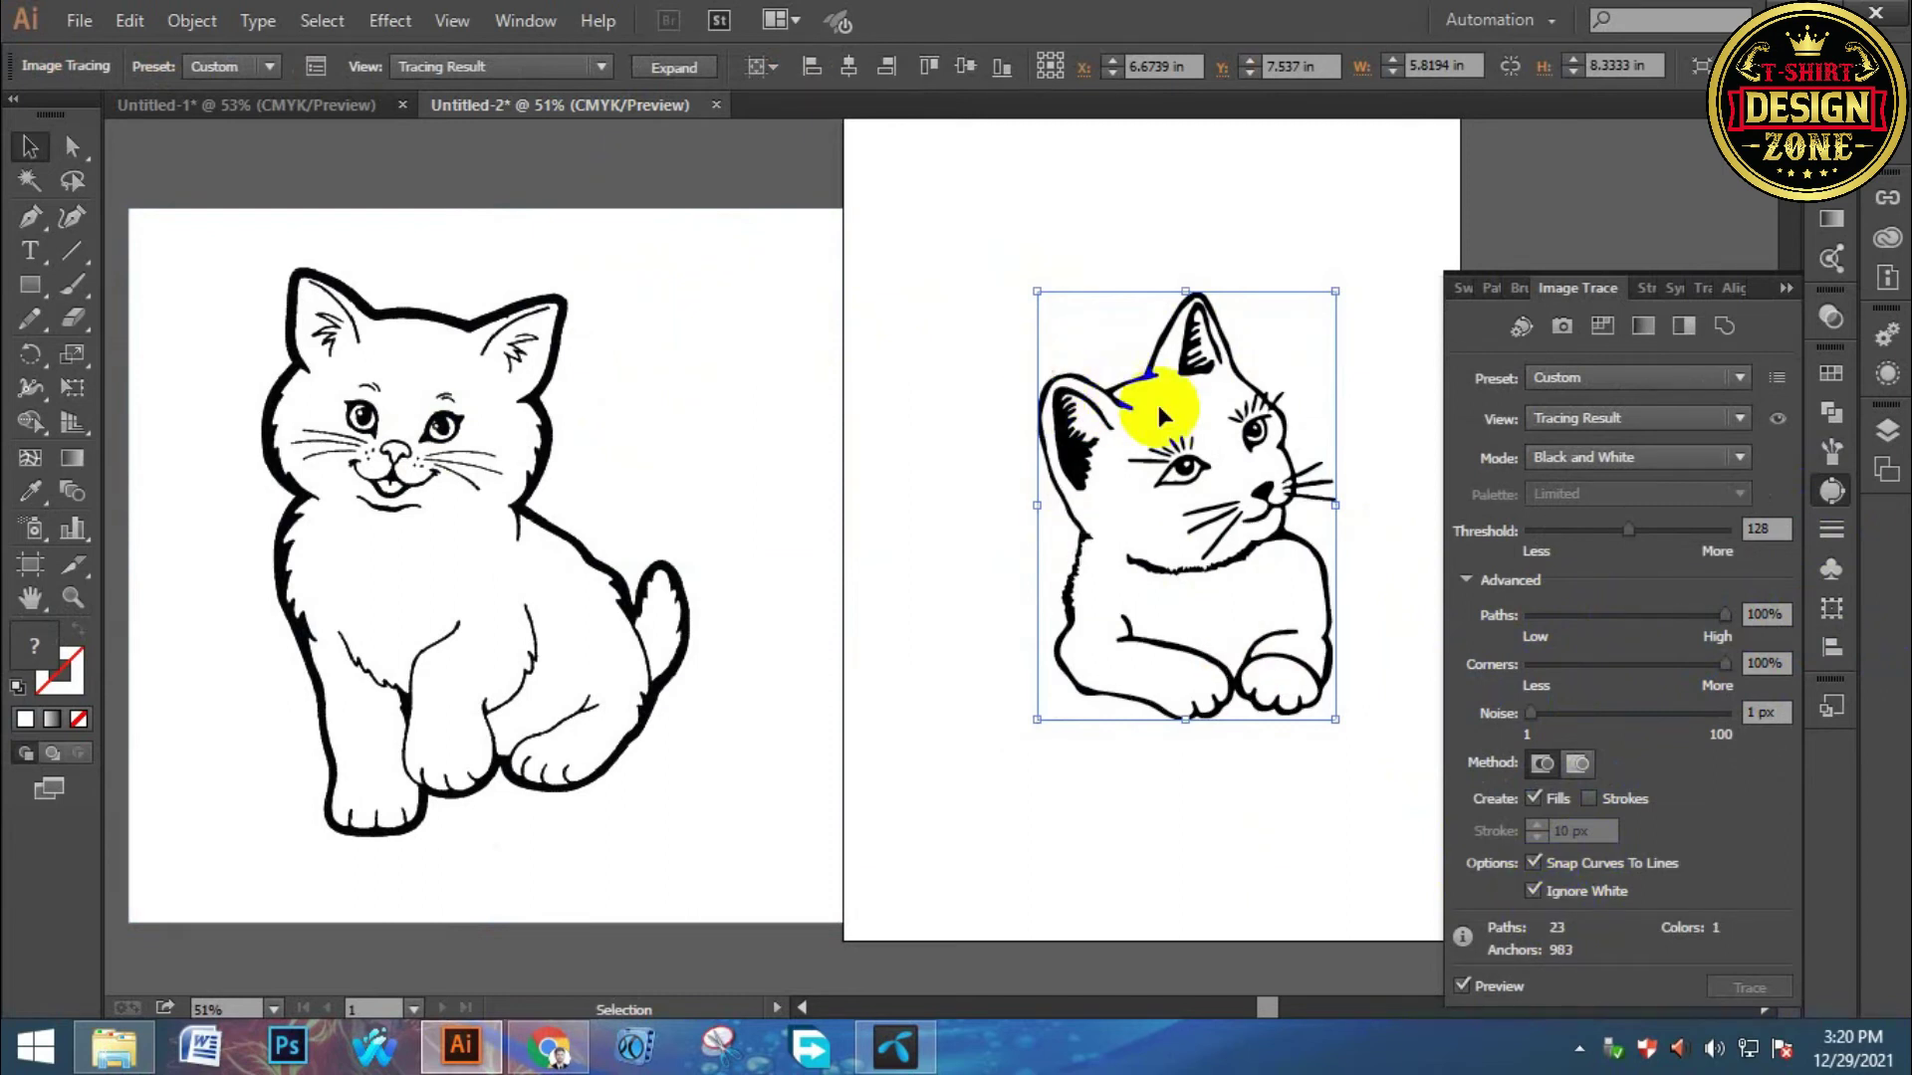
Expand the traced lying cat with Object and Fill enabled.
click(191, 20)
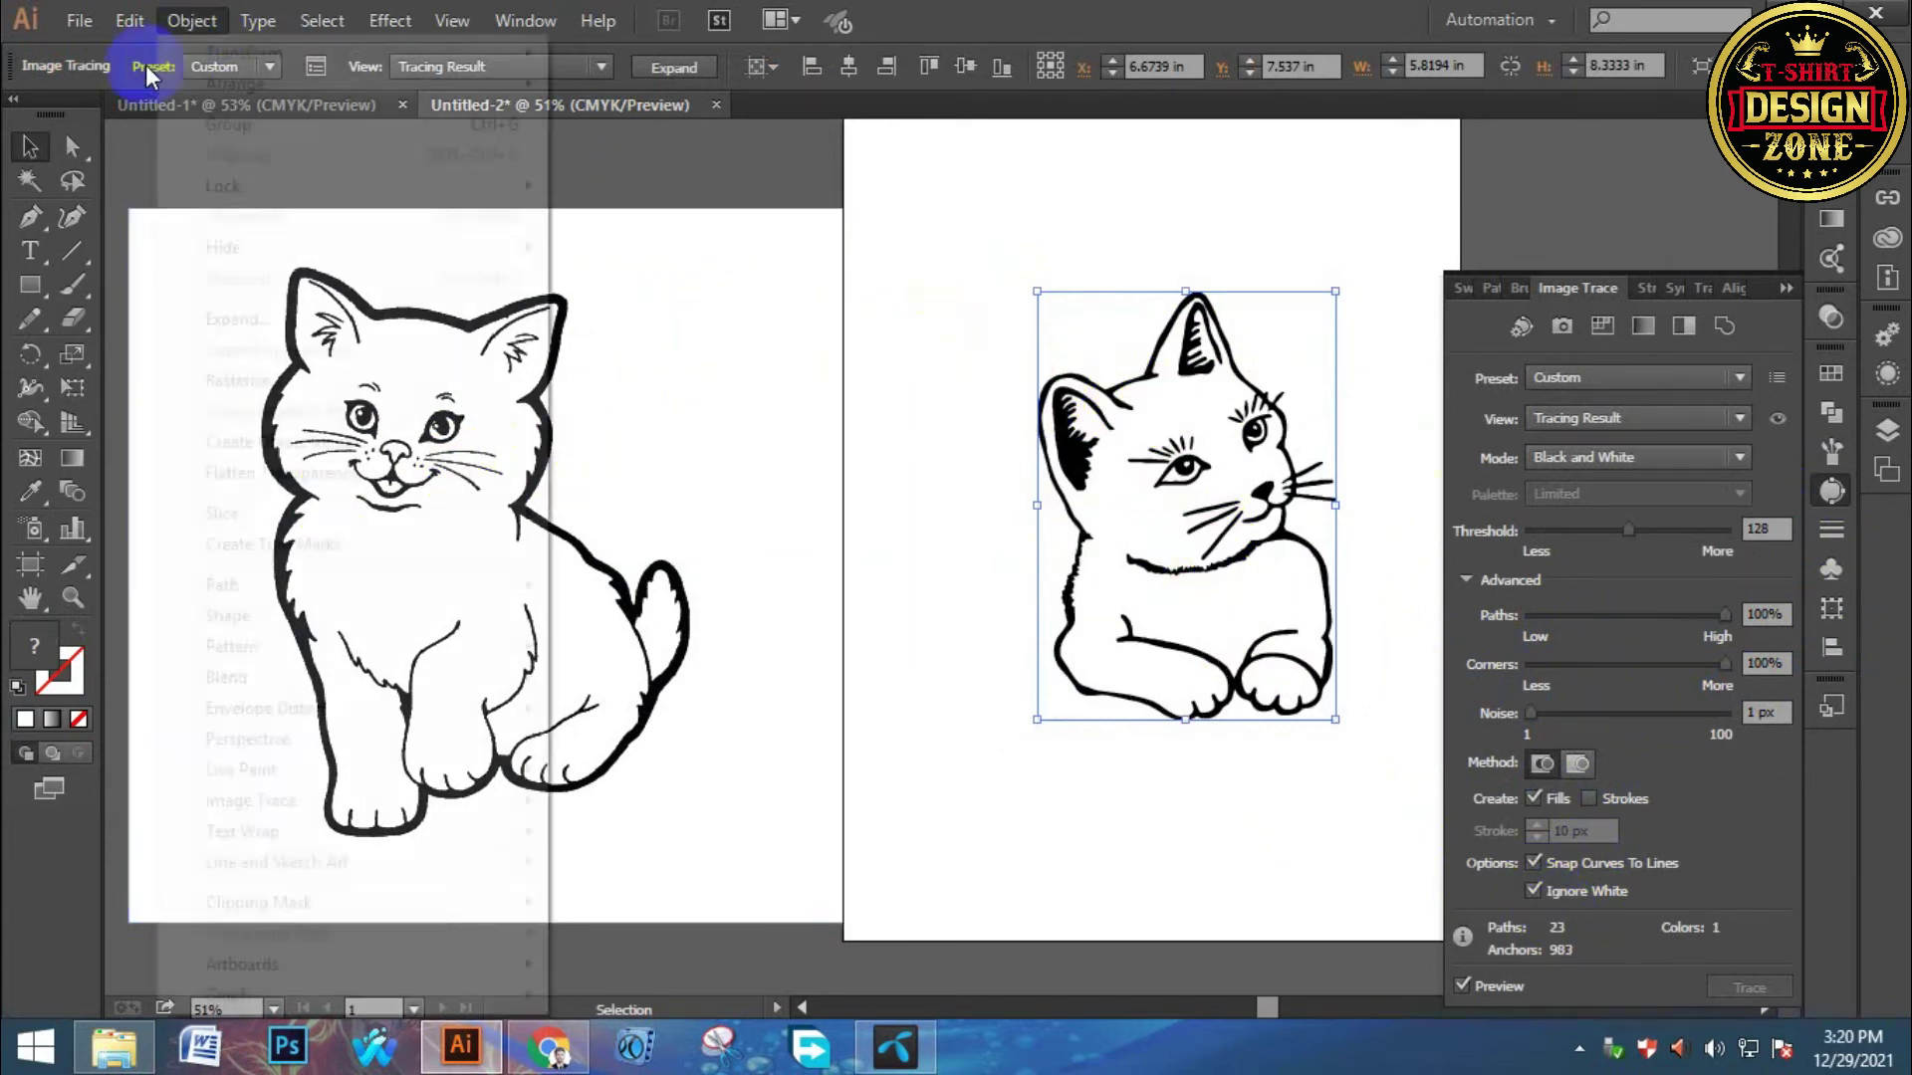
click(261, 317)
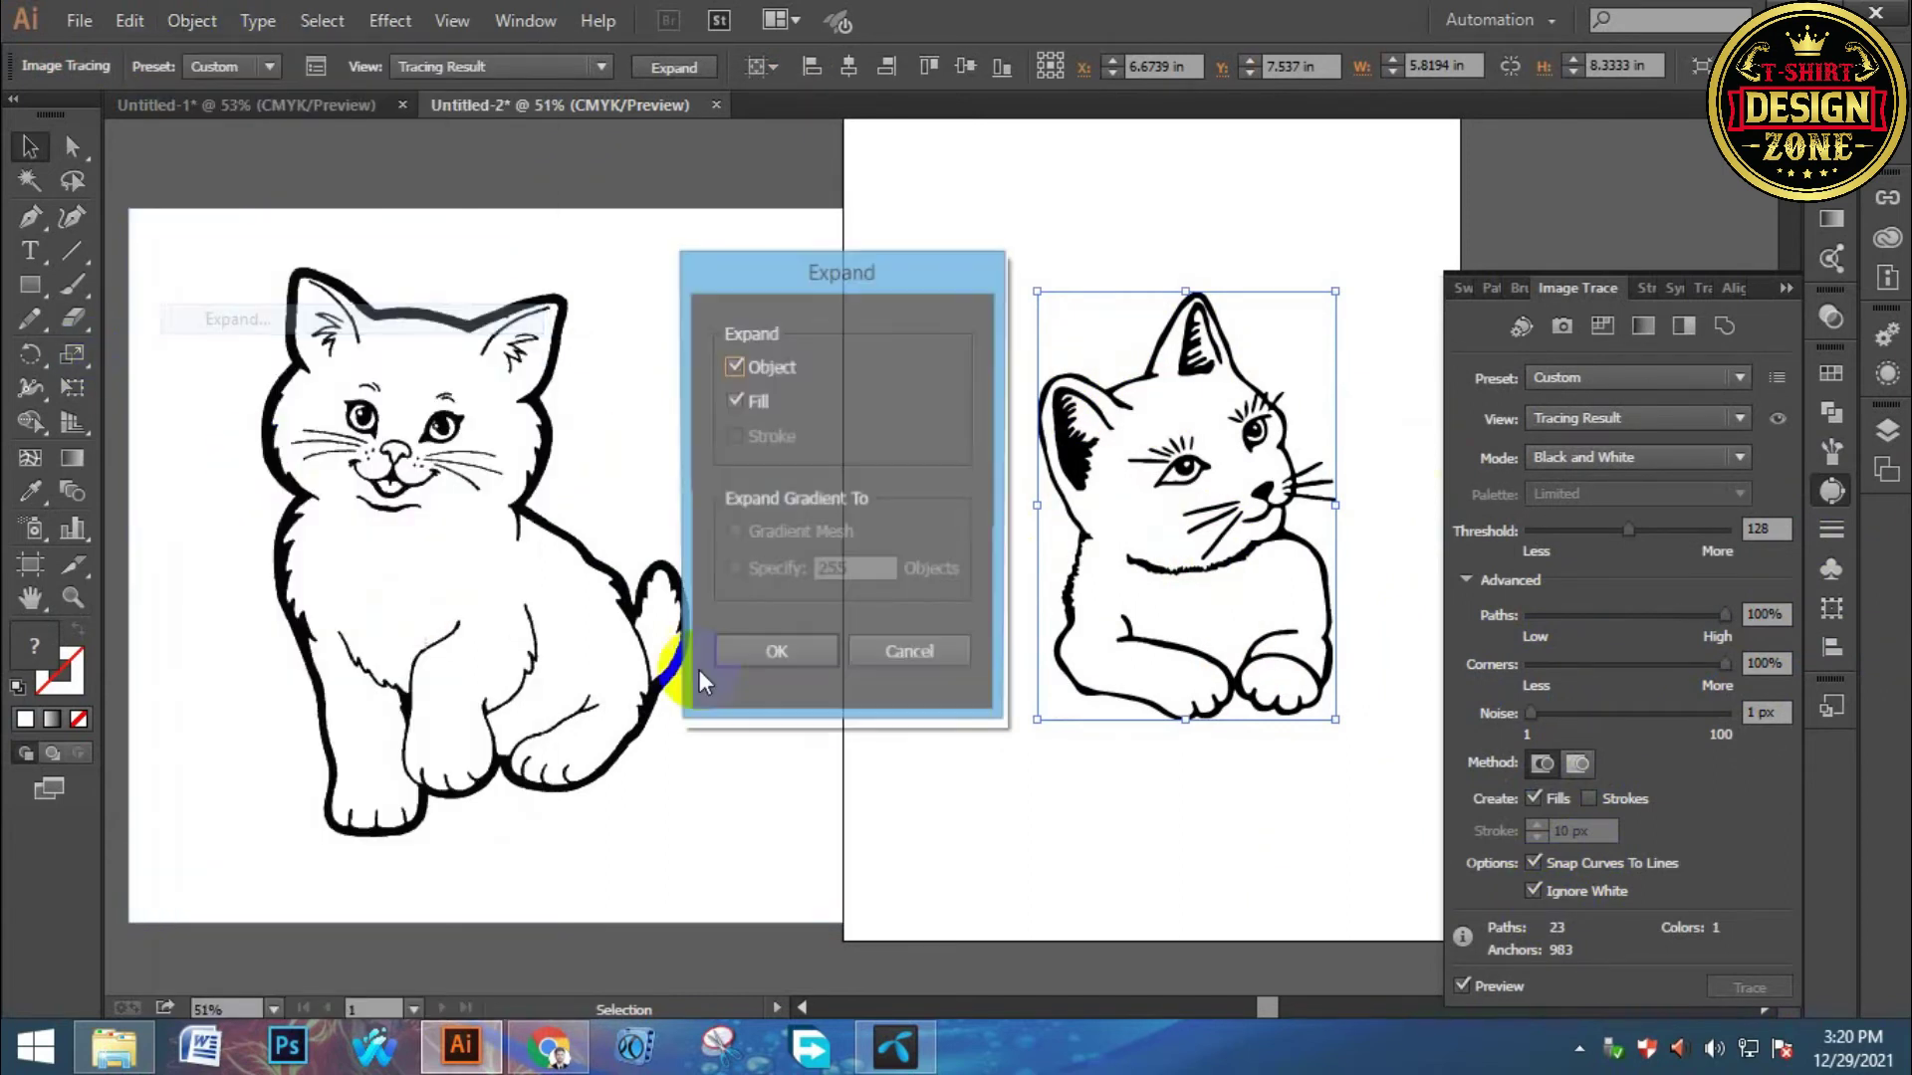
click(800, 657)
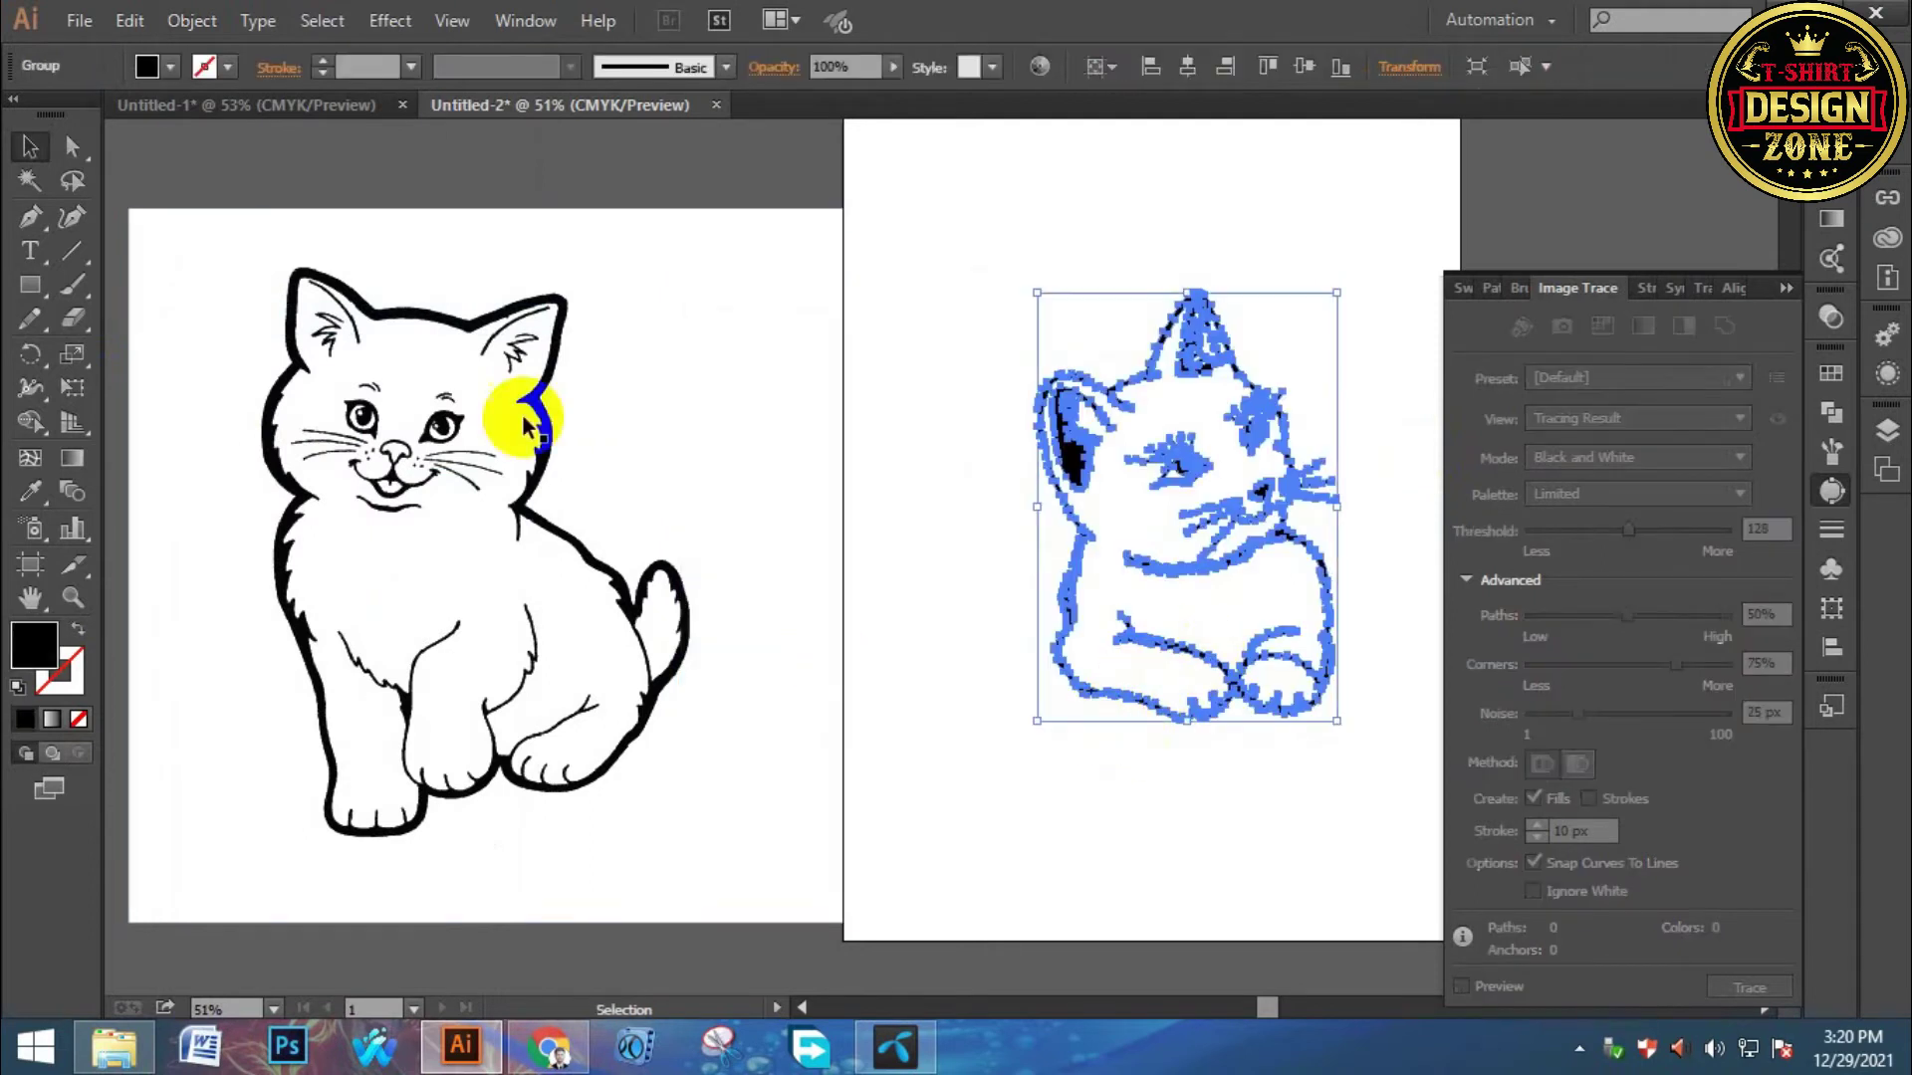
Copy the expanded cat line art into the Untitled-1 document, center it on the black artboard and deselect it.
click(303, 107)
key(a)
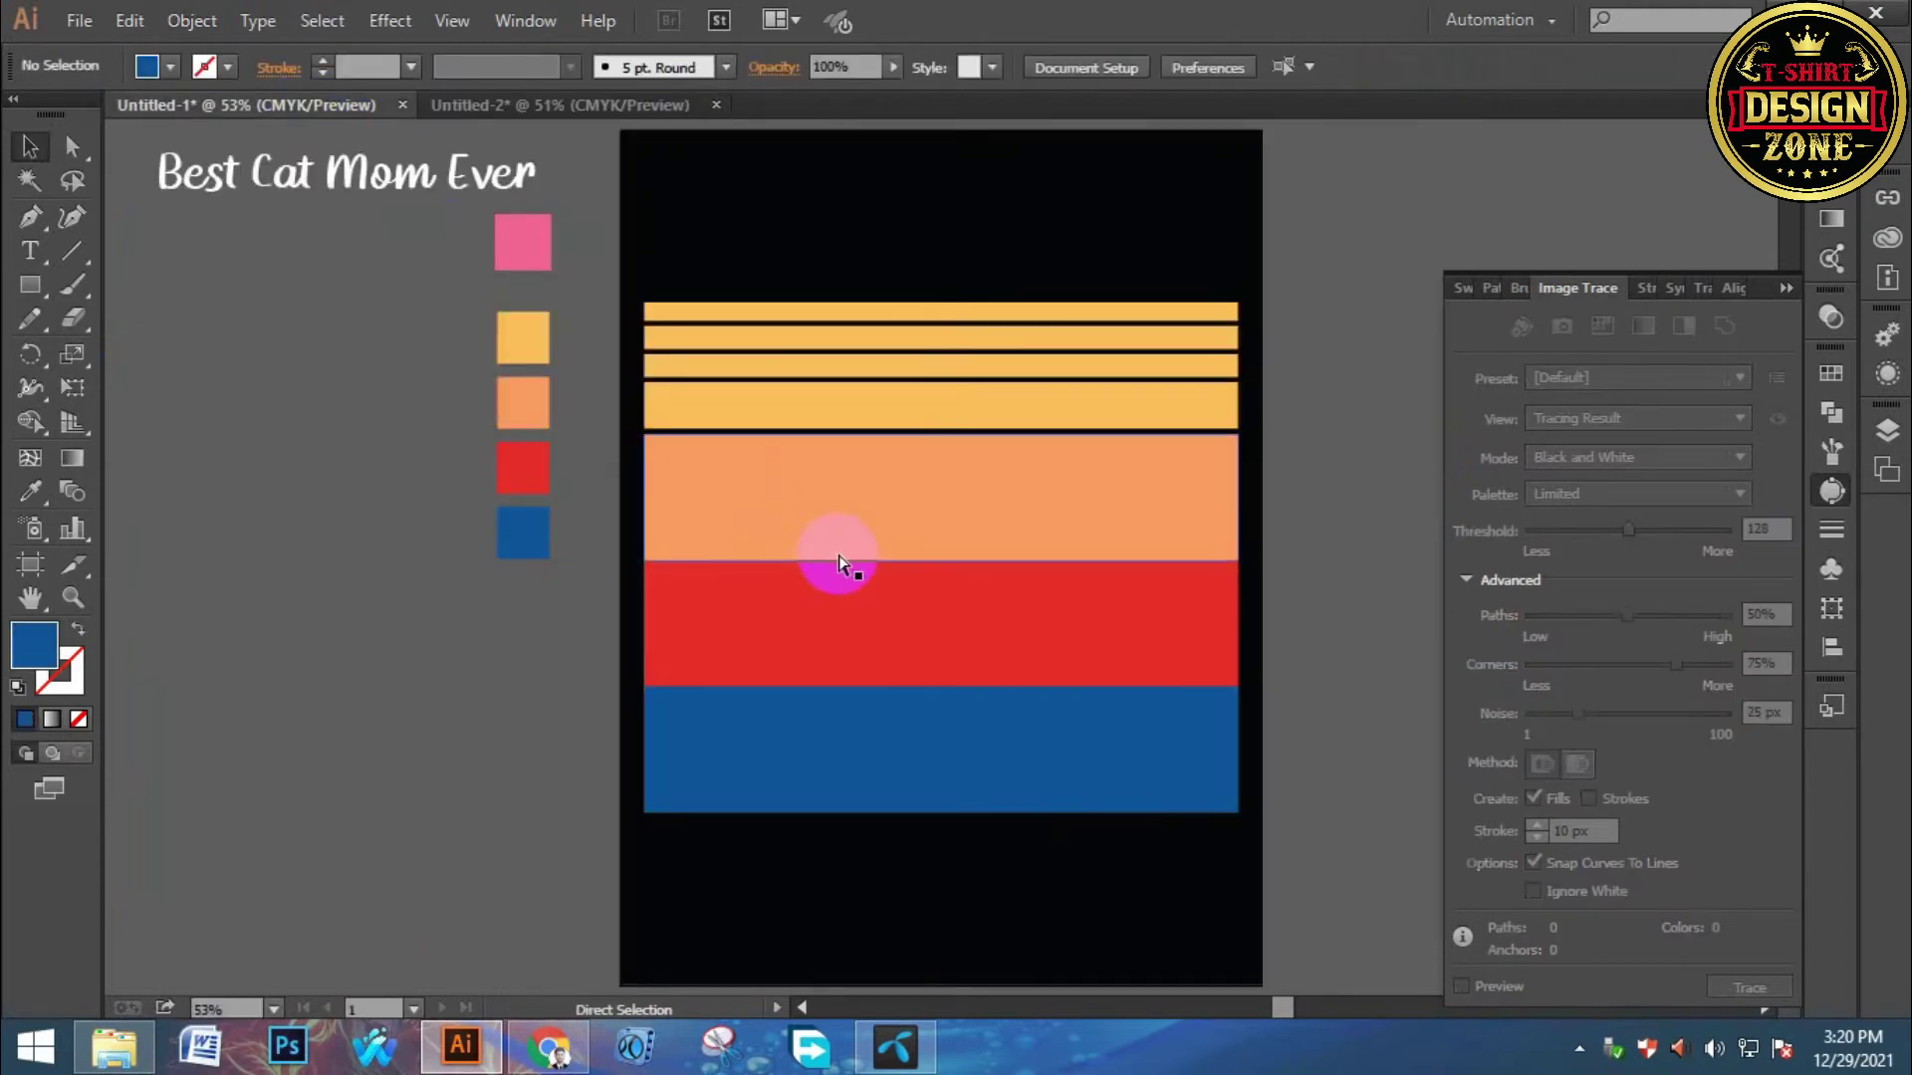
key(ctrl+v)
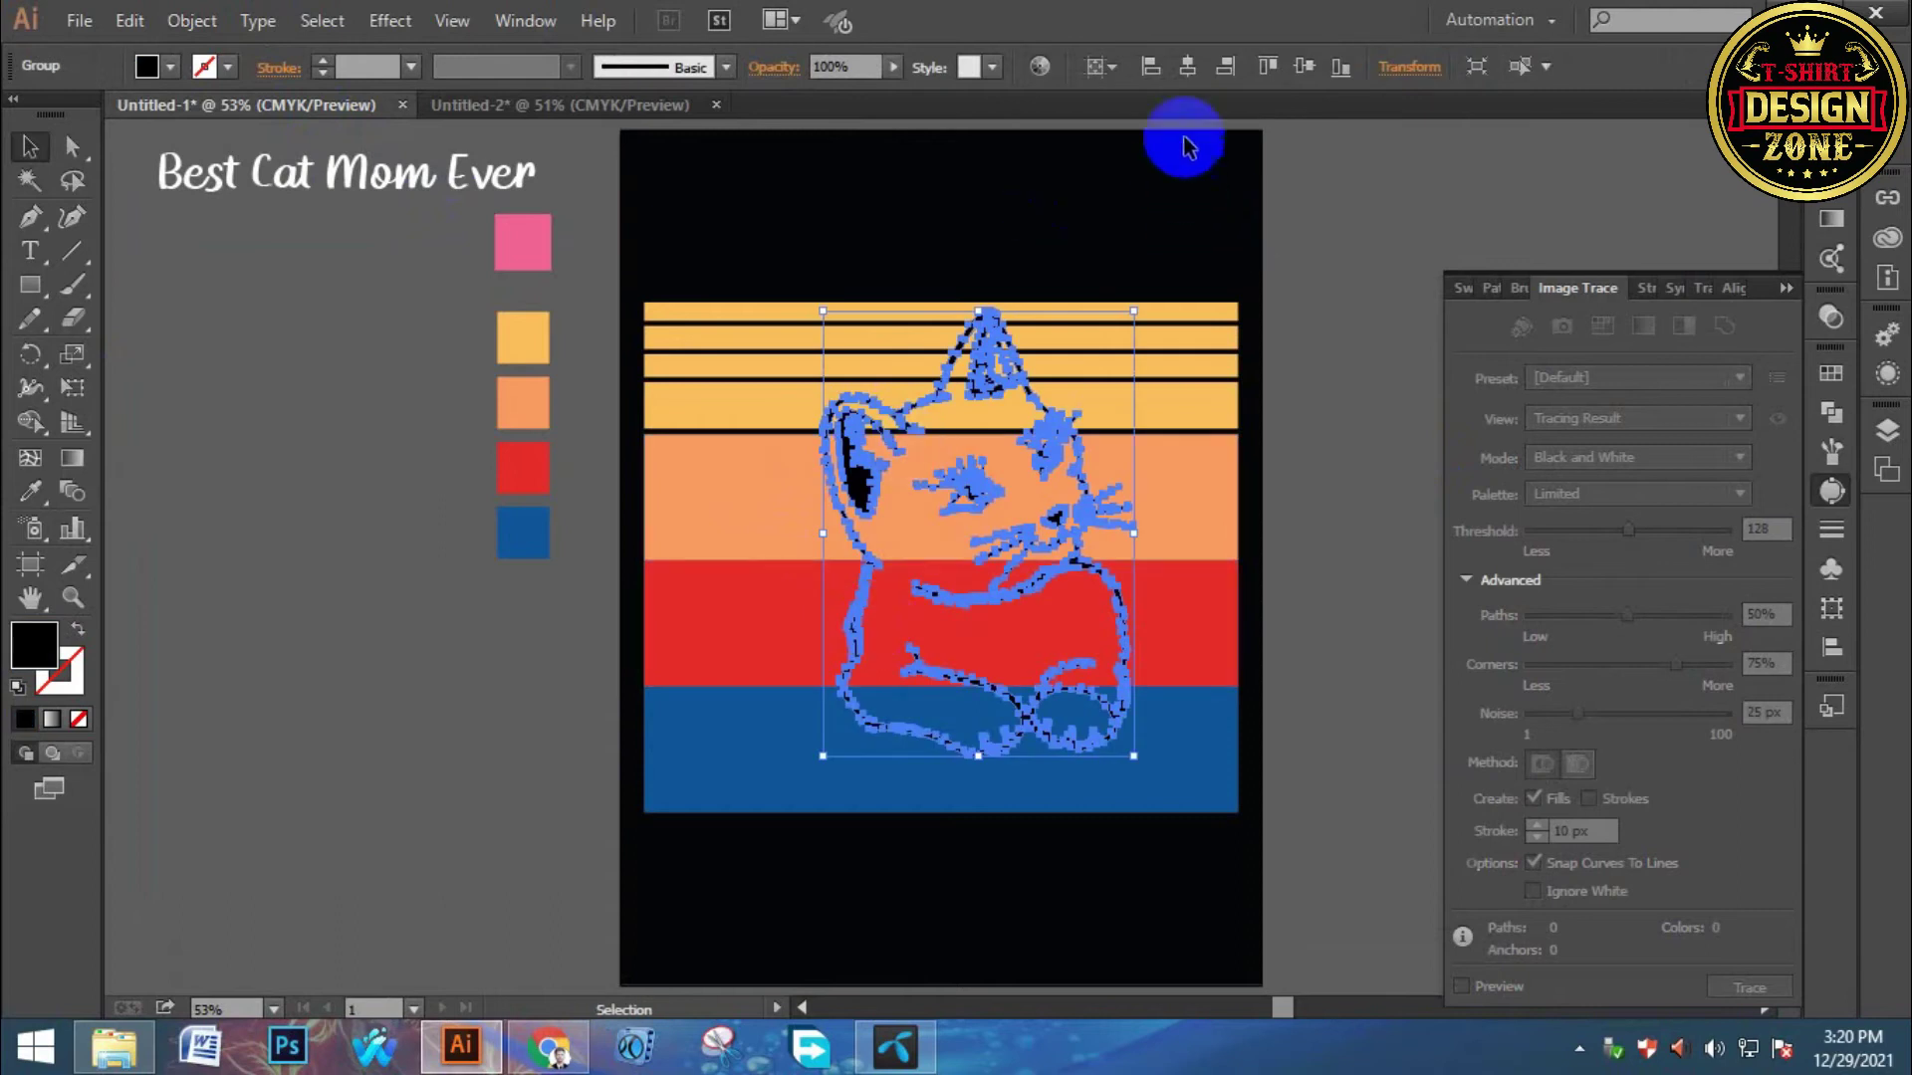
click(1292, 67)
click(1292, 68)
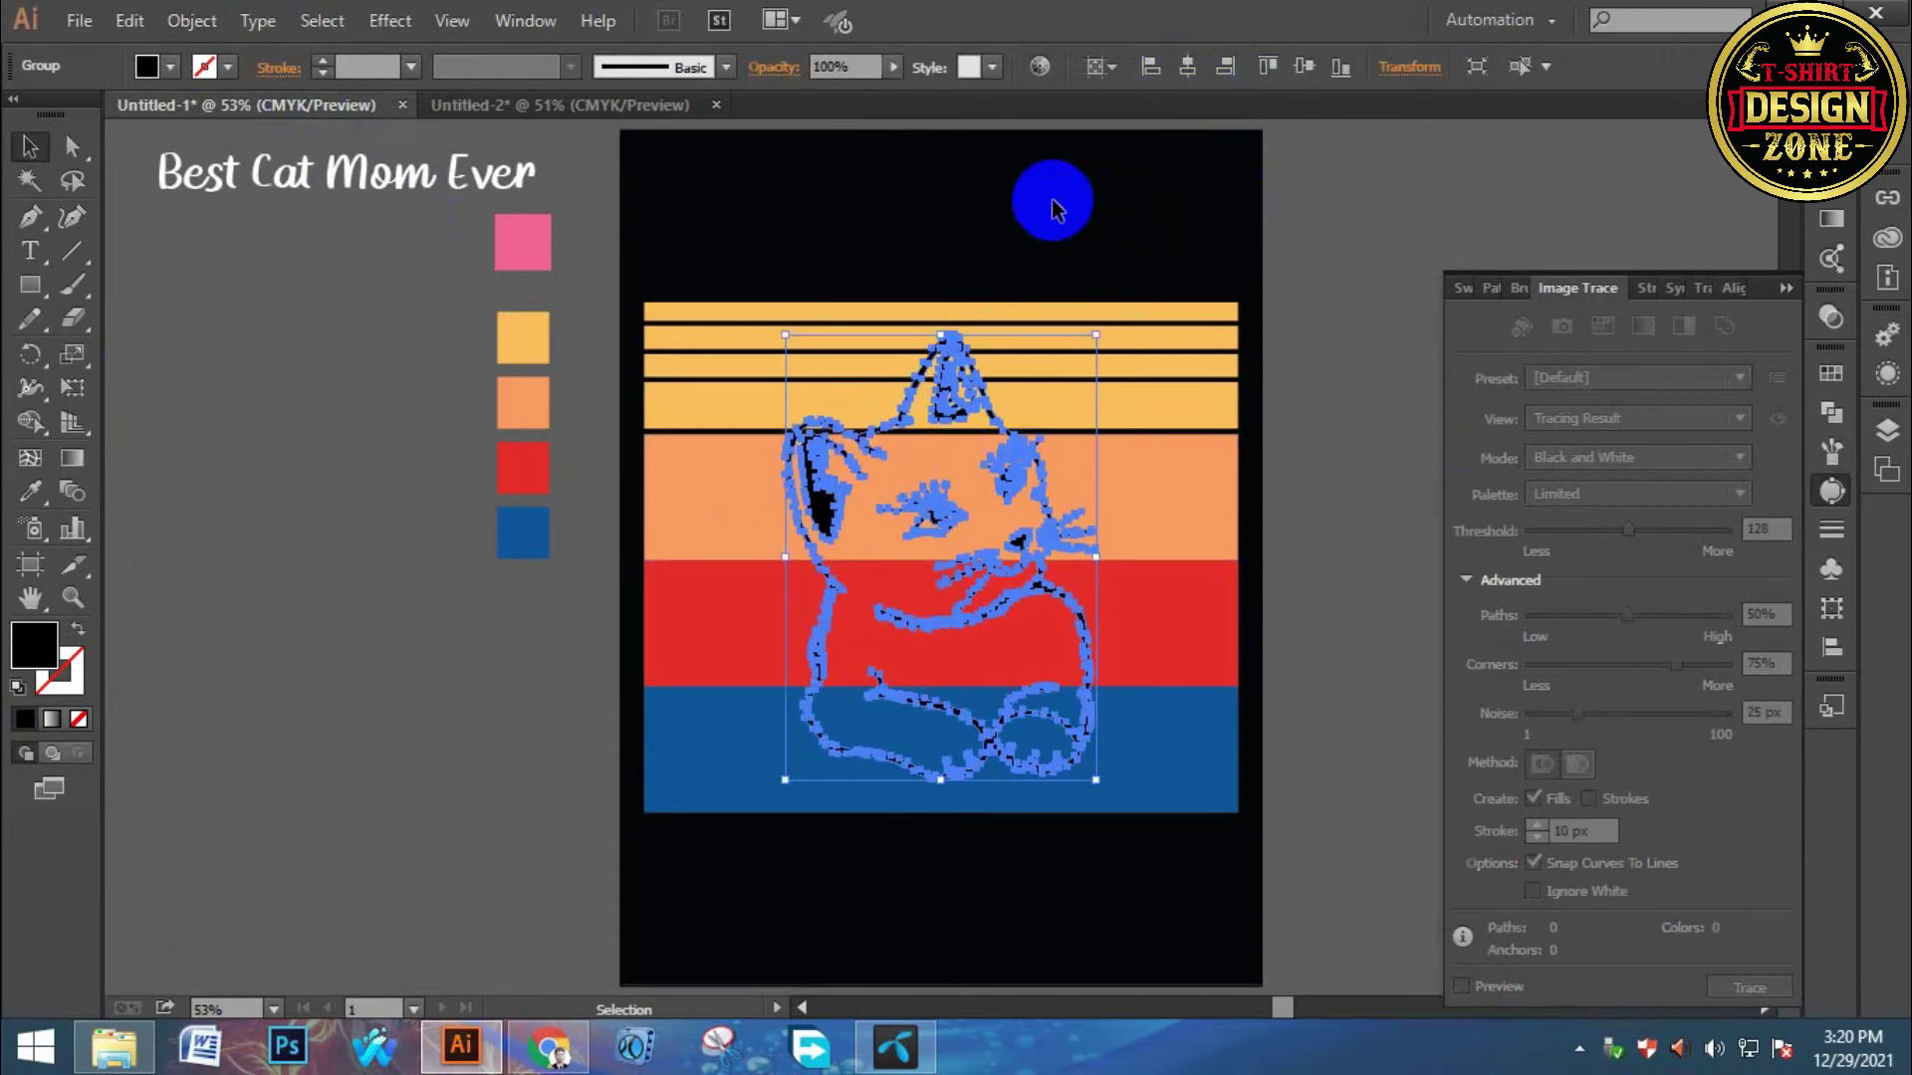
click(1133, 513)
click(1036, 667)
Scale the cat line art down slightly about its center over the colored strips and deselect it.
scroll(971, 589, up, 1)
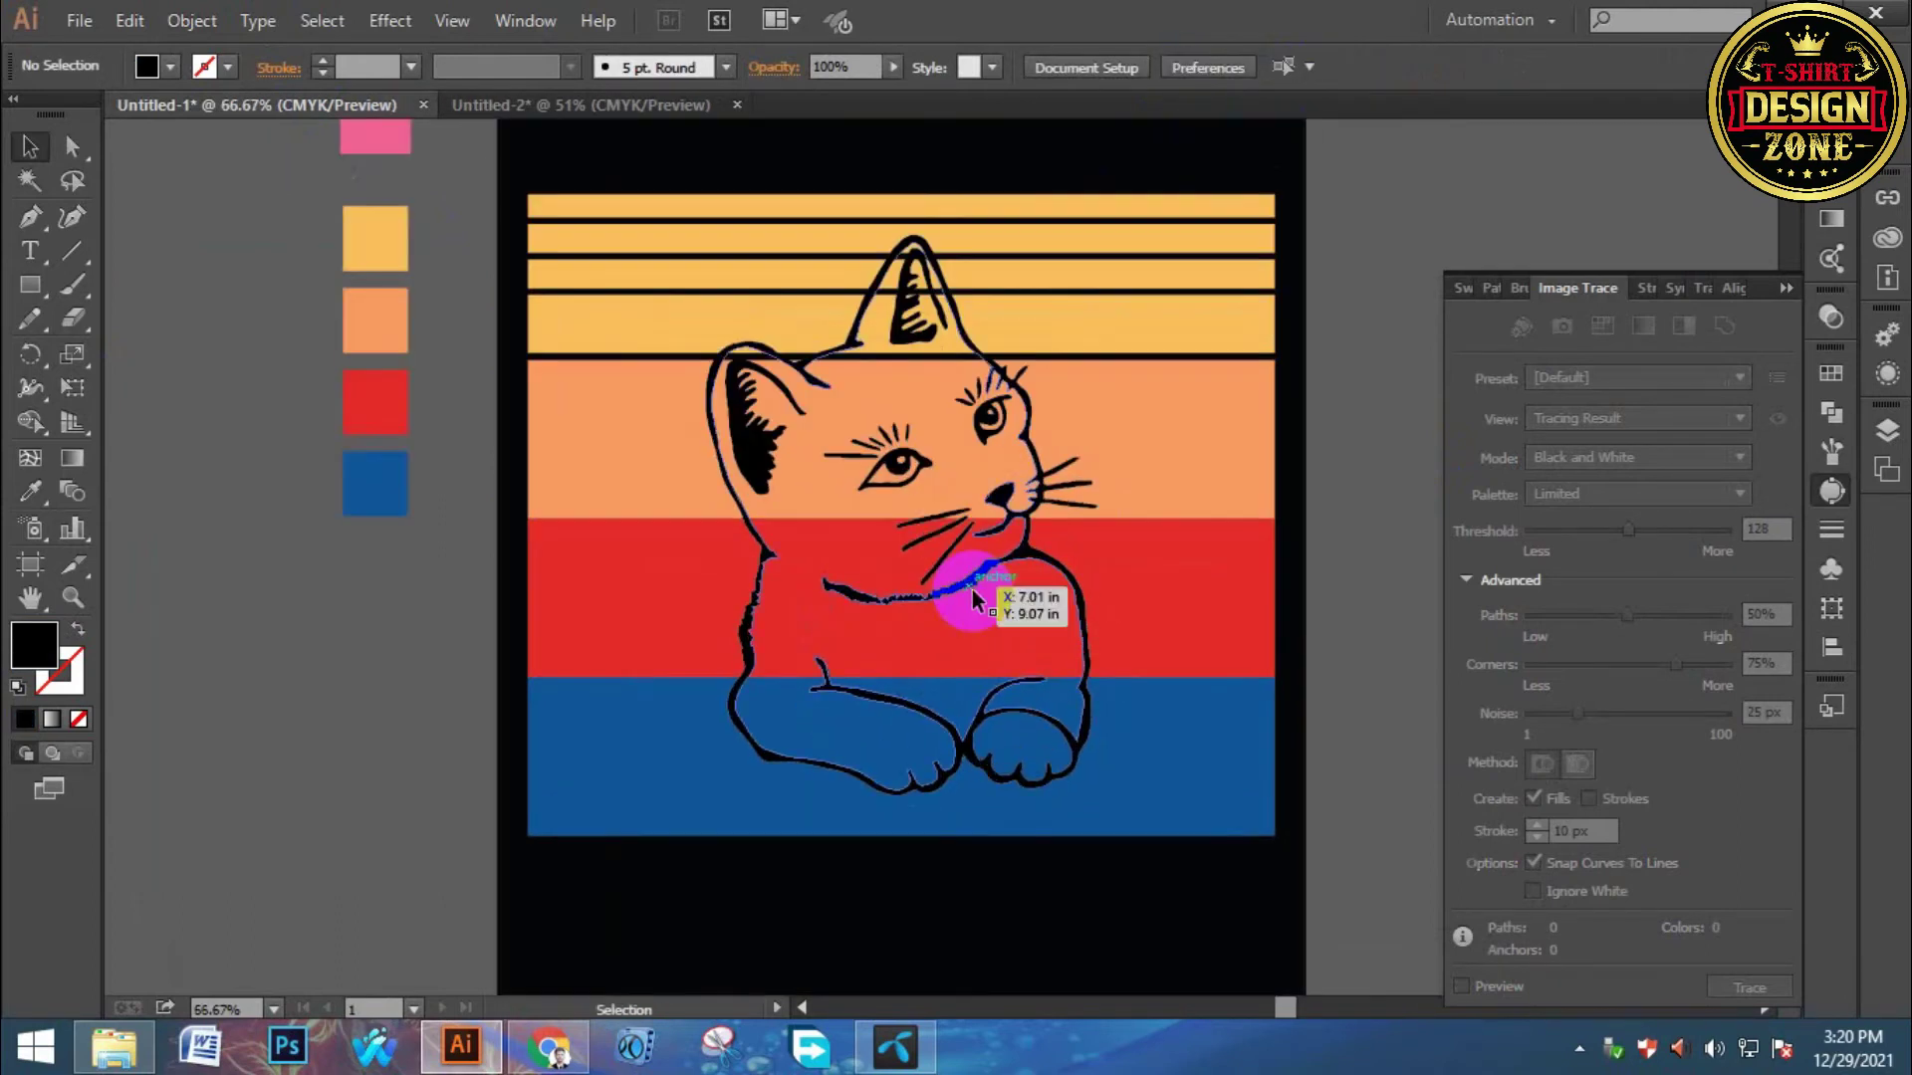
click(995, 498)
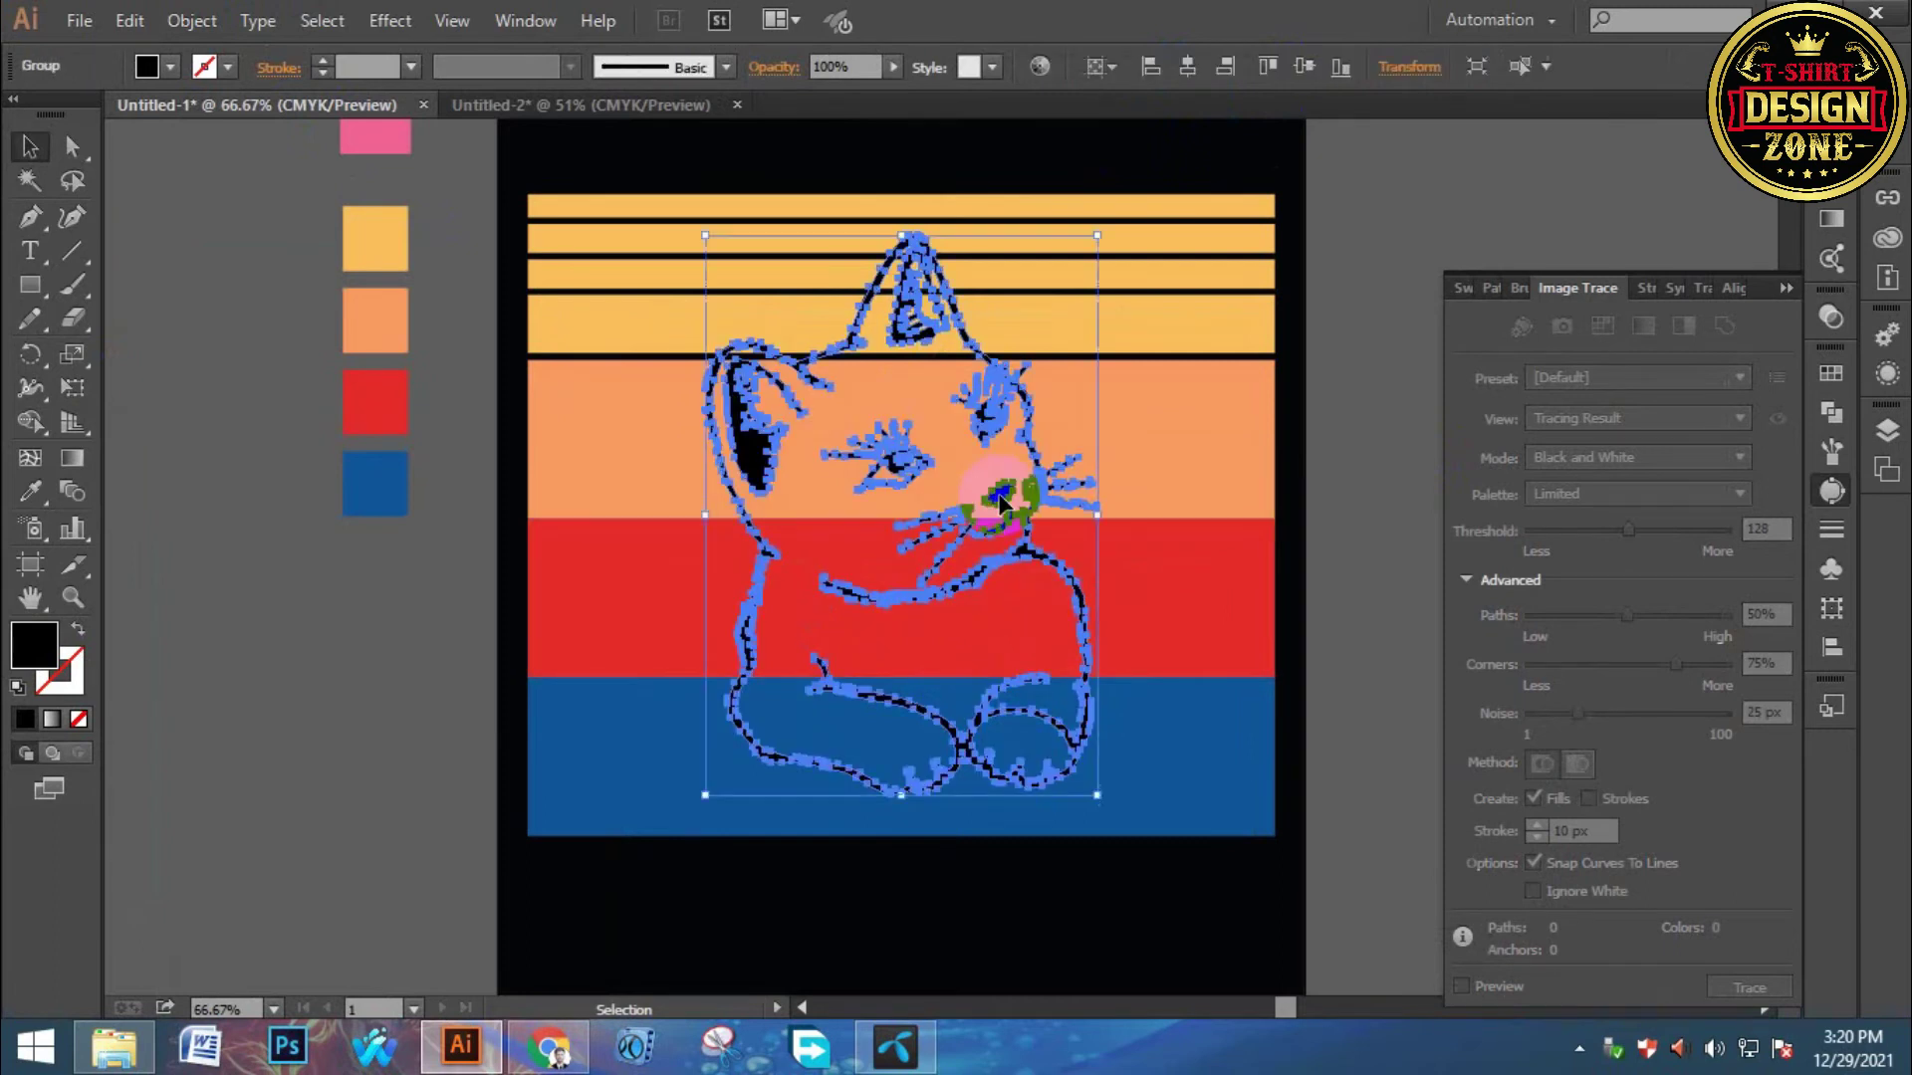
drag(705, 239, 723, 264)
click(845, 167)
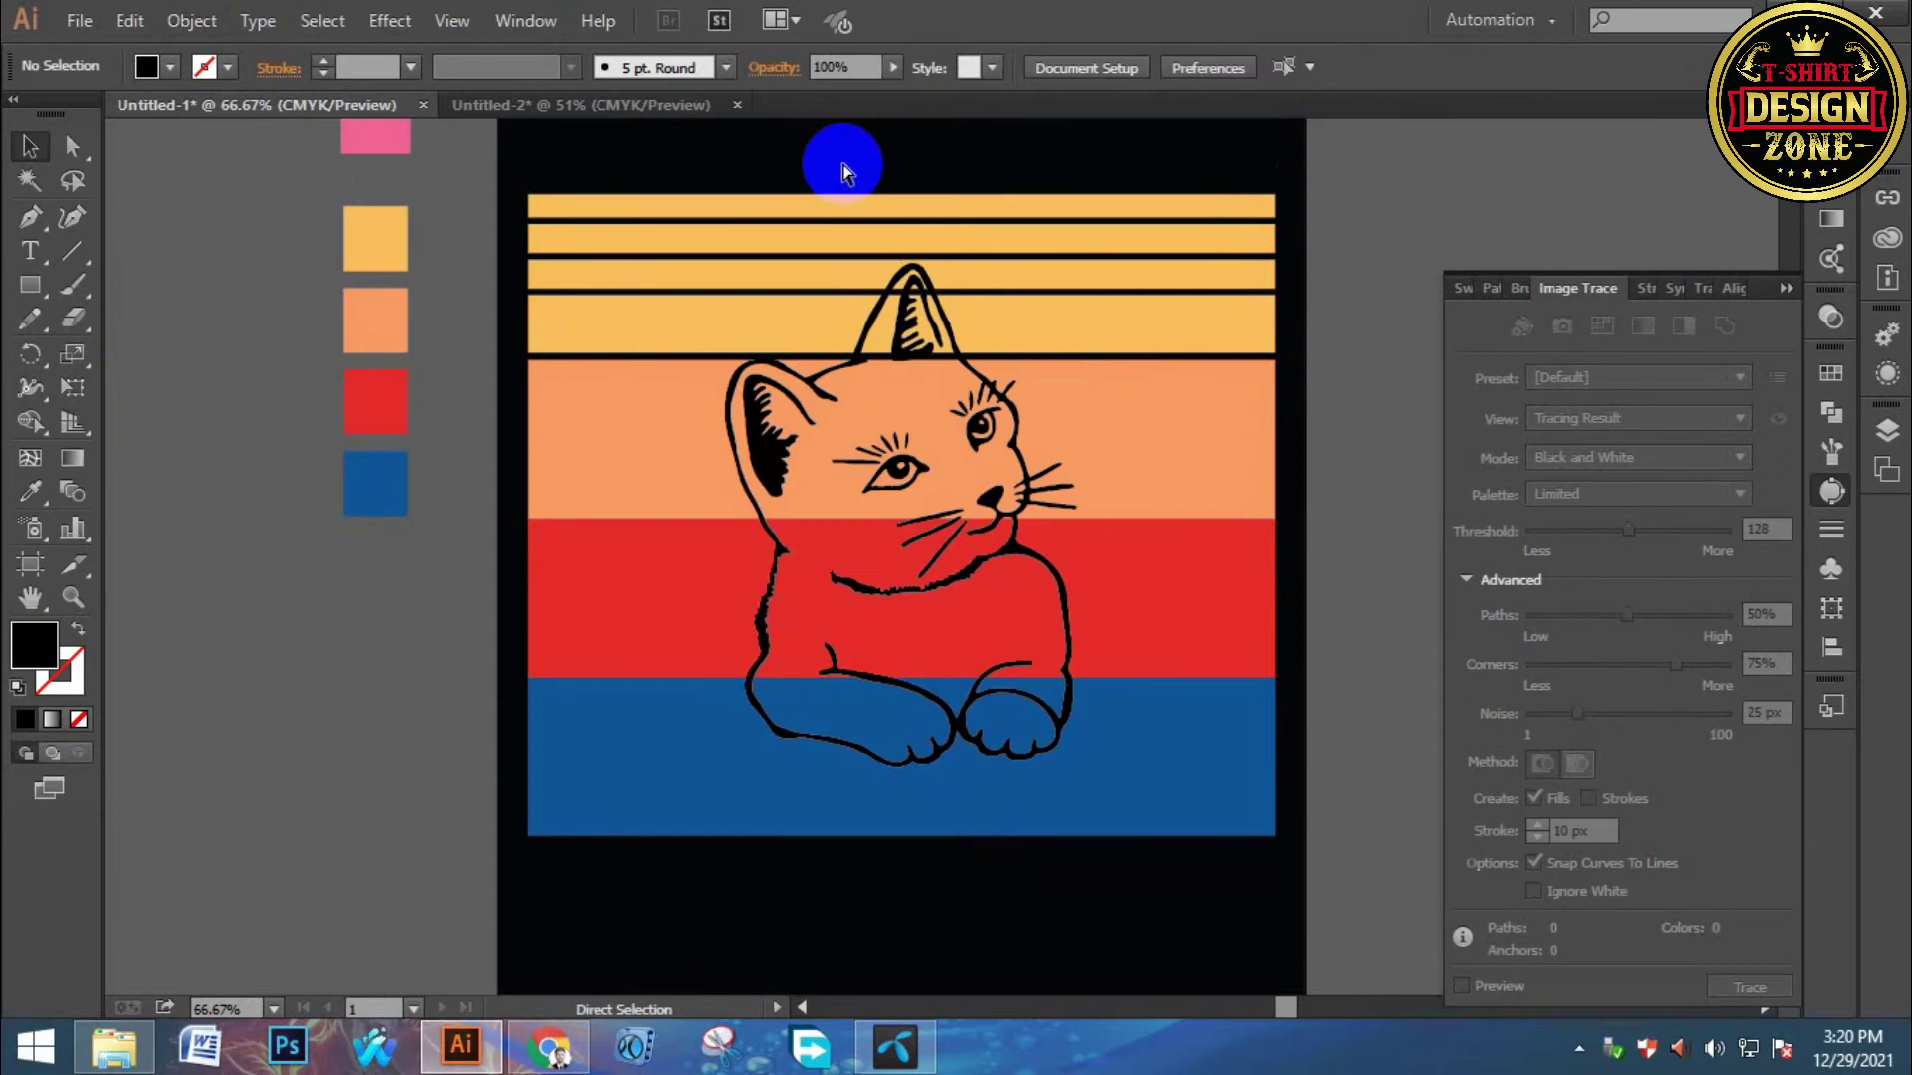
scroll(842, 169, down, 1)
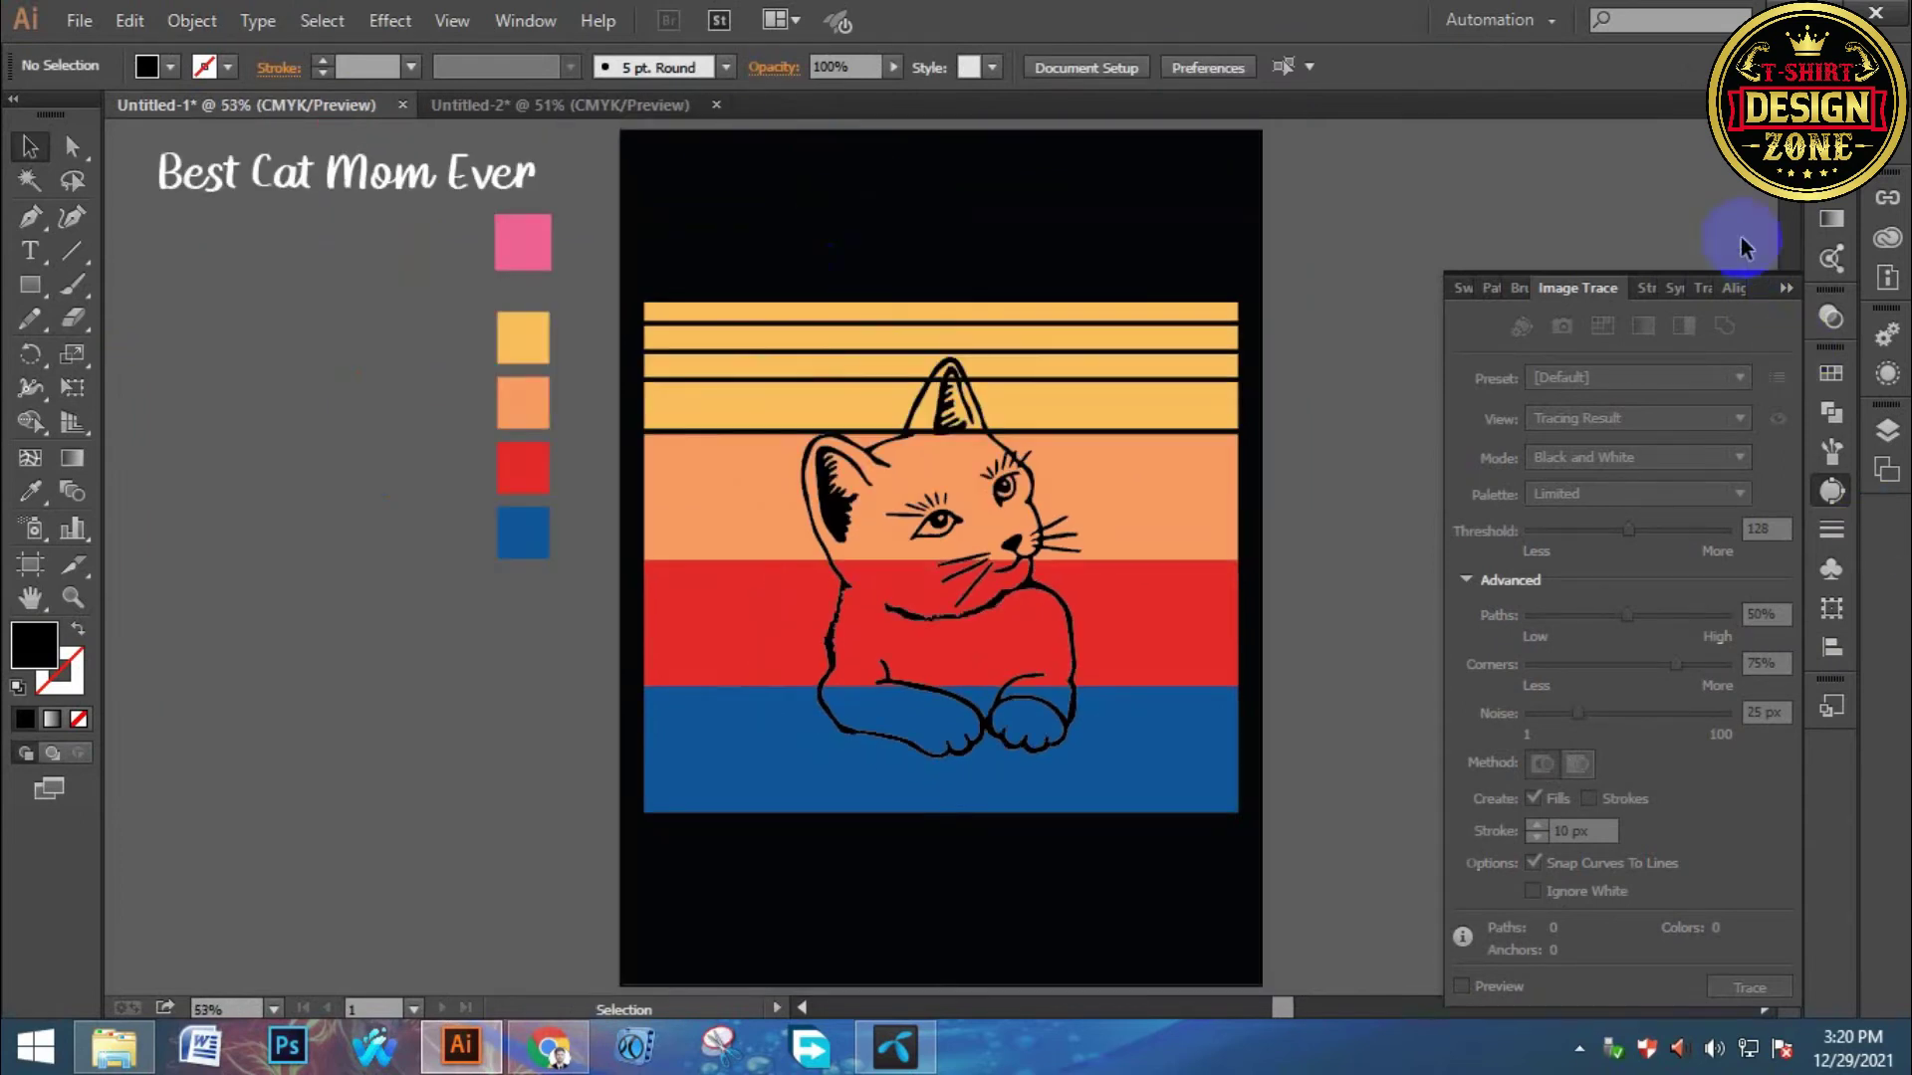
click(1778, 288)
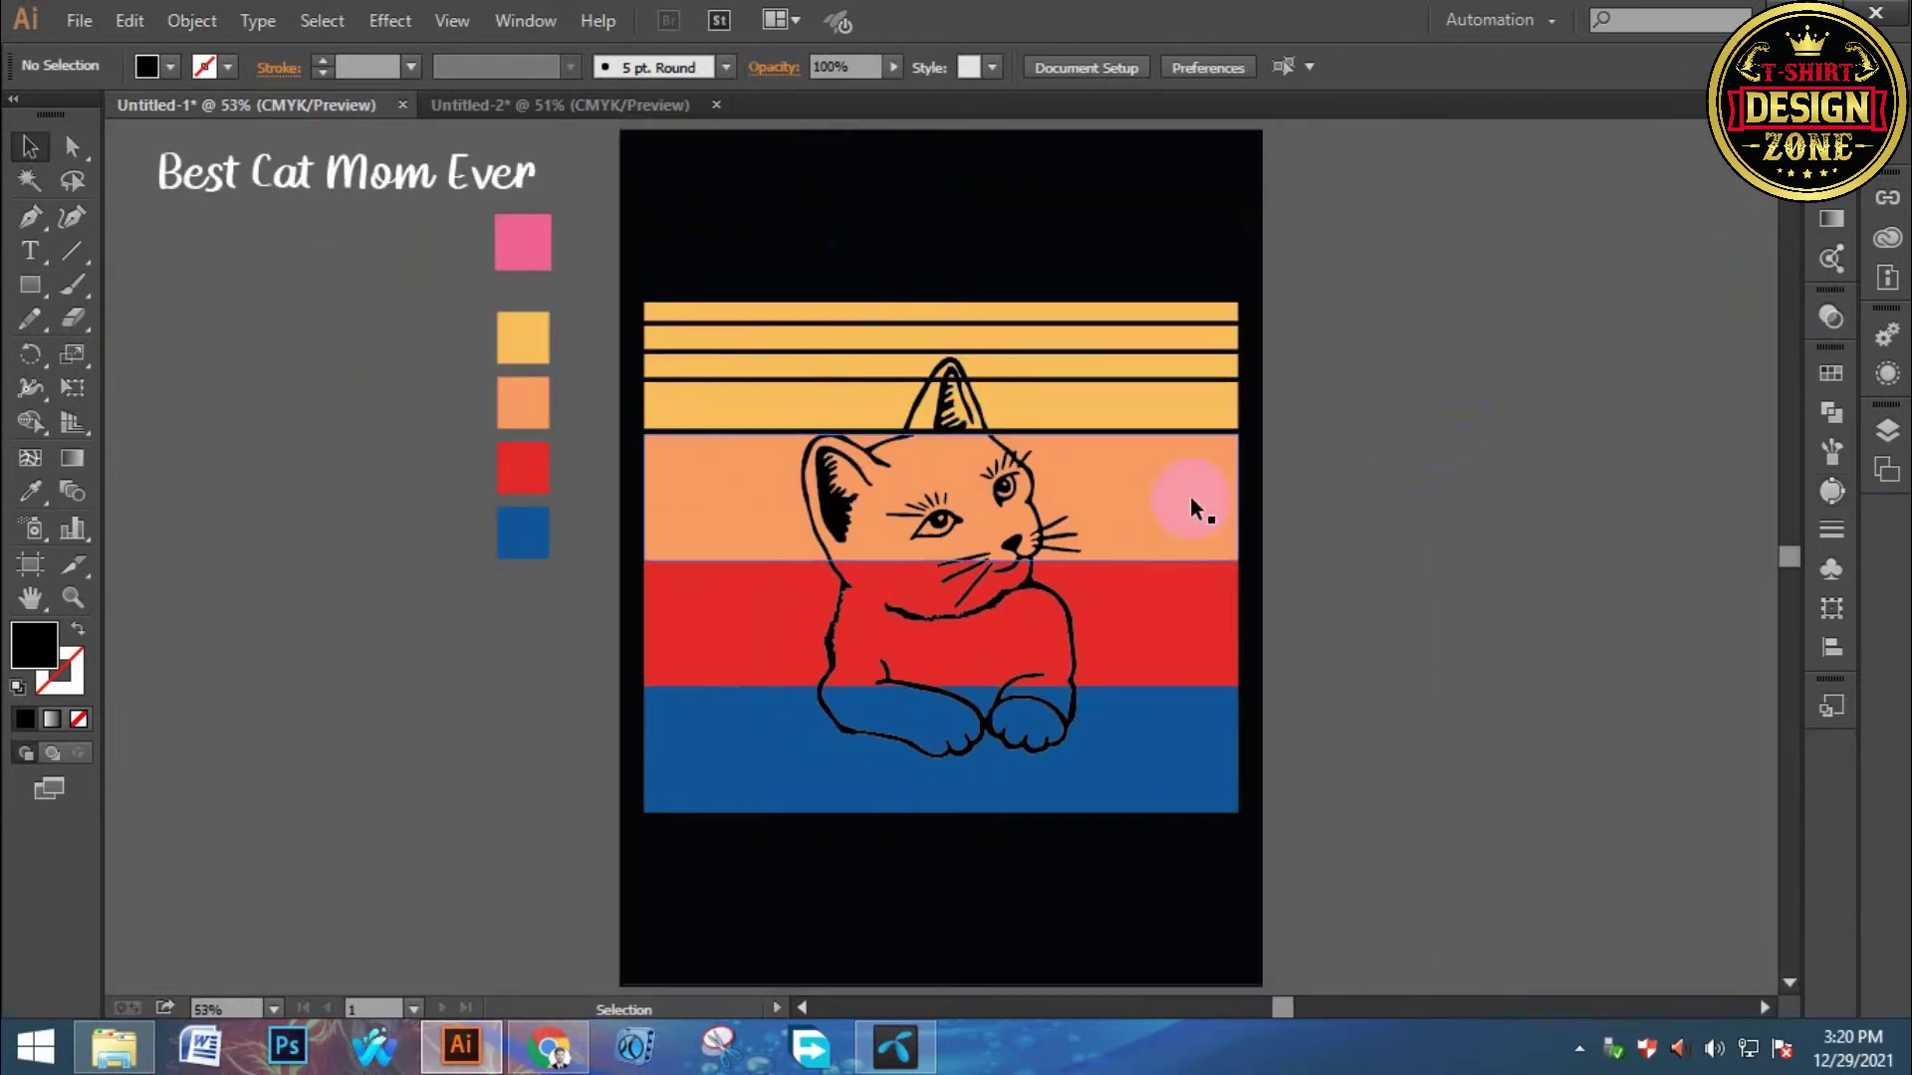
key(space)
drag(1019, 606, 1005, 611)
key(ctrl+minus)
key(ctrl+minus)
key(ctrl+minus)
key(ctrl+minus)
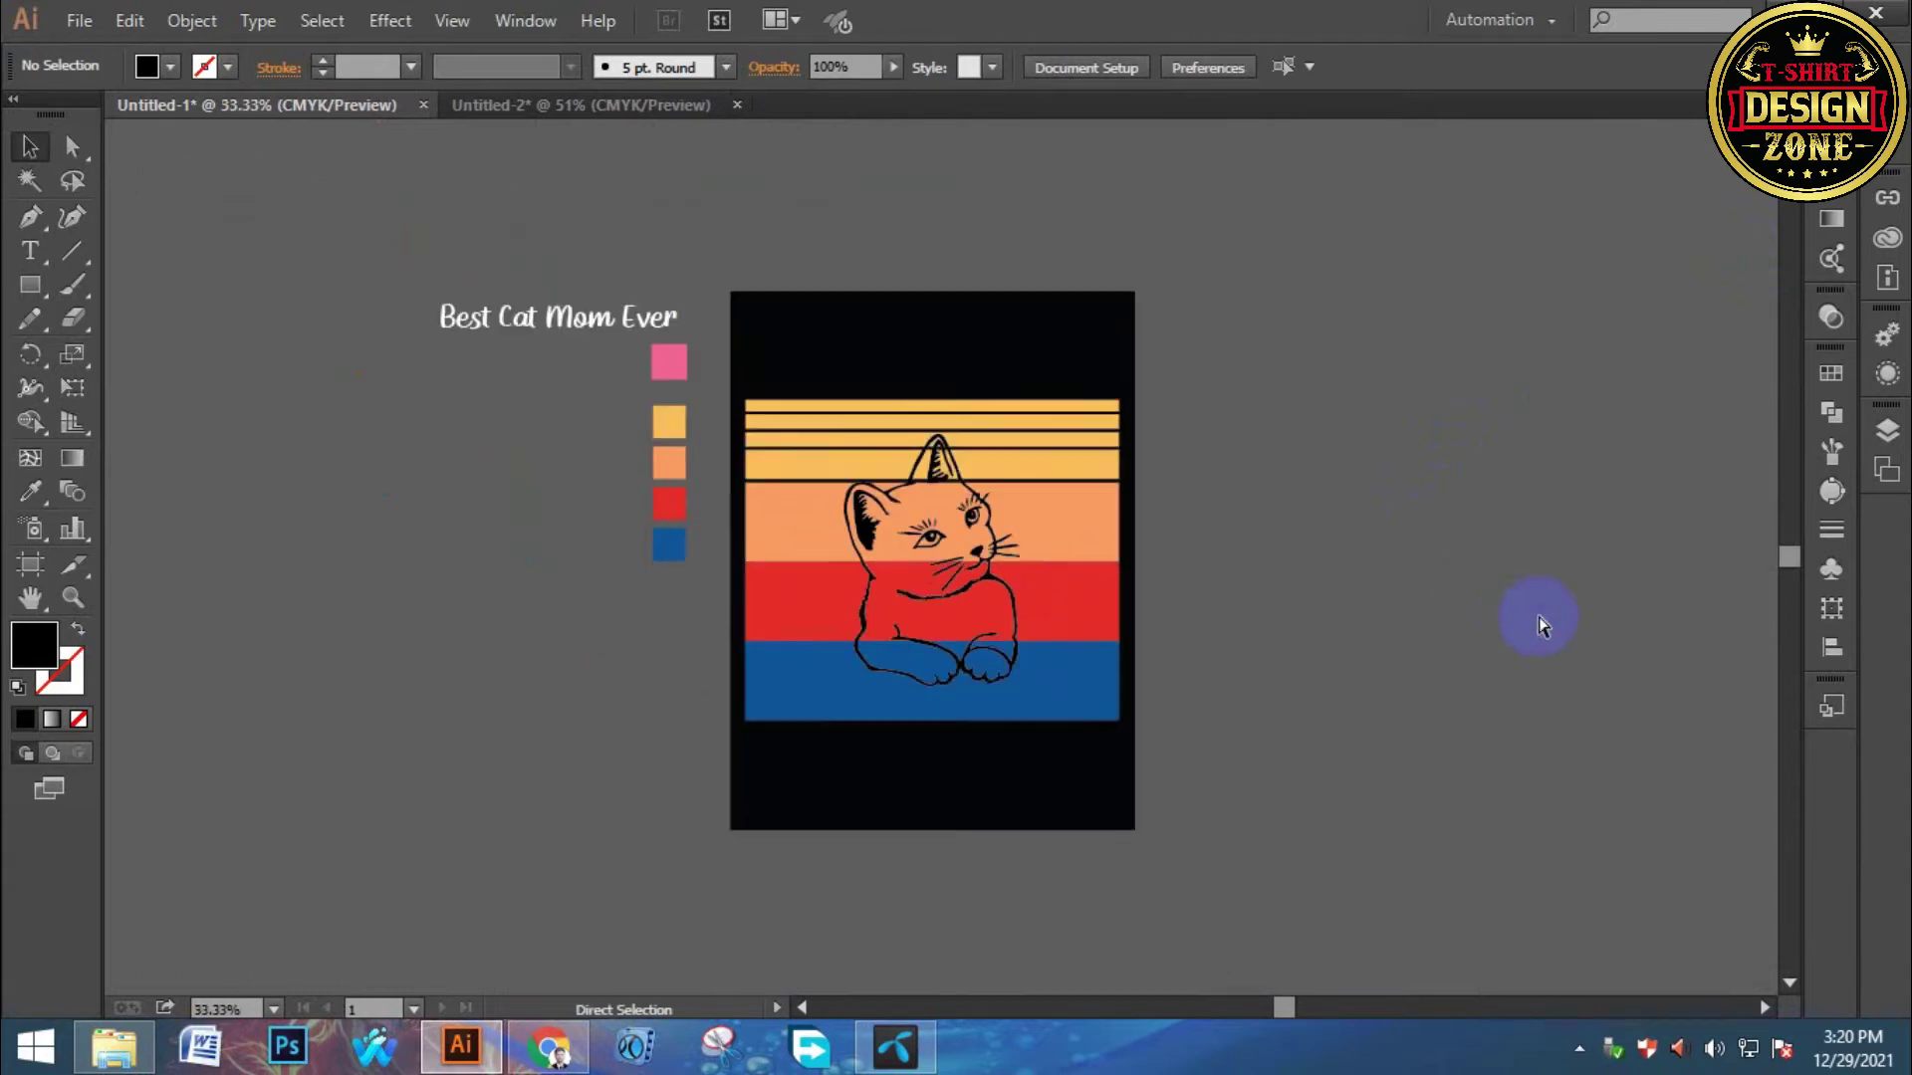
key(ctrl+0)
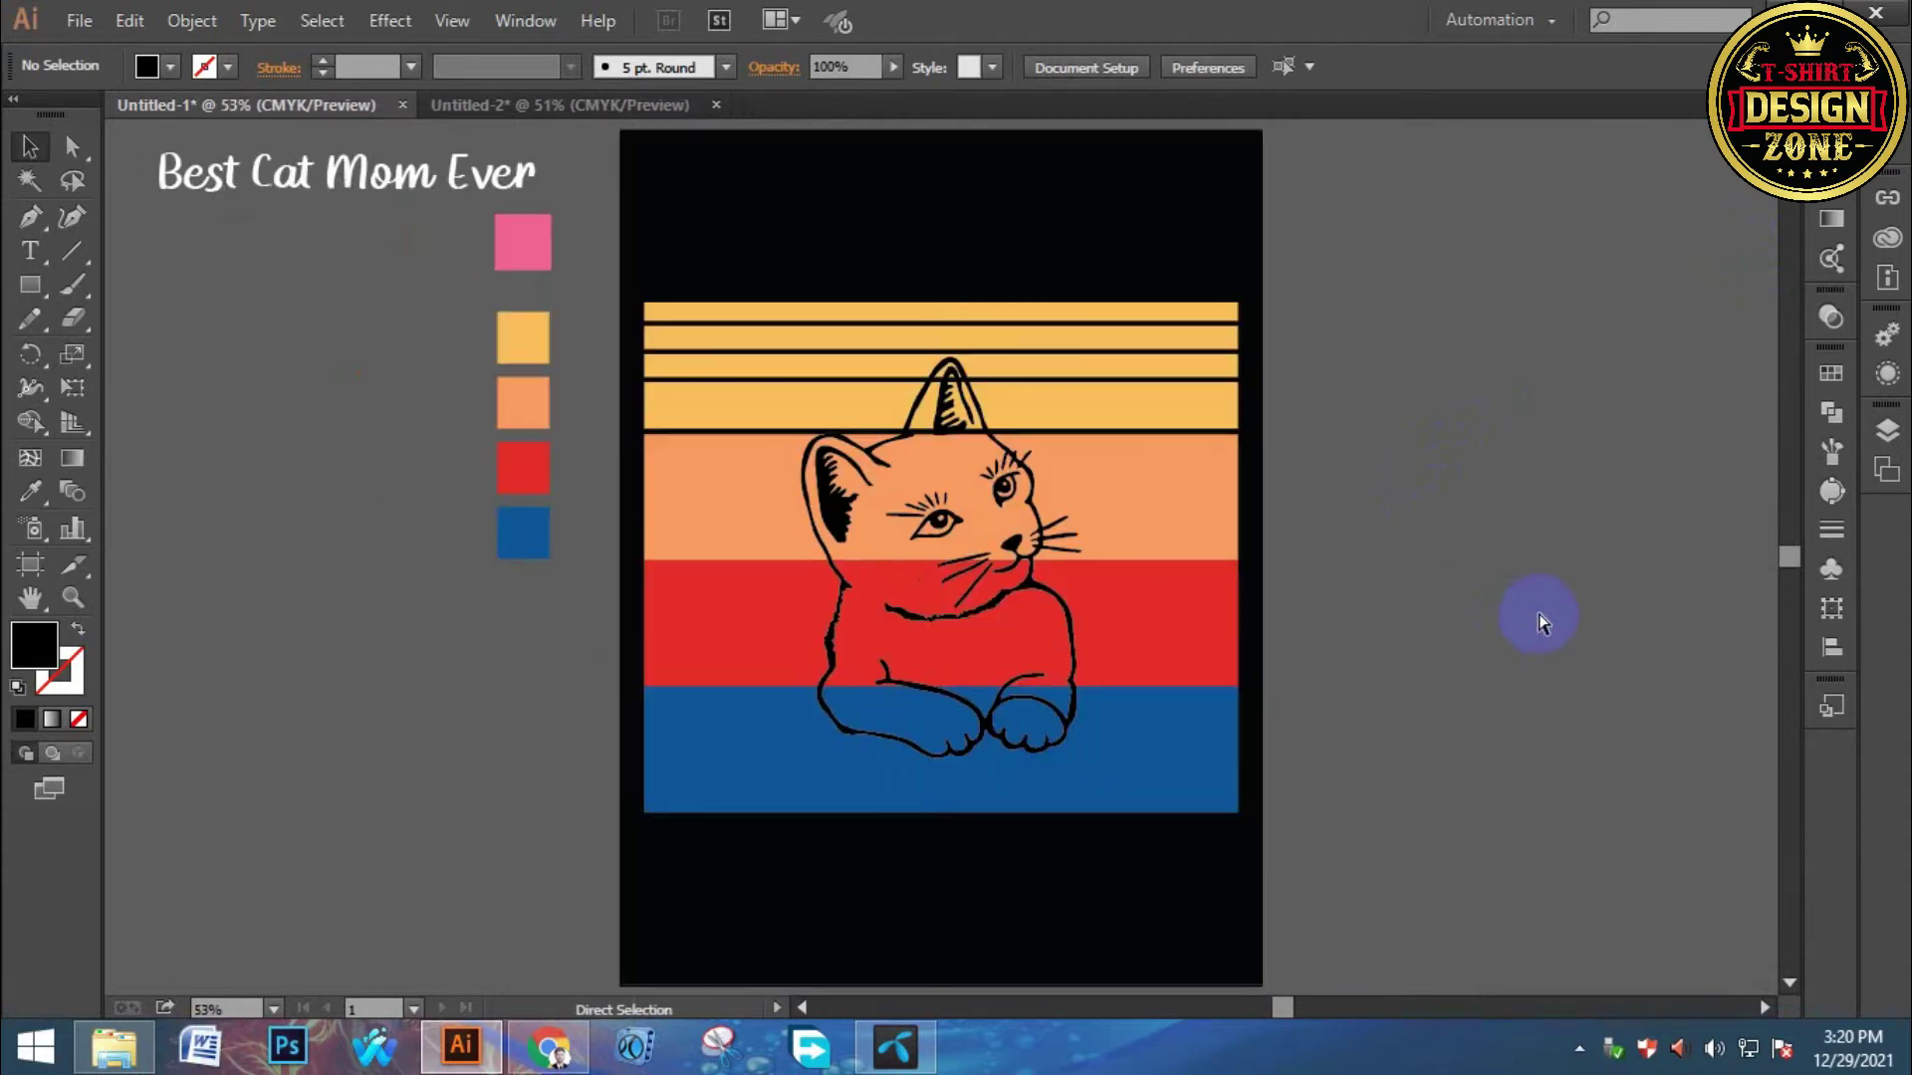
Paste a copy of the cat line art behind the original and unite the copy into one solid silhouette with Pathfinder.
key(ctrl+space)
ctrl+click(938, 650)
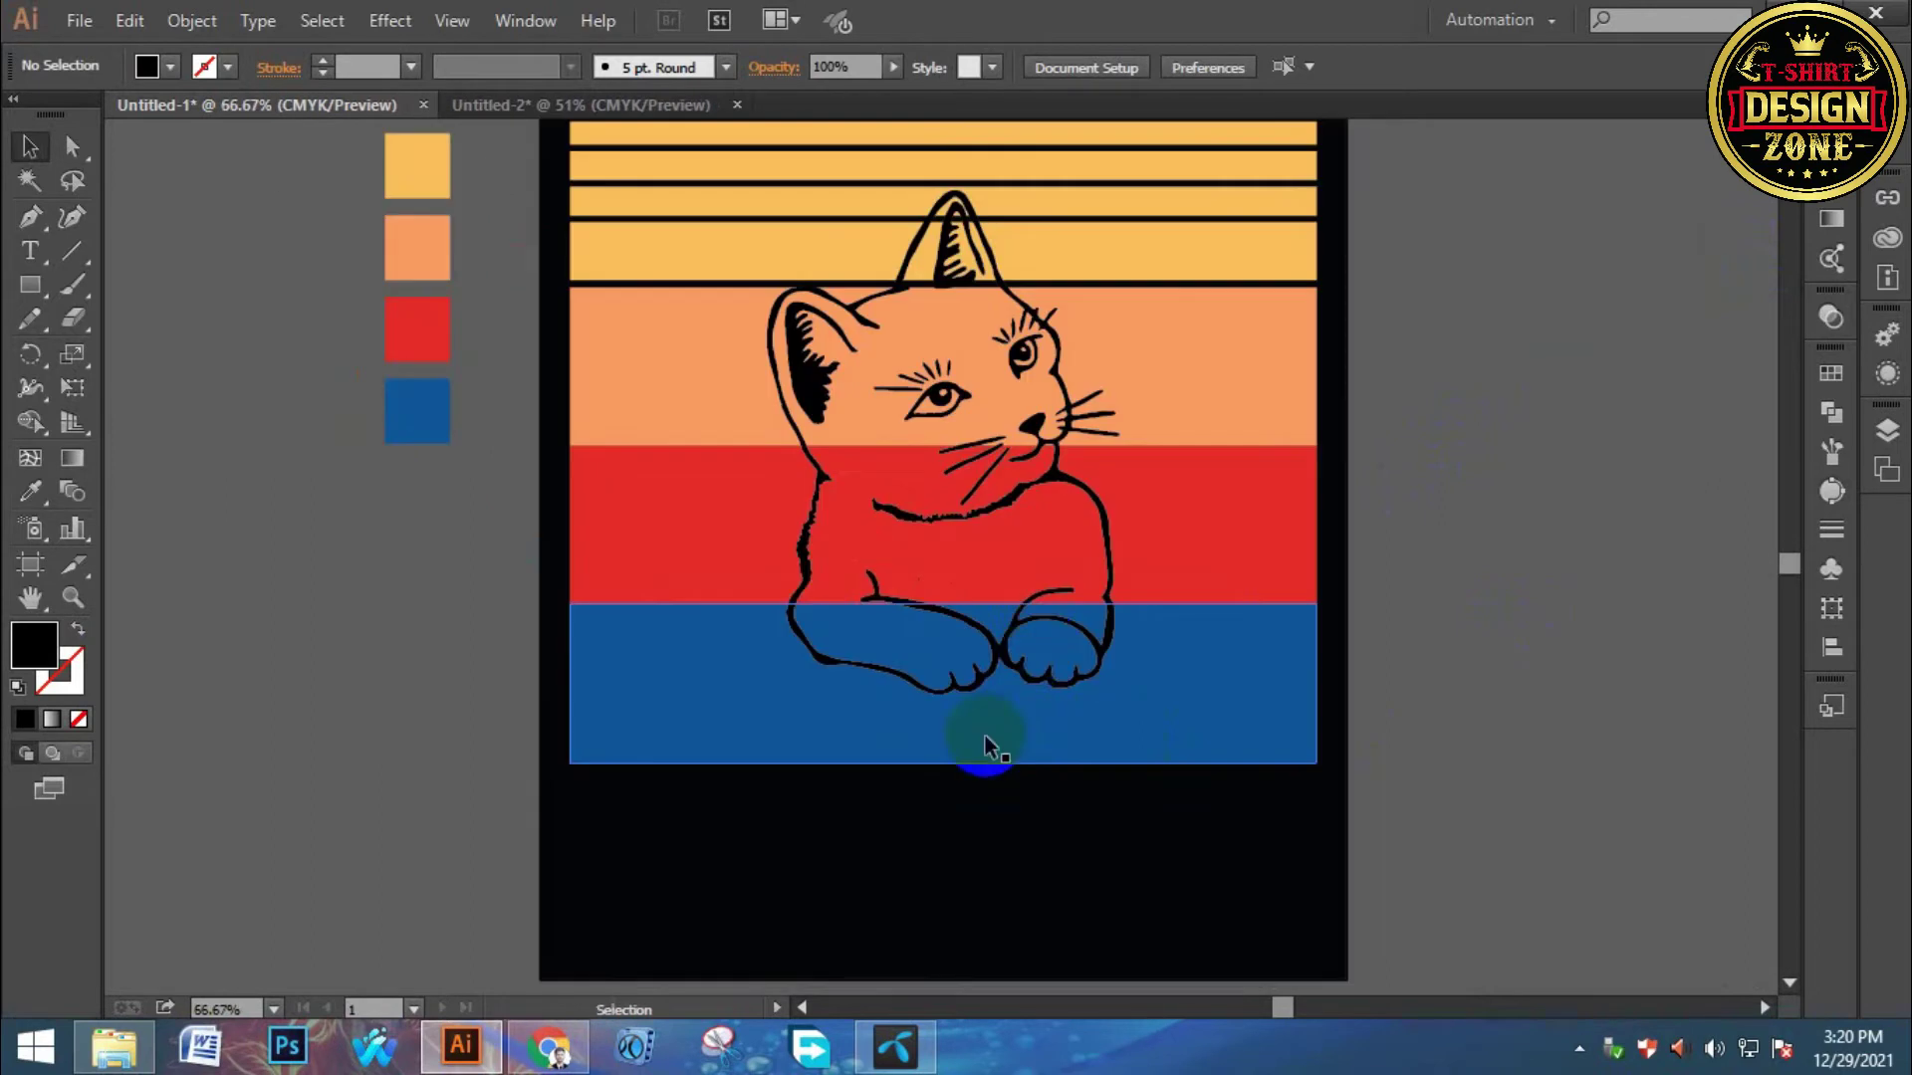
key(space)
drag(1070, 571, 1075, 608)
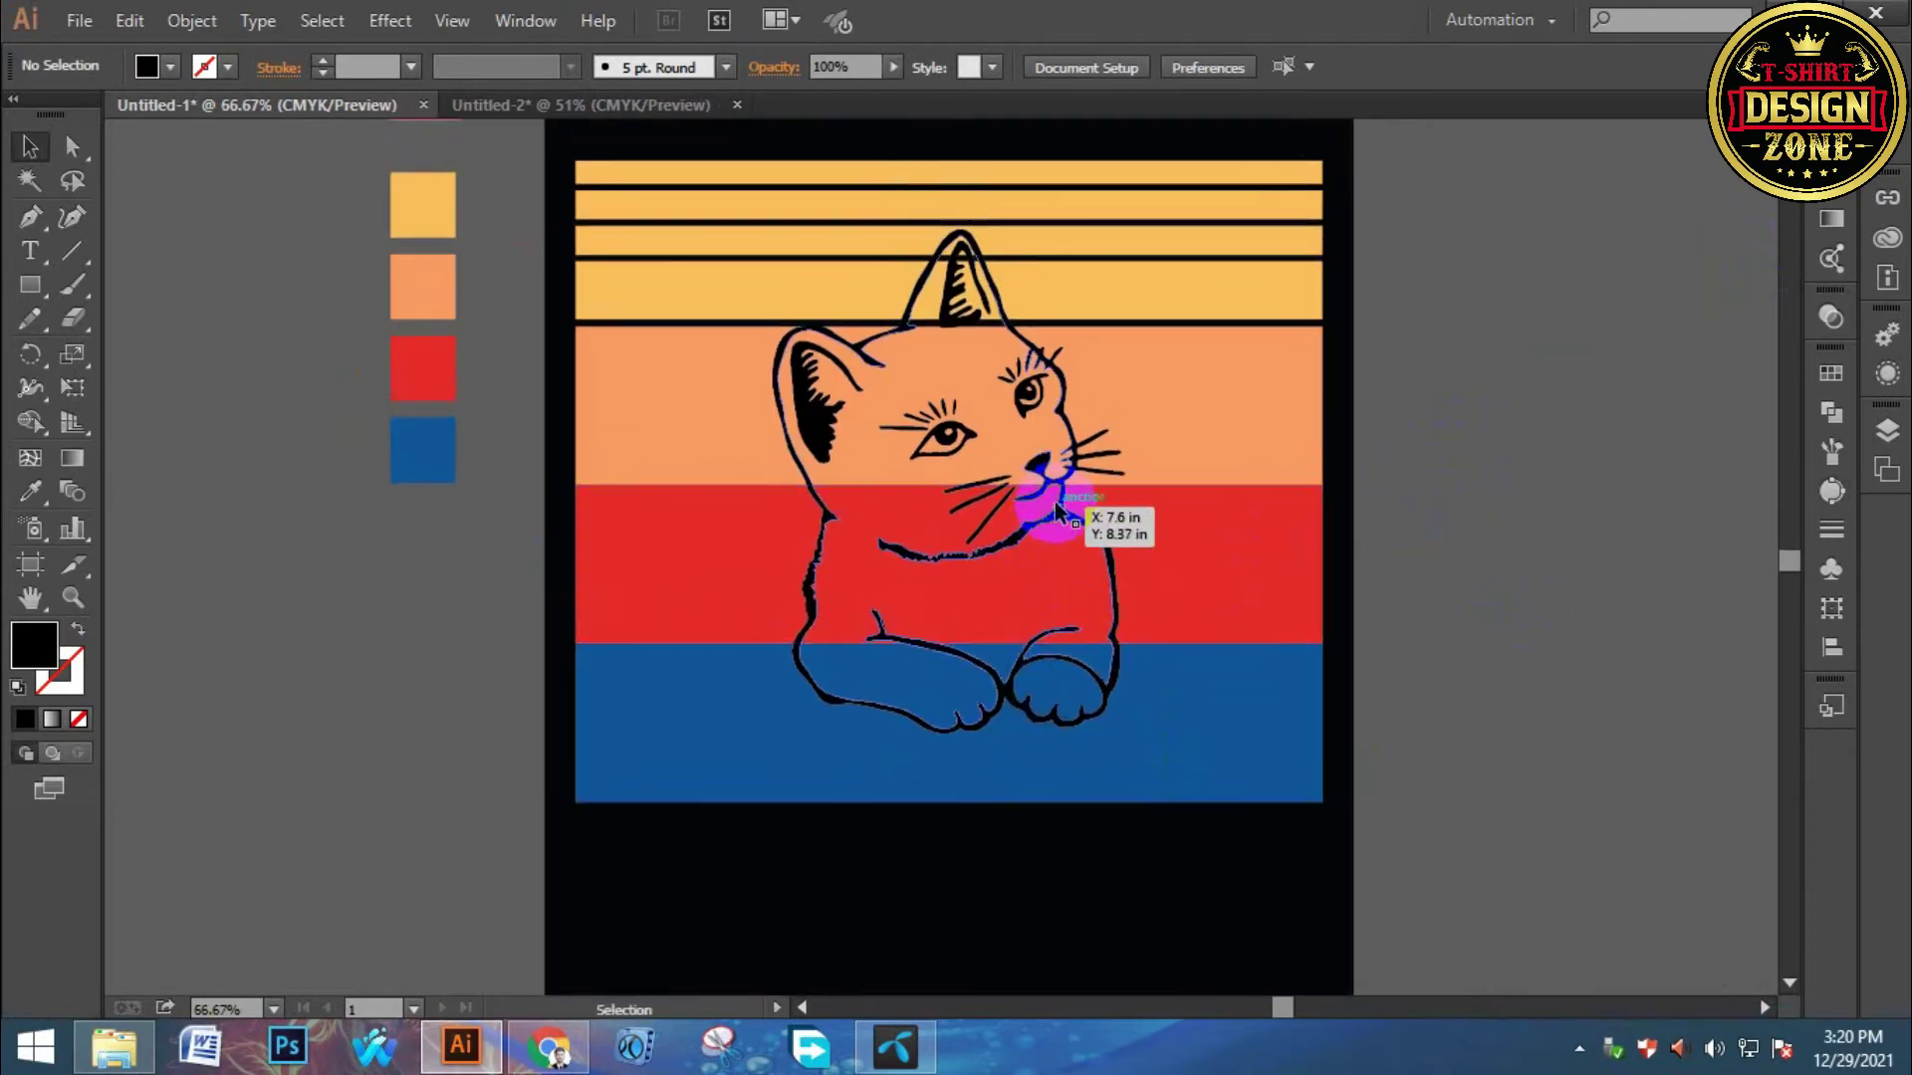
click(1042, 476)
key(a)
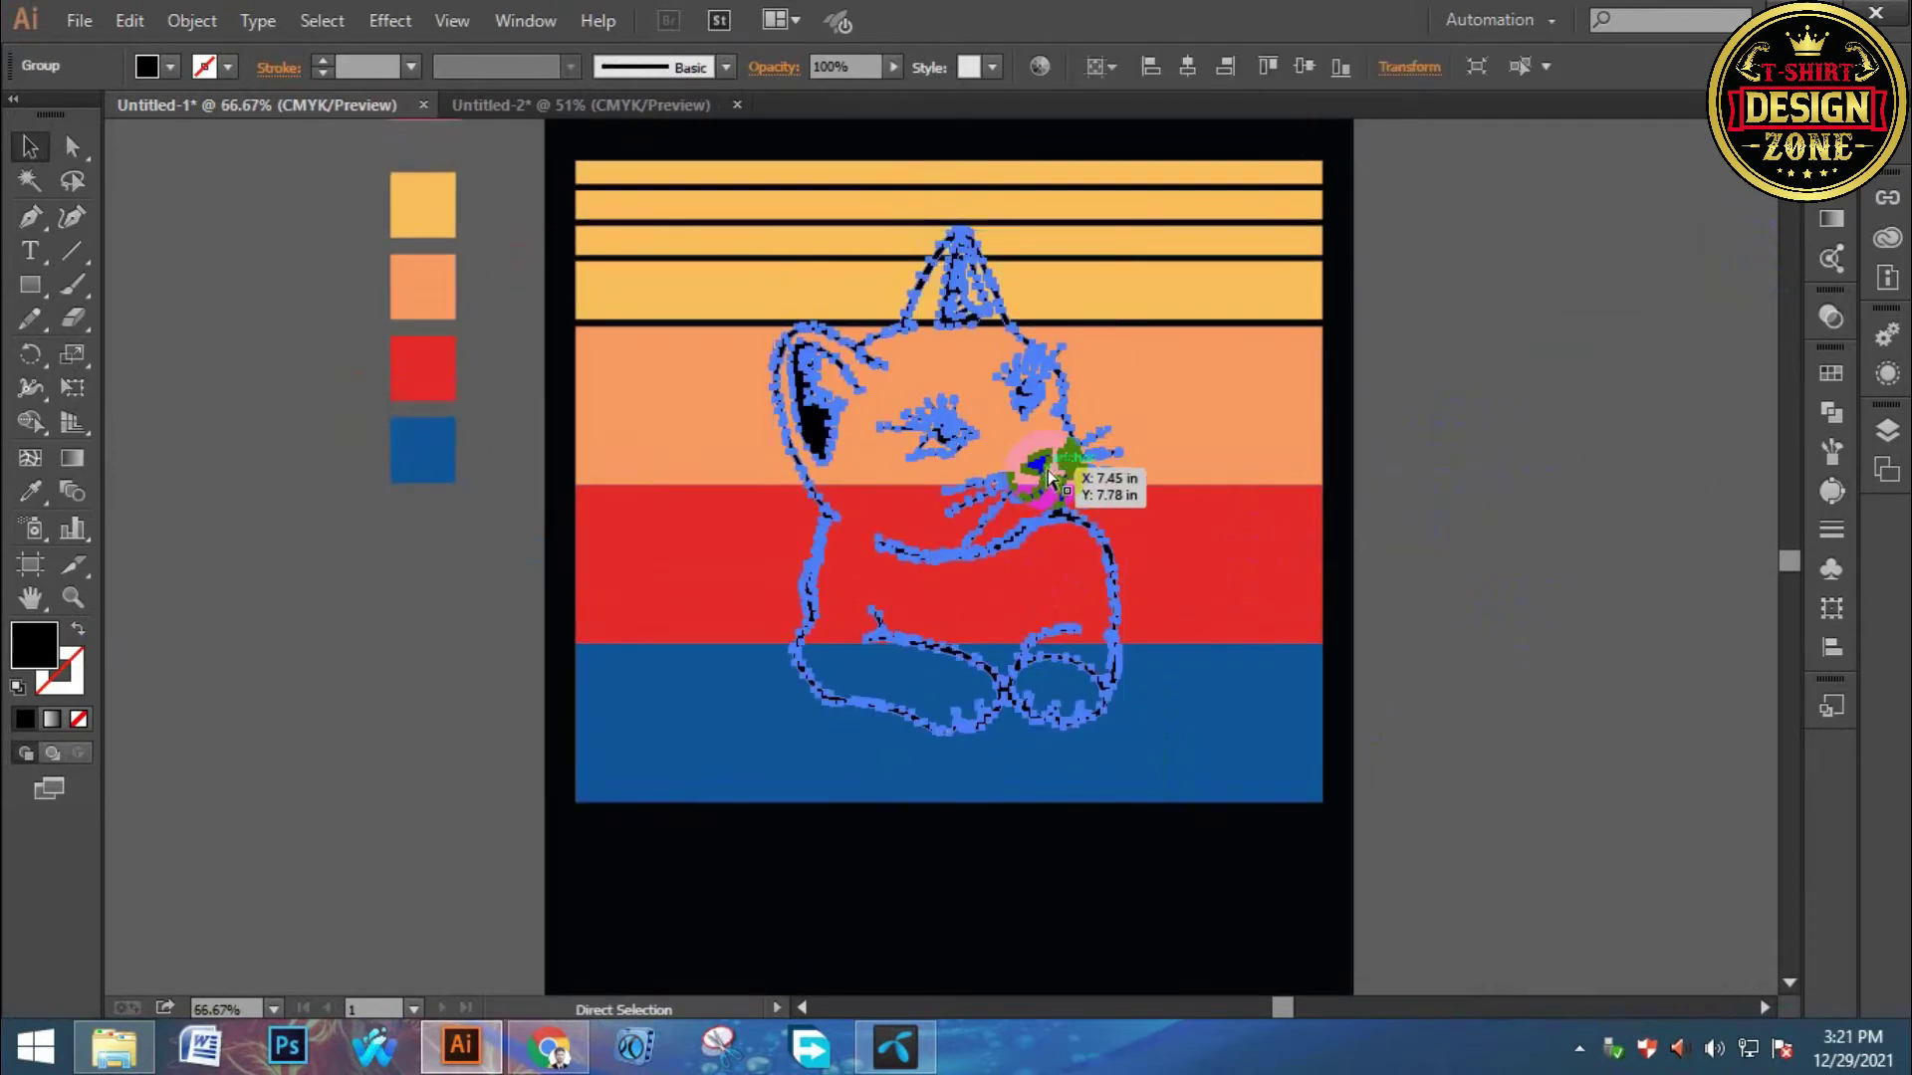
key(v)
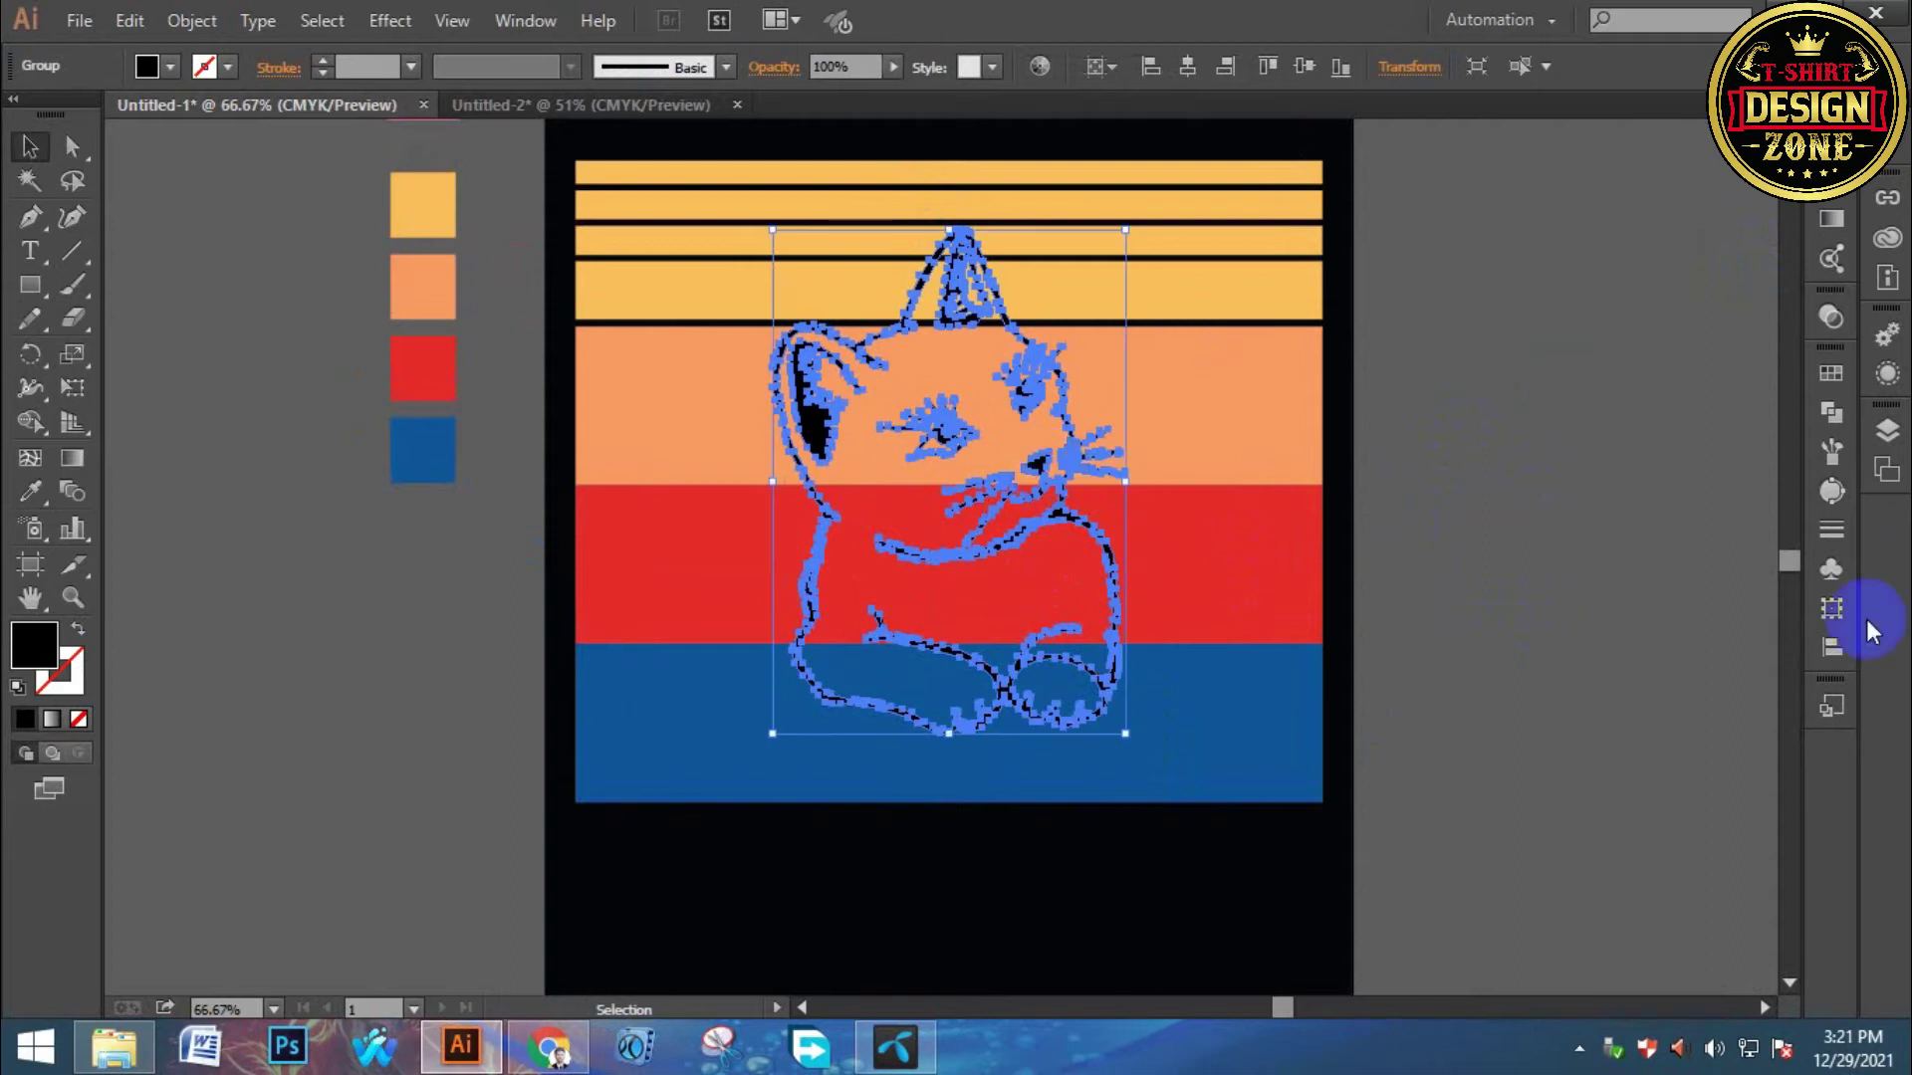
click(1832, 416)
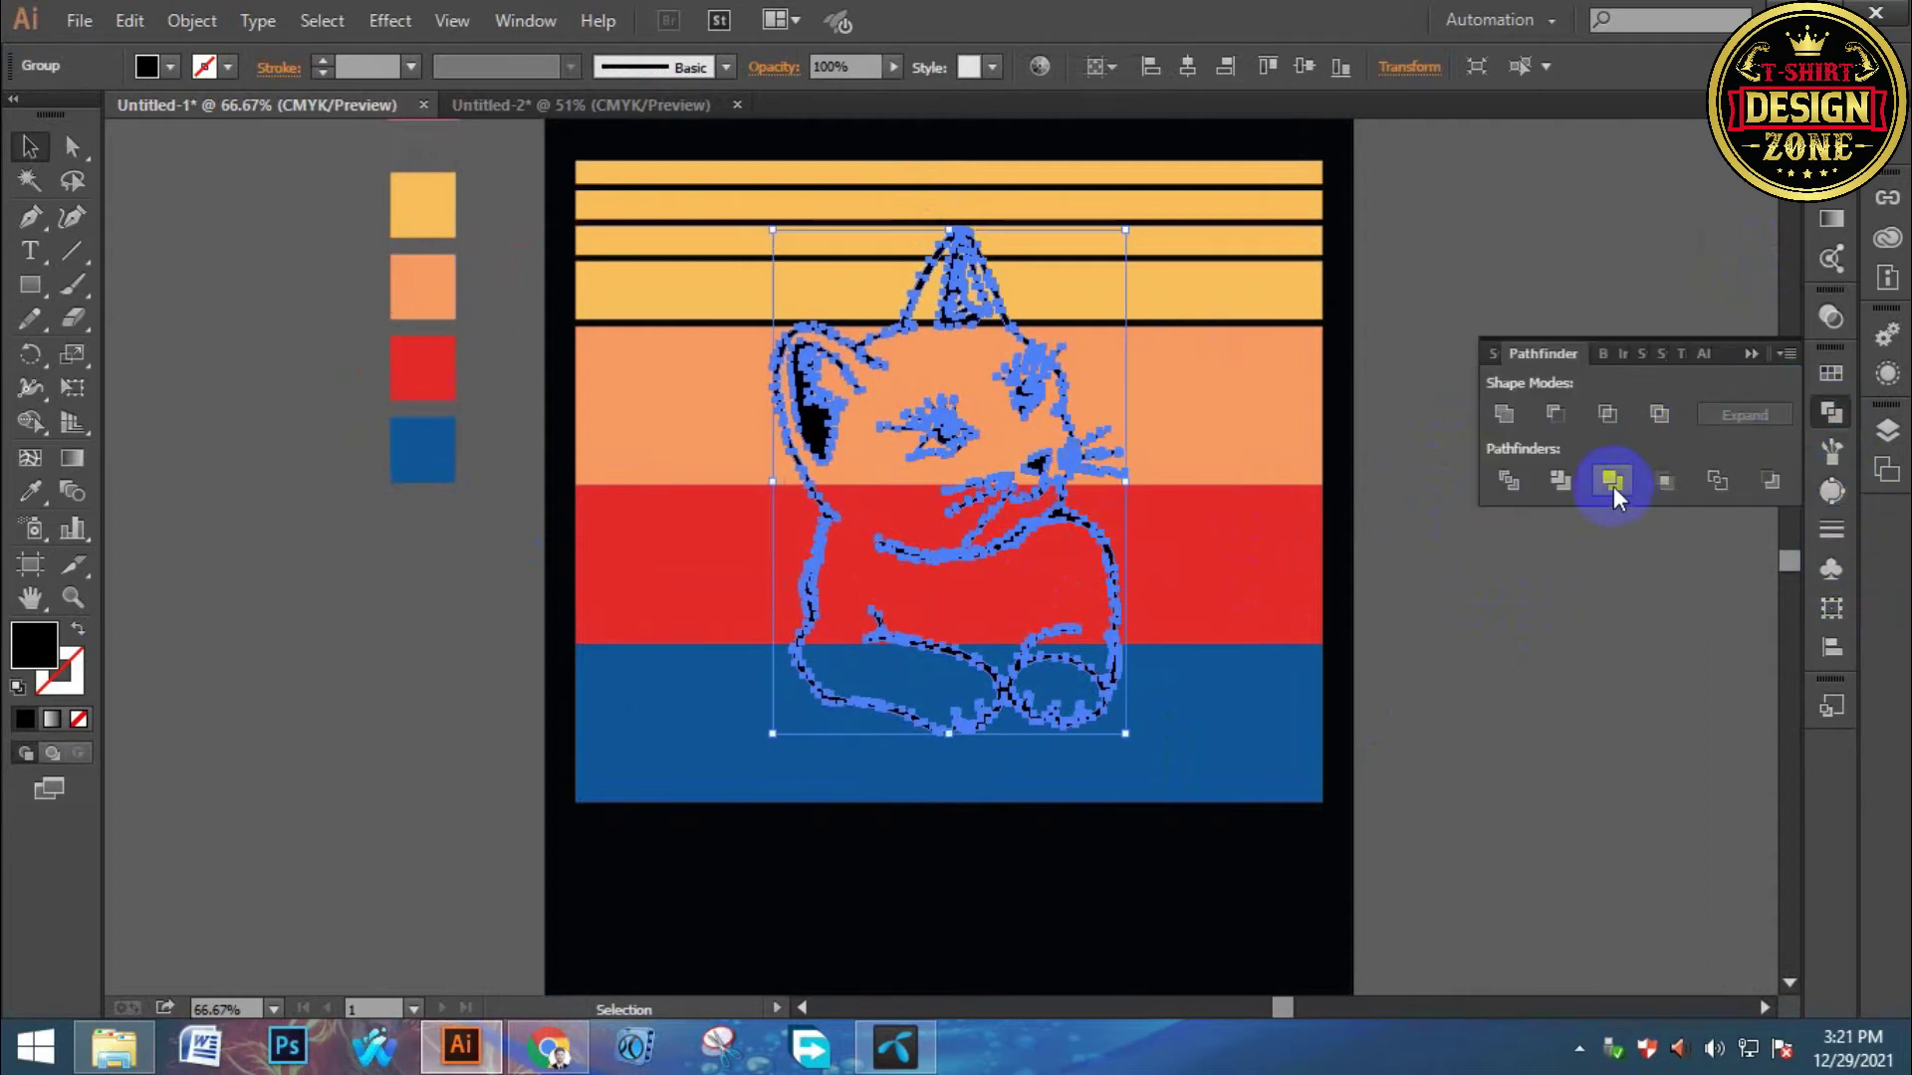
click(1613, 485)
click(1503, 414)
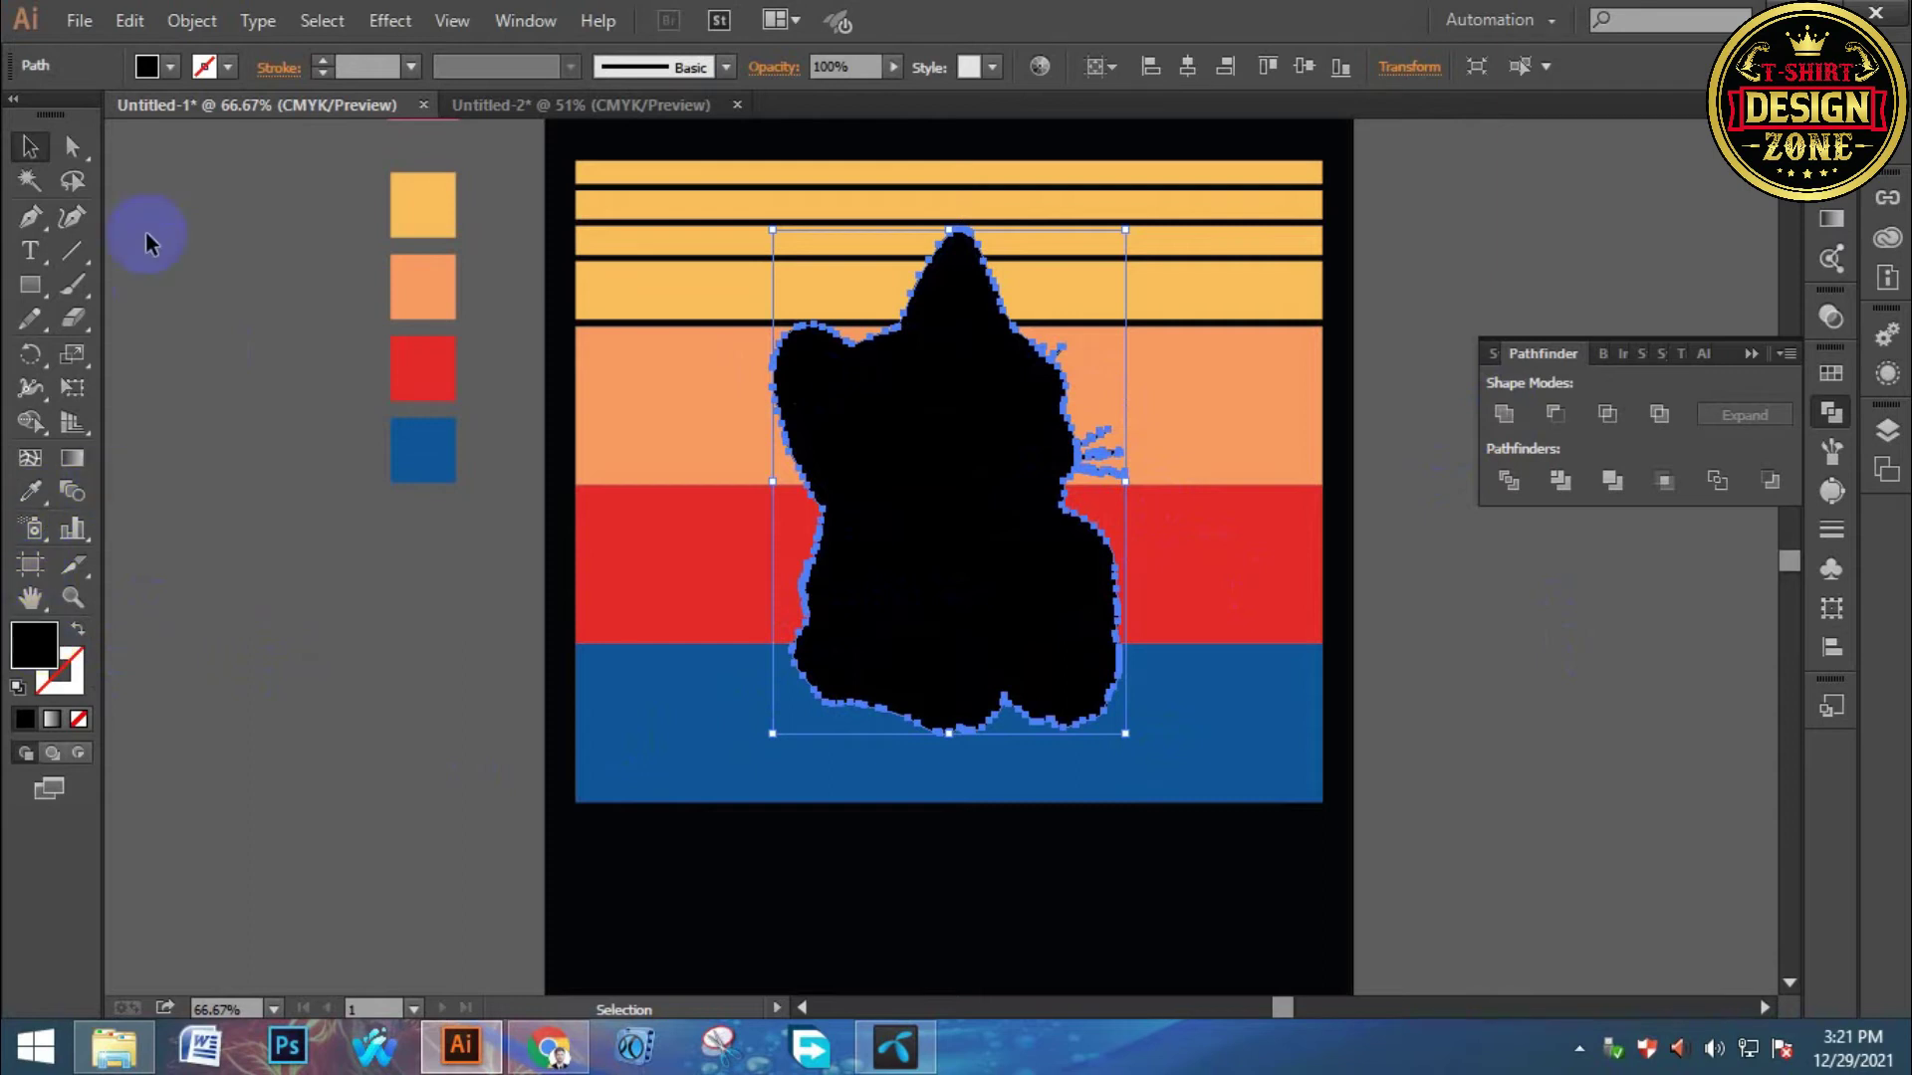
Fill the cat silhouette with white and deselect it.
click(171, 67)
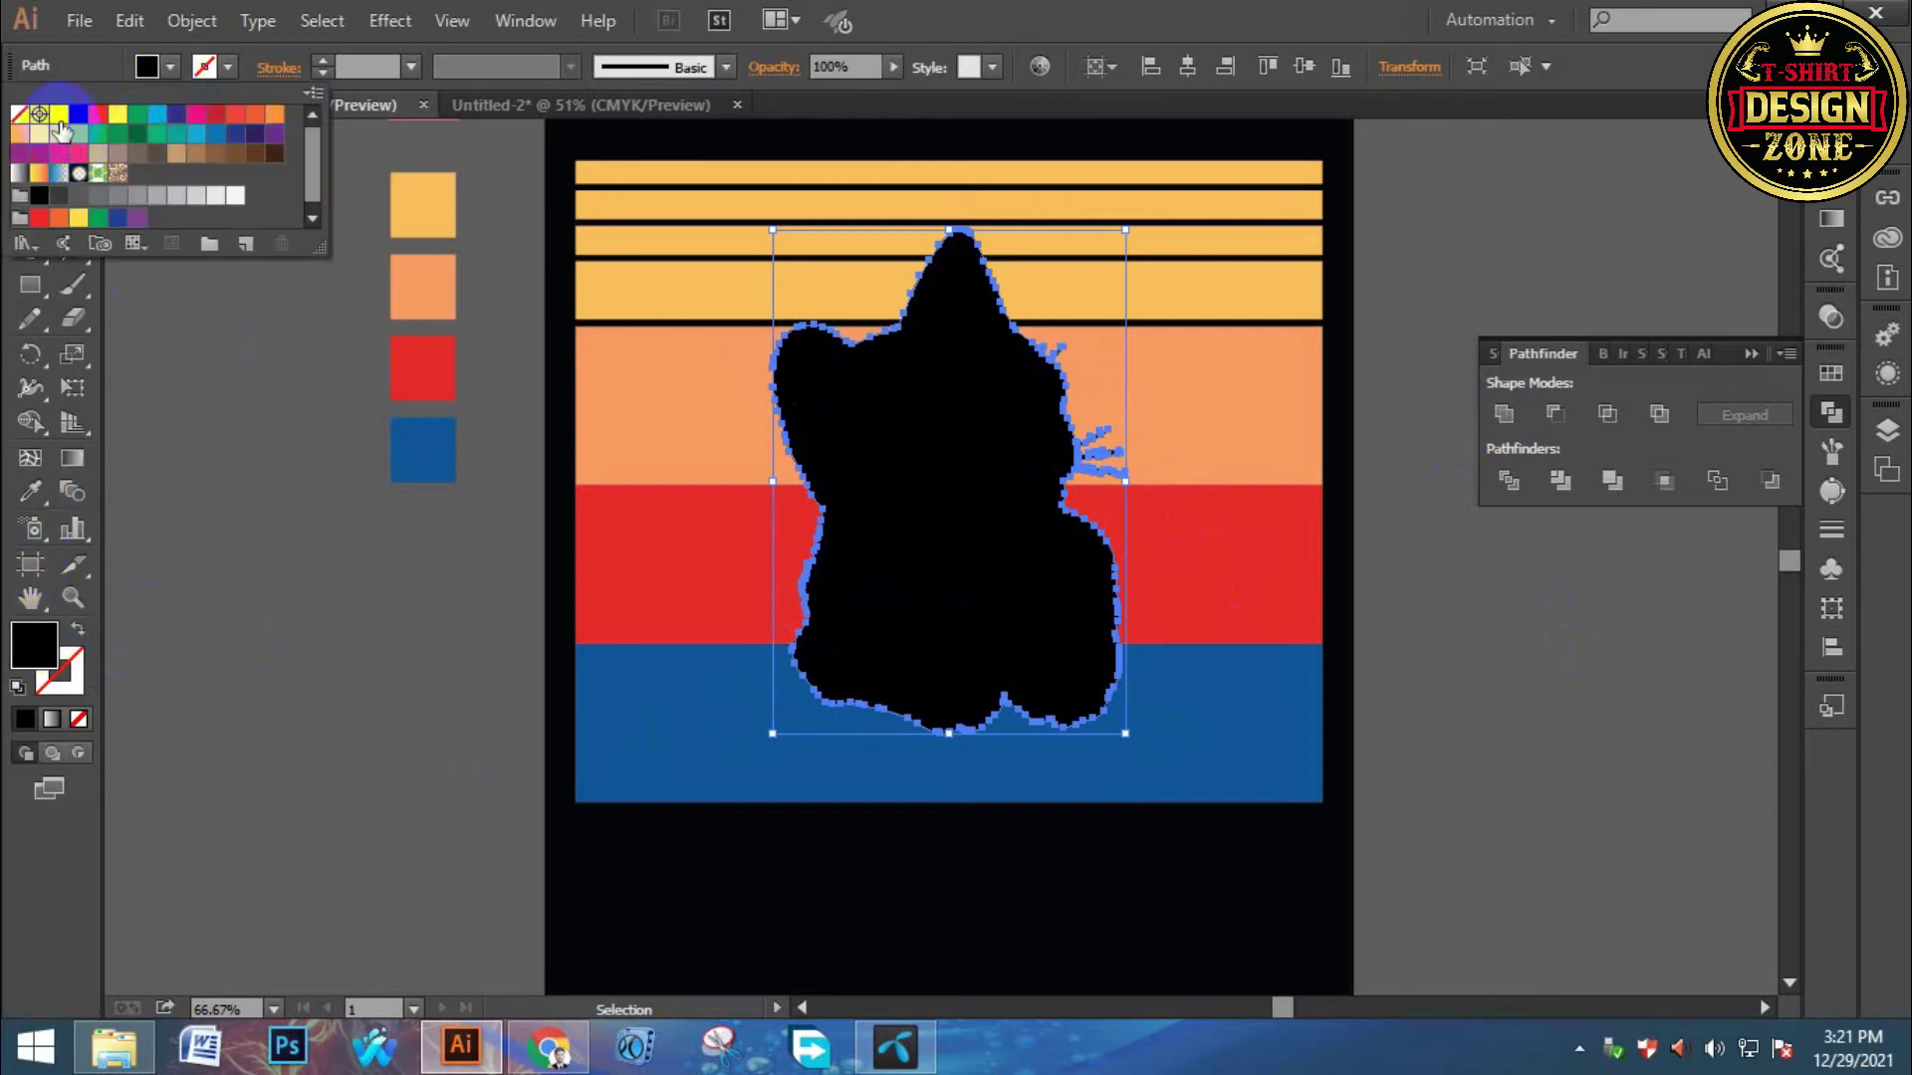
click(59, 113)
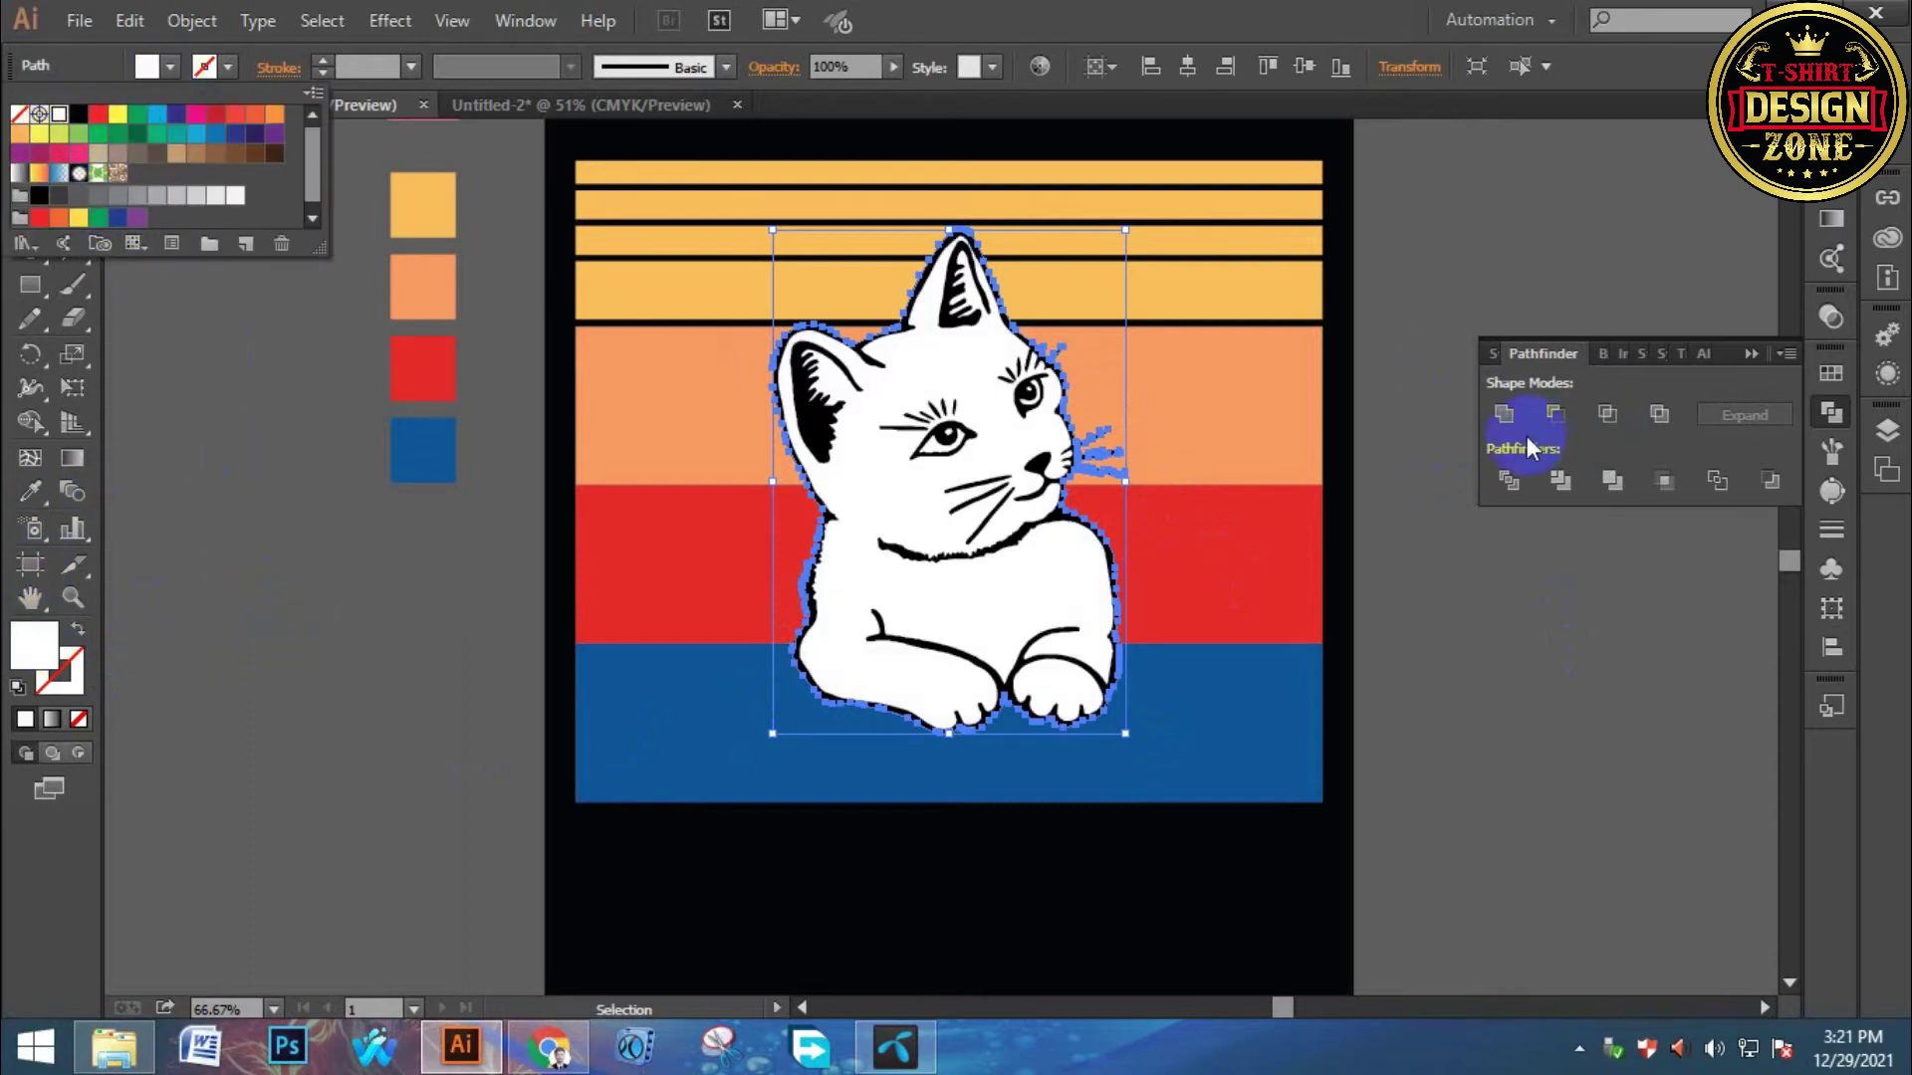
click(1498, 730)
click(1431, 641)
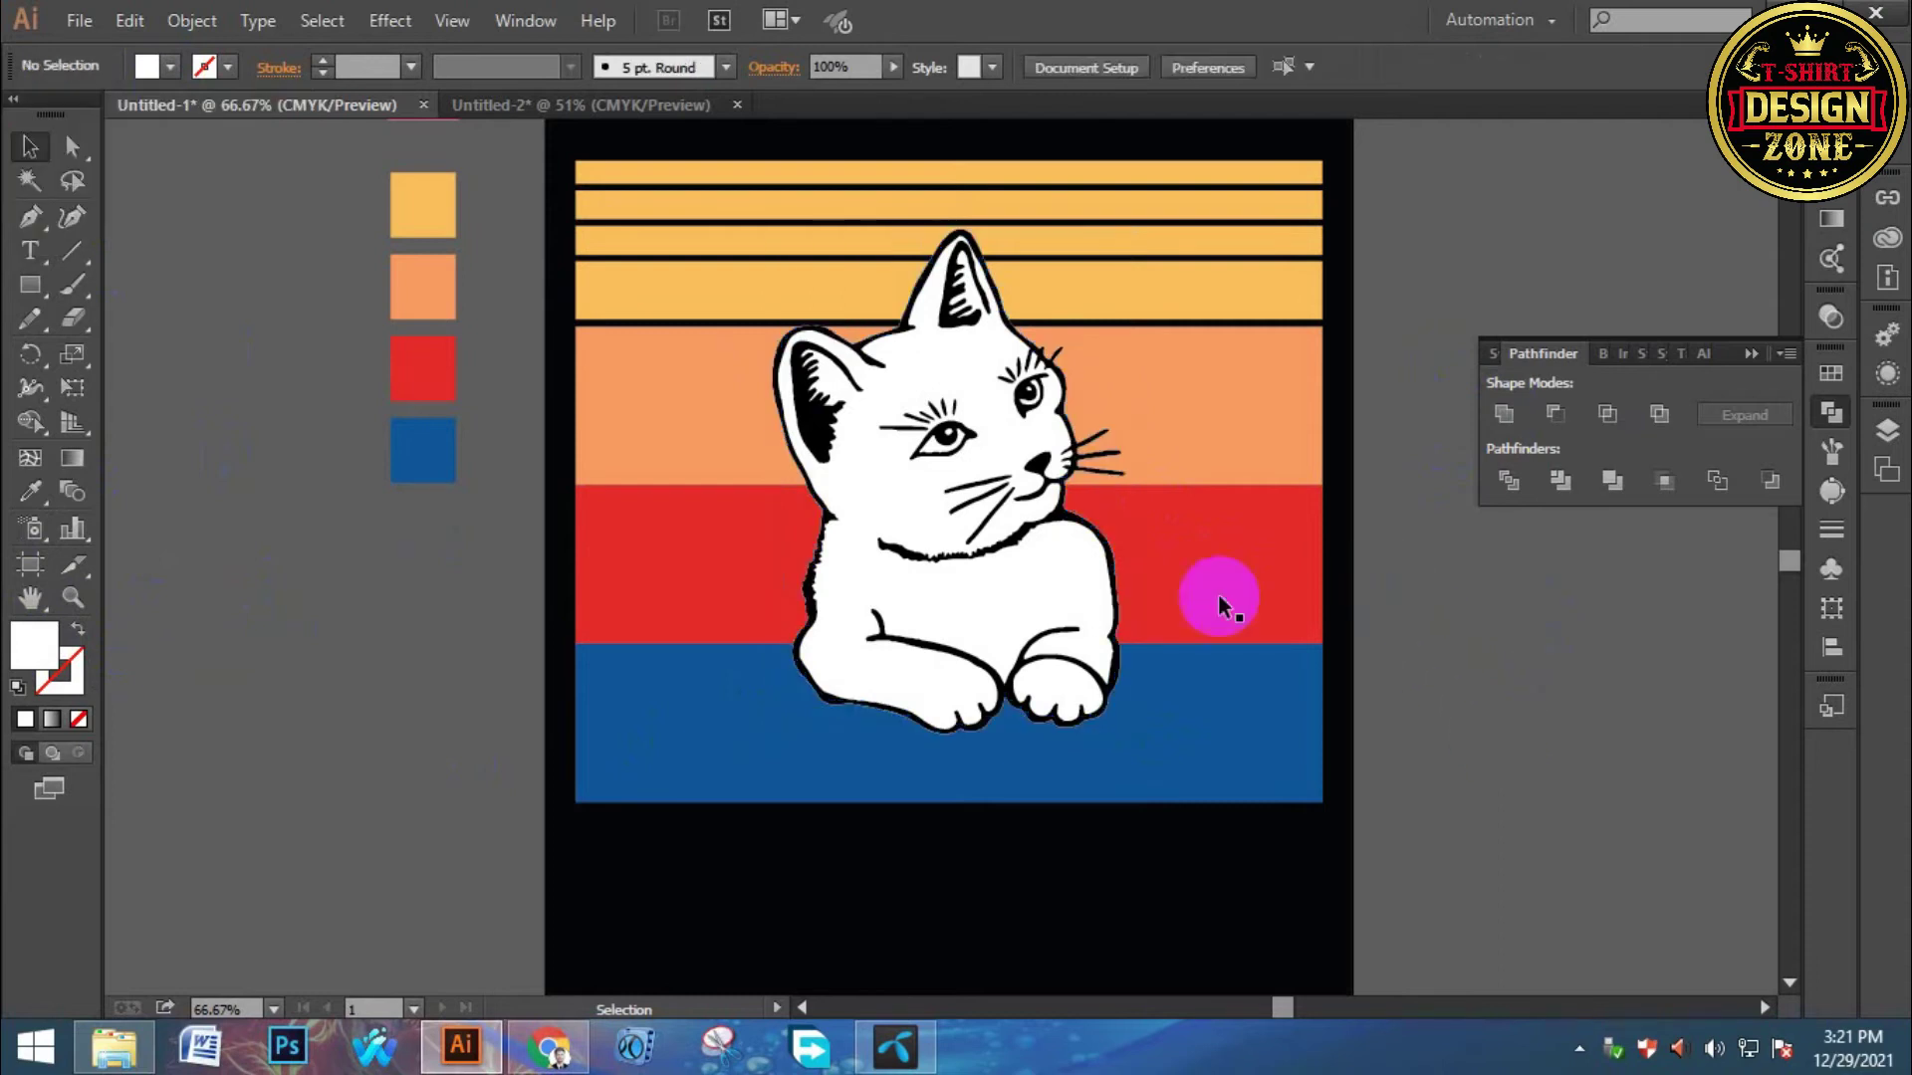
Group the cat line art with its white silhouette, try moving the group off the artboard and undo the move.
click(1041, 466)
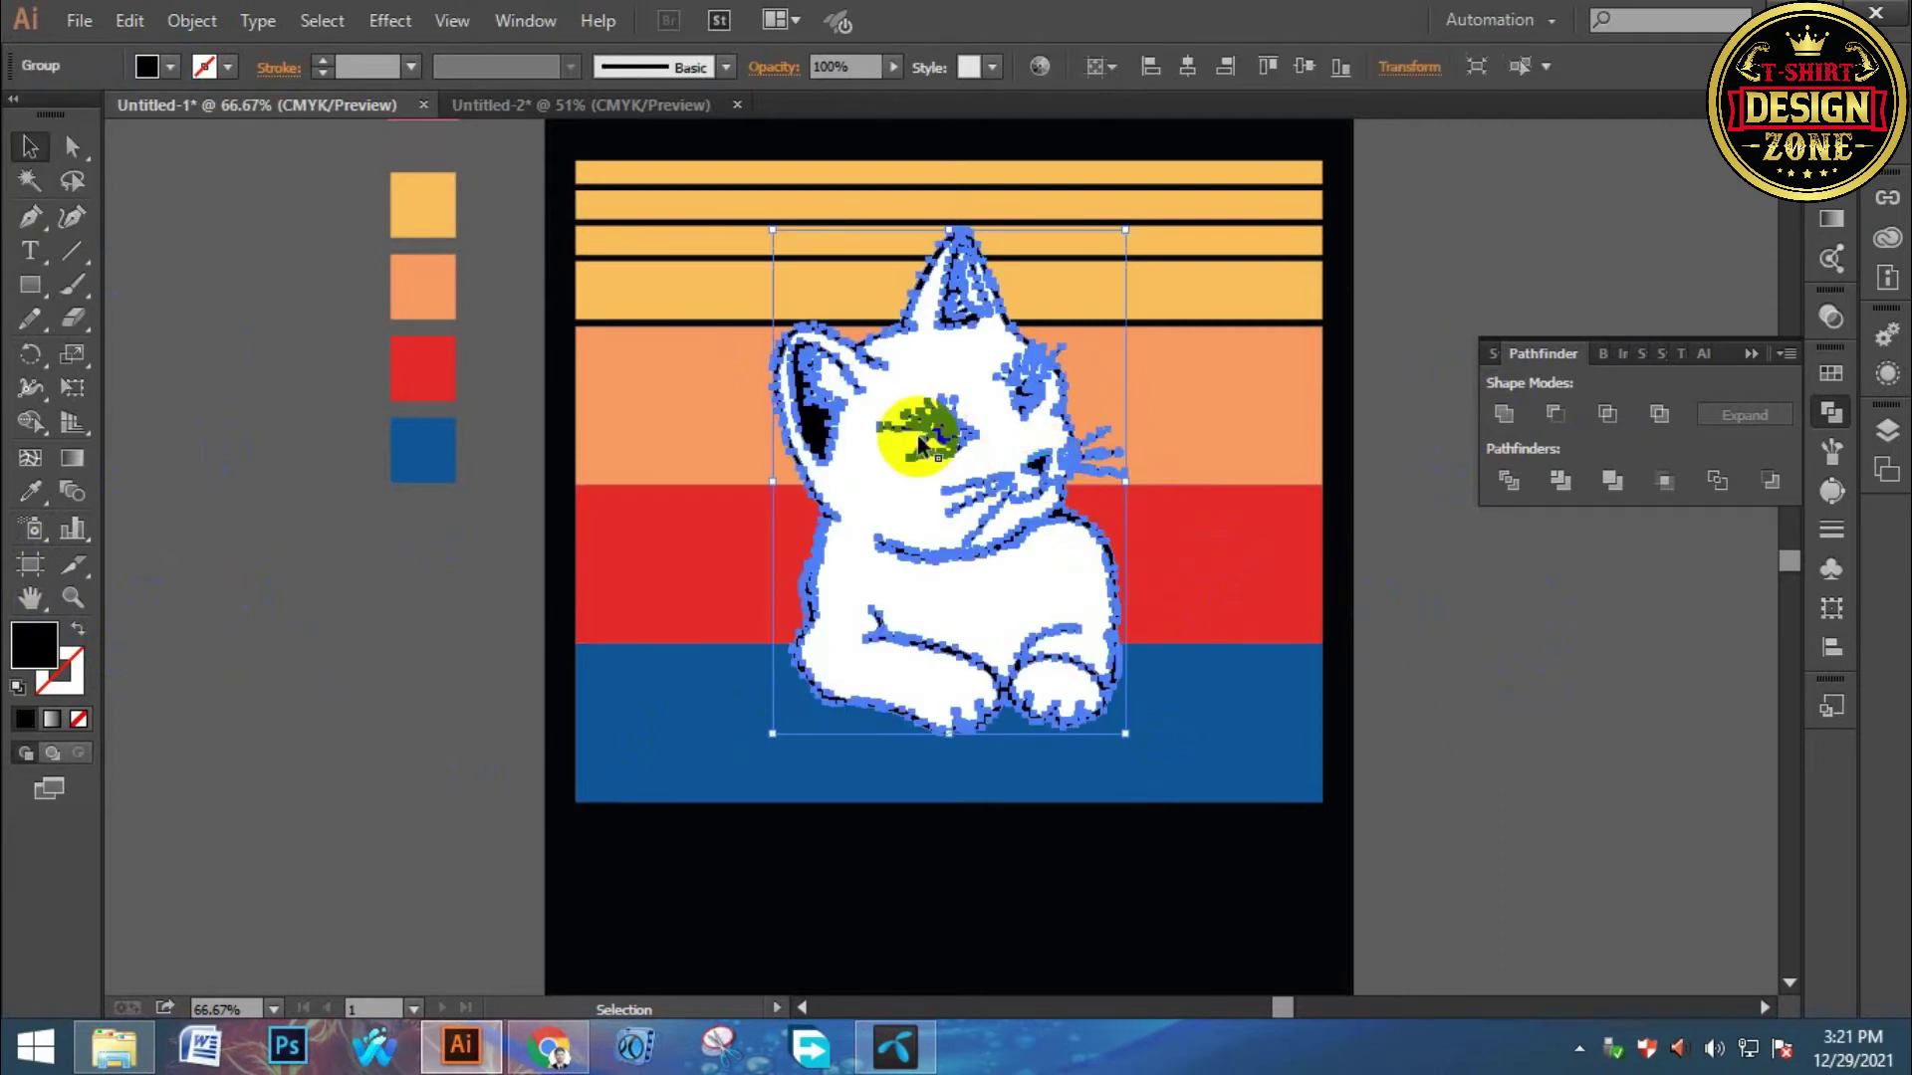
shift+click(858, 417)
key(a)
key(v)
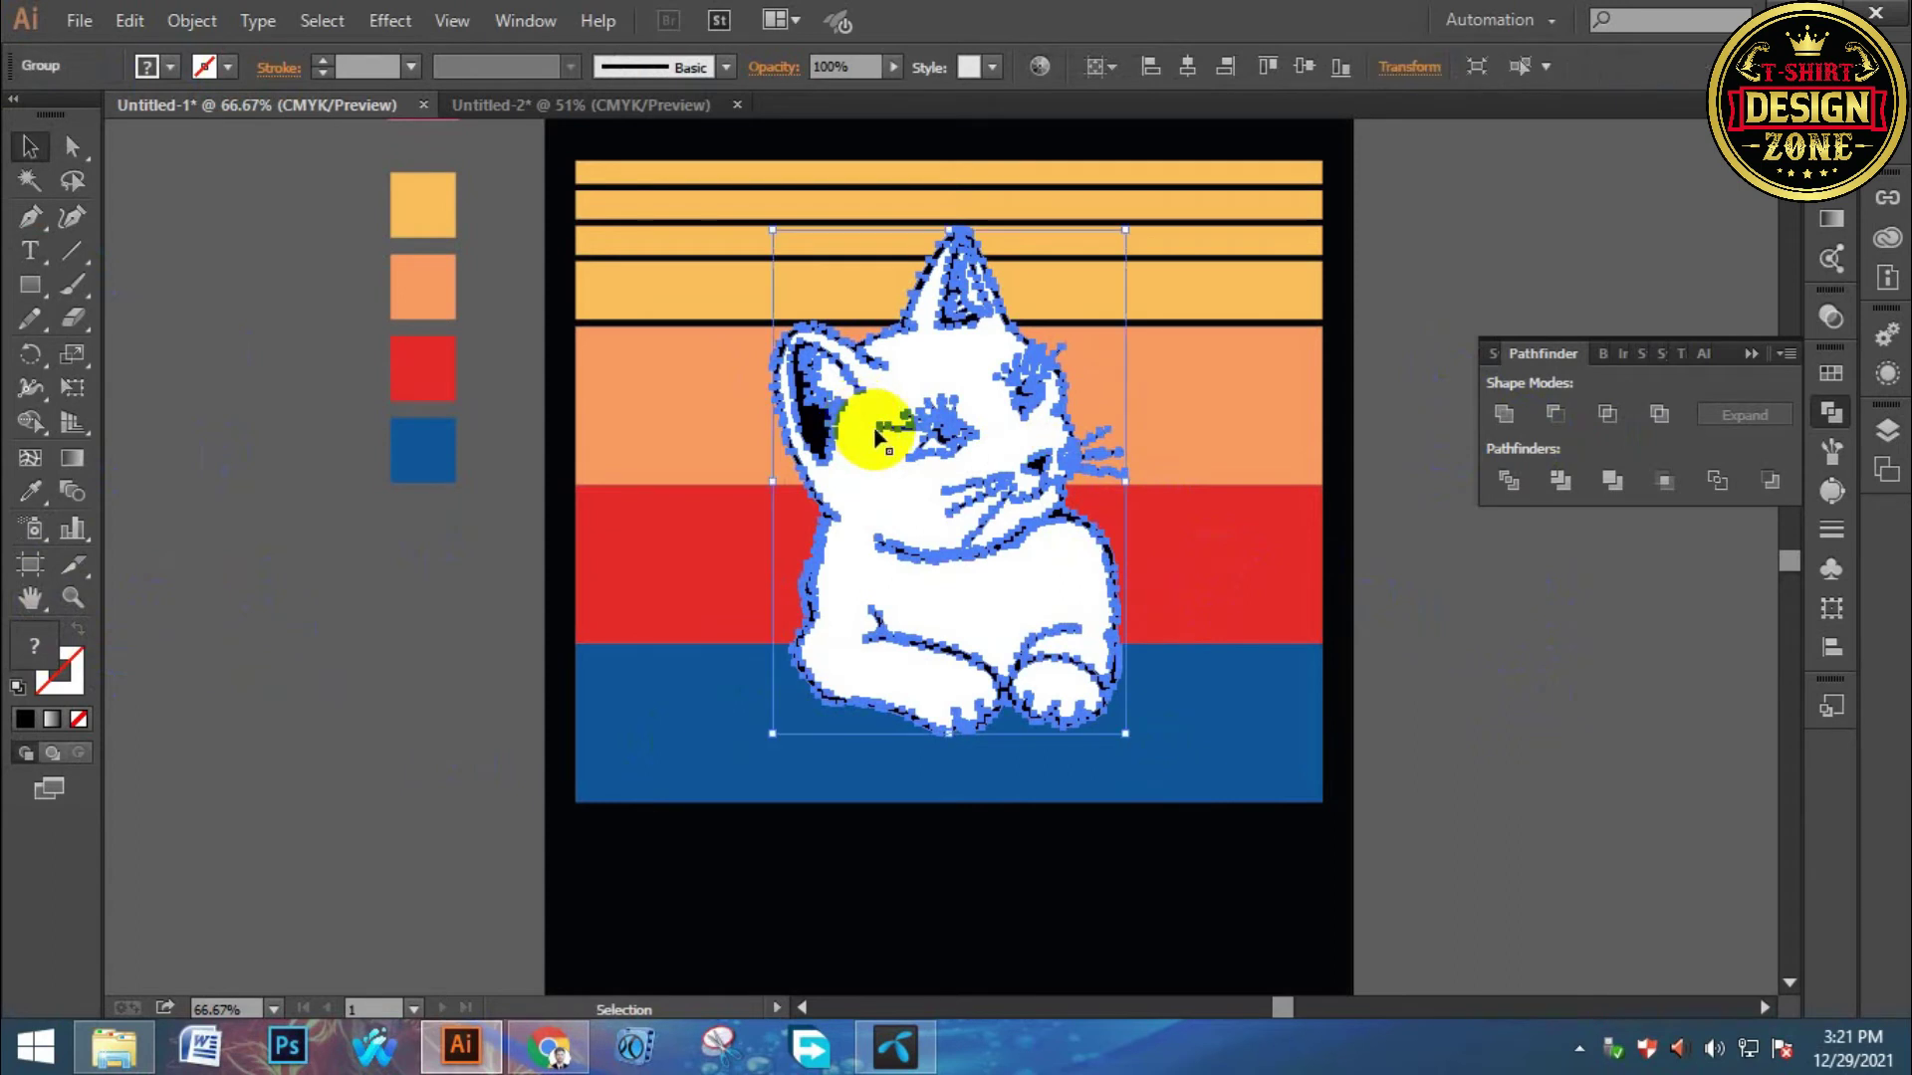
drag(875, 426, 135, 576)
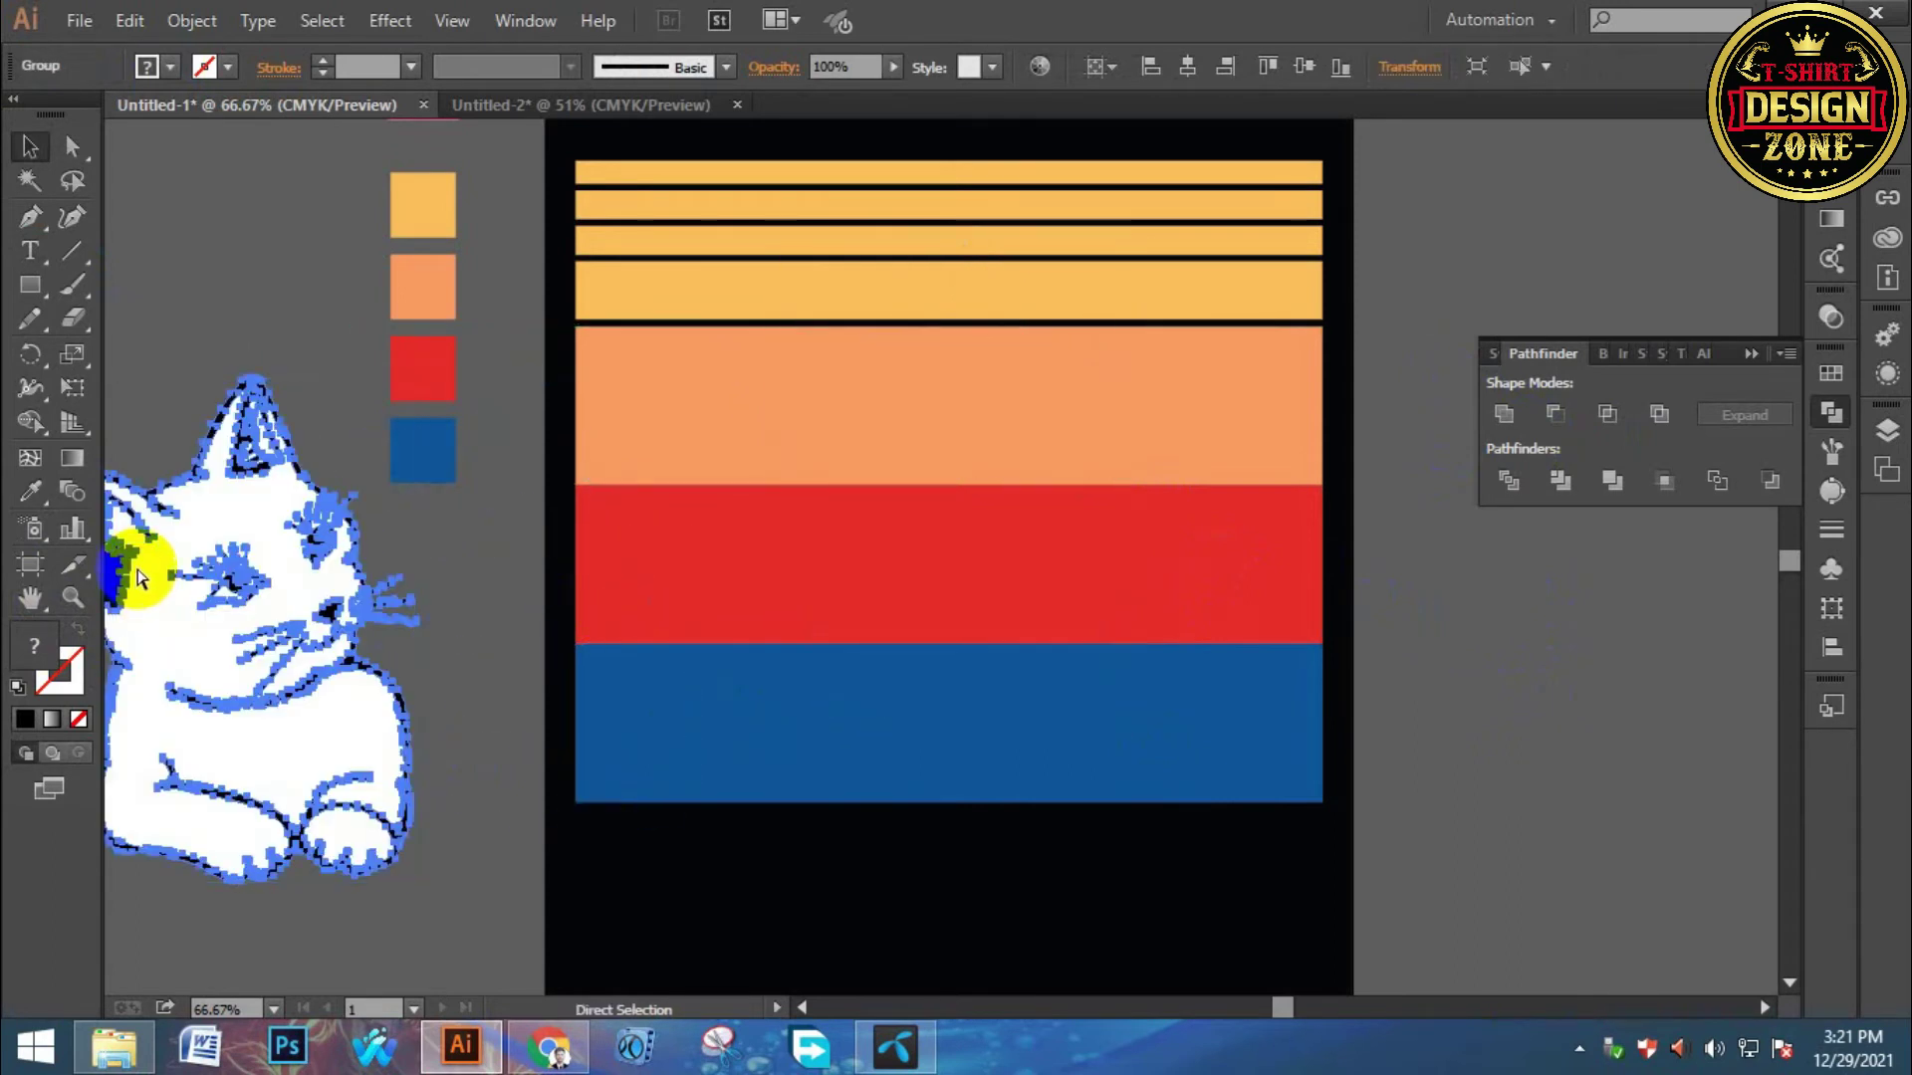
key(ctrl+z)
Center the cat group horizontally and vertically on the artboard and deselect it.
click(1188, 67)
click(1295, 72)
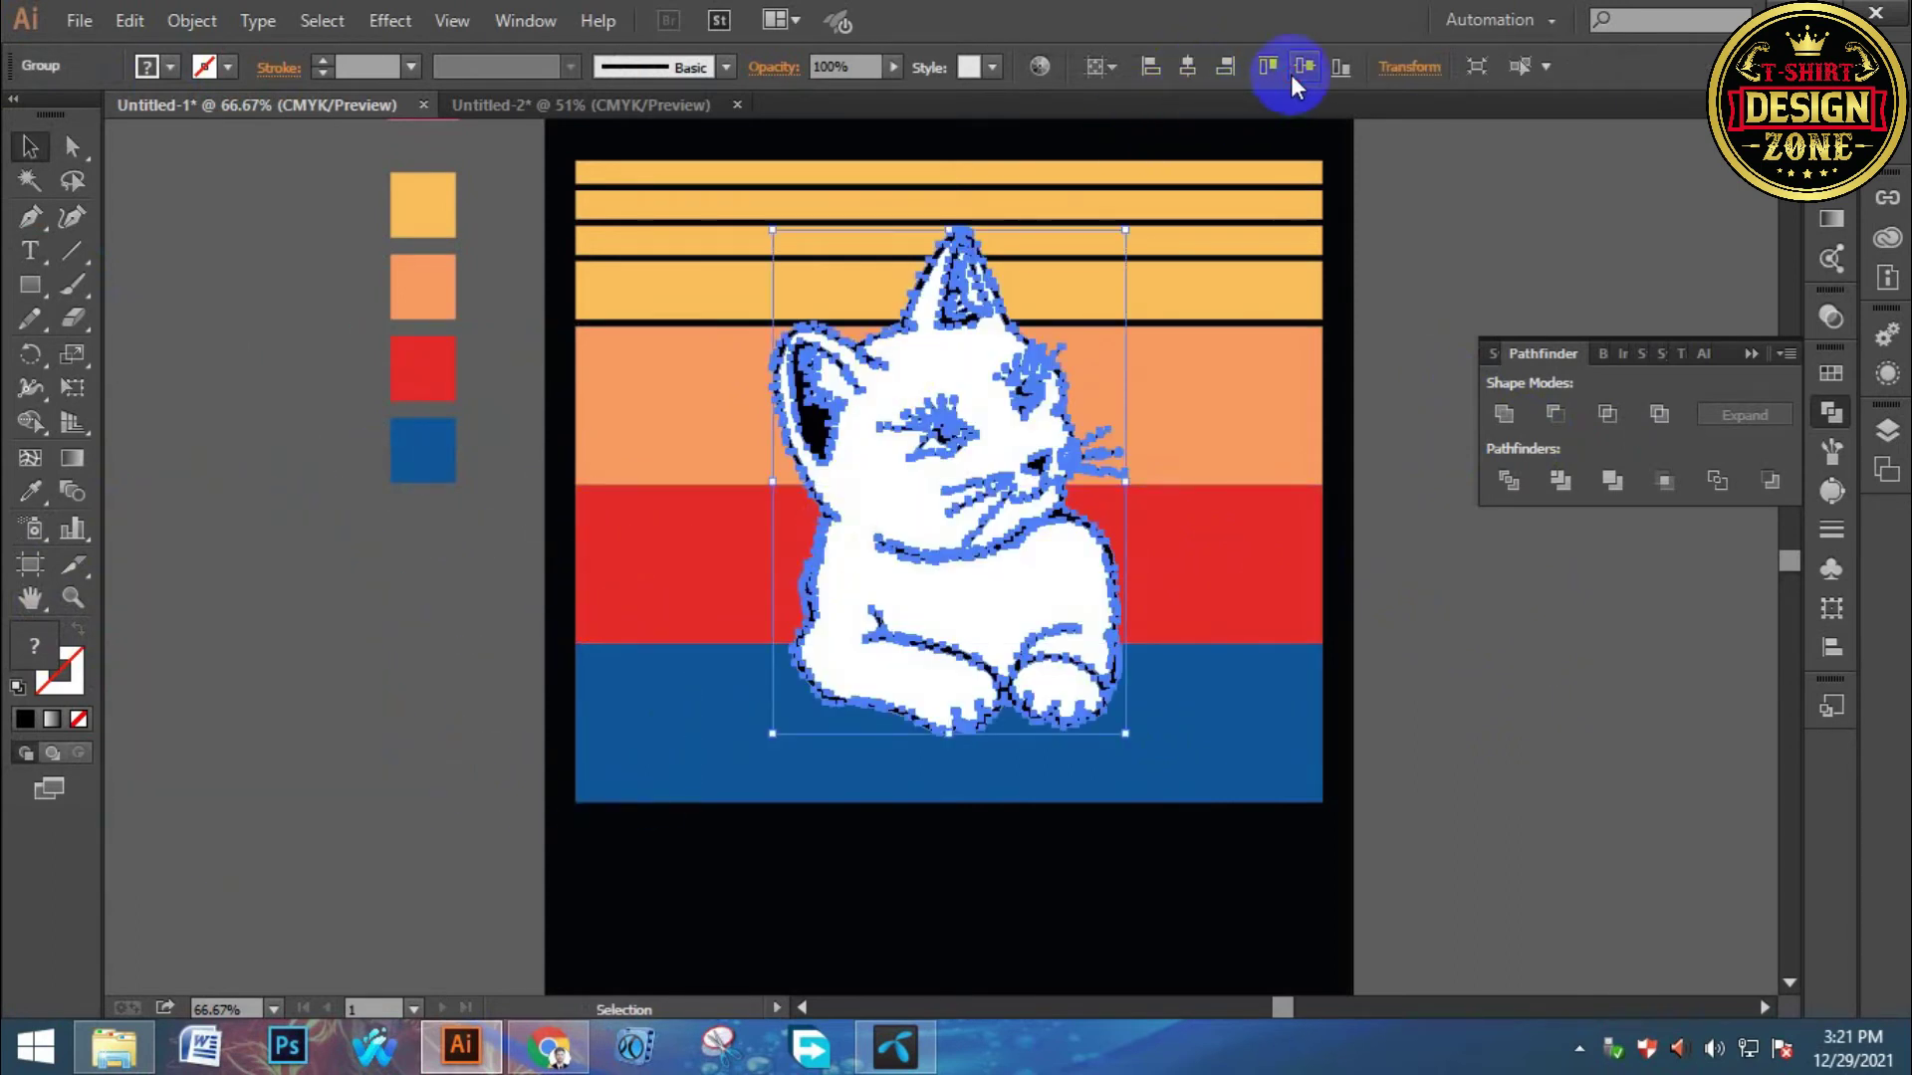
click(1472, 227)
key(ctrl+0)
key(ctrl+minus)
key(ctrl+minus)
key(ctrl+minus)
key(ctrl+minus)
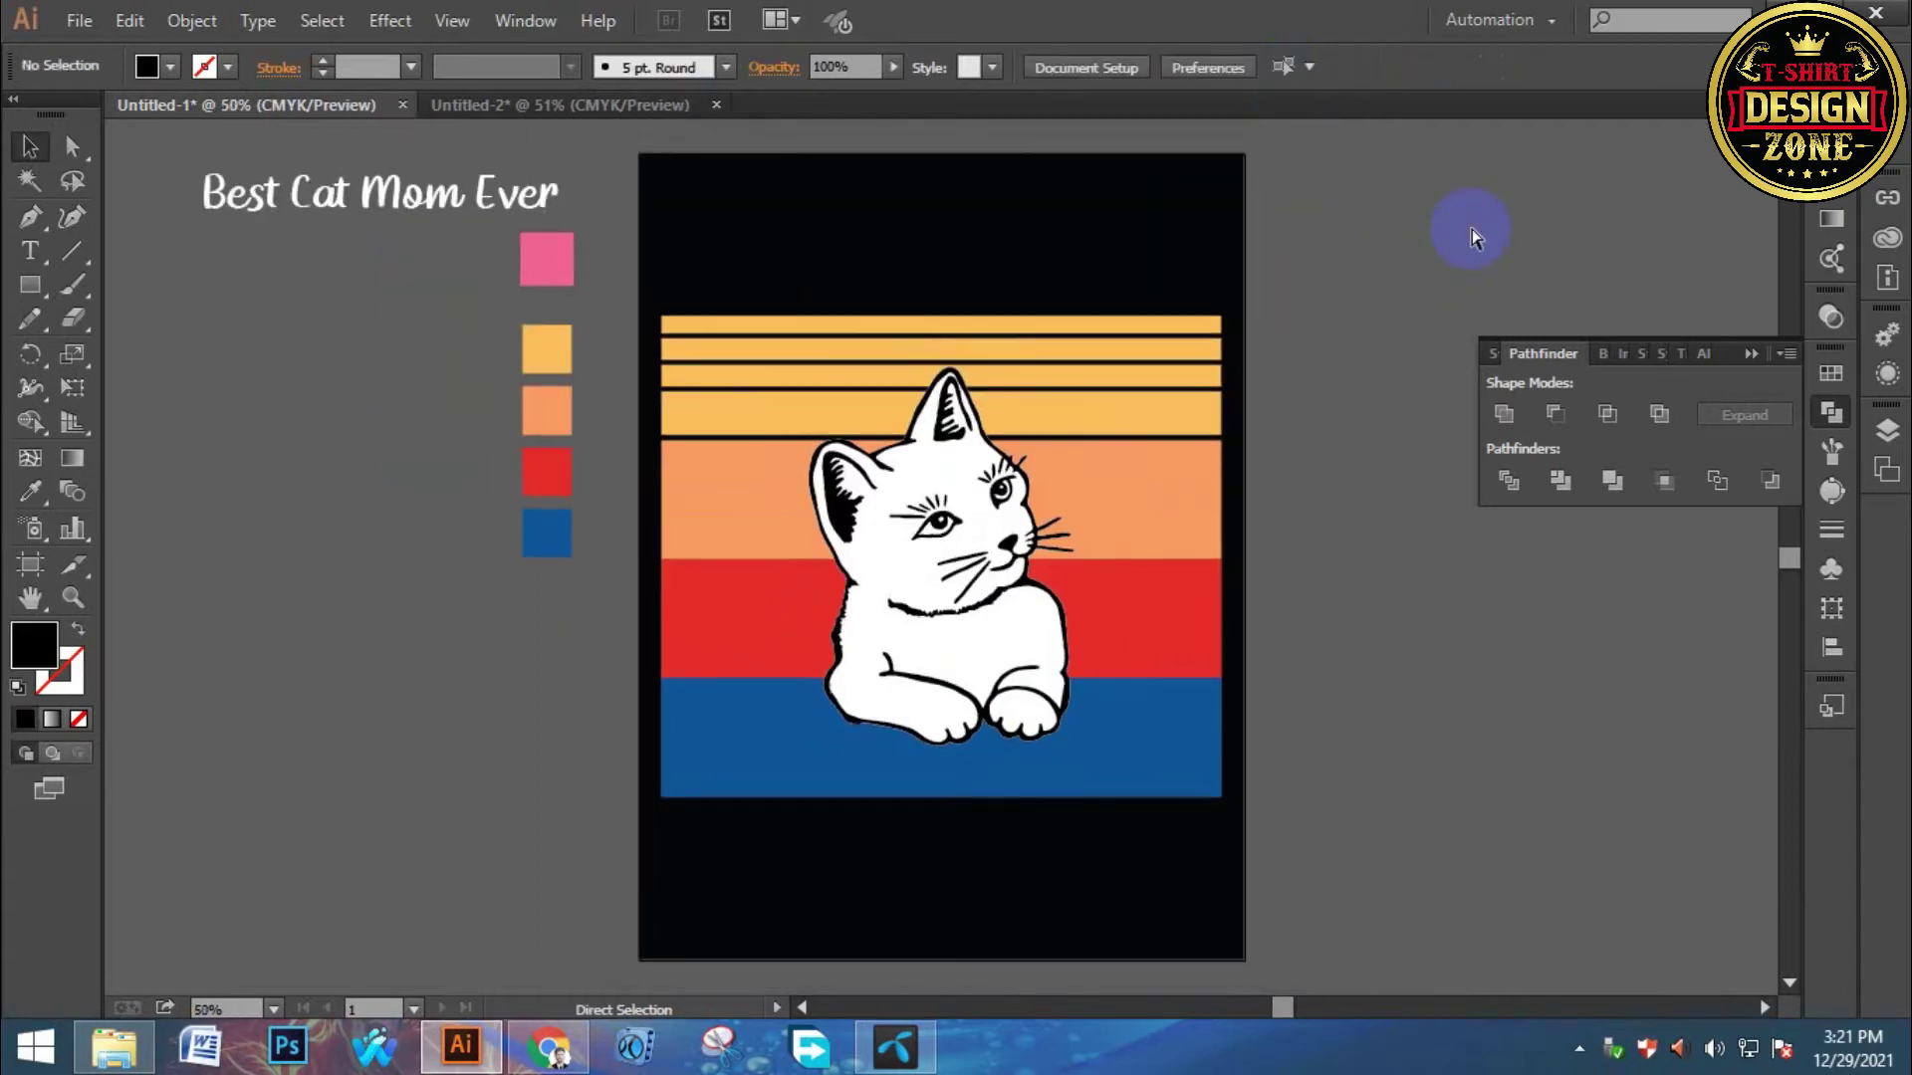
key(ctrl+0)
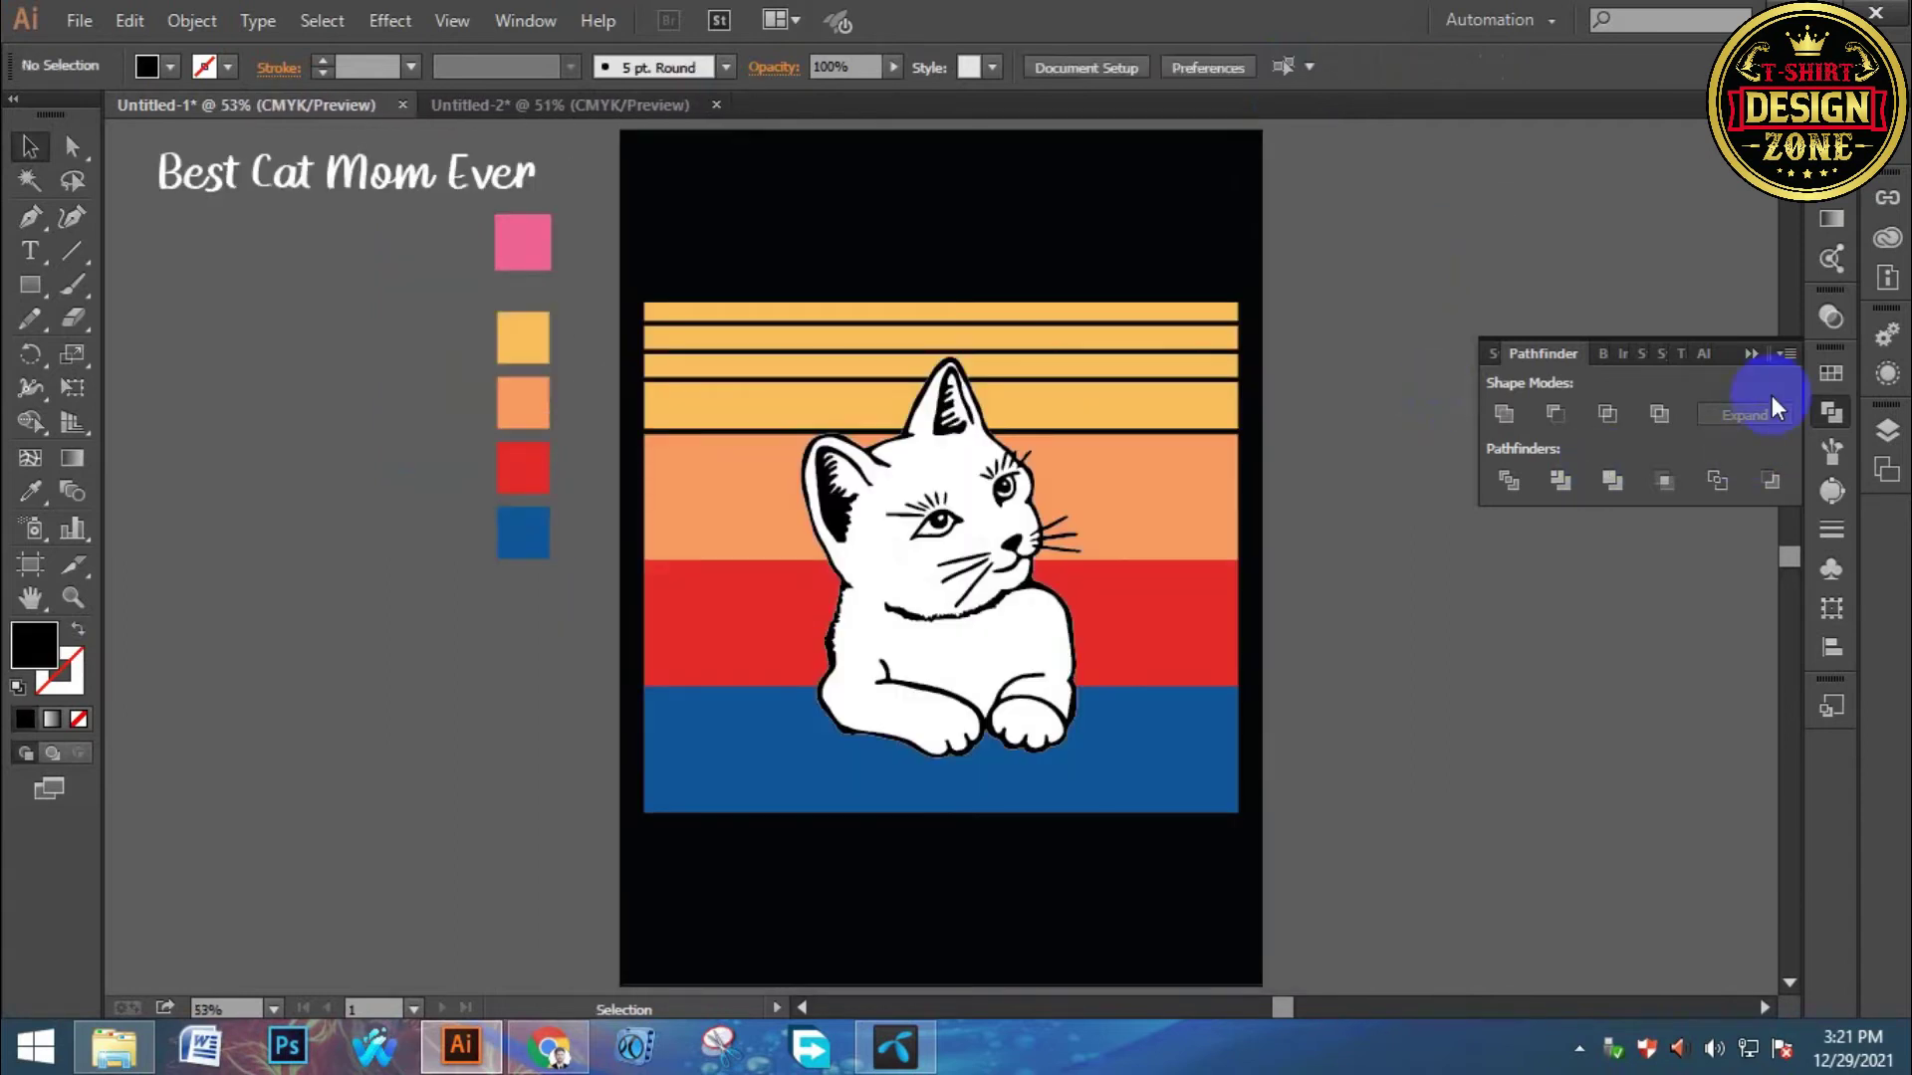
click(1749, 354)
drag(298, 385, 301, 422)
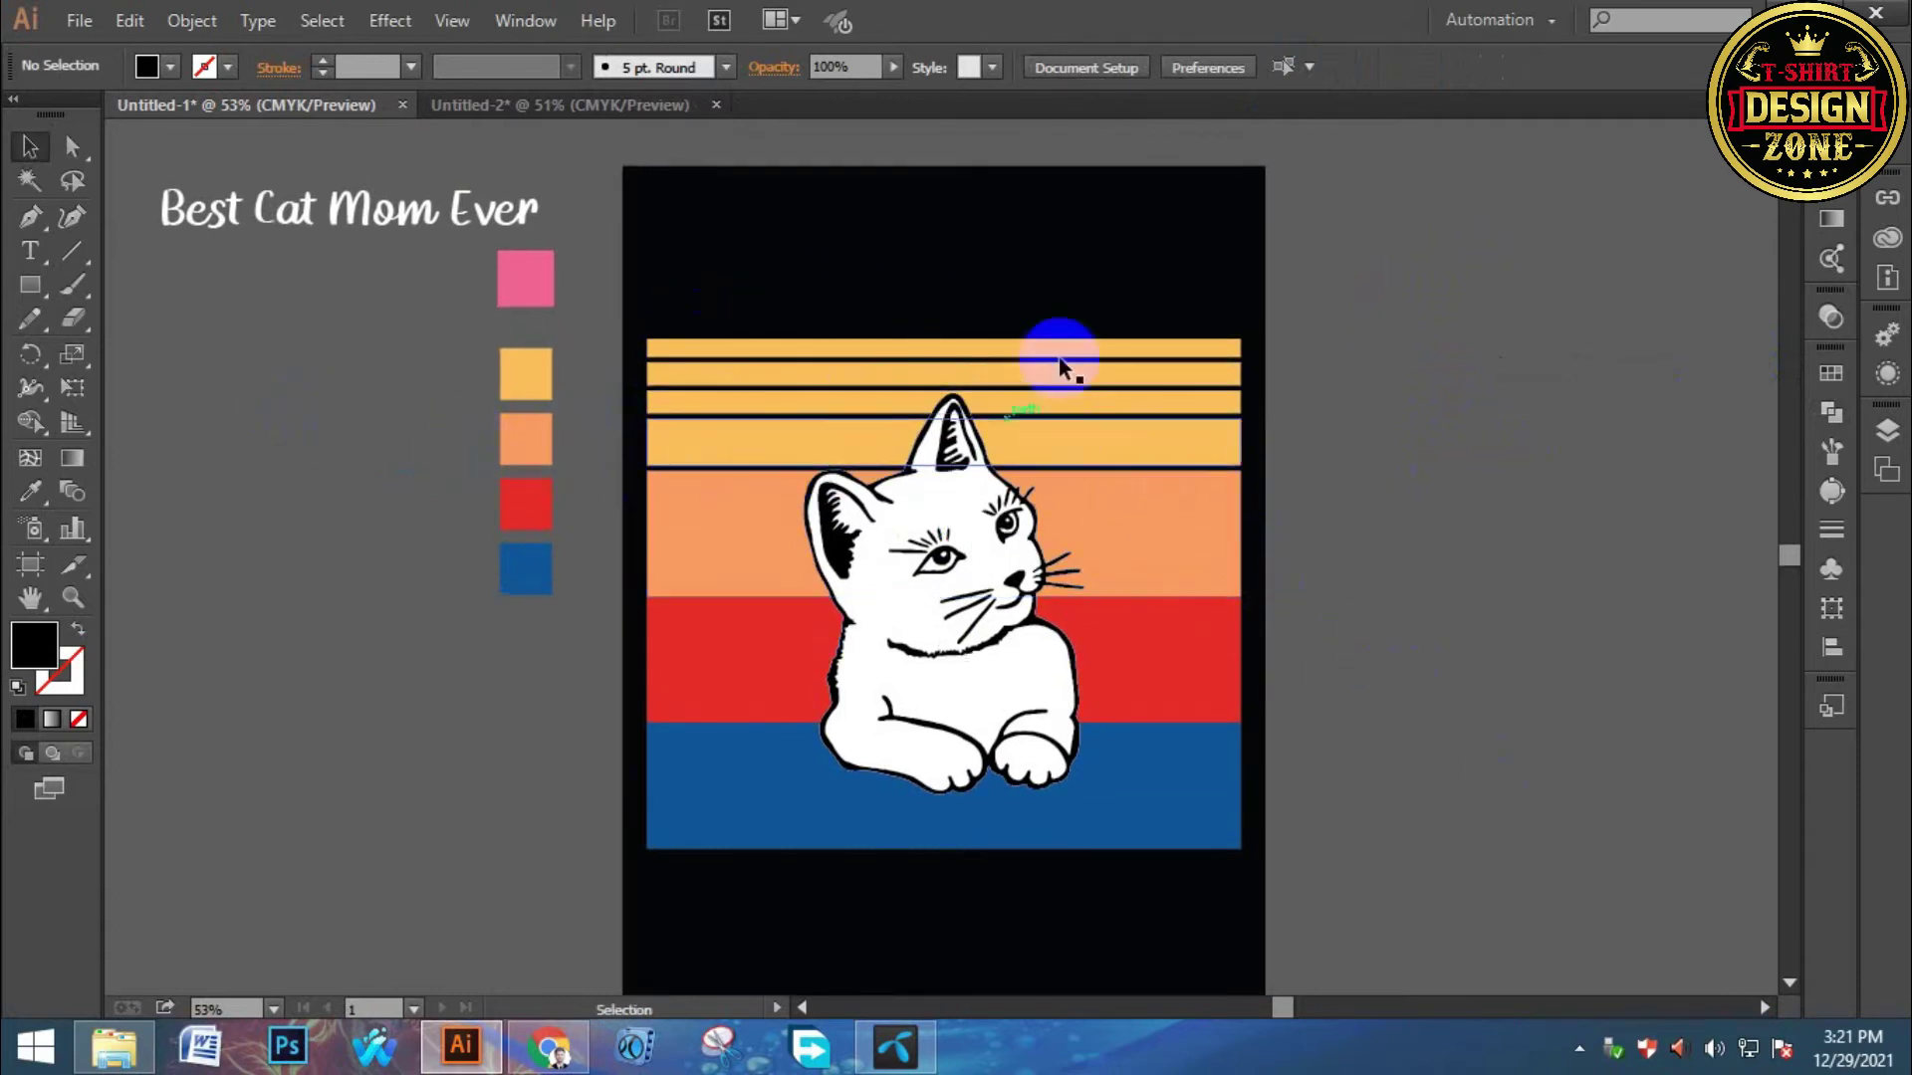
drag(999, 516, 996, 538)
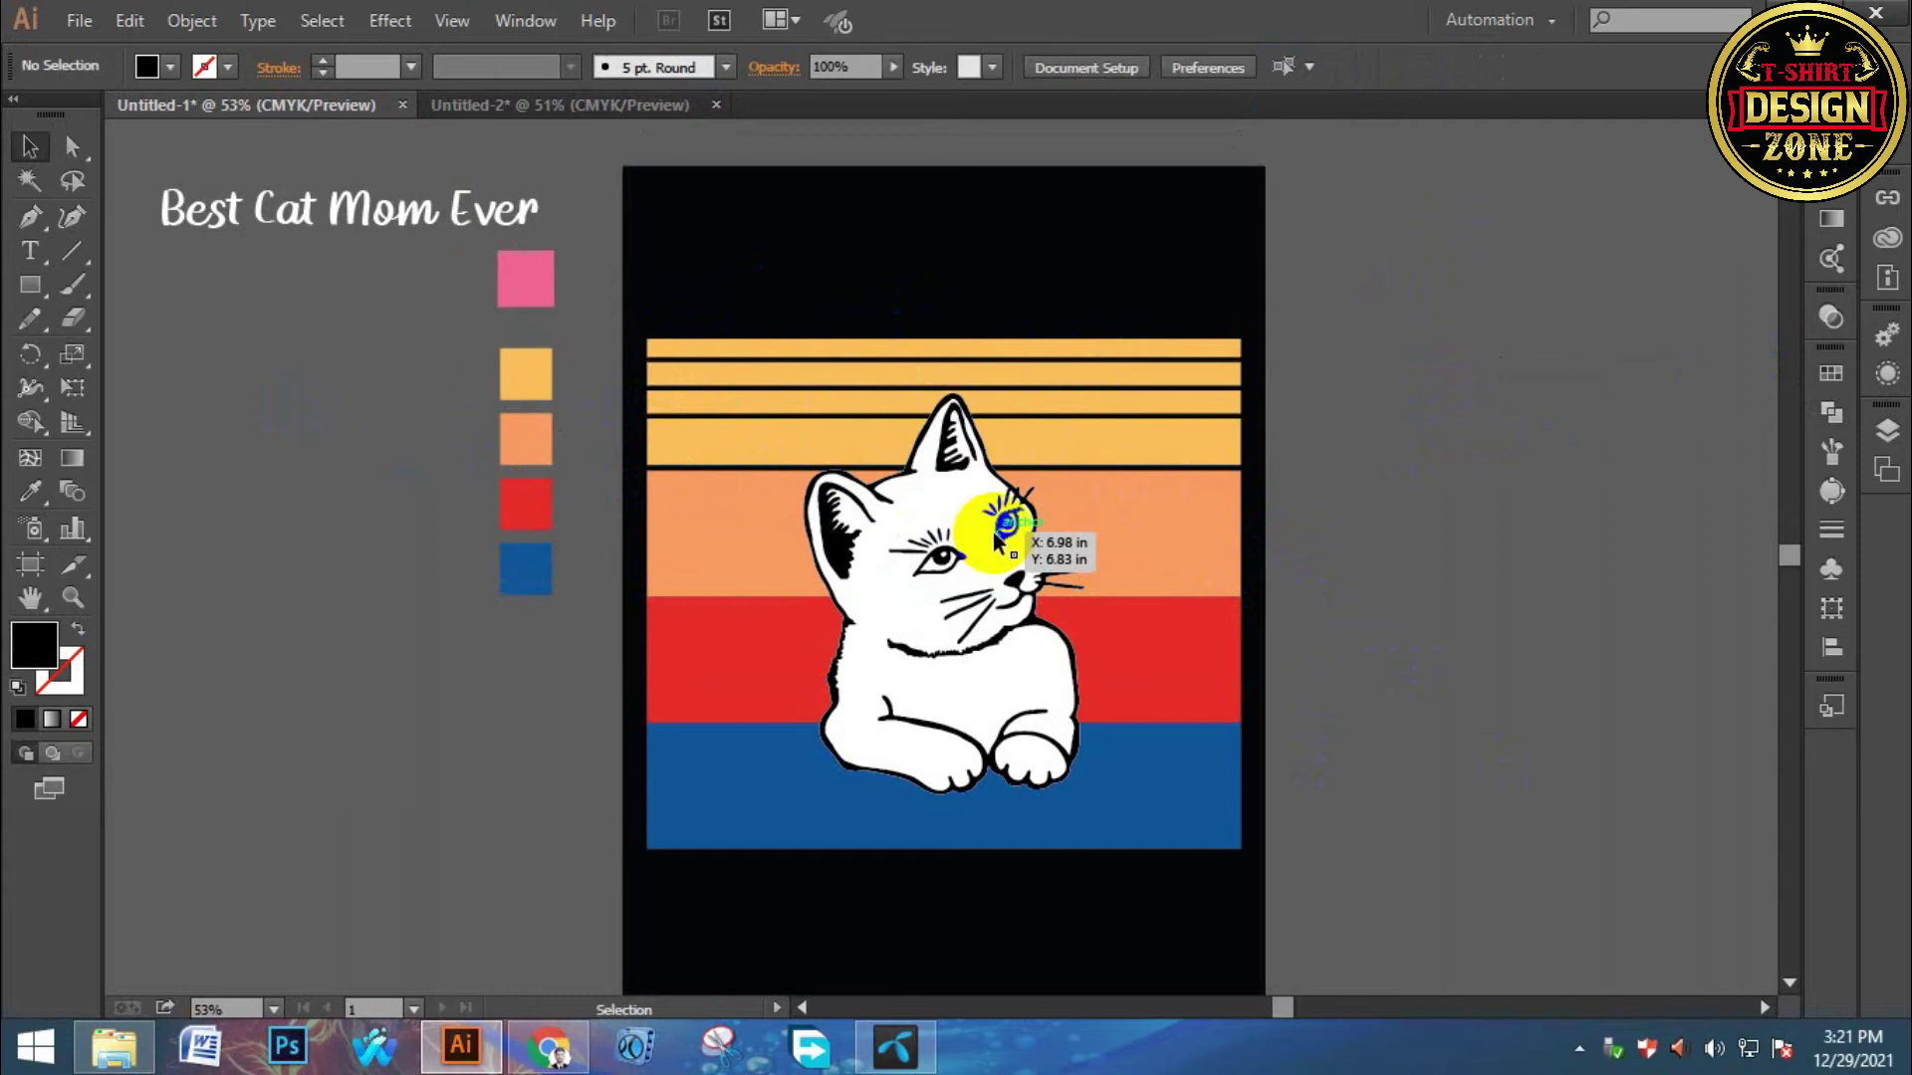
drag(995, 538, 998, 535)
click(1404, 398)
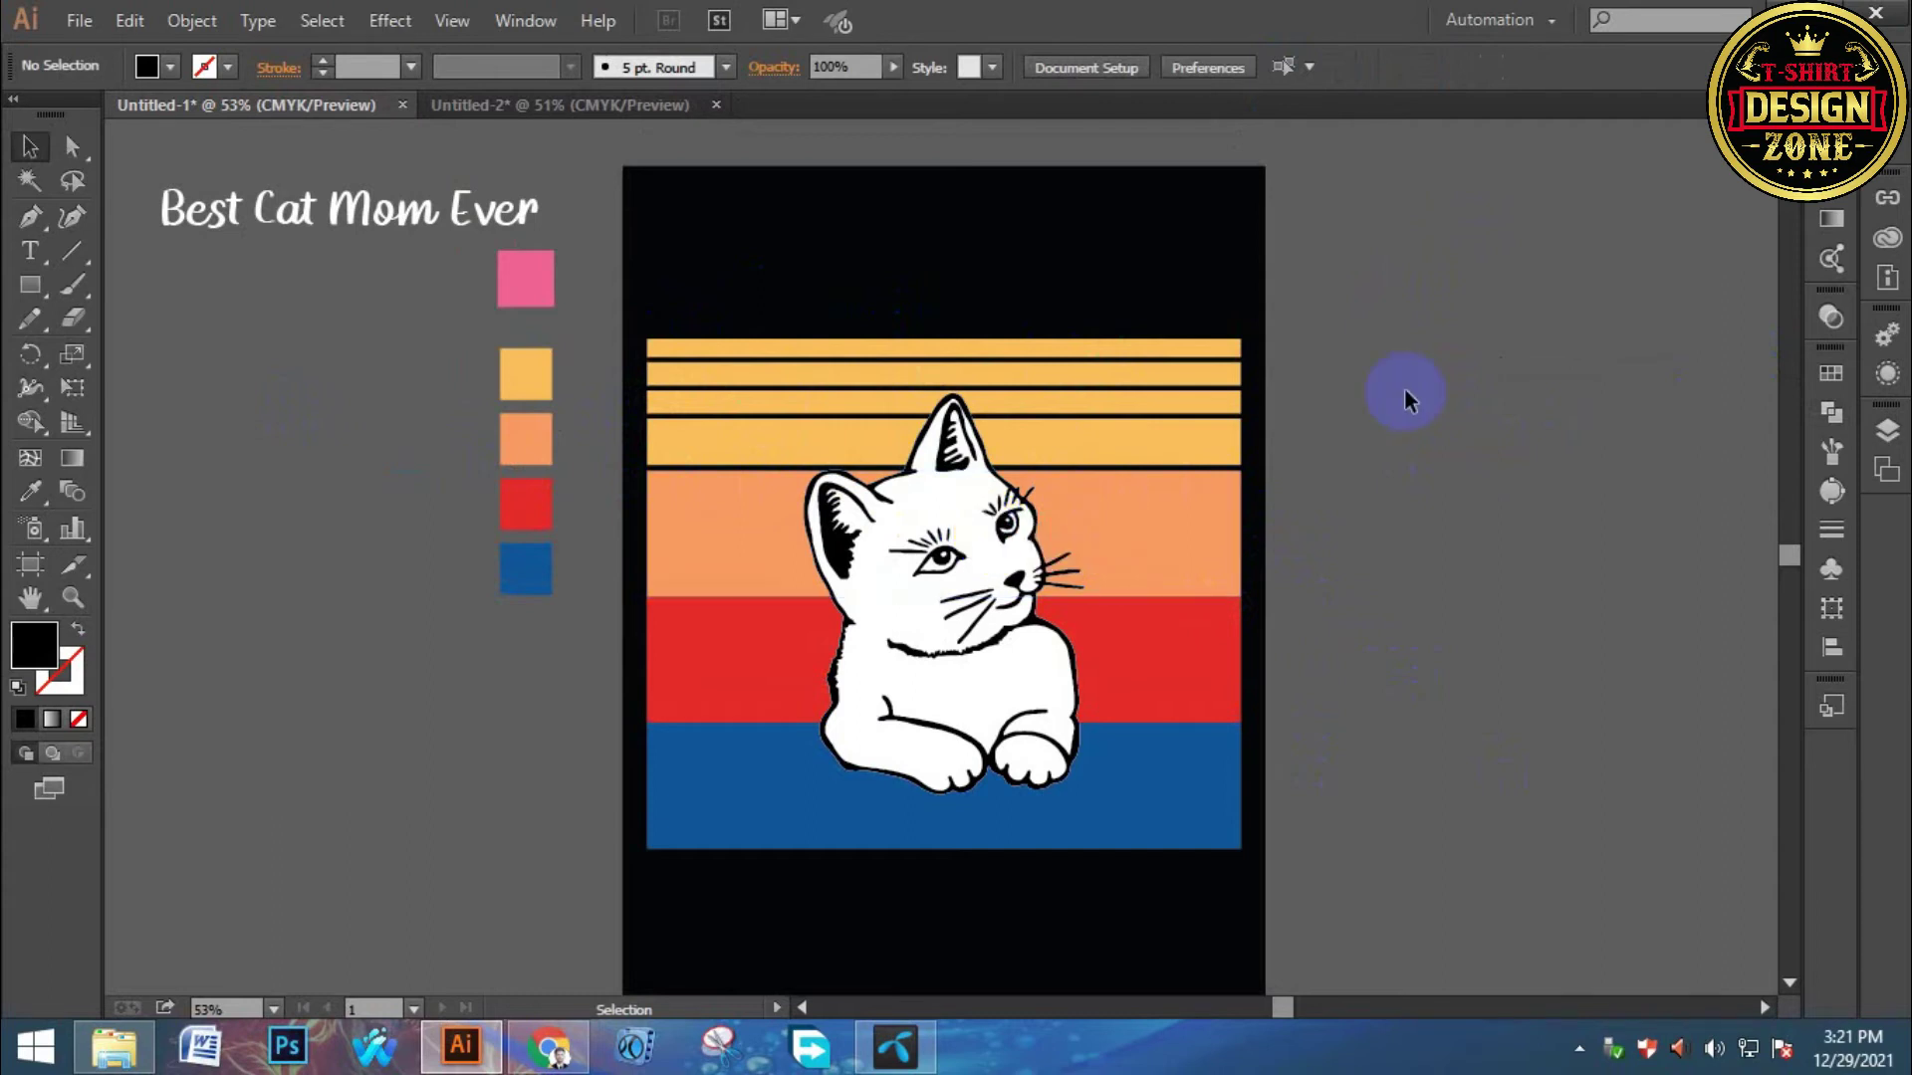
click(1183, 608)
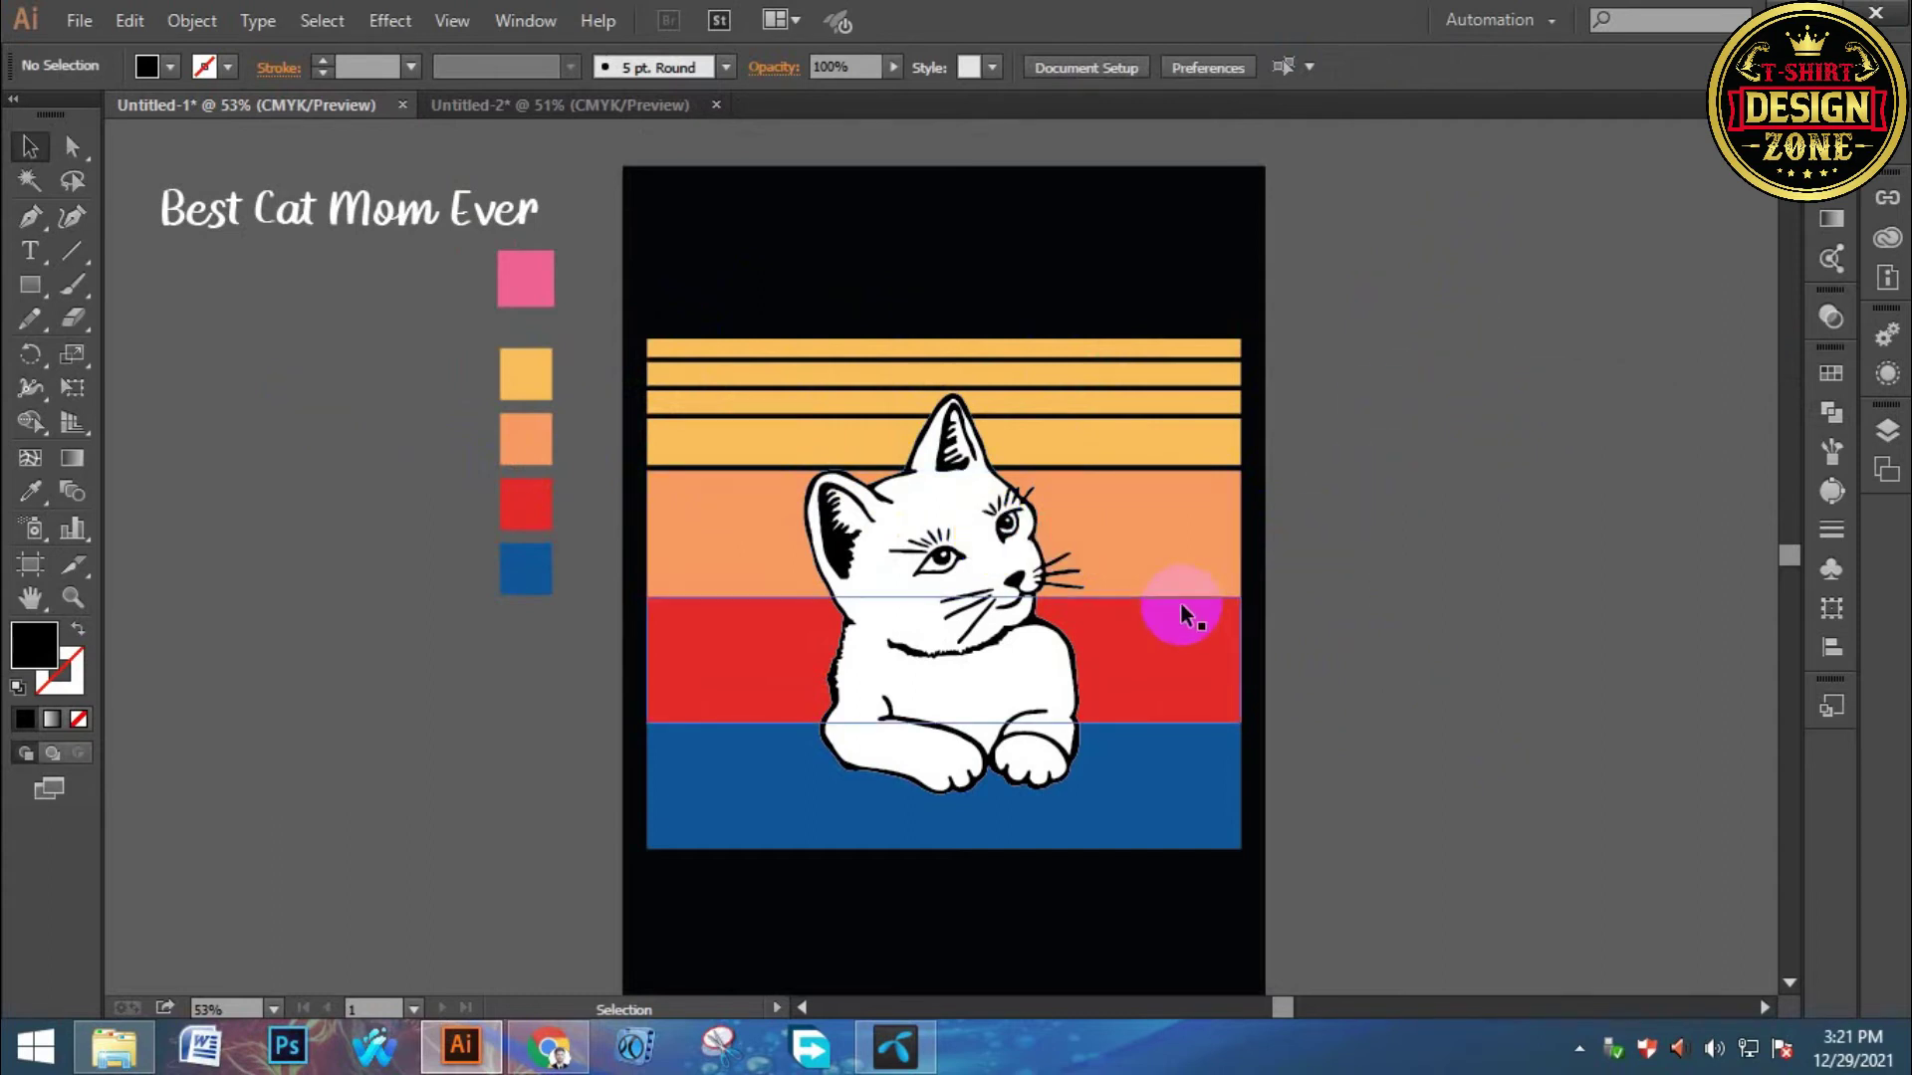
click(1358, 607)
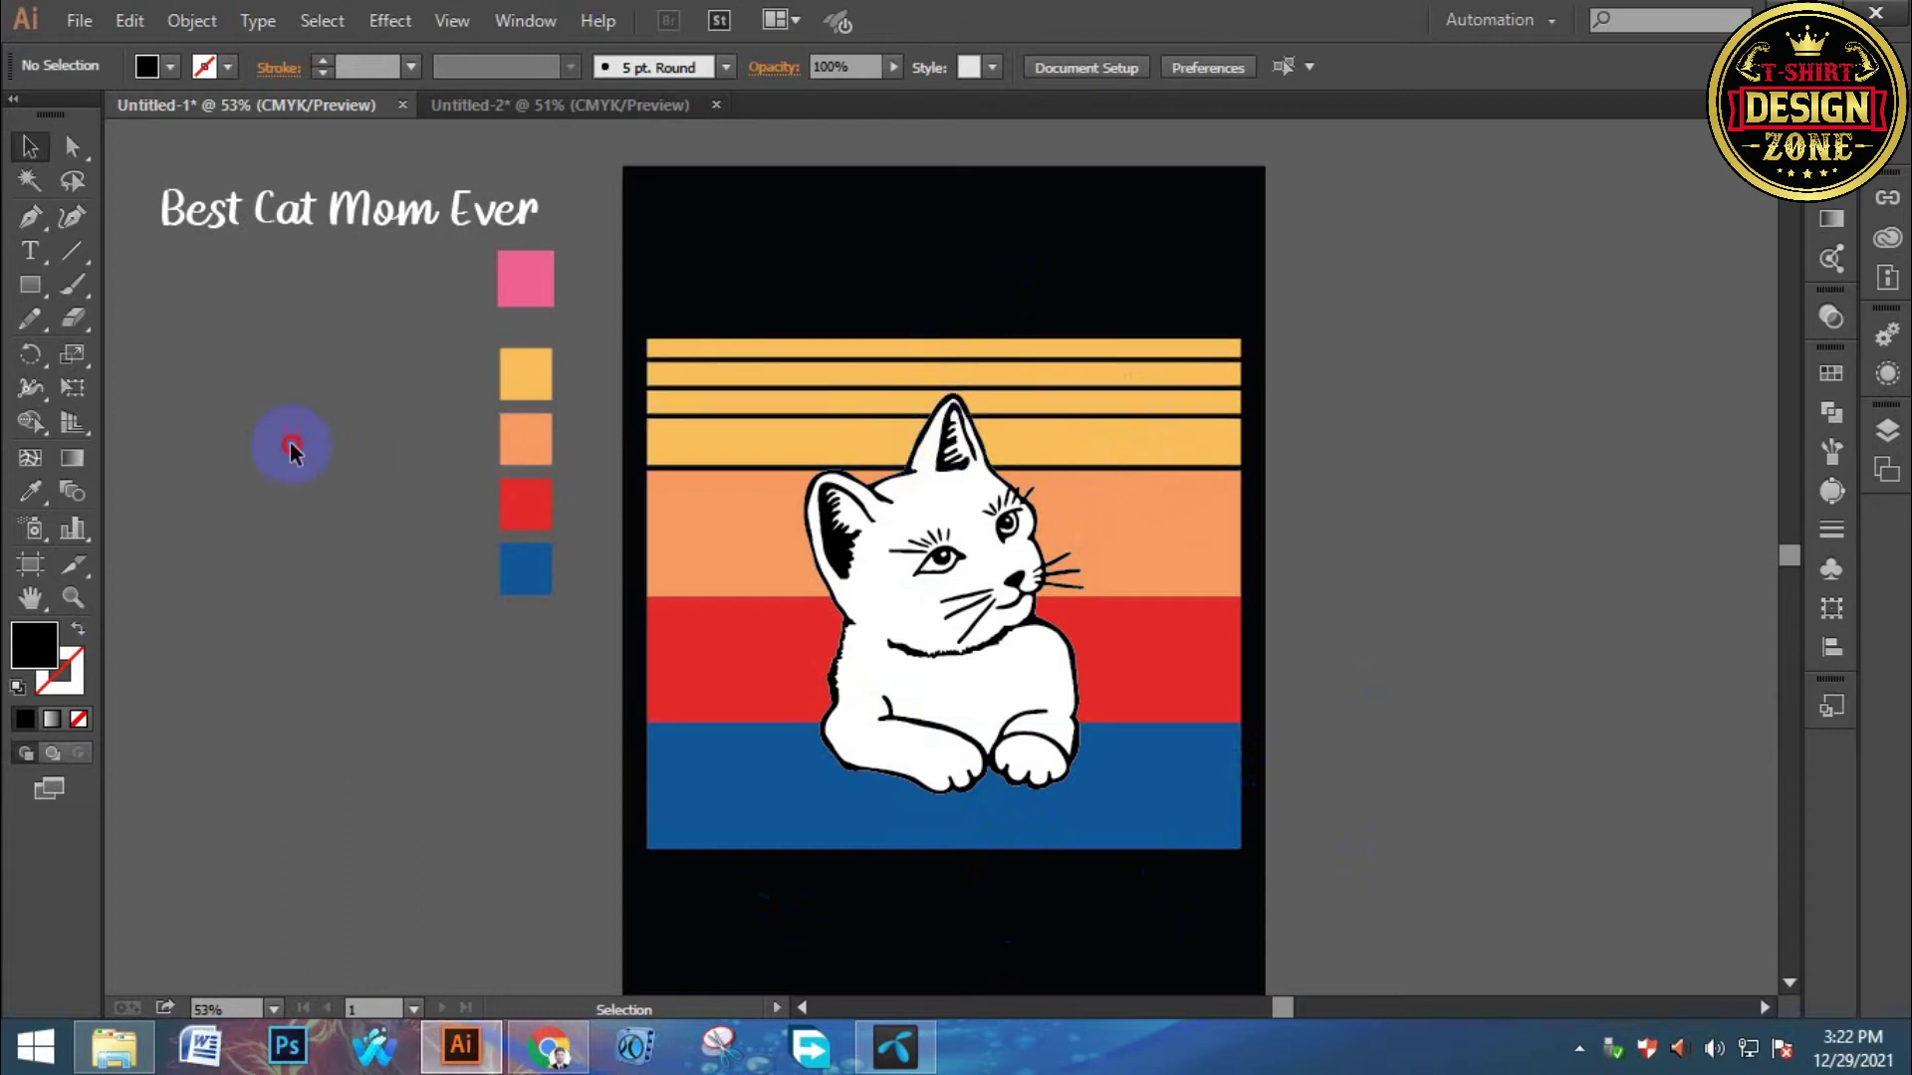
click(302, 229)
click(446, 320)
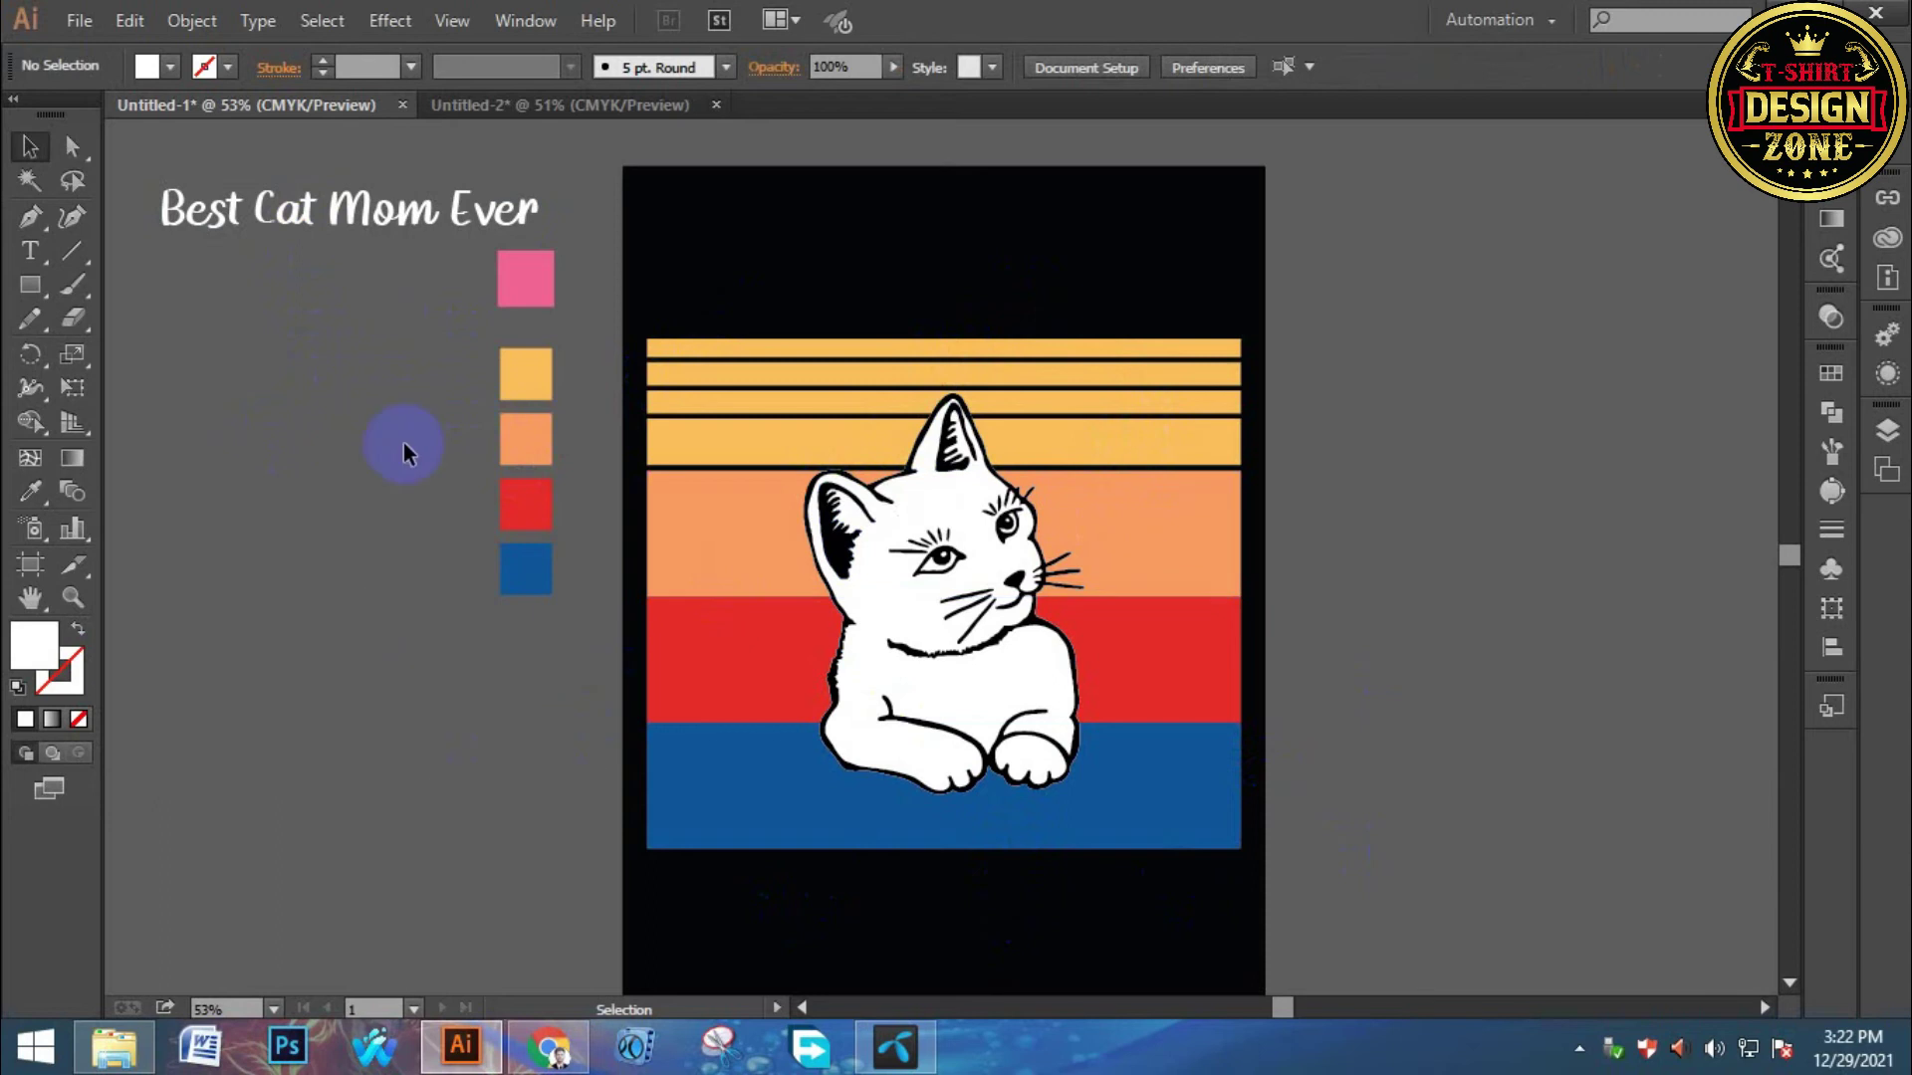
click(326, 223)
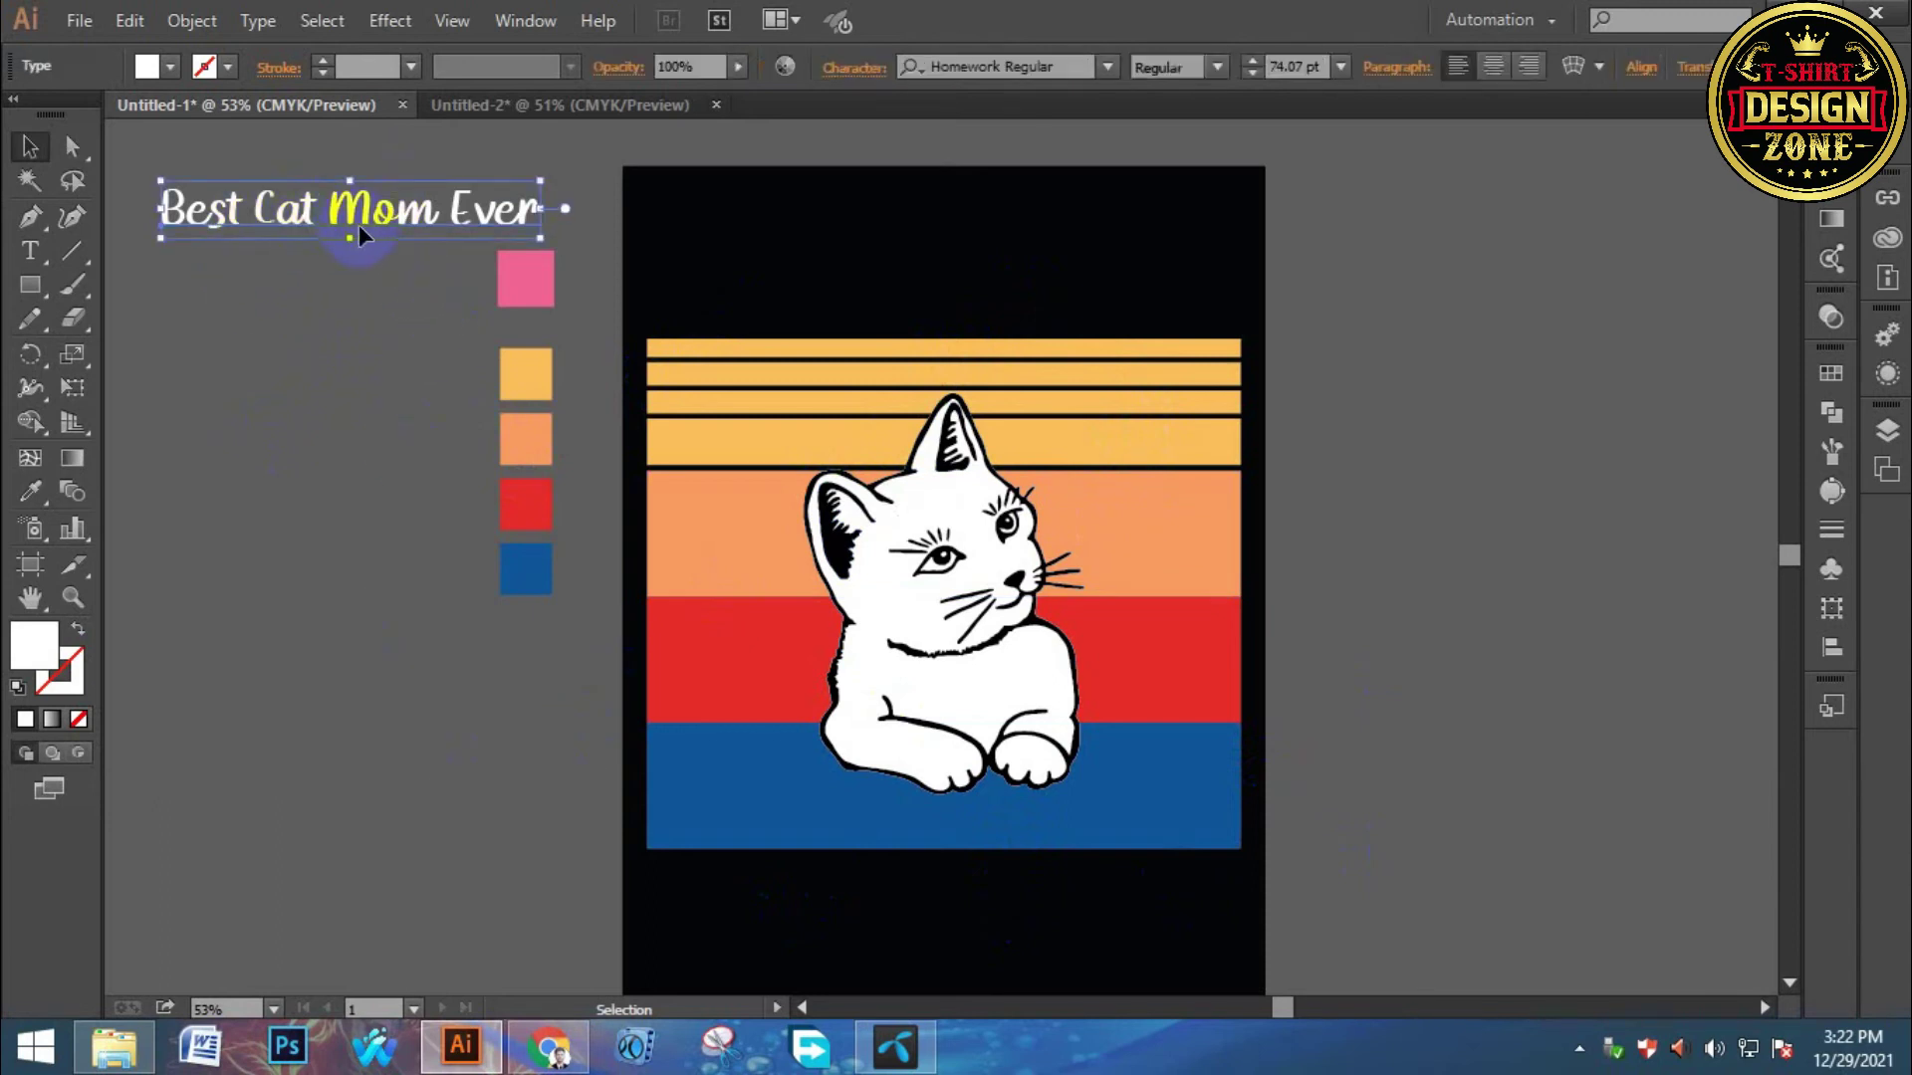
click(337, 355)
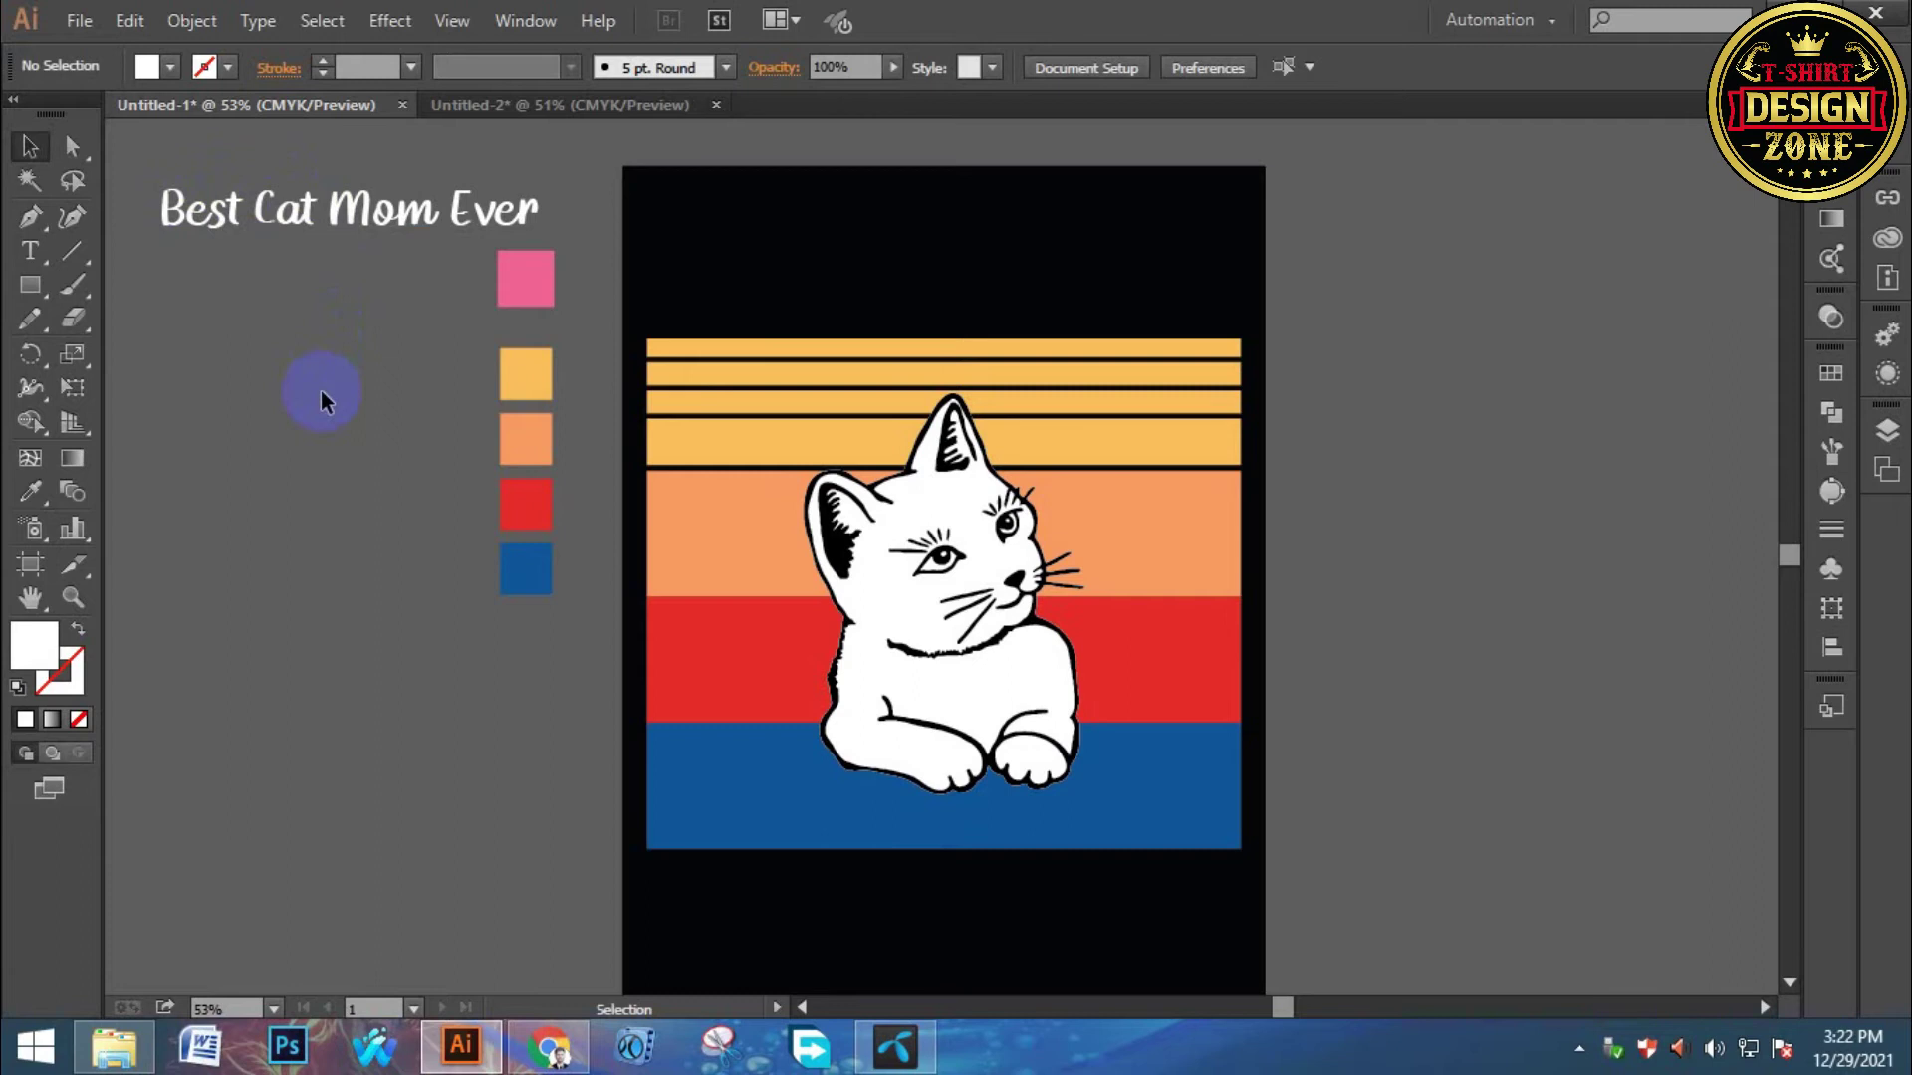
Duplicate the "Best Cat Mom Ever" text below the original and shorten the copy to "Mom Ever".
click(333, 347)
drag(345, 261, 396, 750)
click(403, 747)
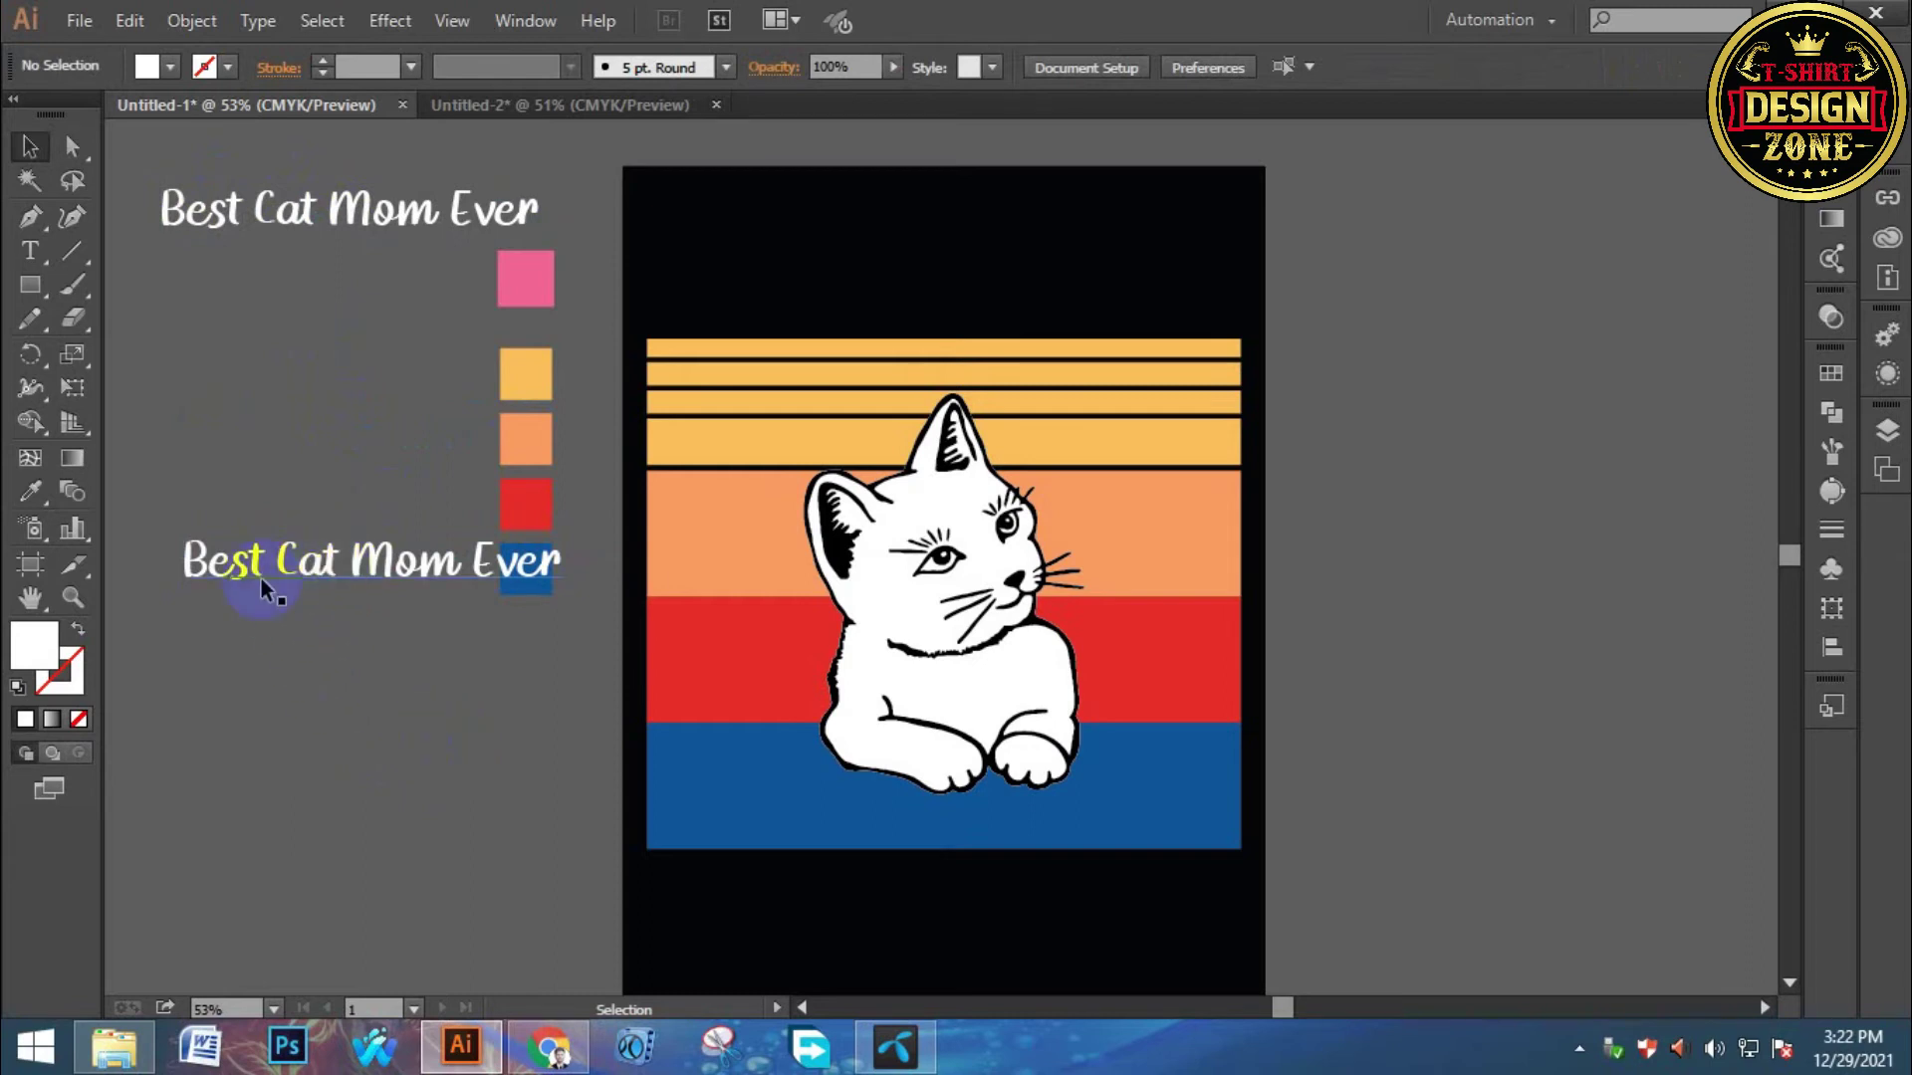
double_click(331, 562)
drag(332, 563, 171, 555)
key(BackSpace)
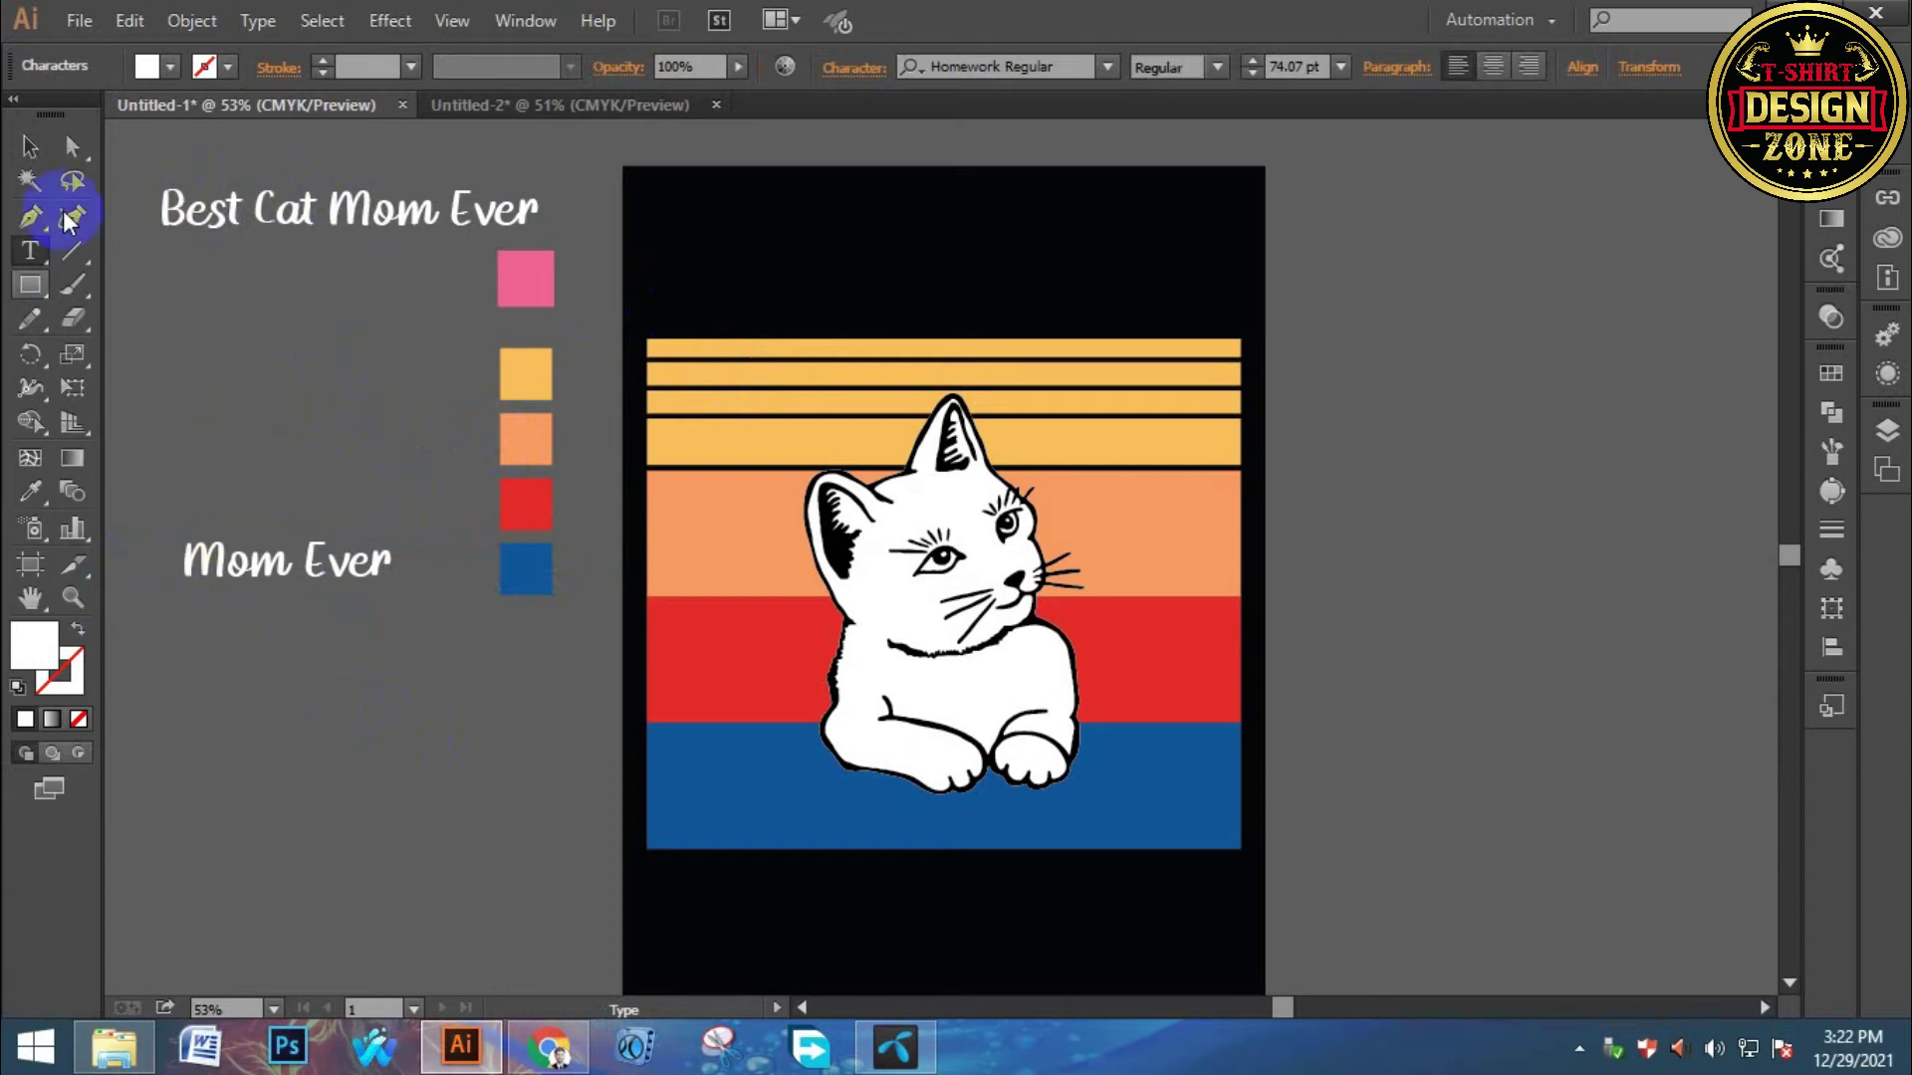
Copy the "Mom Ever" text onto the black area above the strips and change its wording to "Best Cat".
click(32, 149)
click(267, 468)
drag(277, 564, 844, 307)
double_click(844, 308)
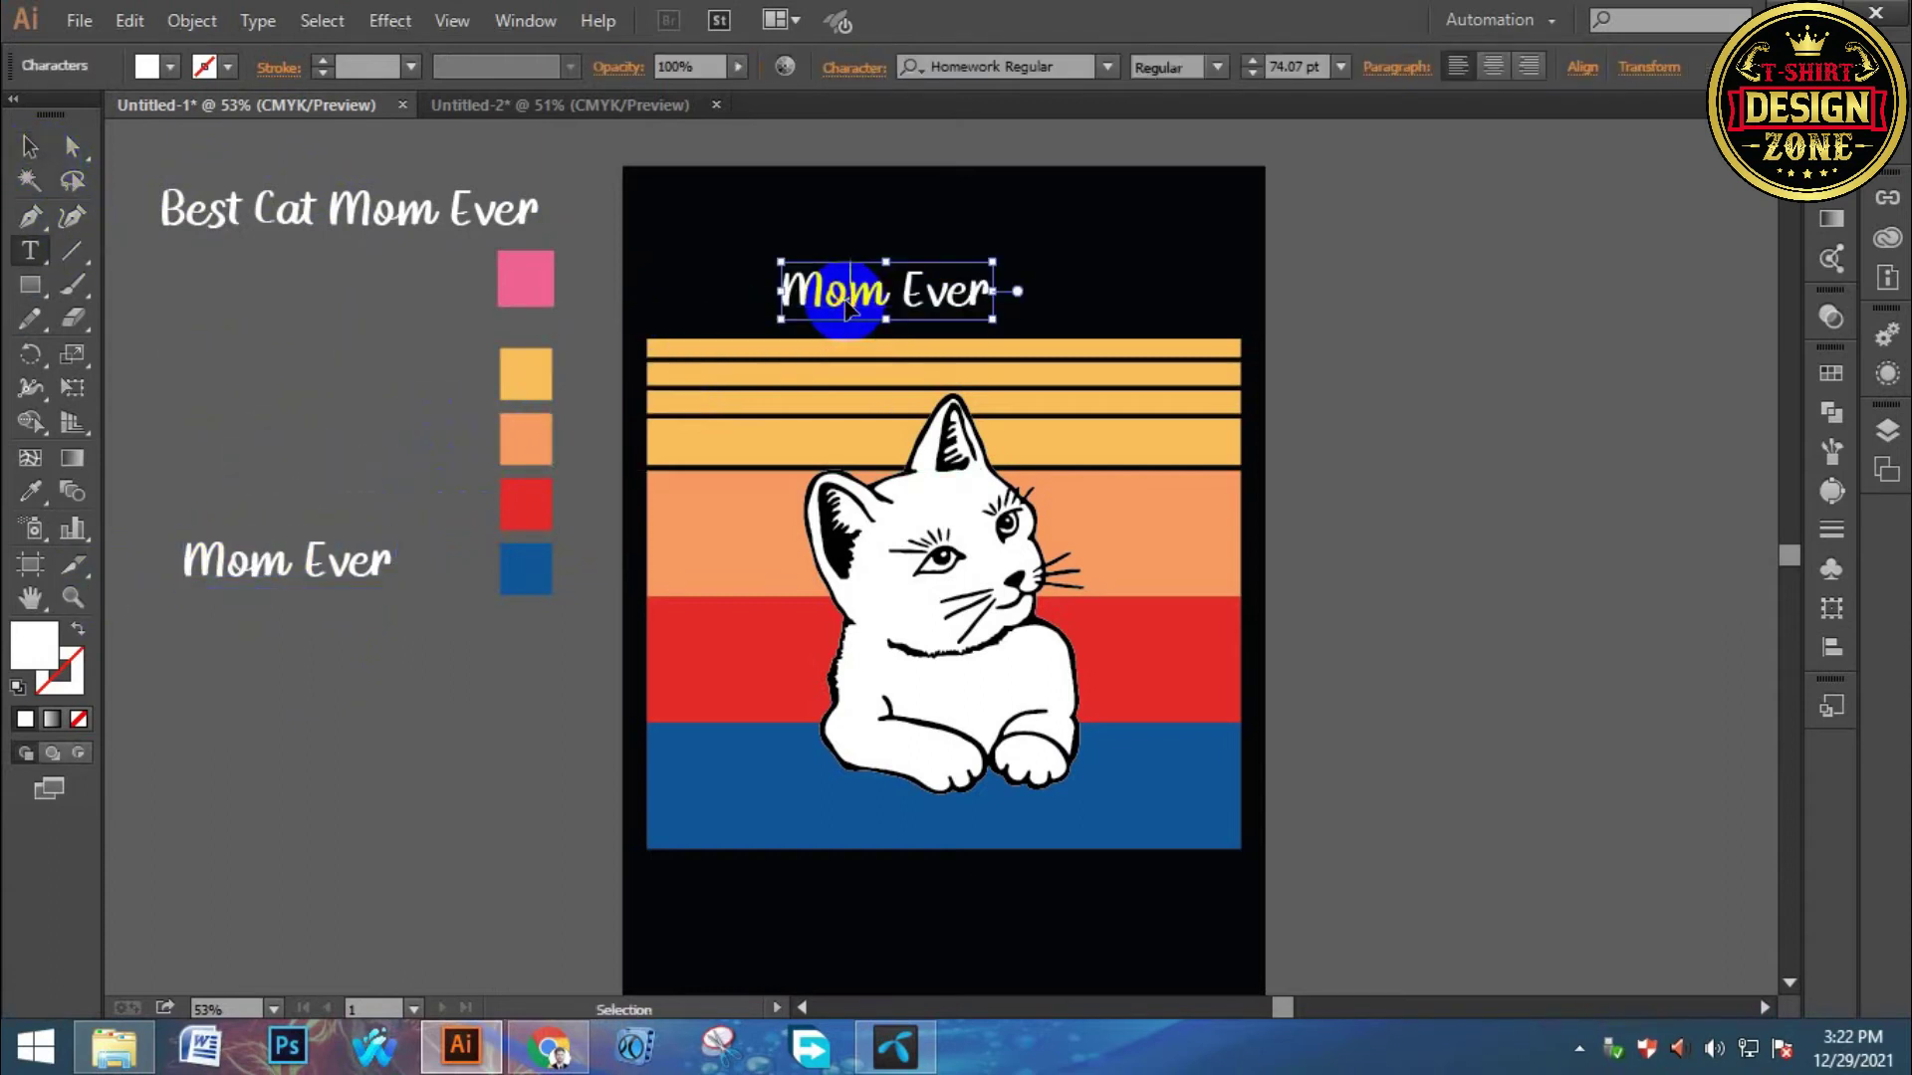
triple_click(842, 299)
text(Best Cat)
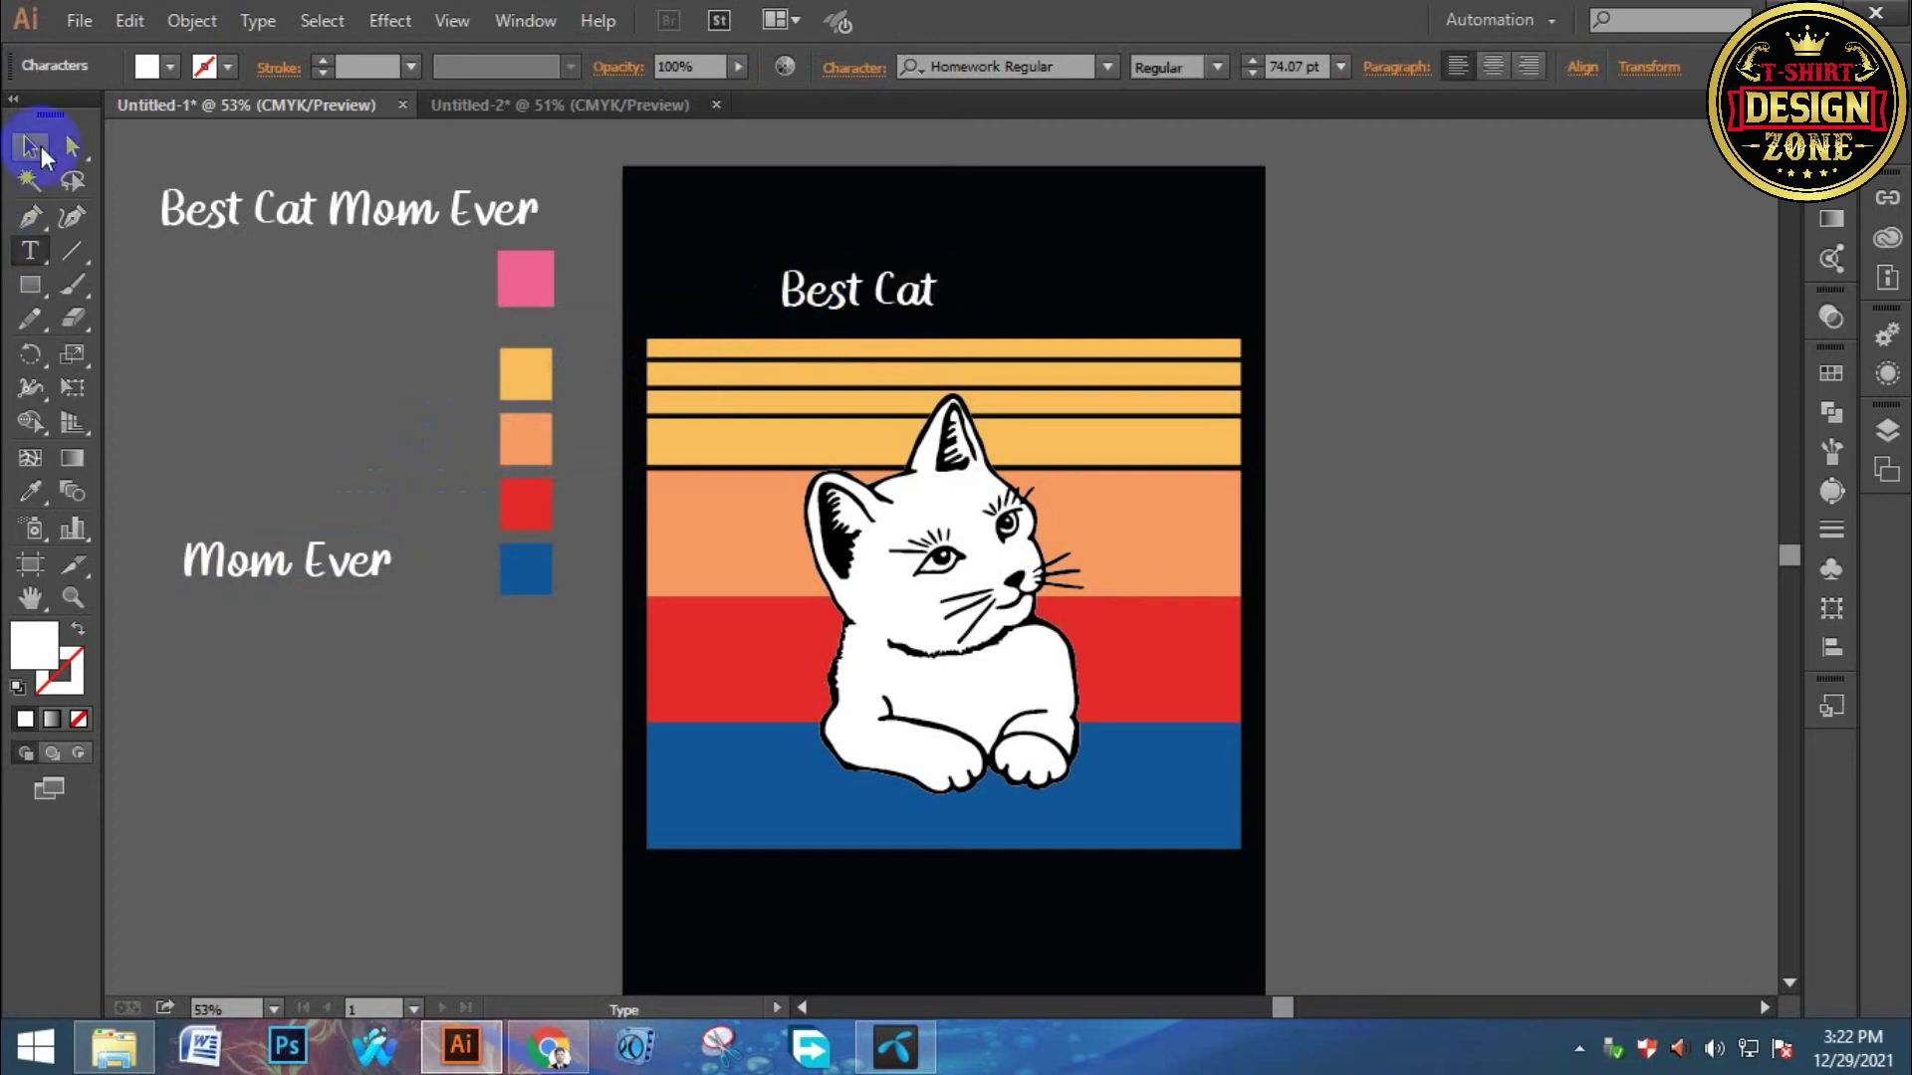
Move the "Best Cat" line to the middle of the black area above the strips and deselect it.
click(34, 146)
click(997, 255)
drag(893, 280, 959, 280)
click(1072, 222)
Place a copy of "Mom Ever" below the strips and a copy of "Best Cat" beside the artboard above the small "Mom Ever".
drag(465, 706, 471, 669)
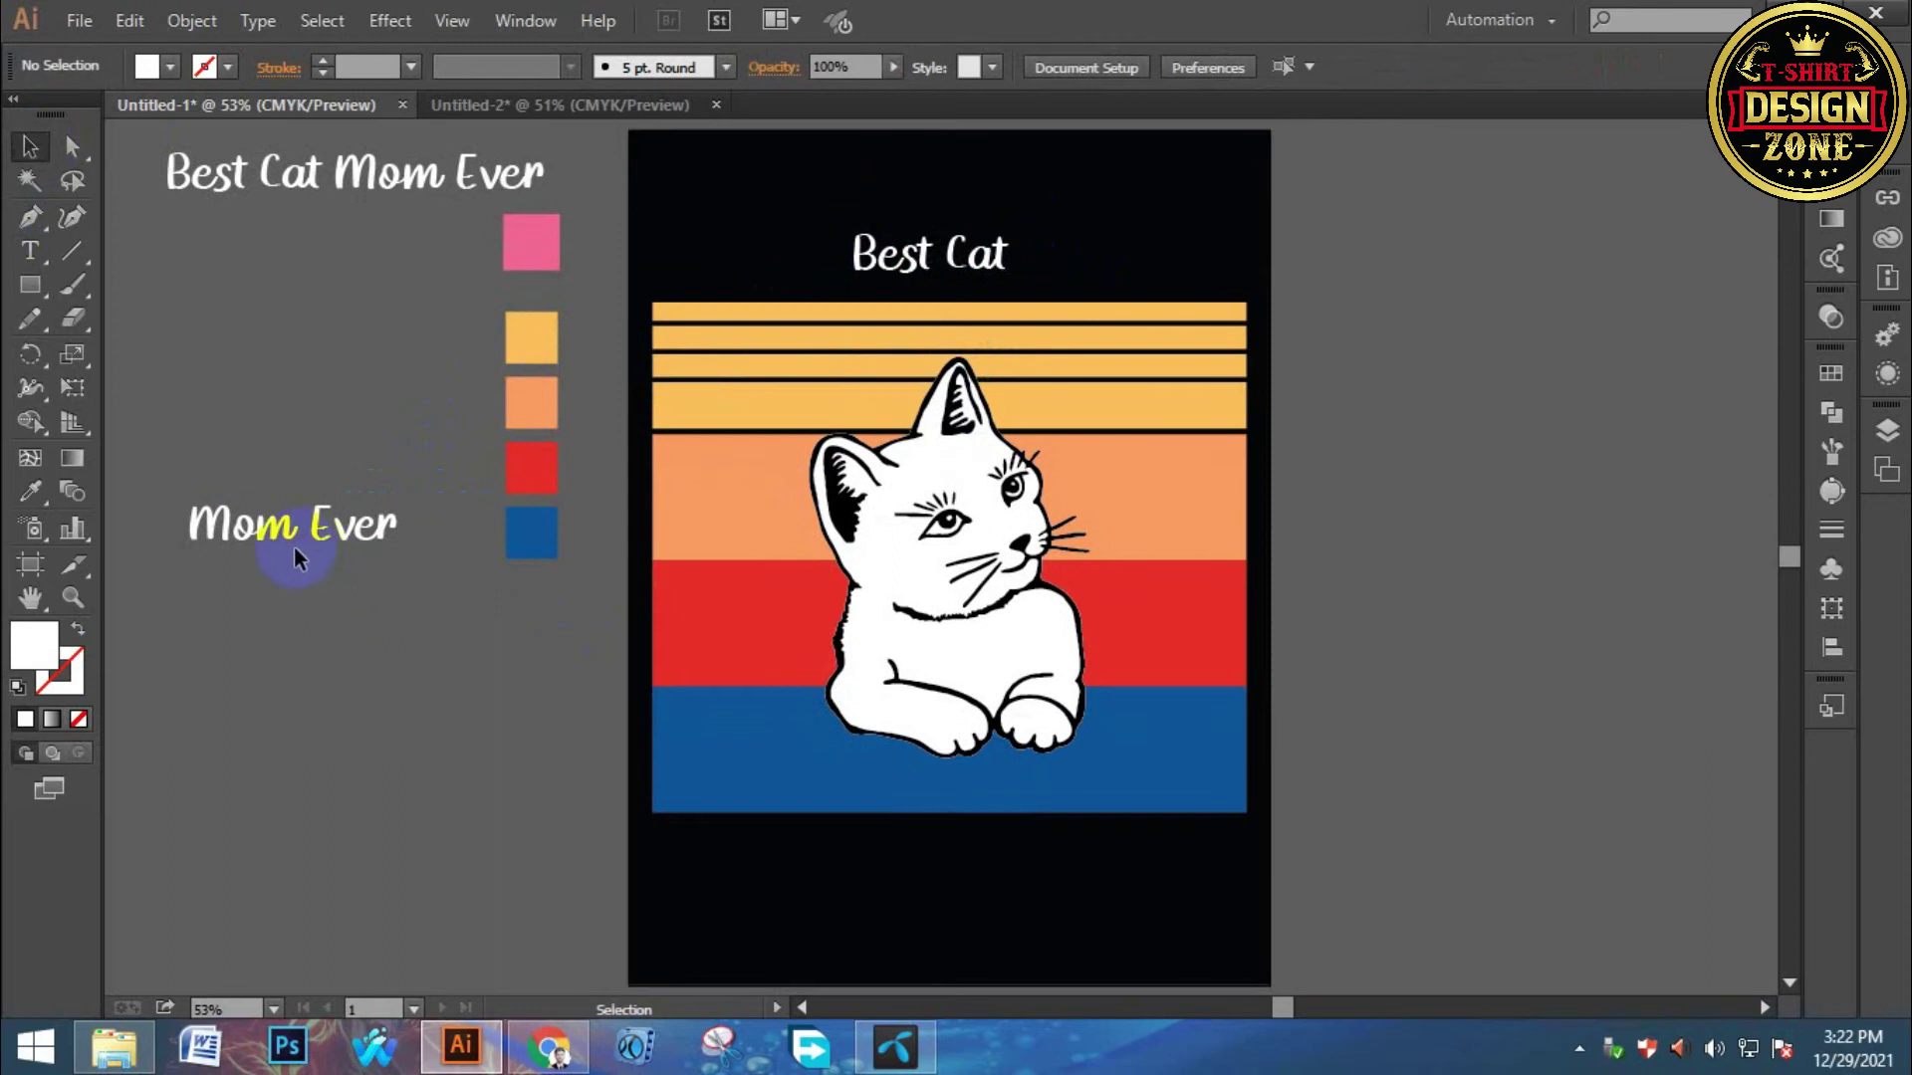
click(272, 534)
drag(270, 530, 832, 892)
drag(958, 246, 309, 529)
click(431, 743)
Enlarge the "Mom Ever" line under the strips and position it close beneath the blue strip.
drag(580, 773, 522, 582)
drag(994, 854, 994, 882)
drag(956, 809, 1075, 841)
click(924, 801)
click(1288, 819)
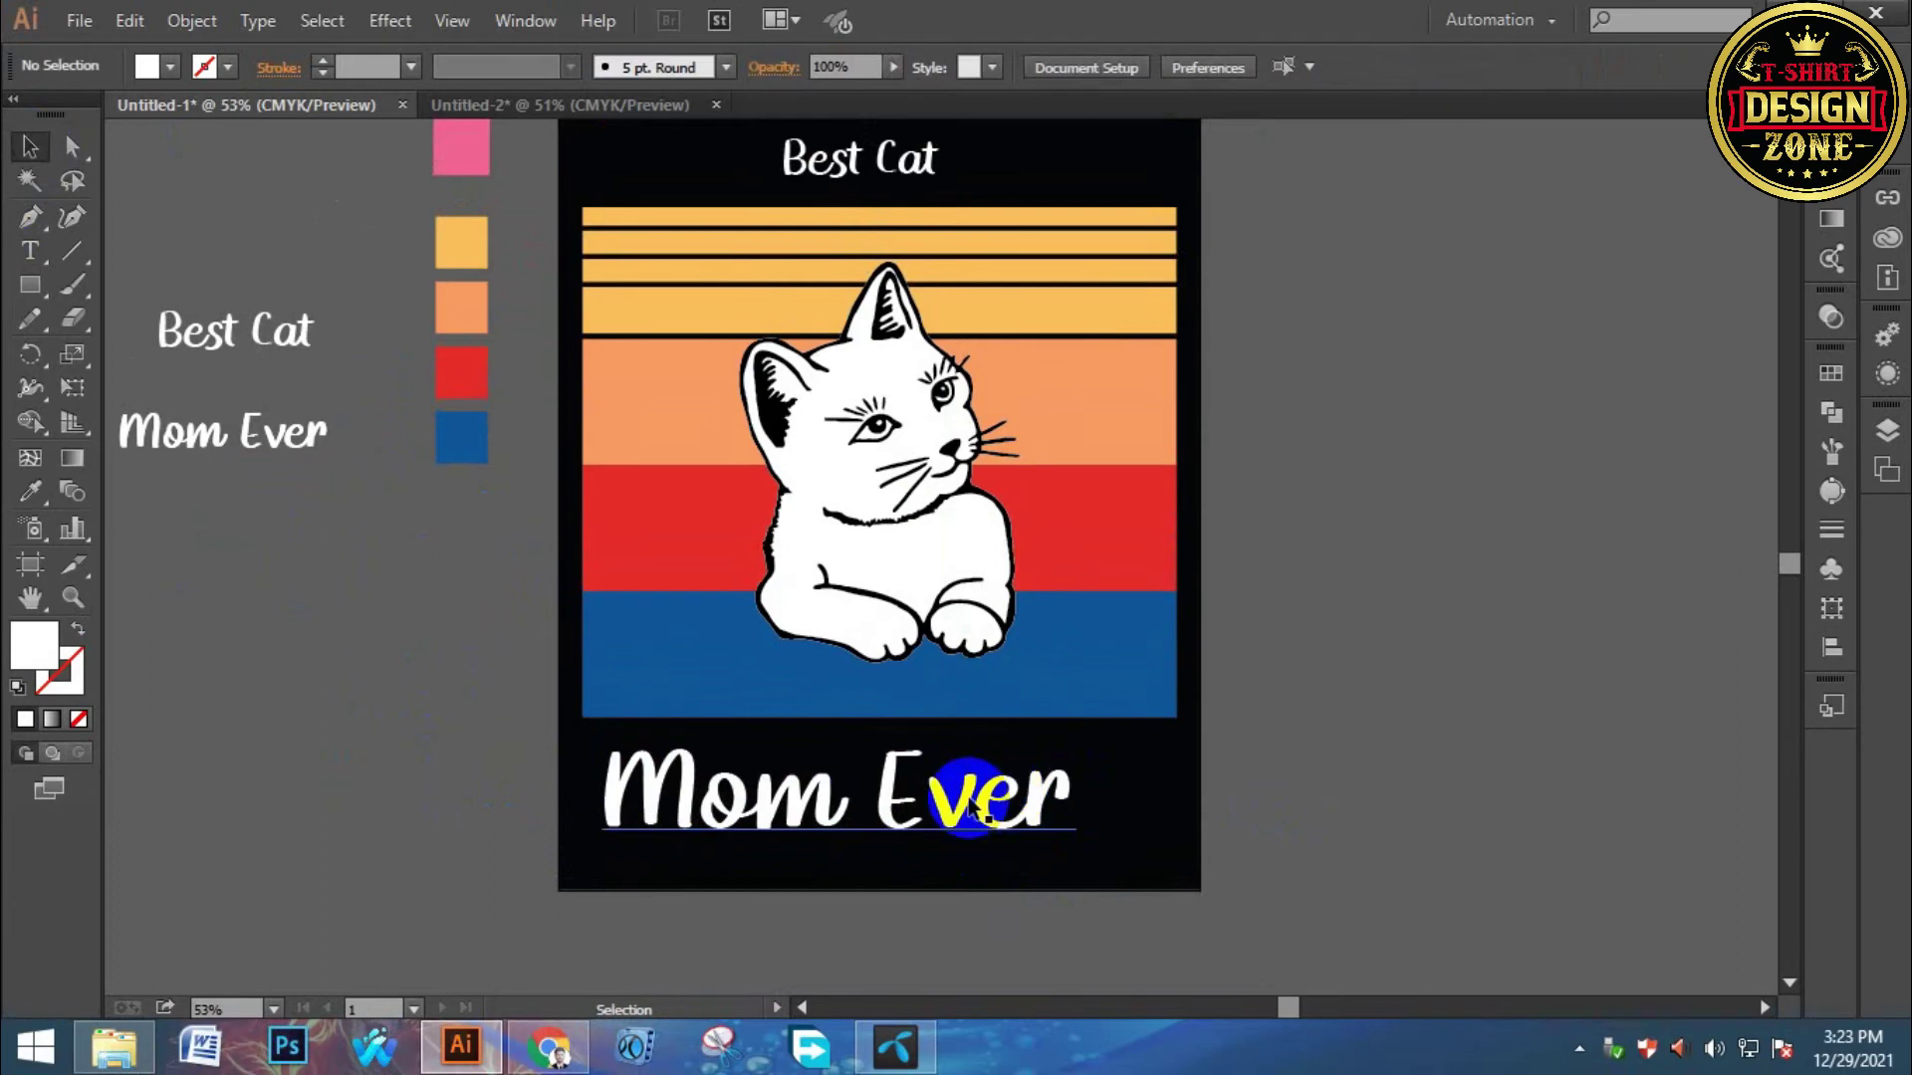
drag(968, 800, 1018, 778)
click(1390, 753)
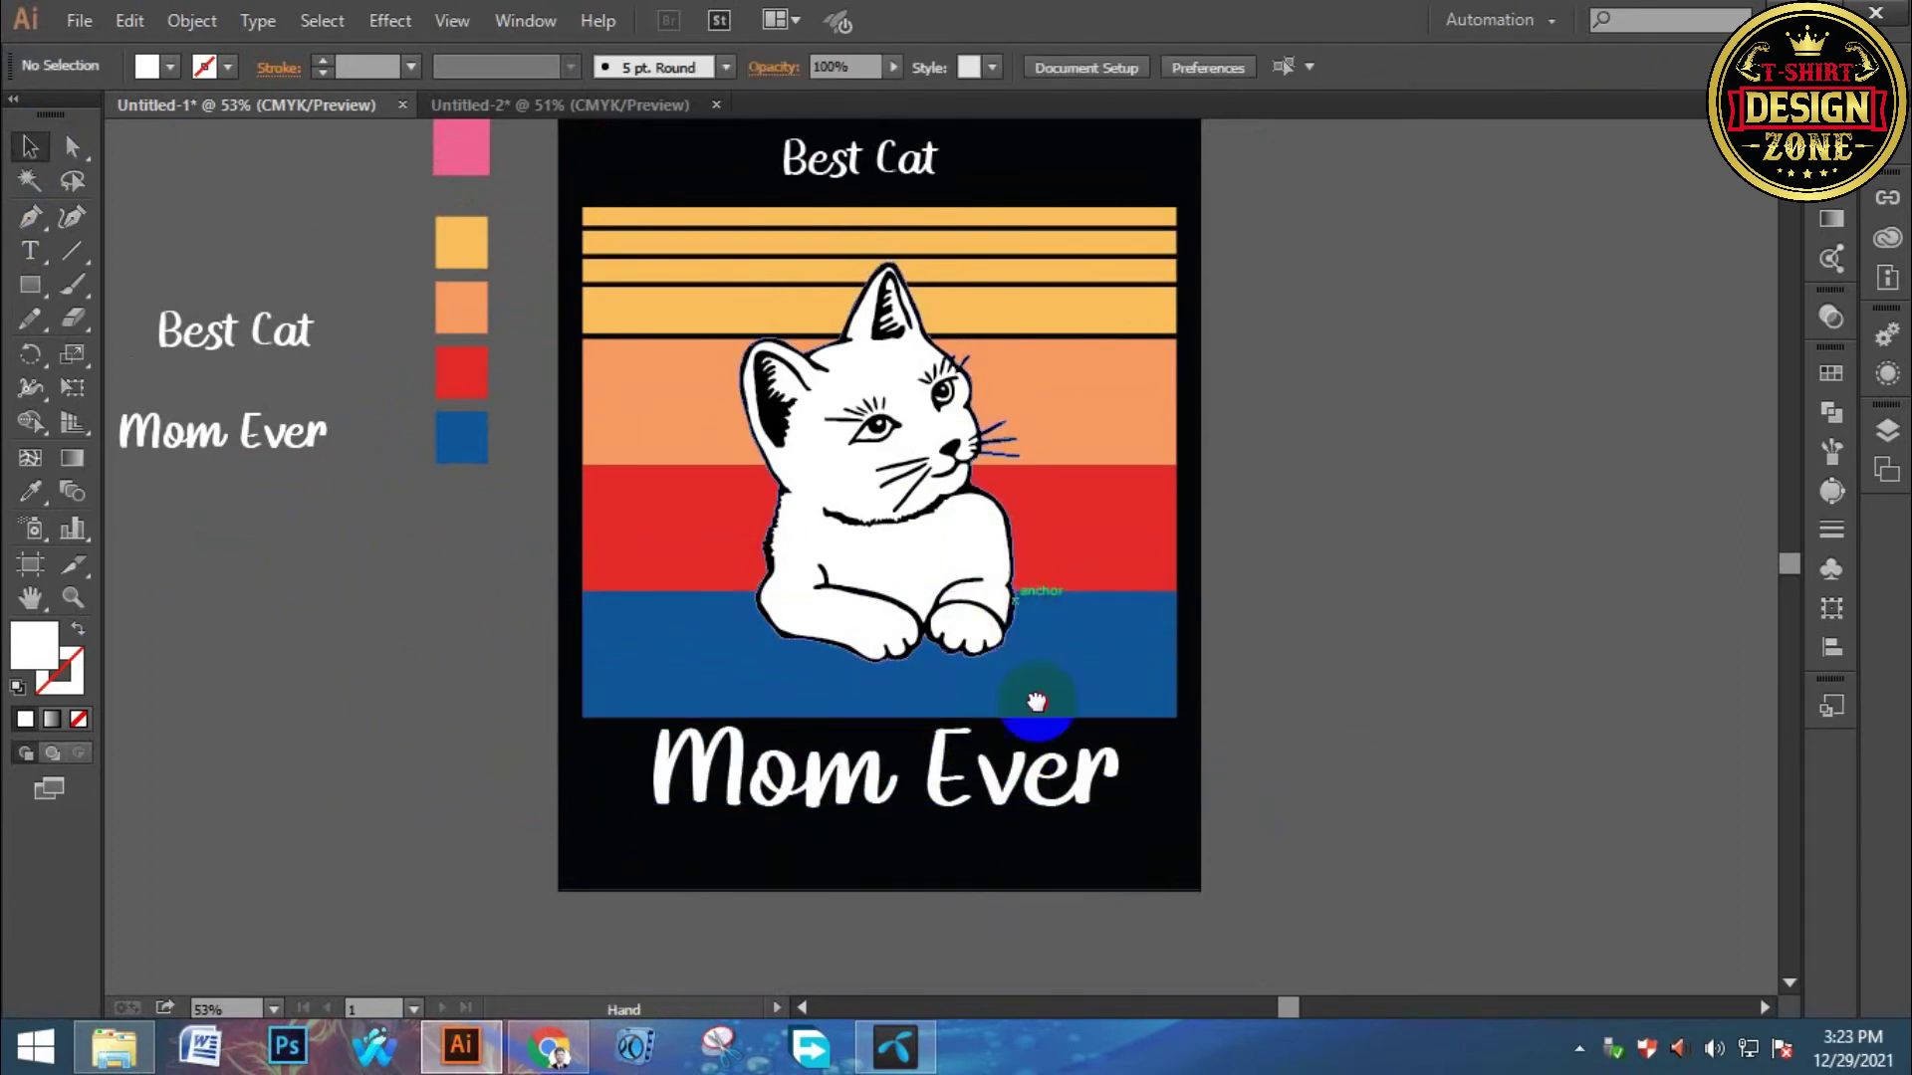
Enlarge the "Best Cat" line above the strips from its center to about 8.42 in wide.
drag(1022, 604, 1036, 703)
drag(1382, 505, 1394, 562)
click(958, 309)
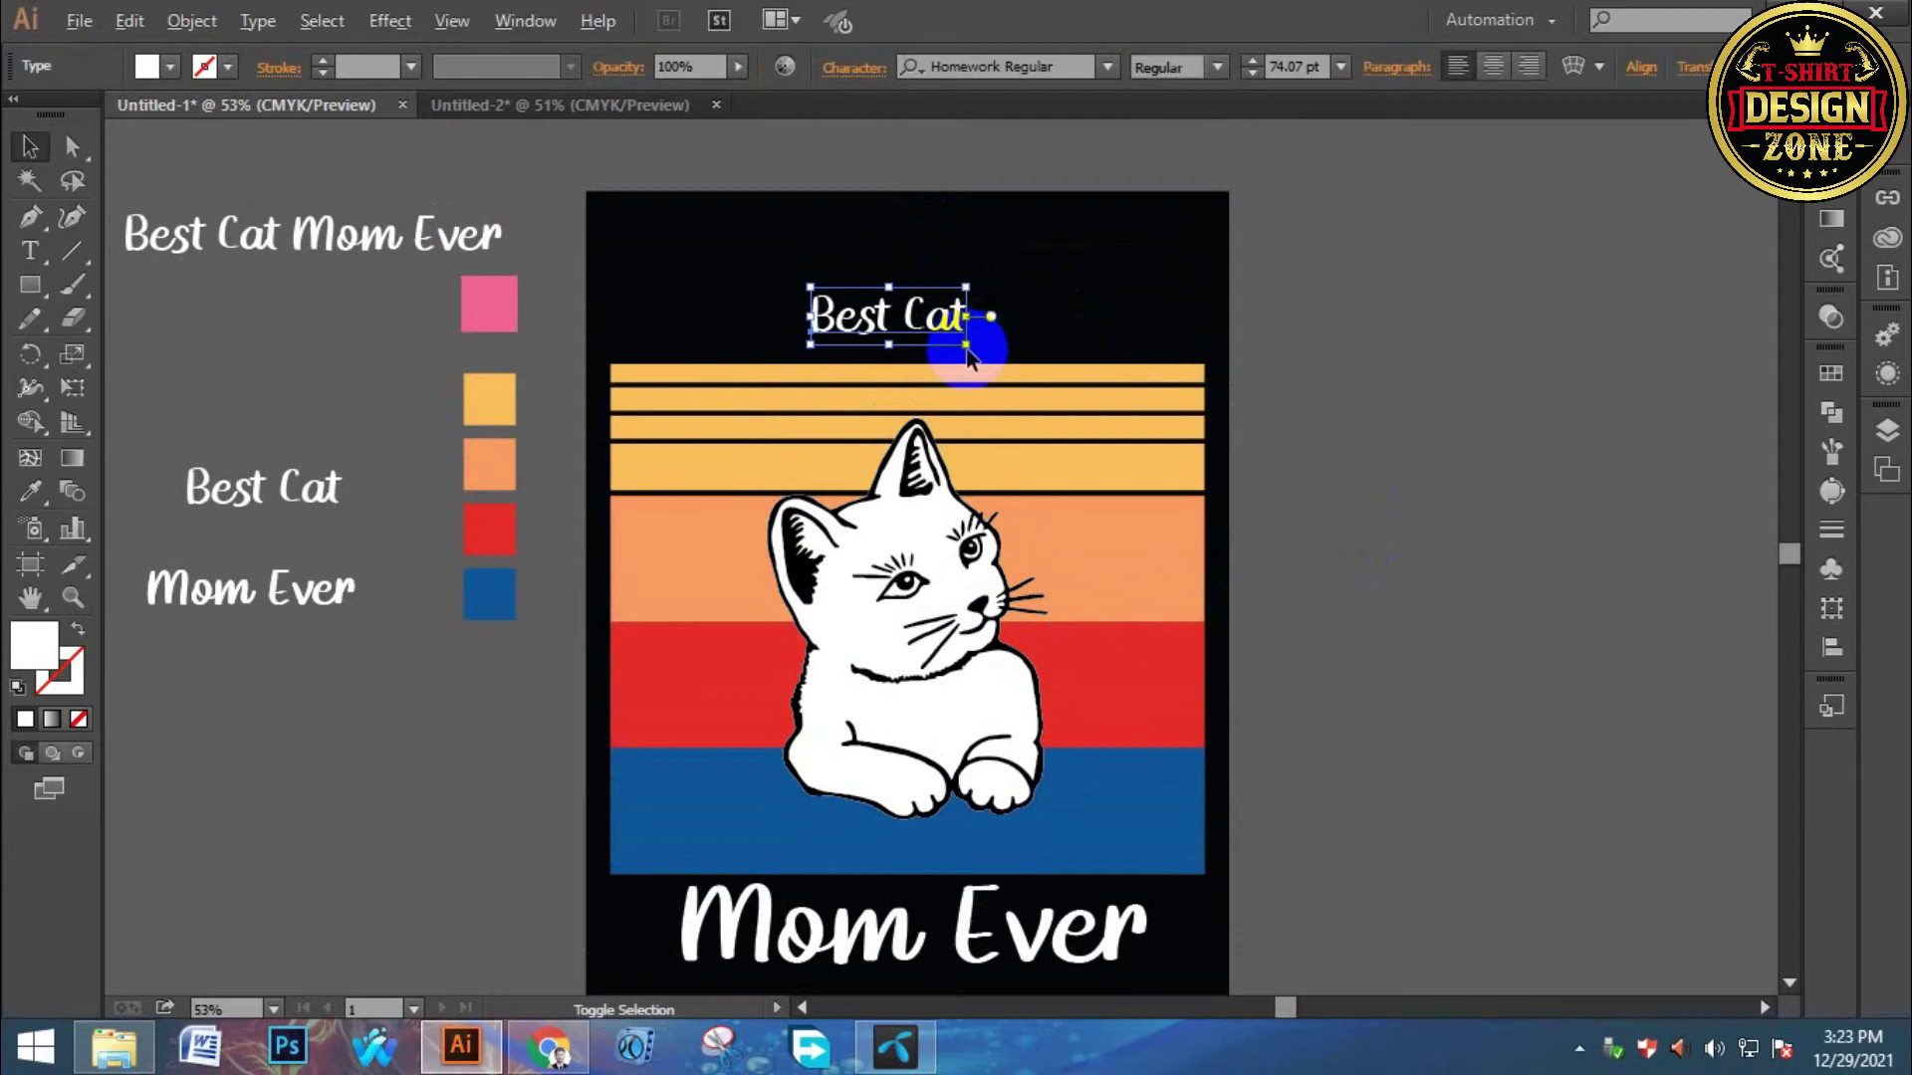
drag(968, 347, 1144, 397)
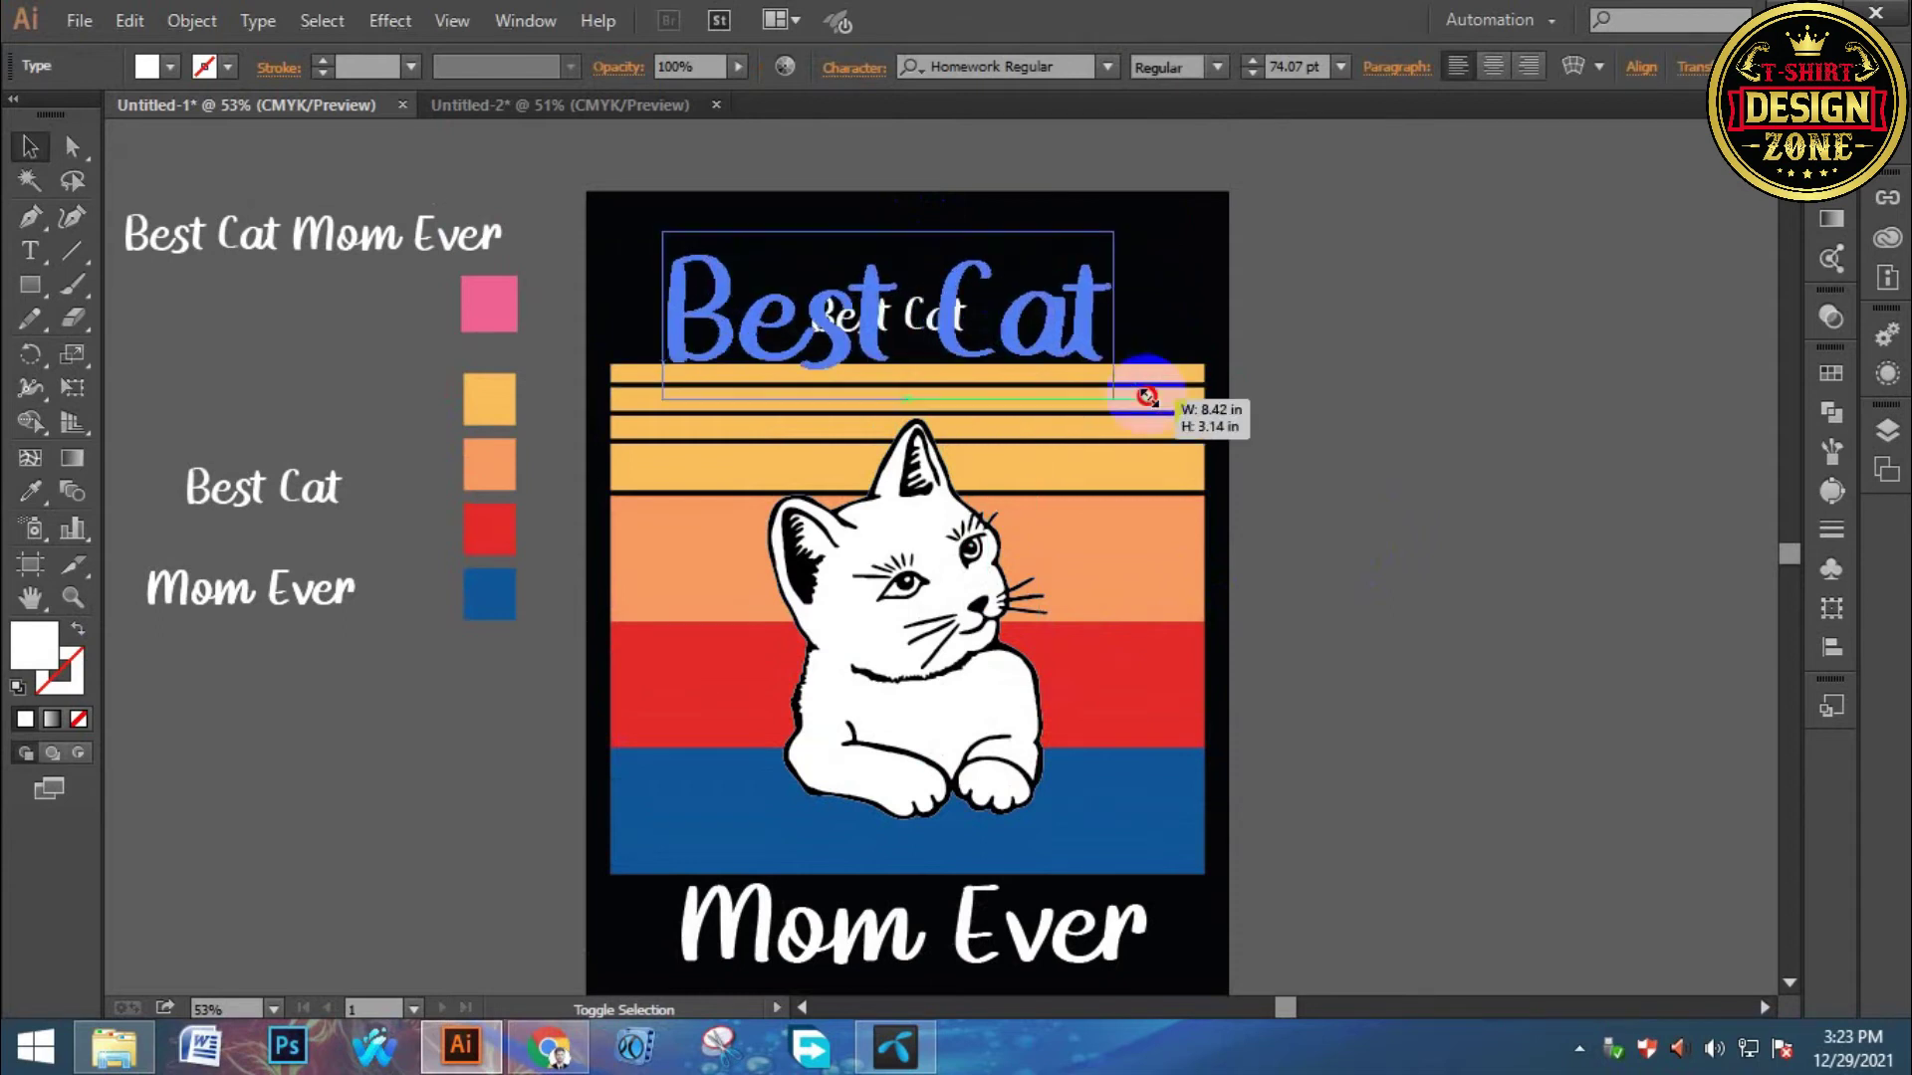
click(1388, 397)
key(ctrl+minus)
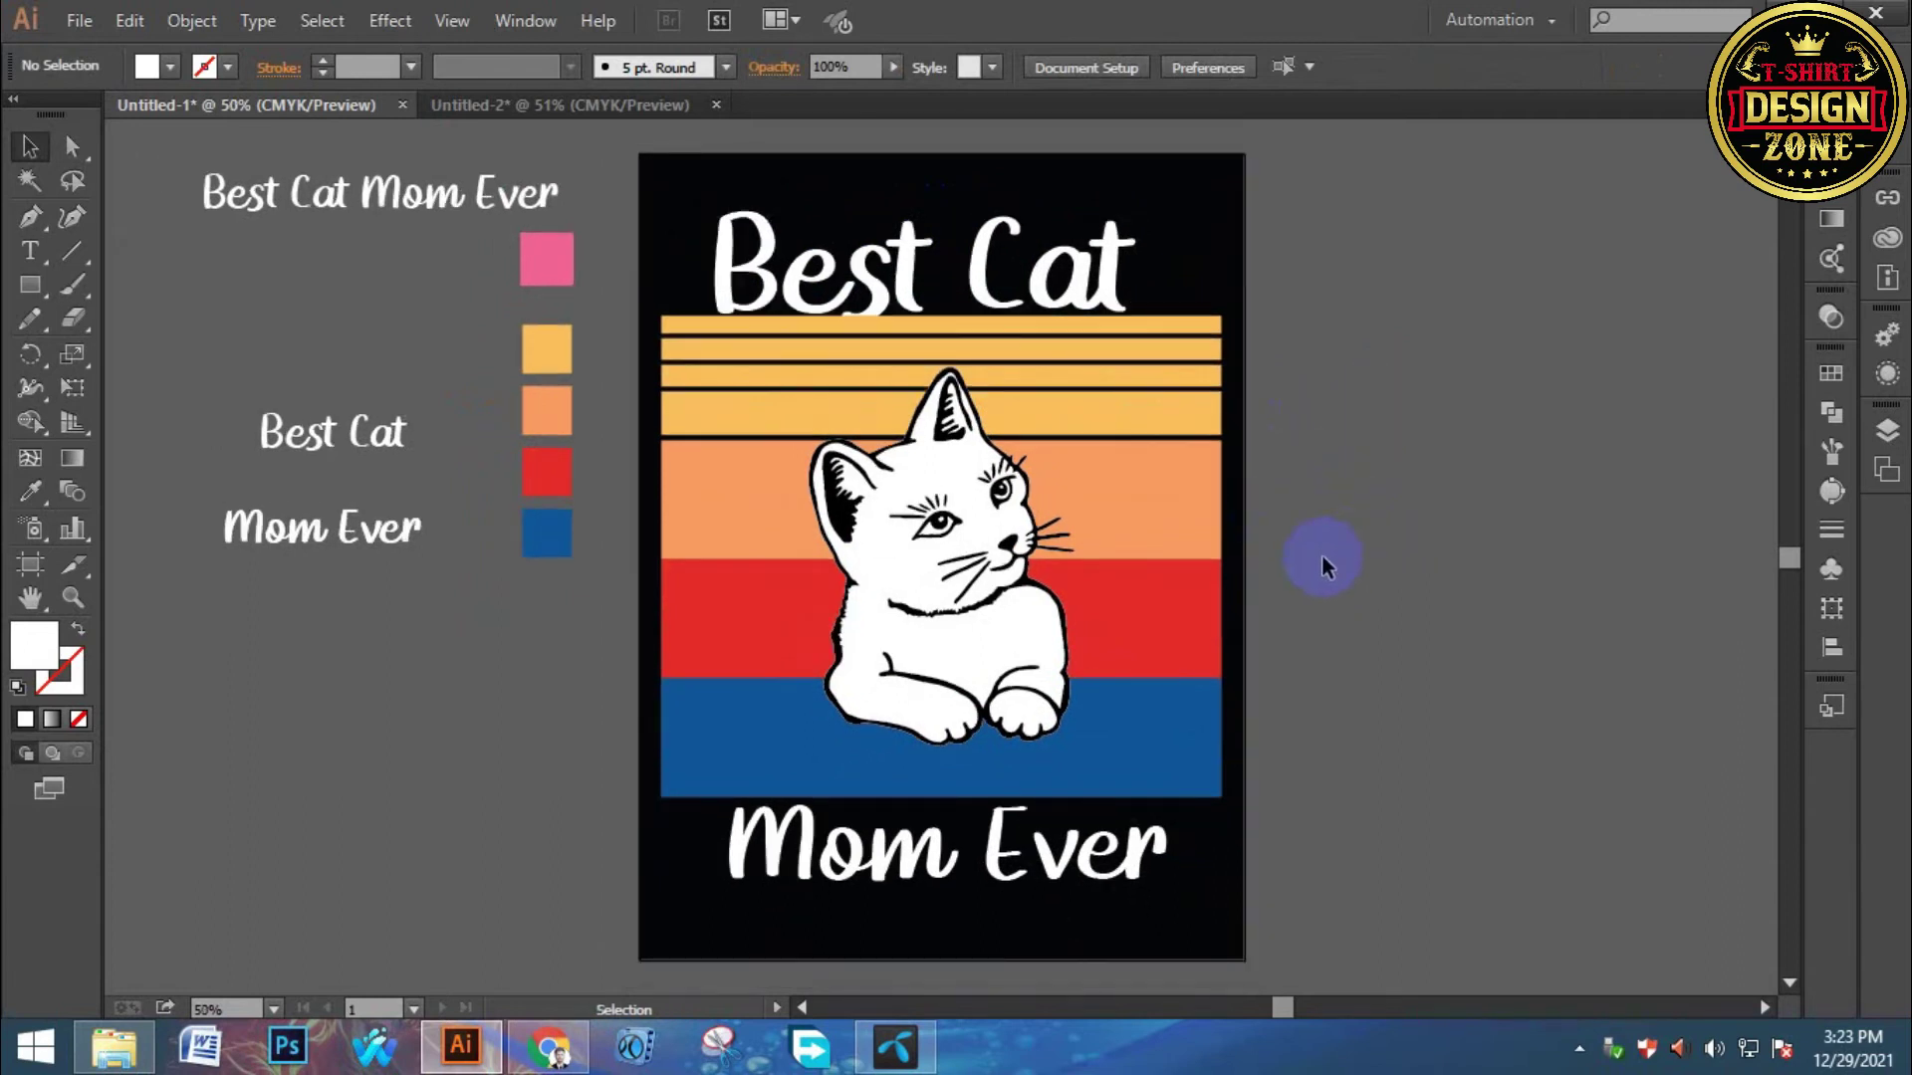
Enlarge the "Mom Ever" line from its center to about 209 pt, so it spans the width of the strips.
click(1135, 871)
drag(1165, 900, 1263, 953)
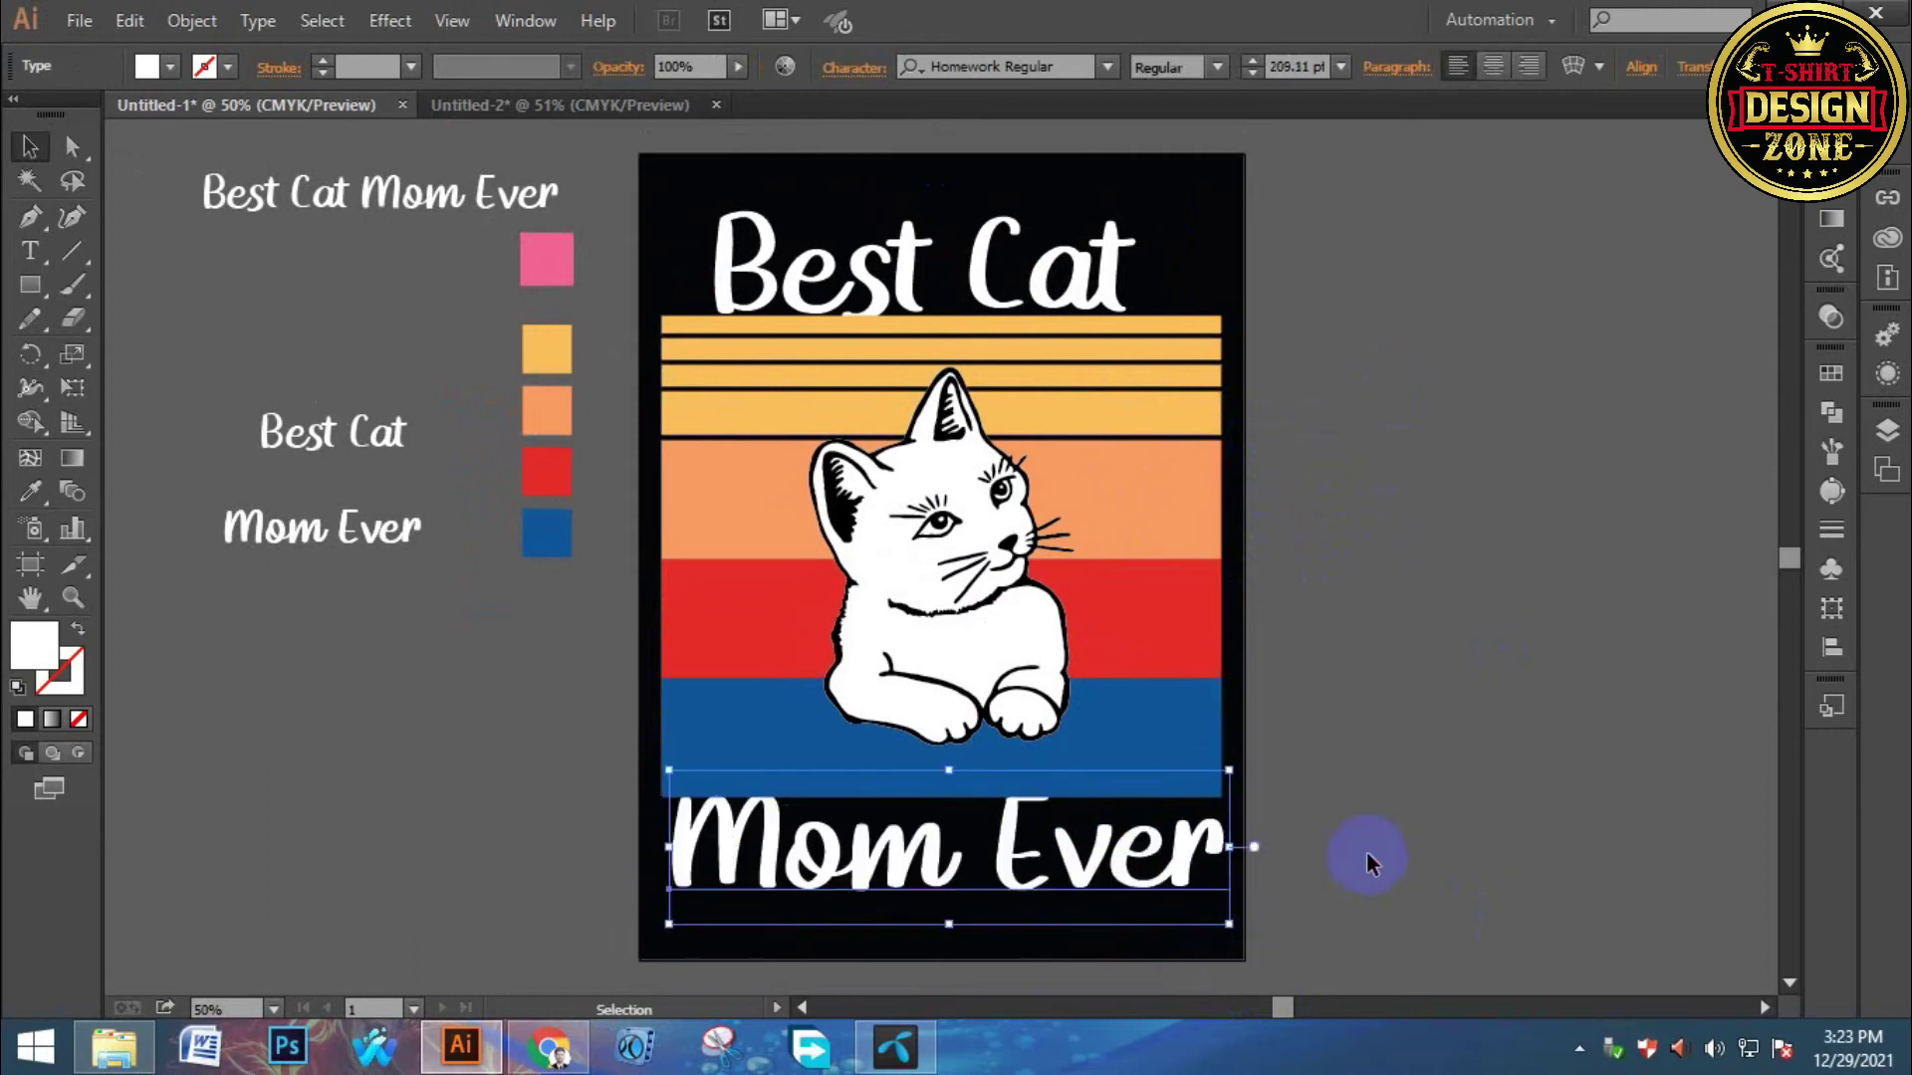
click(1366, 851)
Cut the large "Mom Ever" and "Best Cat" lines one after the other and paste each in front at its same place.
click(1137, 873)
key(ctrl+x)
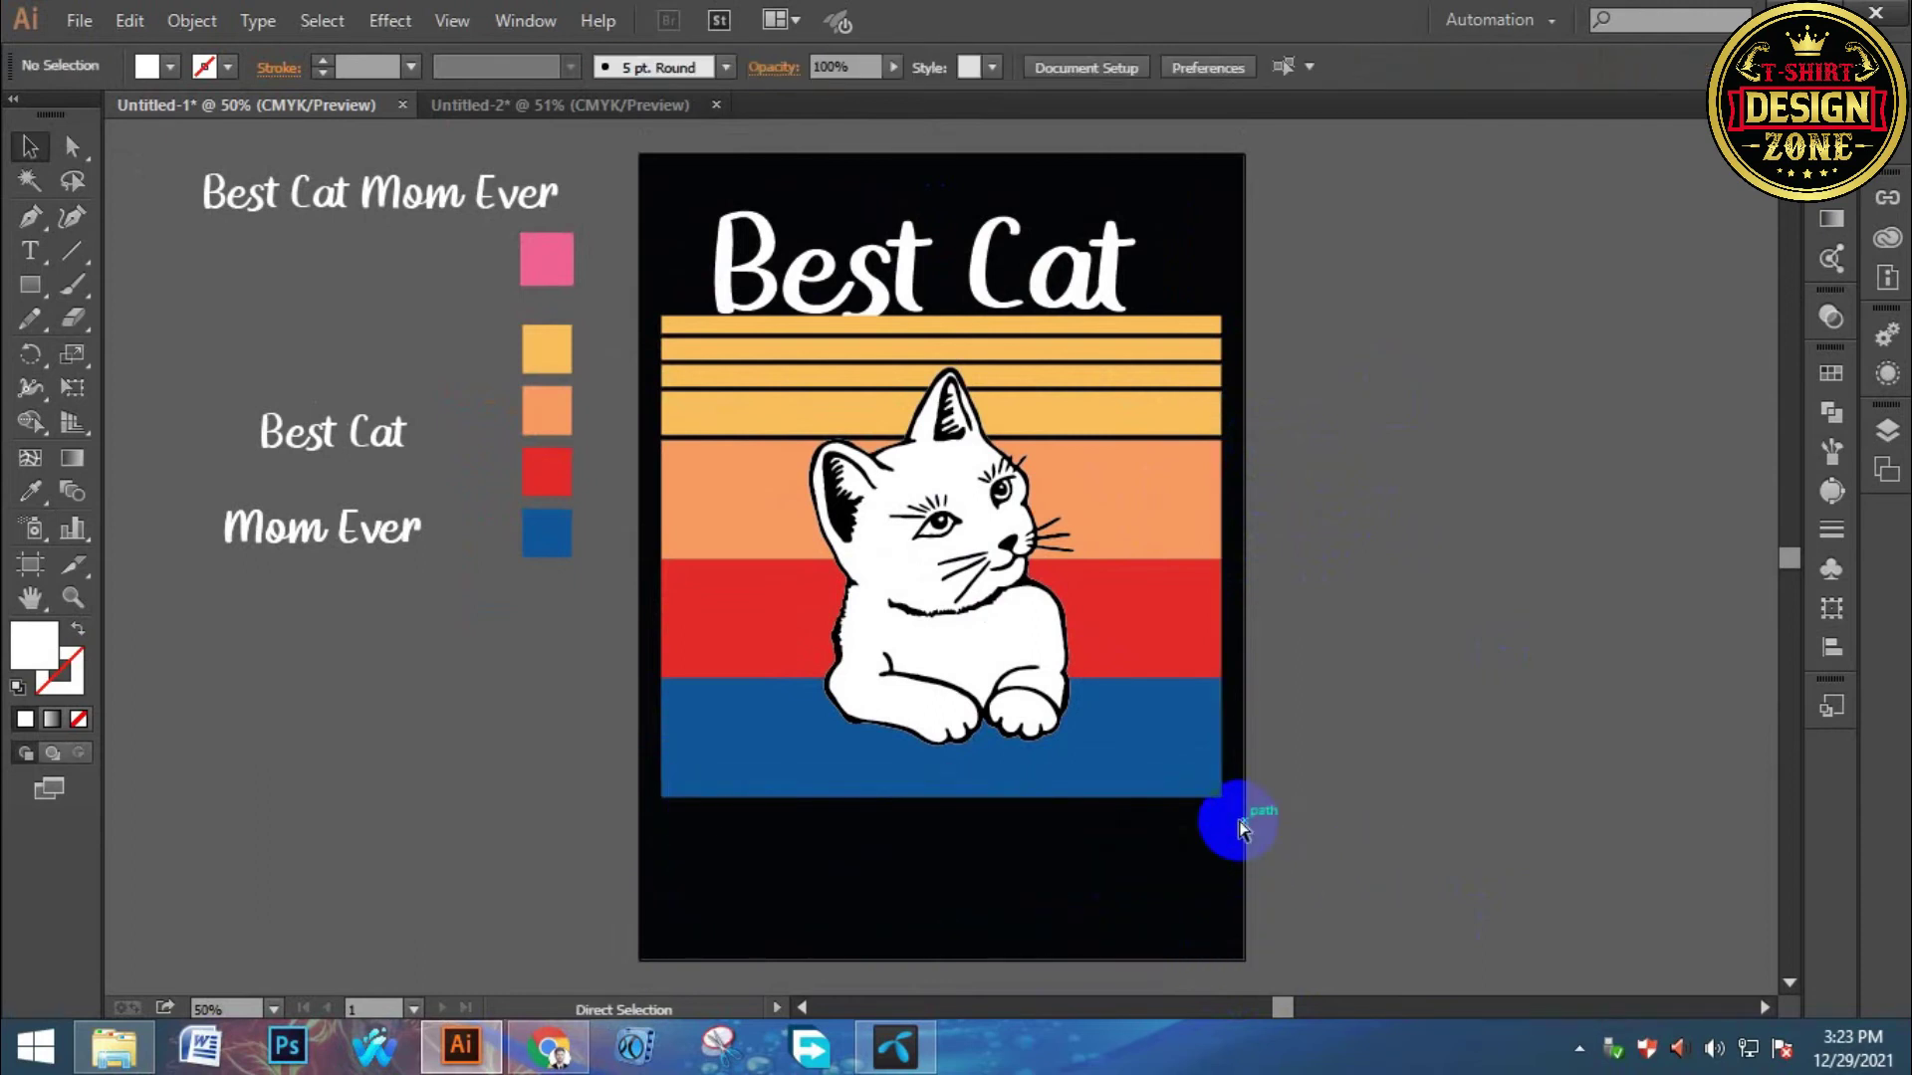
key(ctrl+f)
click(1323, 734)
click(995, 291)
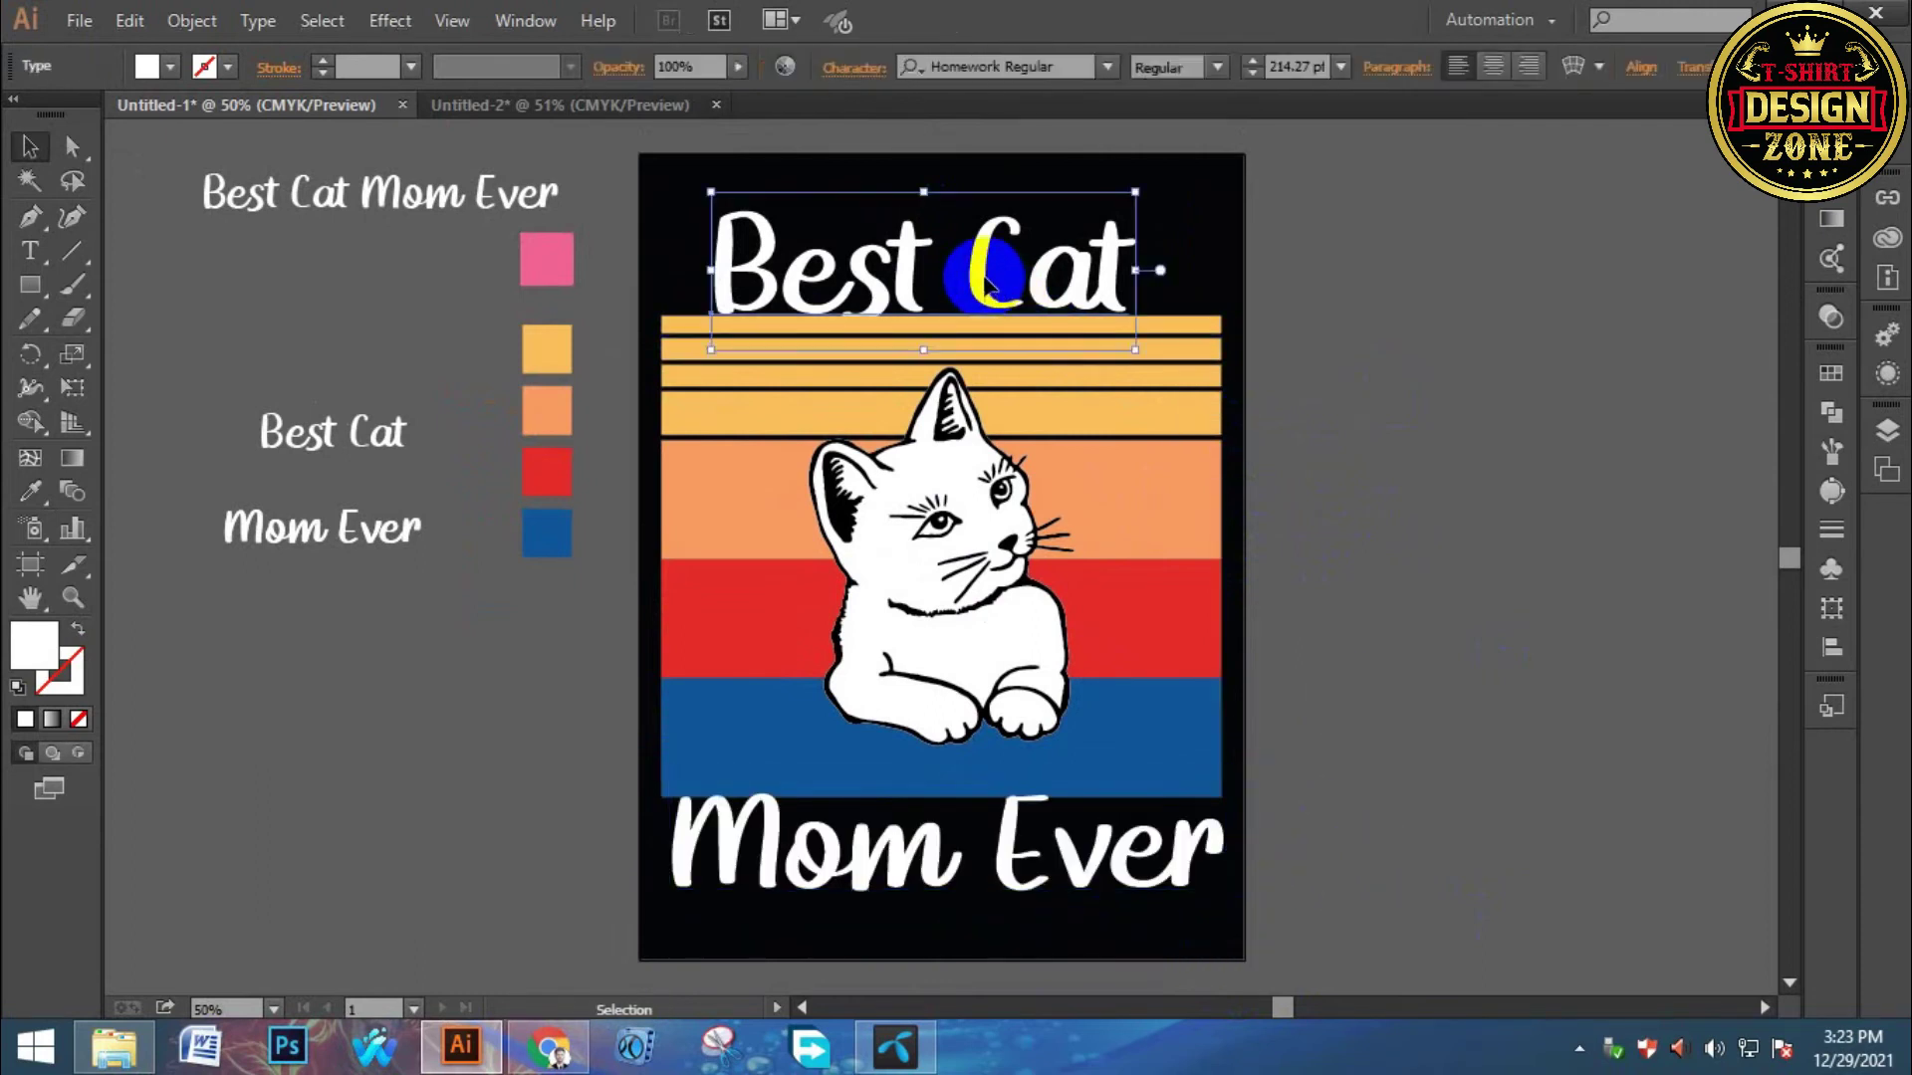
key(ctrl+x)
key(ctrl+f)
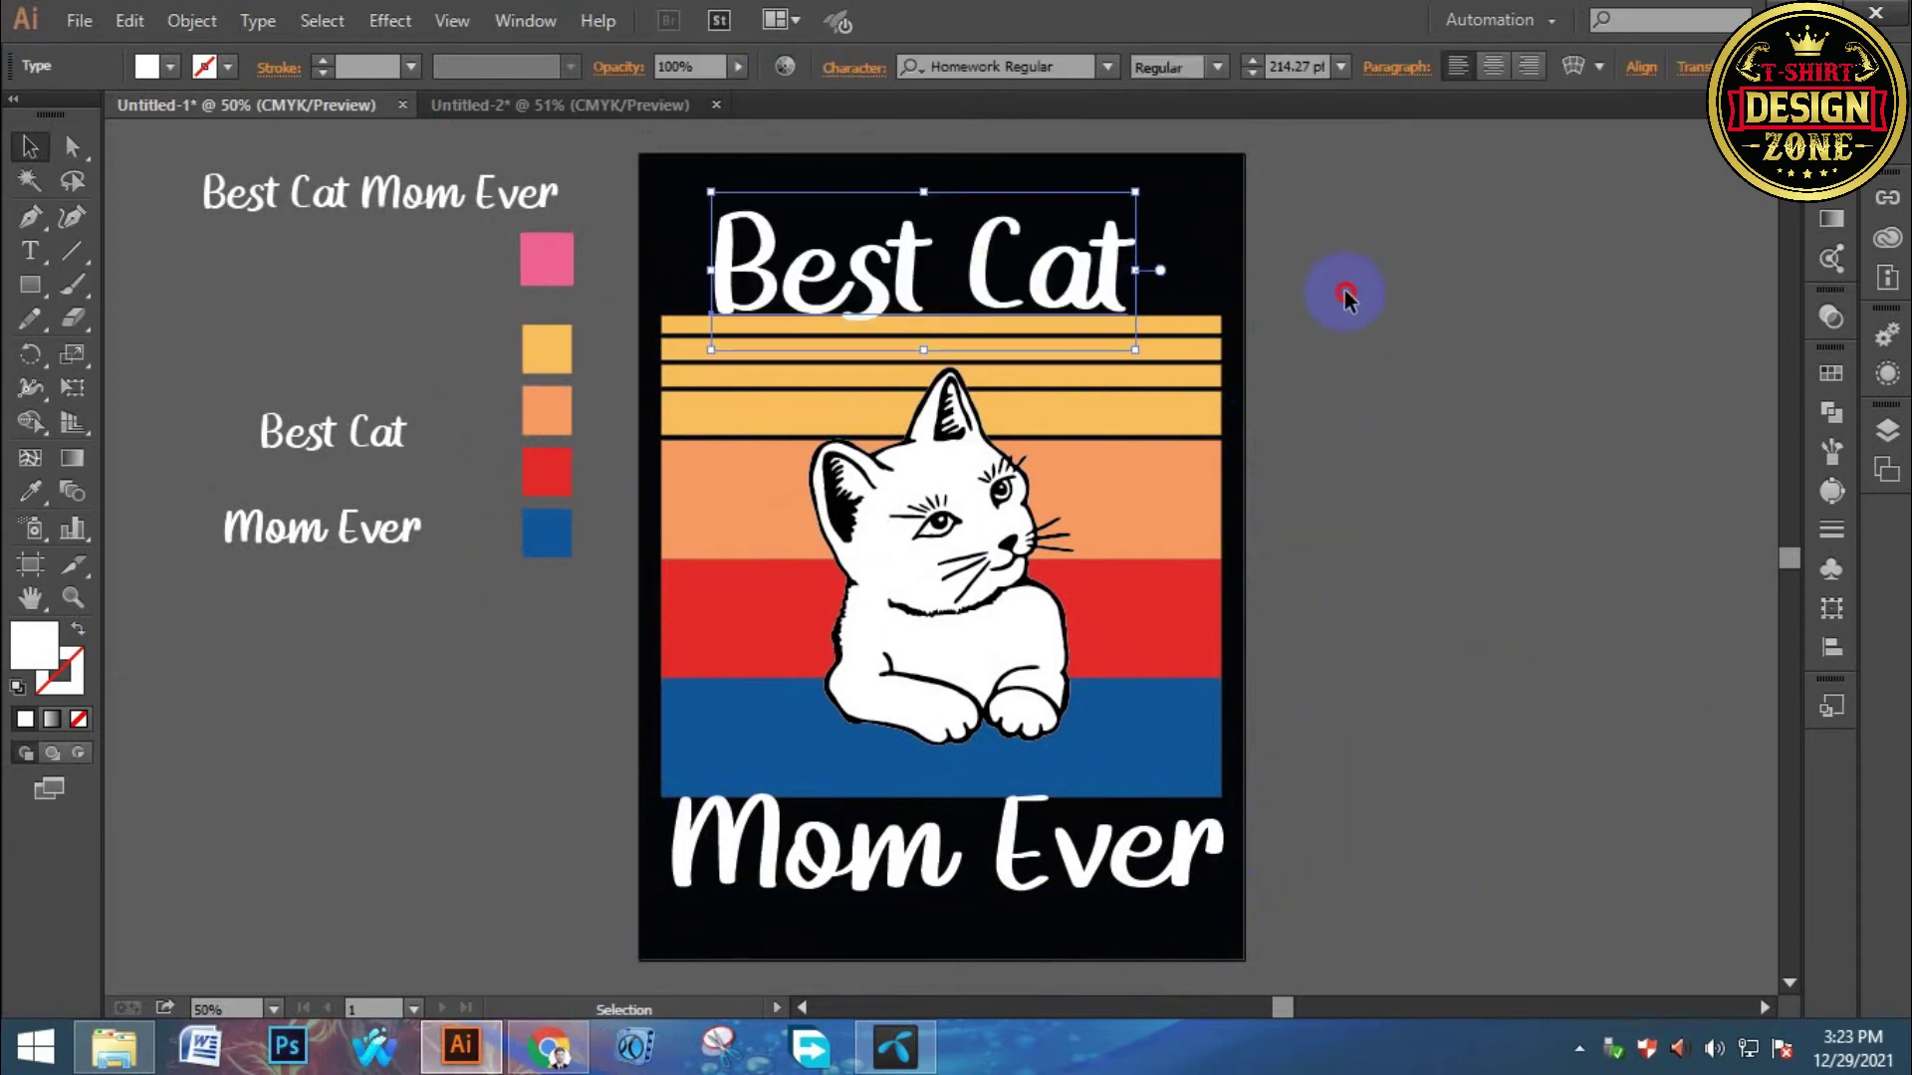
click(1344, 306)
Change the font of the large "Best Cat" line to Christmas Cards xxx Italic.
click(1076, 279)
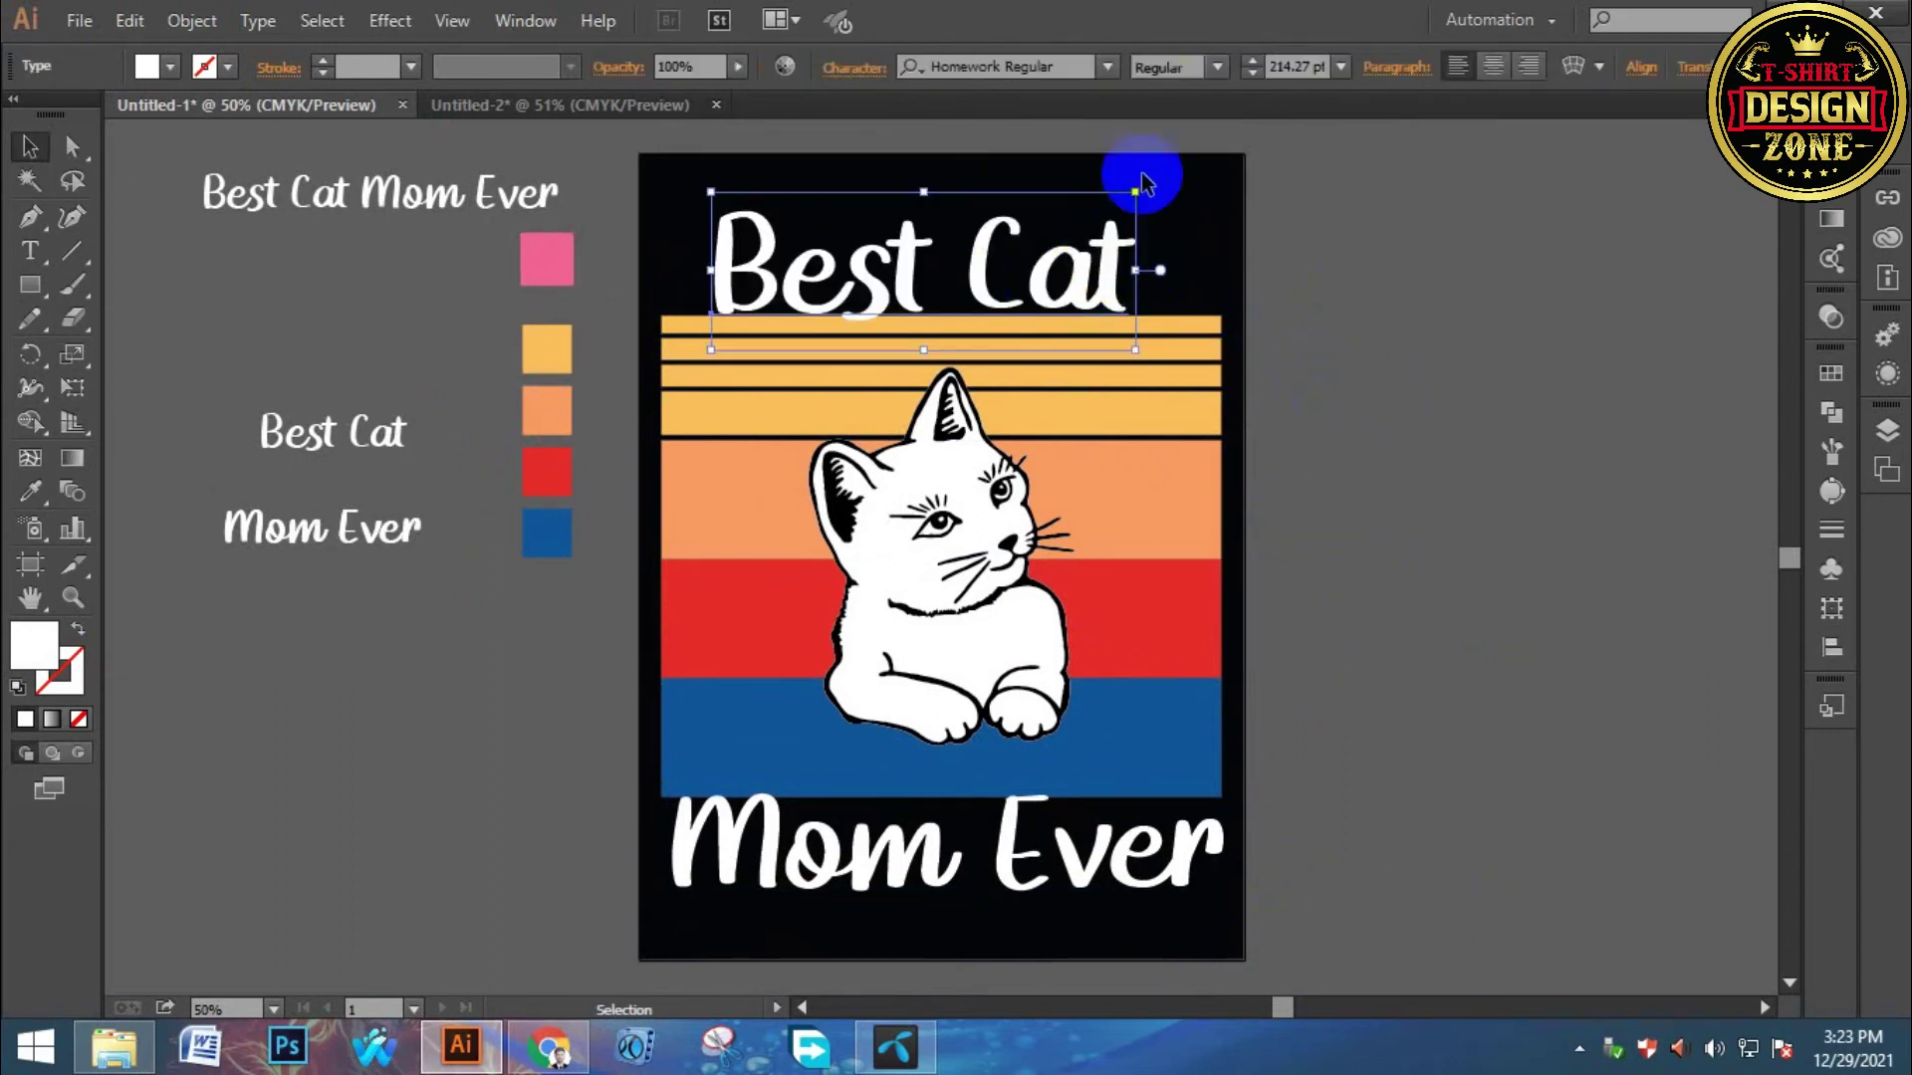
click(1106, 67)
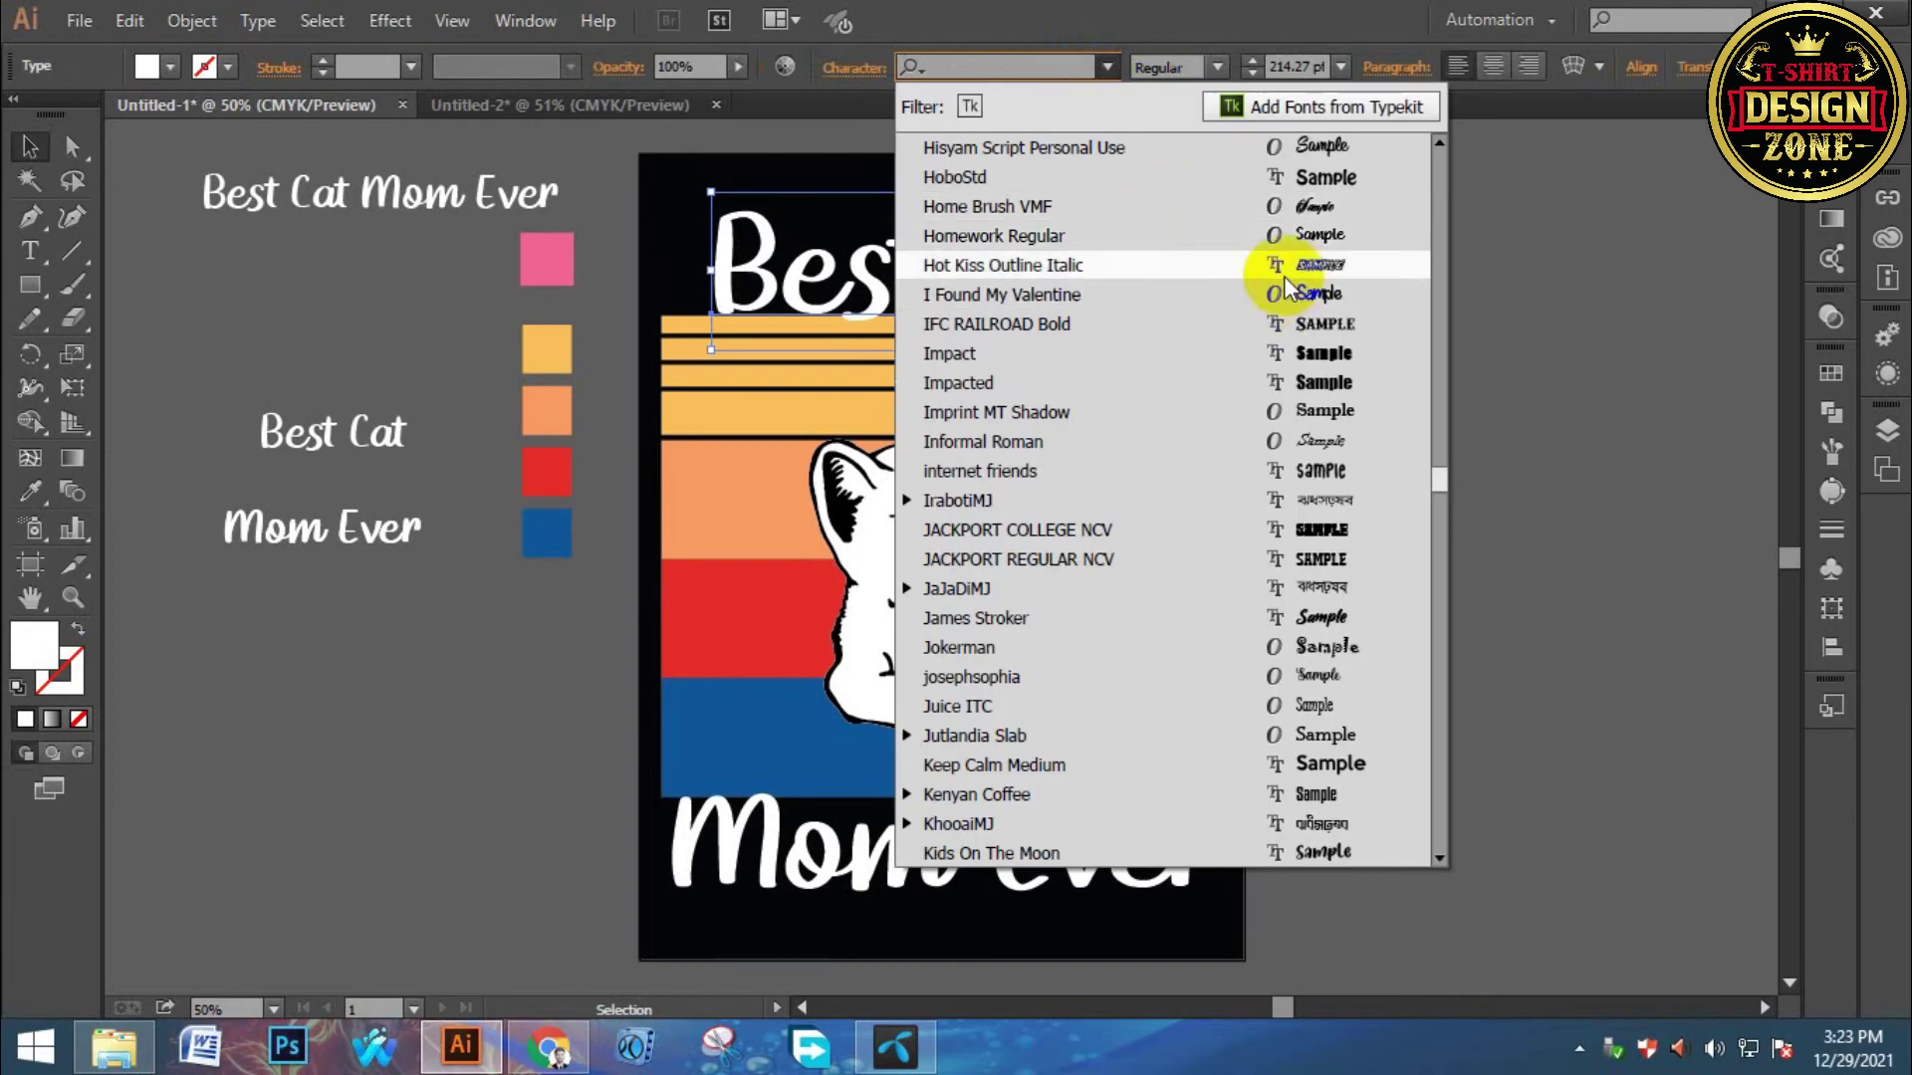
scroll(1229, 251, up, 10)
scroll(1205, 248, up, 10)
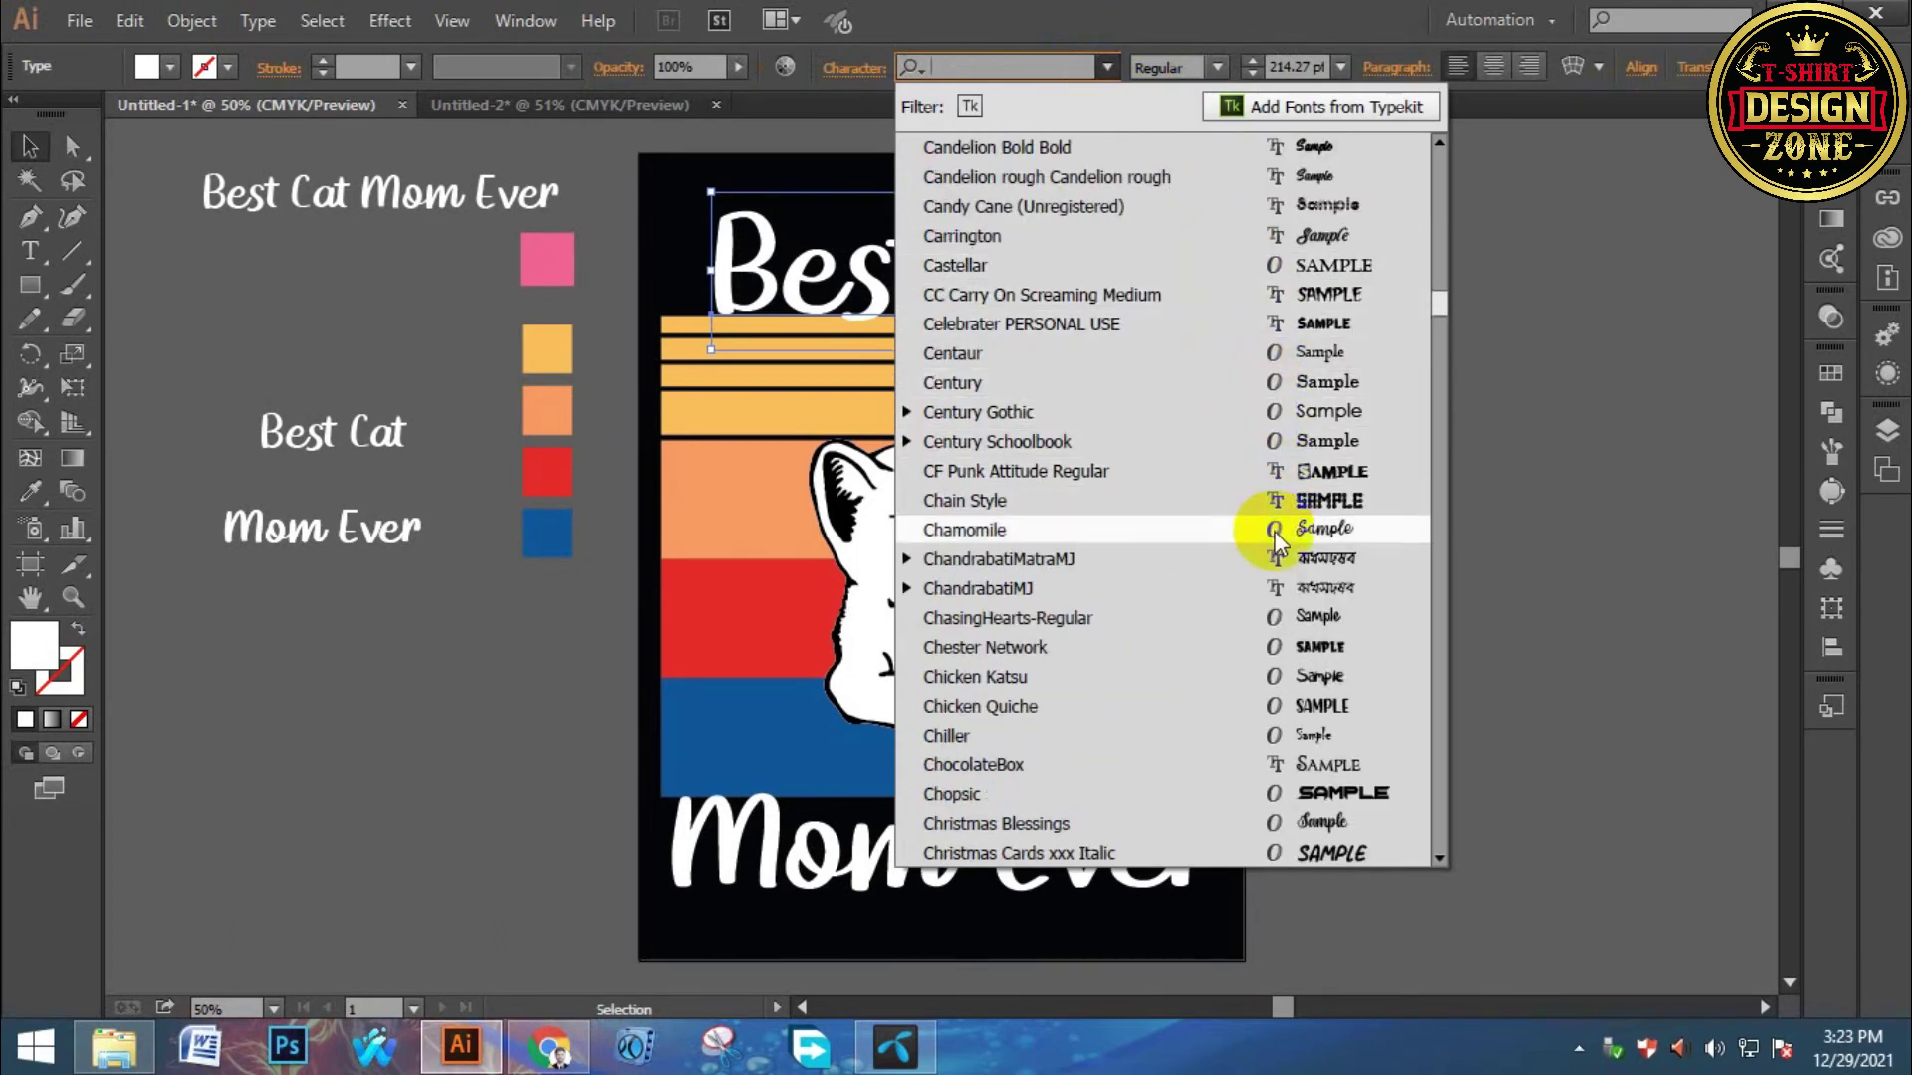
scroll(1282, 687, down, 3)
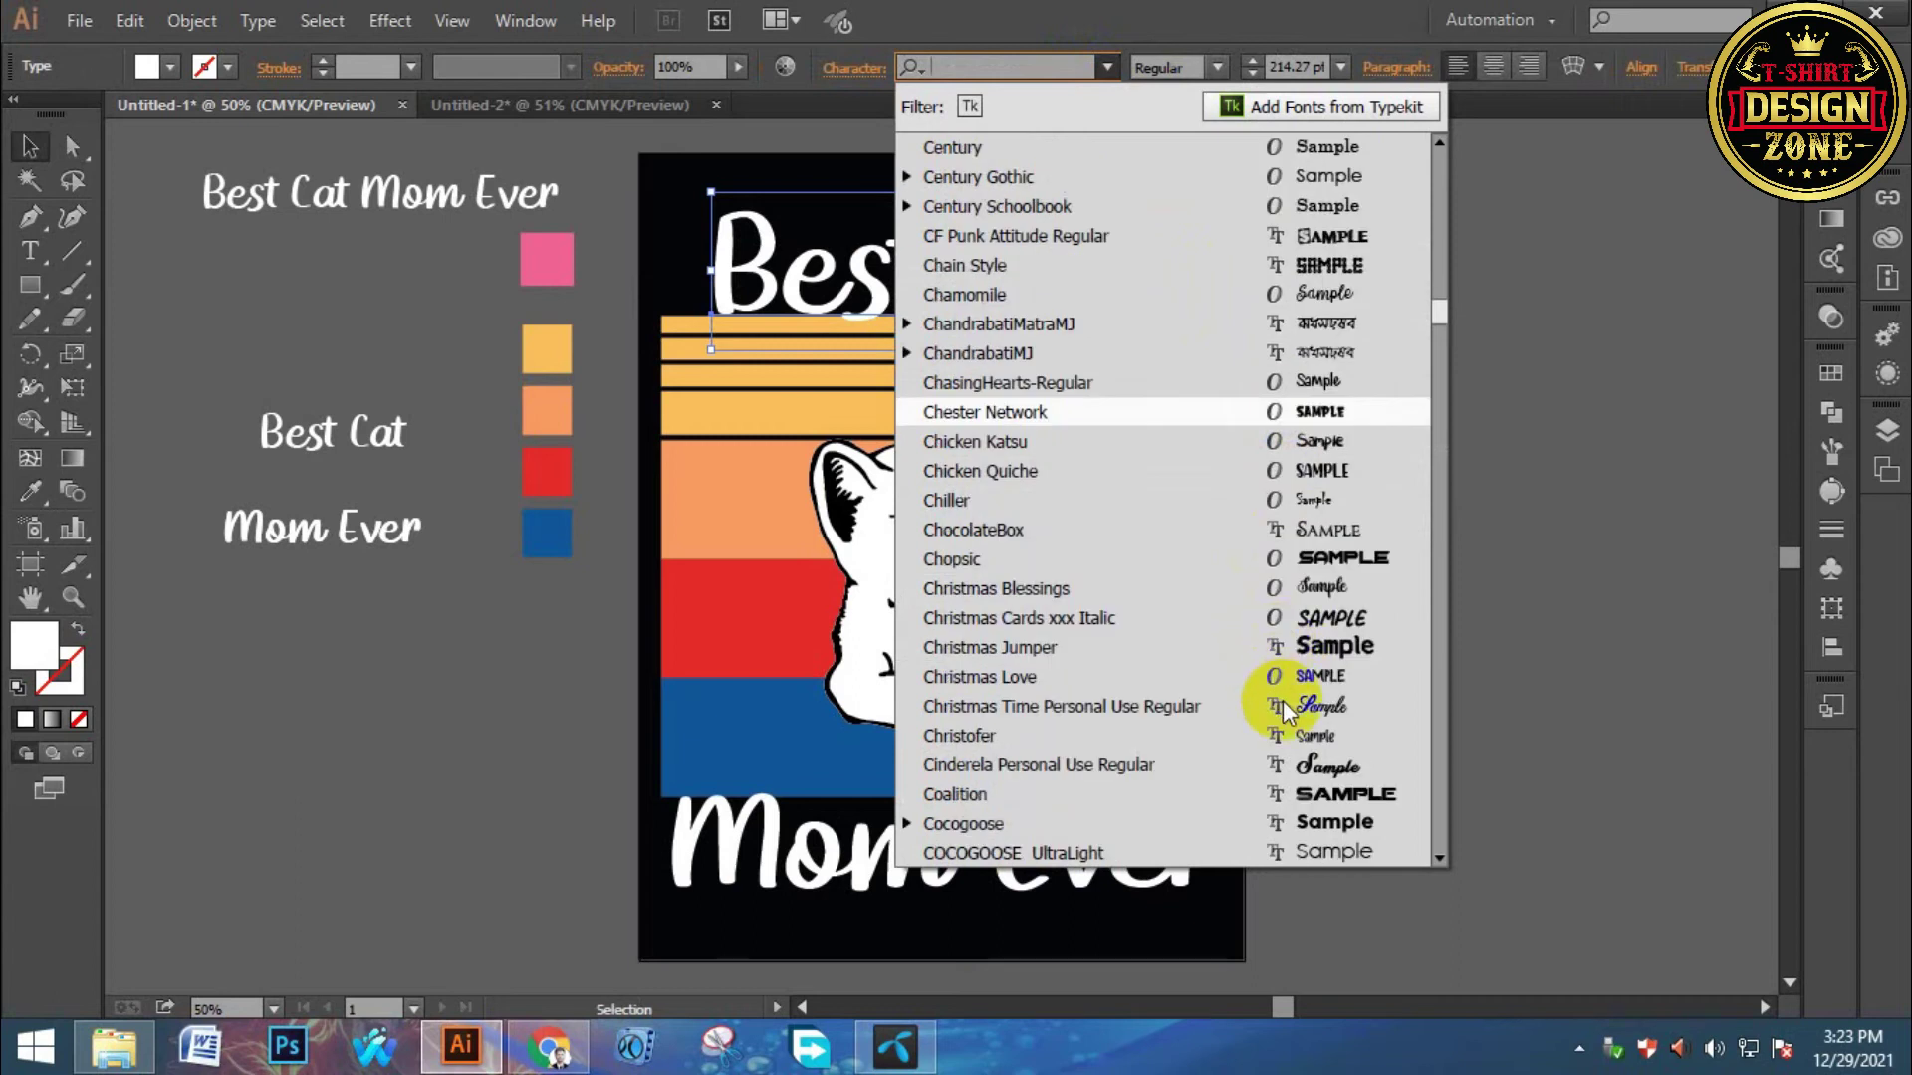
click(1326, 618)
Resize the large "BEST CAT" line to about 168 pt and position it across the top edge of the strips.
drag(1131, 277, 1043, 277)
click(1344, 67)
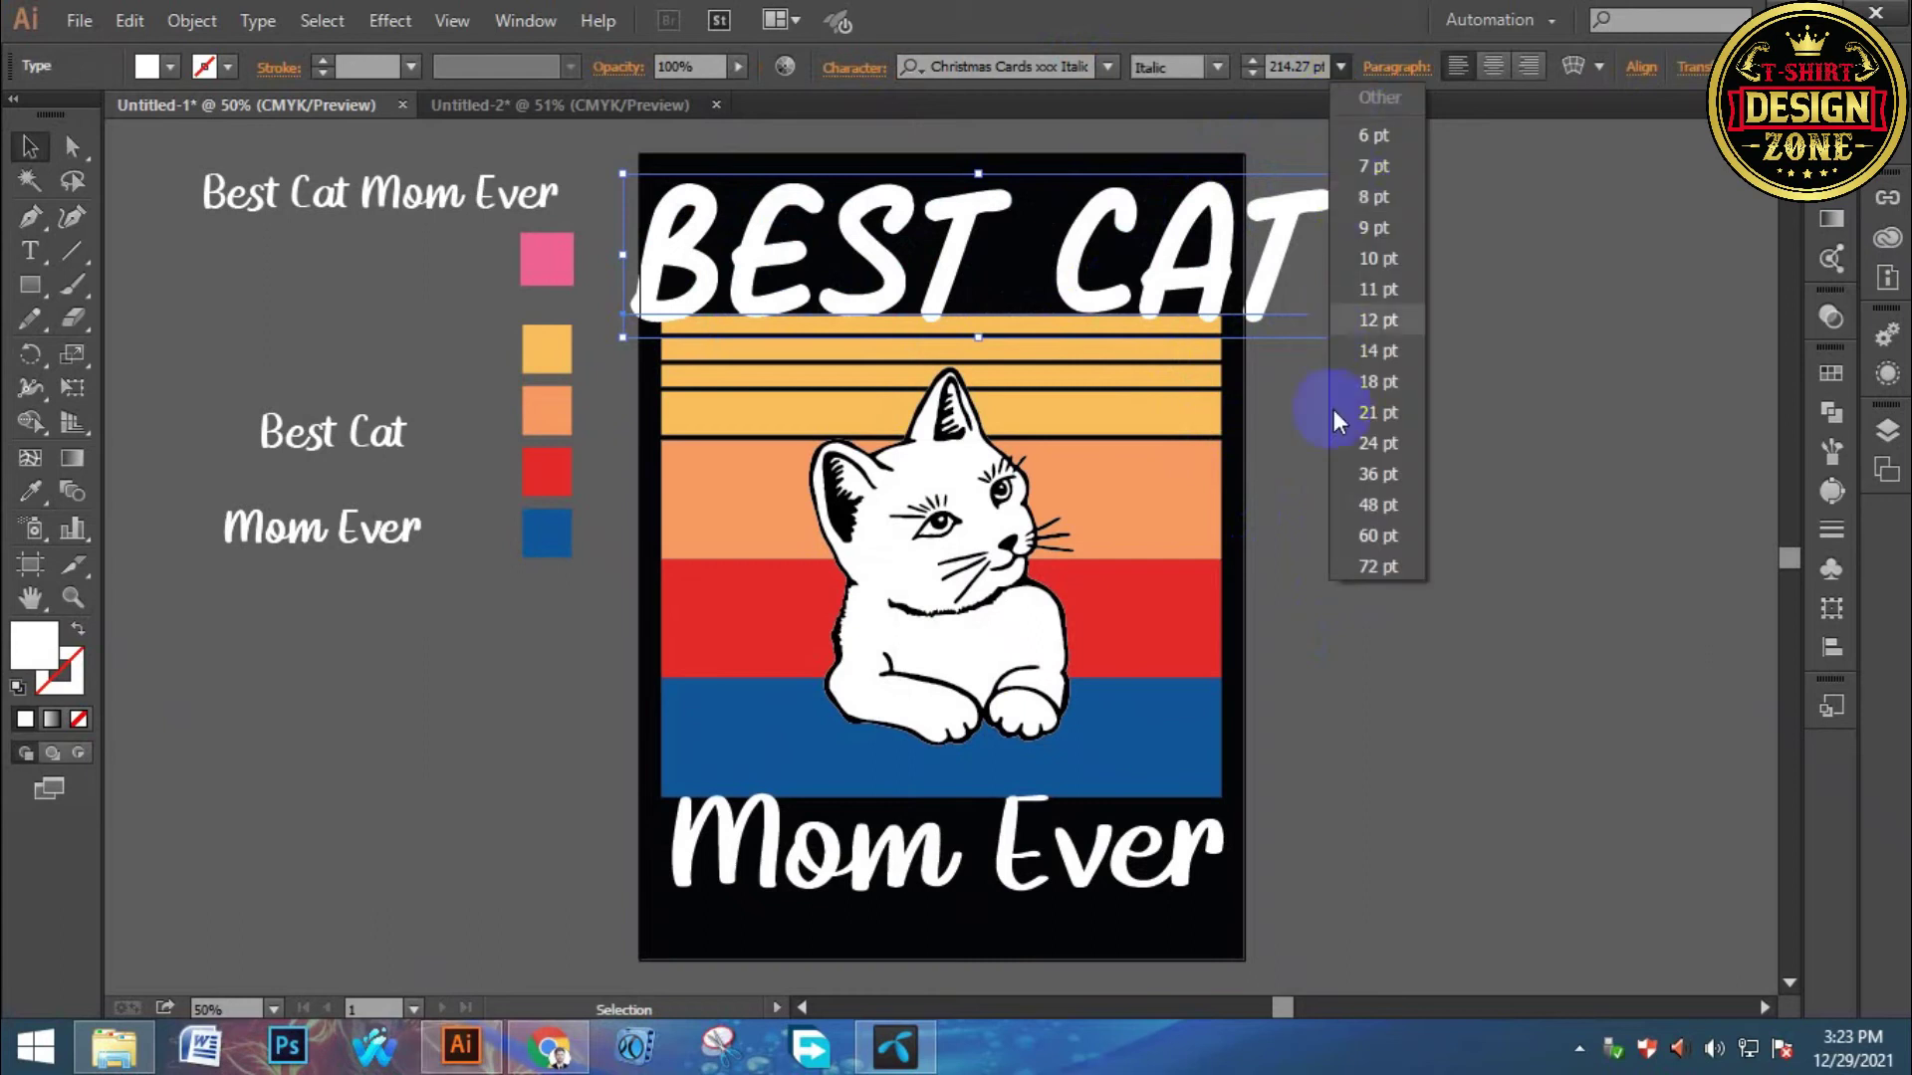
click(1365, 538)
drag(831, 269, 1033, 242)
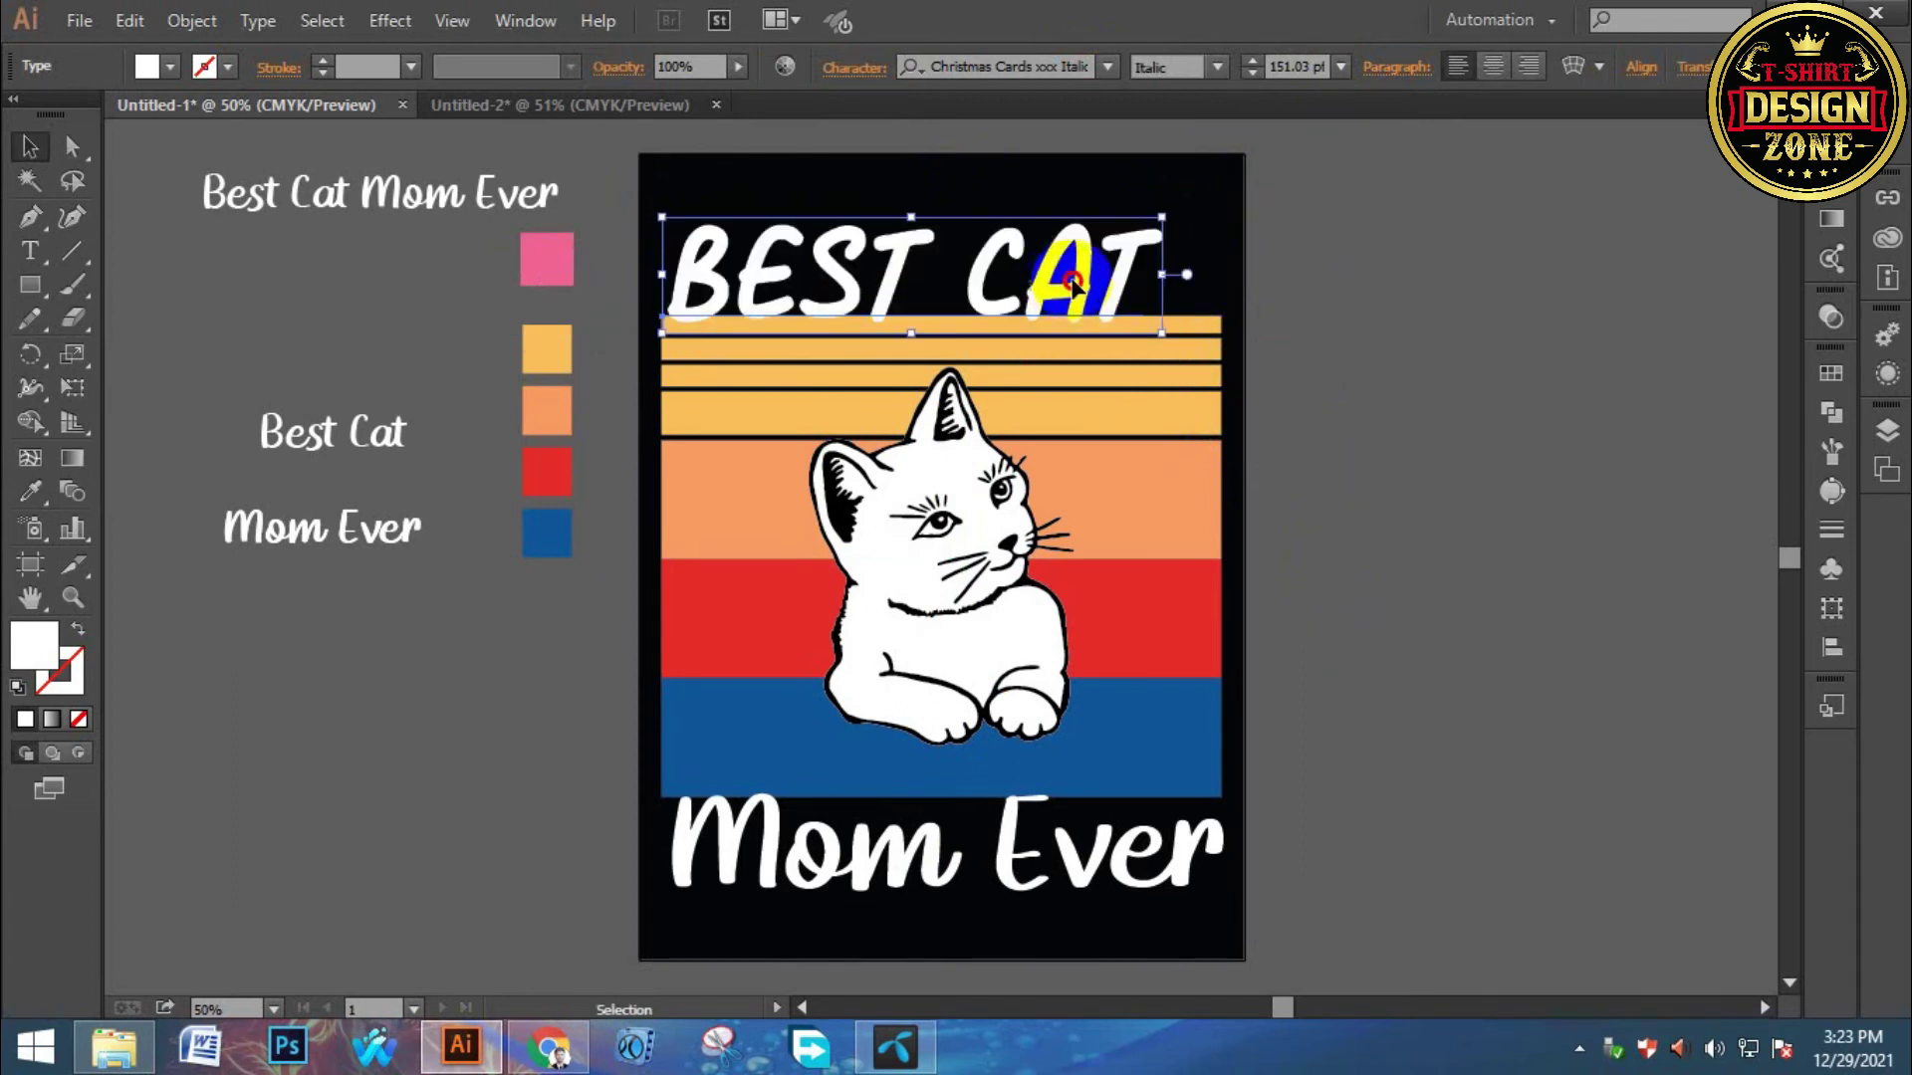
drag(1068, 287, 1086, 289)
mouse_move(1181, 216)
mouse_down()
mouse_move(1216, 179)
mouse_move(1210, 210)
mouse_up()
click(1341, 251)
drag(933, 267, 951, 269)
click(1367, 344)
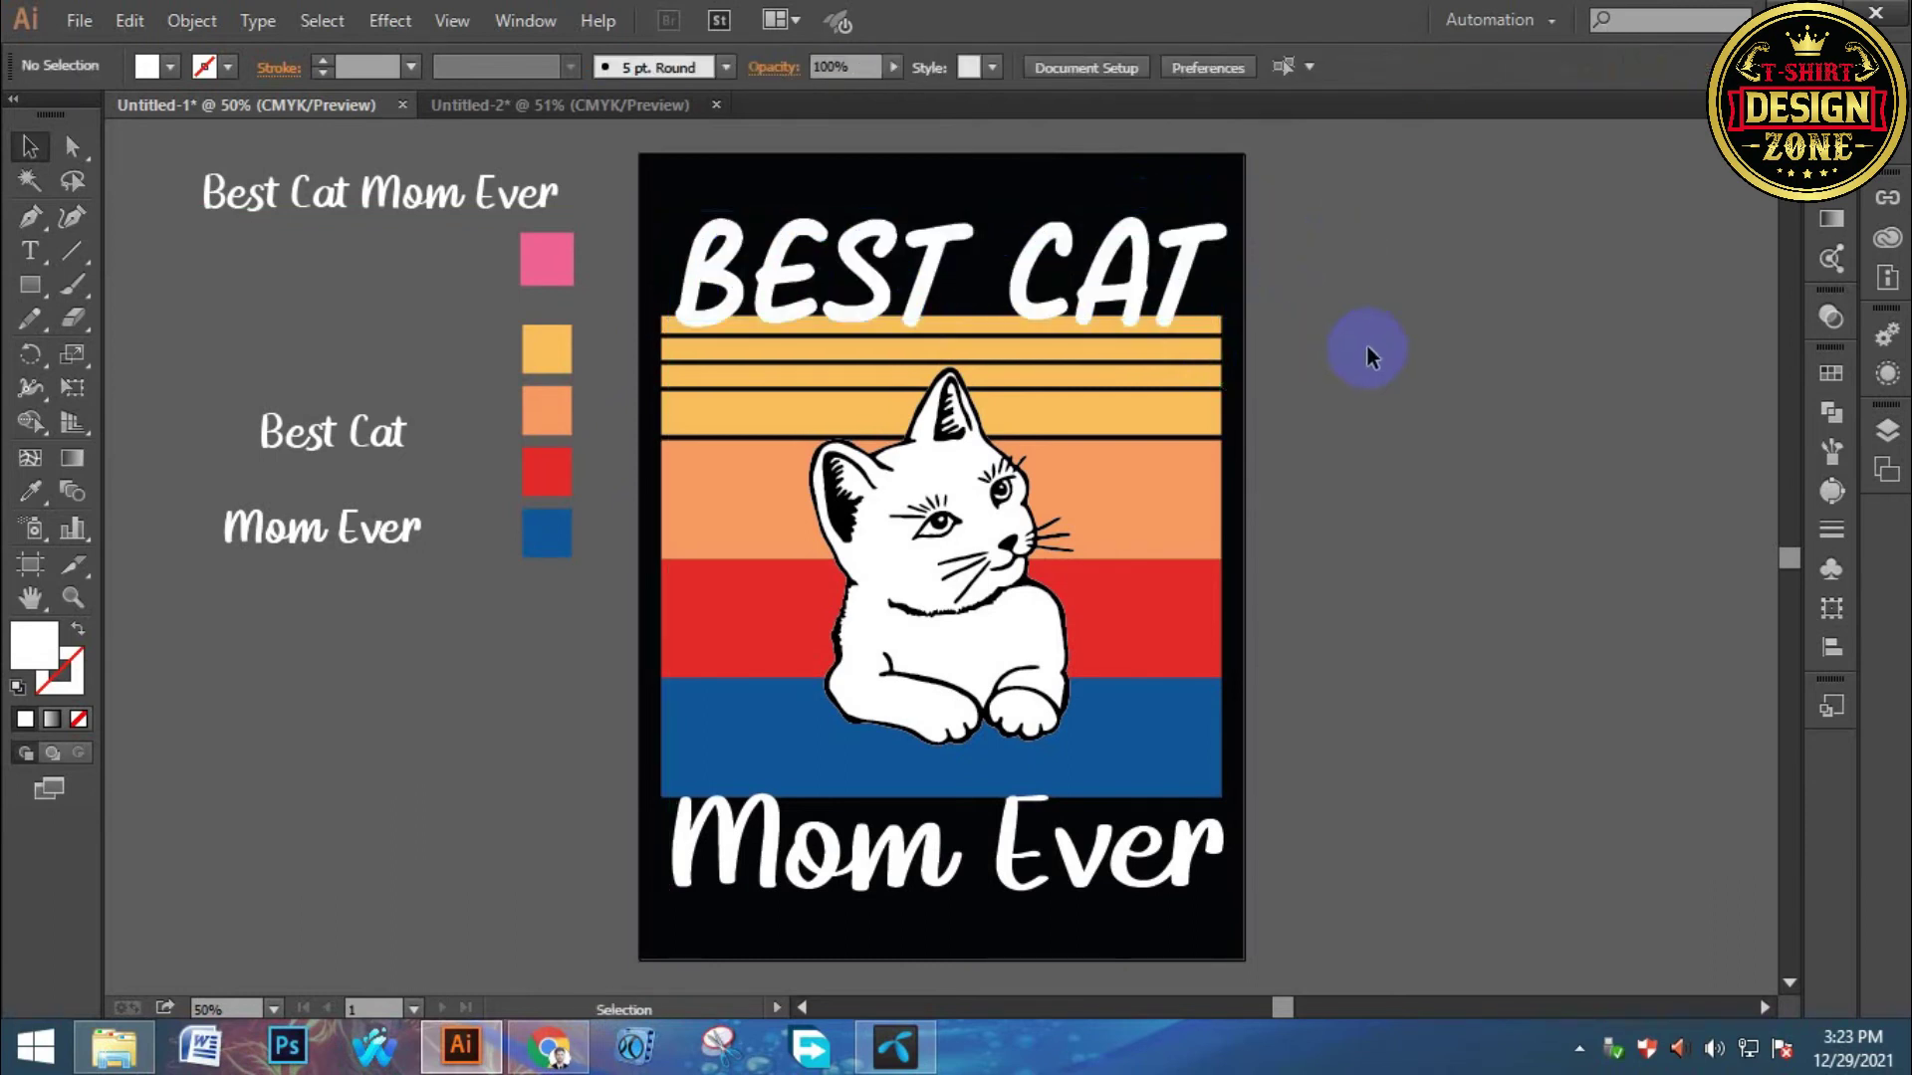
Match the small "Best Cat" copy's font to the large line with the Eyedropper and scale it to about 86 pt beside the artboard.
click(1105, 261)
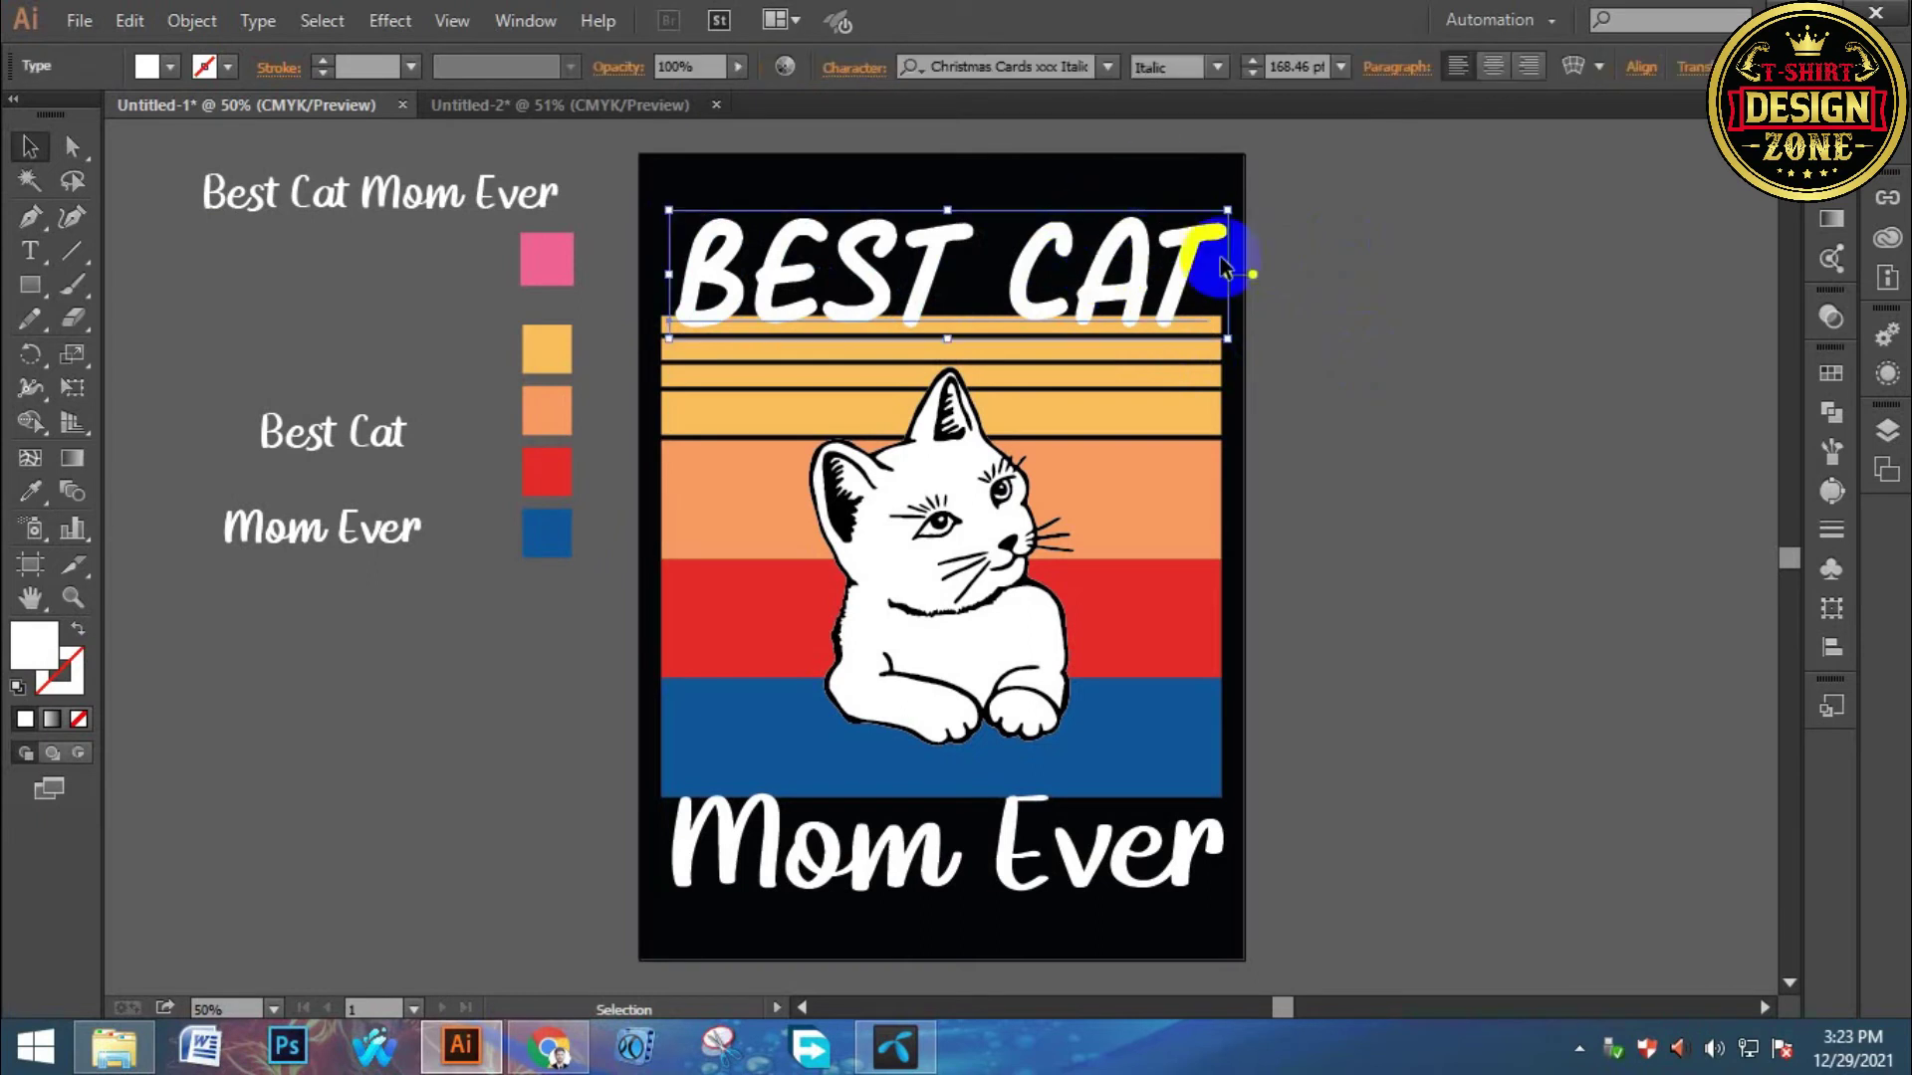
click(323, 464)
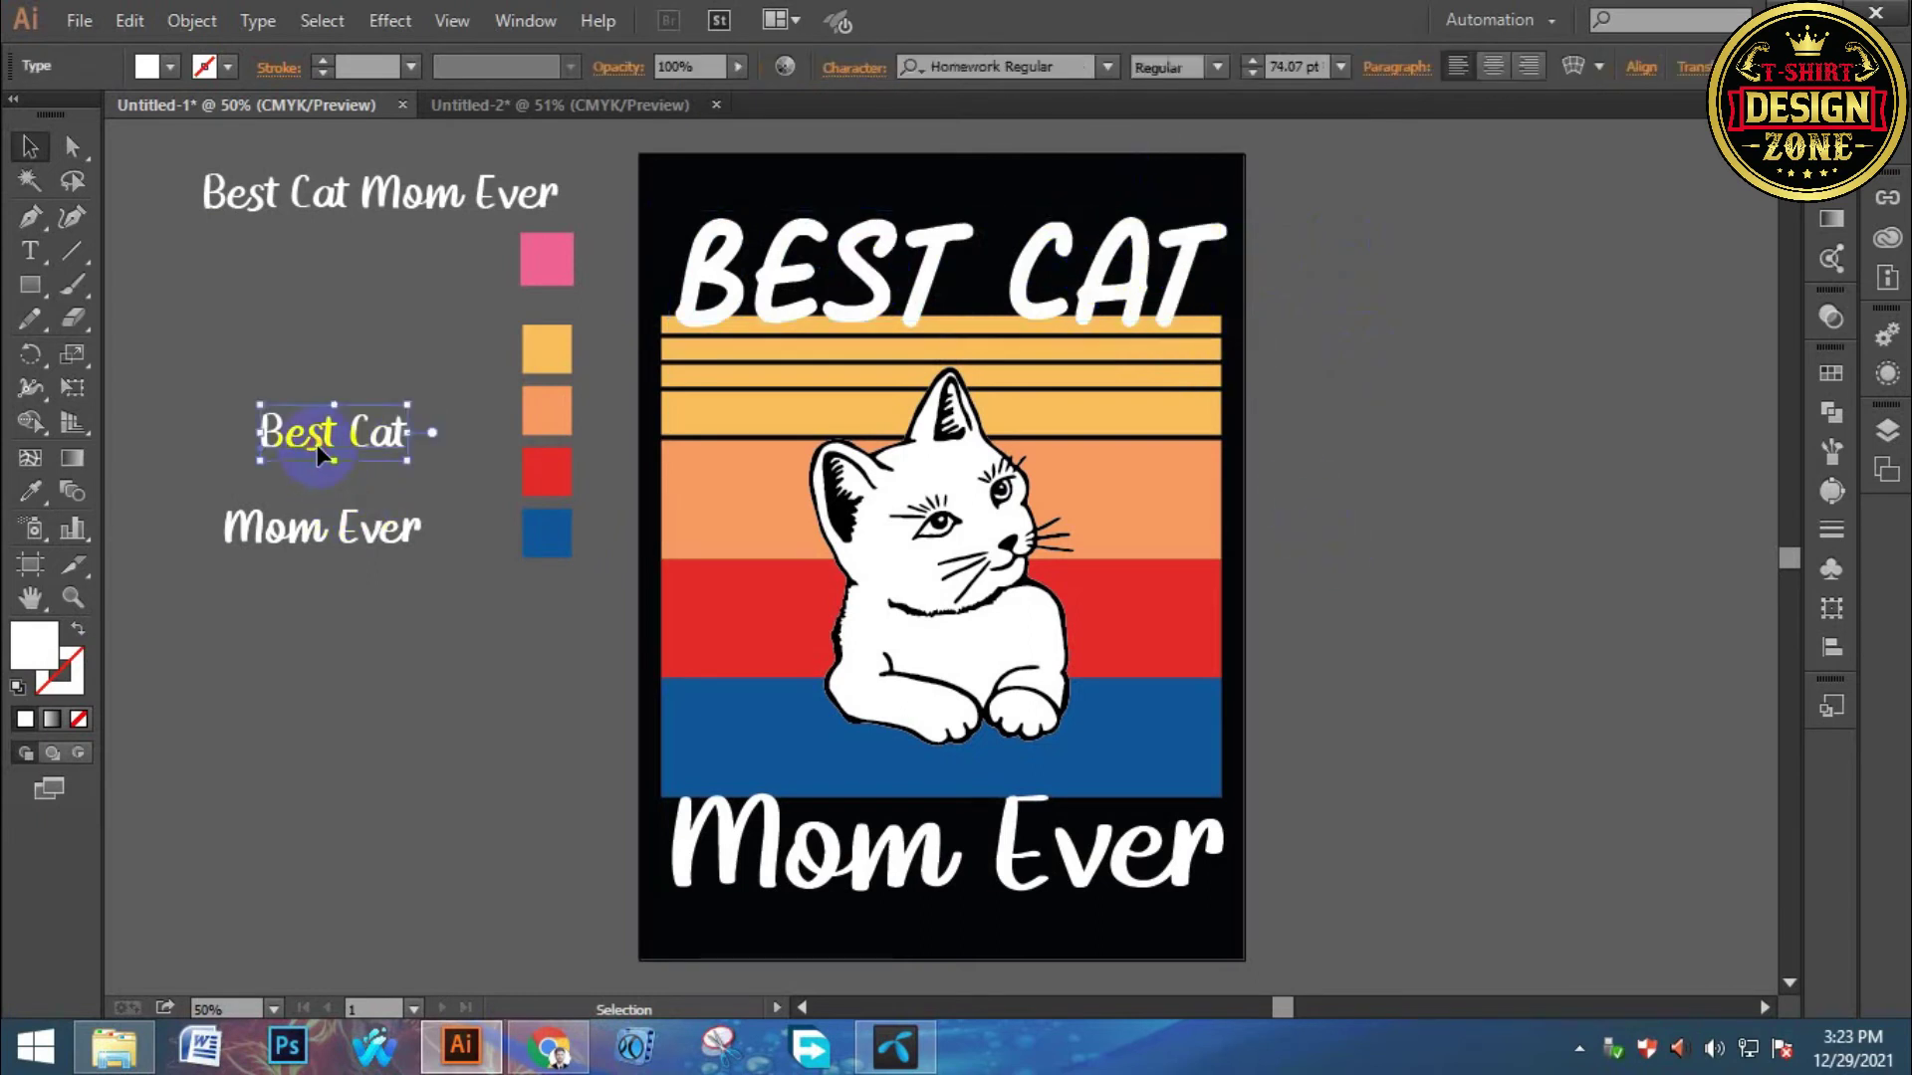
key(i)
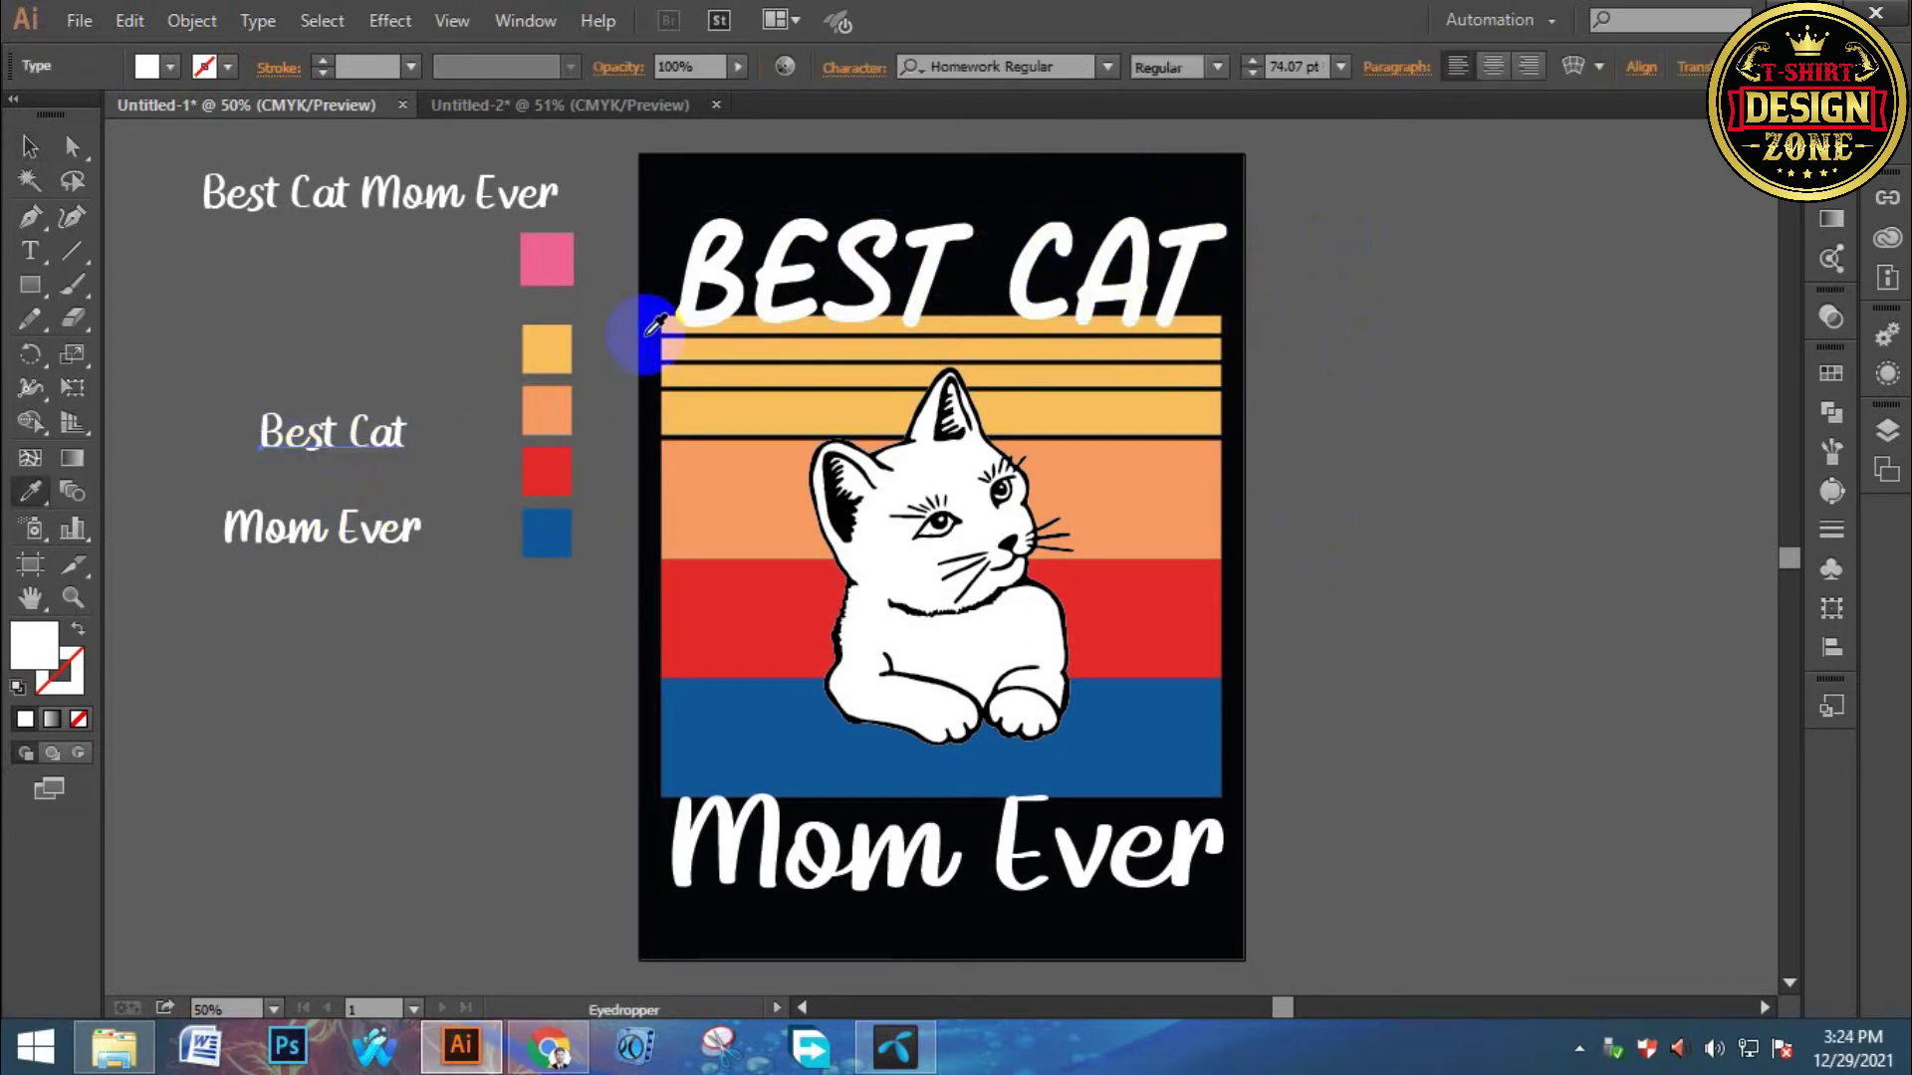
click(697, 242)
click(28, 147)
drag(440, 396, 287, 417)
drag(662, 363, 534, 392)
click(408, 378)
drag(351, 423, 332, 424)
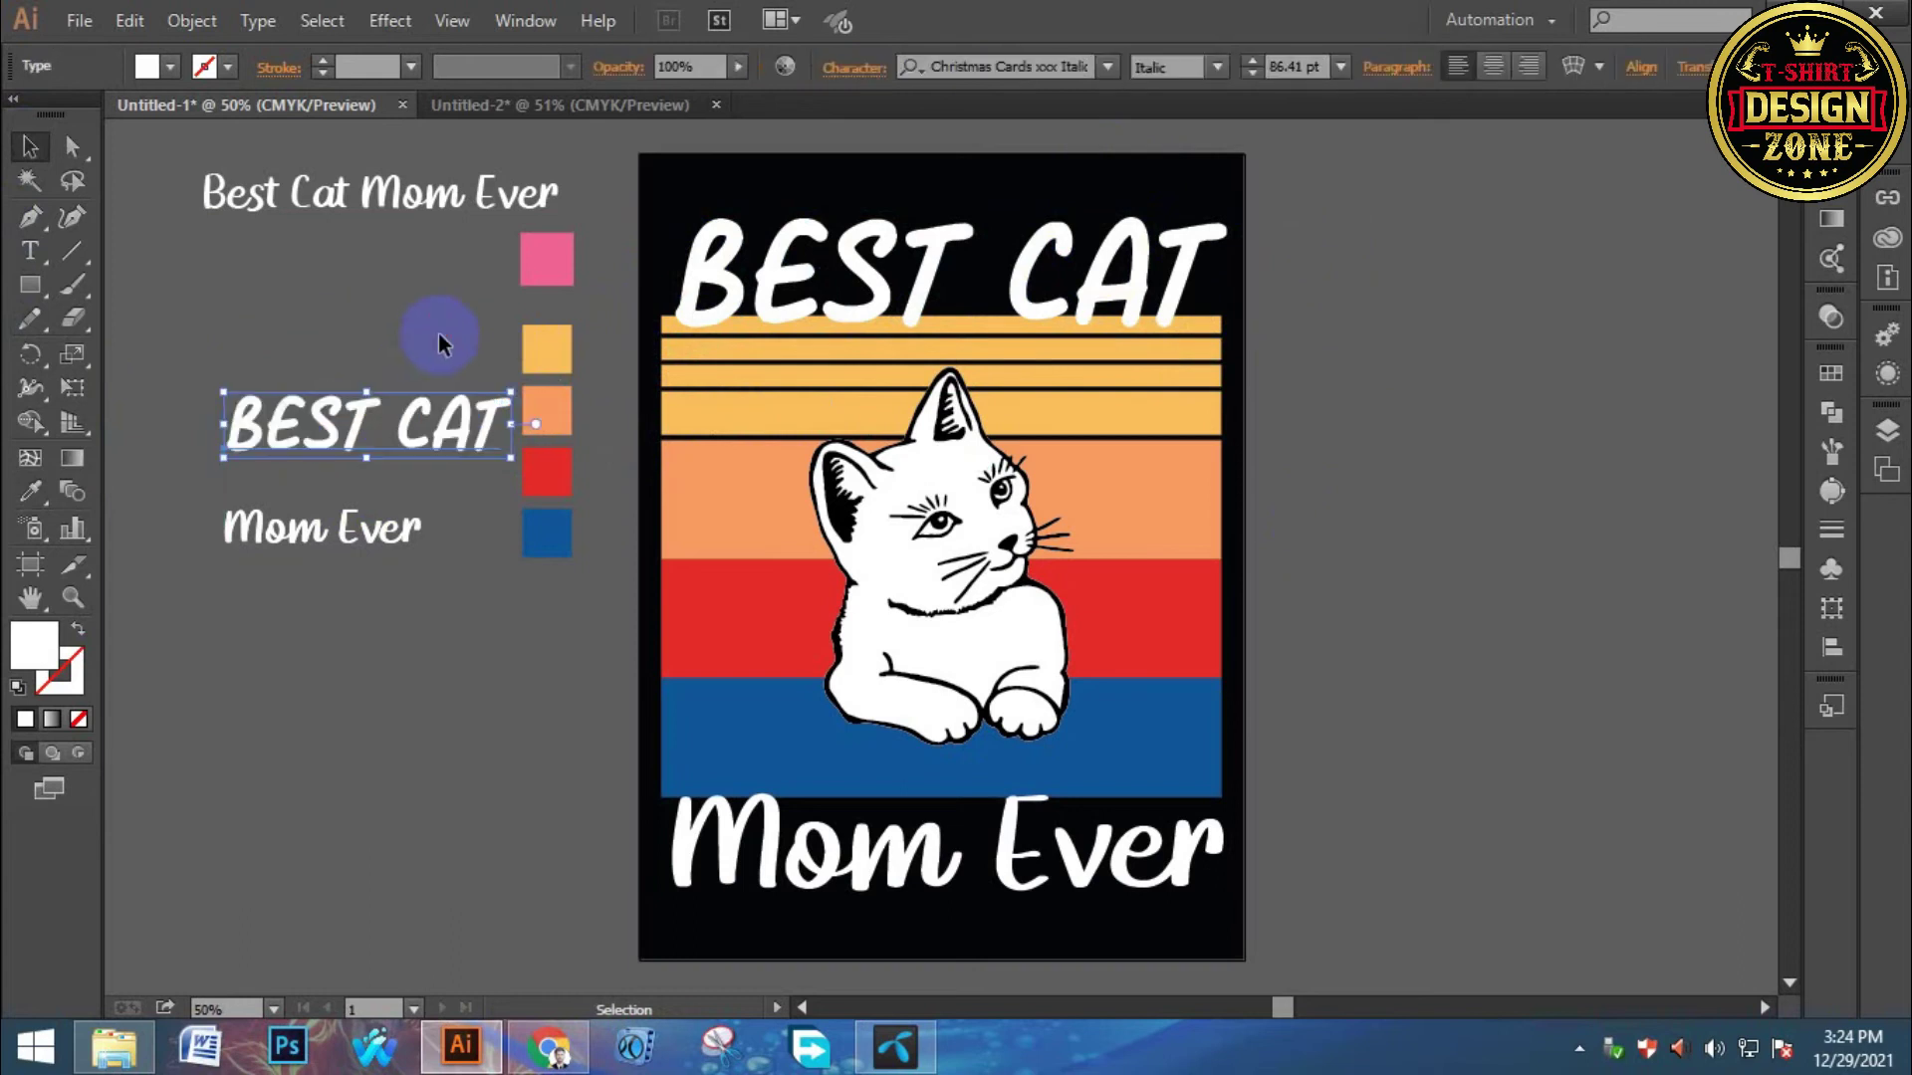
click(438, 333)
Change the font of the large "Best Cat" line above the strips to Cooper Black.
click(858, 306)
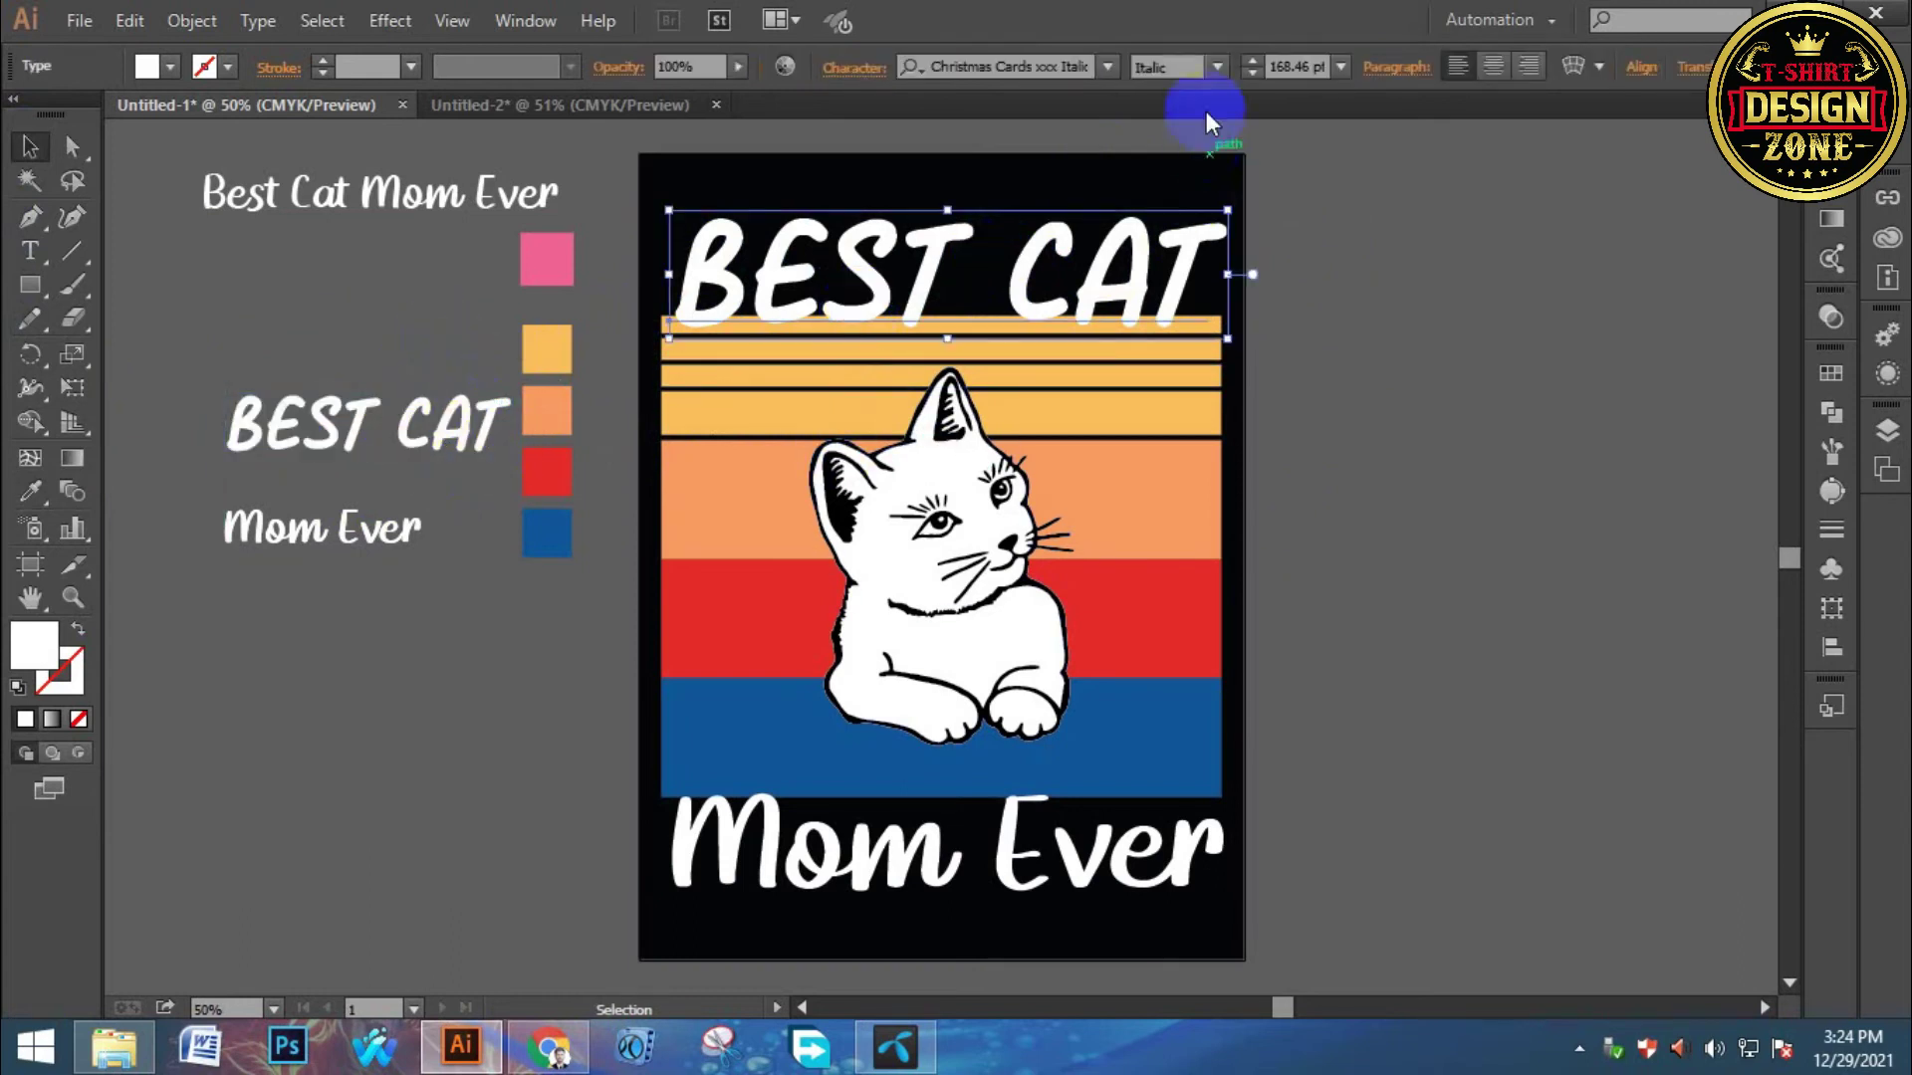
key(Down)
key(Down)
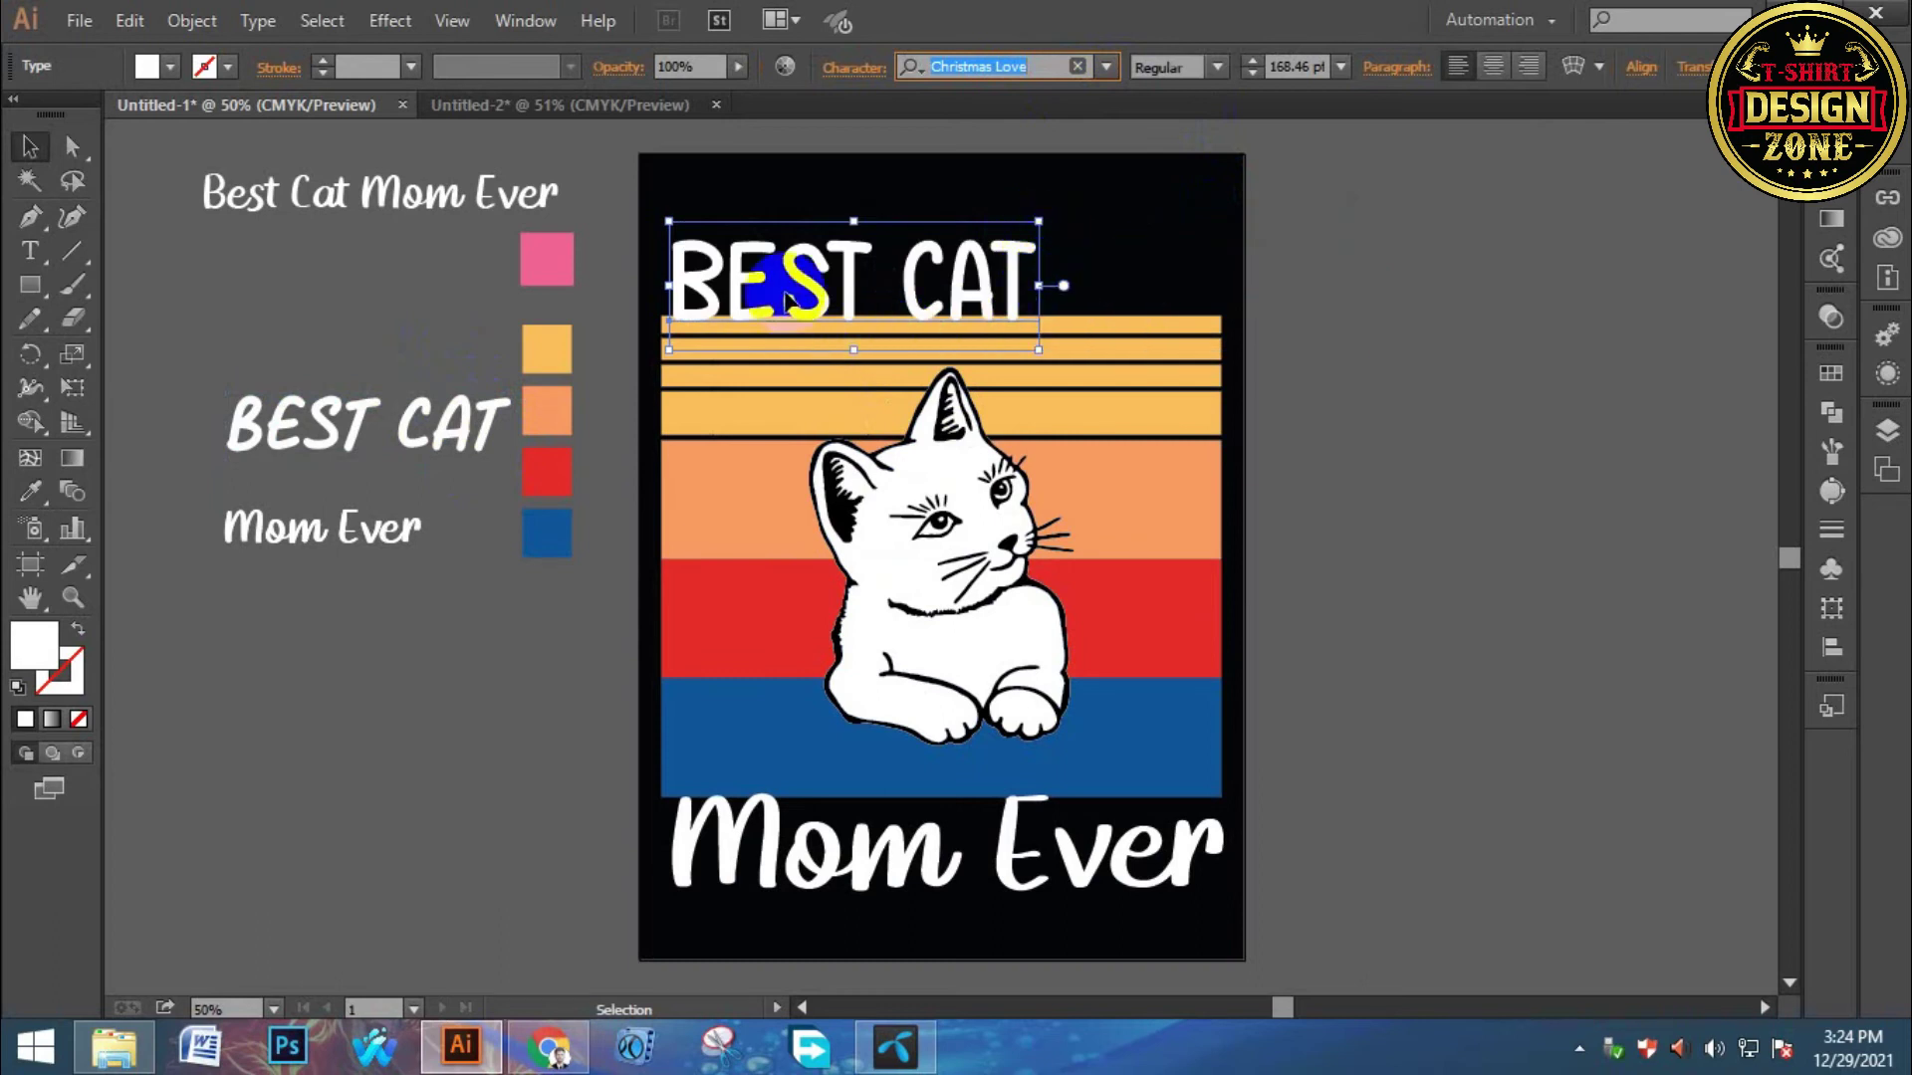
key(Down)
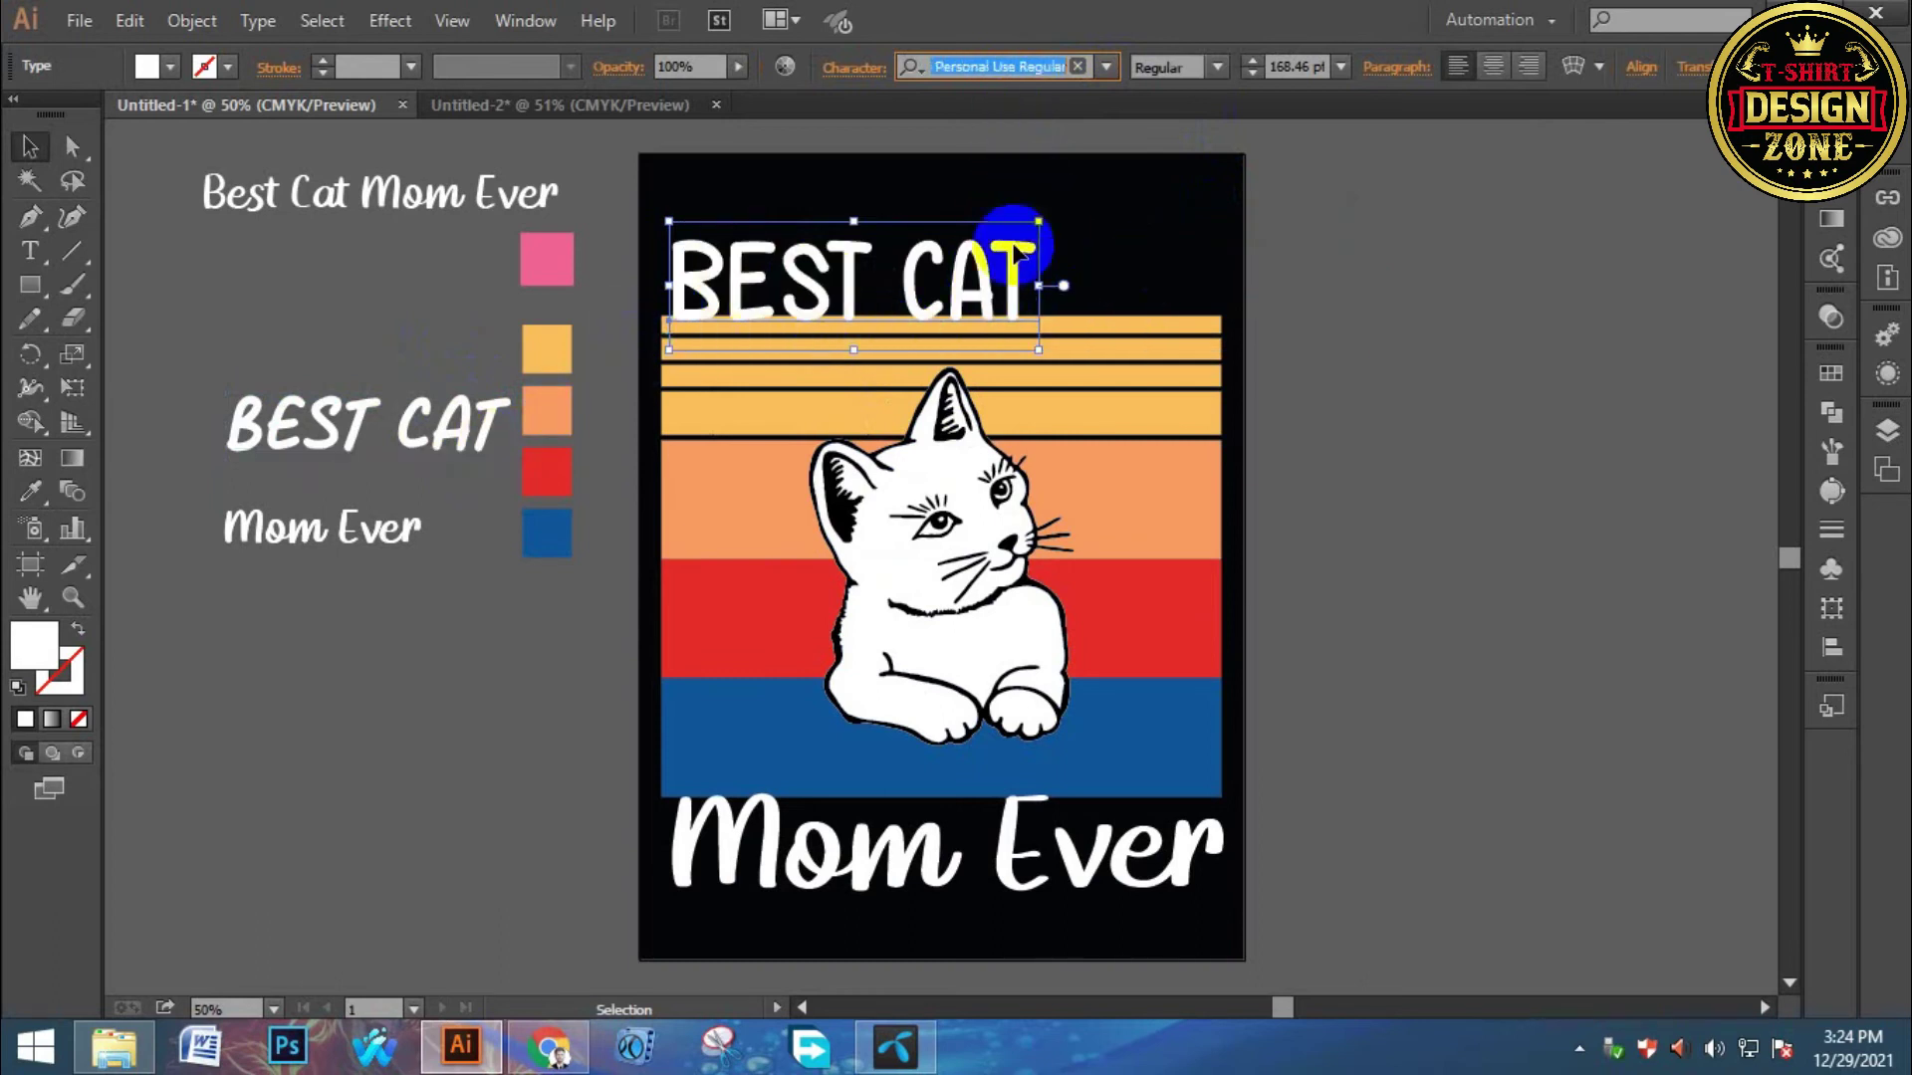
key(Down)
key(Down)
key(Down)
key(Down)
key(Down)
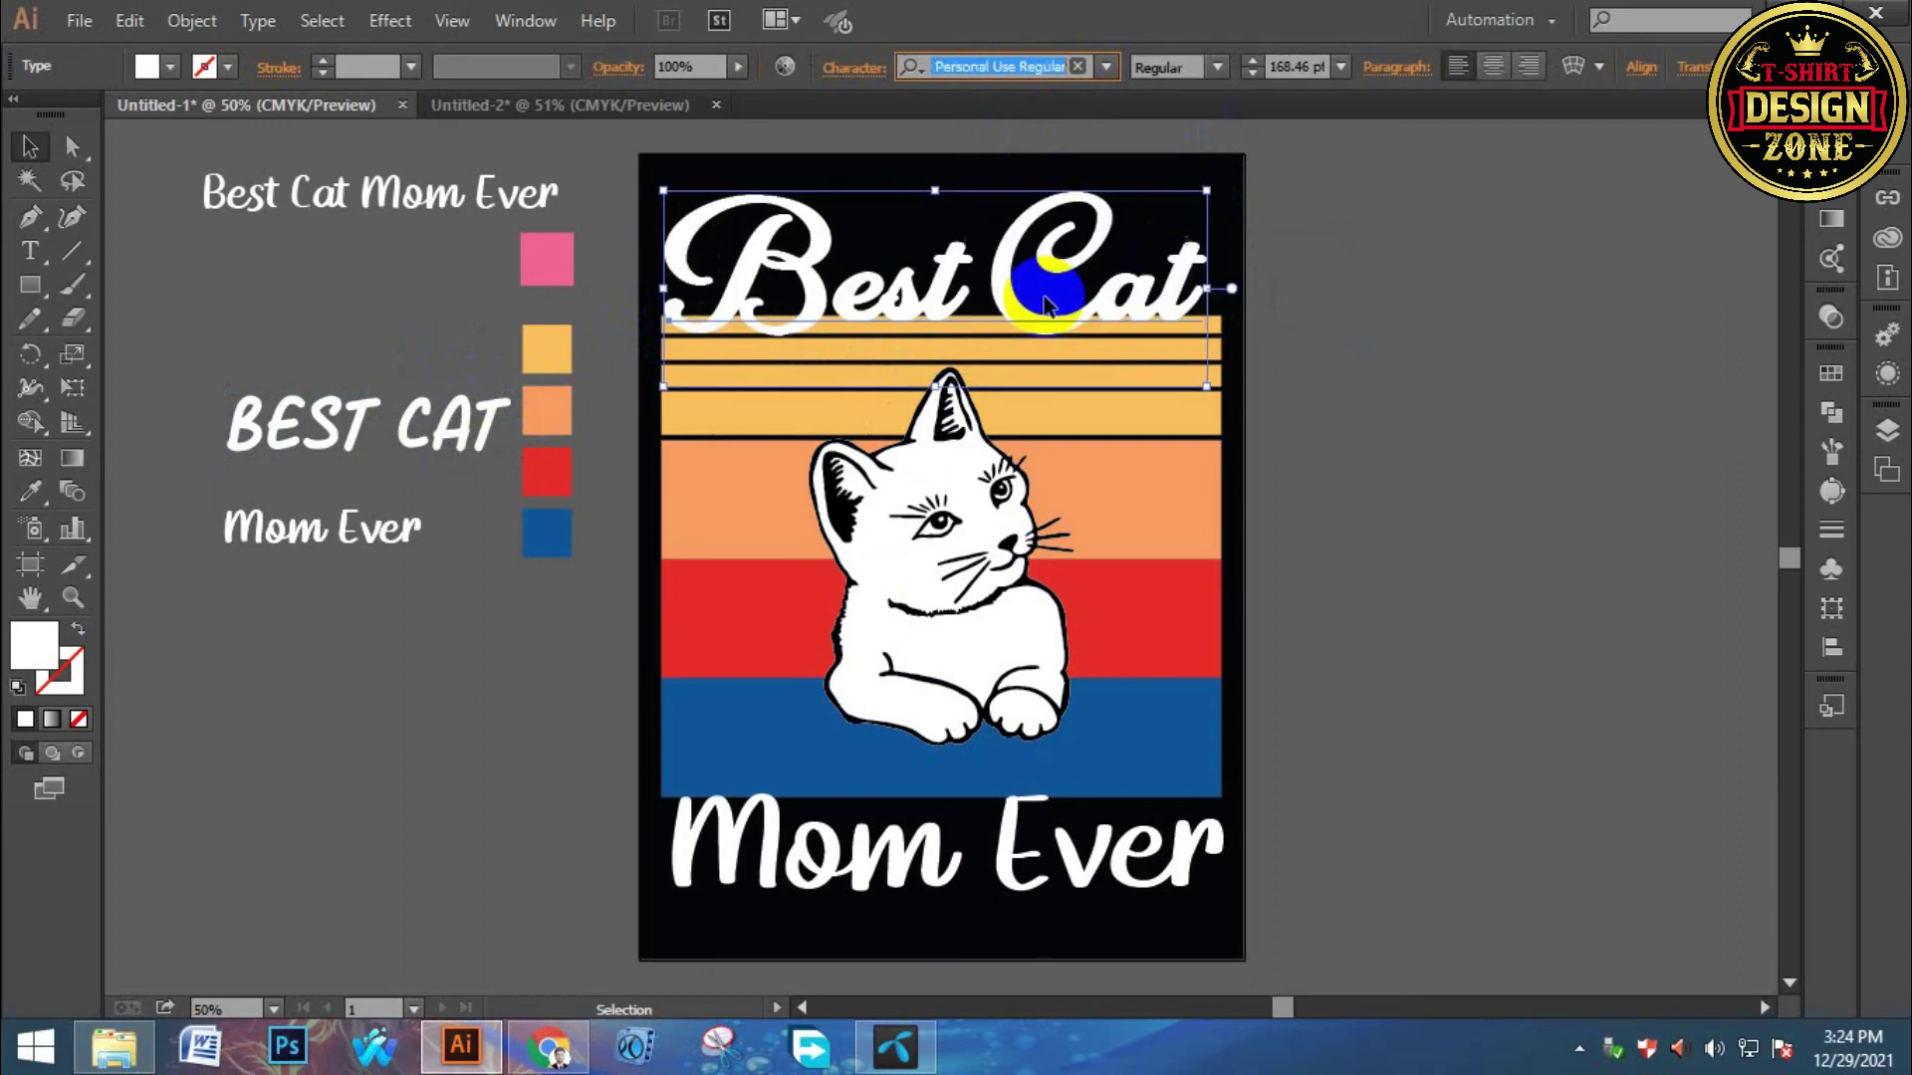
key(Down)
key(Down)
key(Down)
key(Down)
key(Down)
key(Down)
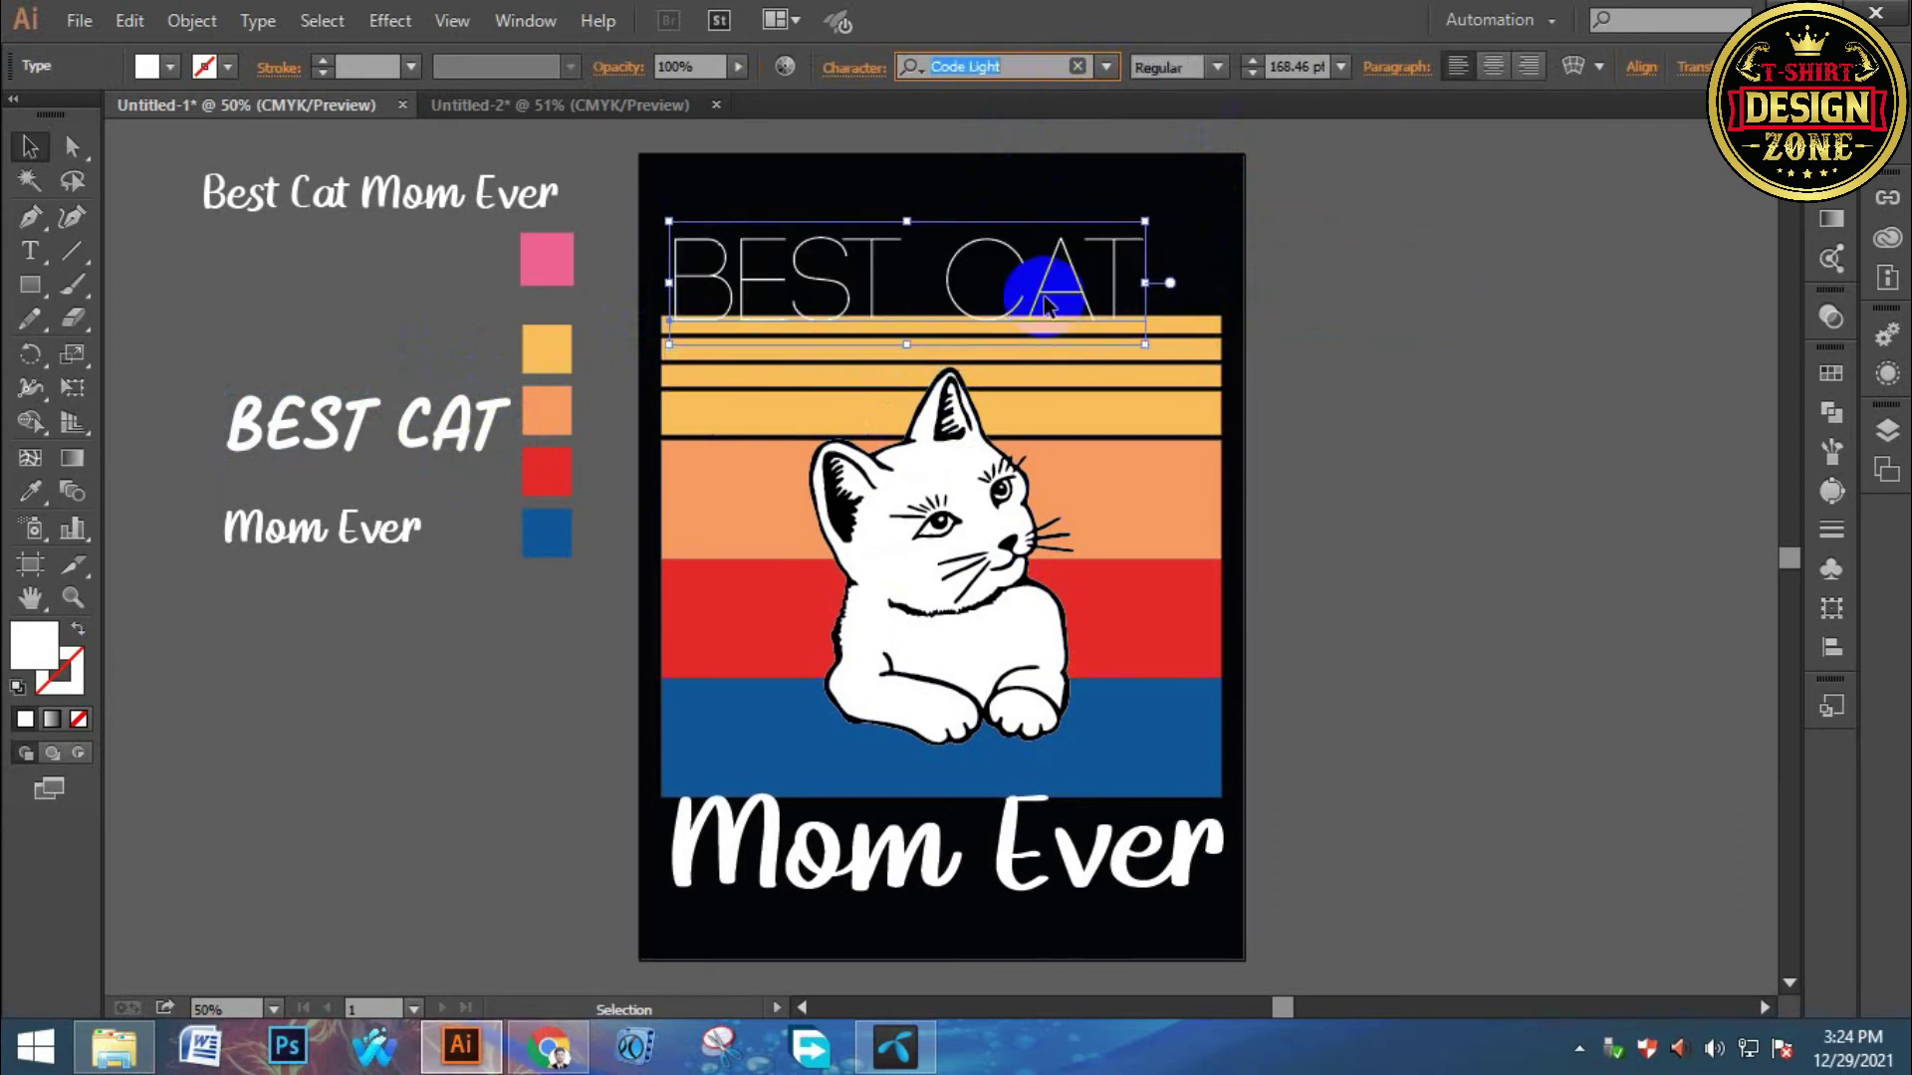
key(Down)
key(Down)
key(Down)
key(Down)
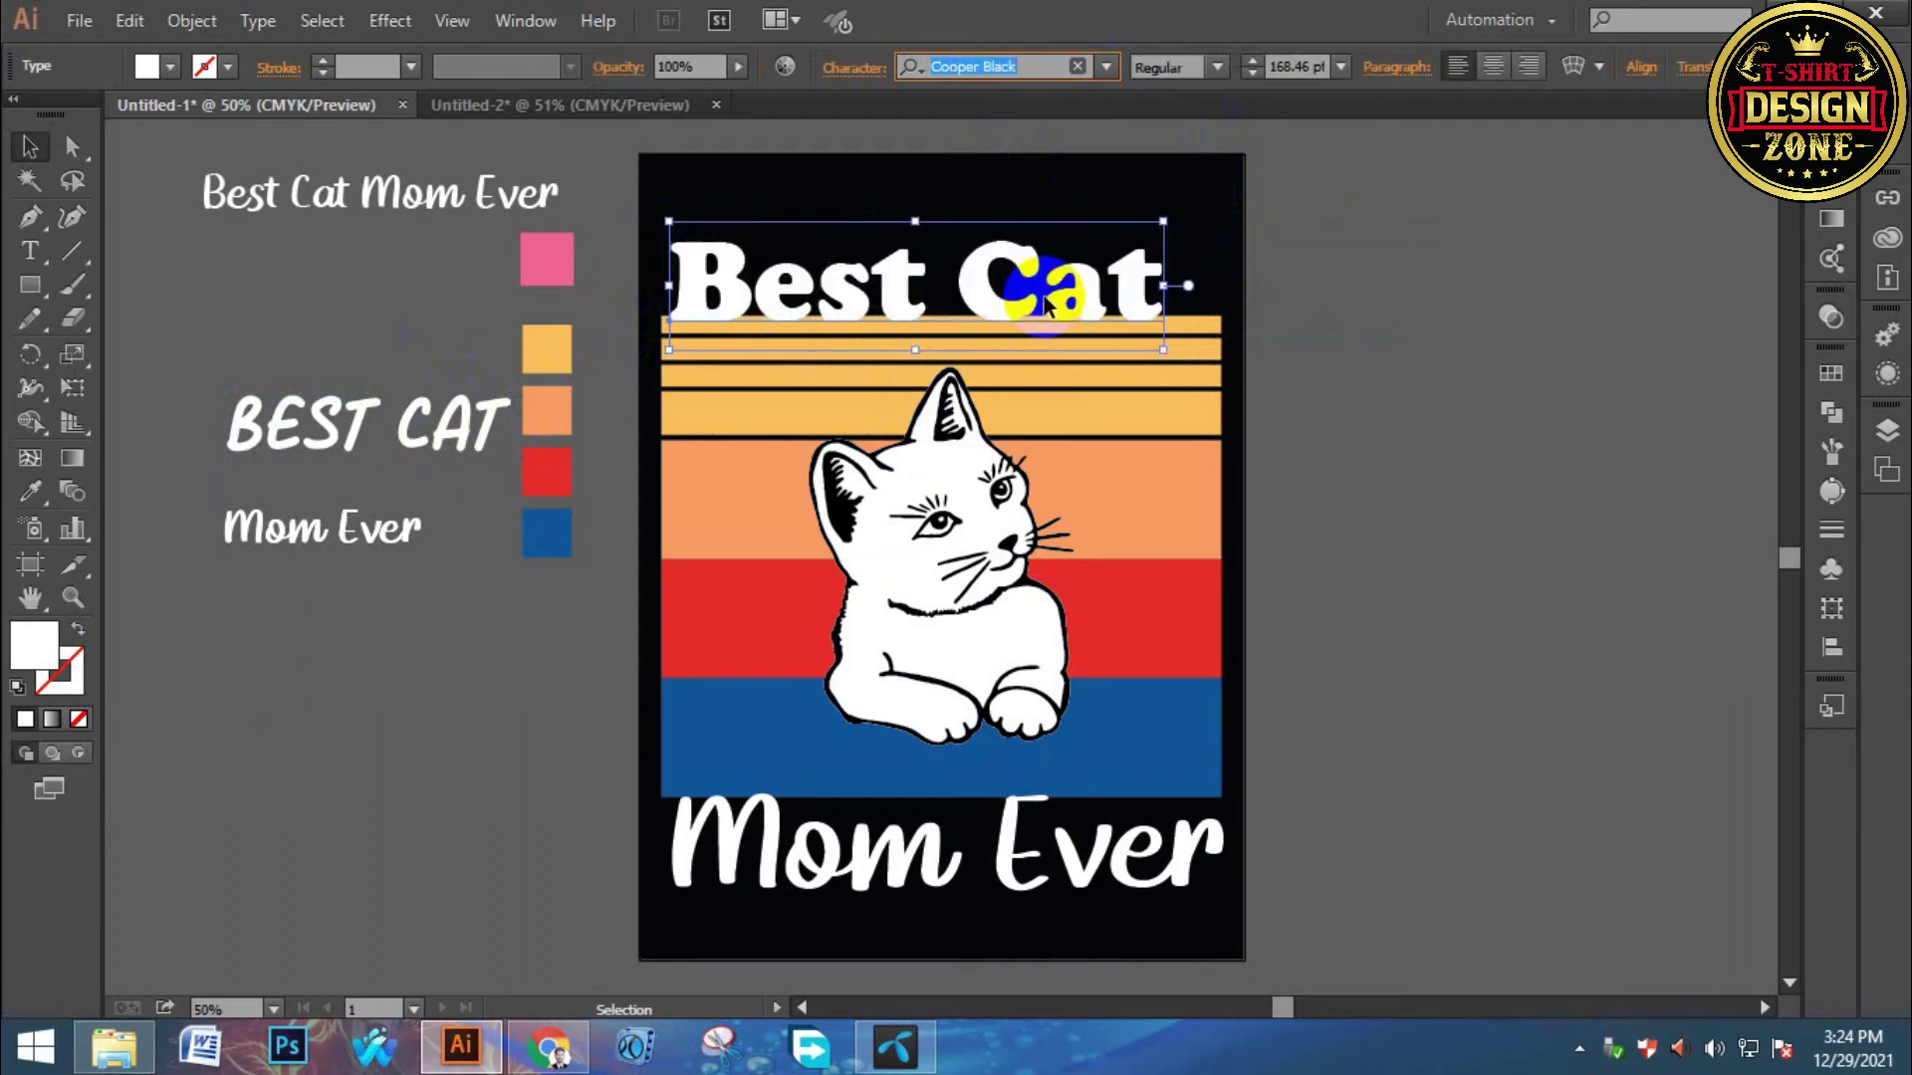
click(1421, 810)
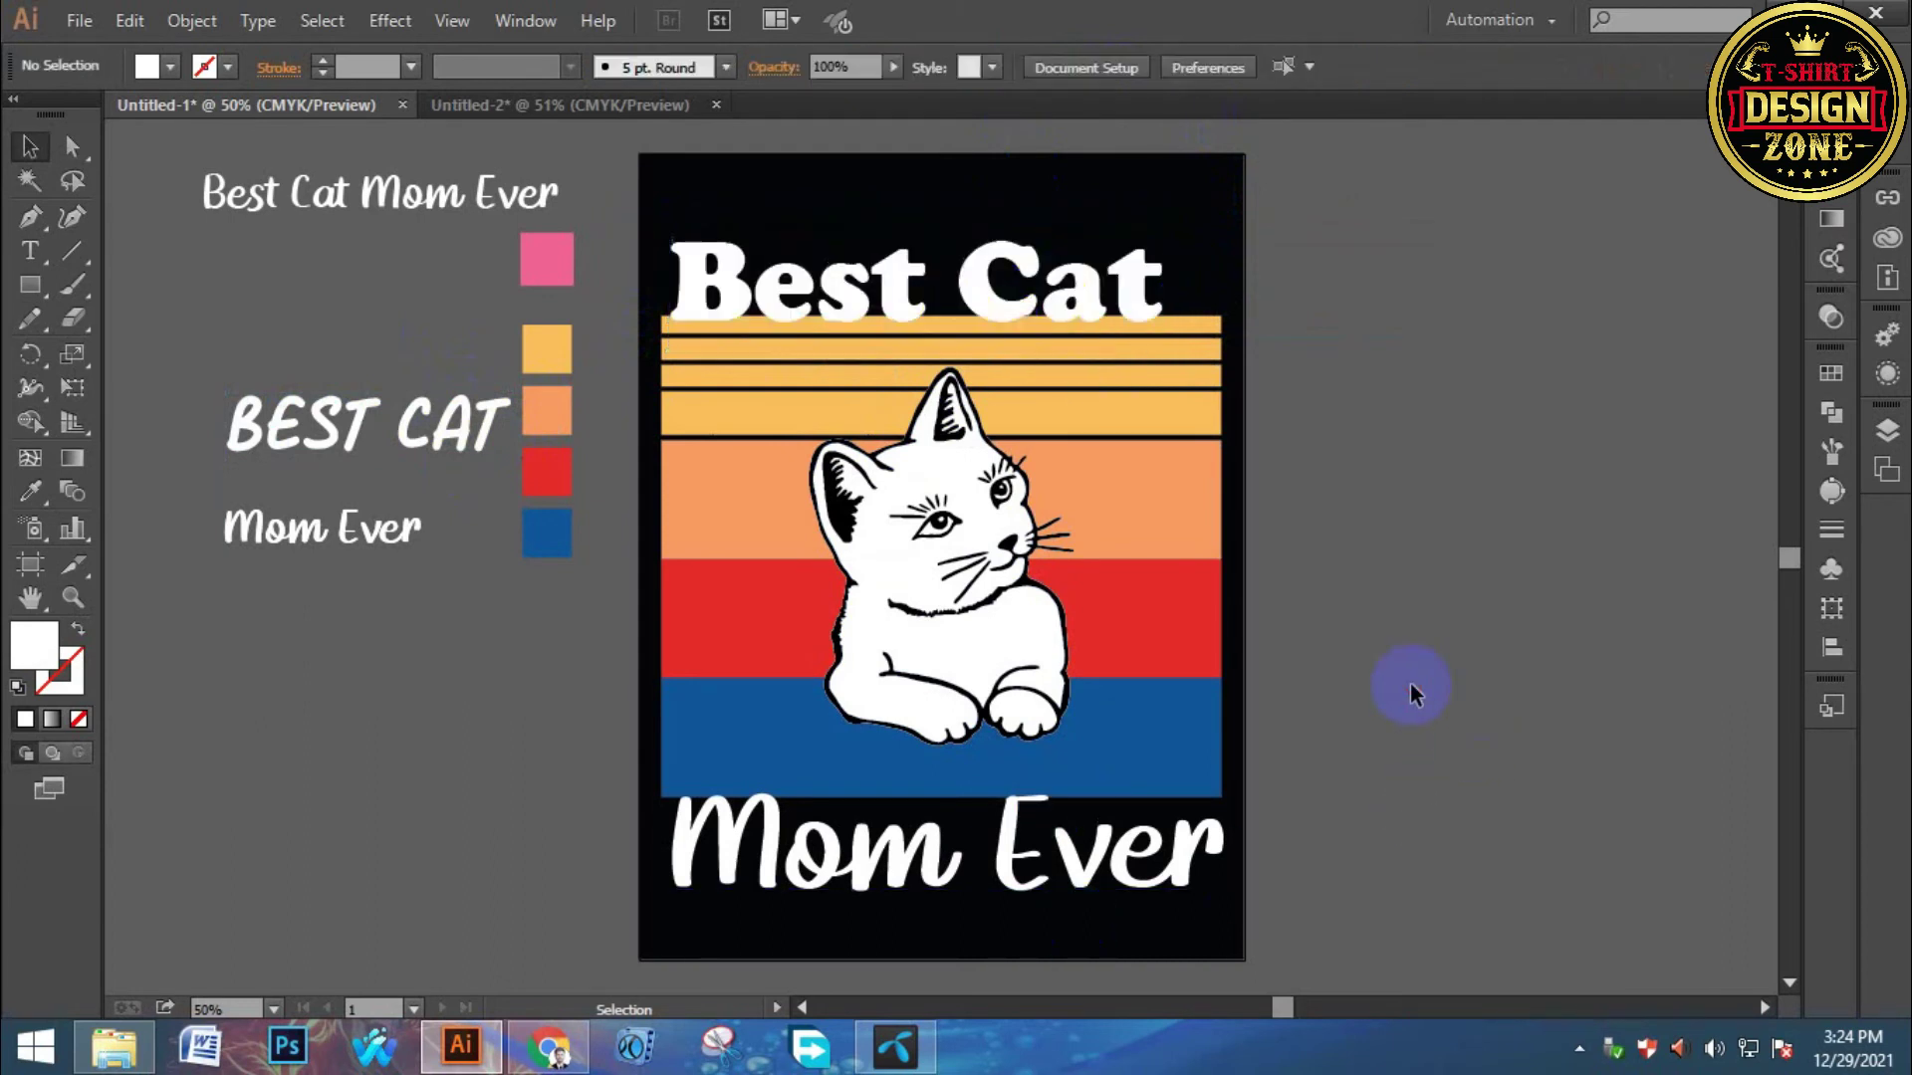
Match the font of the large "Mom Ever" line to the large "Best Cat" line with the Eyedropper.
click(847, 854)
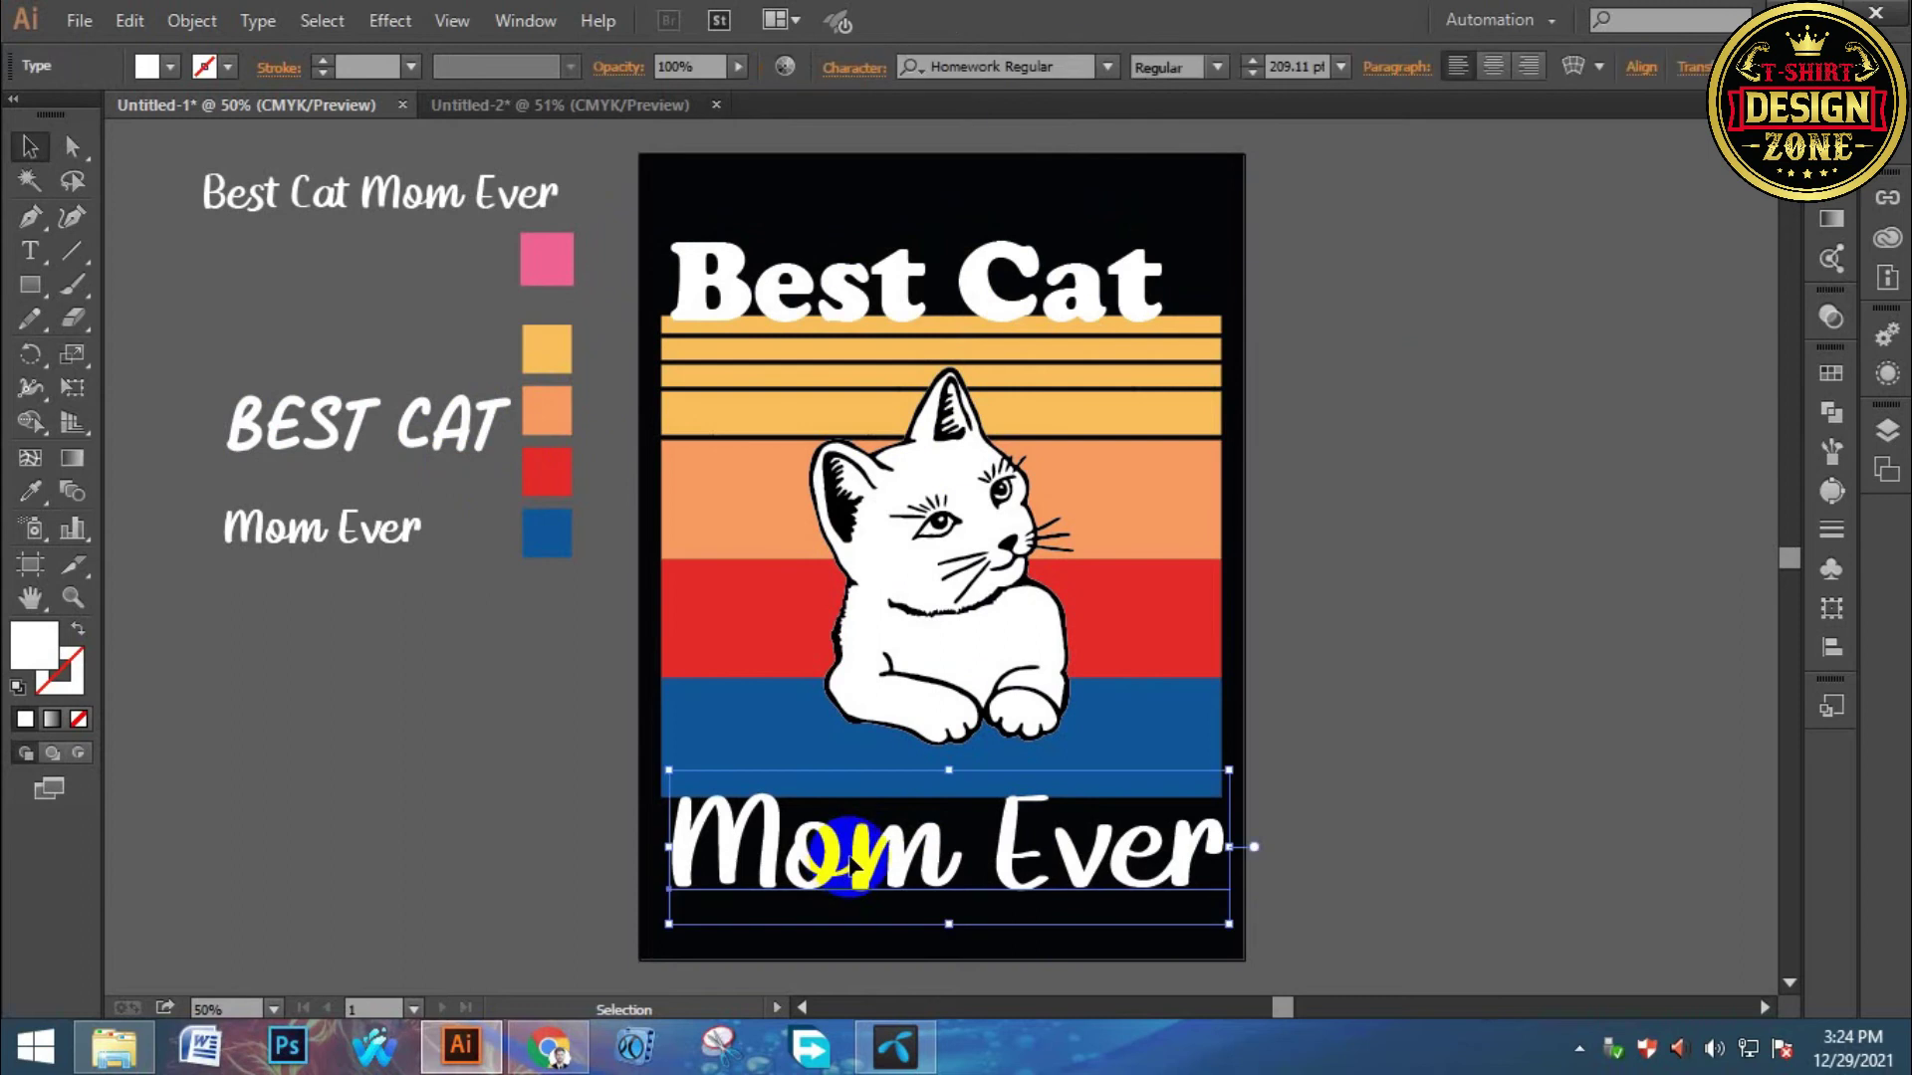
key(i)
click(765, 284)
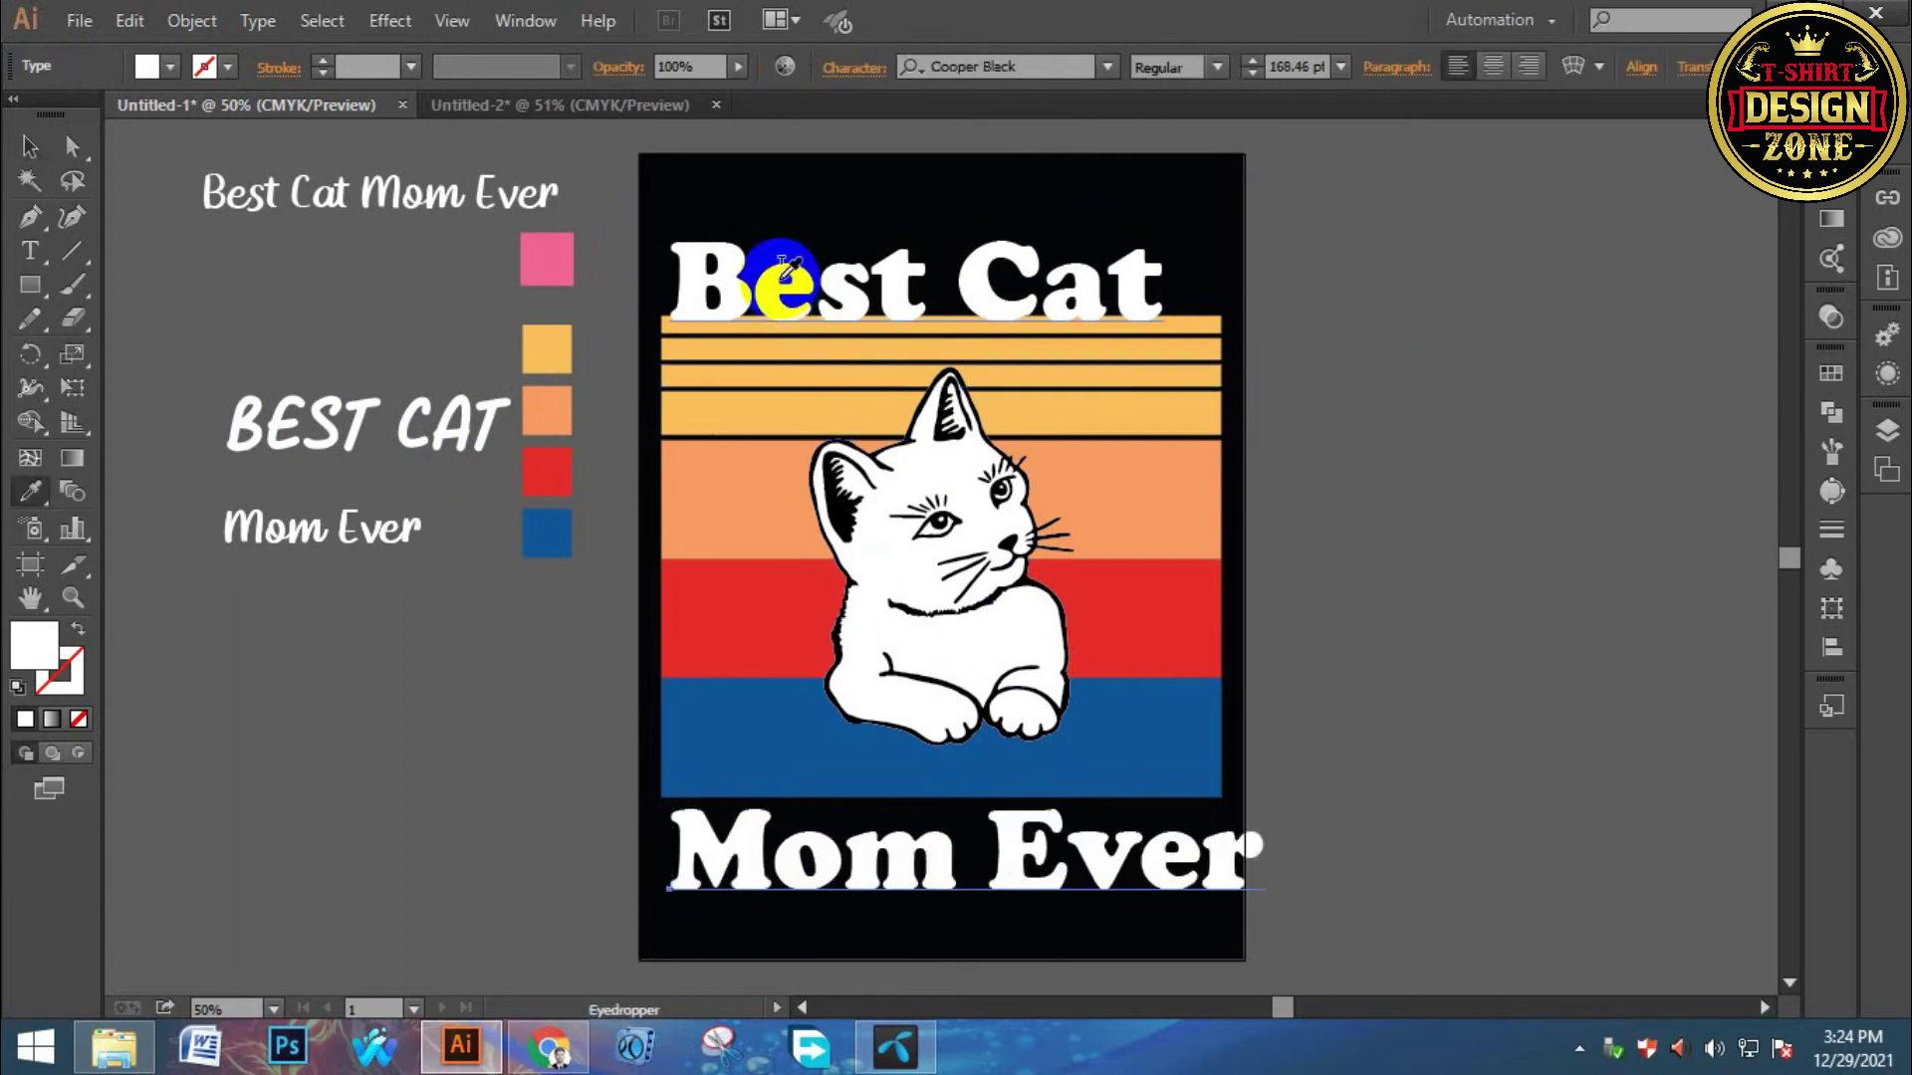
click(48, 149)
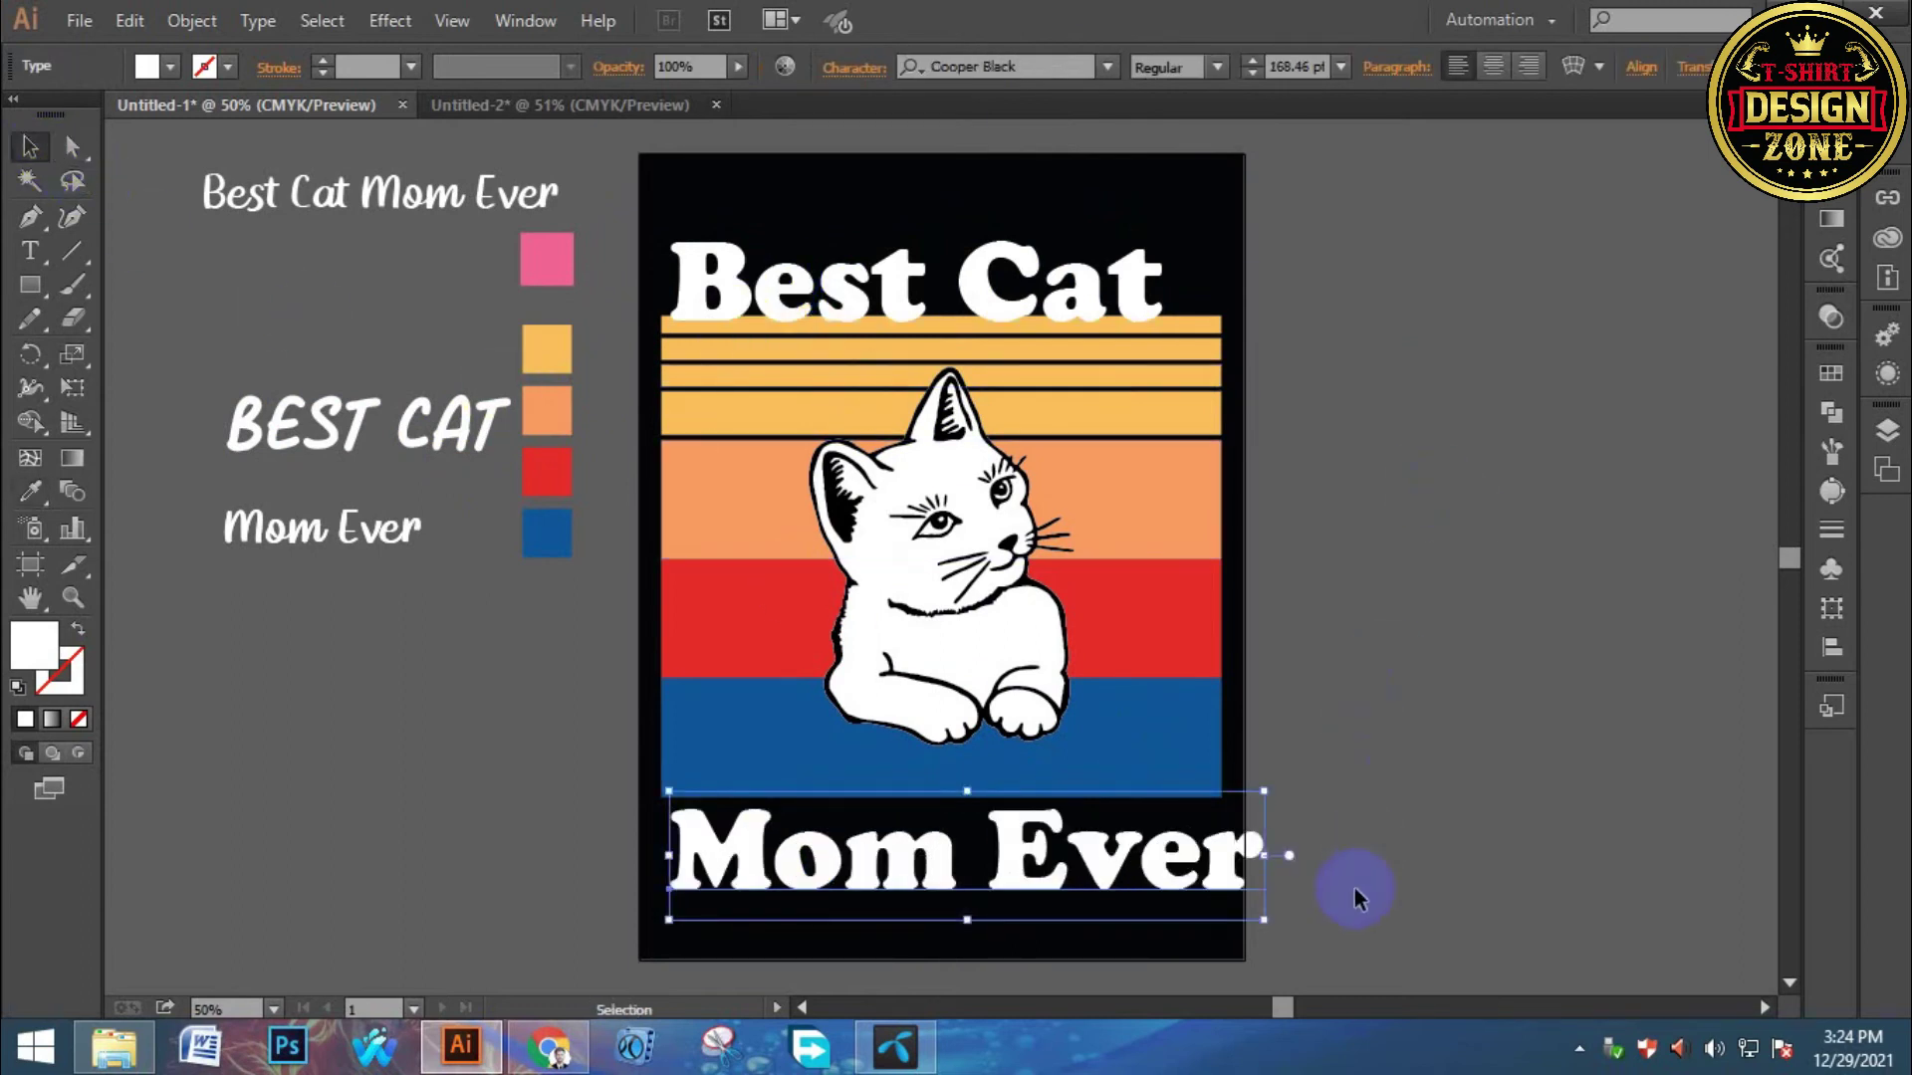
Scale the large "Mom Ever" line down to about 150 pt and position it just below the blue strip.
mouse_move(1263, 920)
mouse_down()
mouse_move(1238, 909)
mouse_move(1251, 883)
mouse_up()
click(1046, 878)
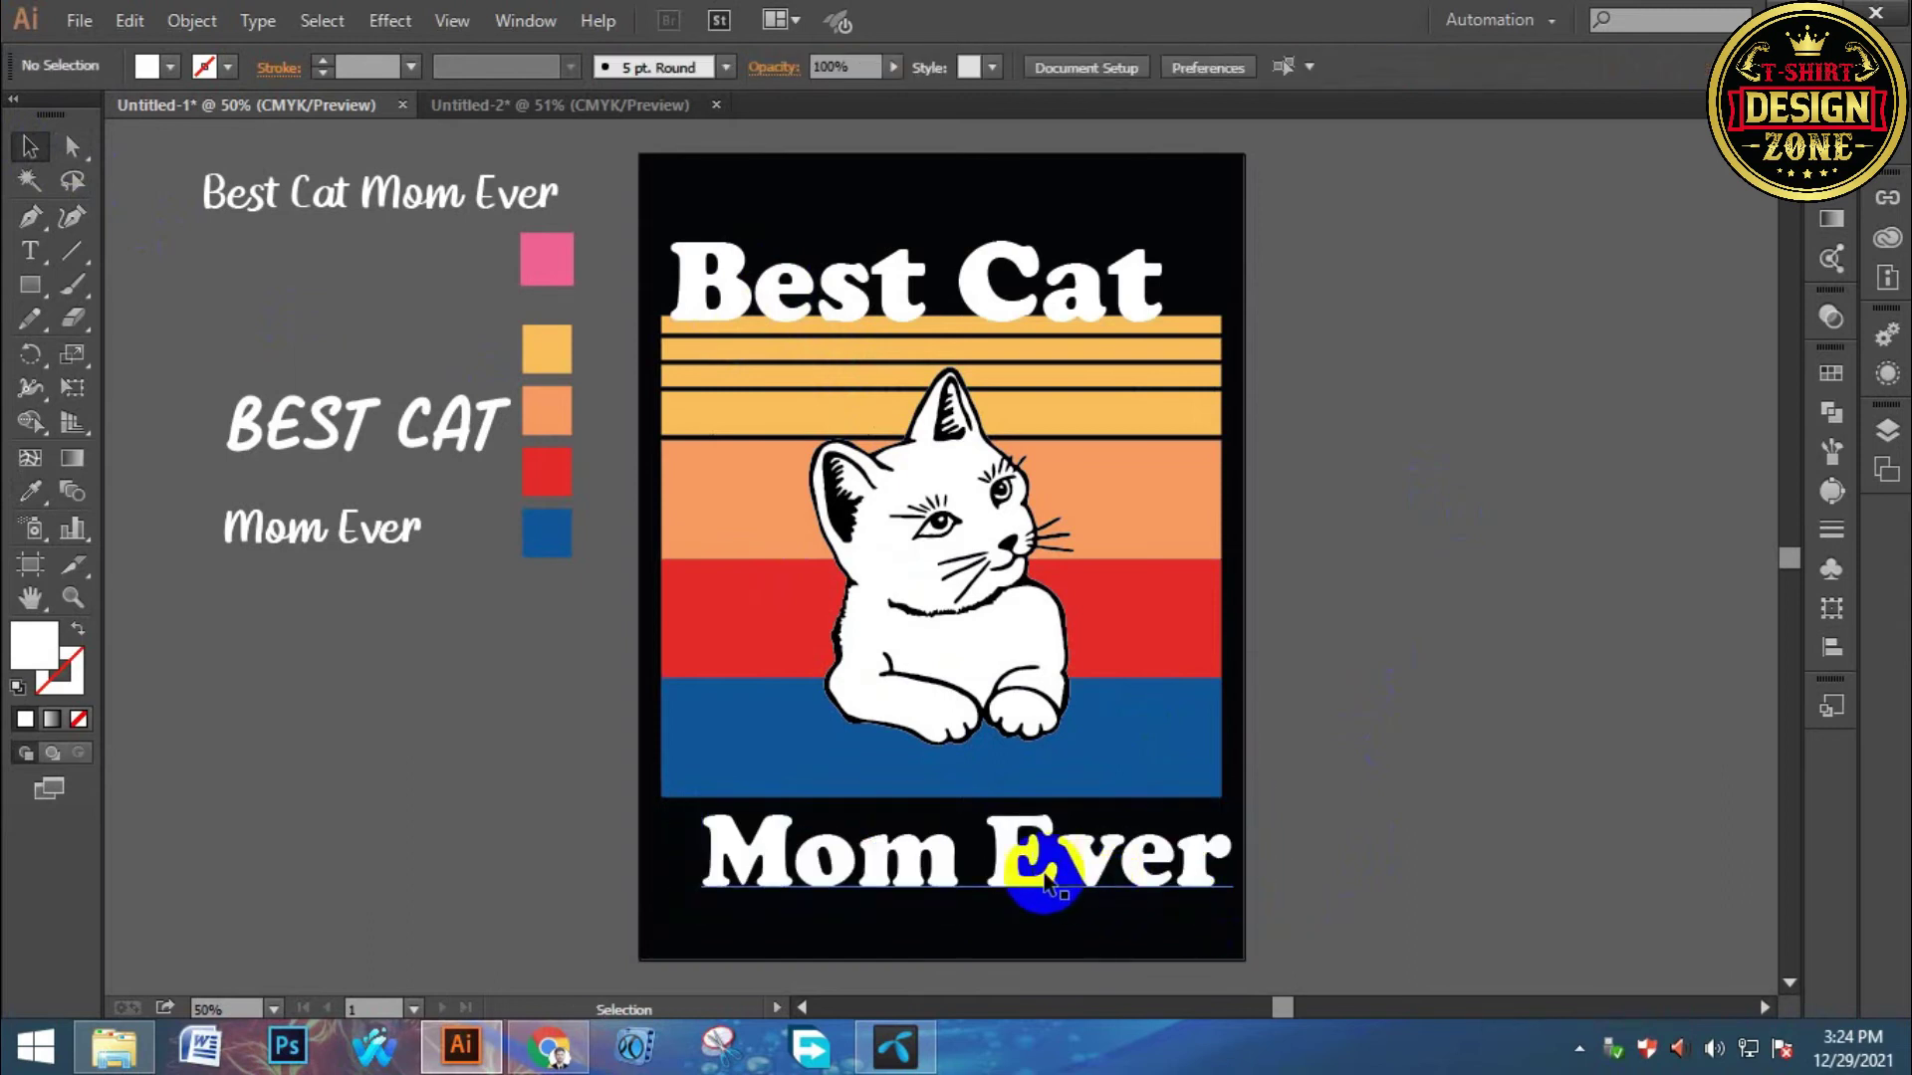
drag(1026, 866, 1018, 858)
click(1324, 732)
Shift the large "Best Cat" line slightly toward the centre and change its font to GoodBoom.
click(1036, 284)
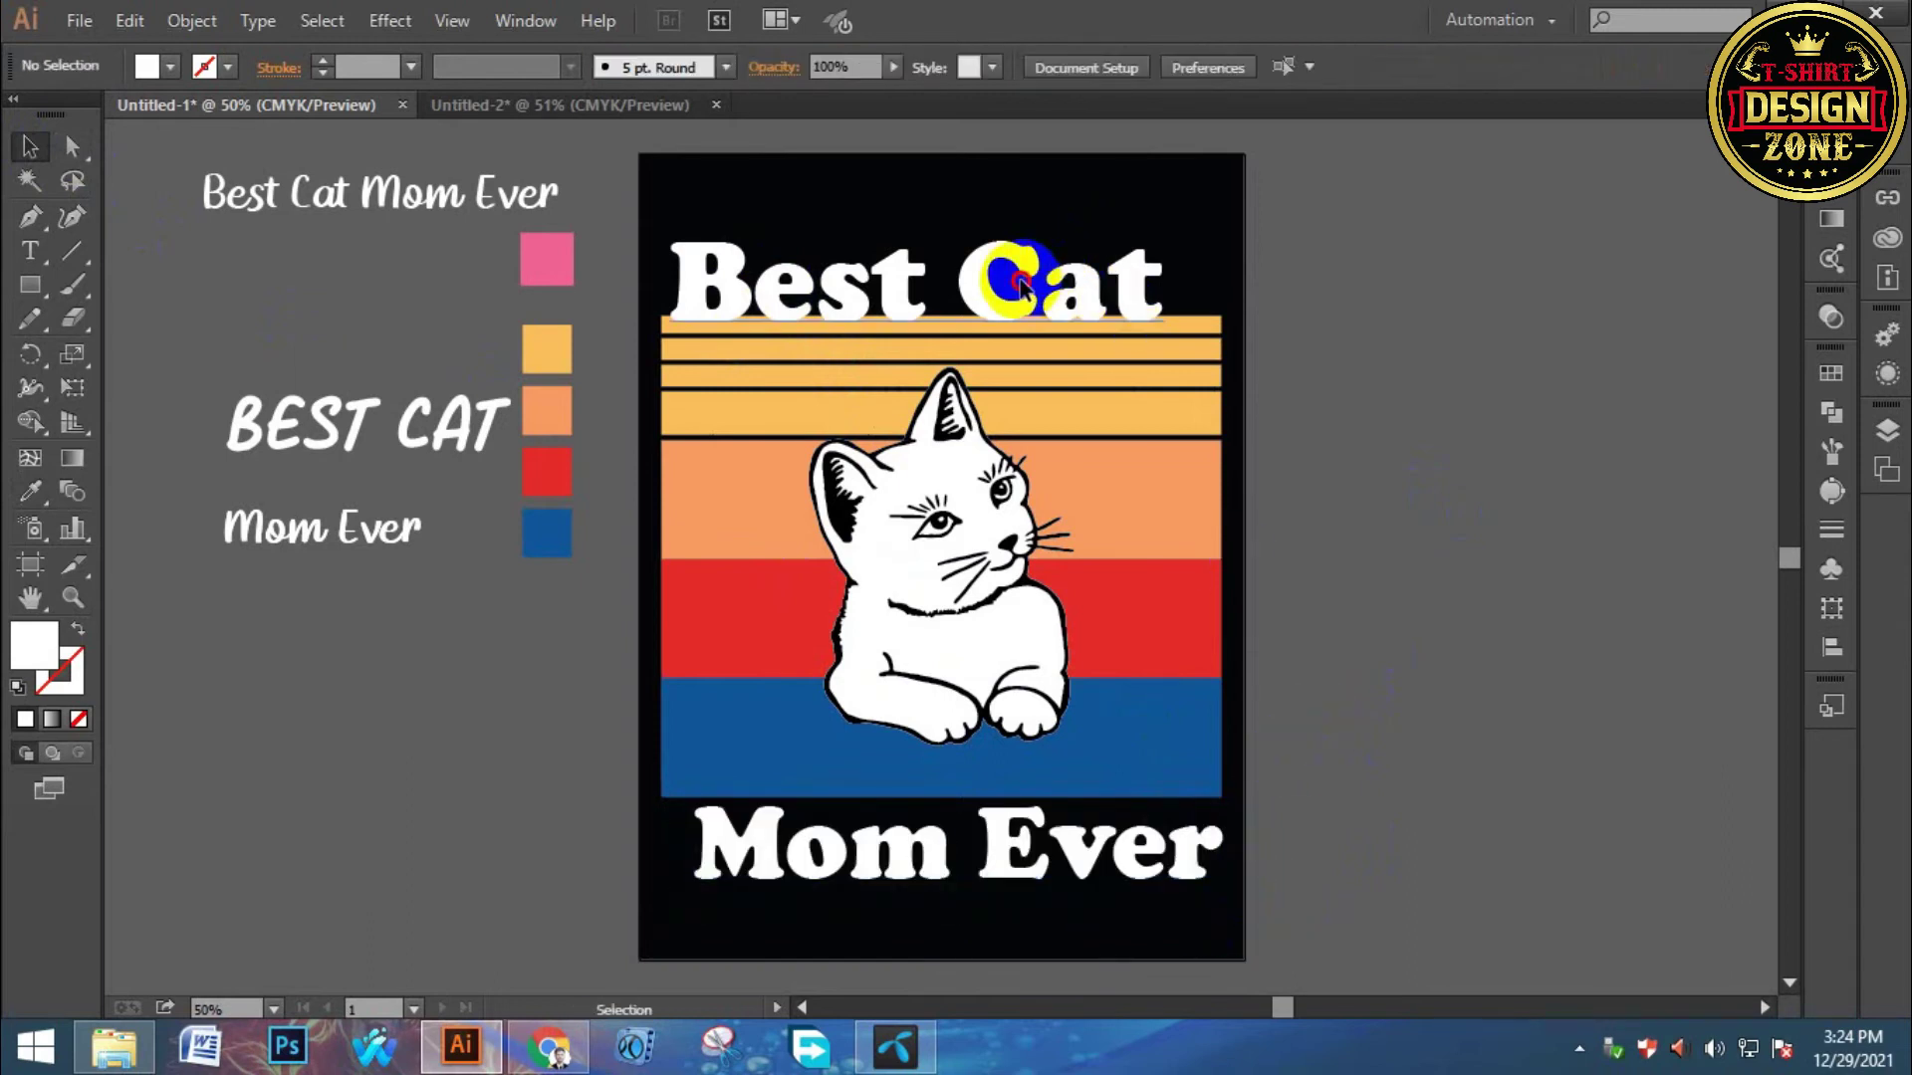
drag(1035, 284, 1067, 280)
click(1039, 68)
text(Corsiva)
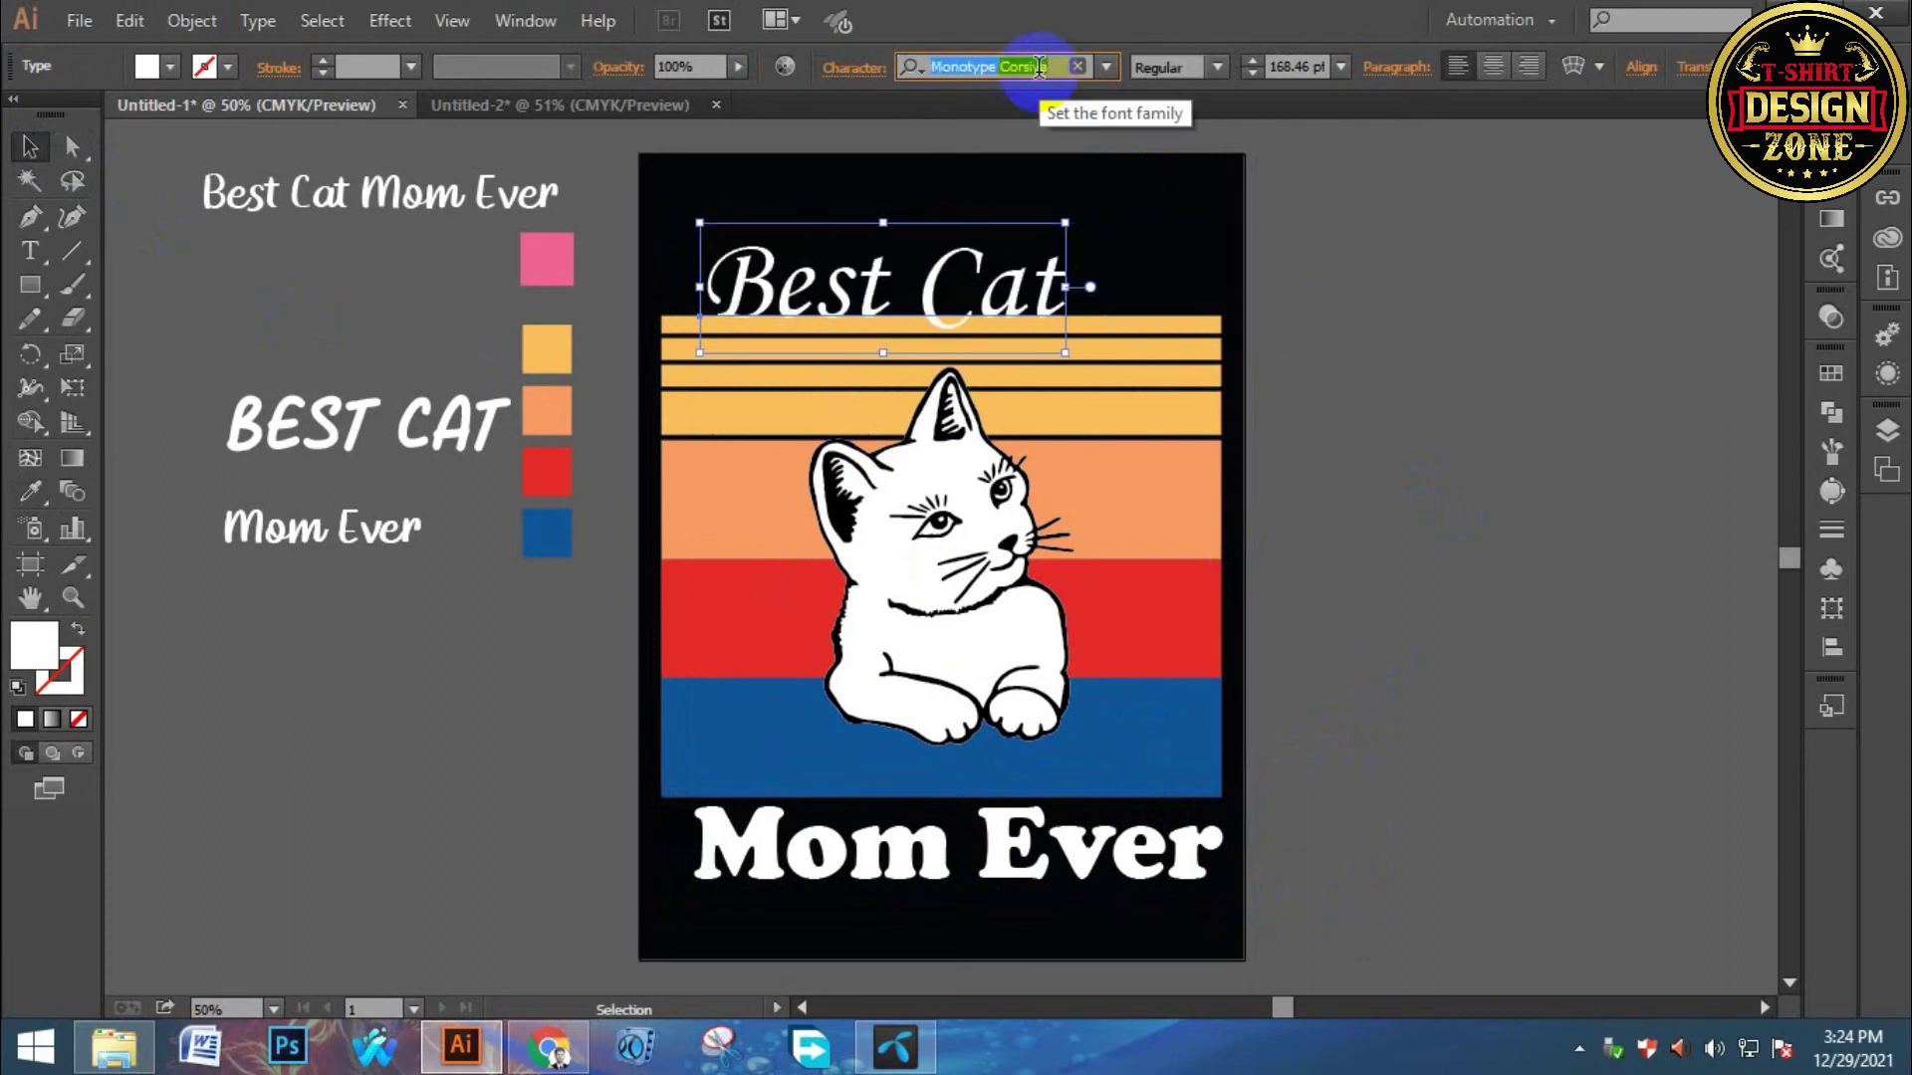
key(Up)
key(Up)
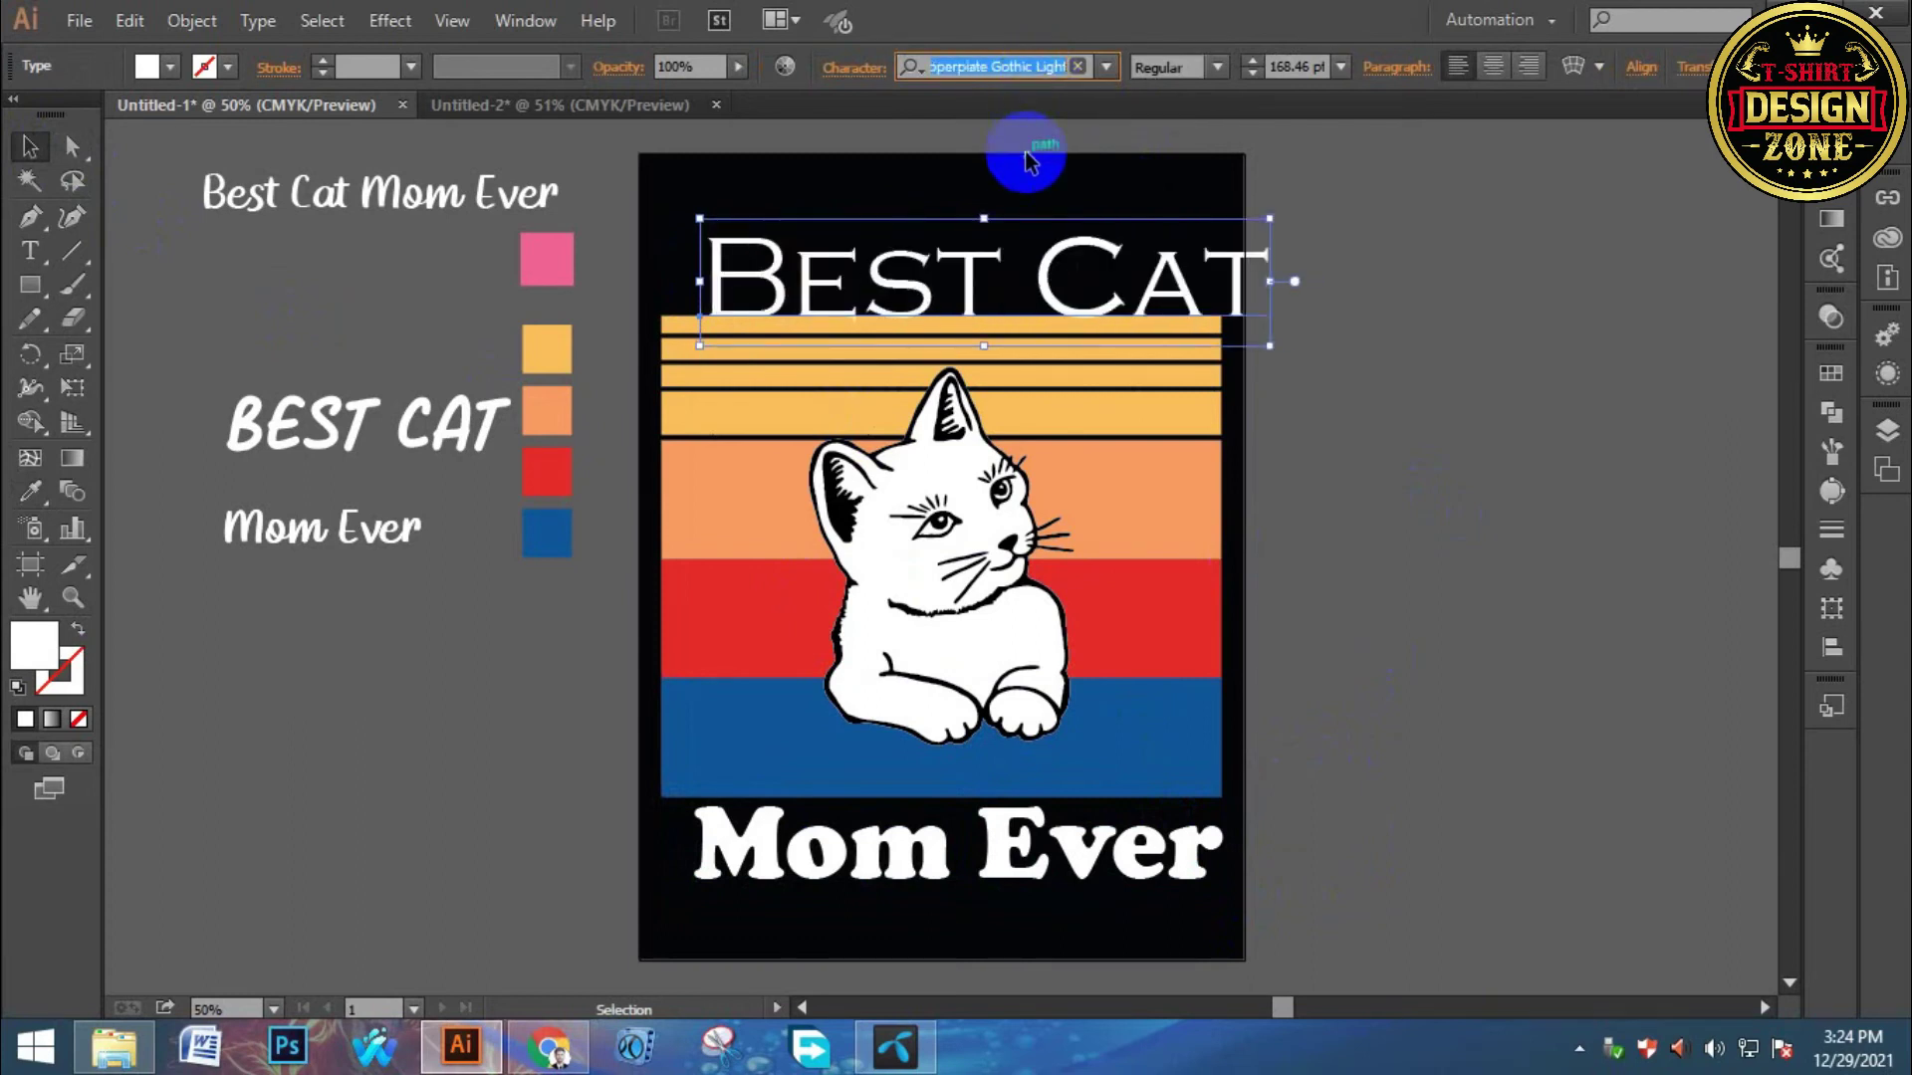
key(Down)
key(Down)
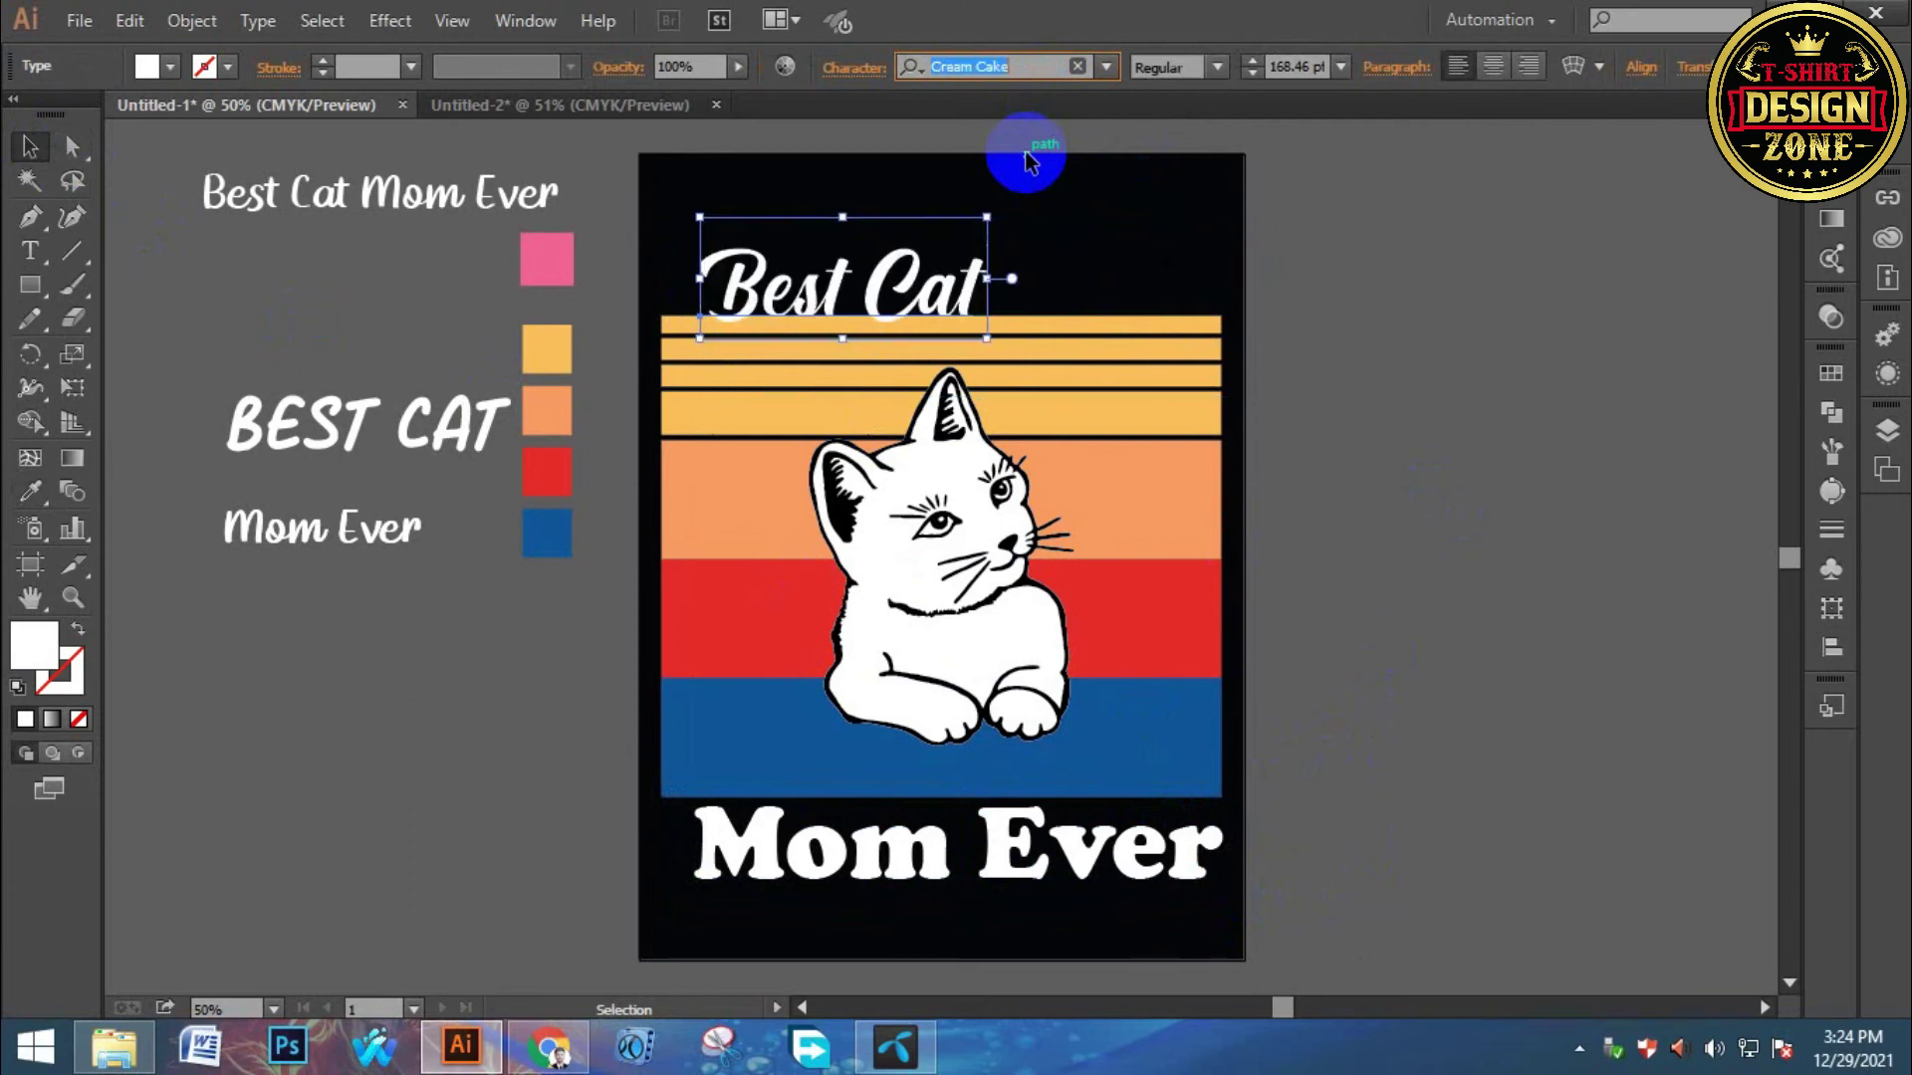
key(Down)
key(Down)
key(Down)
key(Down)
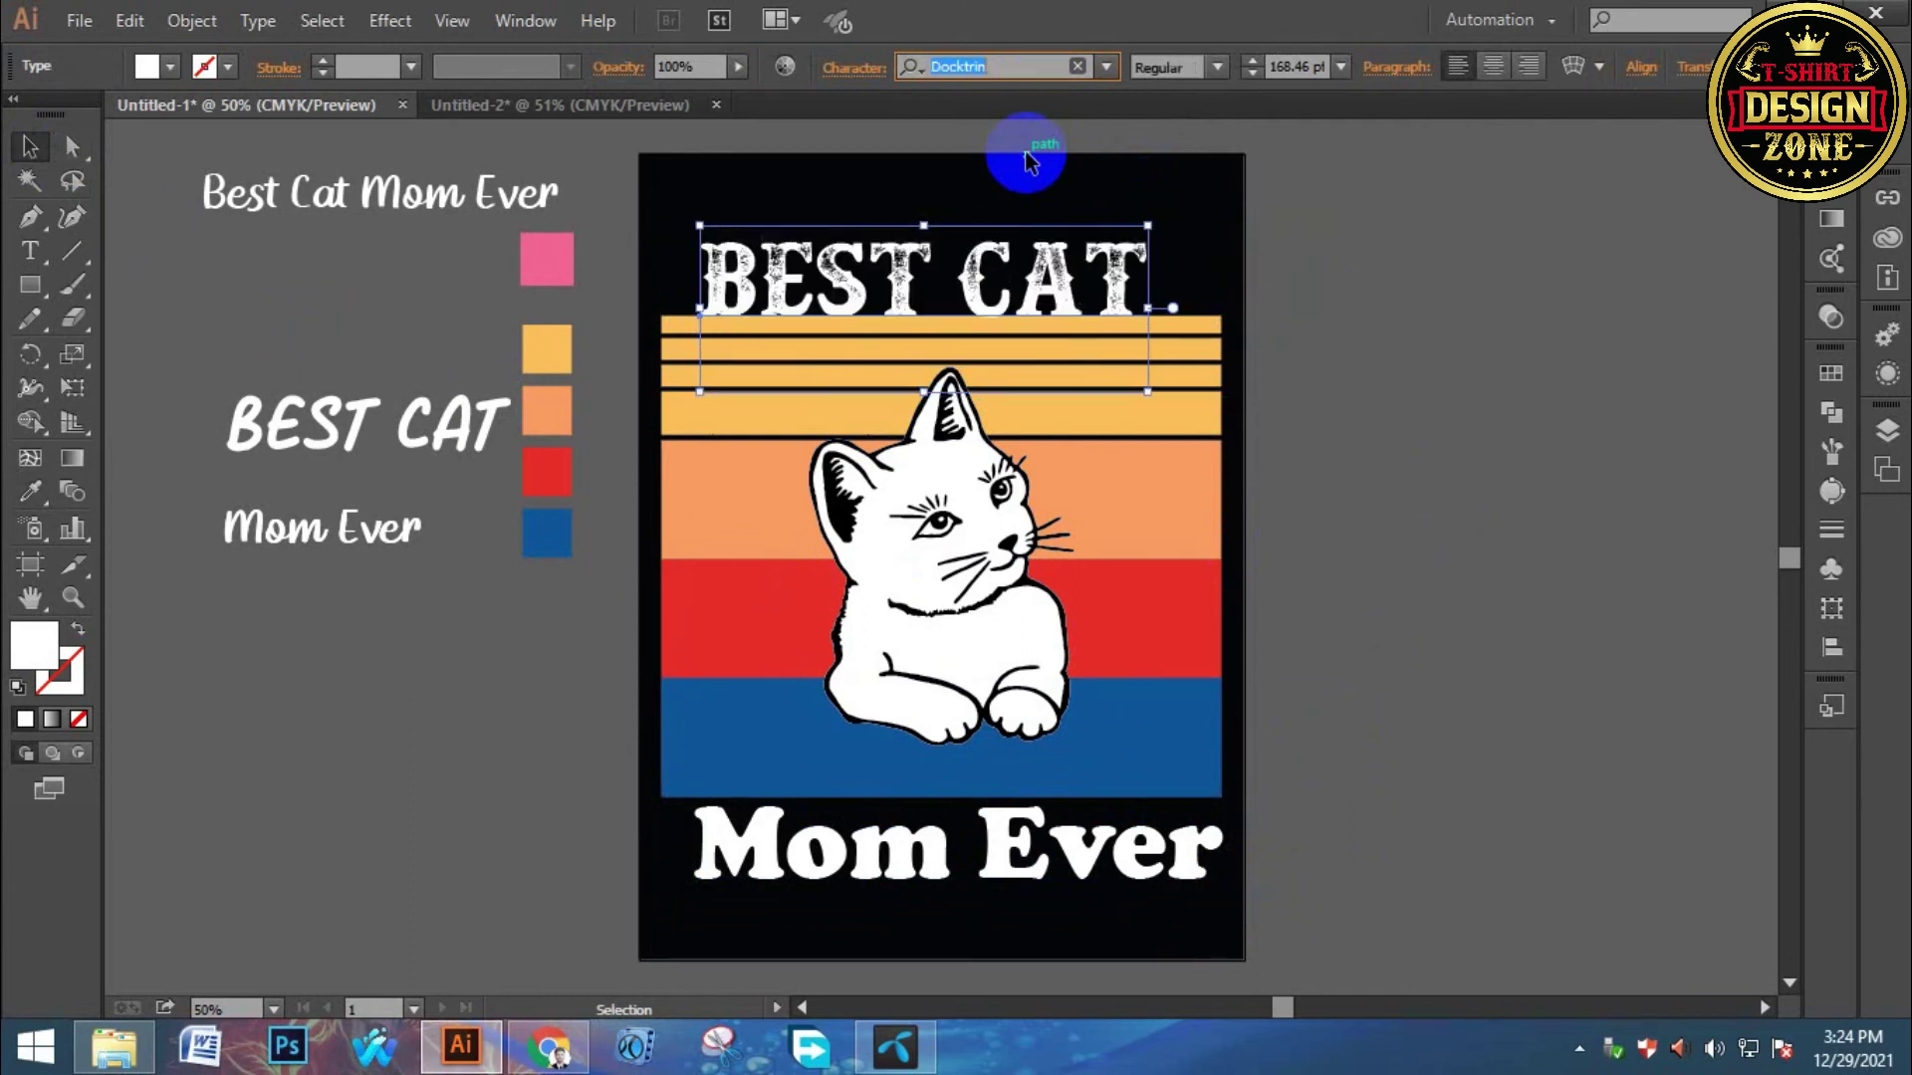
key(Down)
key(Down)
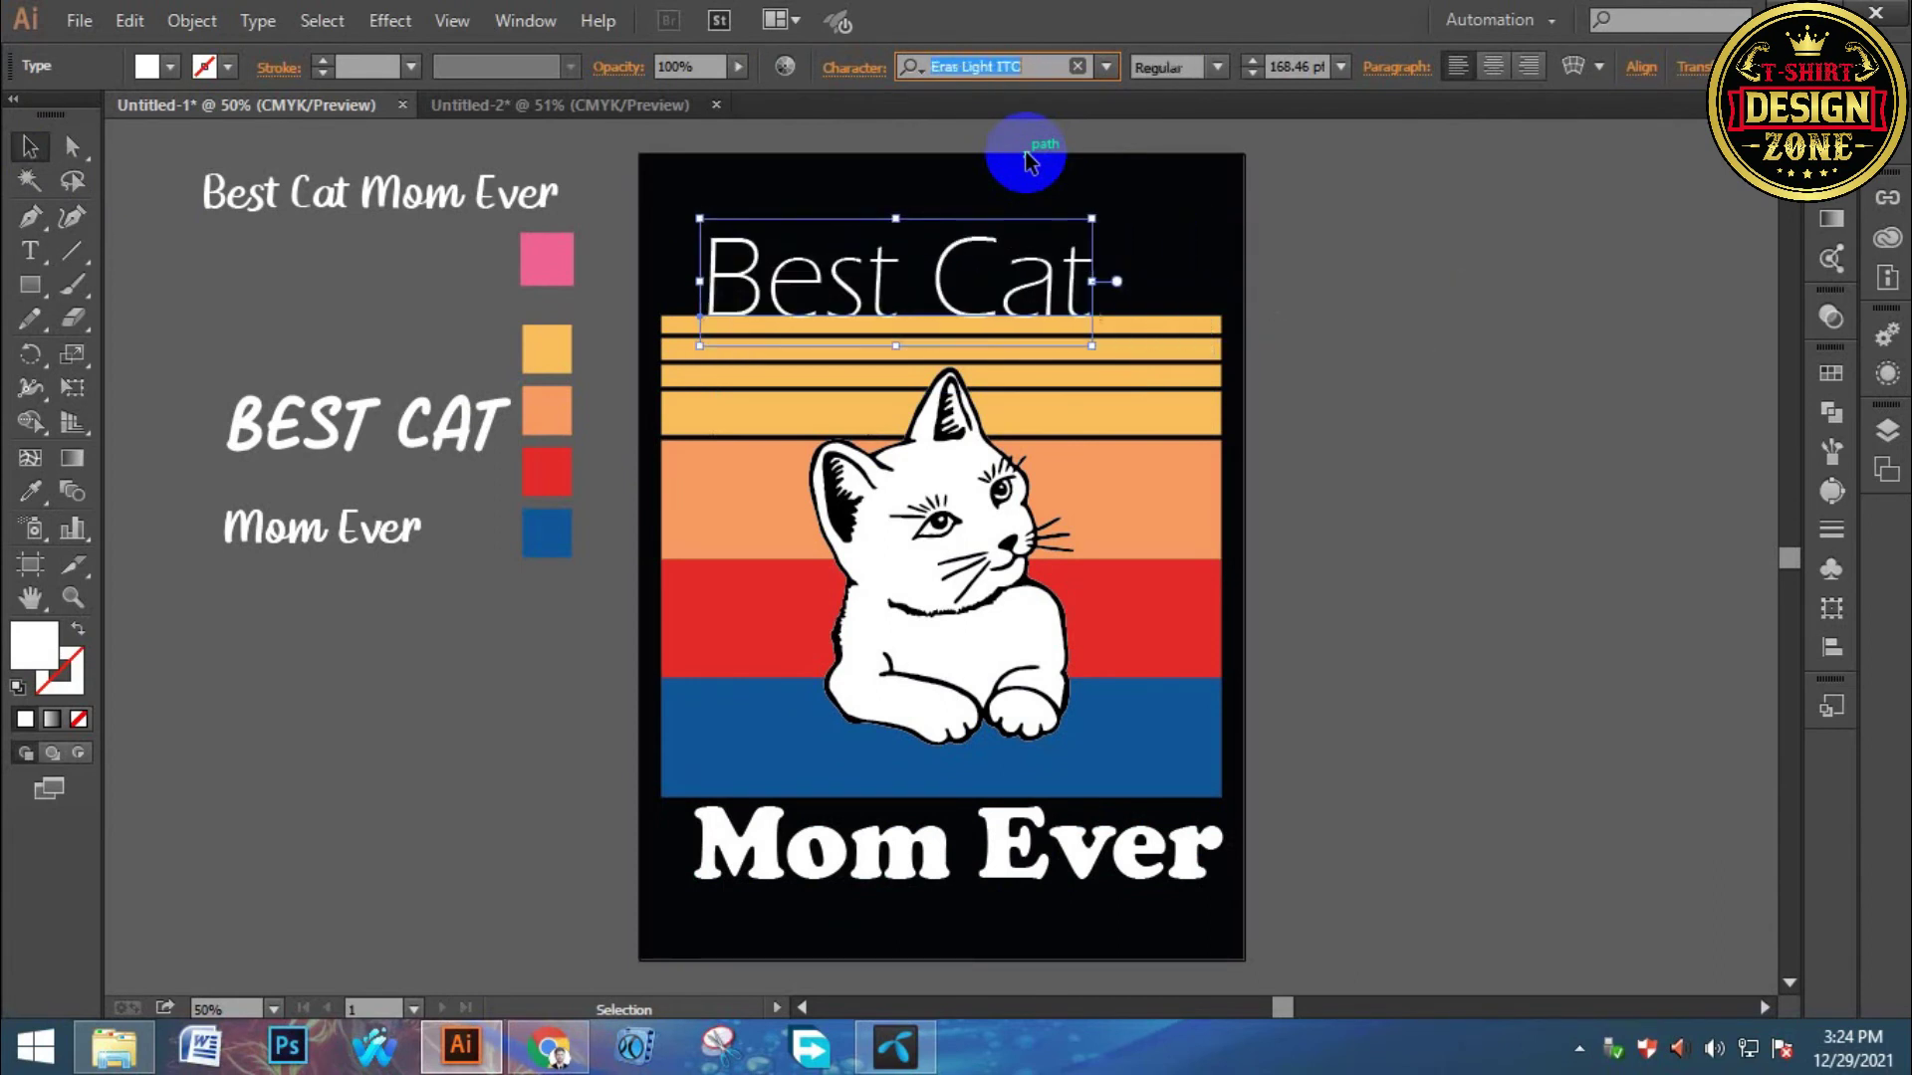
key(Down)
key(Down)
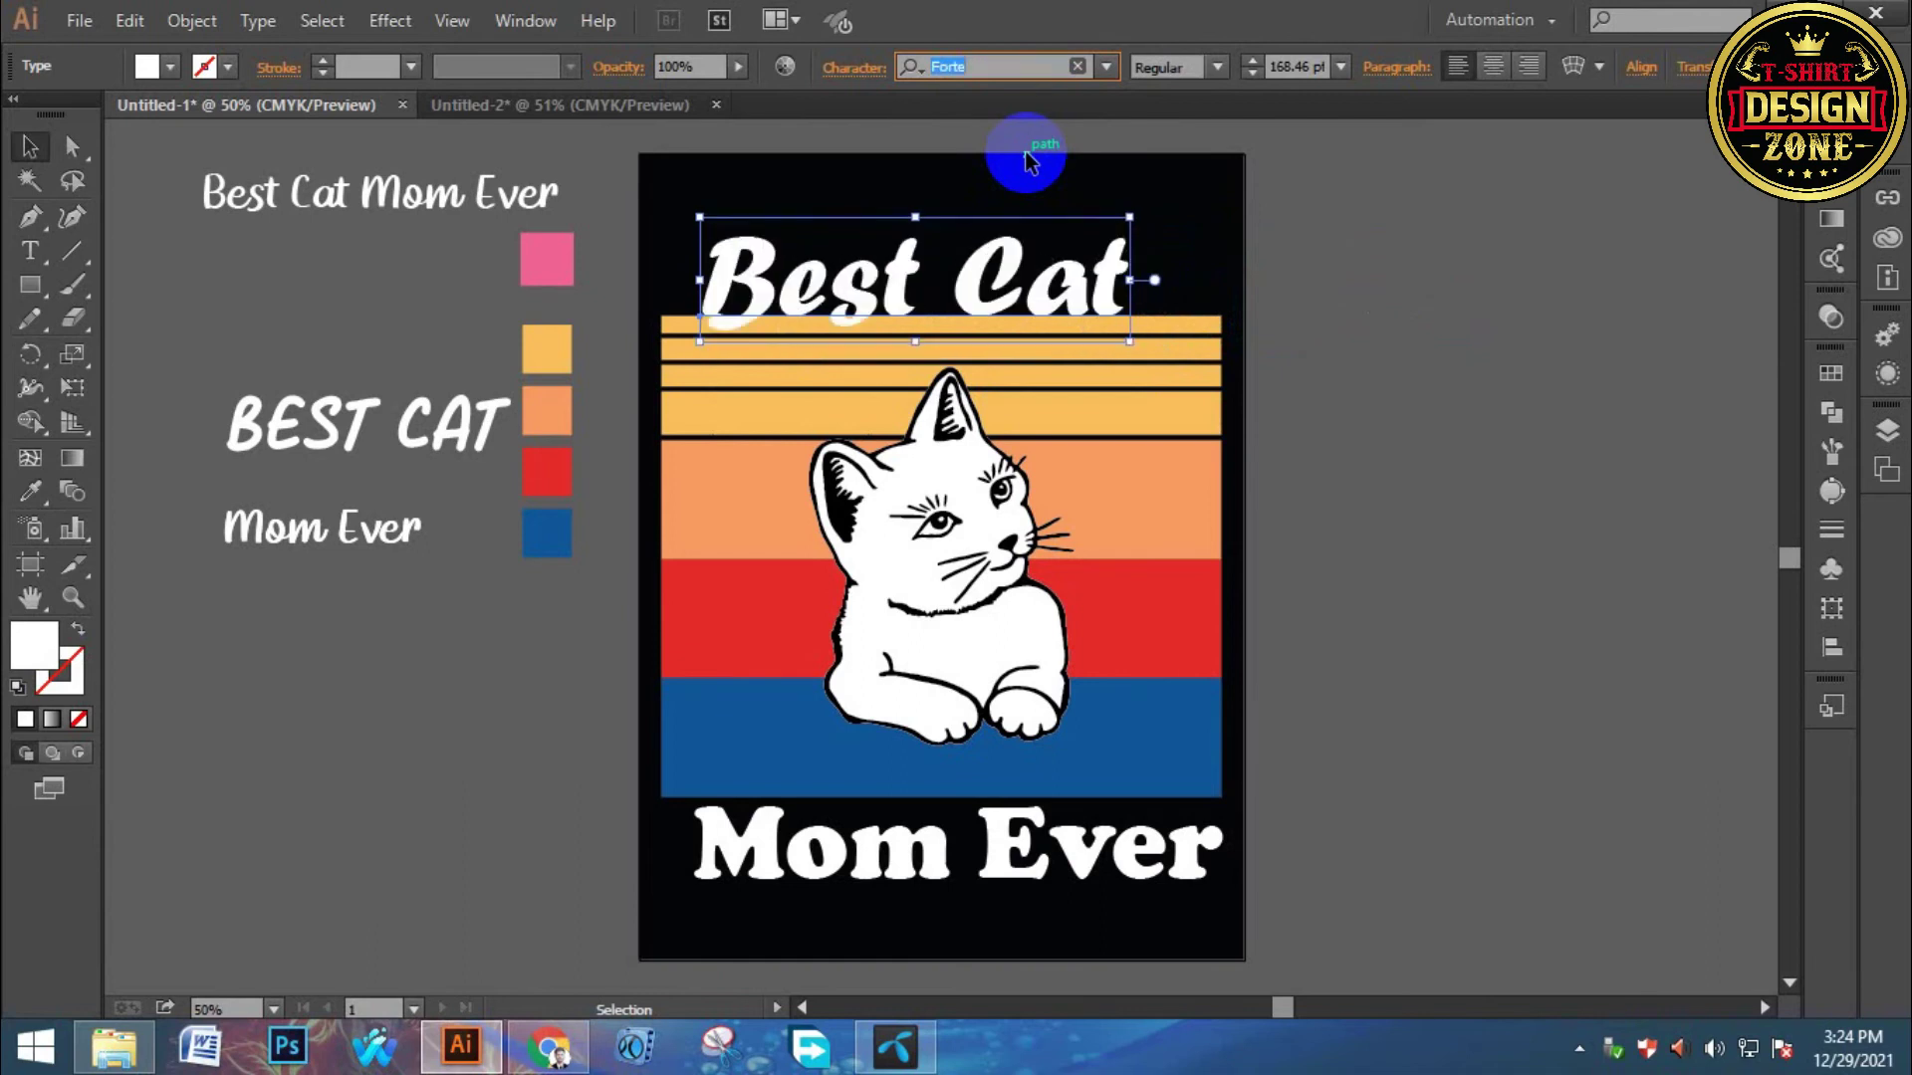
key(Down)
key(Down)
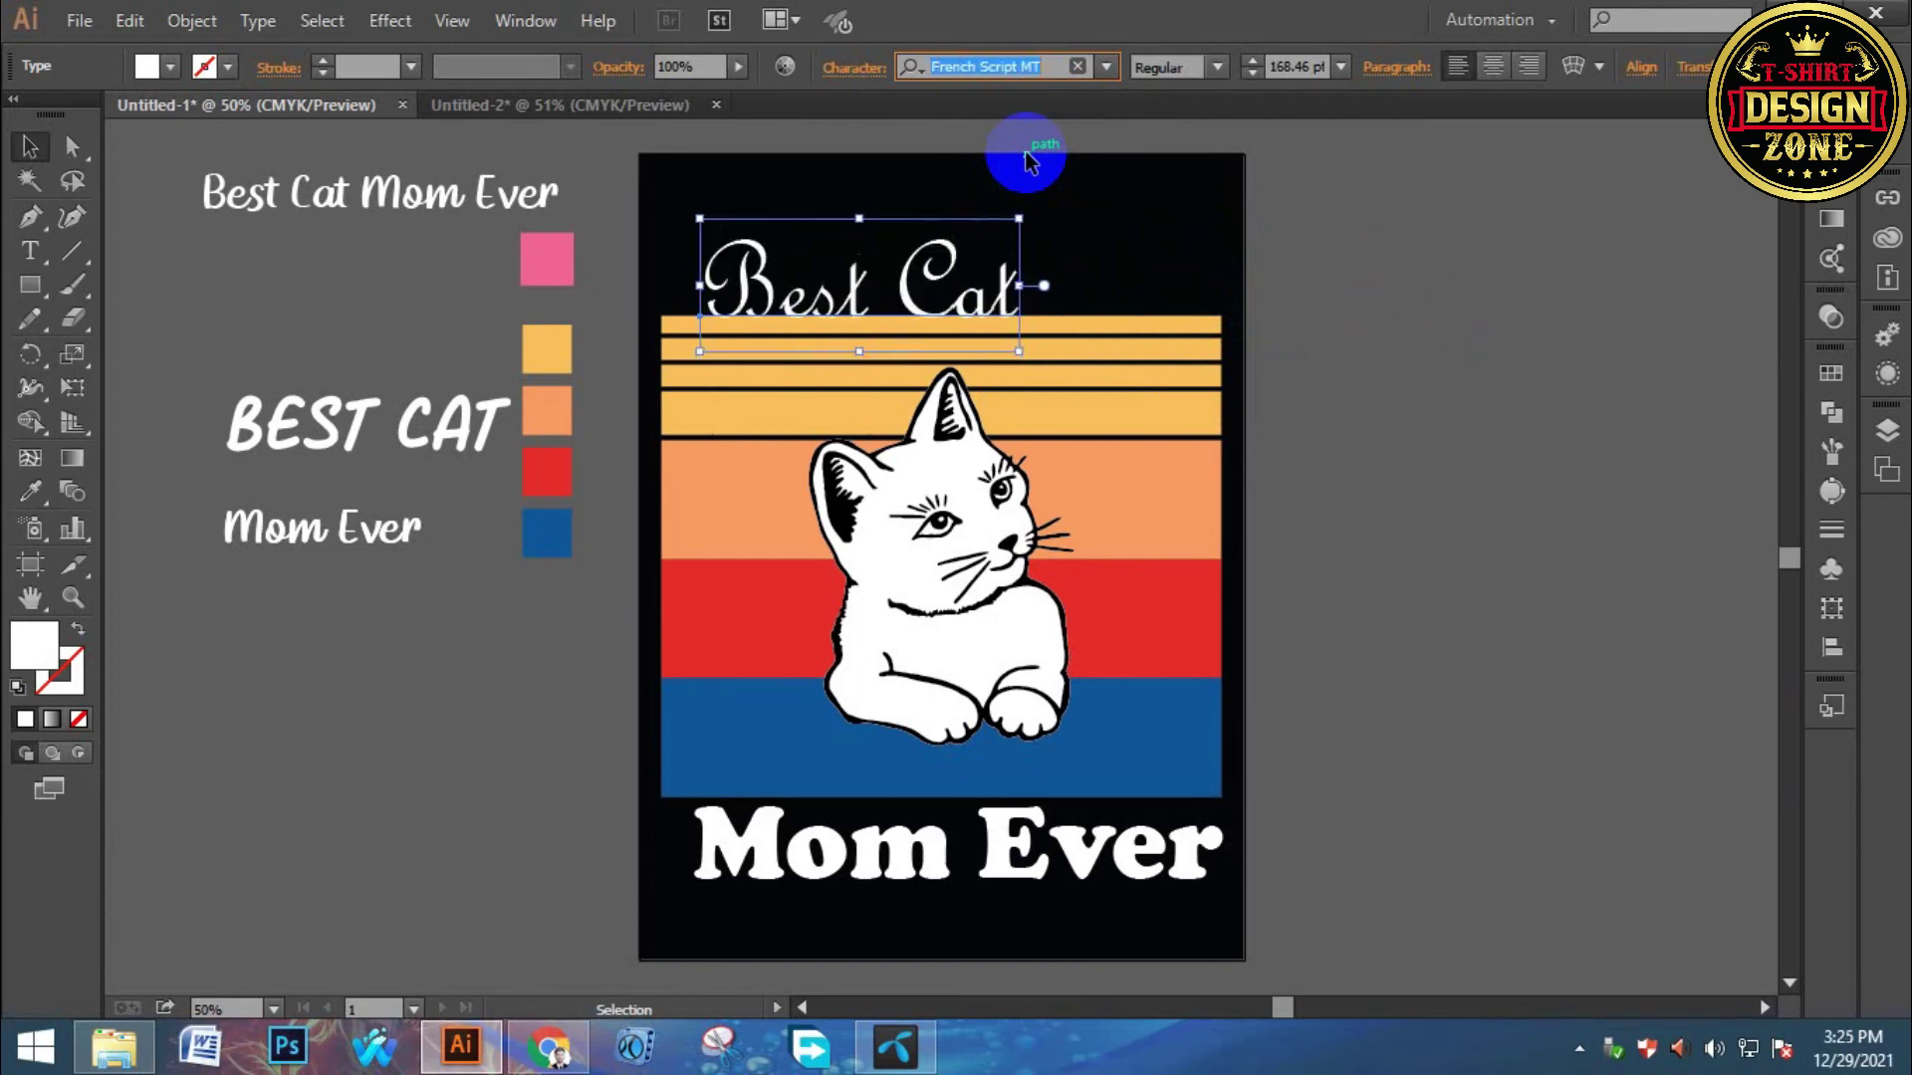
key(Down)
key(Down)
key(Down)
key(Down)
key(Down)
key(Down)
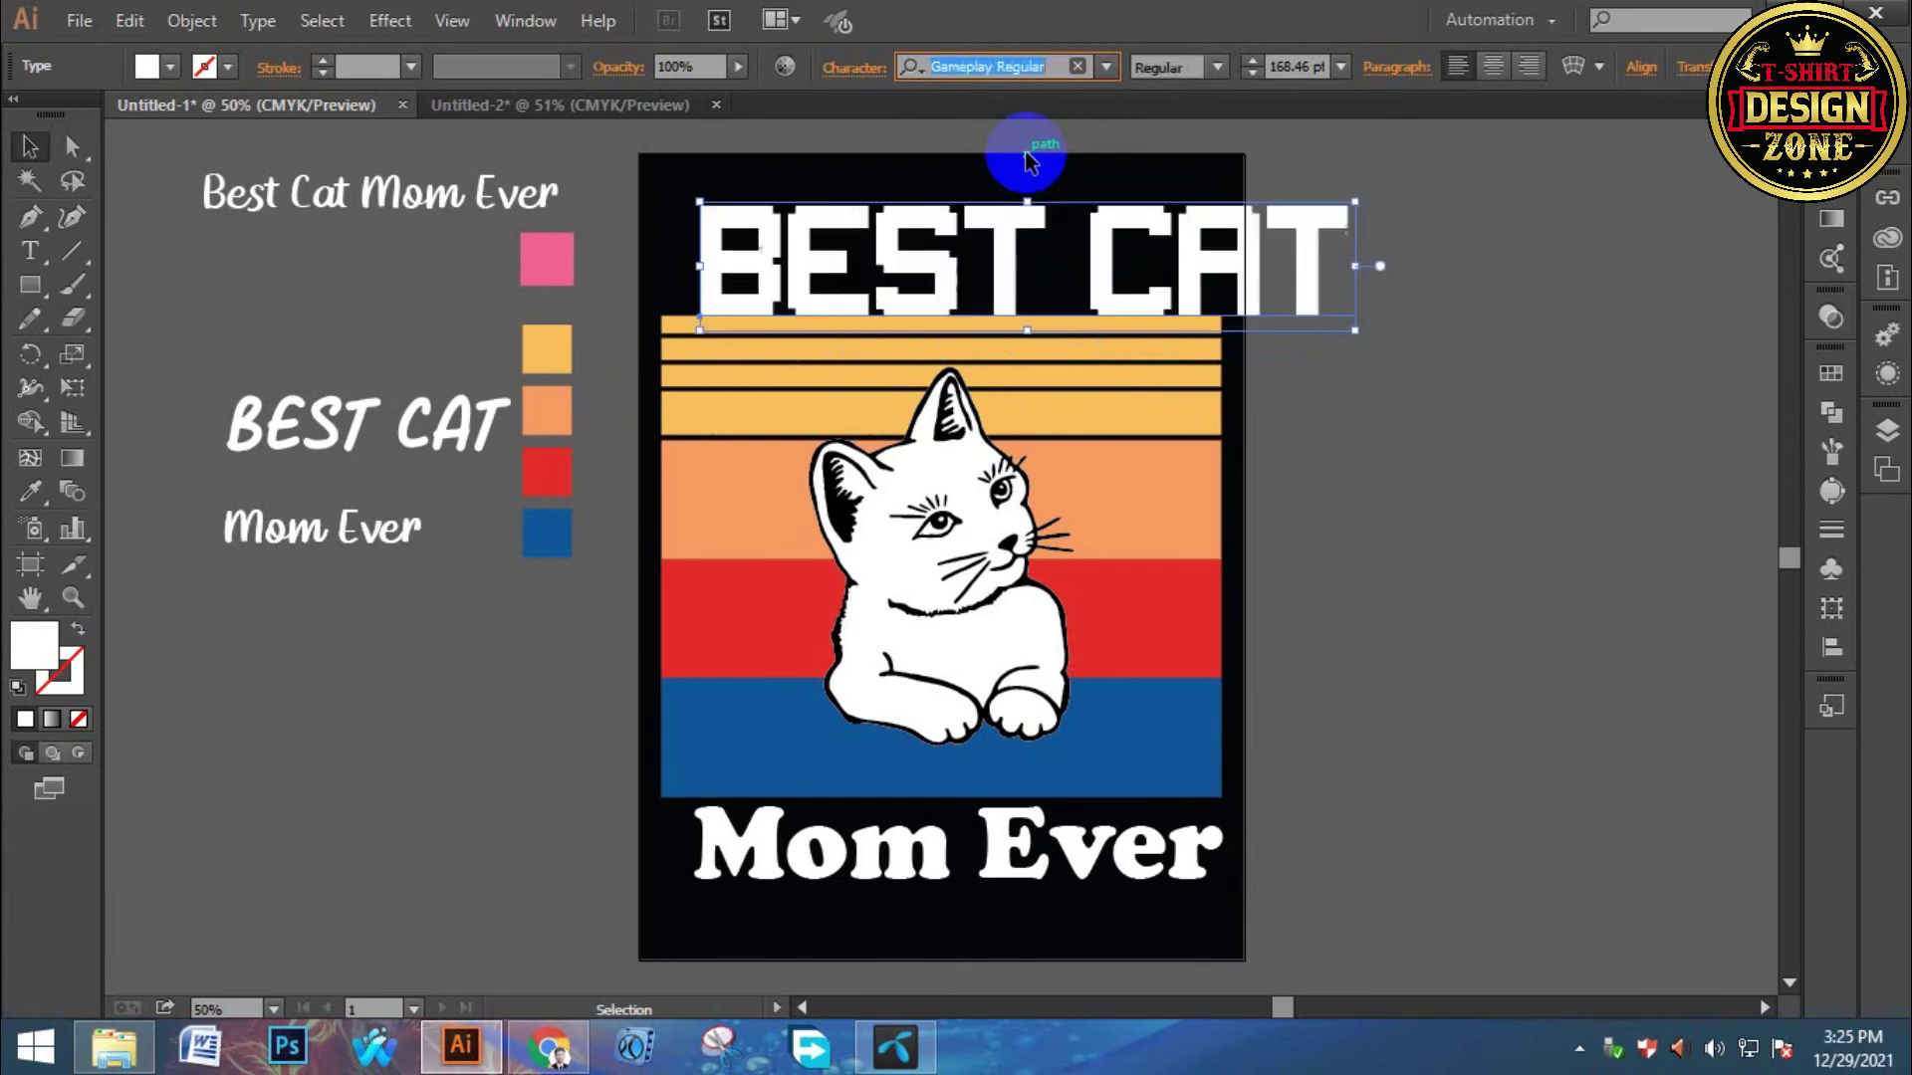
key(Down)
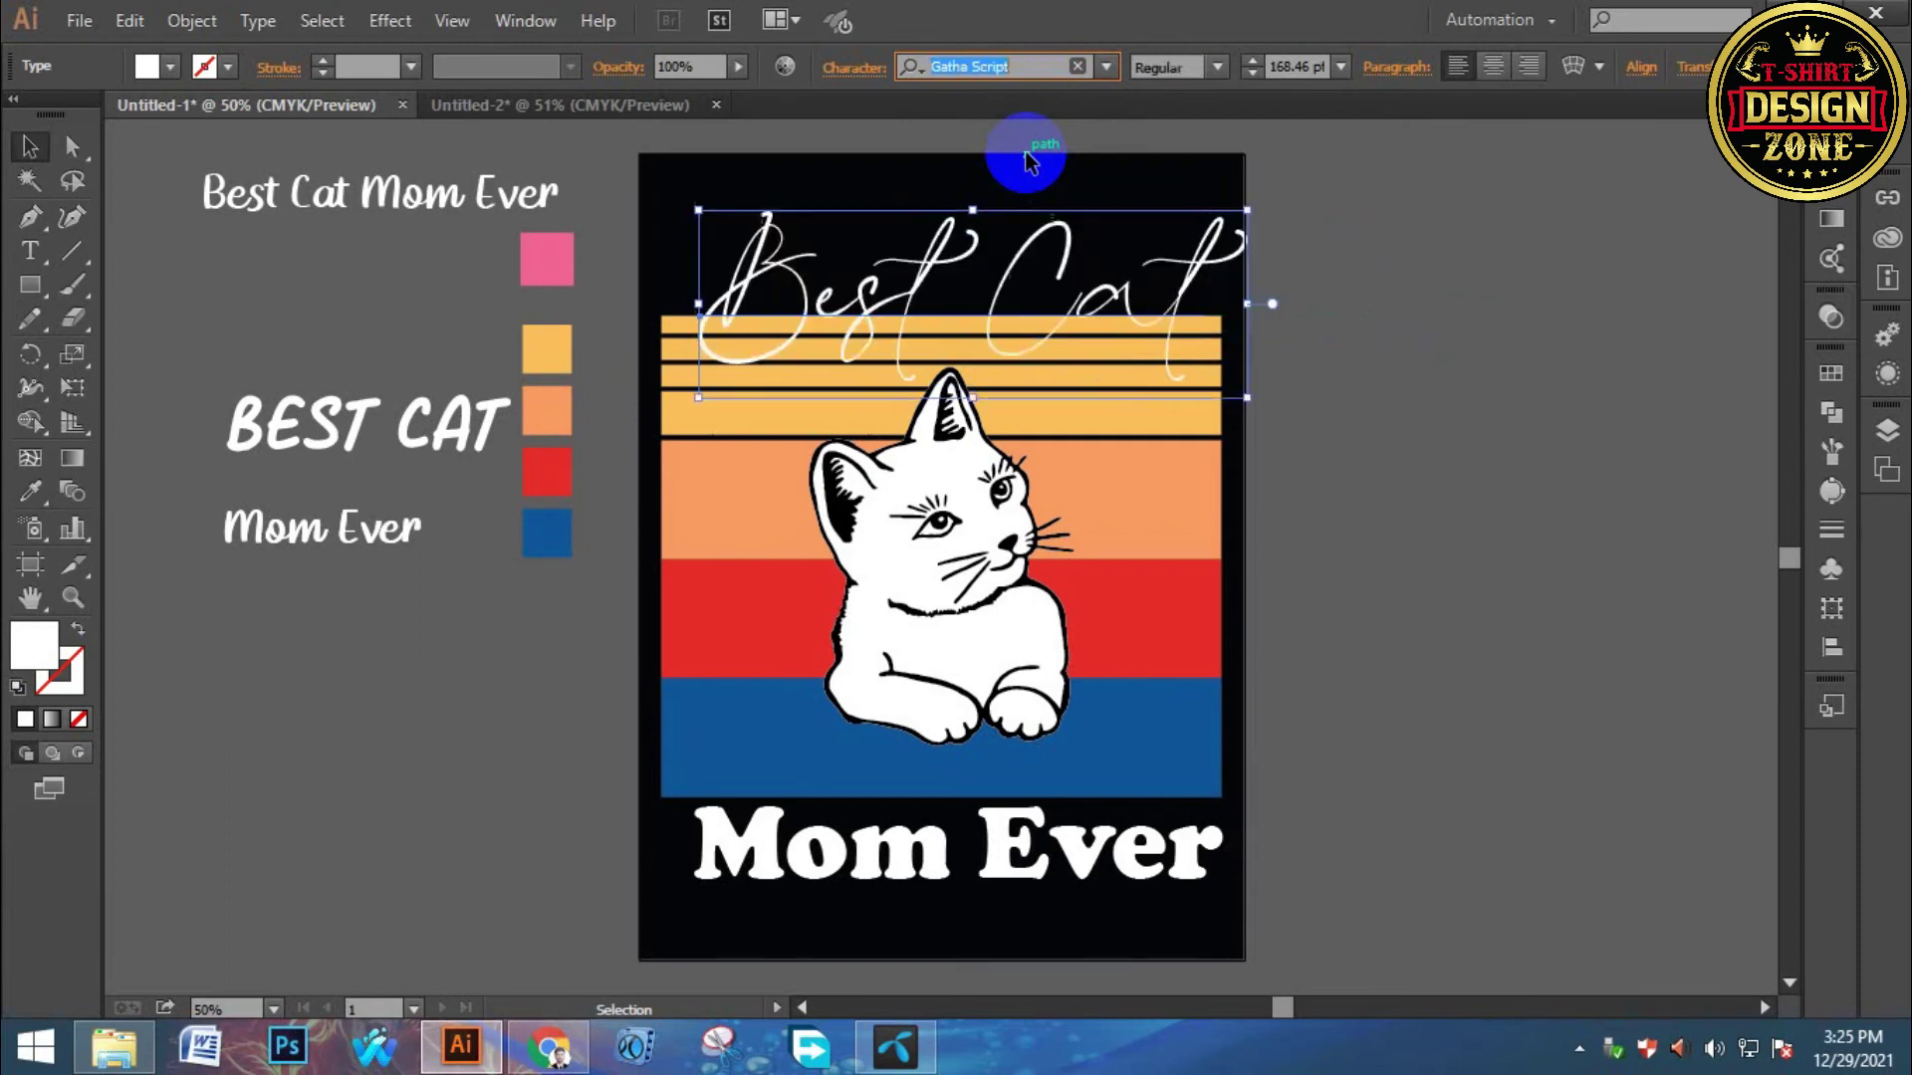
key(Down)
key(Down)
key(Down)
key(Down)
key(Down)
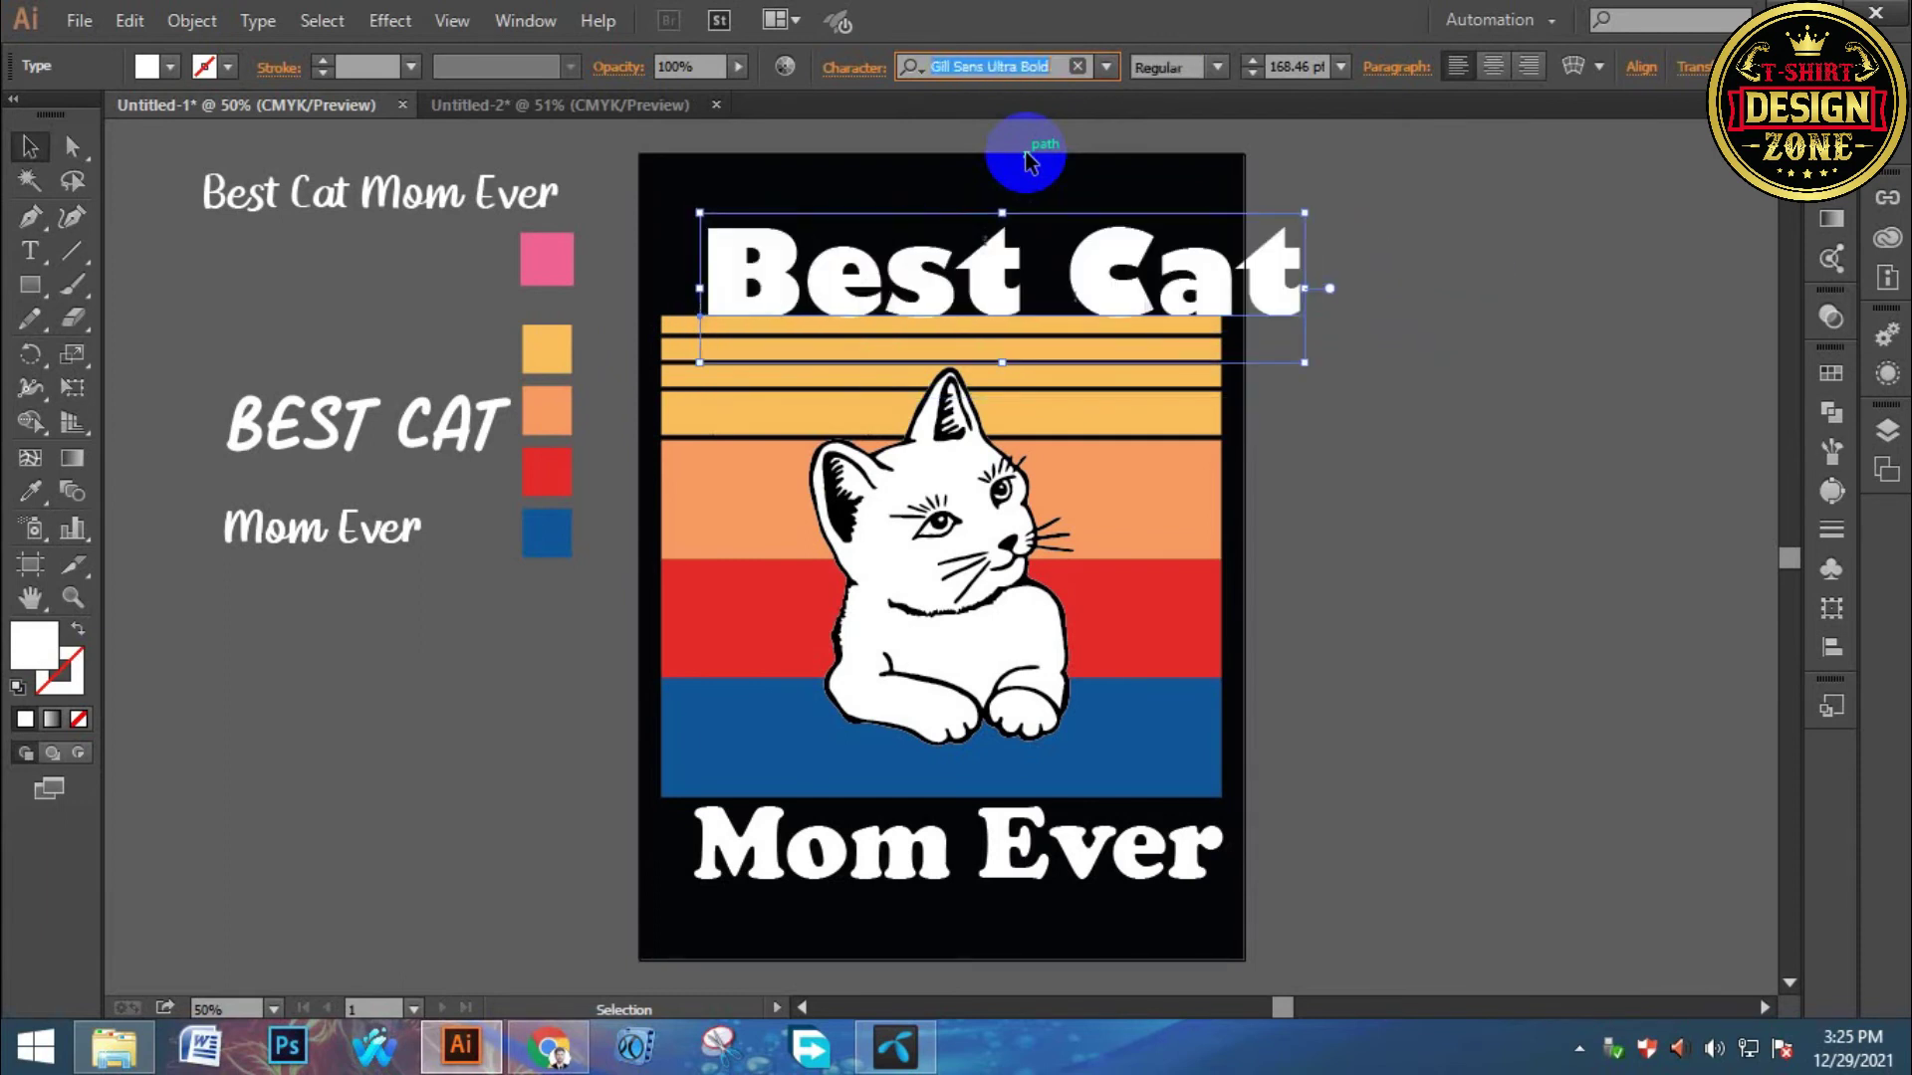
key(Down)
key(Down)
key(Down)
key(Down)
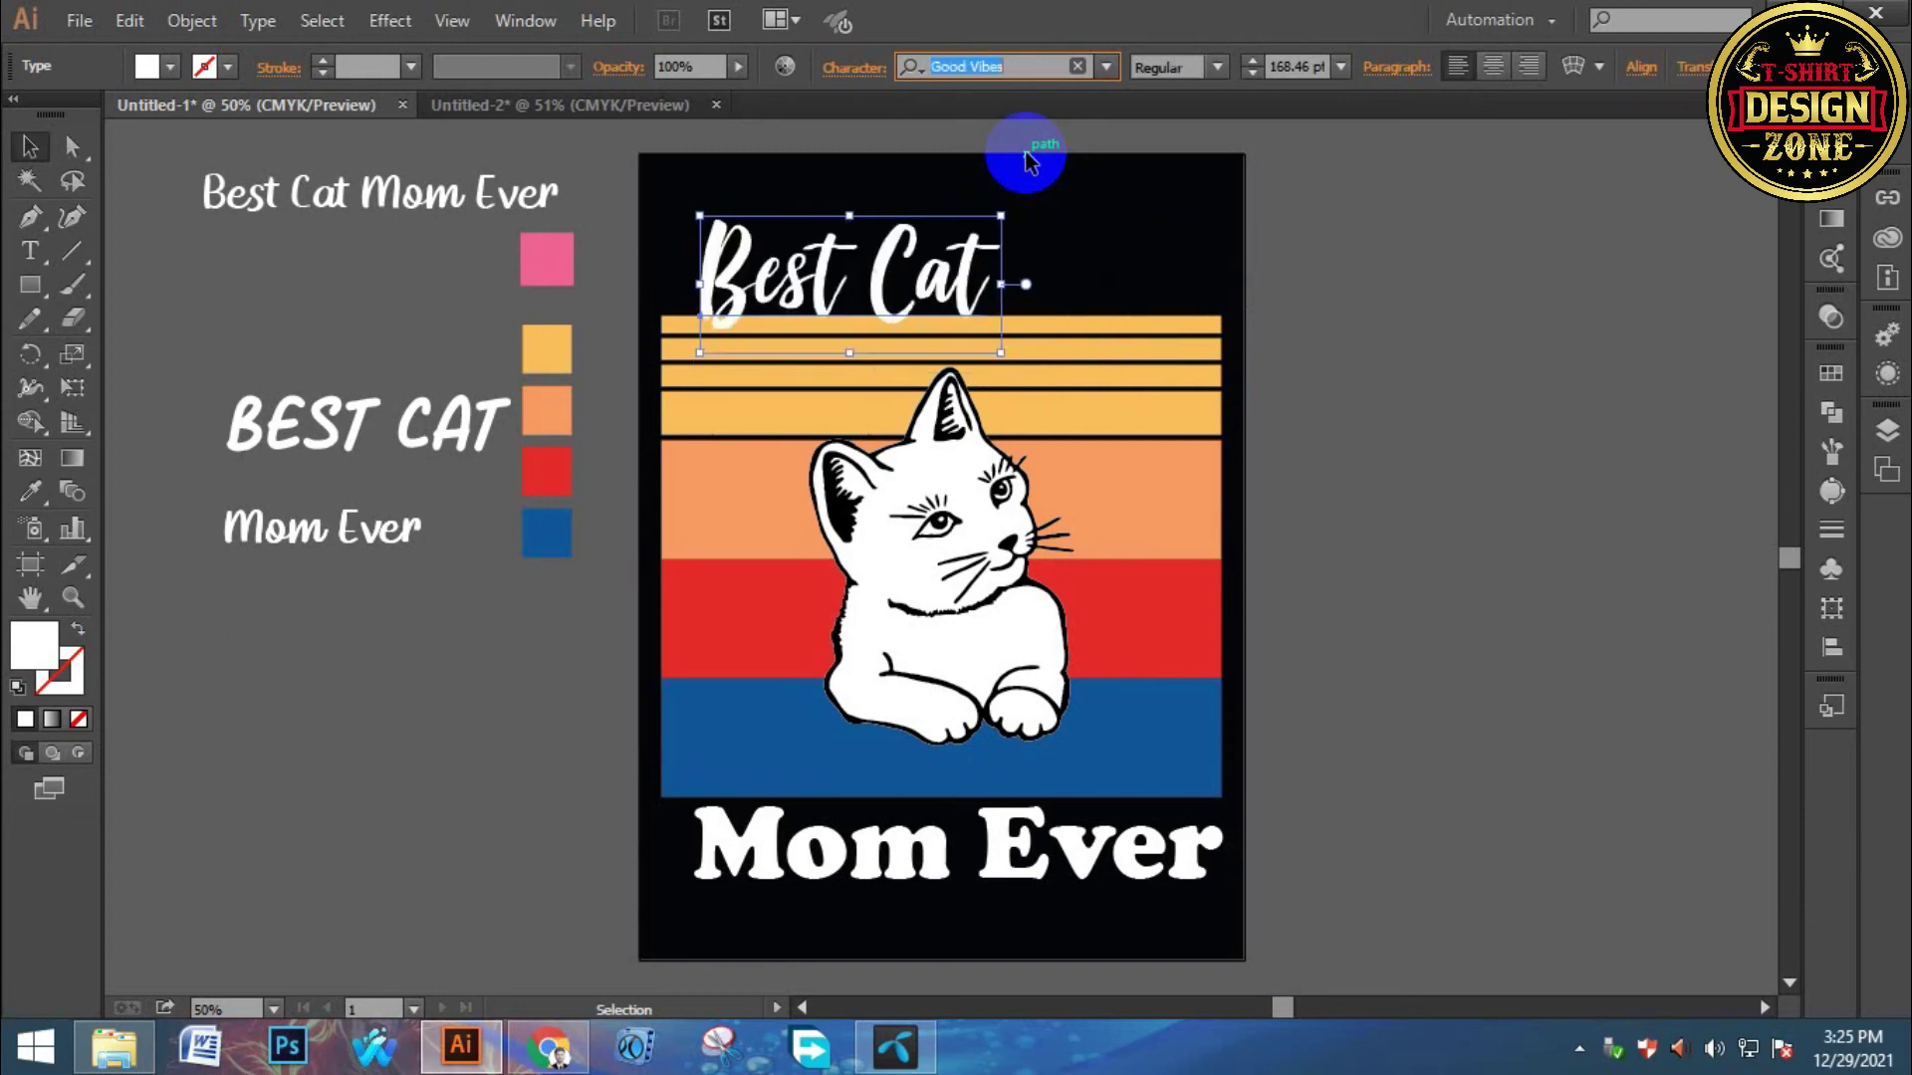
key(Down)
key(Up)
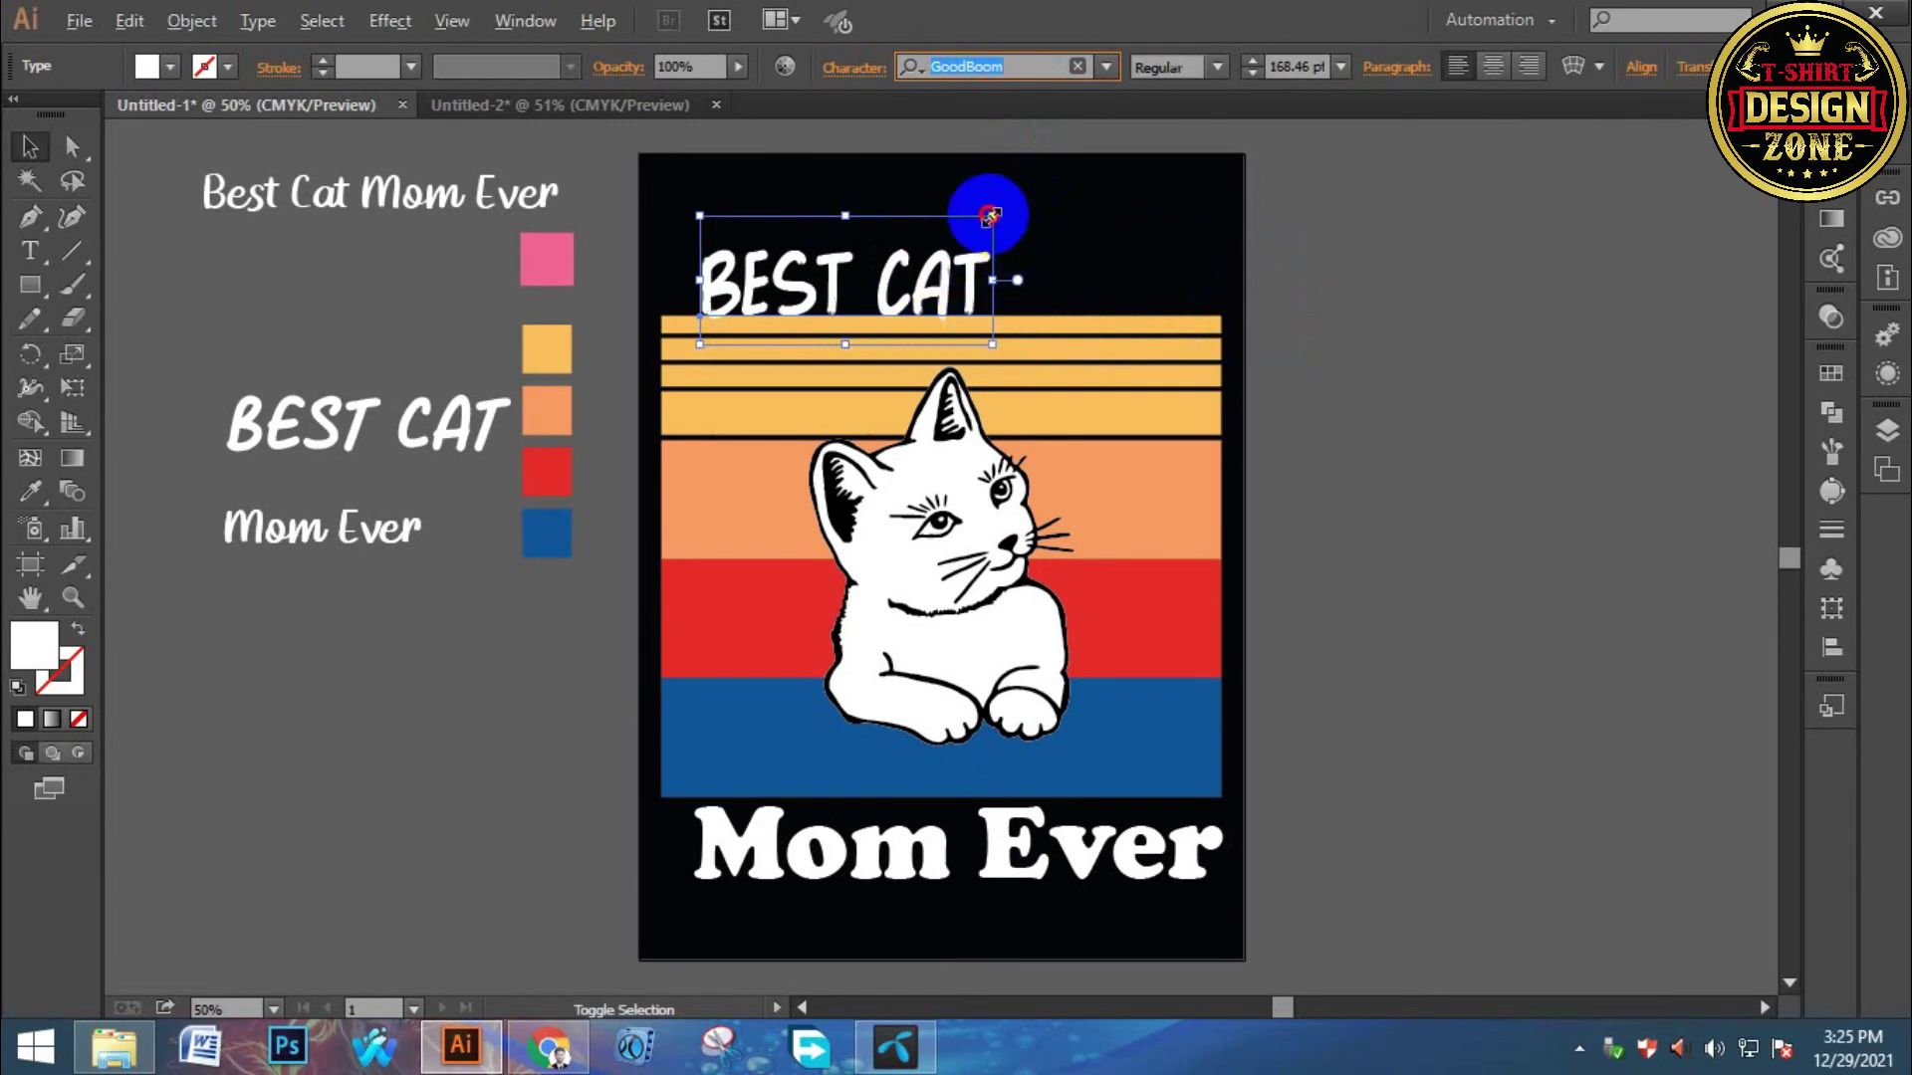
Enlarge the large "BEST CAT" line and position it so its letters slightly overlap the top edge of the strips.
drag(989, 215, 1109, 164)
scroll(996, 298, up, 3)
drag(926, 443, 1026, 403)
mouse_move(1215, 315)
mouse_down()
mouse_move(1208, 299)
mouse_move(1198, 317)
mouse_up()
click(1294, 491)
scroll(1178, 360, down, 2)
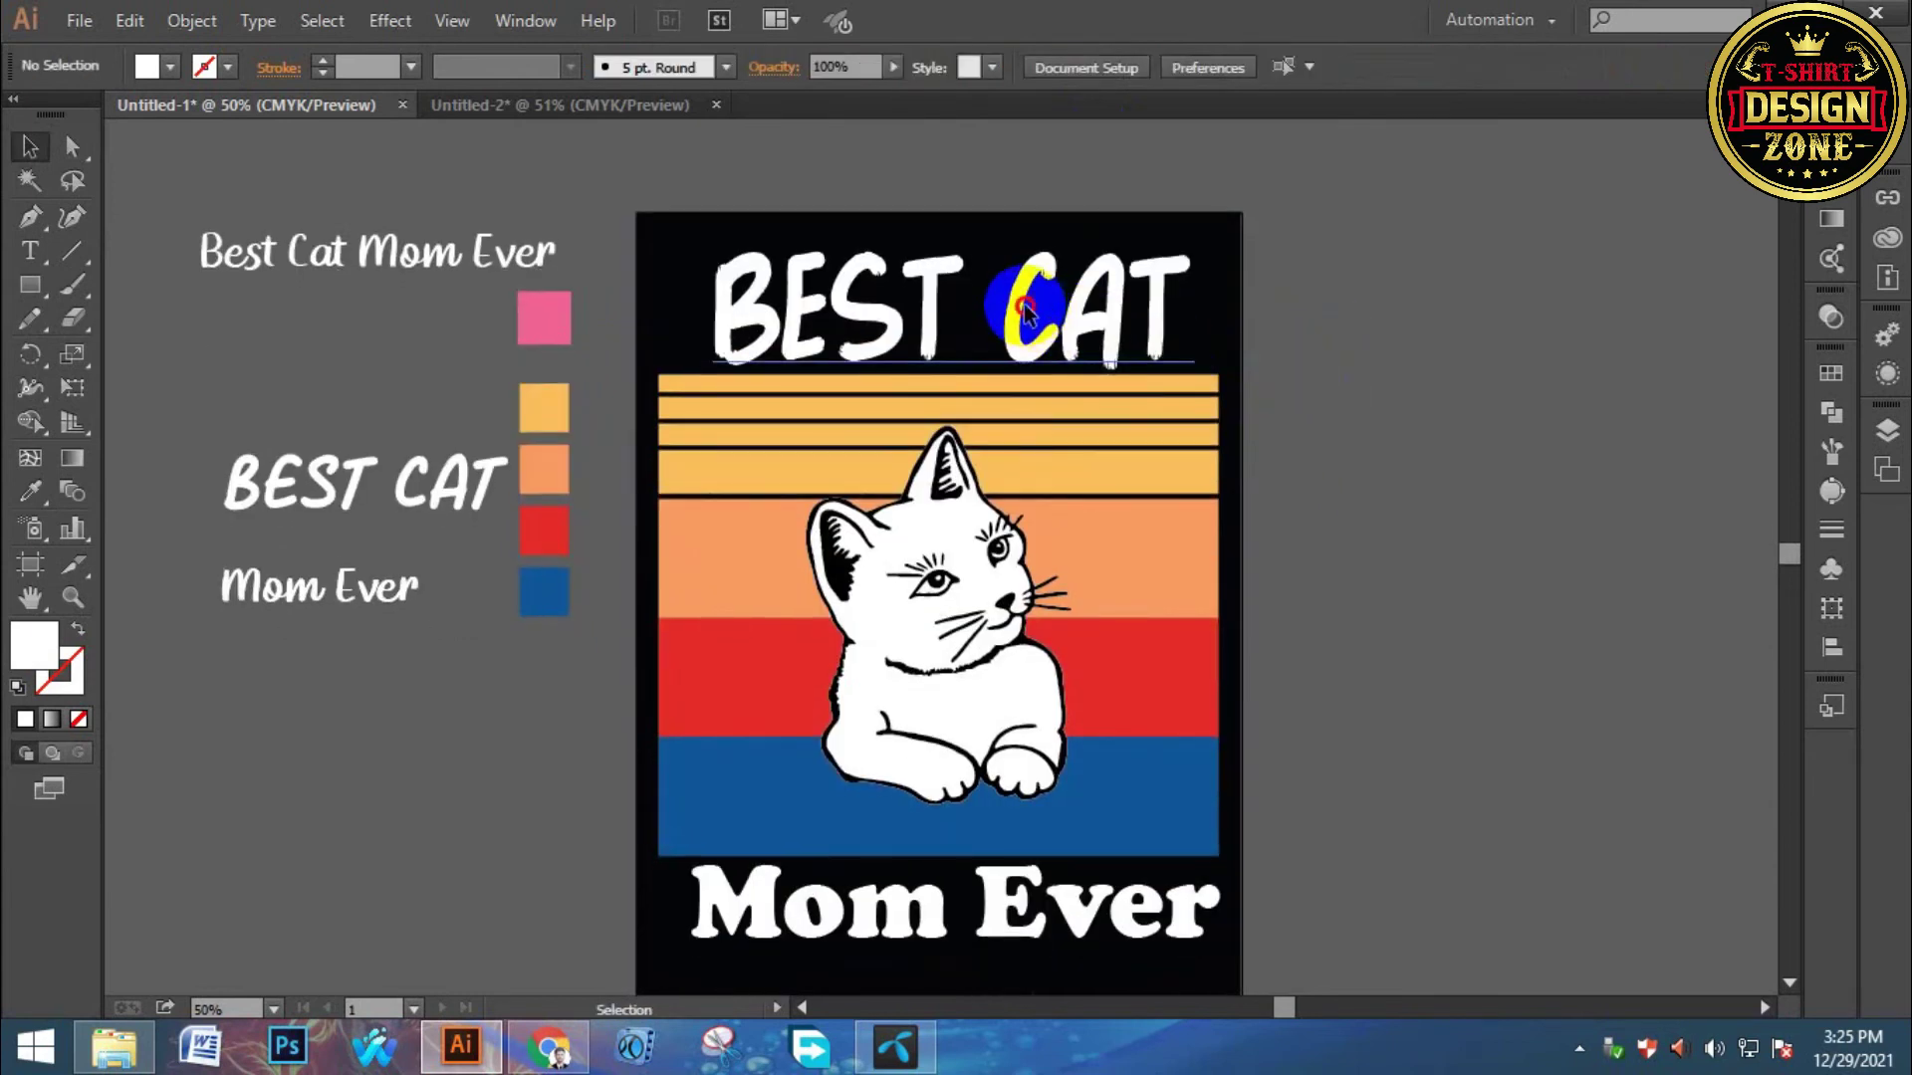
drag(1026, 306, 1017, 327)
click(1250, 411)
Convert the large "BEST CAT" and "Mom Ever" lines to outlines and centre both horizontally on the artboard.
drag(1199, 425, 1204, 274)
drag(1324, 386, 1339, 428)
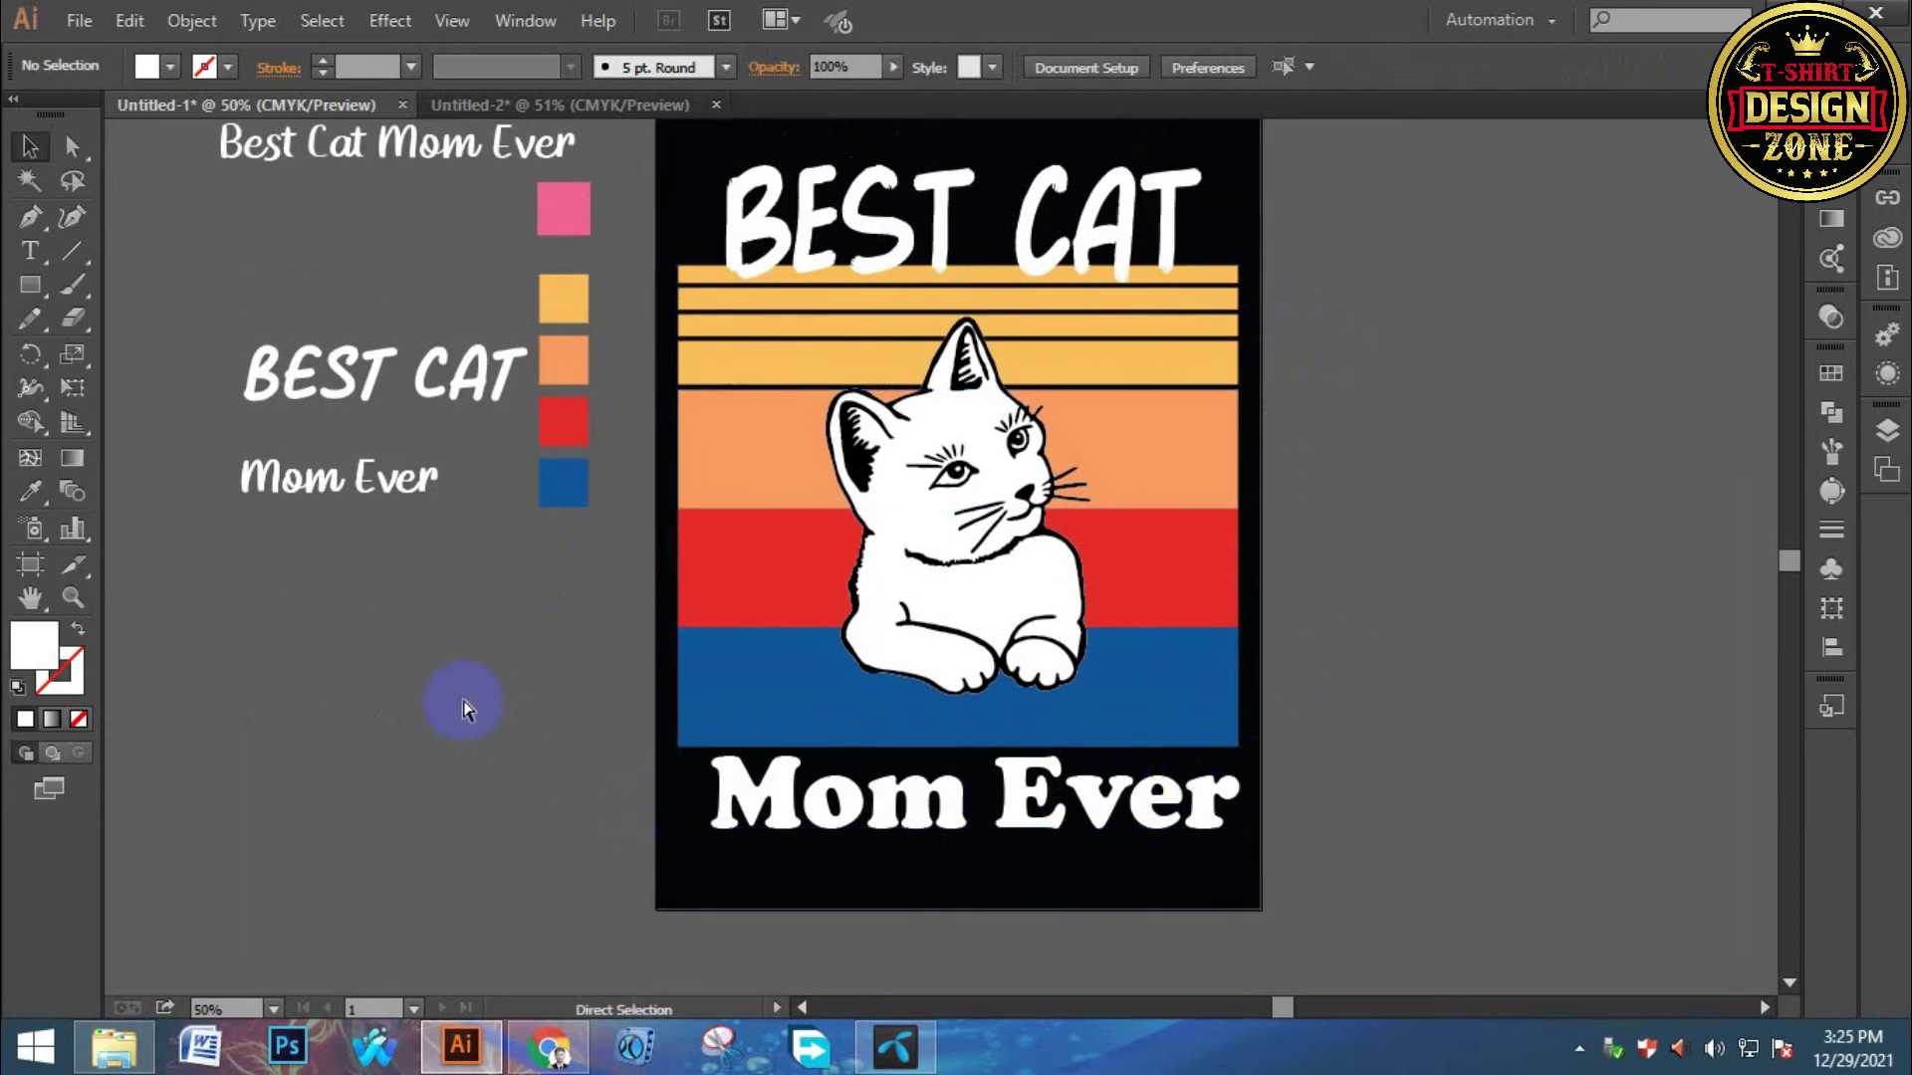
key(ctrl+0)
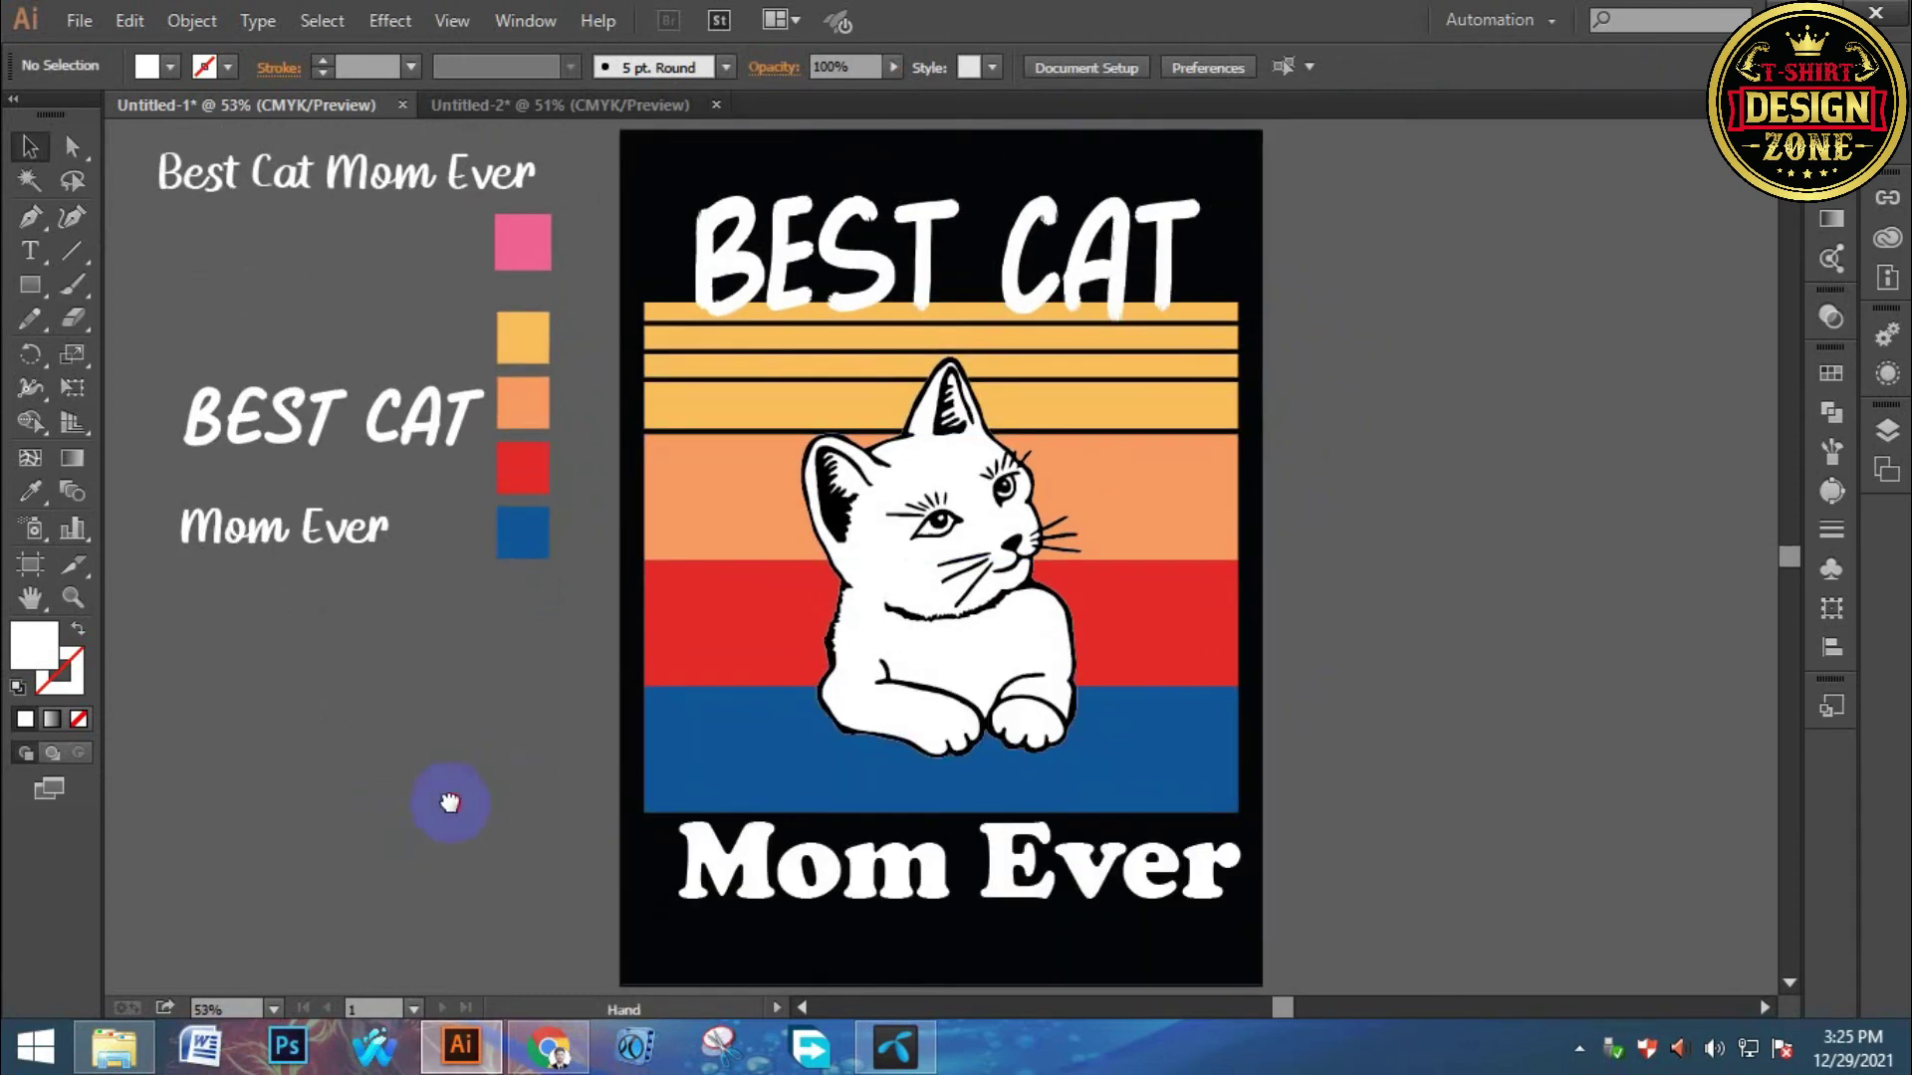
drag(448, 802, 430, 784)
click(846, 884)
shift+click(732, 229)
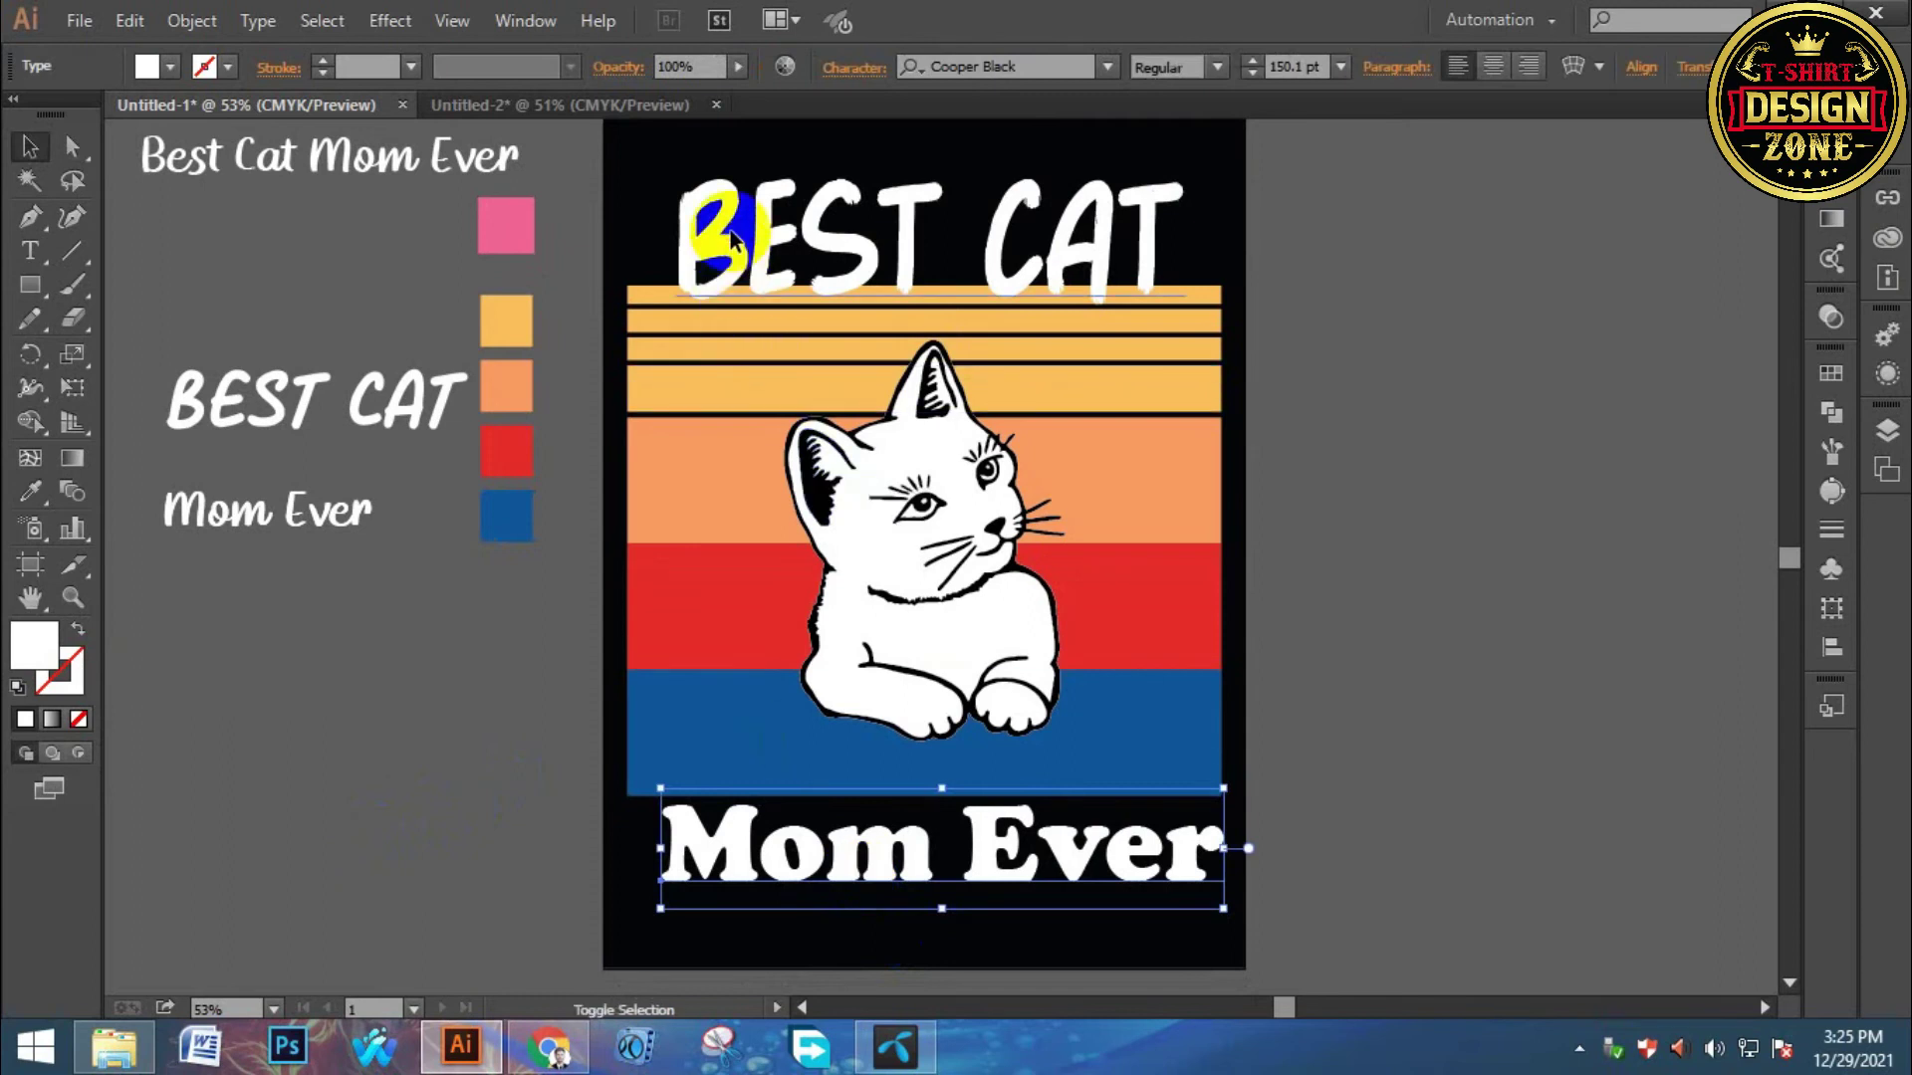
right_click(732, 231)
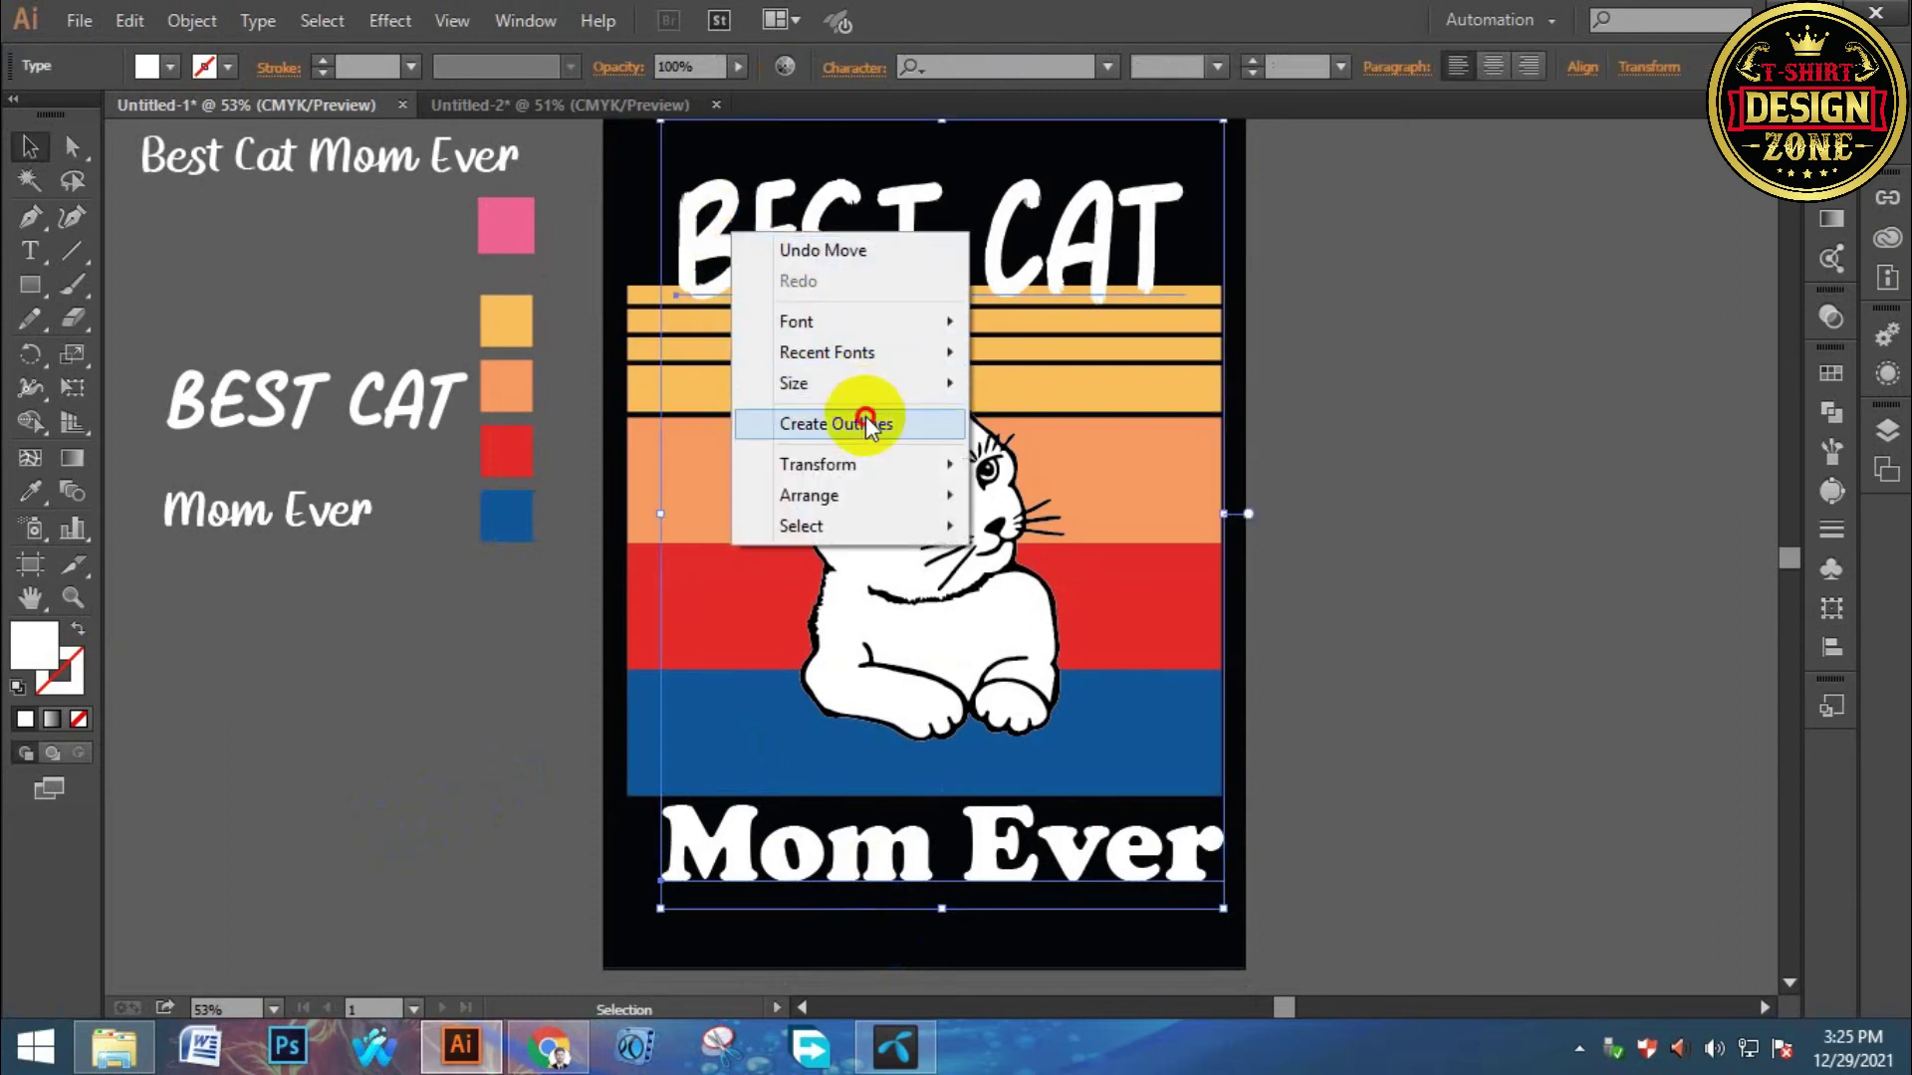
click(866, 418)
click(1188, 67)
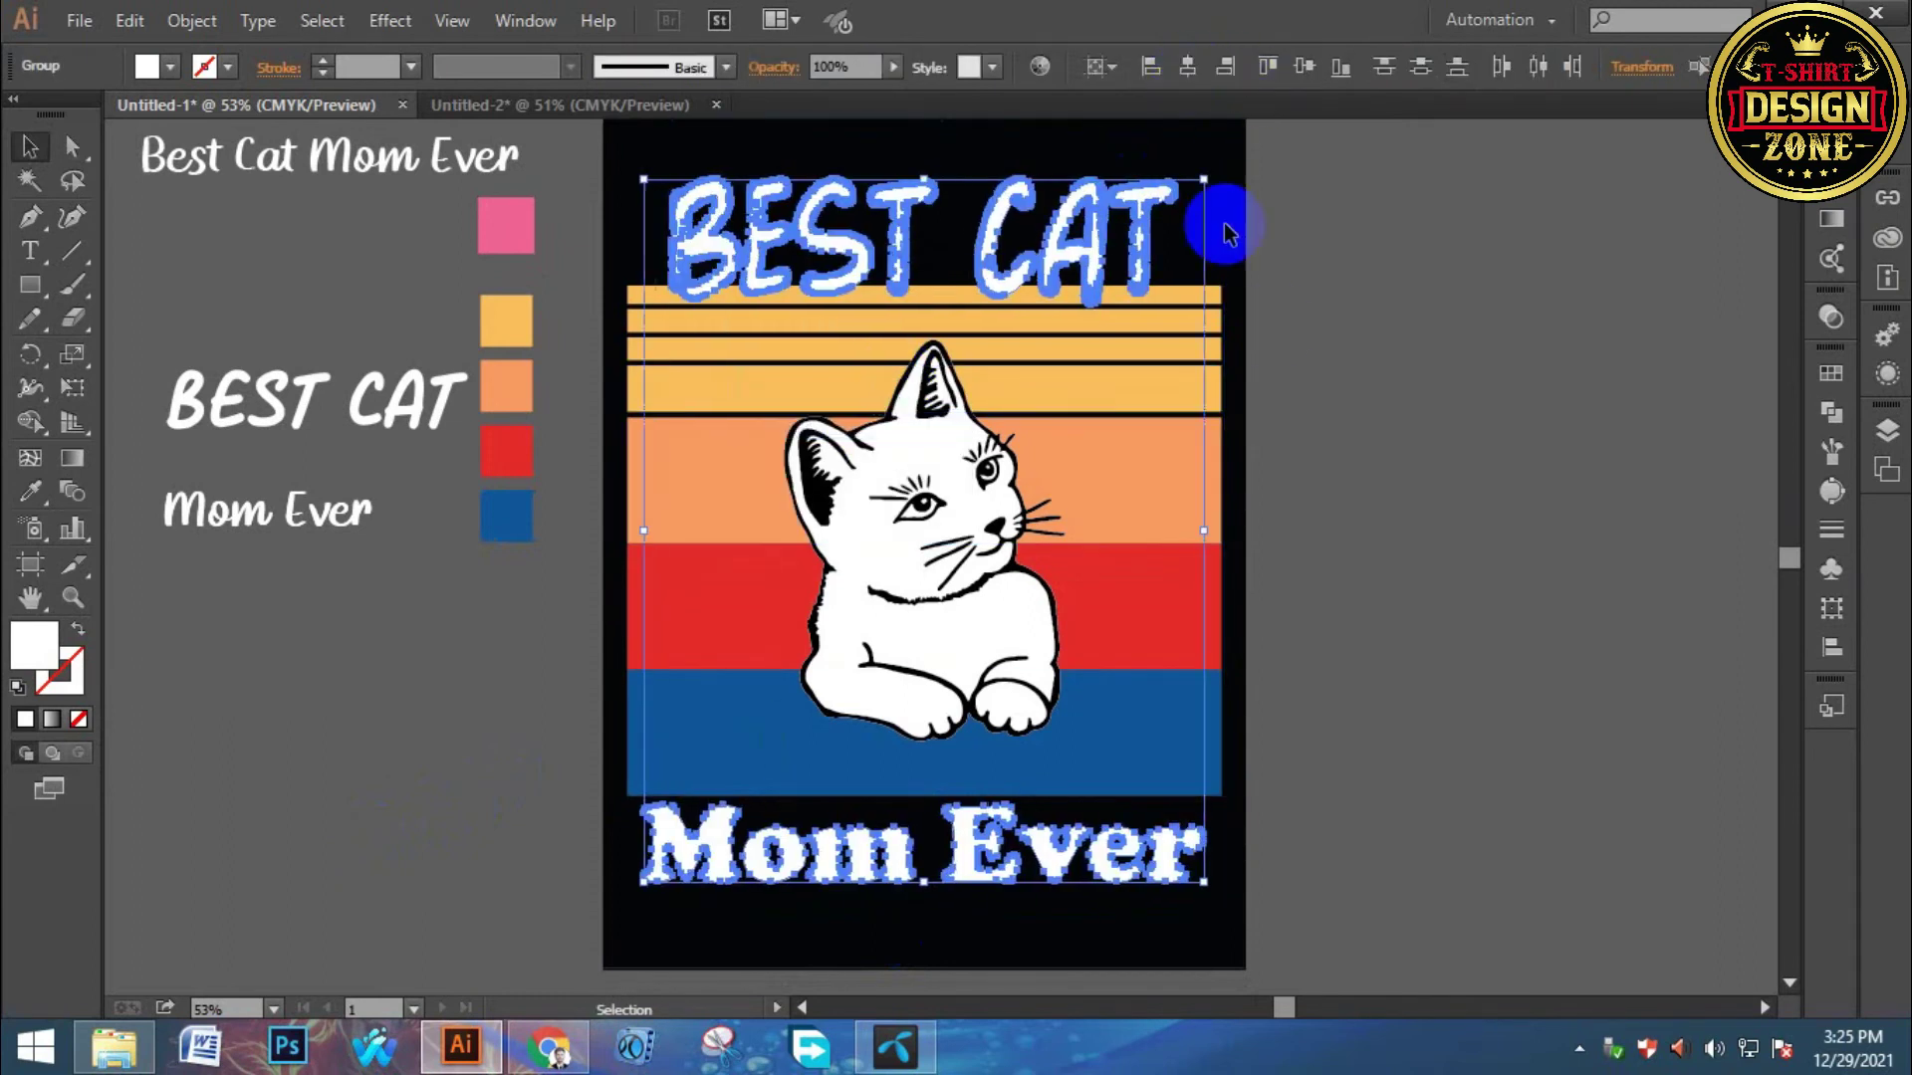
click(1370, 452)
Scale the outlined "BEST CAT" lettering down about its centre to about 8.97 in wide and 2.23 in high.
drag(808, 797, 805, 752)
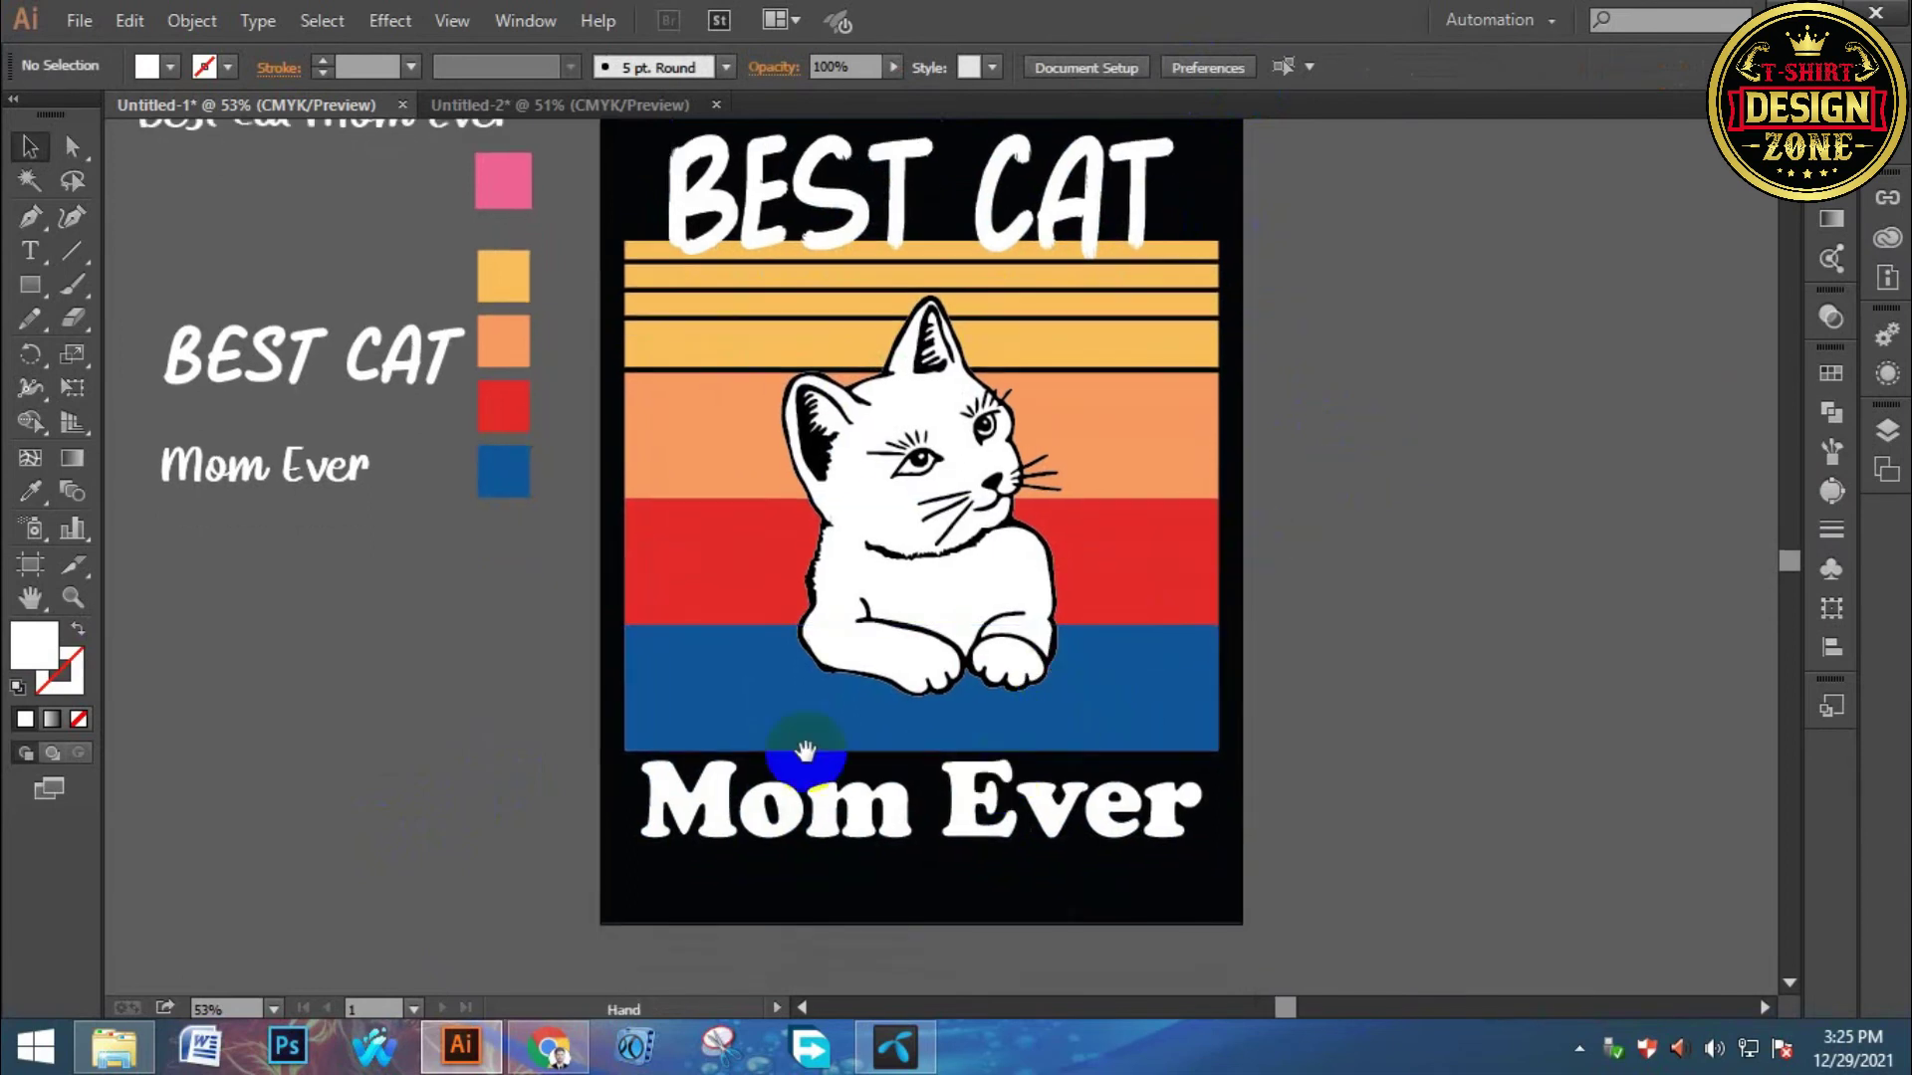
drag(813, 448, 810, 533)
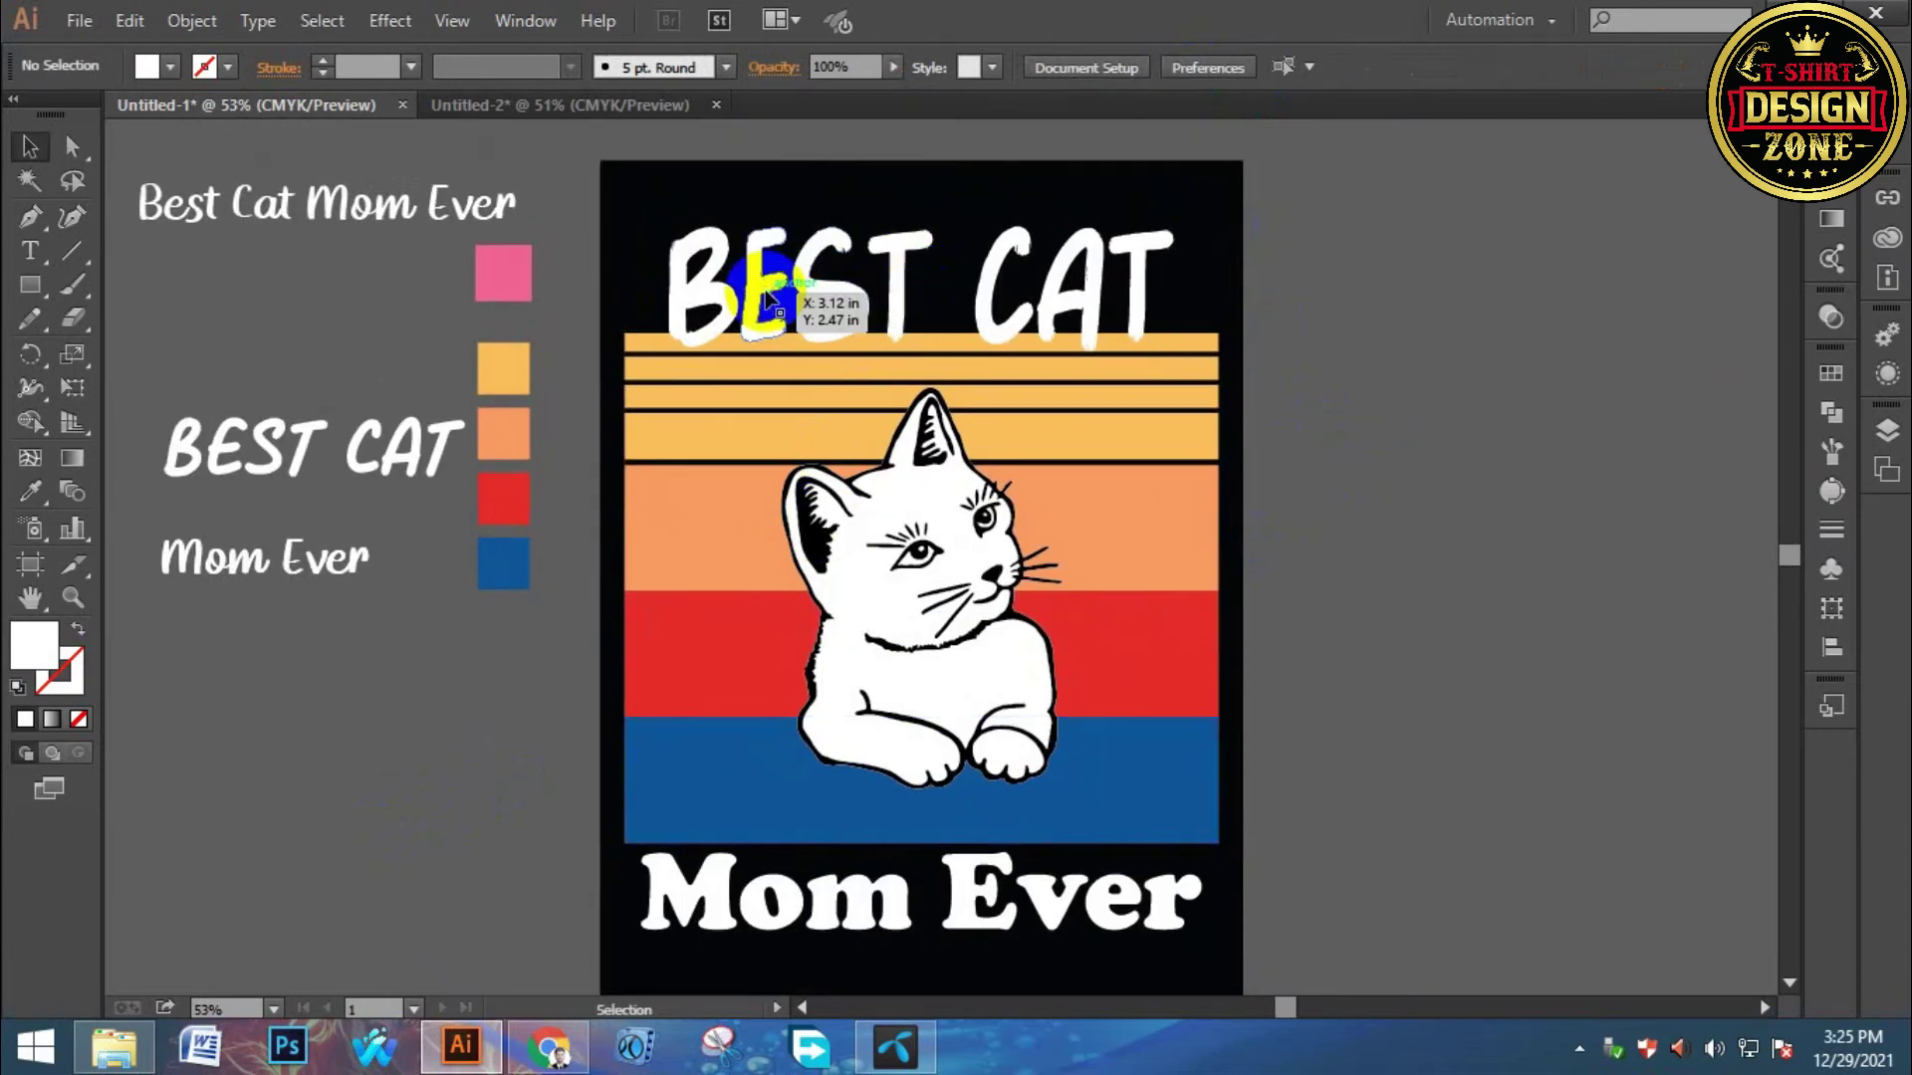
click(767, 294)
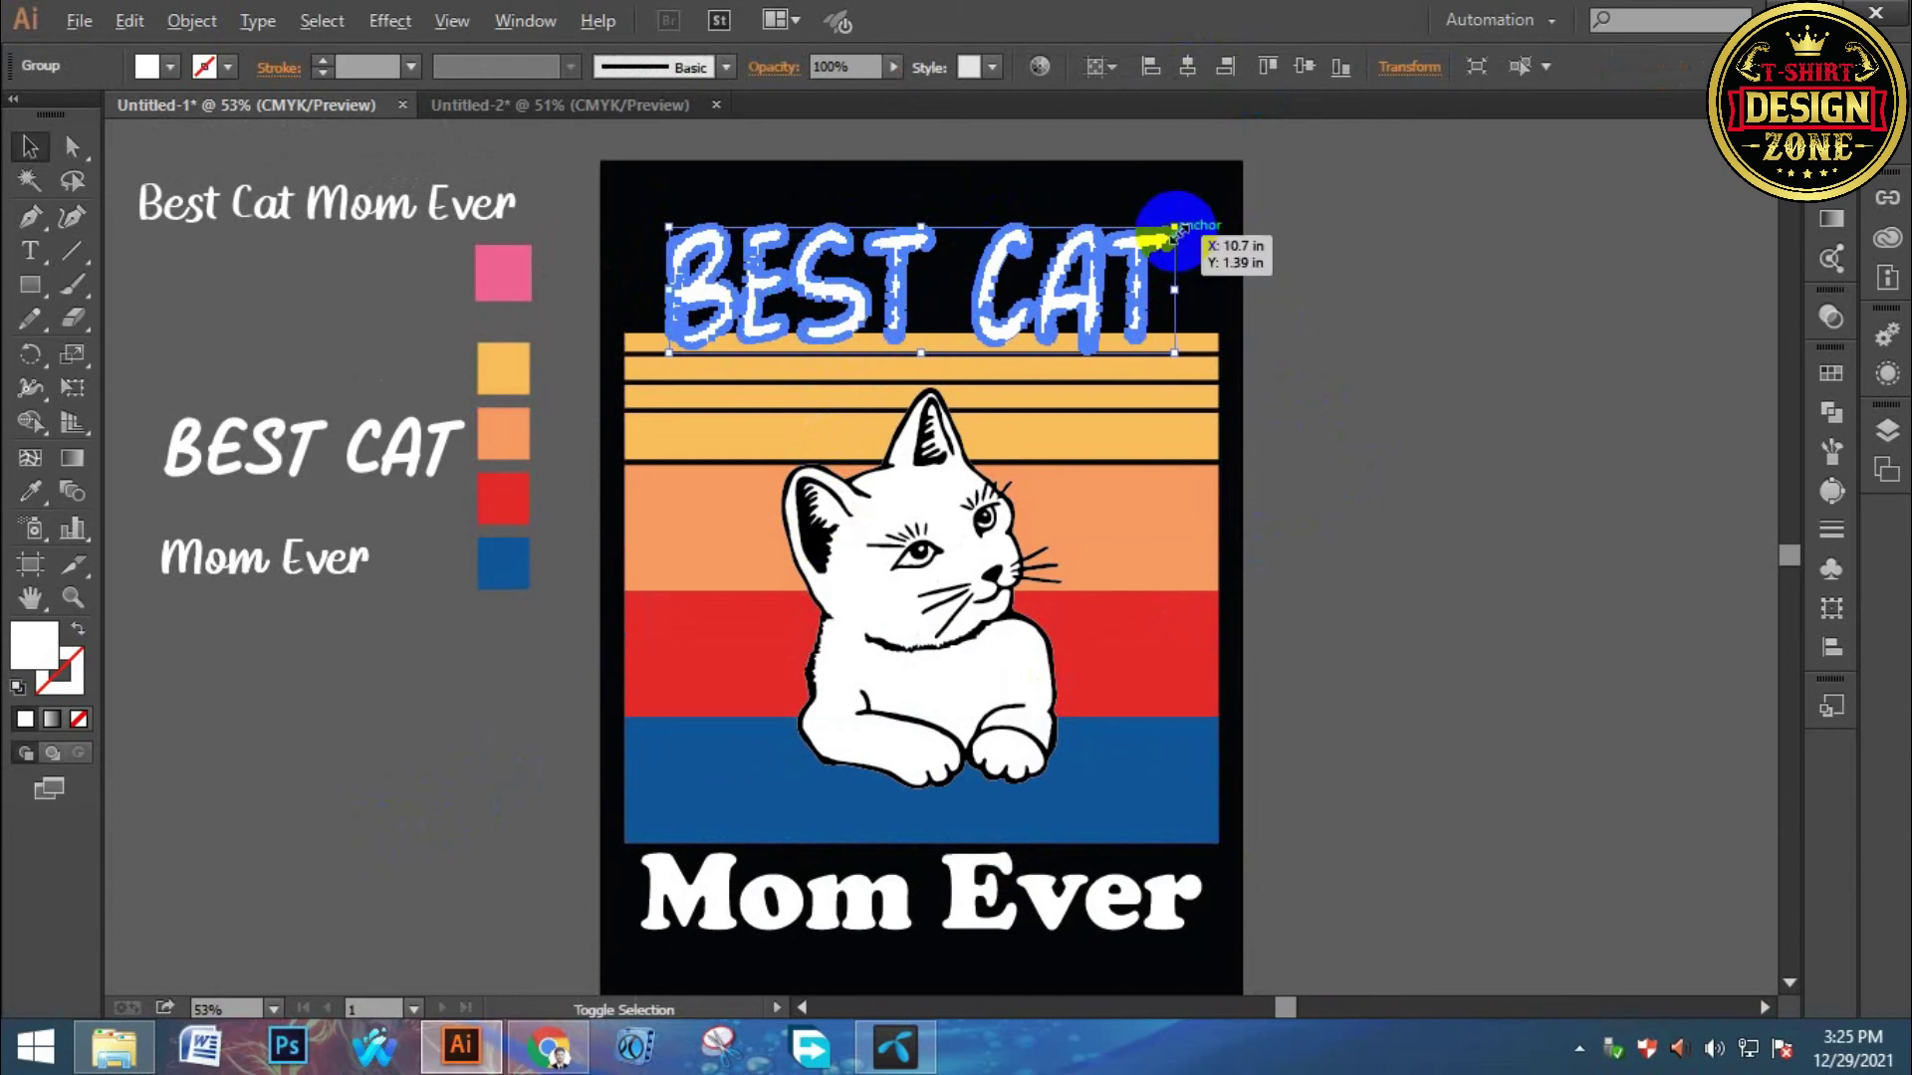
drag(1175, 229, 1268, 243)
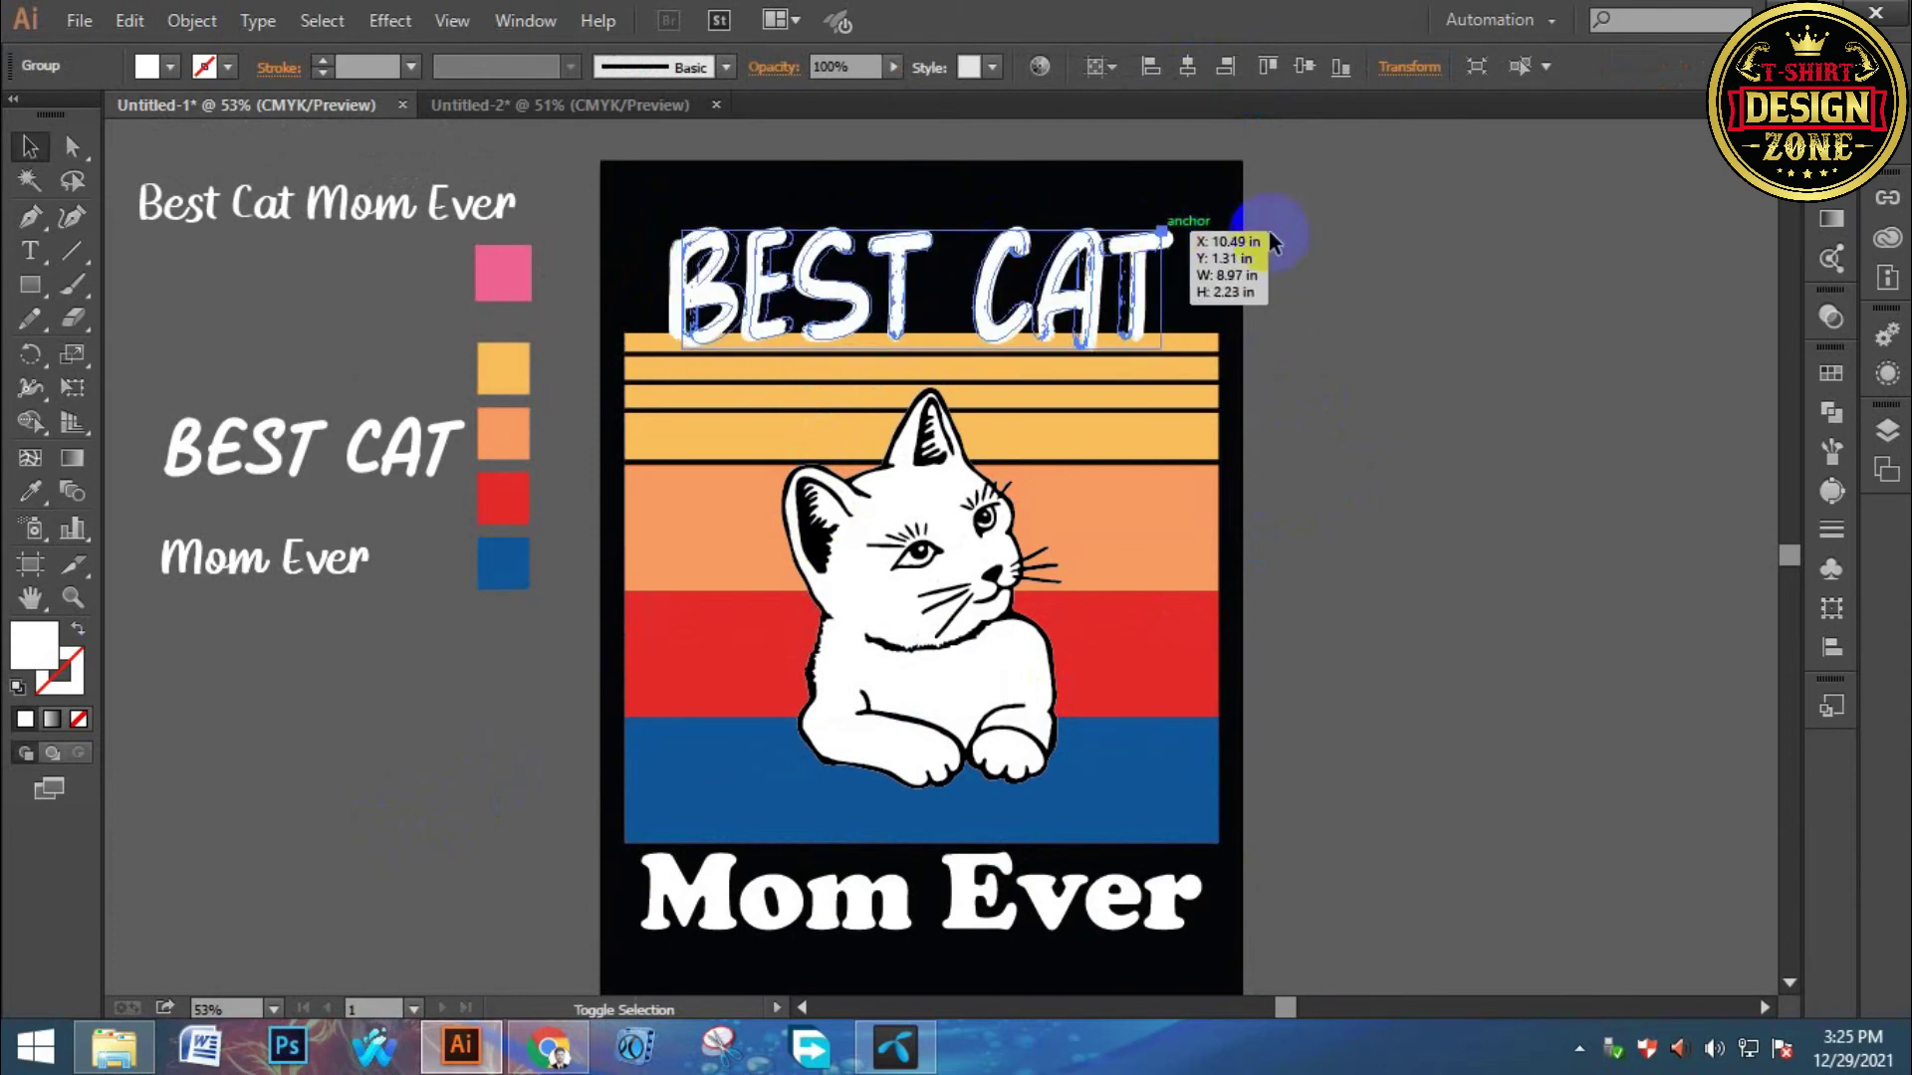
click(1331, 289)
scroll(1418, 296, down, 2)
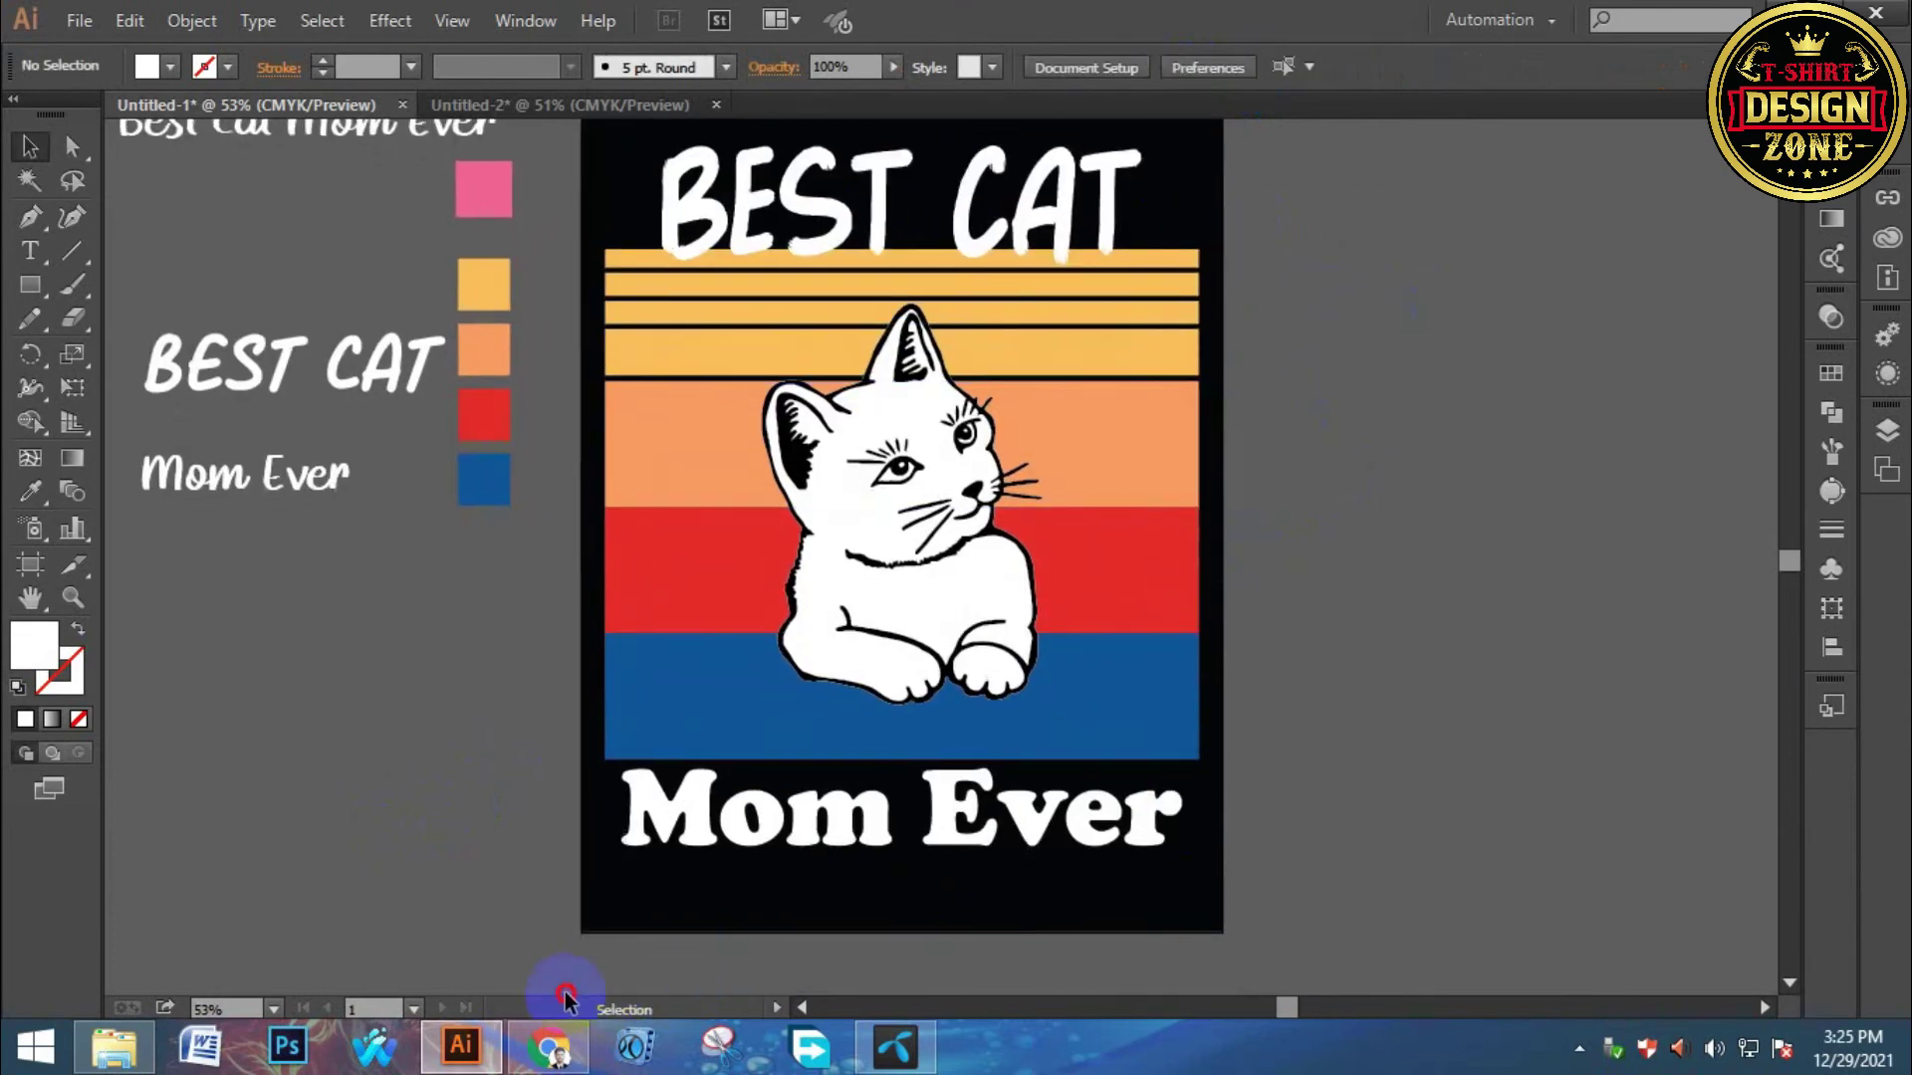
click(548, 1047)
click(827, 23)
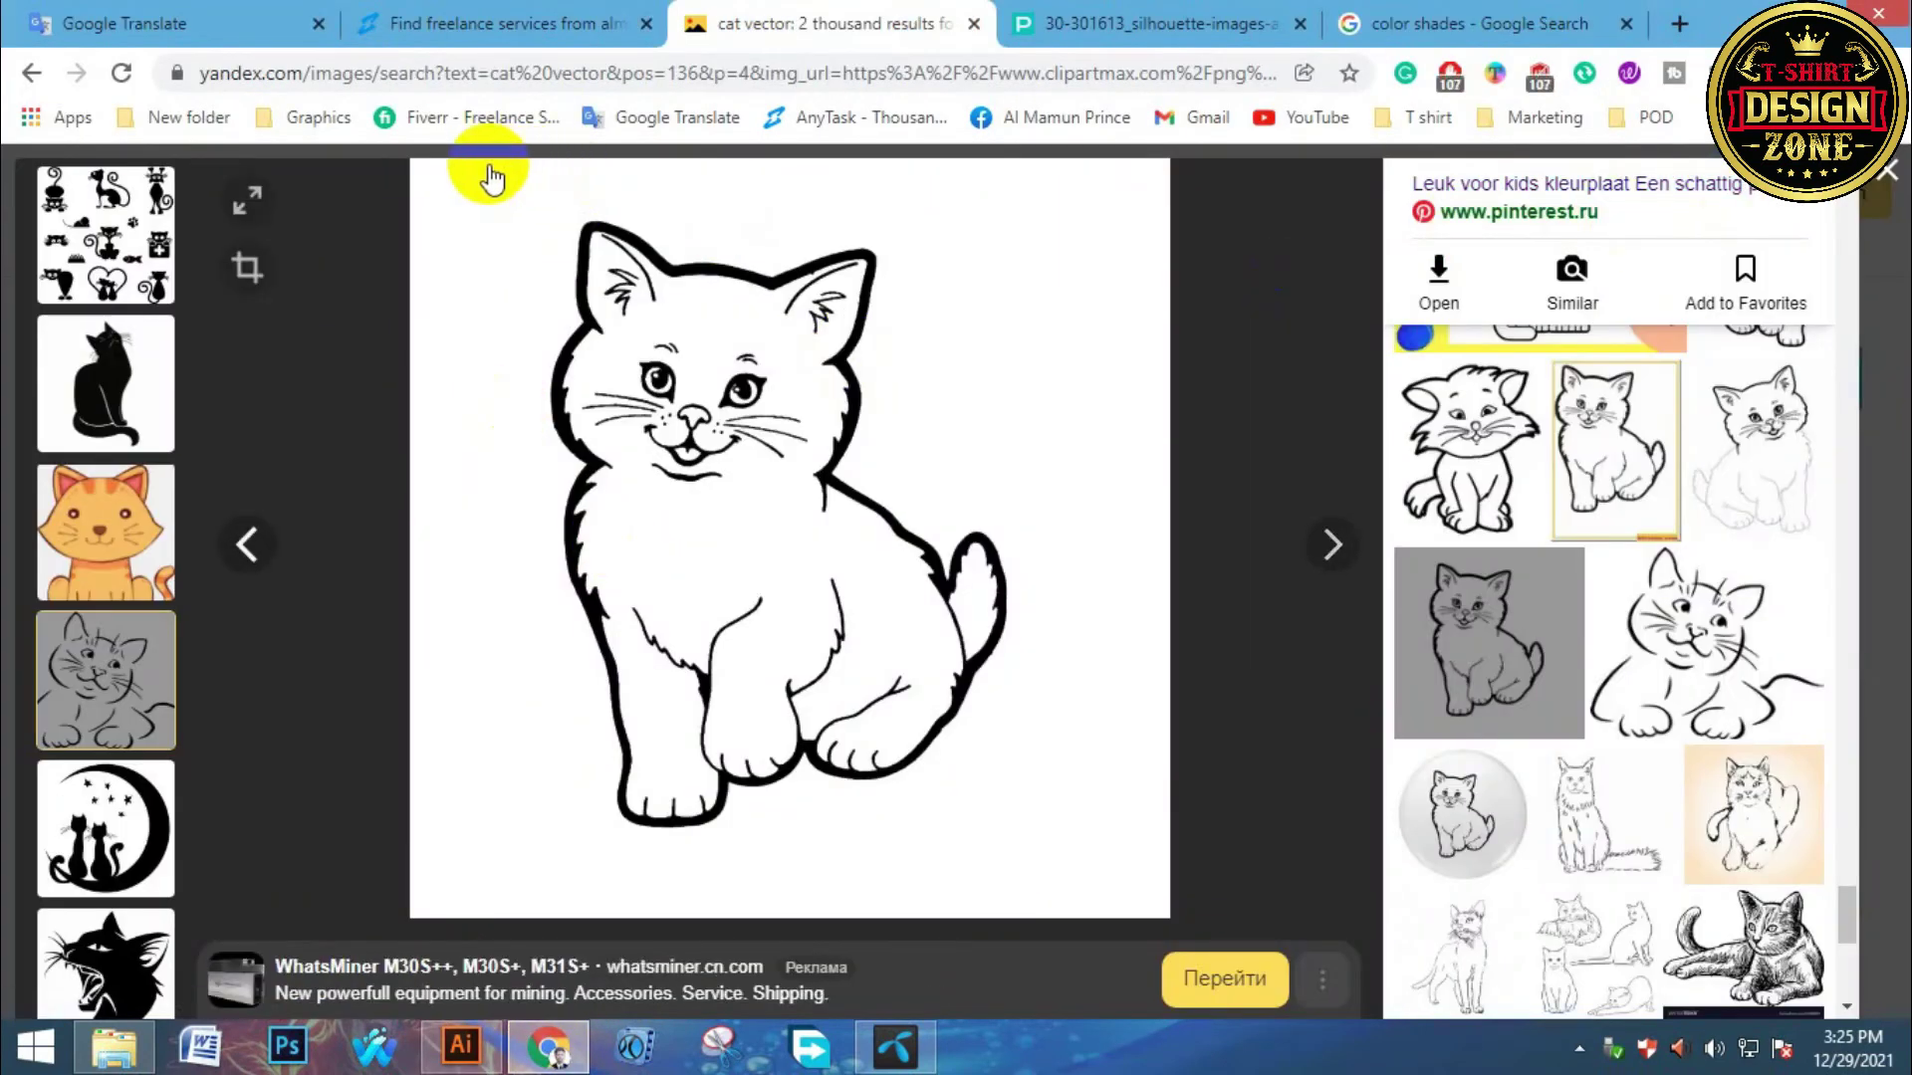
click(359, 273)
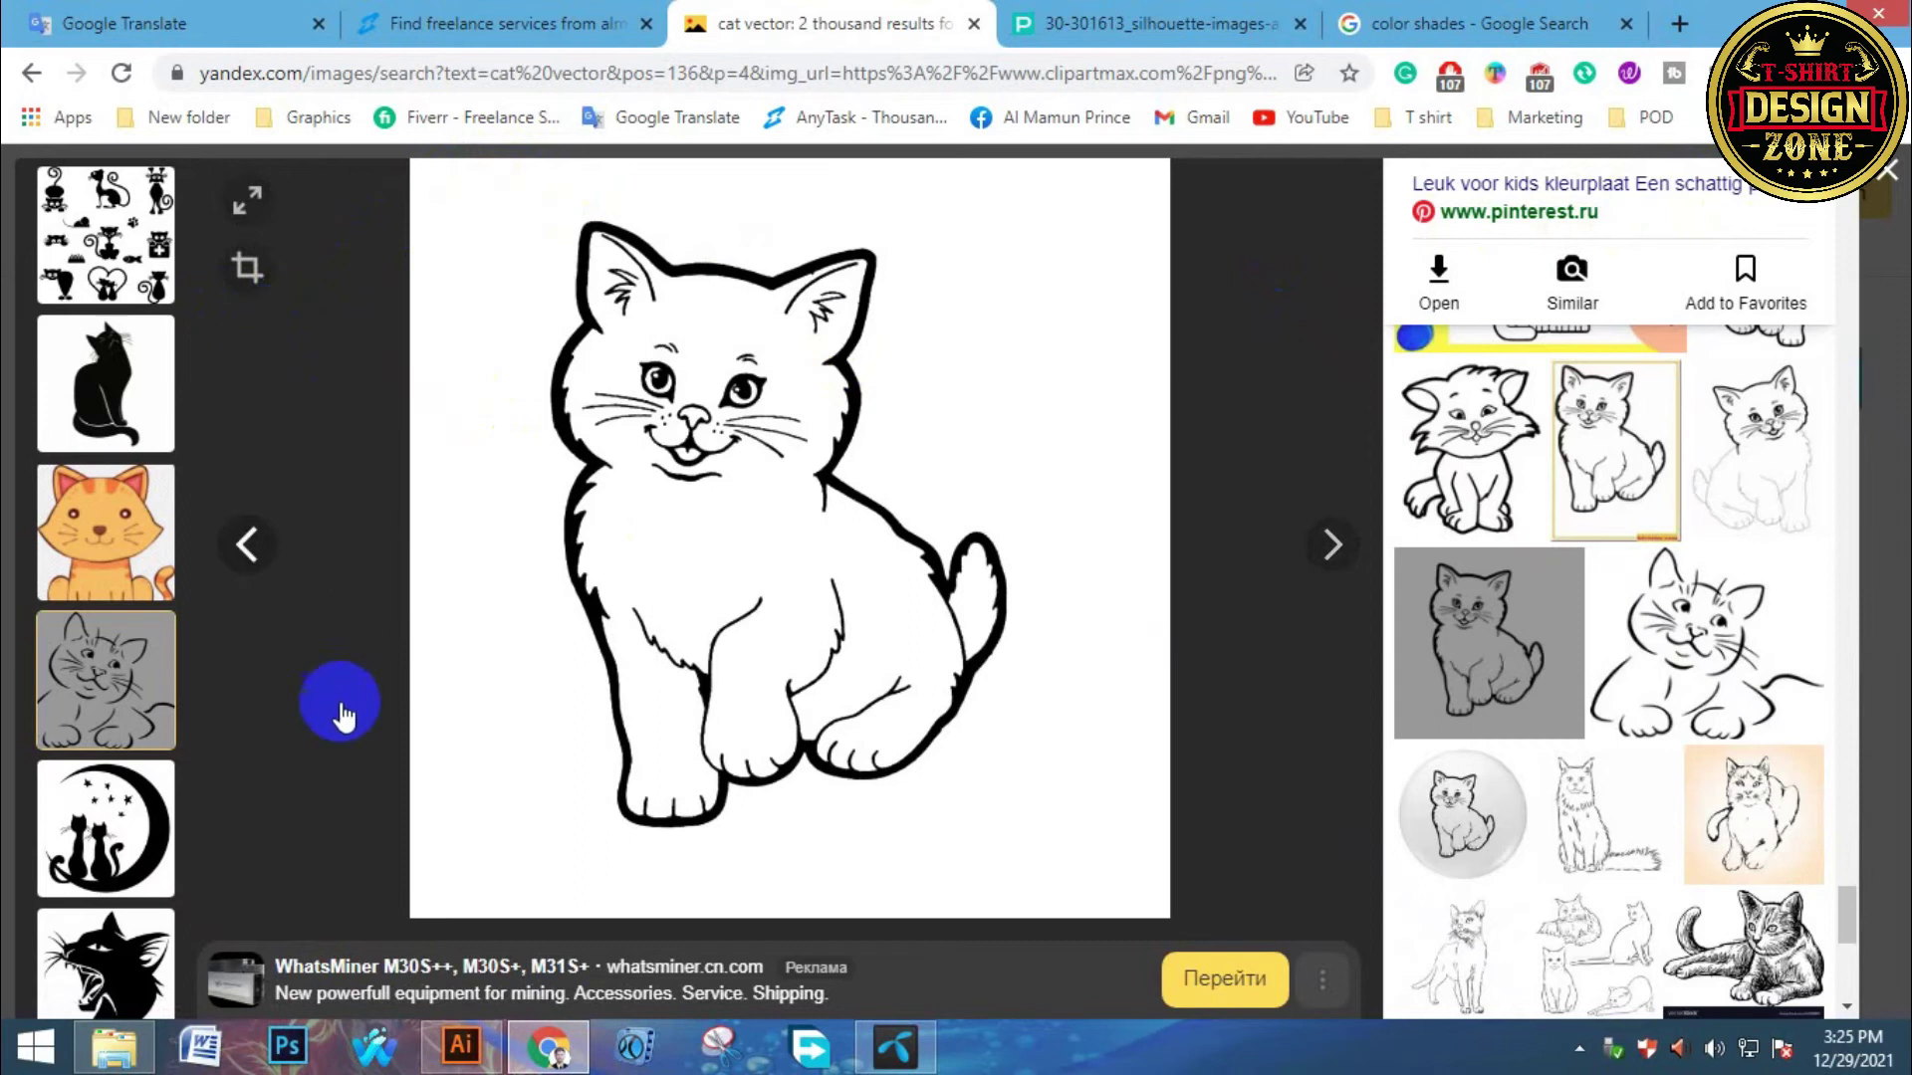
click(463, 1047)
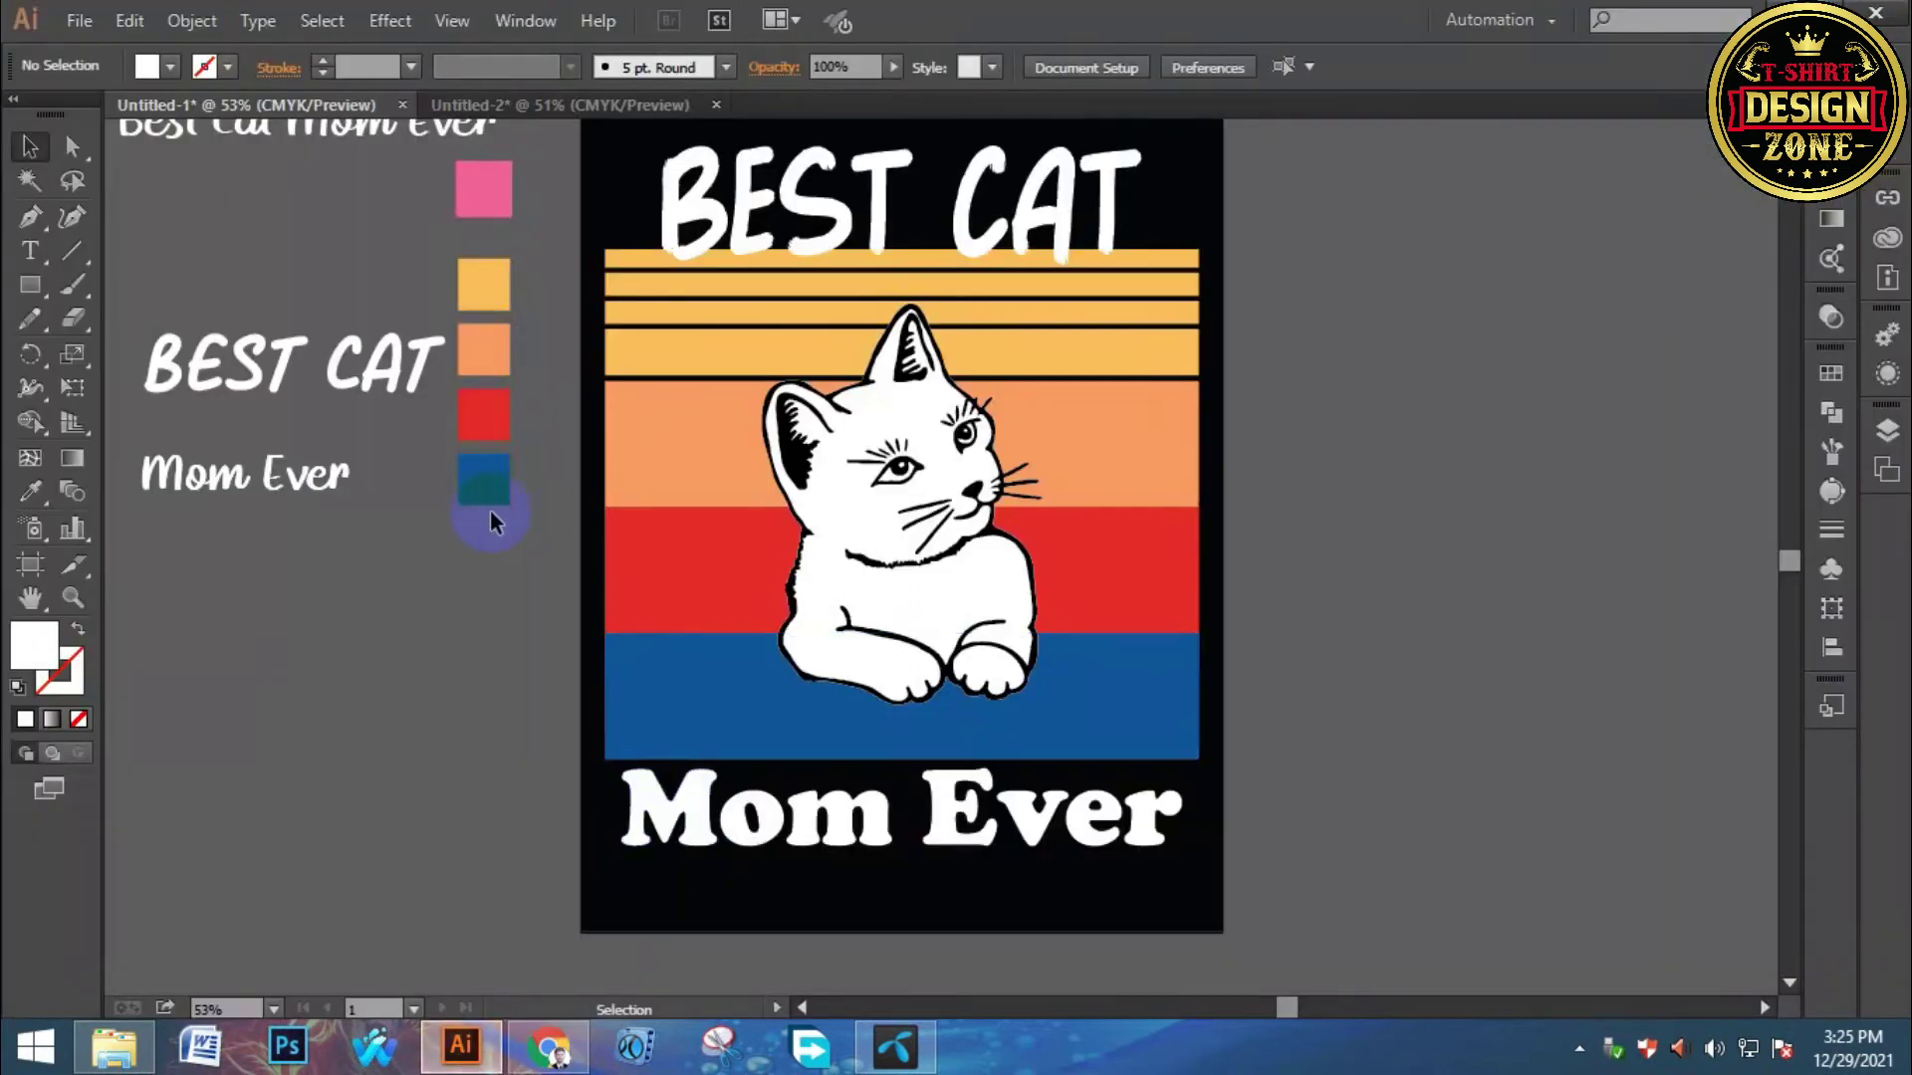
drag(798, 407, 750, 538)
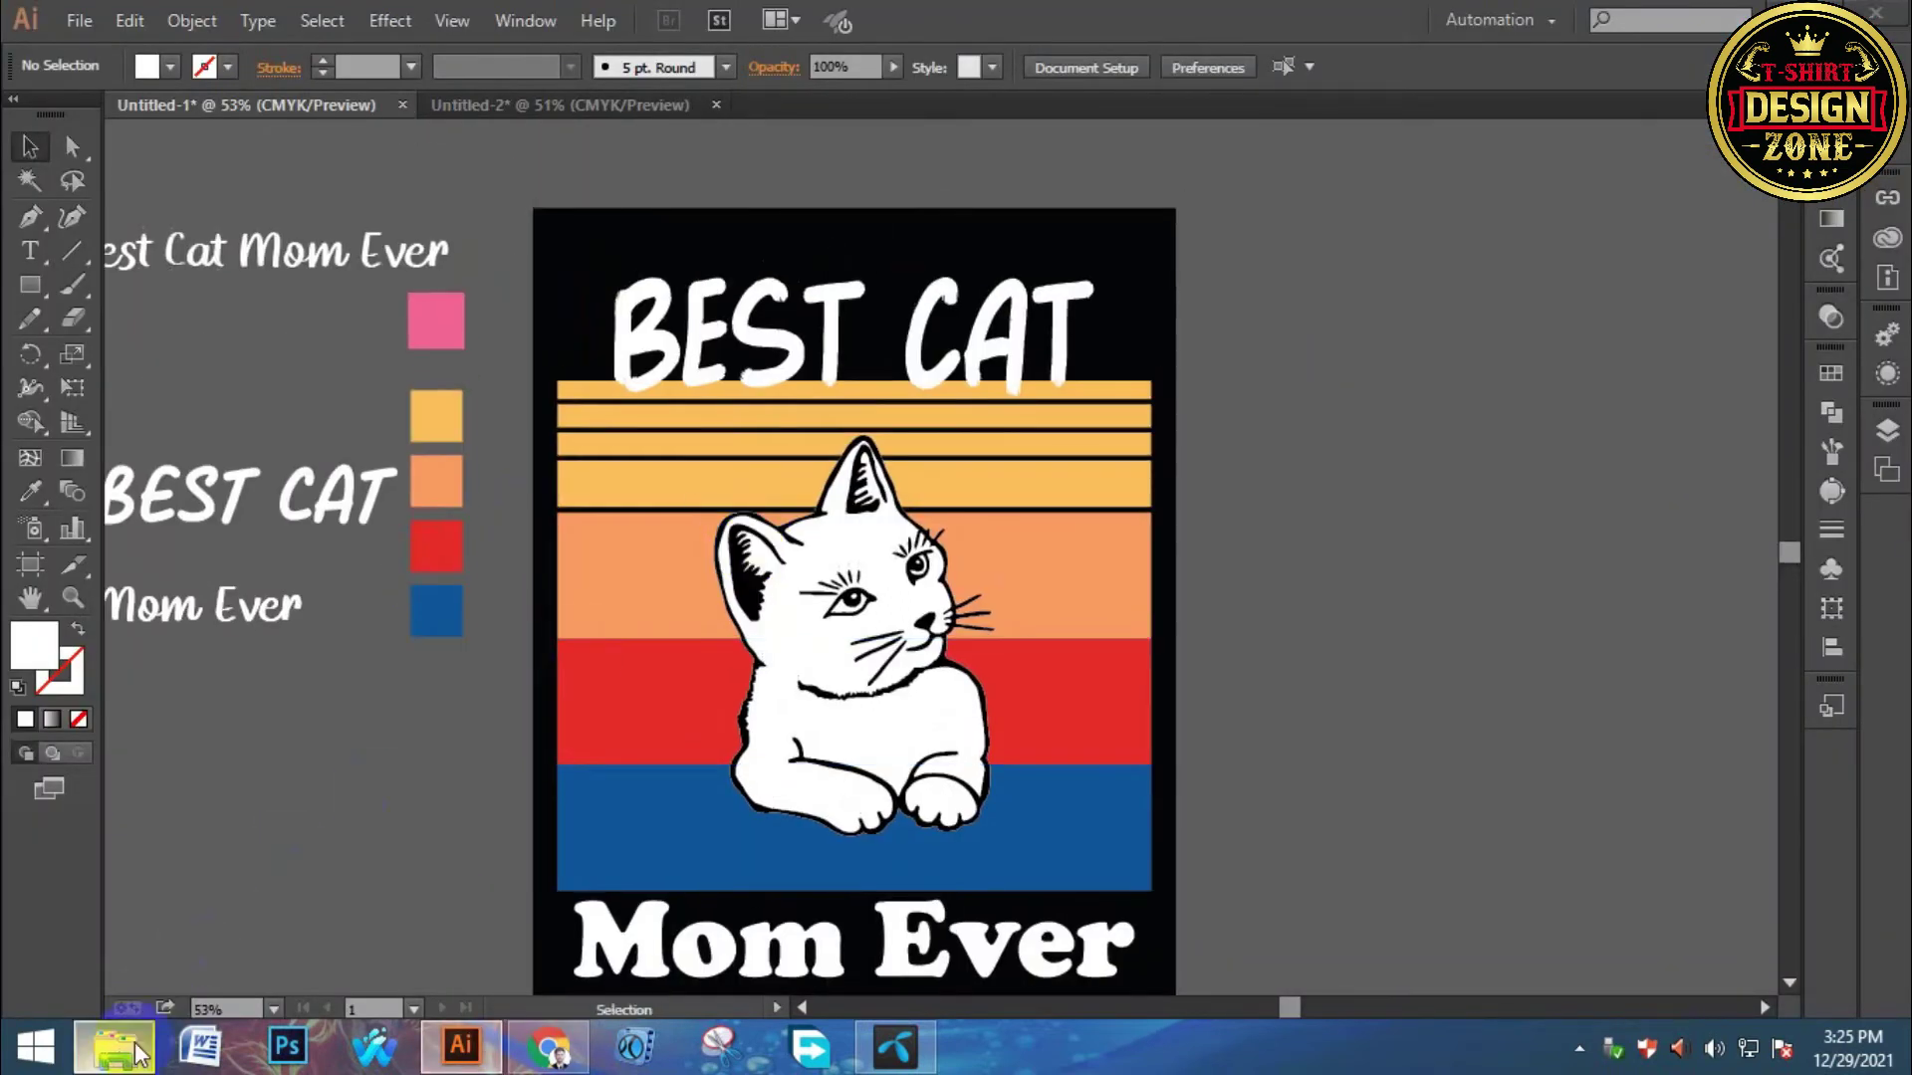
Switch to File Explorer and open the Cat & dog folder inside T shirt mackup > Design & logo on drive H.
click(137, 1052)
click(115, 1050)
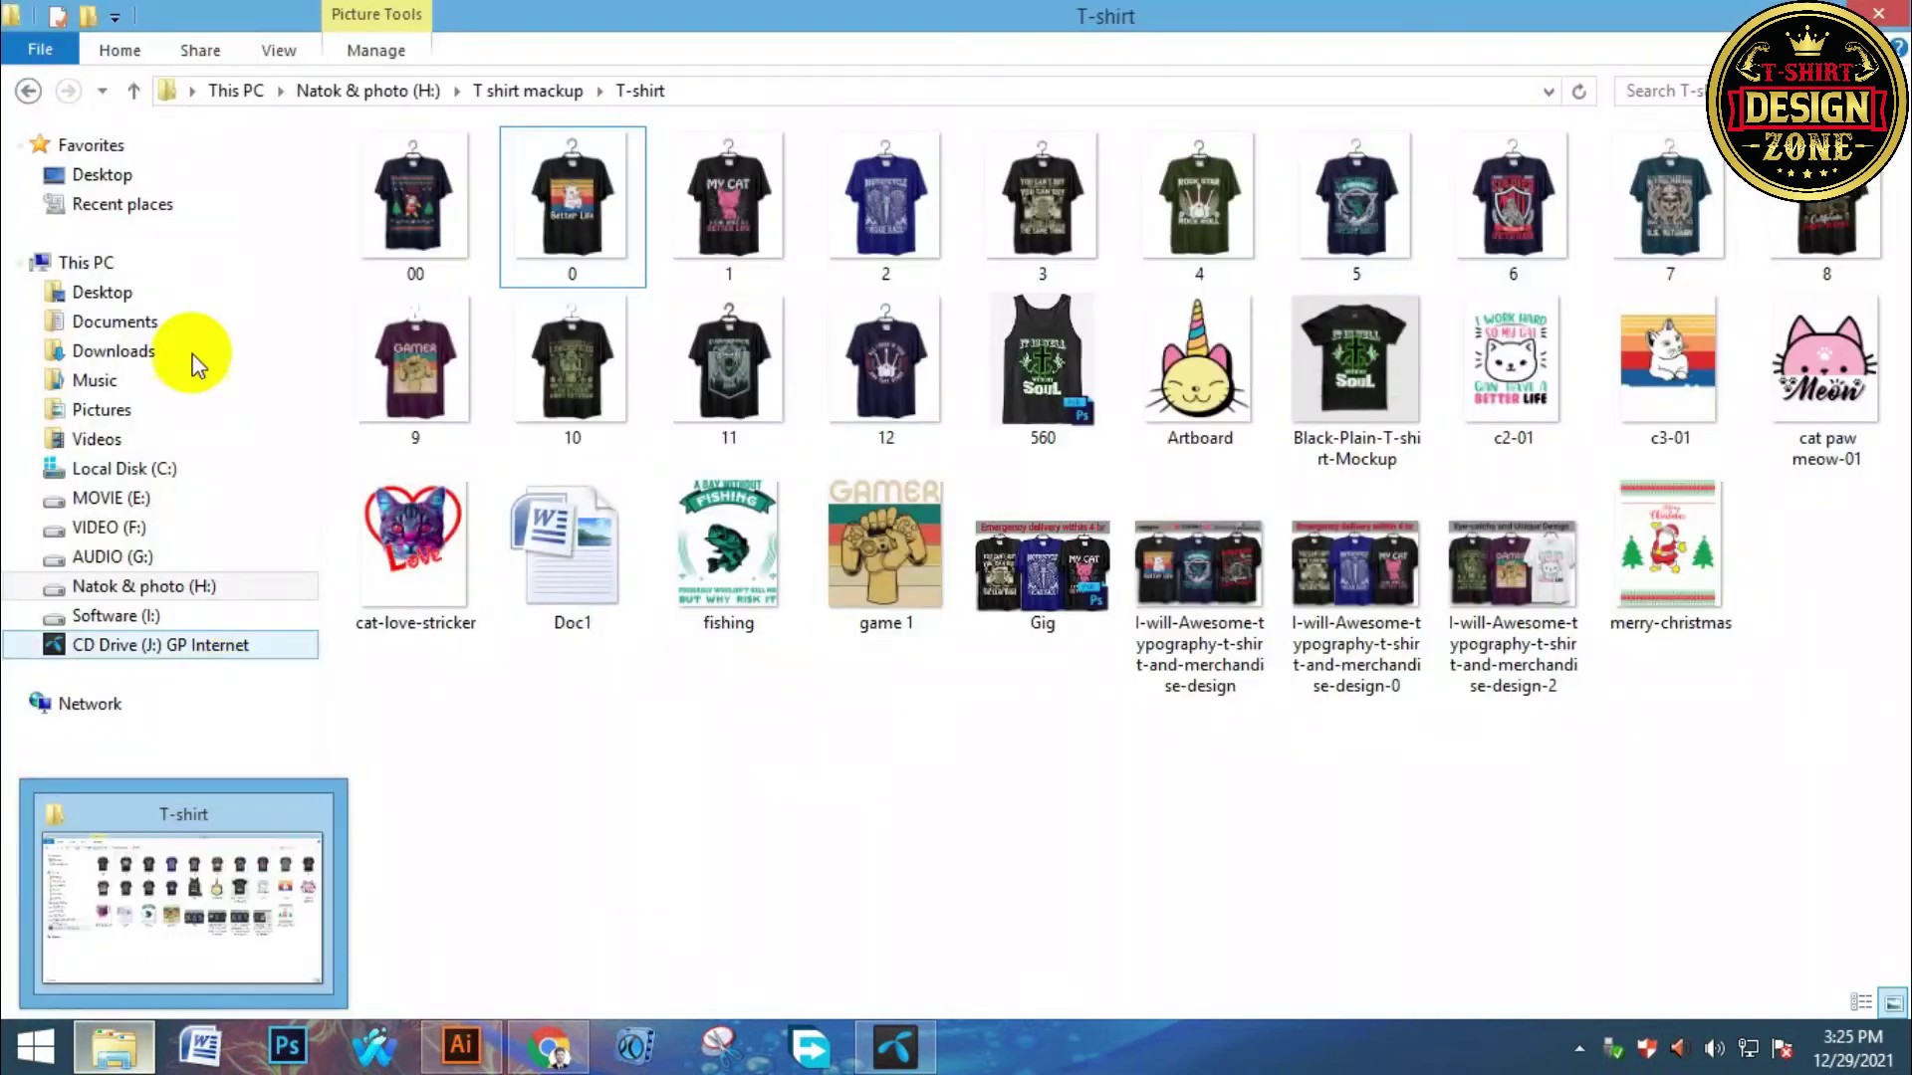
click(179, 586)
click(1792, 234)
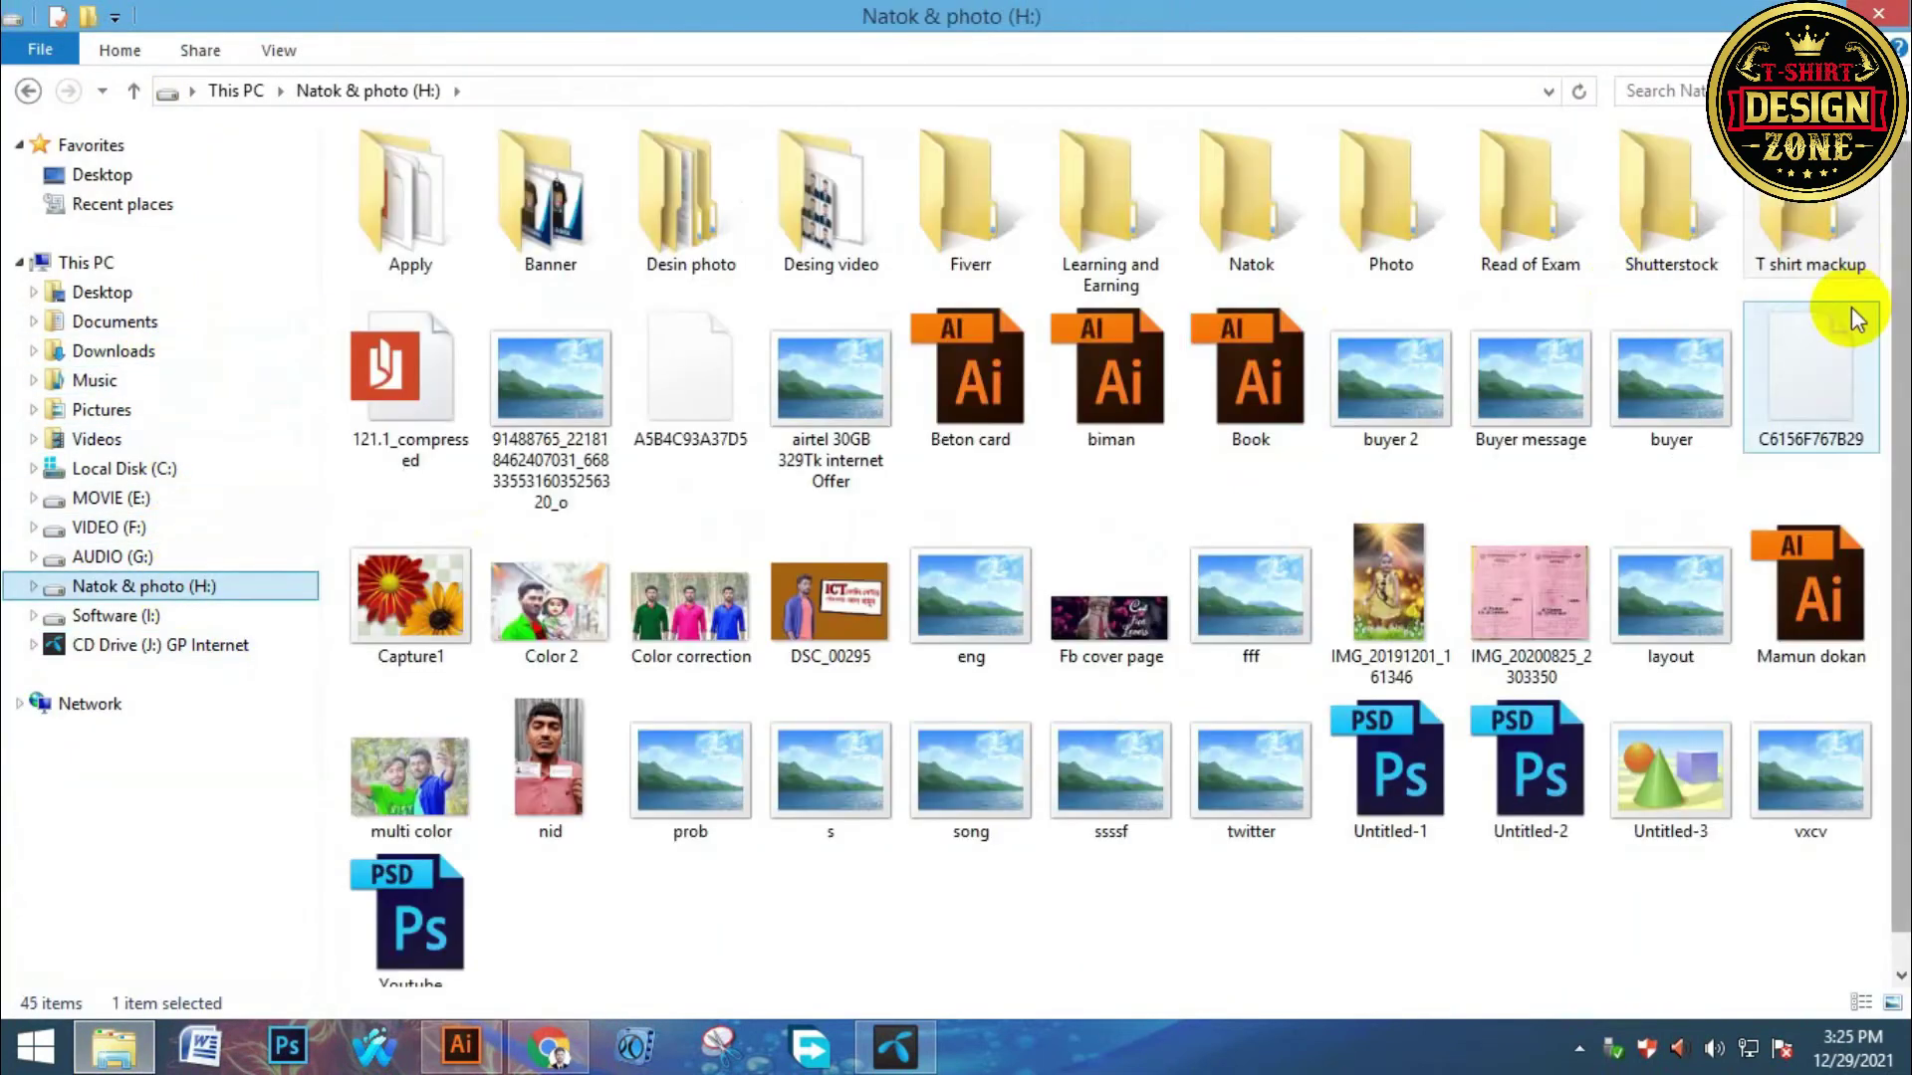
double_click(1784, 233)
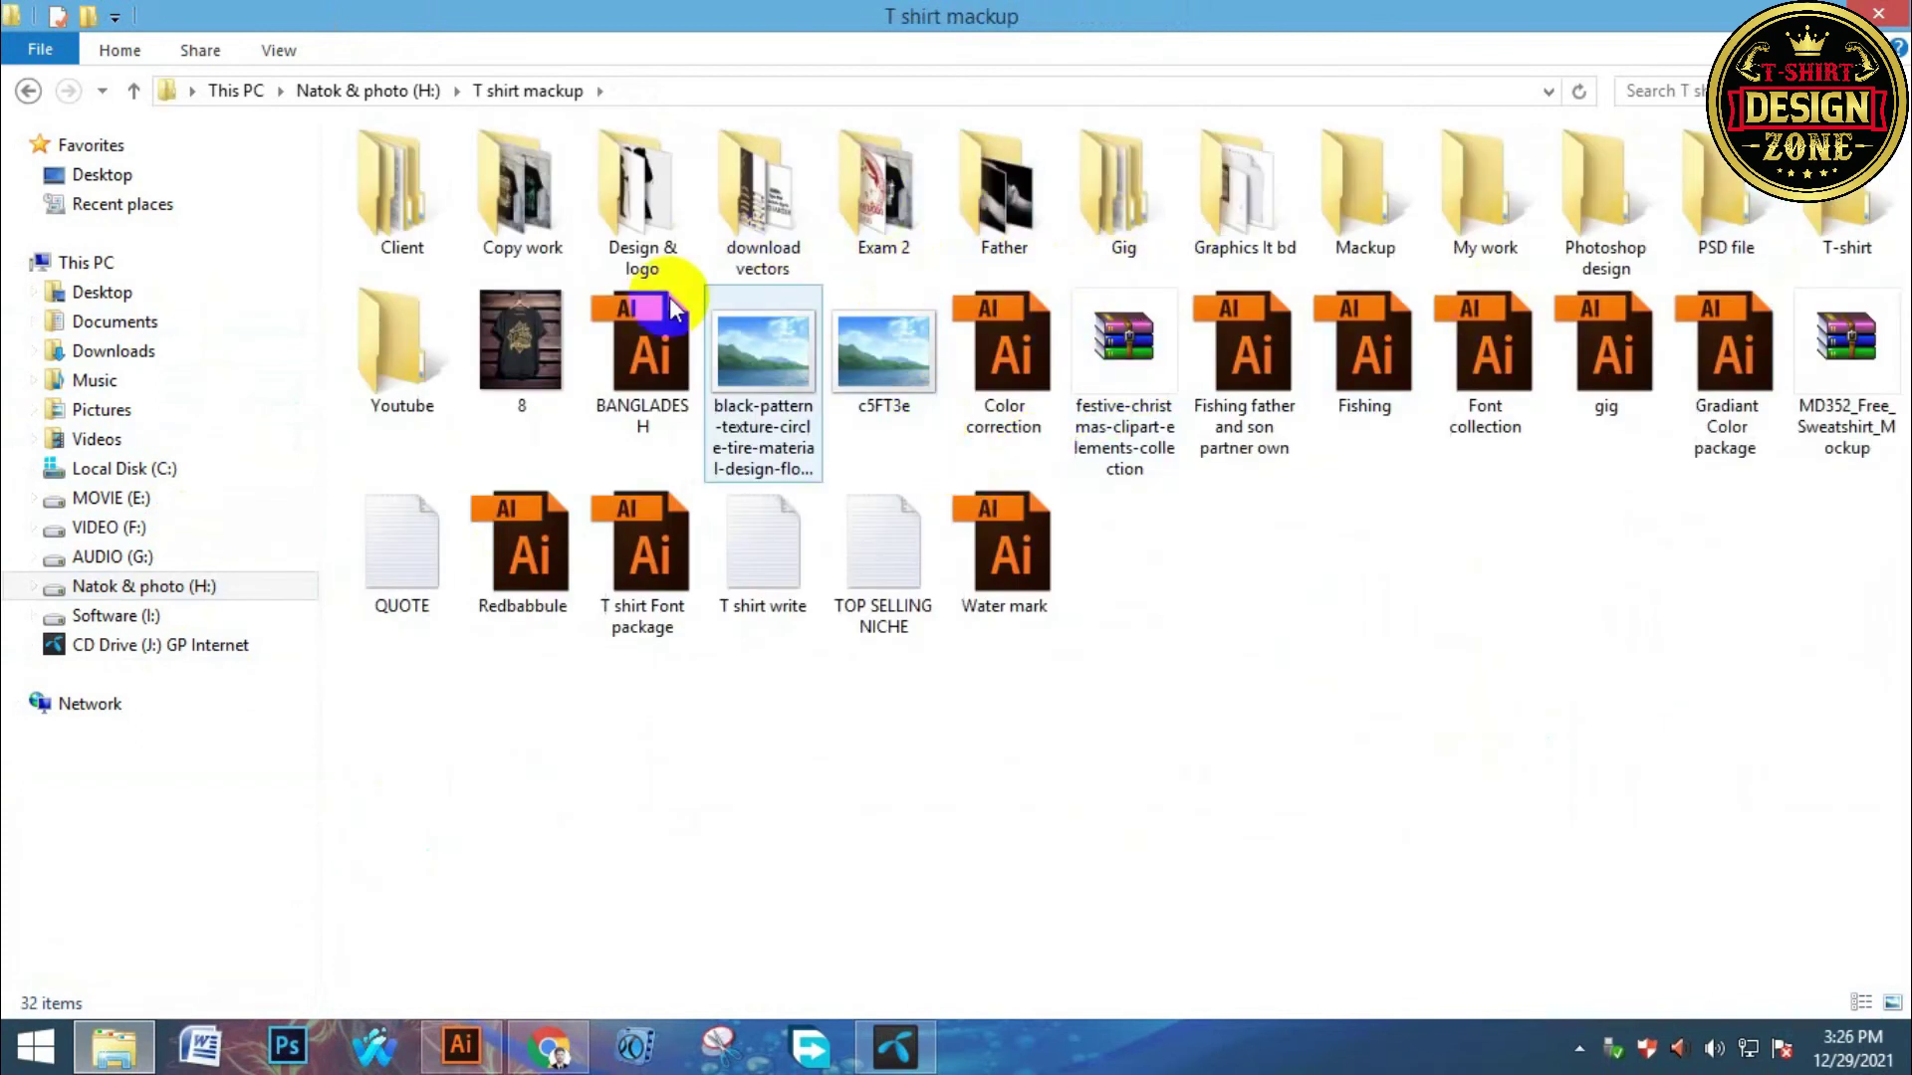
double_click(642, 197)
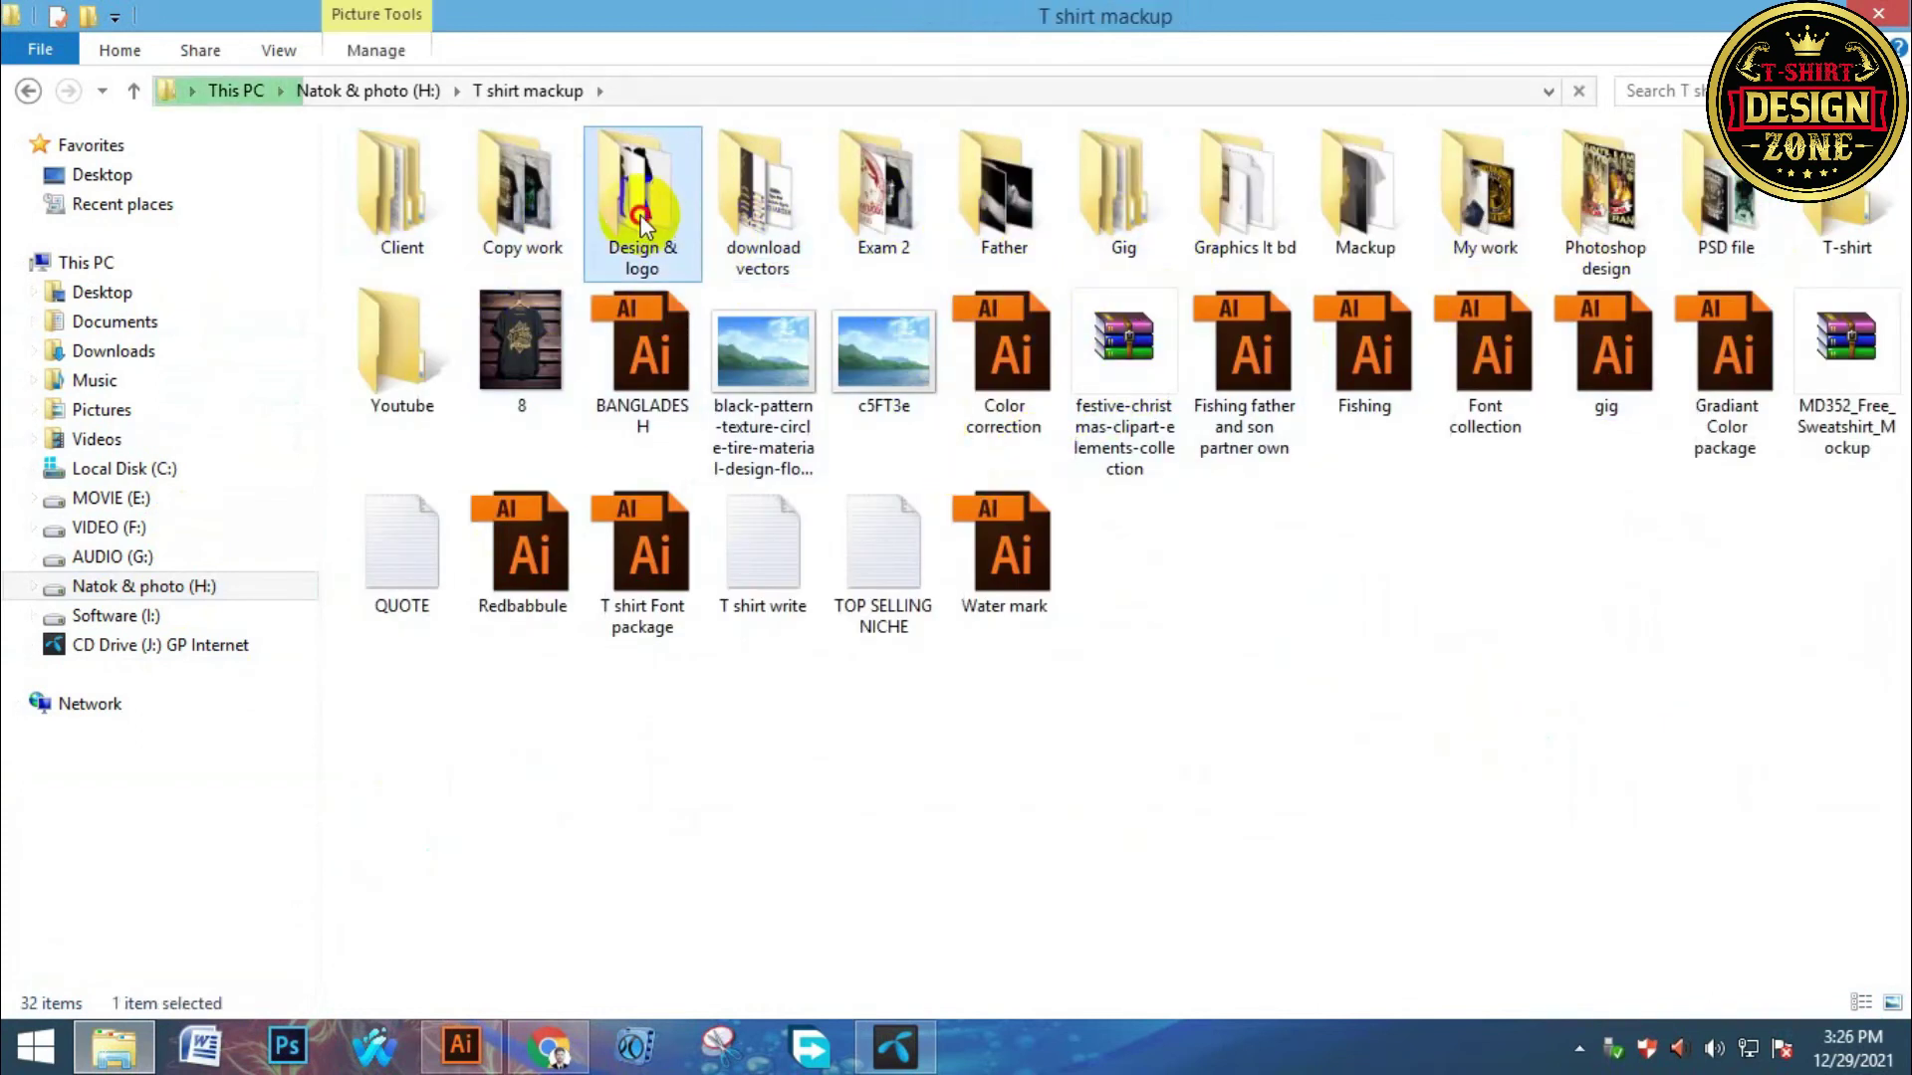
double_click(1382, 279)
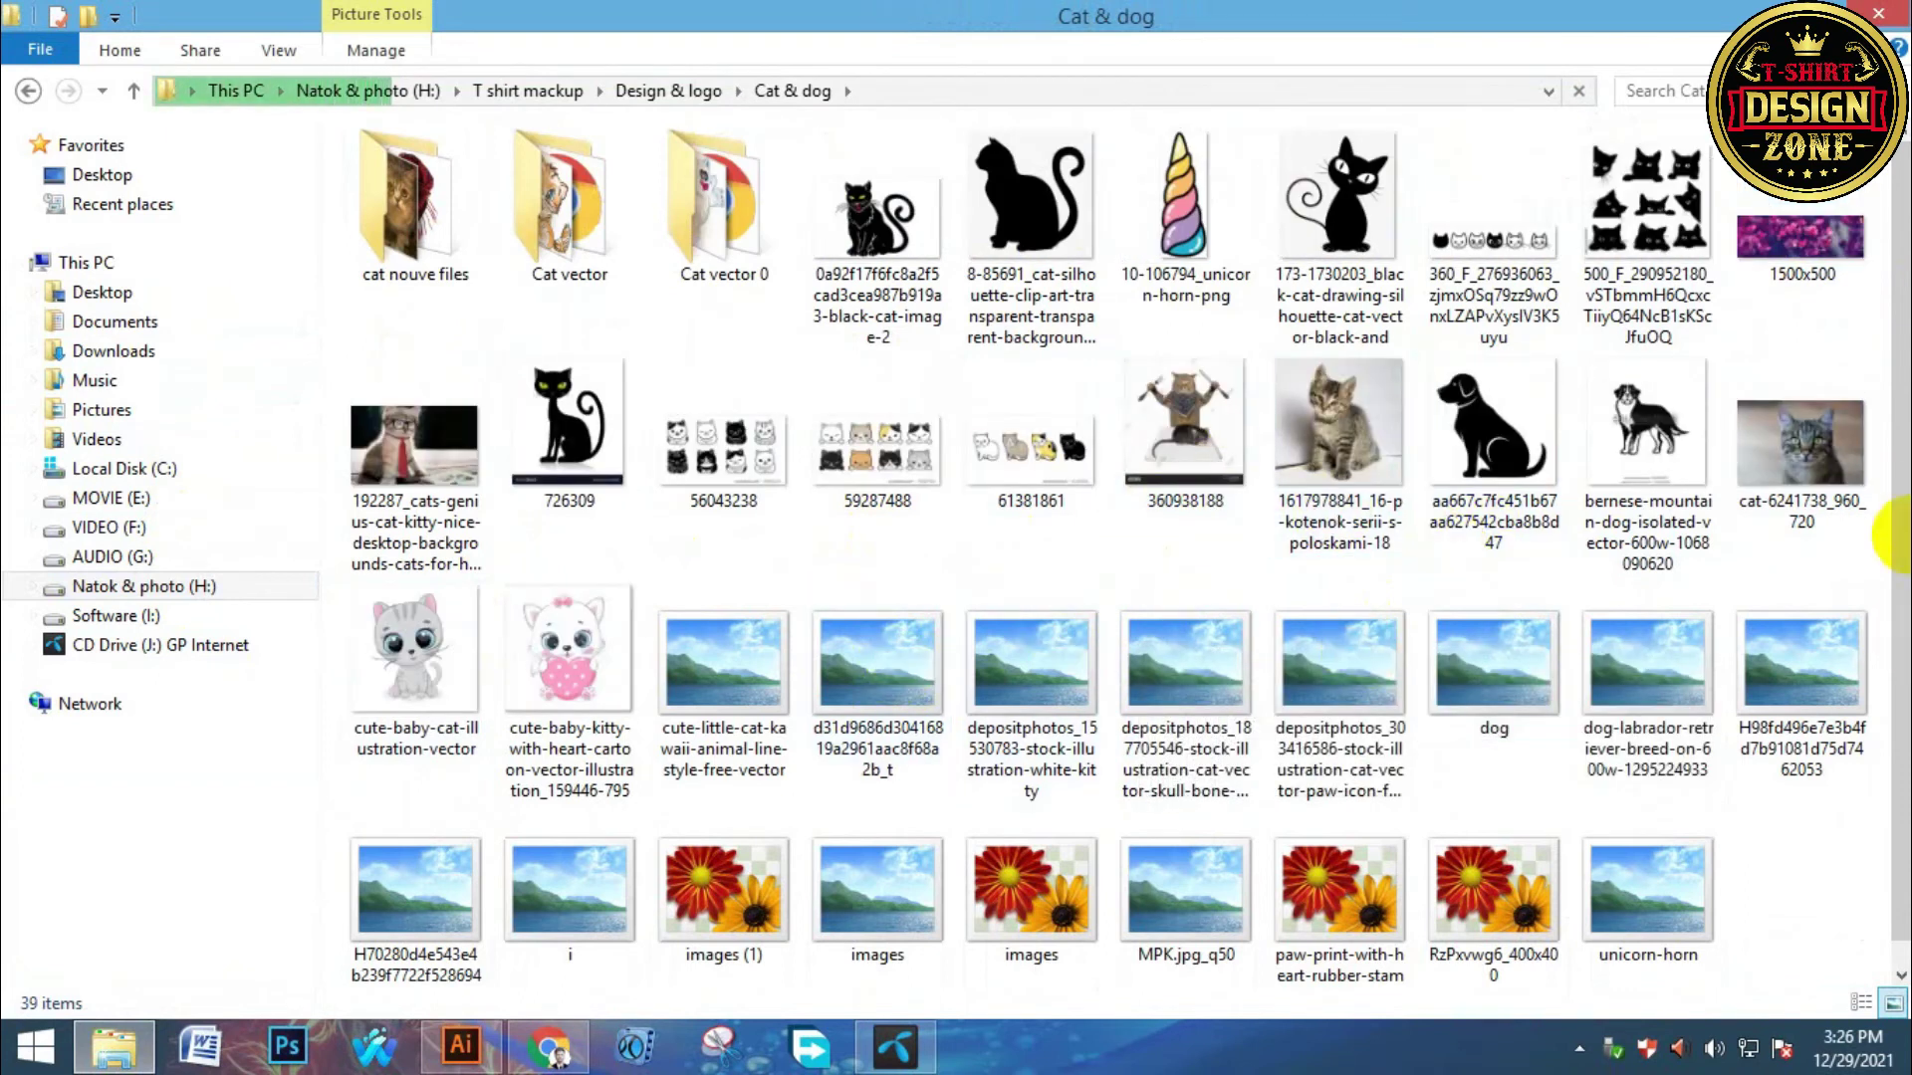
Open the depositphotos cat-vector-paw-icon-footprint image from the folder in Adobe Illustrator CC 2015.
drag(1904, 389, 1909, 623)
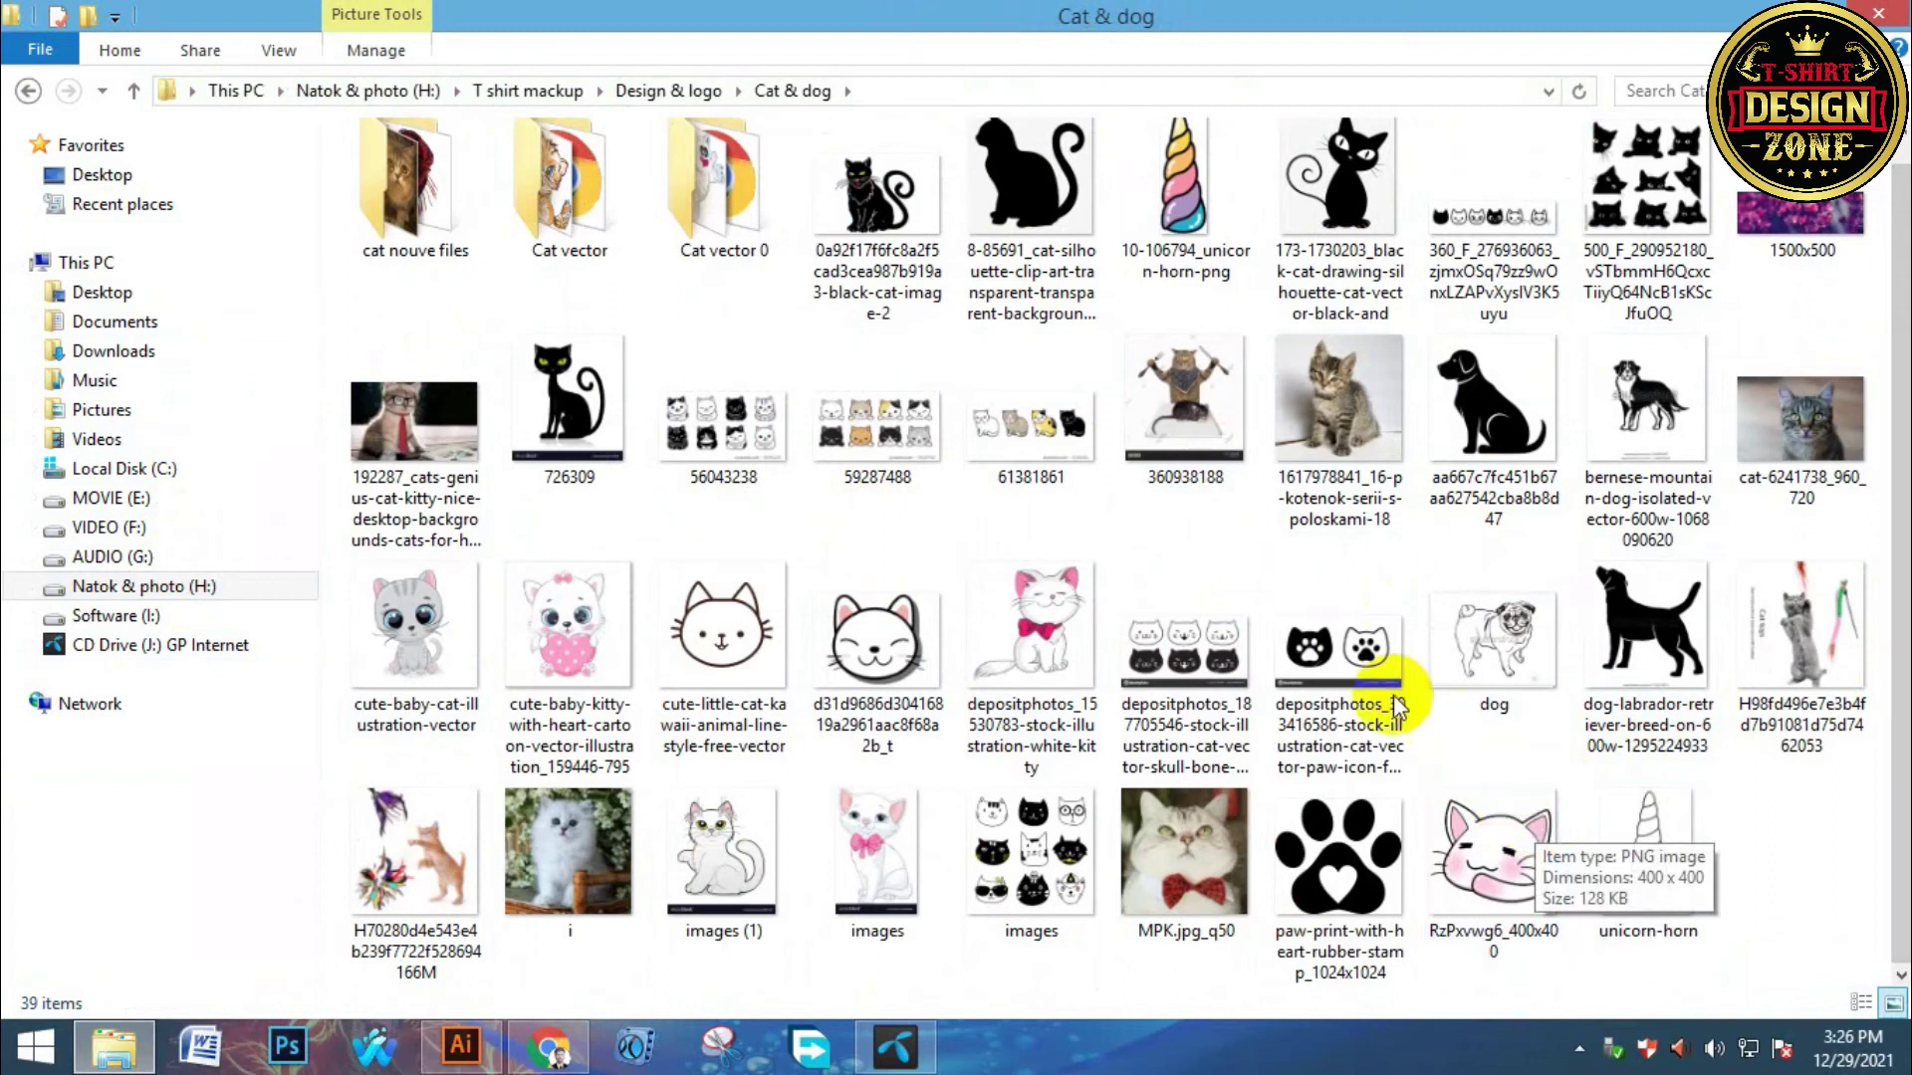
click(1363, 687)
right_click(1360, 678)
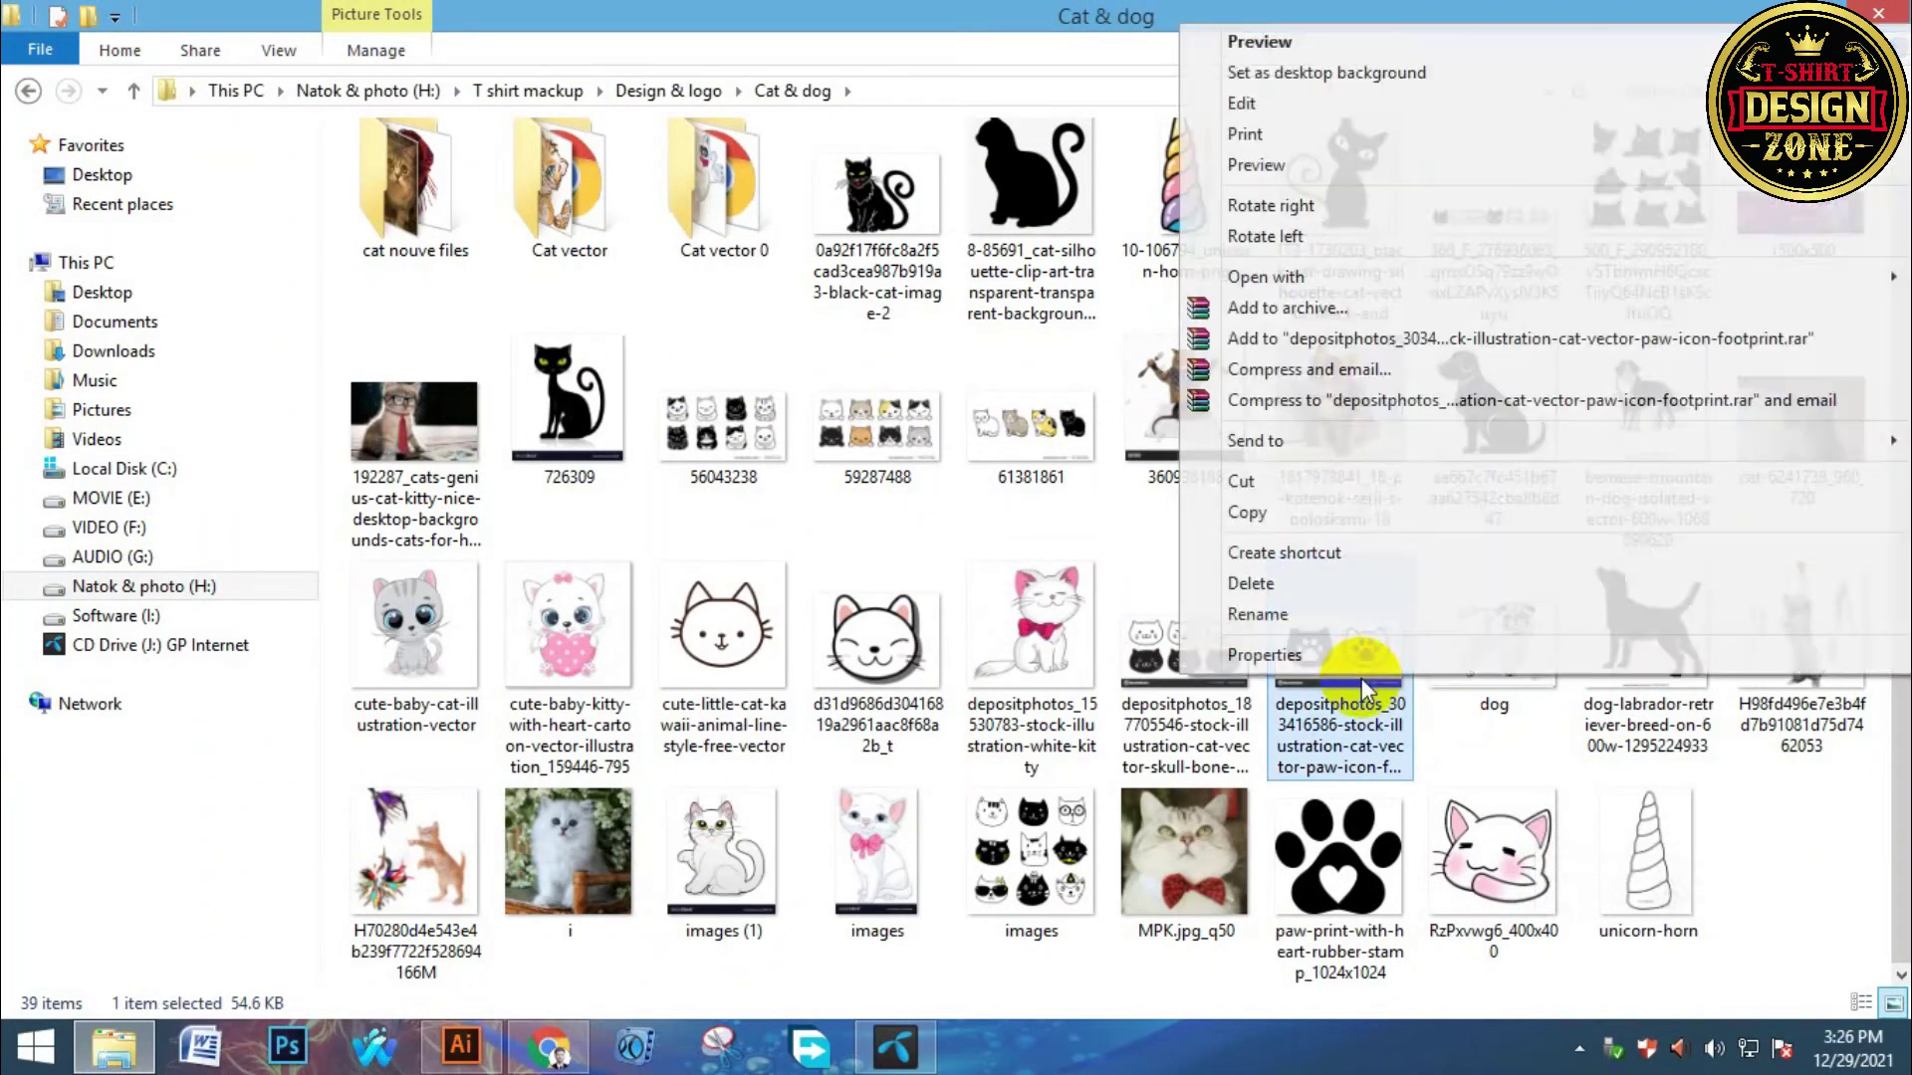
mouse_move(1285, 284)
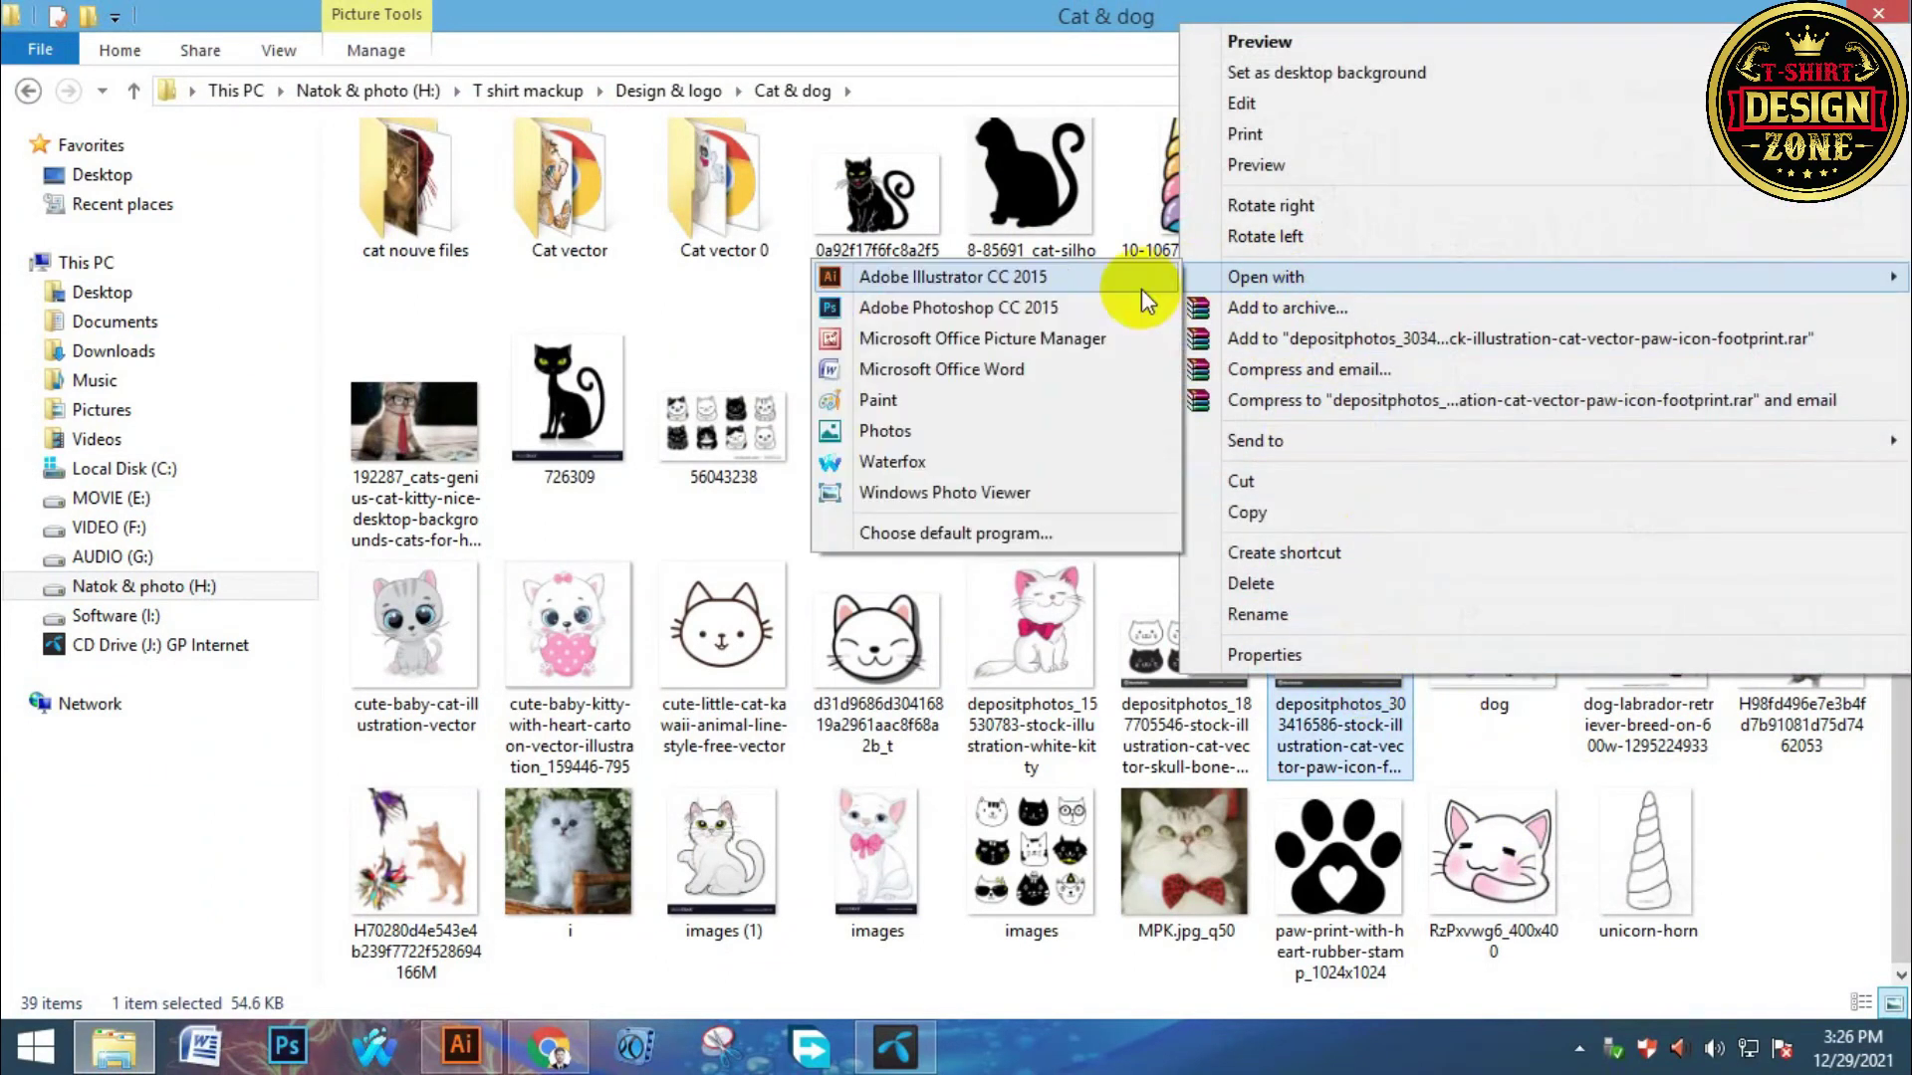
click(901, 264)
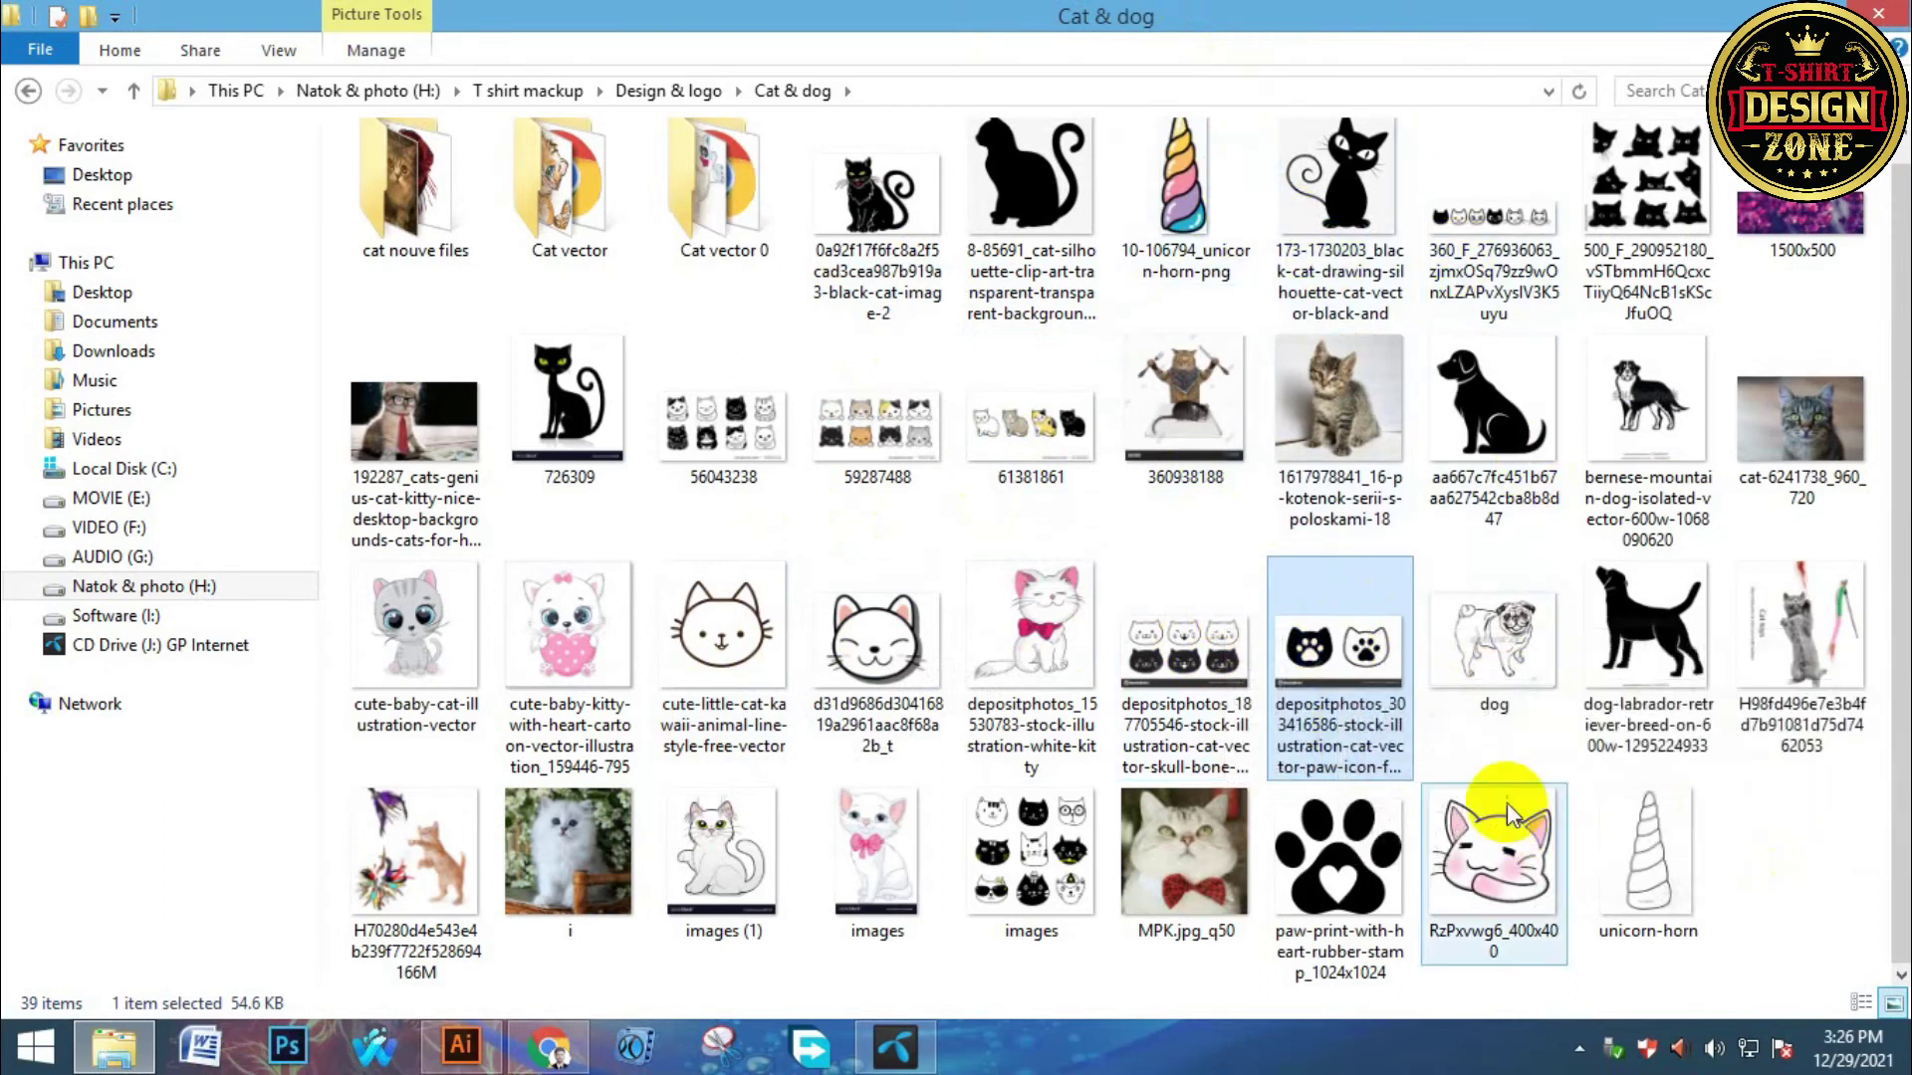
key(alt+Tab)
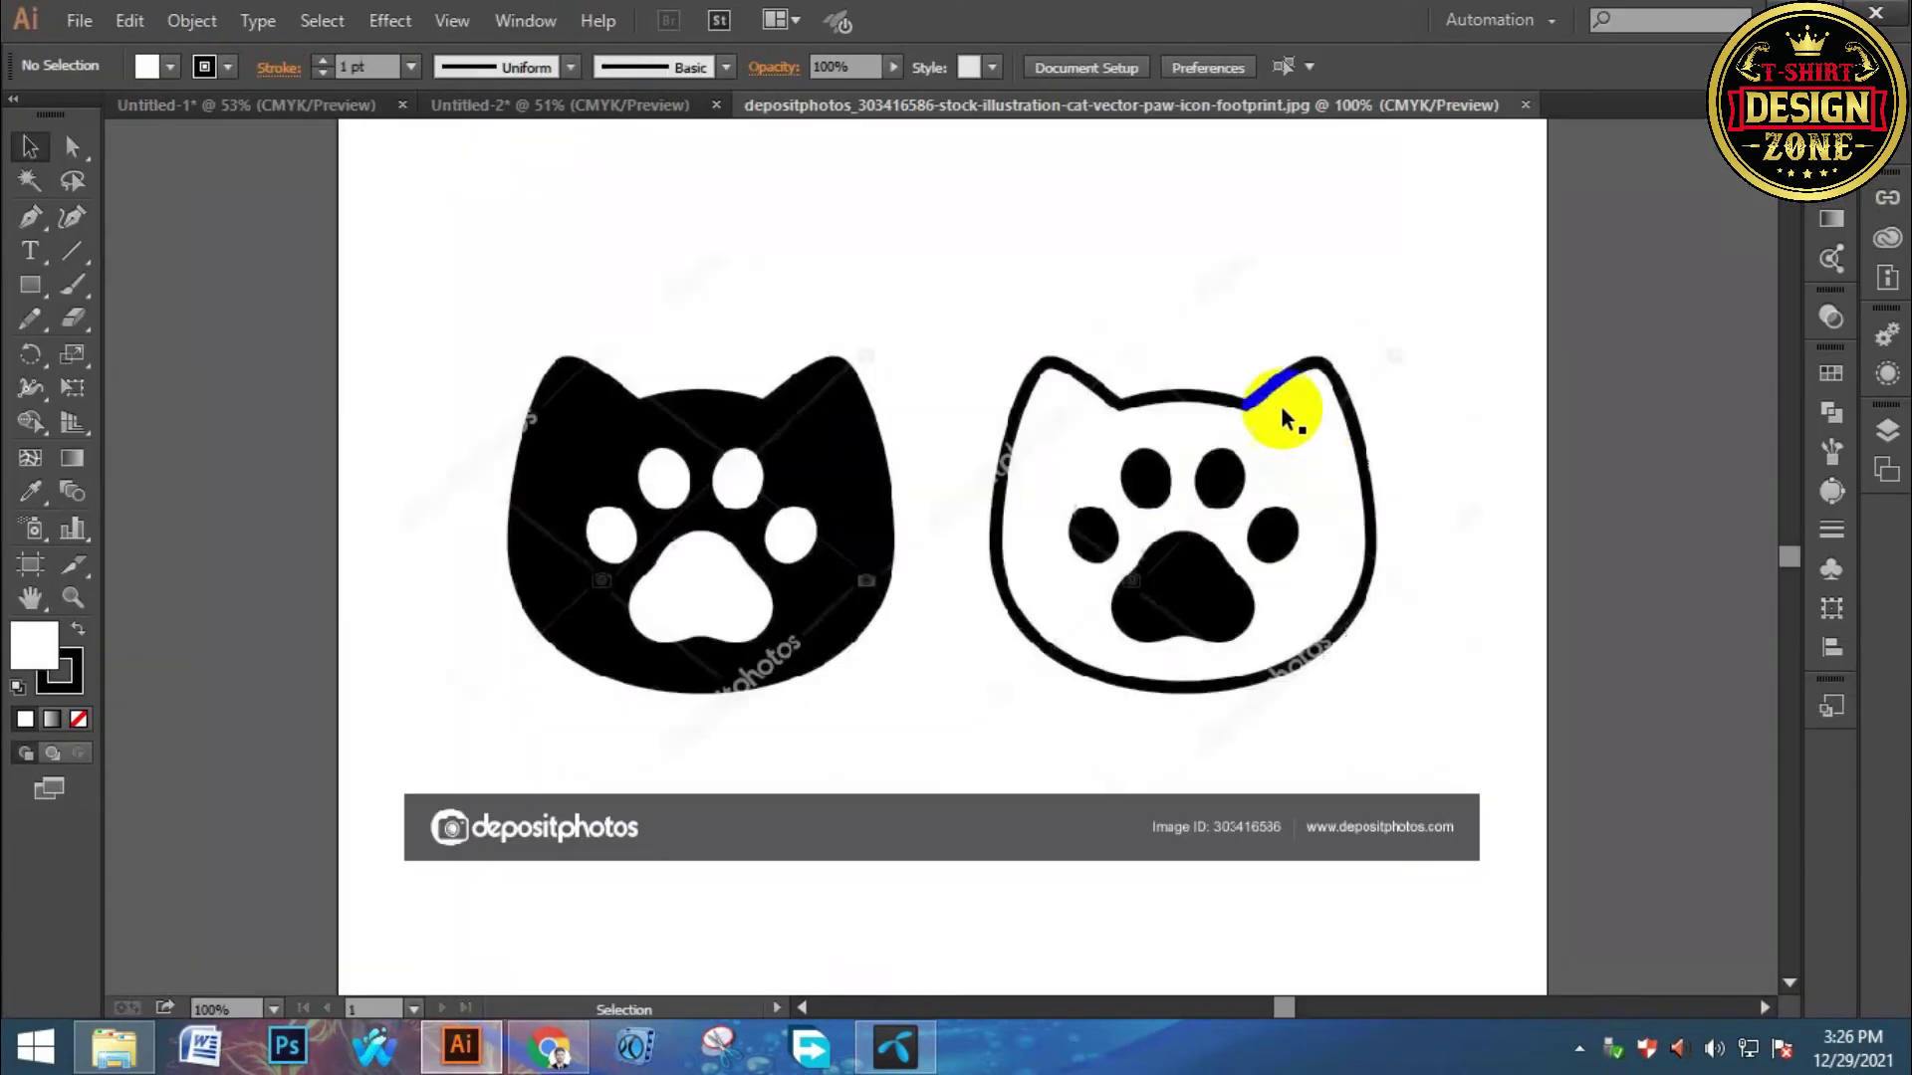
Image Trace the paw picture in black and white with white ignored, then expand the tracing's object and fill into paths.
click(1832, 494)
click(1492, 982)
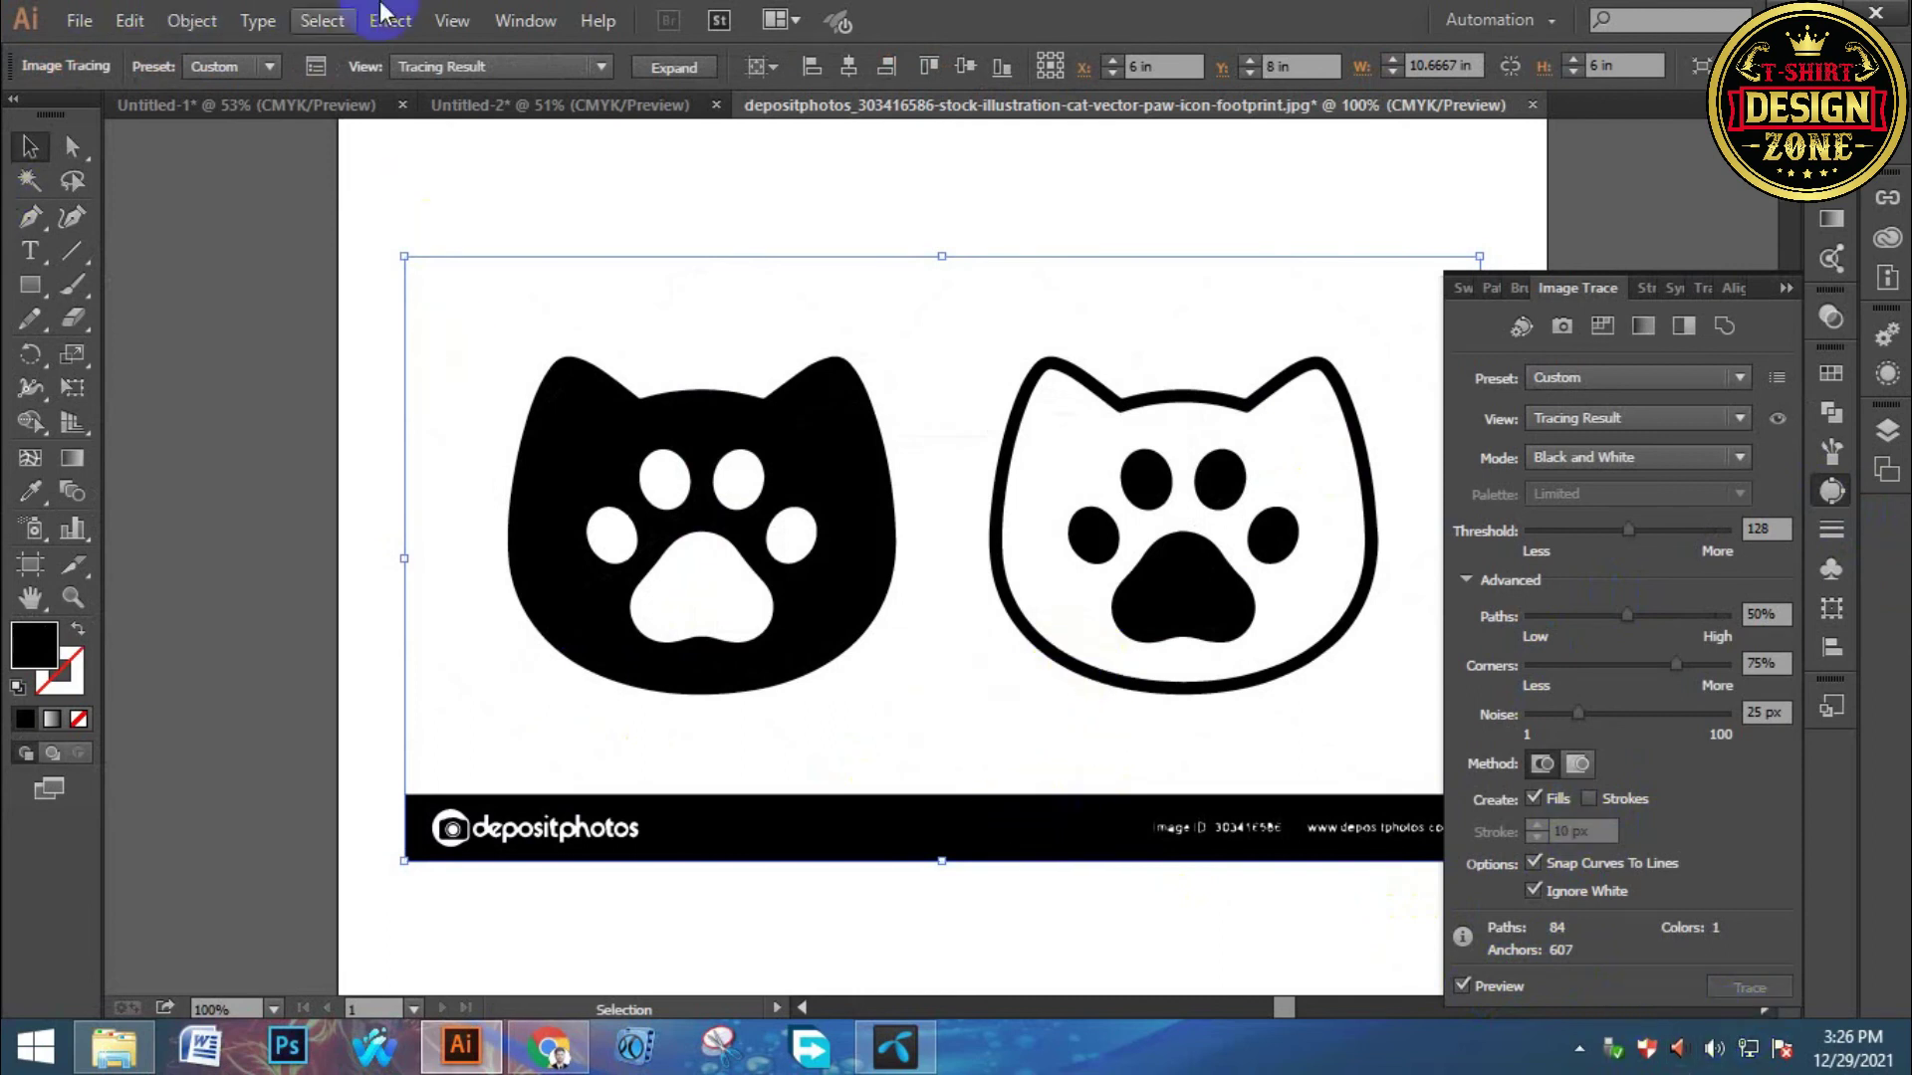
click(191, 19)
click(239, 319)
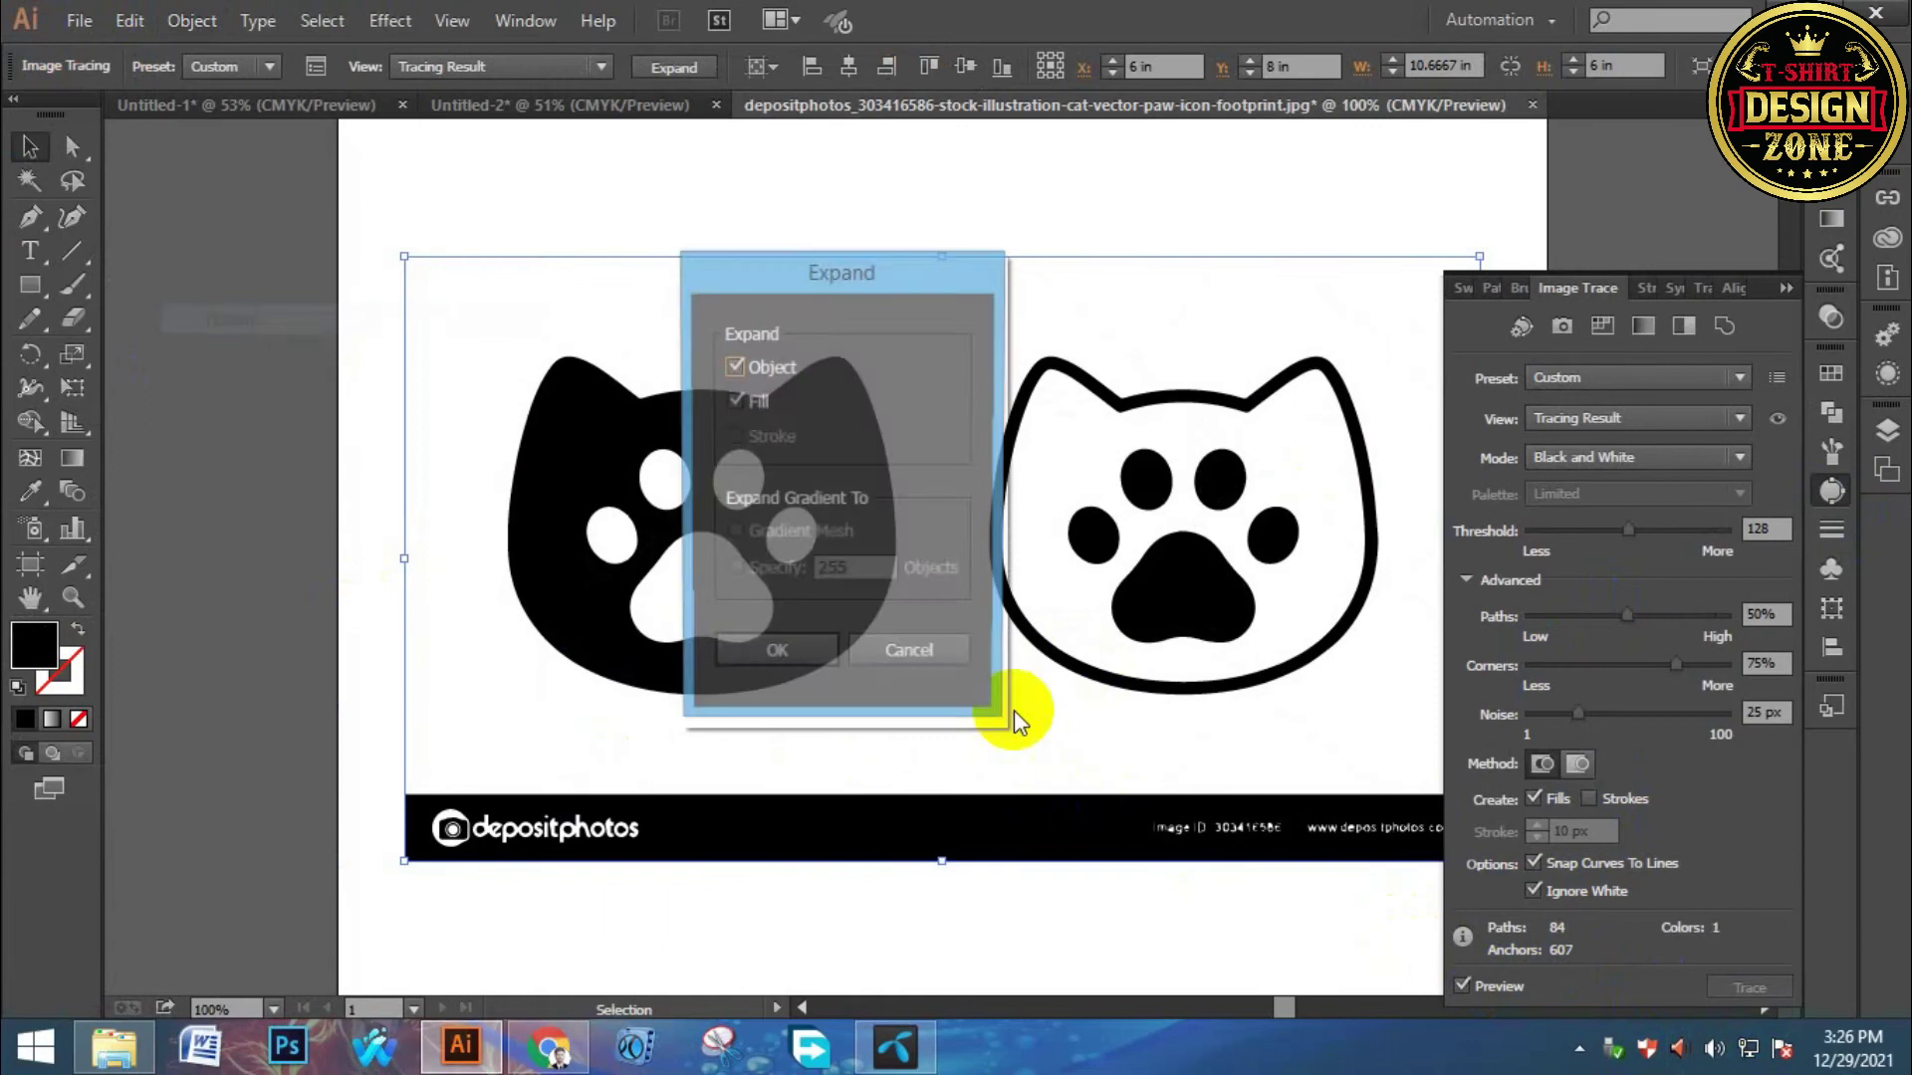
click(728, 658)
click(1780, 284)
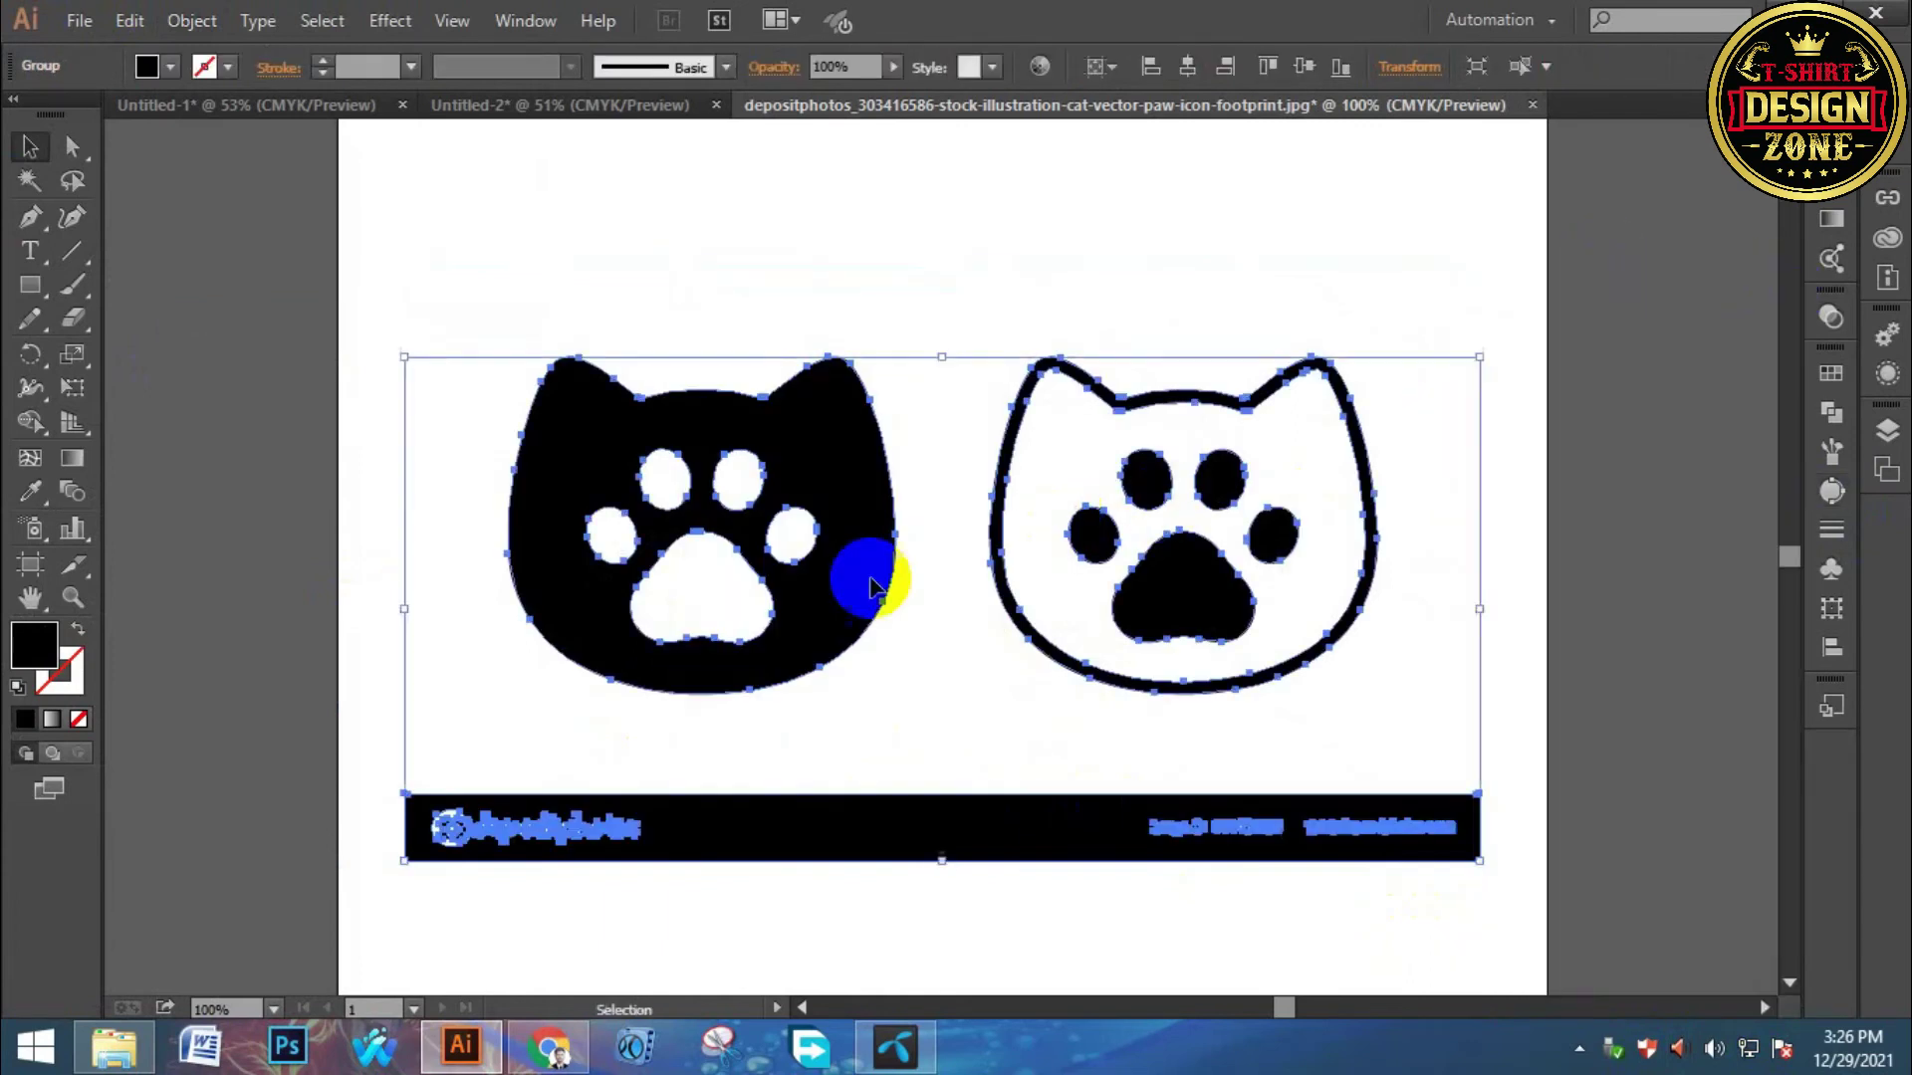
Erase the solid black cat head and the whole depositphotos footer band from the traced artwork.
drag(856, 556, 760, 558)
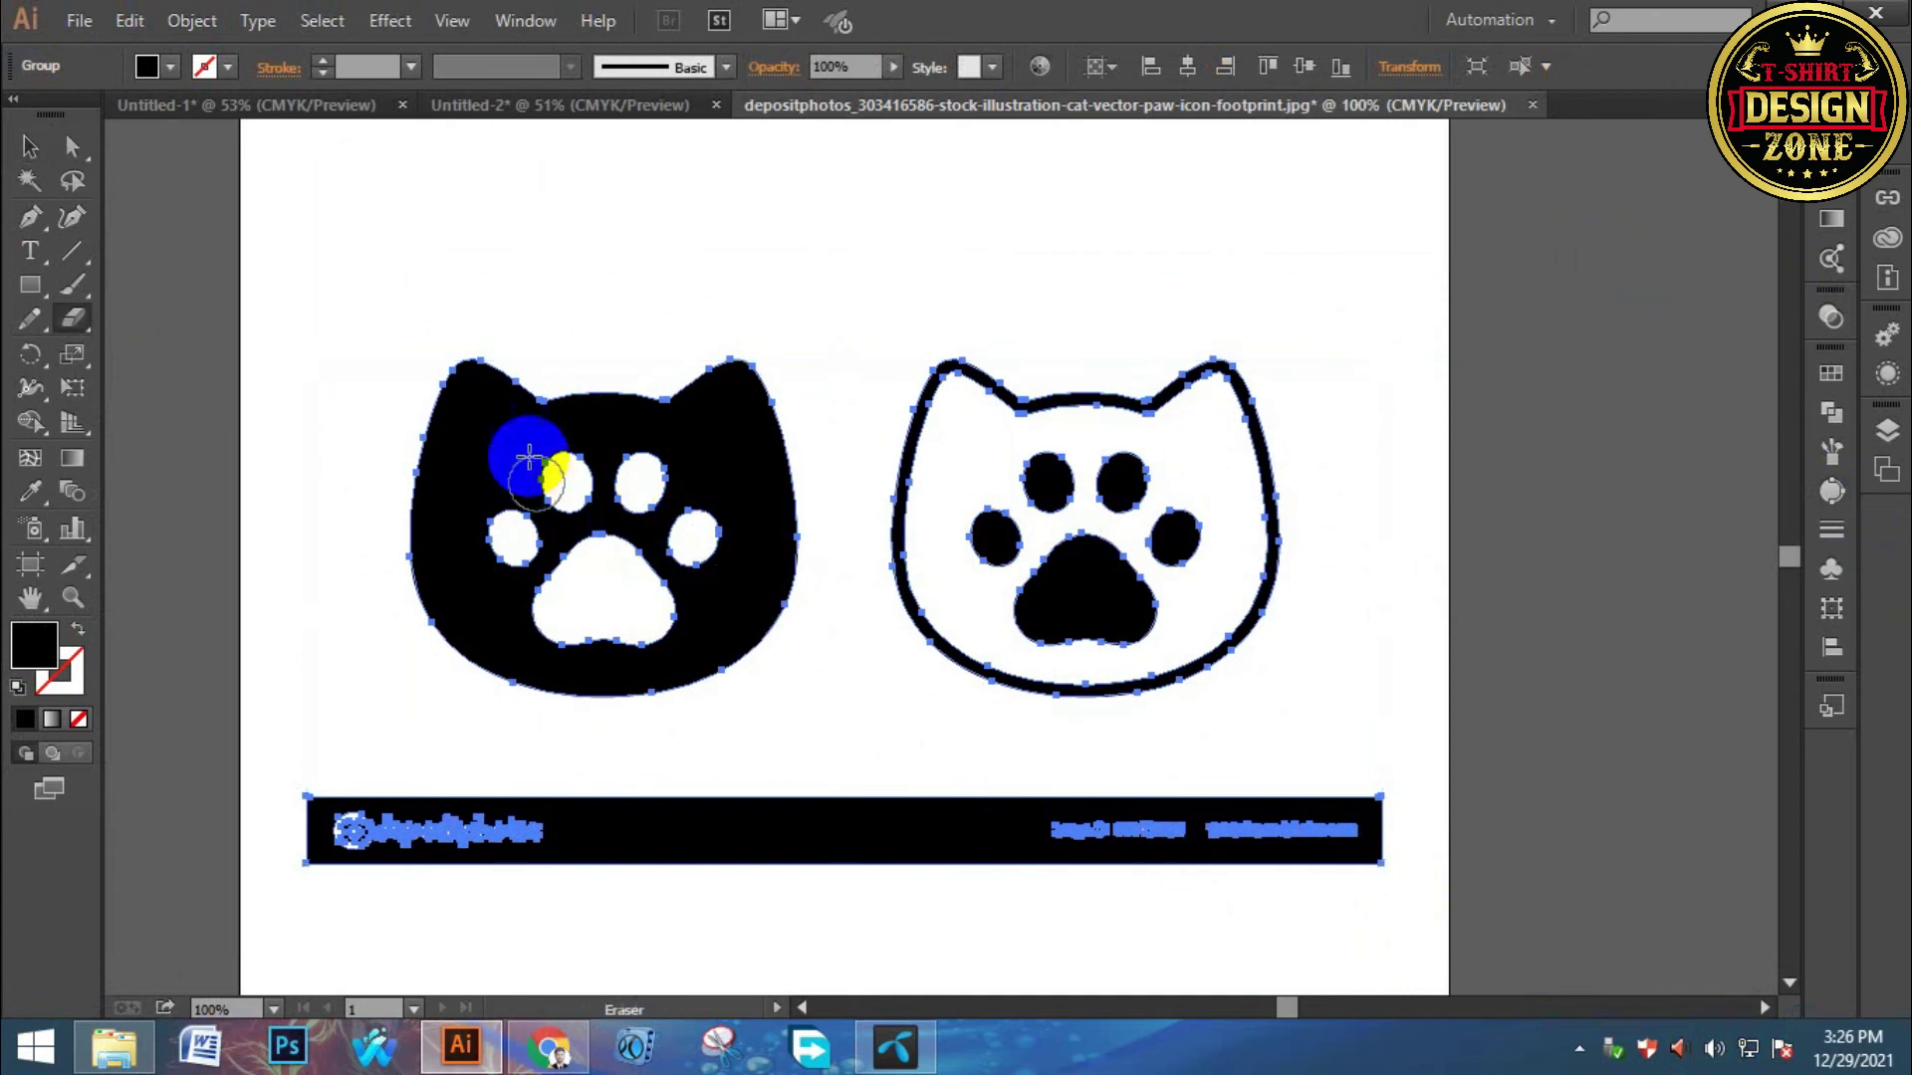
key(shift+e)
drag(316, 260, 832, 951)
drag(181, 557, 409, 956)
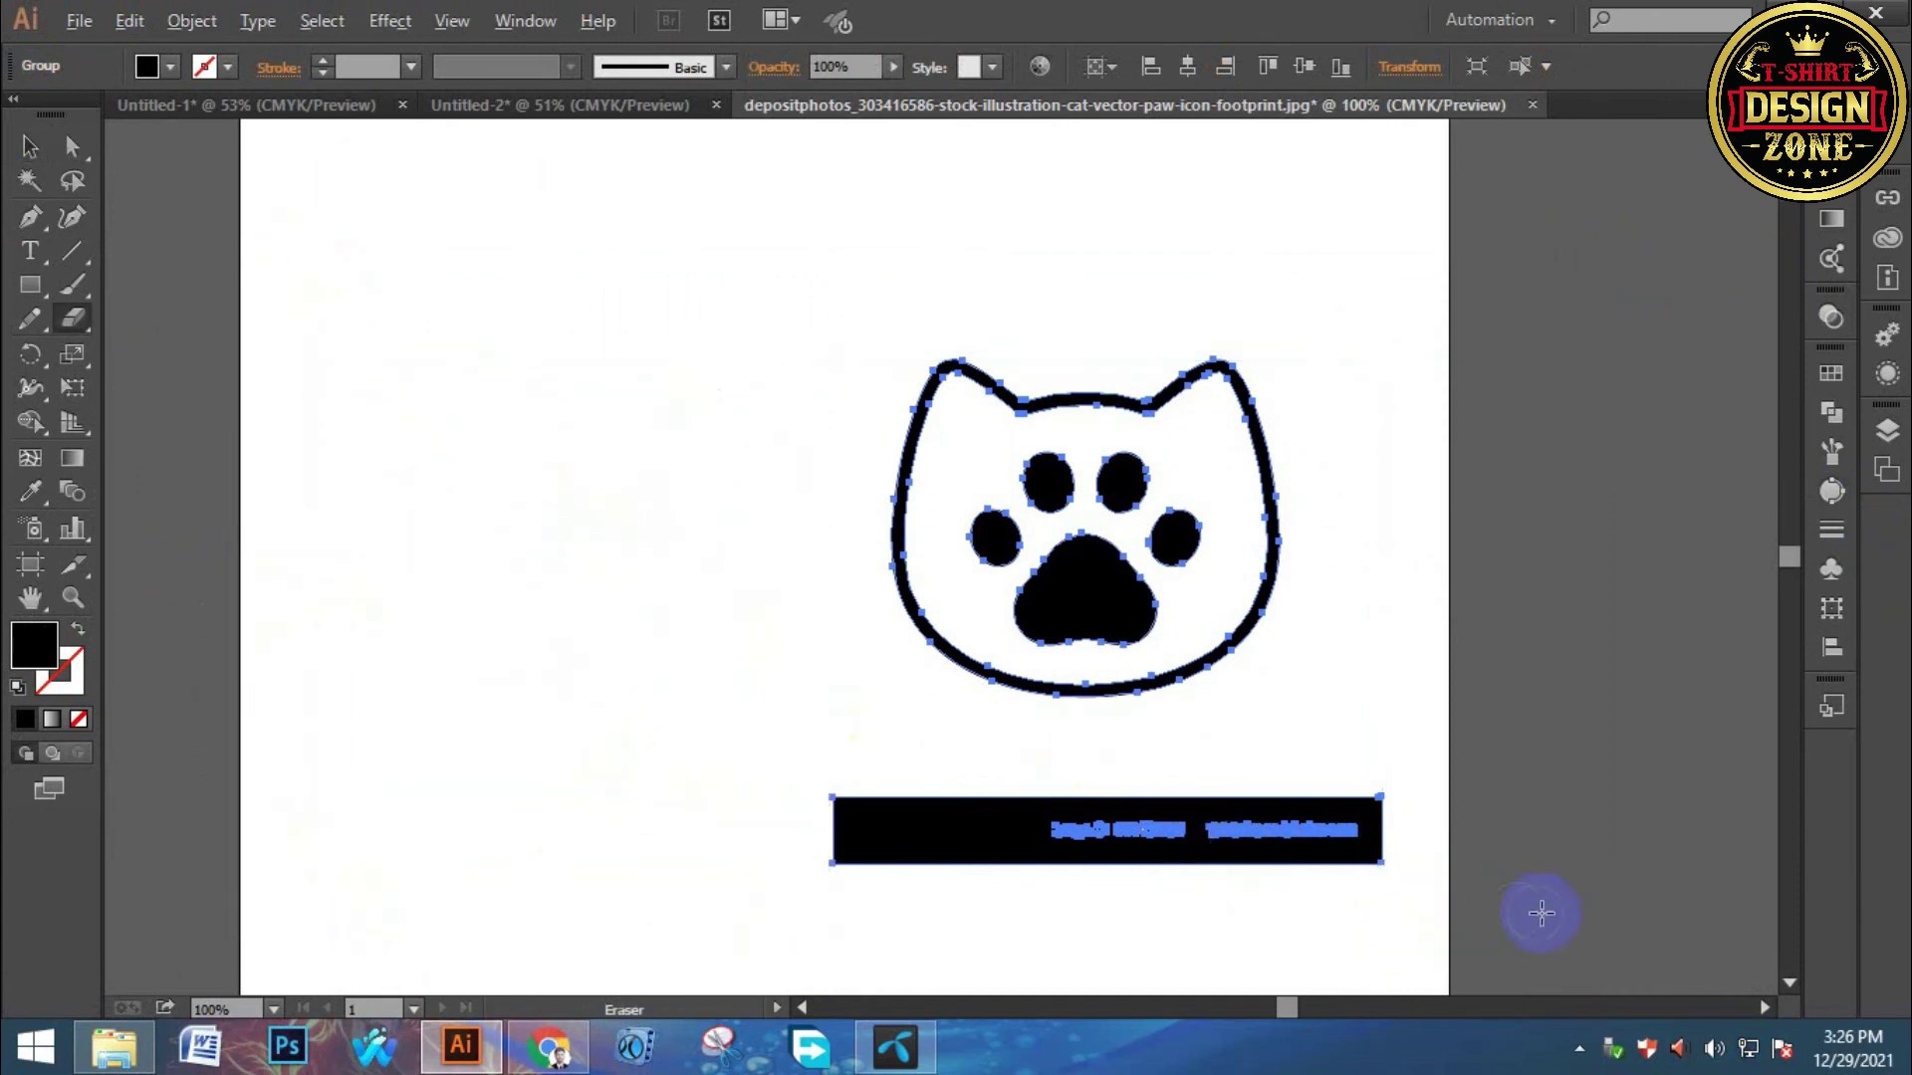
mouse_move(1540, 911)
mouse_down()
mouse_move(802, 871)
mouse_move(687, 750)
mouse_up()
Isolate the traced group and delete the cat-head outline around the black paw print.
click(30, 146)
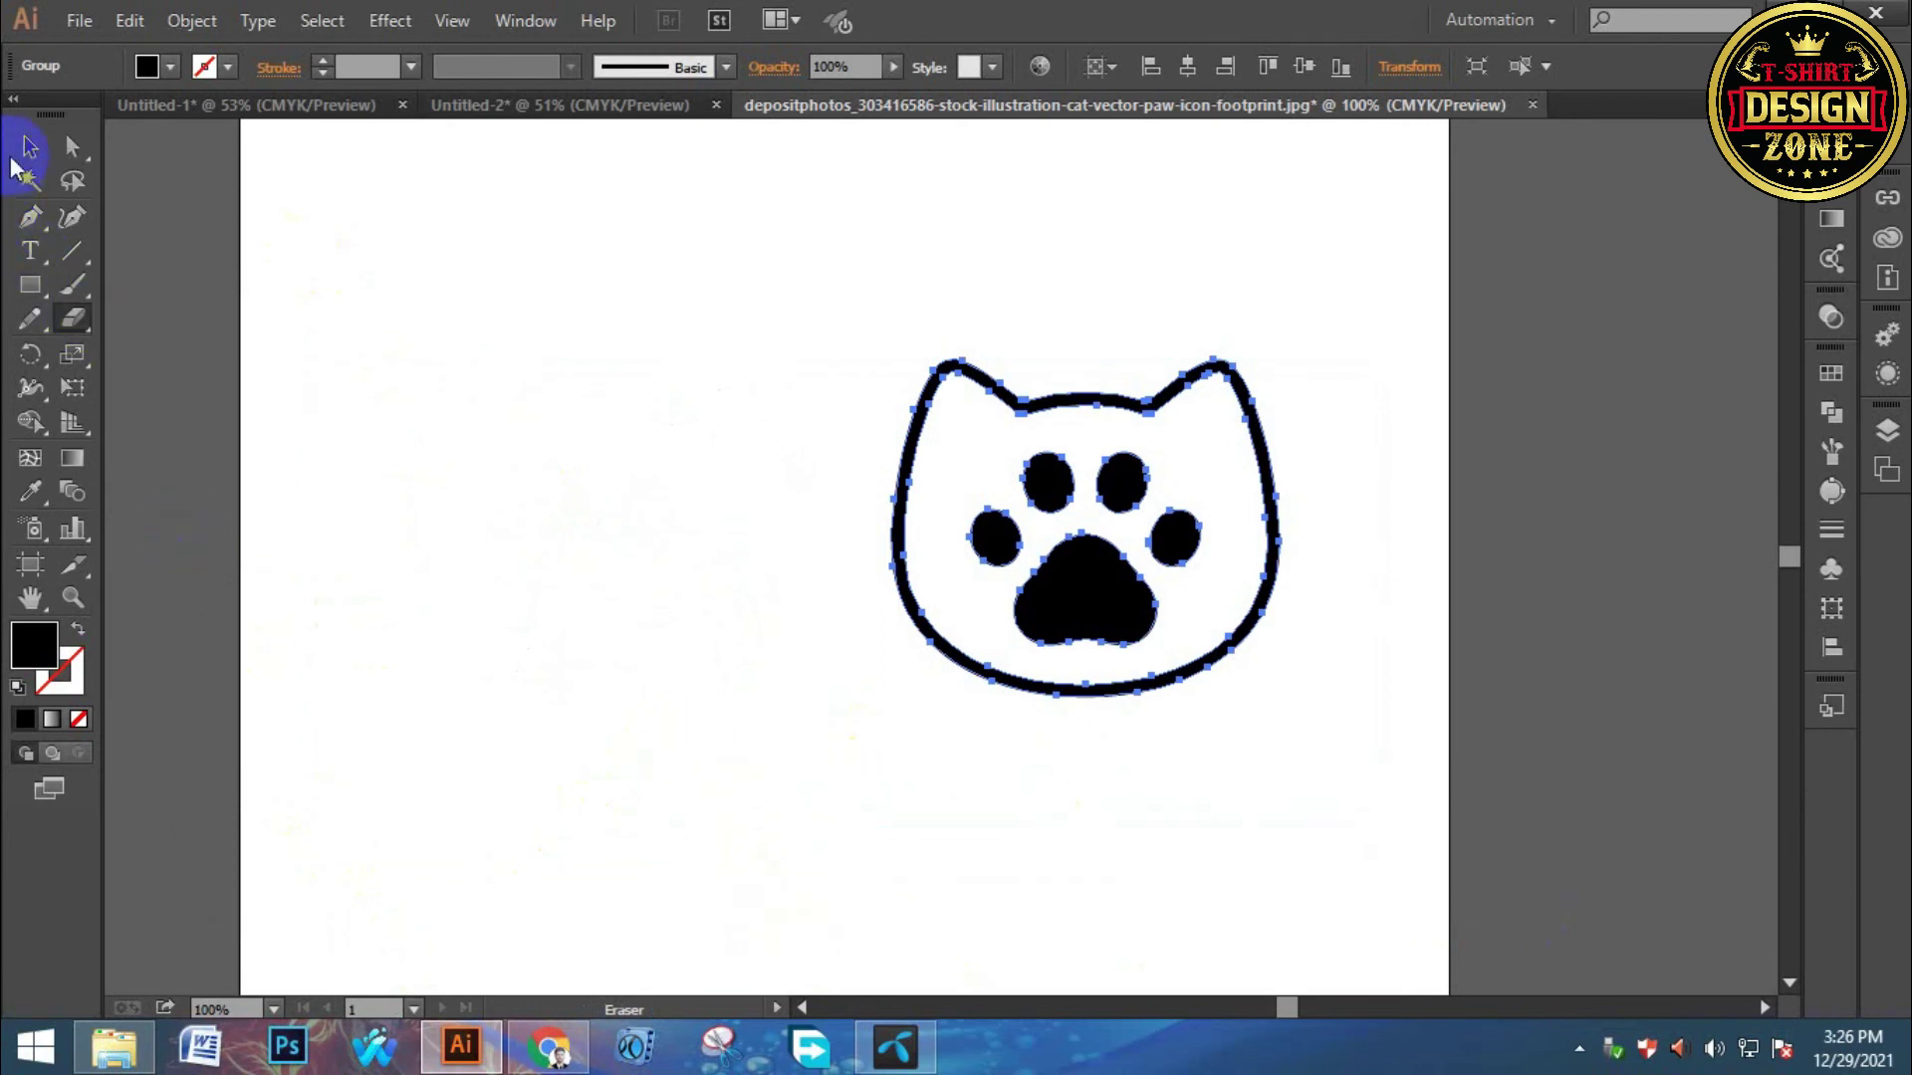
click(422, 294)
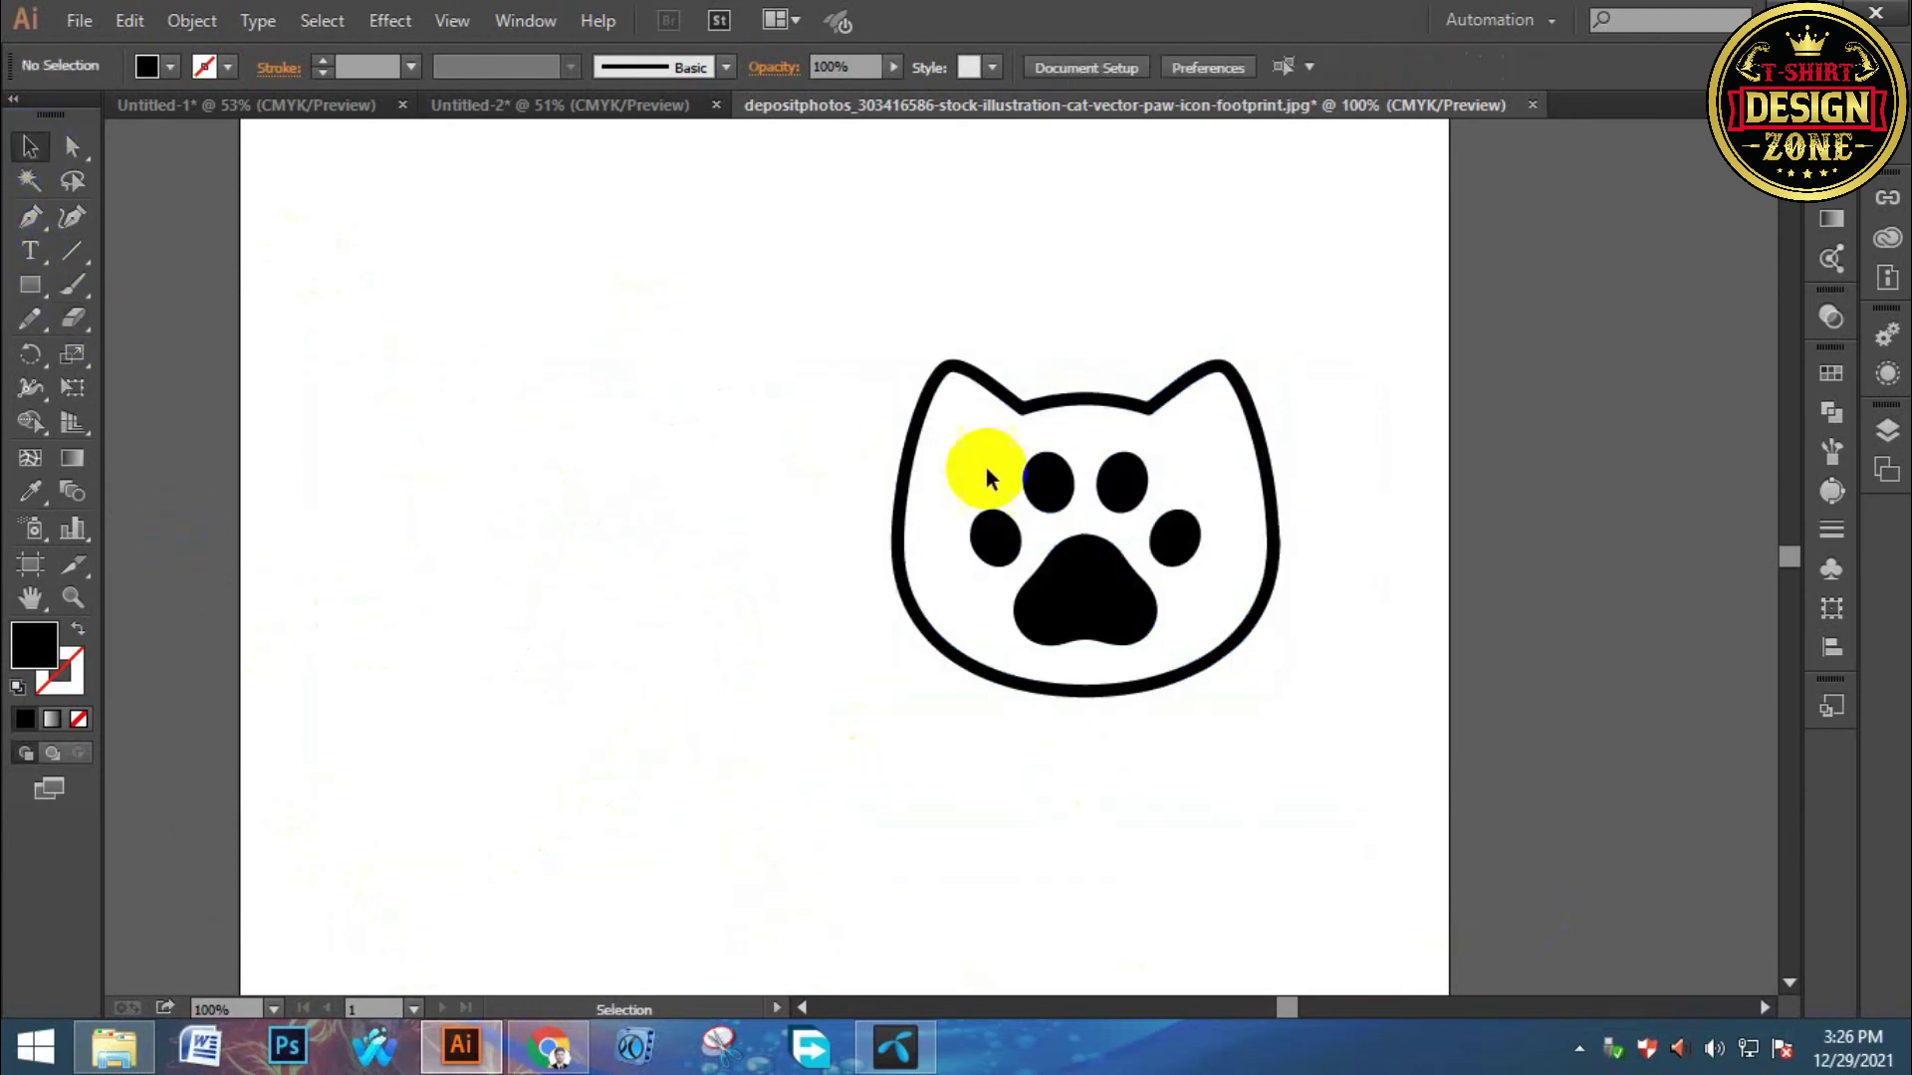
double_click(936, 373)
click(936, 374)
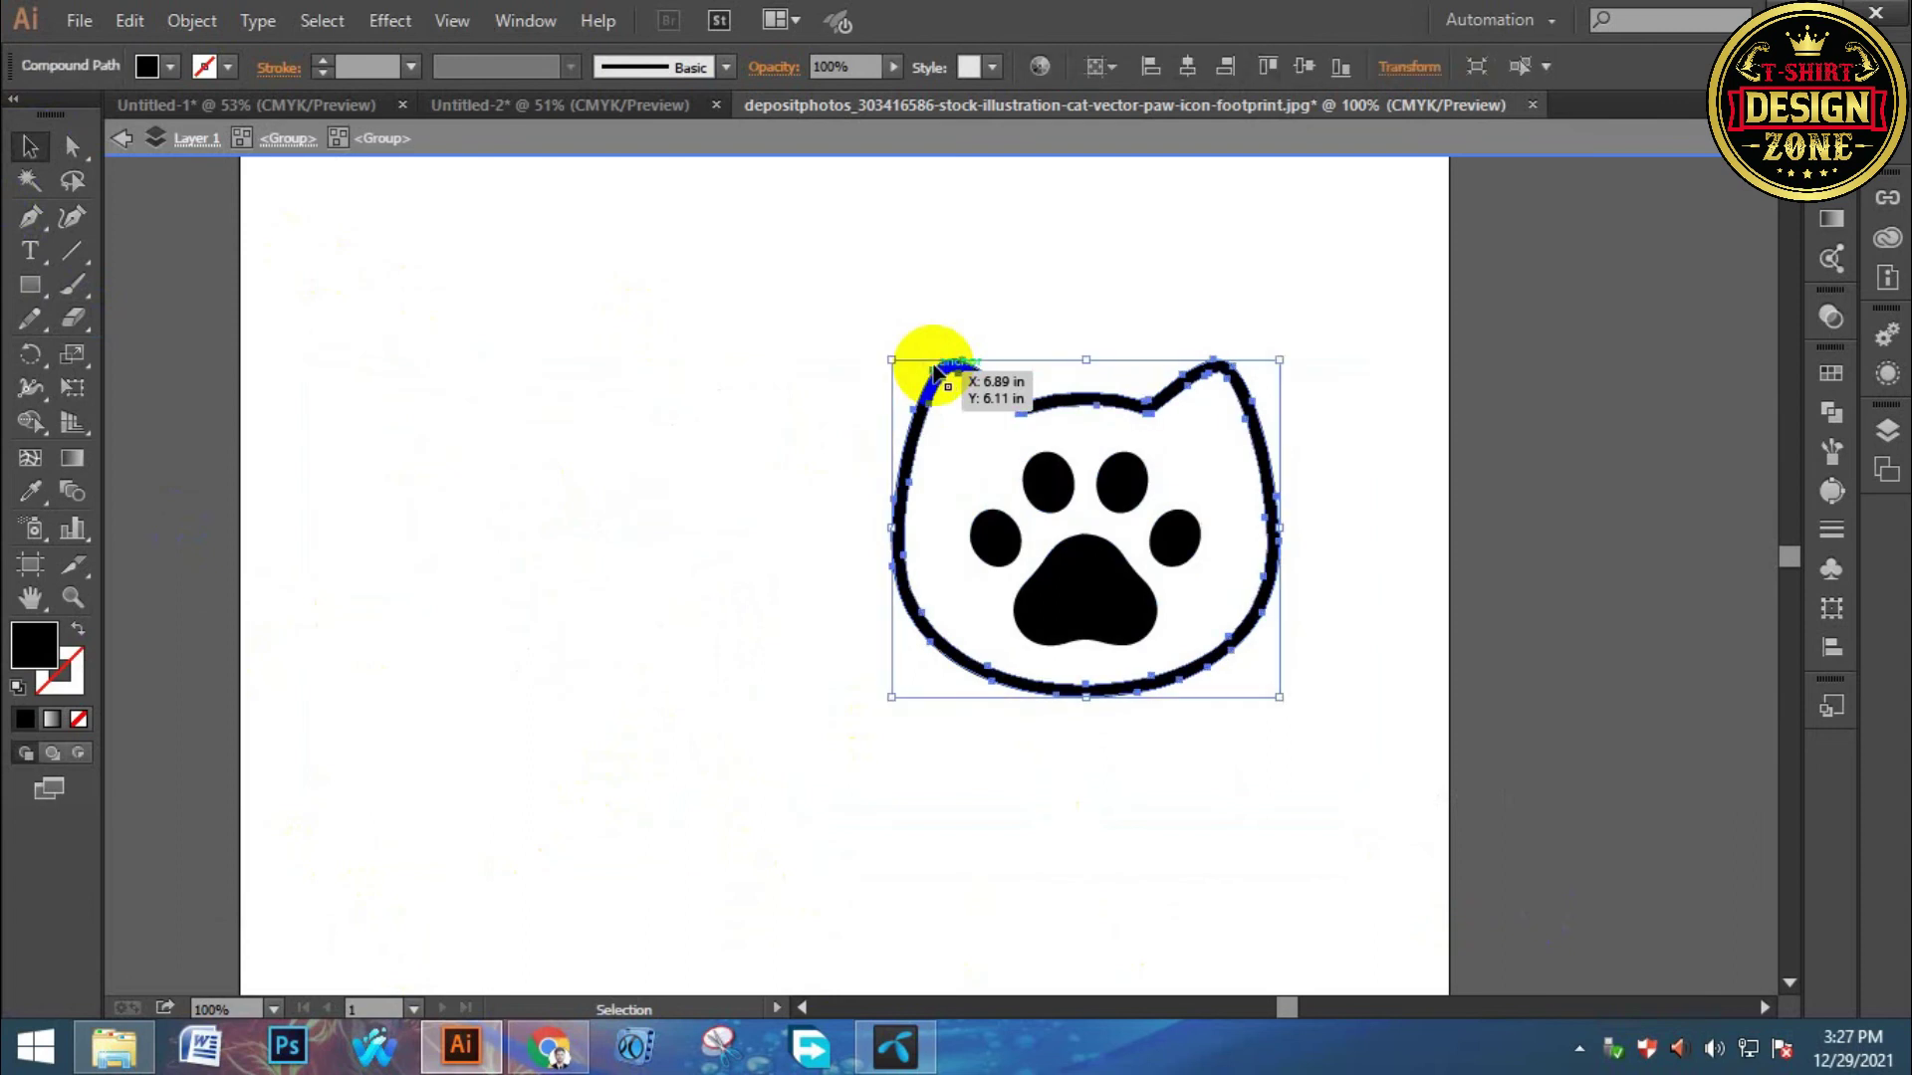
key(Delete)
double_click(802, 426)
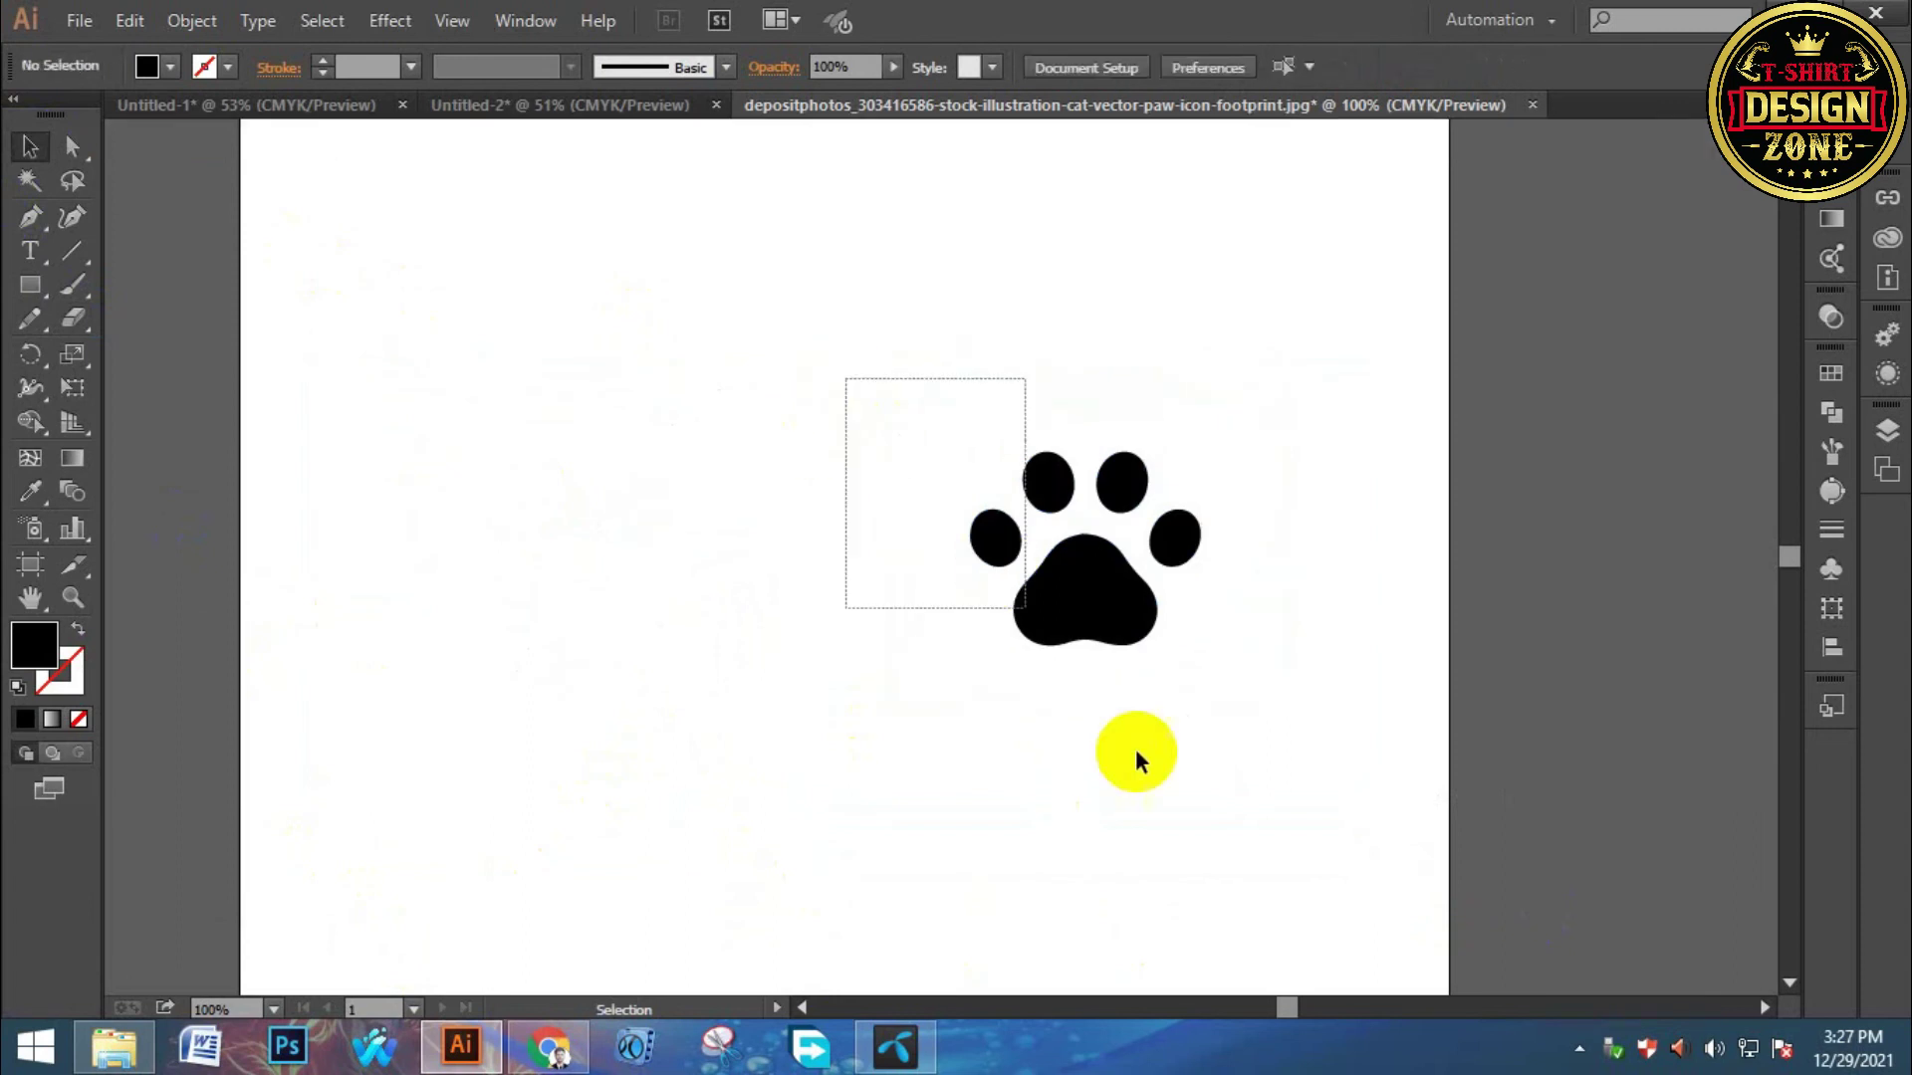
Copy the black paw print into the Untitled-1 design, shrink it and place it just after the "T" of the large "BEST CAT" lettering.
key(ctrl+a)
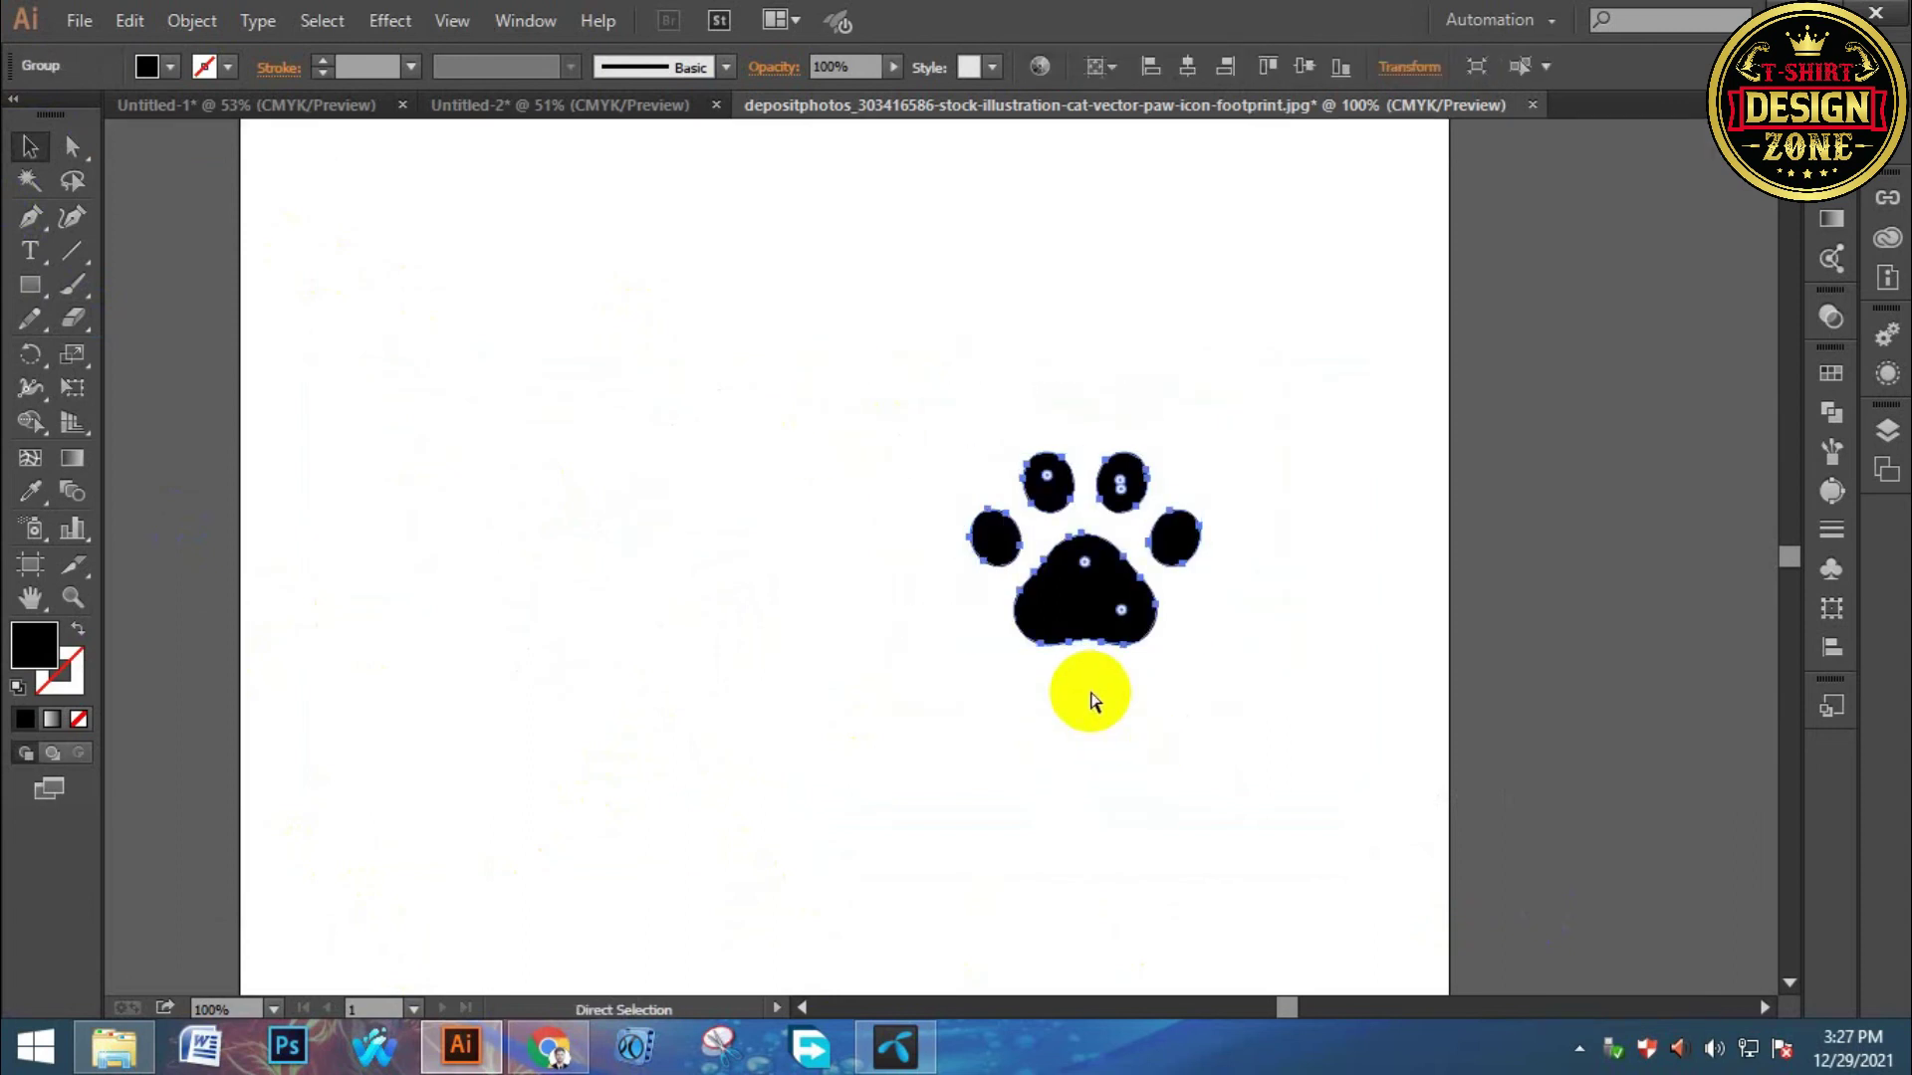
key(v)
click(507, 730)
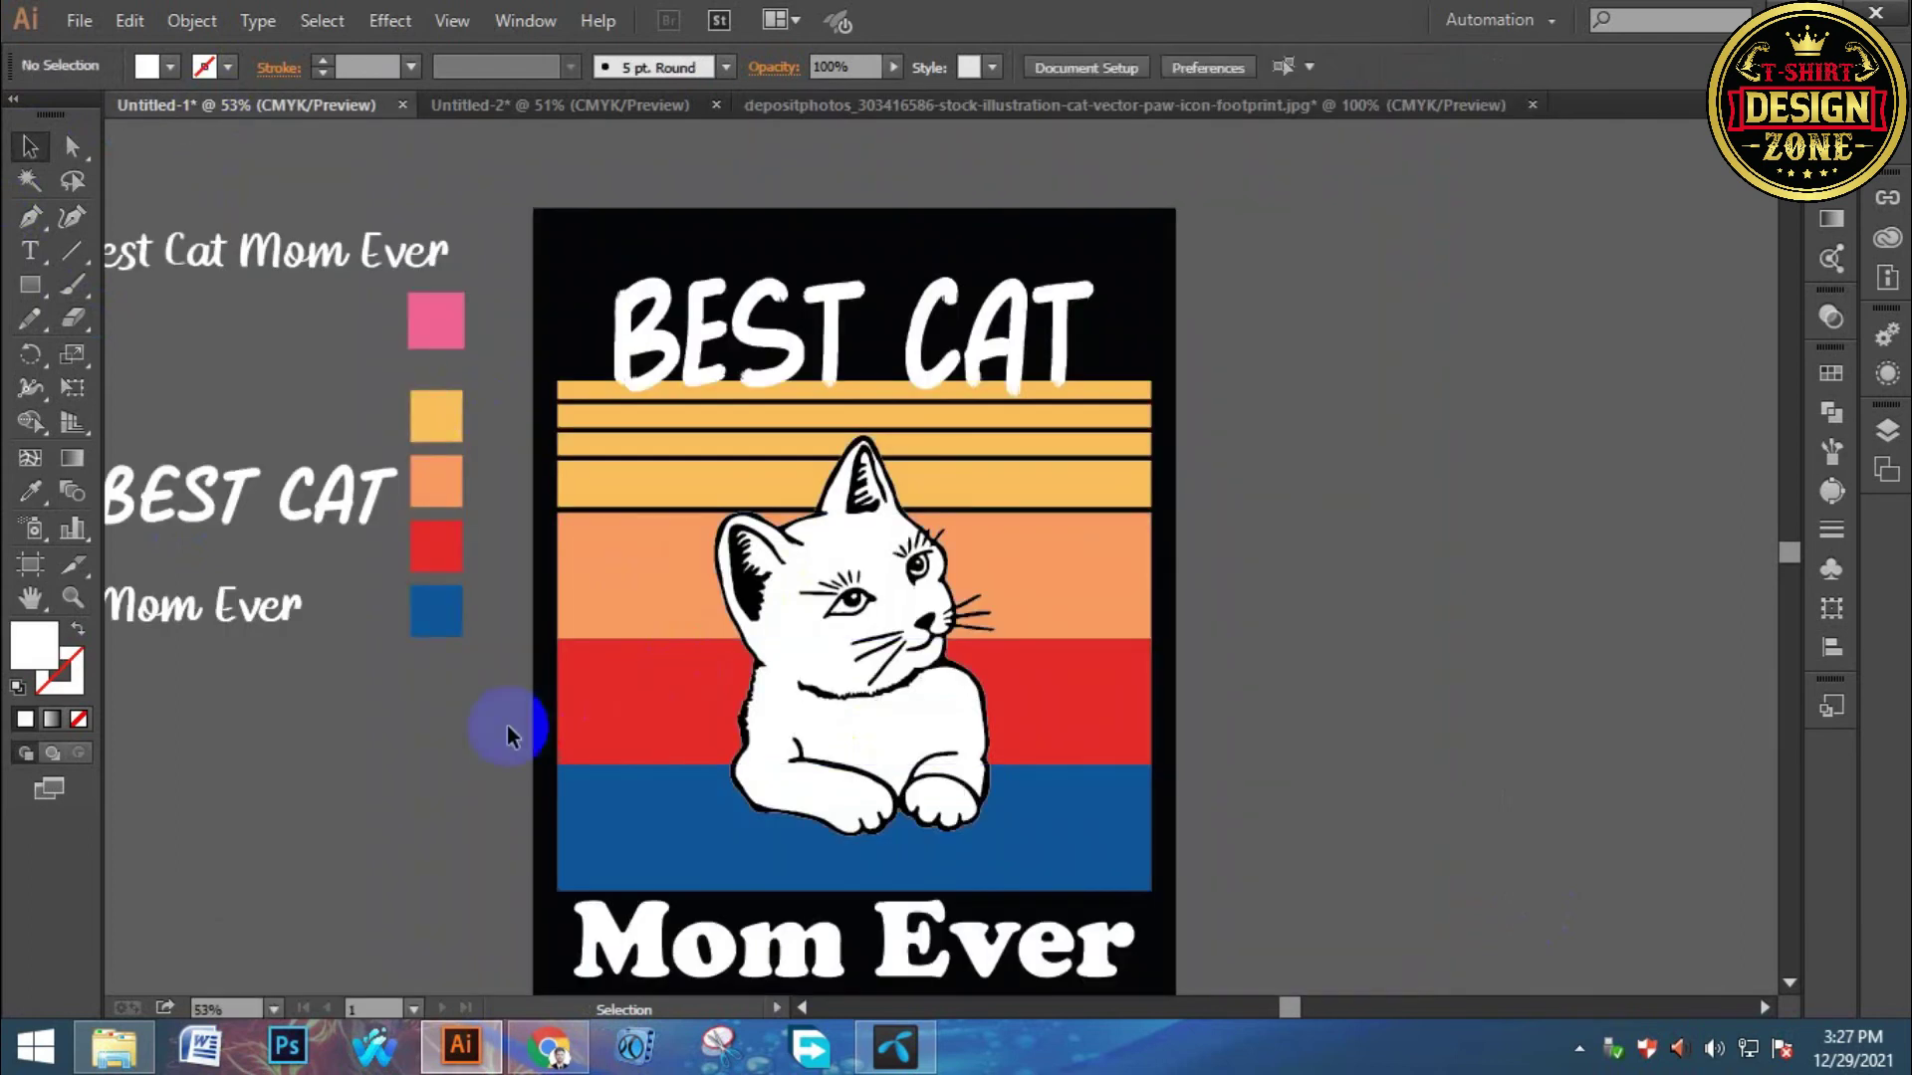
key(ctrl+v)
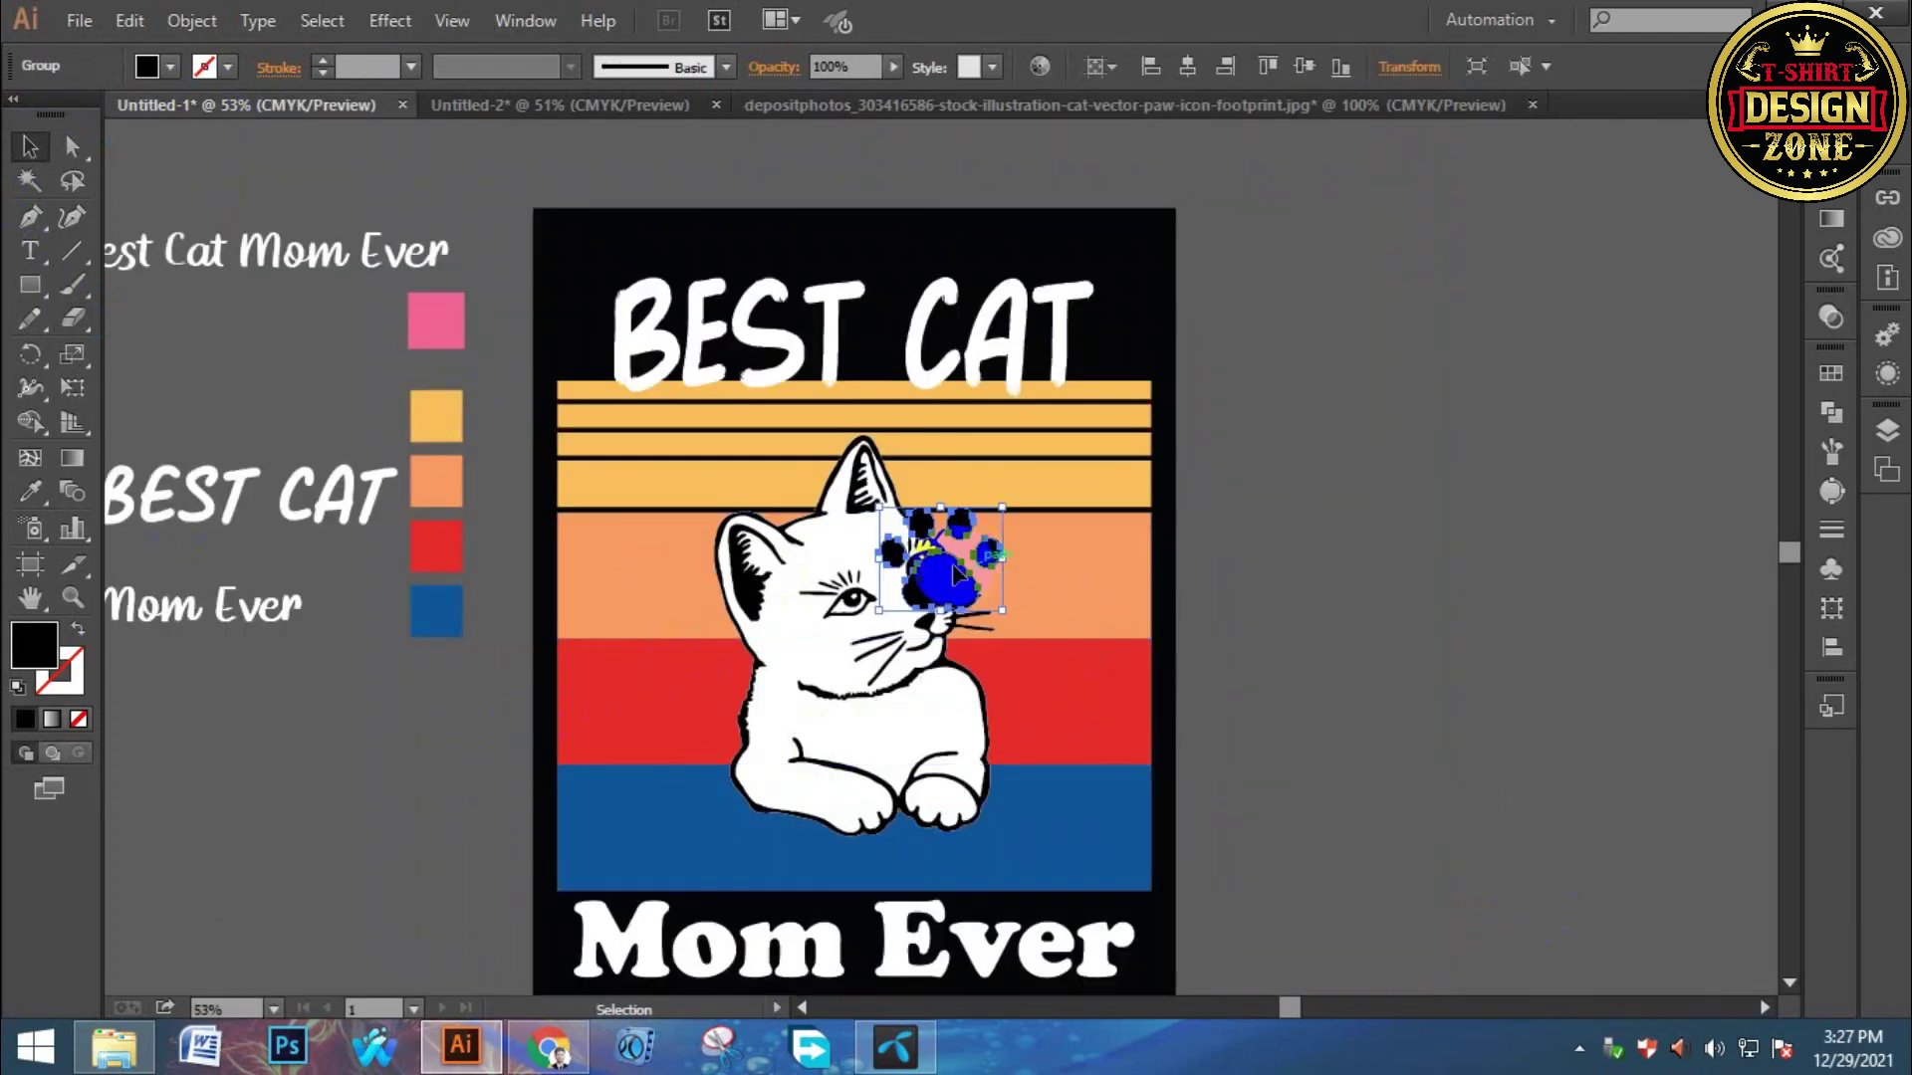
drag(946, 582, 1150, 312)
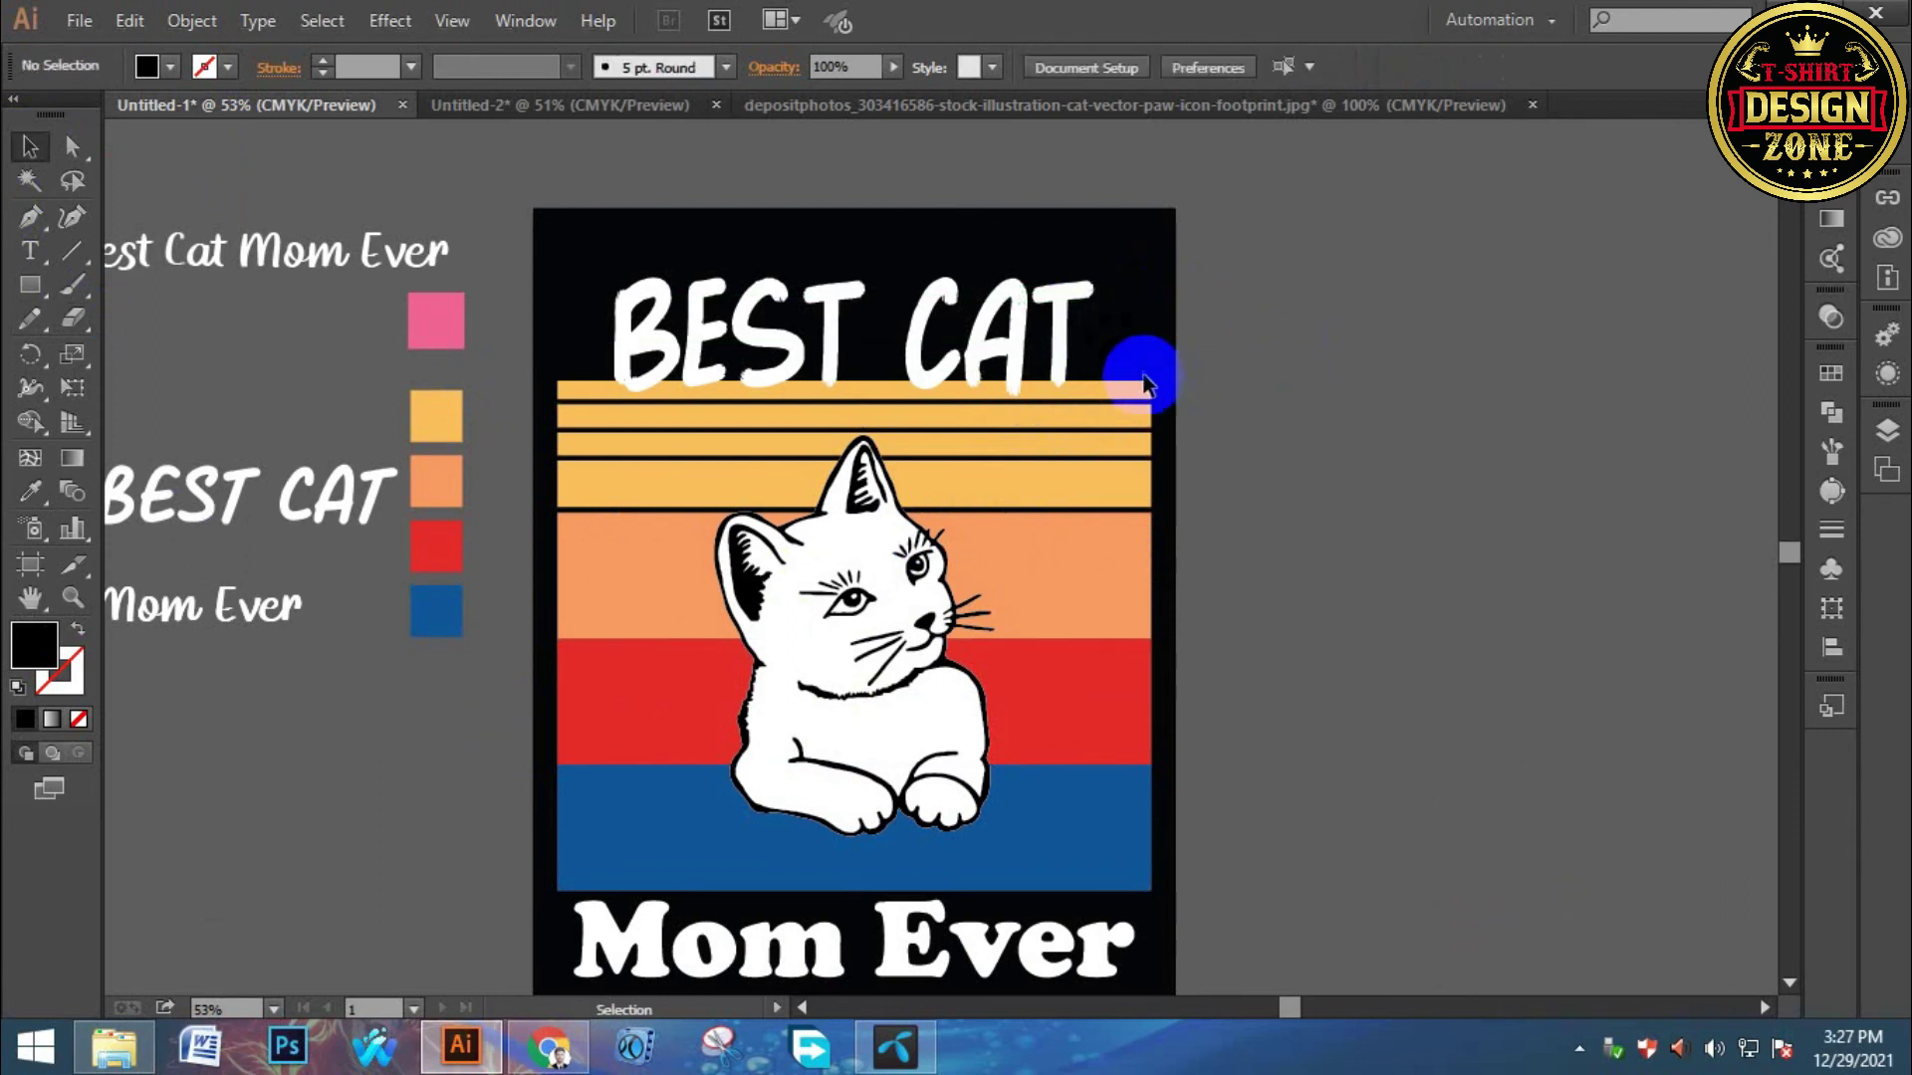
Recolor the small paw print with the pink sampled from the pink swatch square.
key(i)
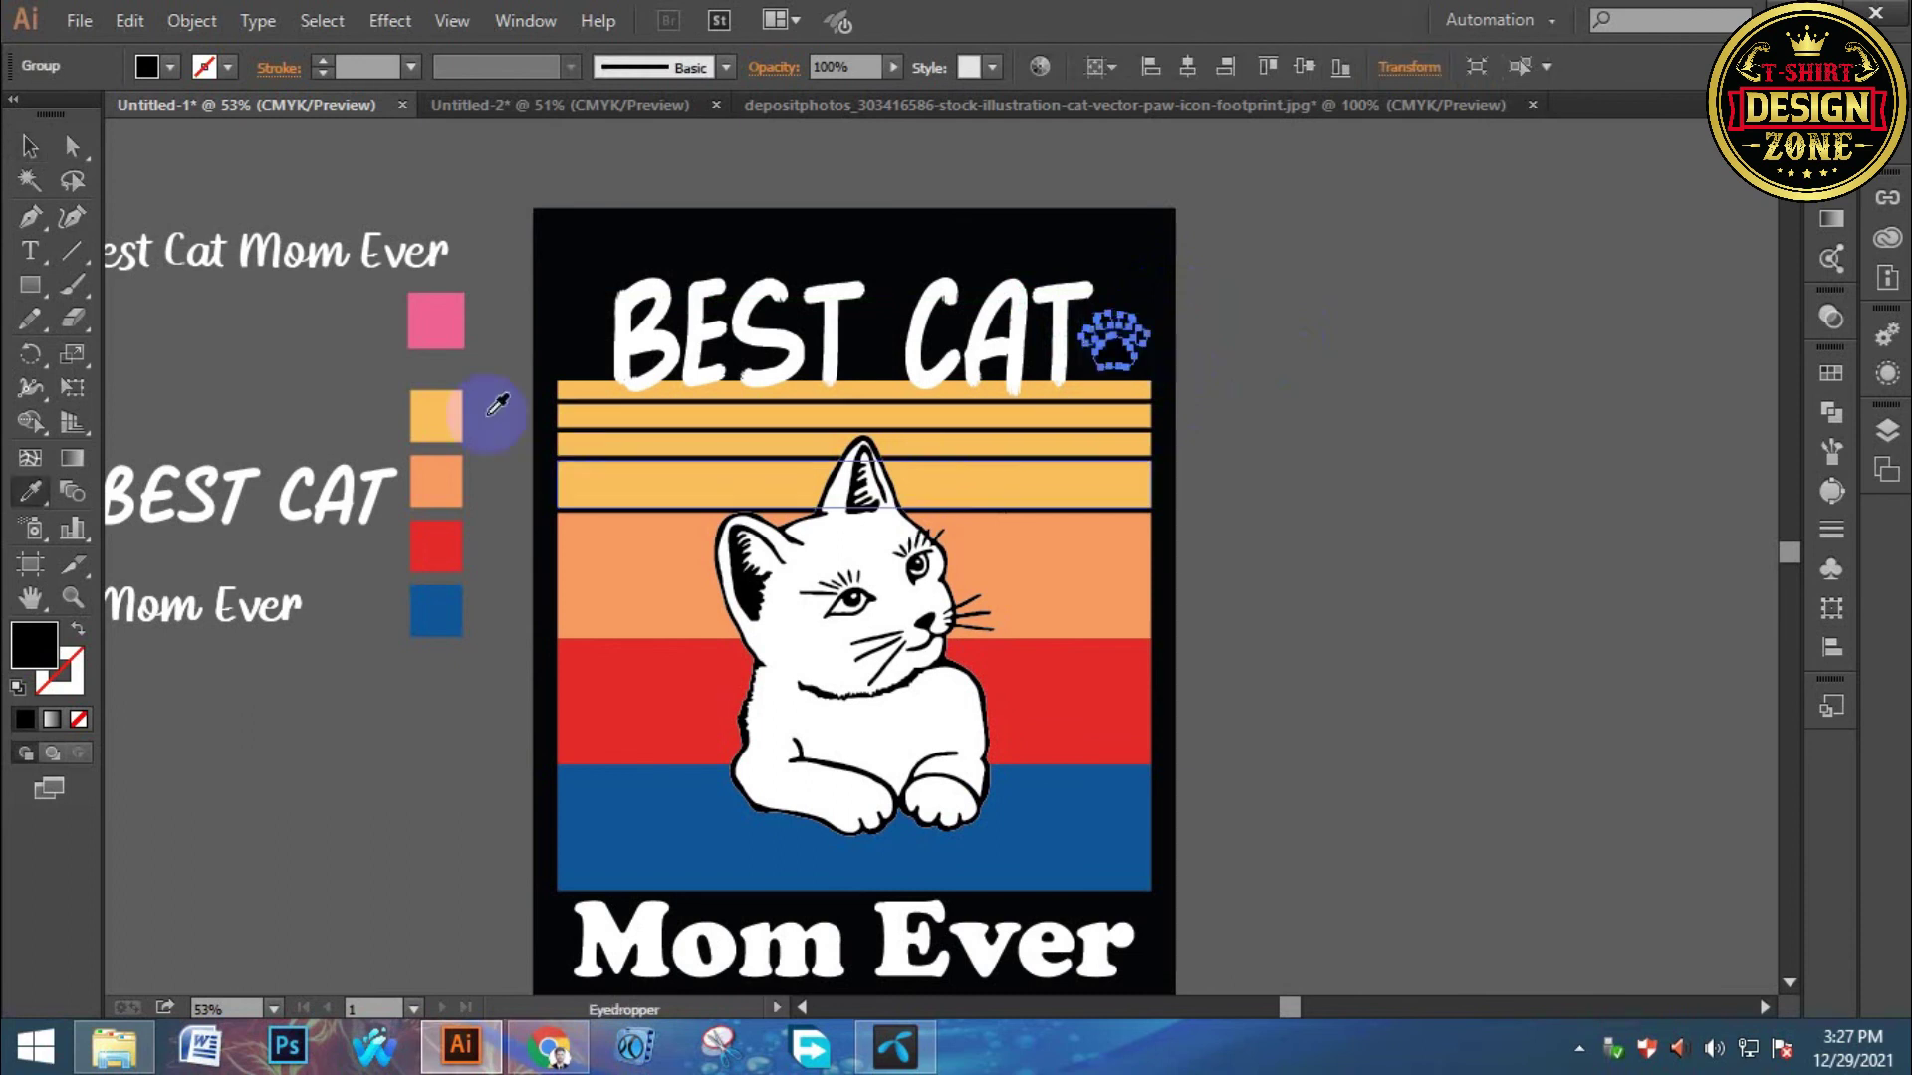
click(431, 320)
click(30, 146)
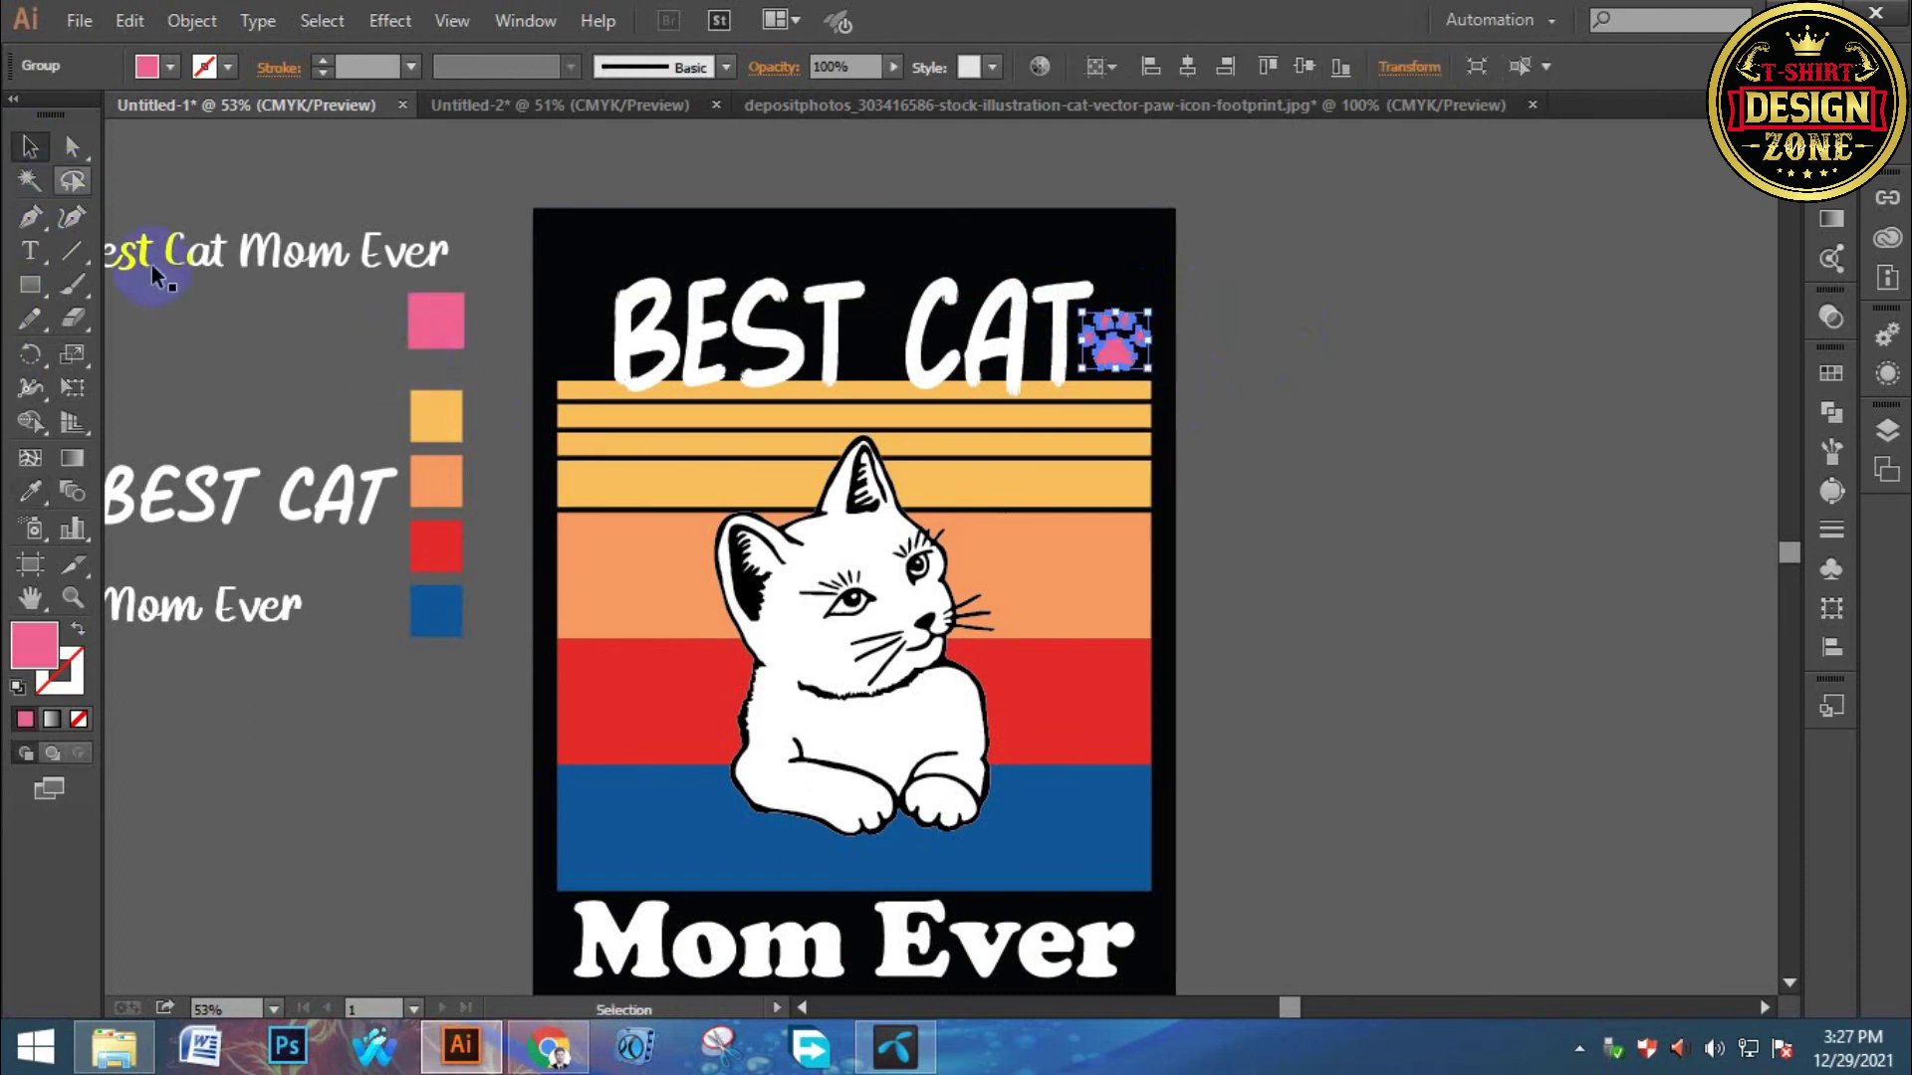
click(1320, 369)
click(1107, 344)
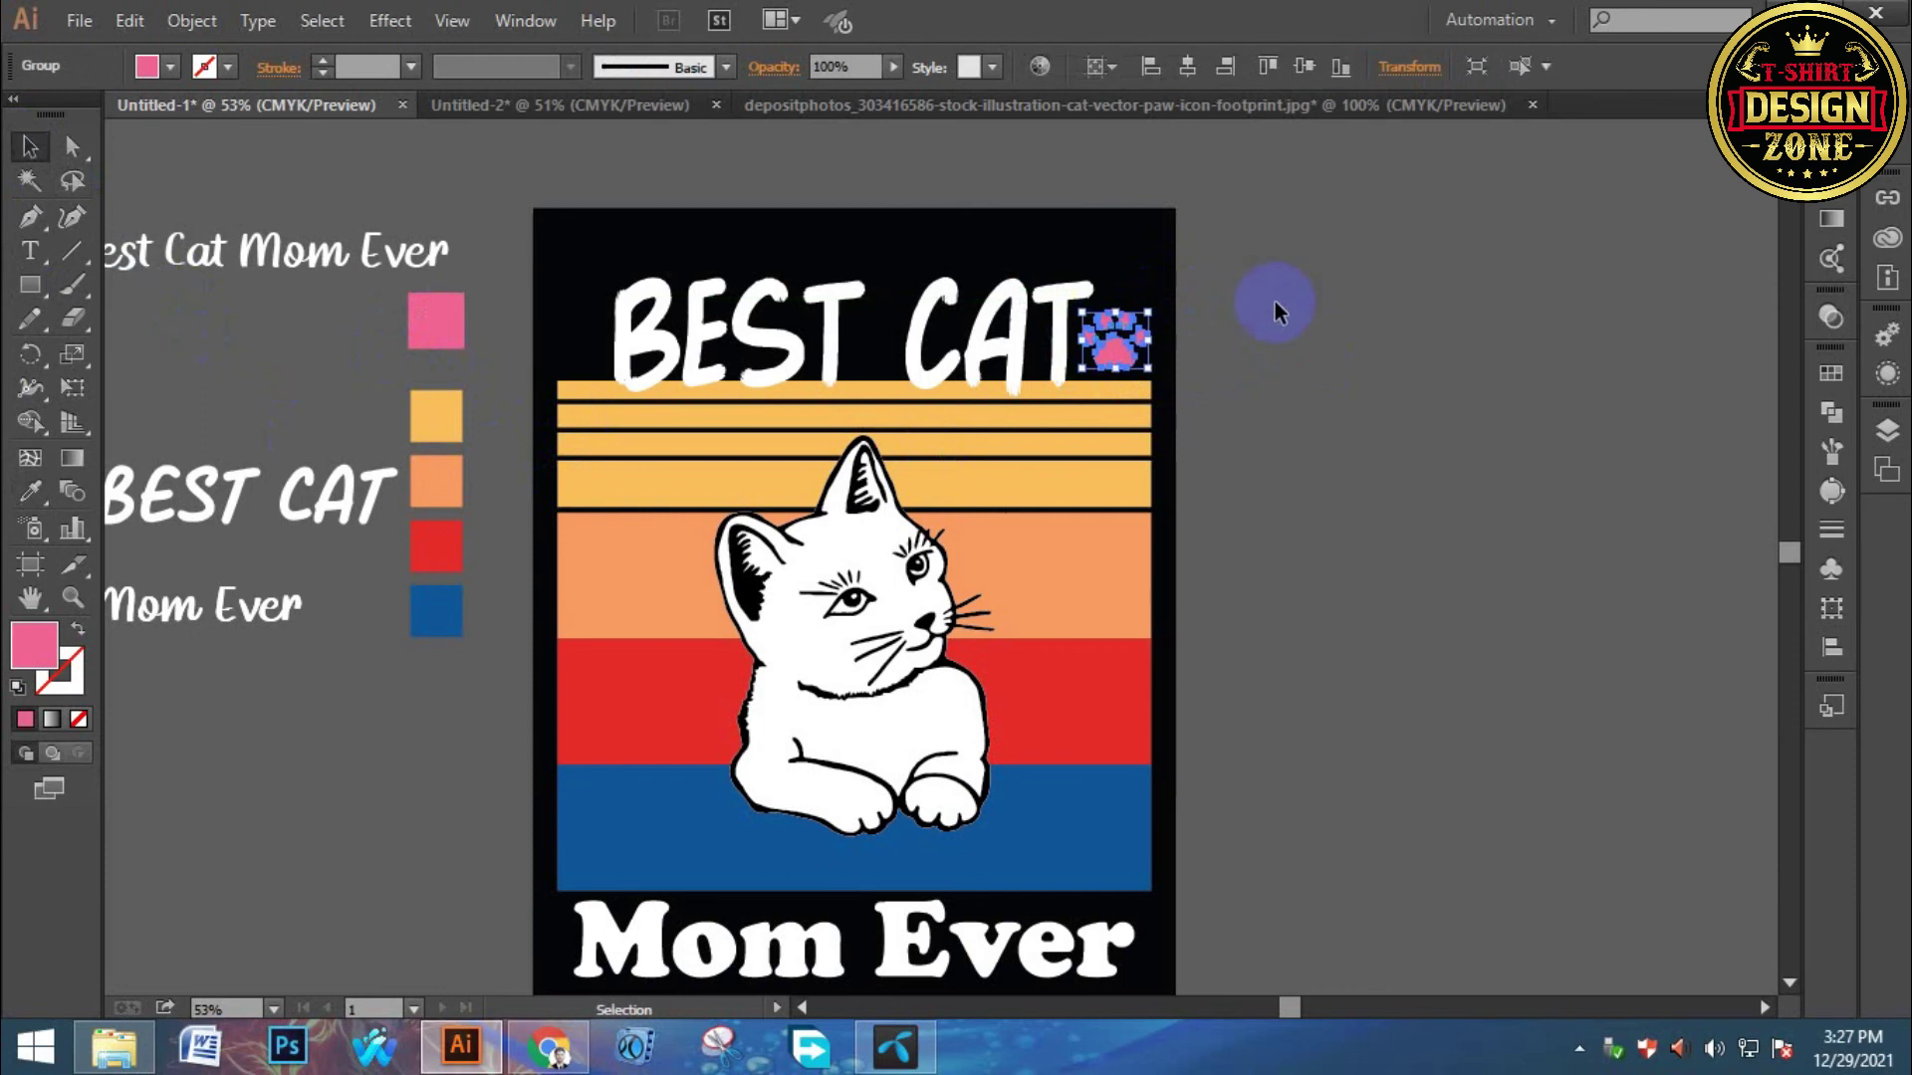
click(1260, 306)
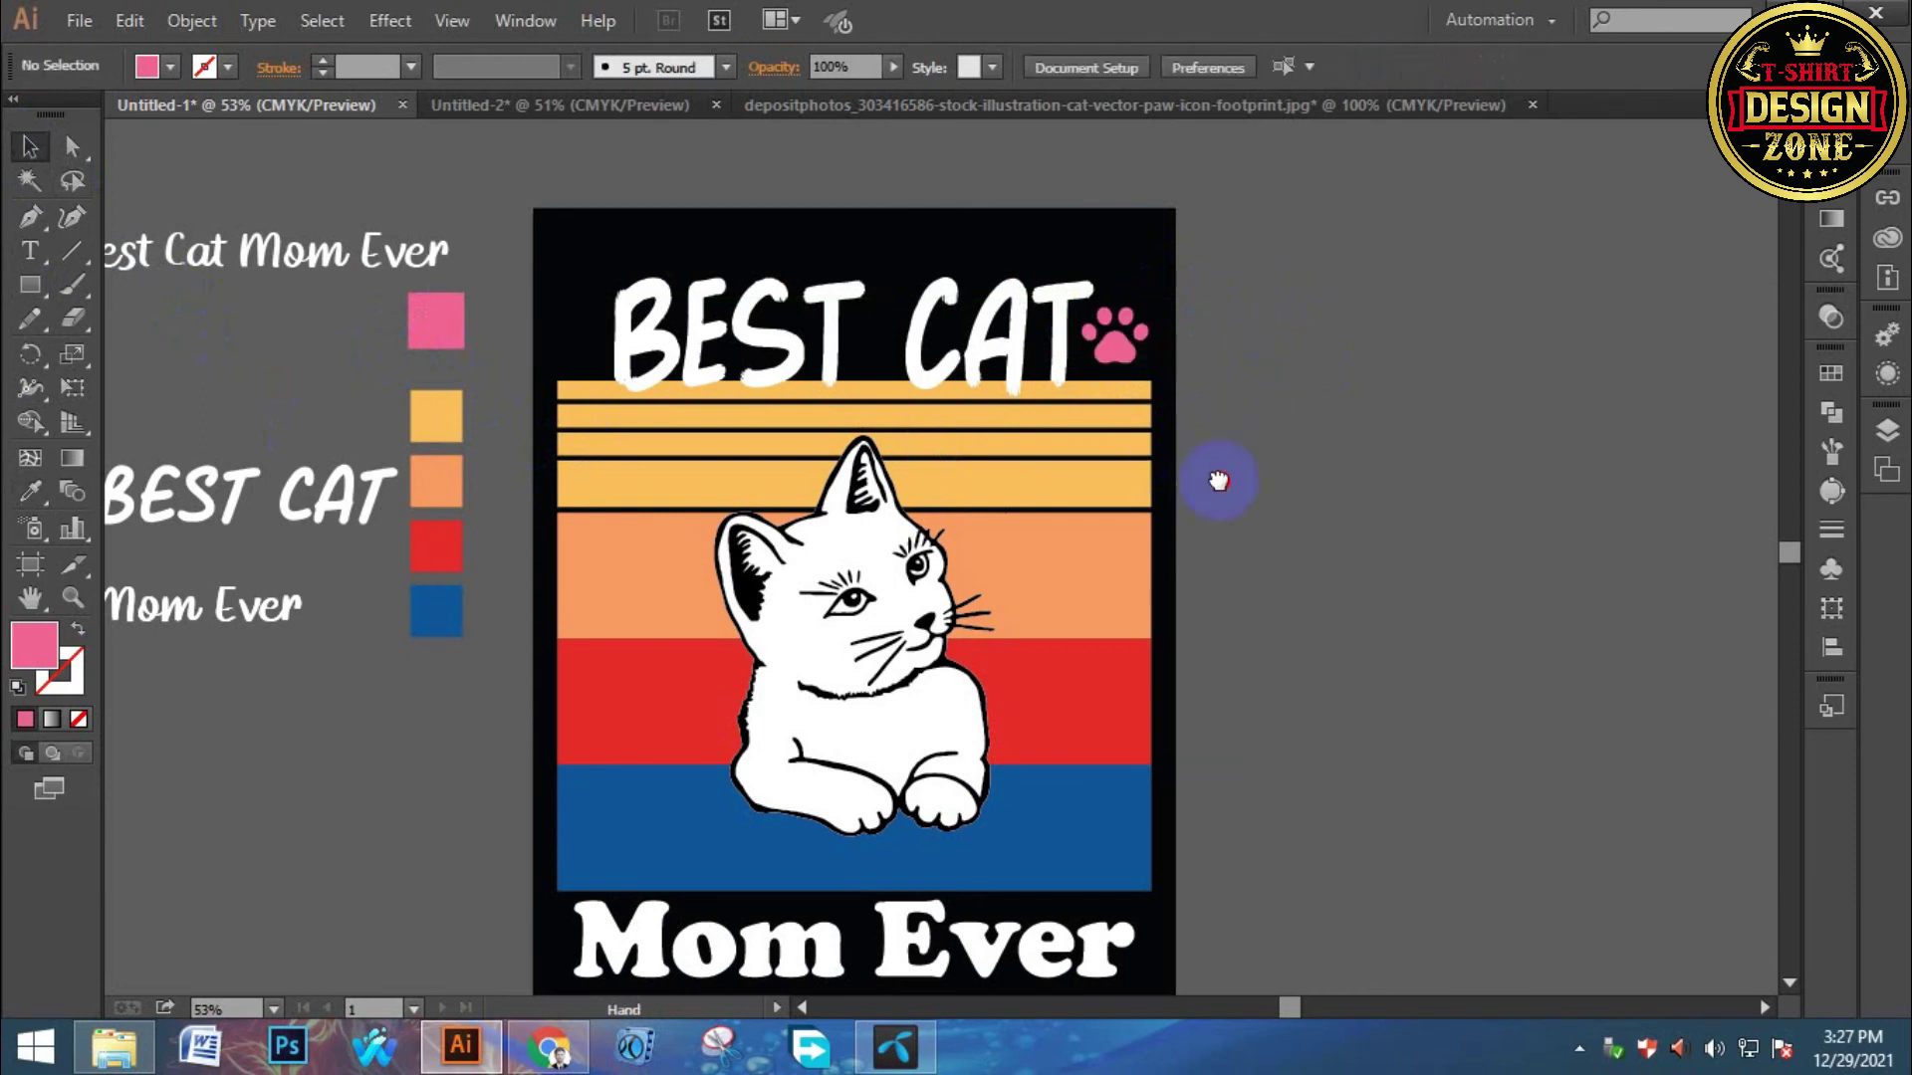
Duplicate the pink paw to the front of the large "BEST CAT" lettering, group both paws and centre them horizontally on the artboard.
scroll(1216, 482, left, 3)
click(1251, 343)
drag(1252, 344, 727, 391)
shift+click(1263, 355)
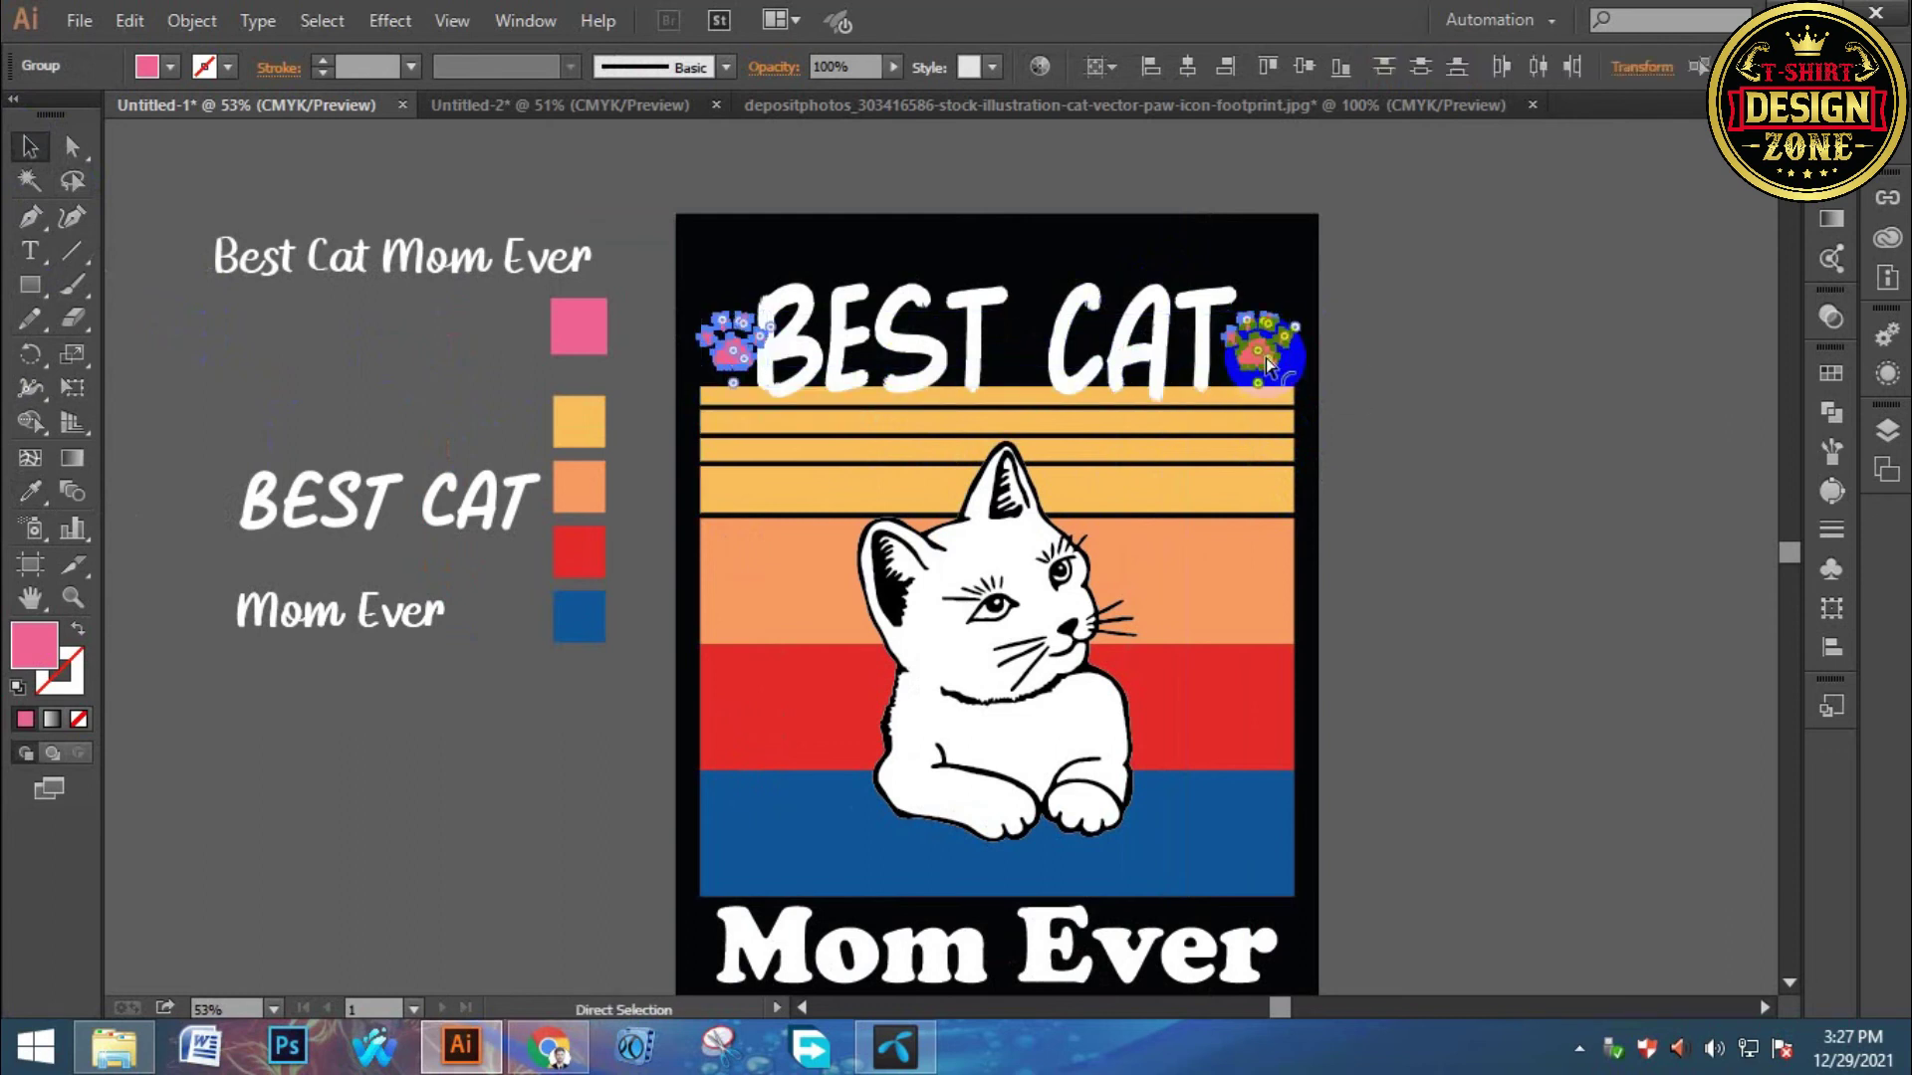
click(1183, 72)
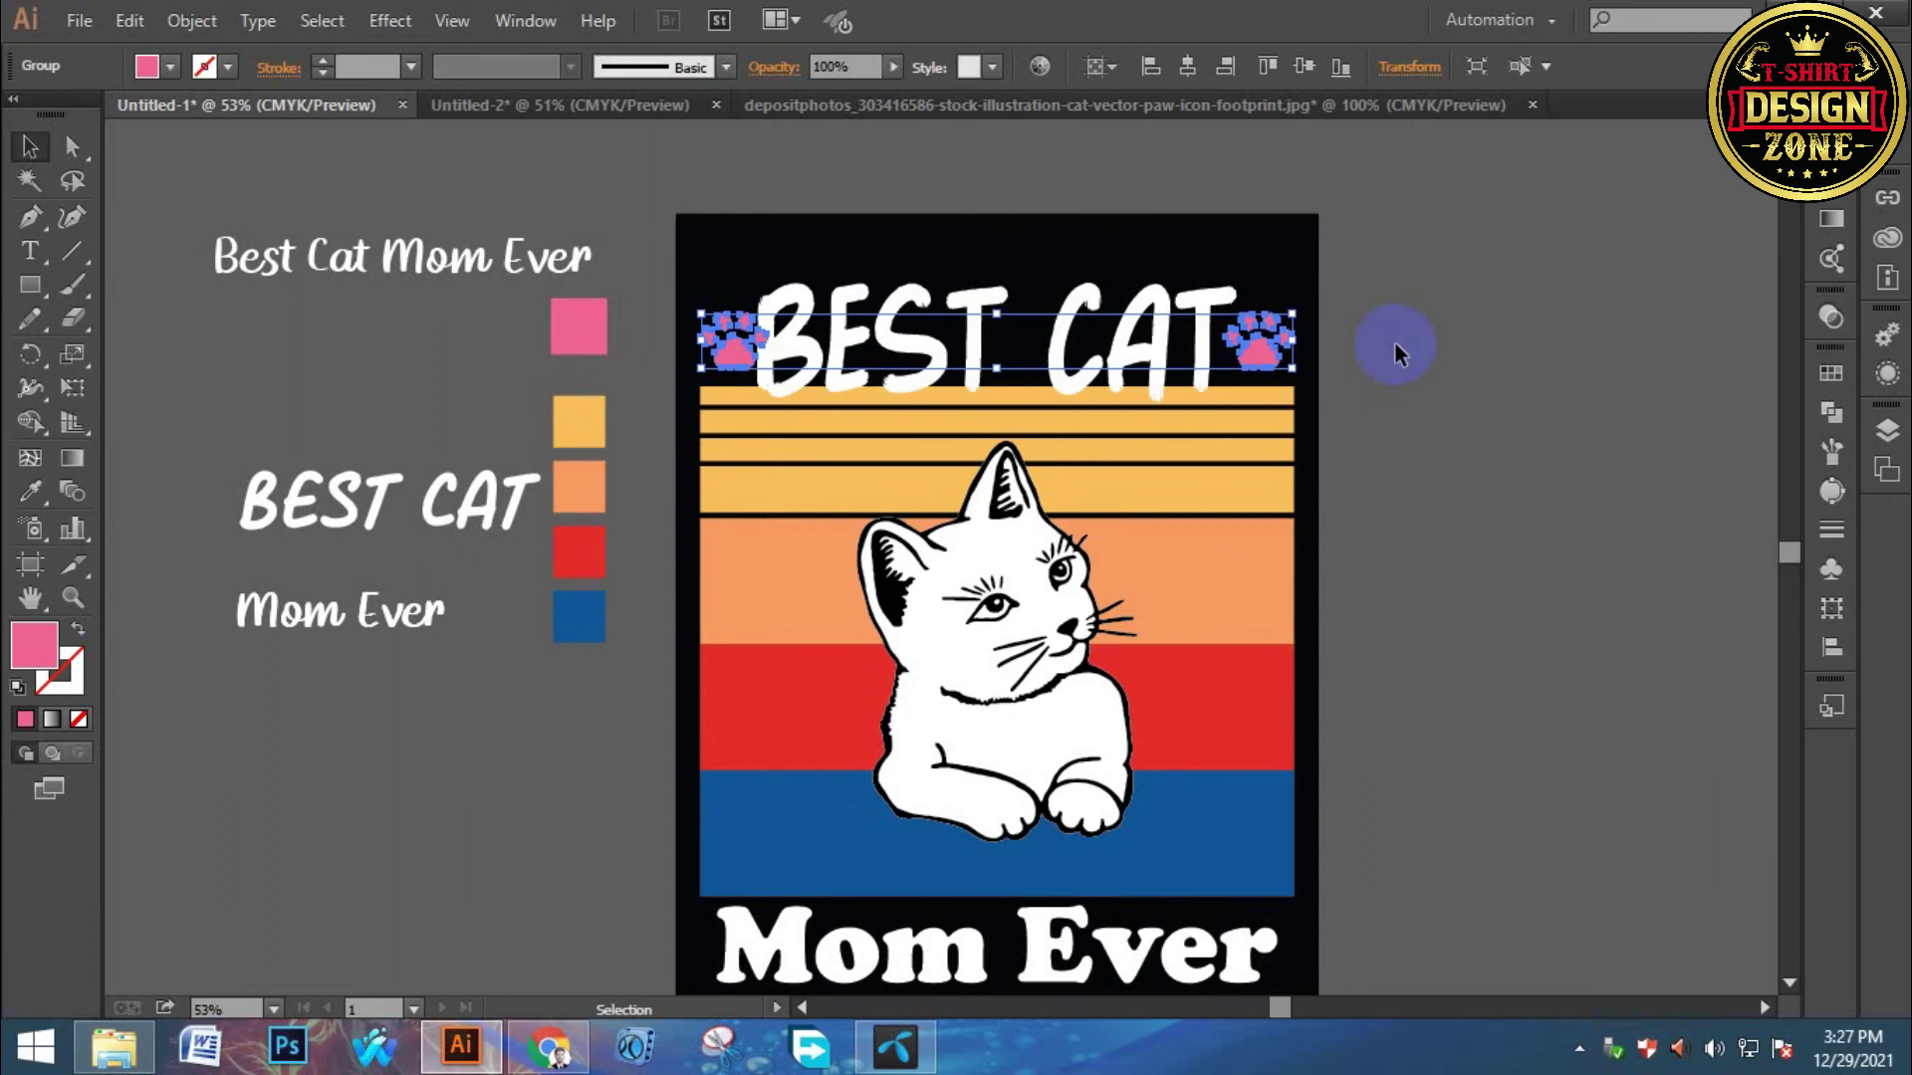
click(1394, 341)
Scale the large "BEST CAT" lettering down slightly about its centre to leave more room between the two paws.
drag(1370, 370, 1284, 367)
click(1076, 306)
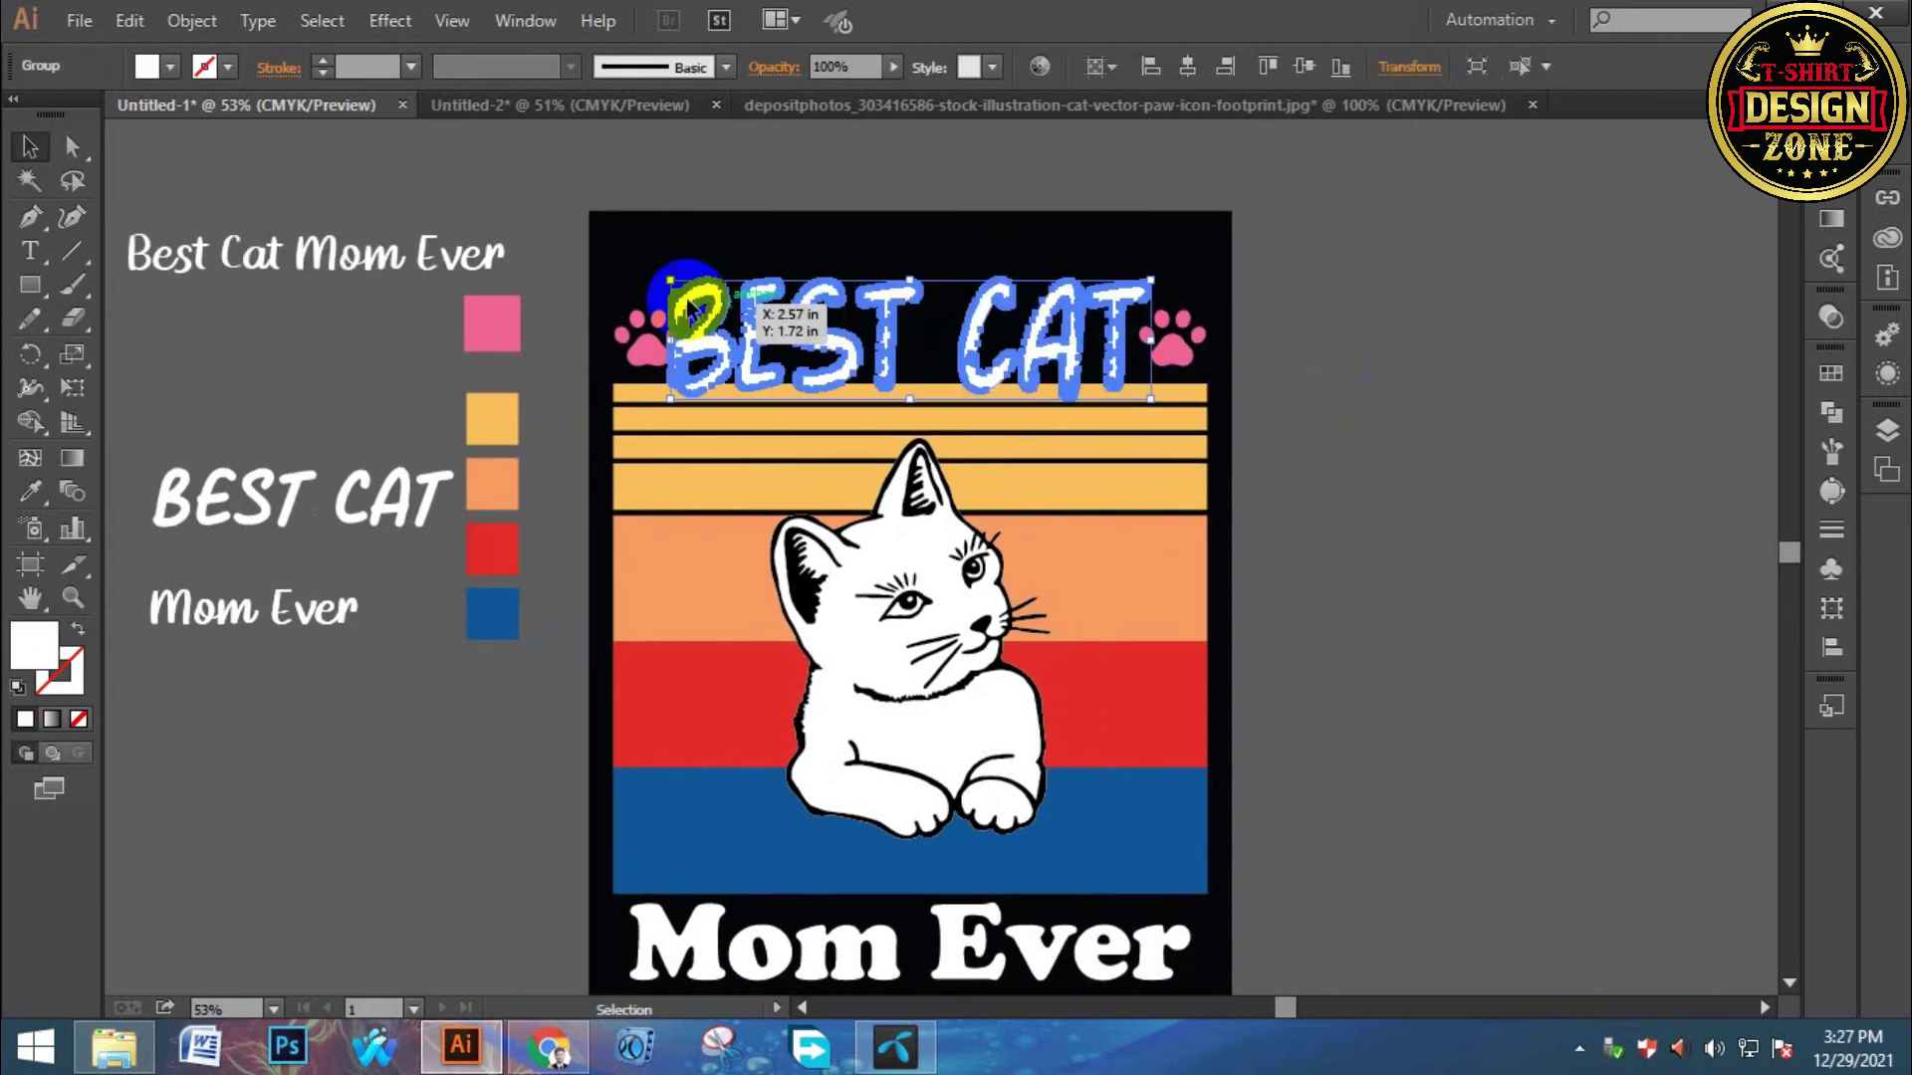
drag(669, 278, 677, 283)
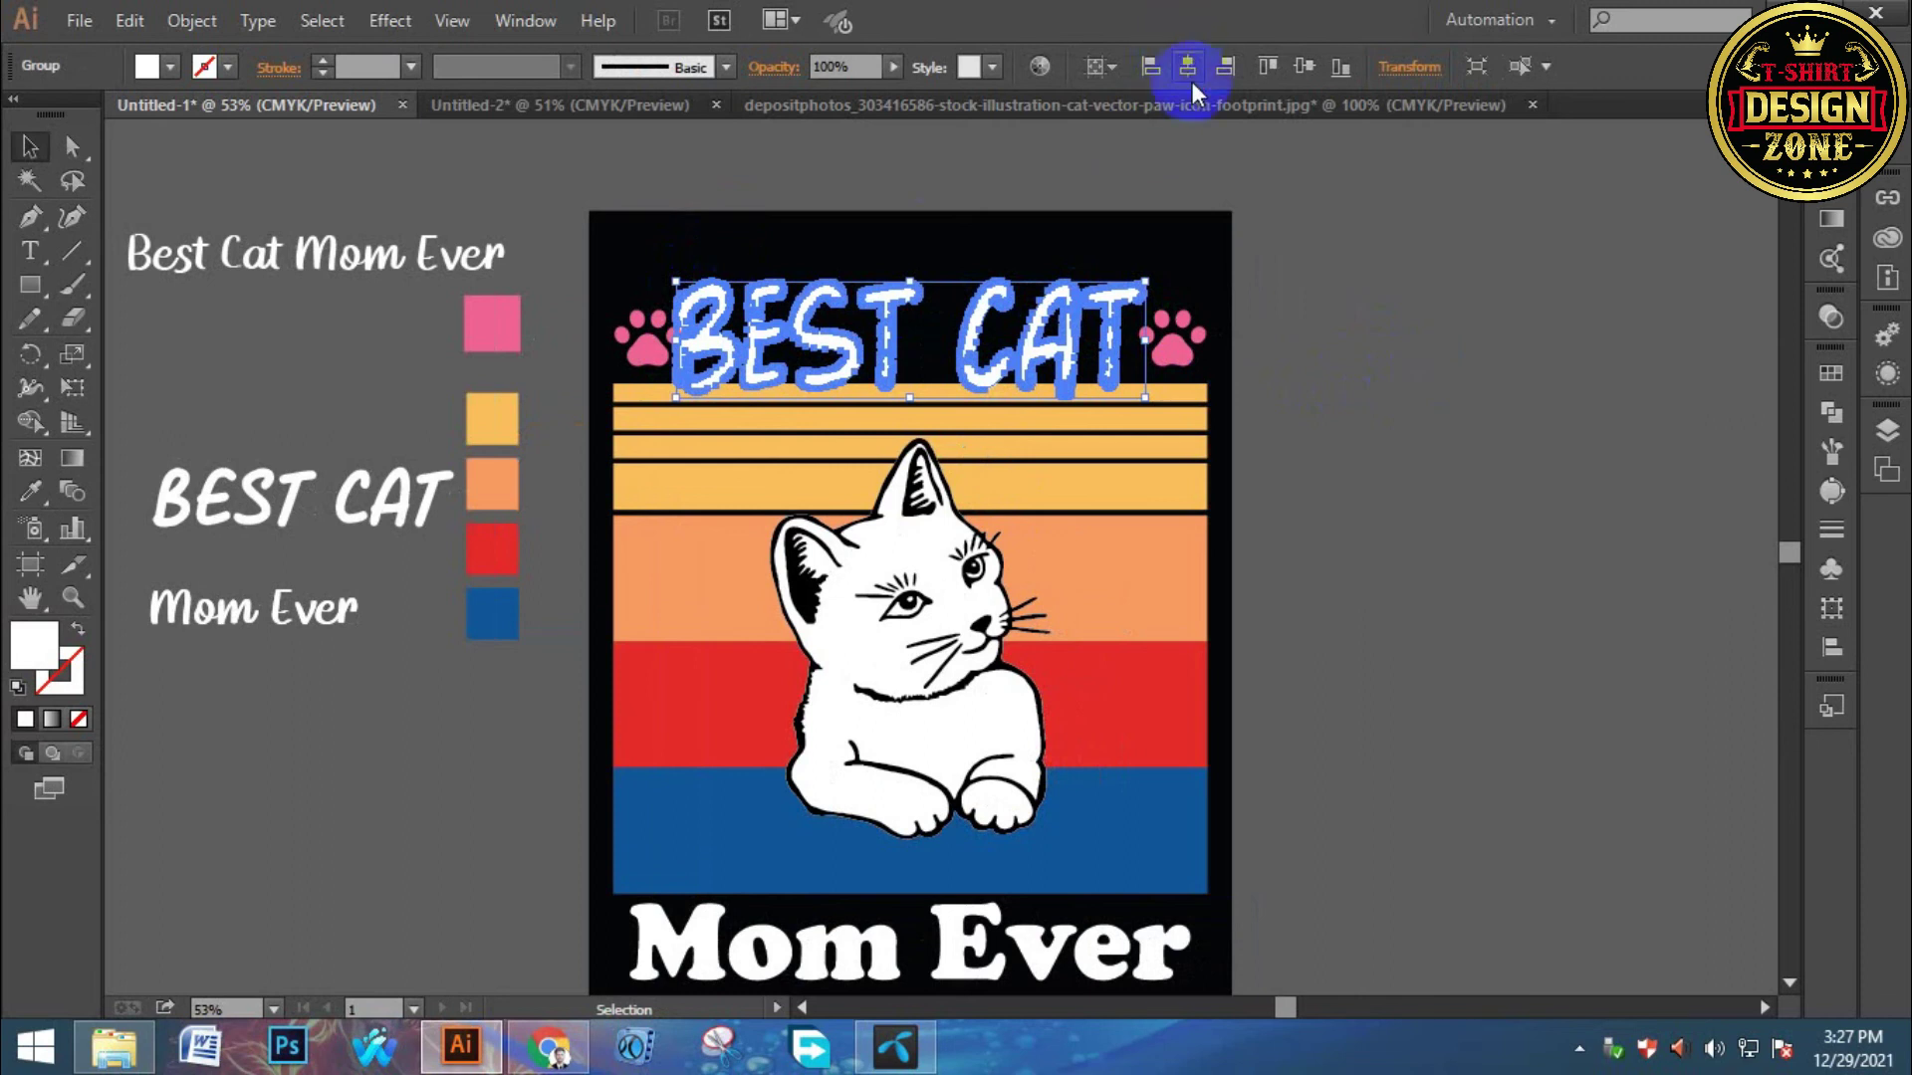
Nudge the large "BEST CAT" lettering slightly right to even out the gaps to the two paws.
key(Right)
key(Right)
key(Right)
key(Right)
key(Right)
key(Right)
key(Right)
key(Right)
key(Right)
key(Right)
key(Right)
key(Right)
key(Right)
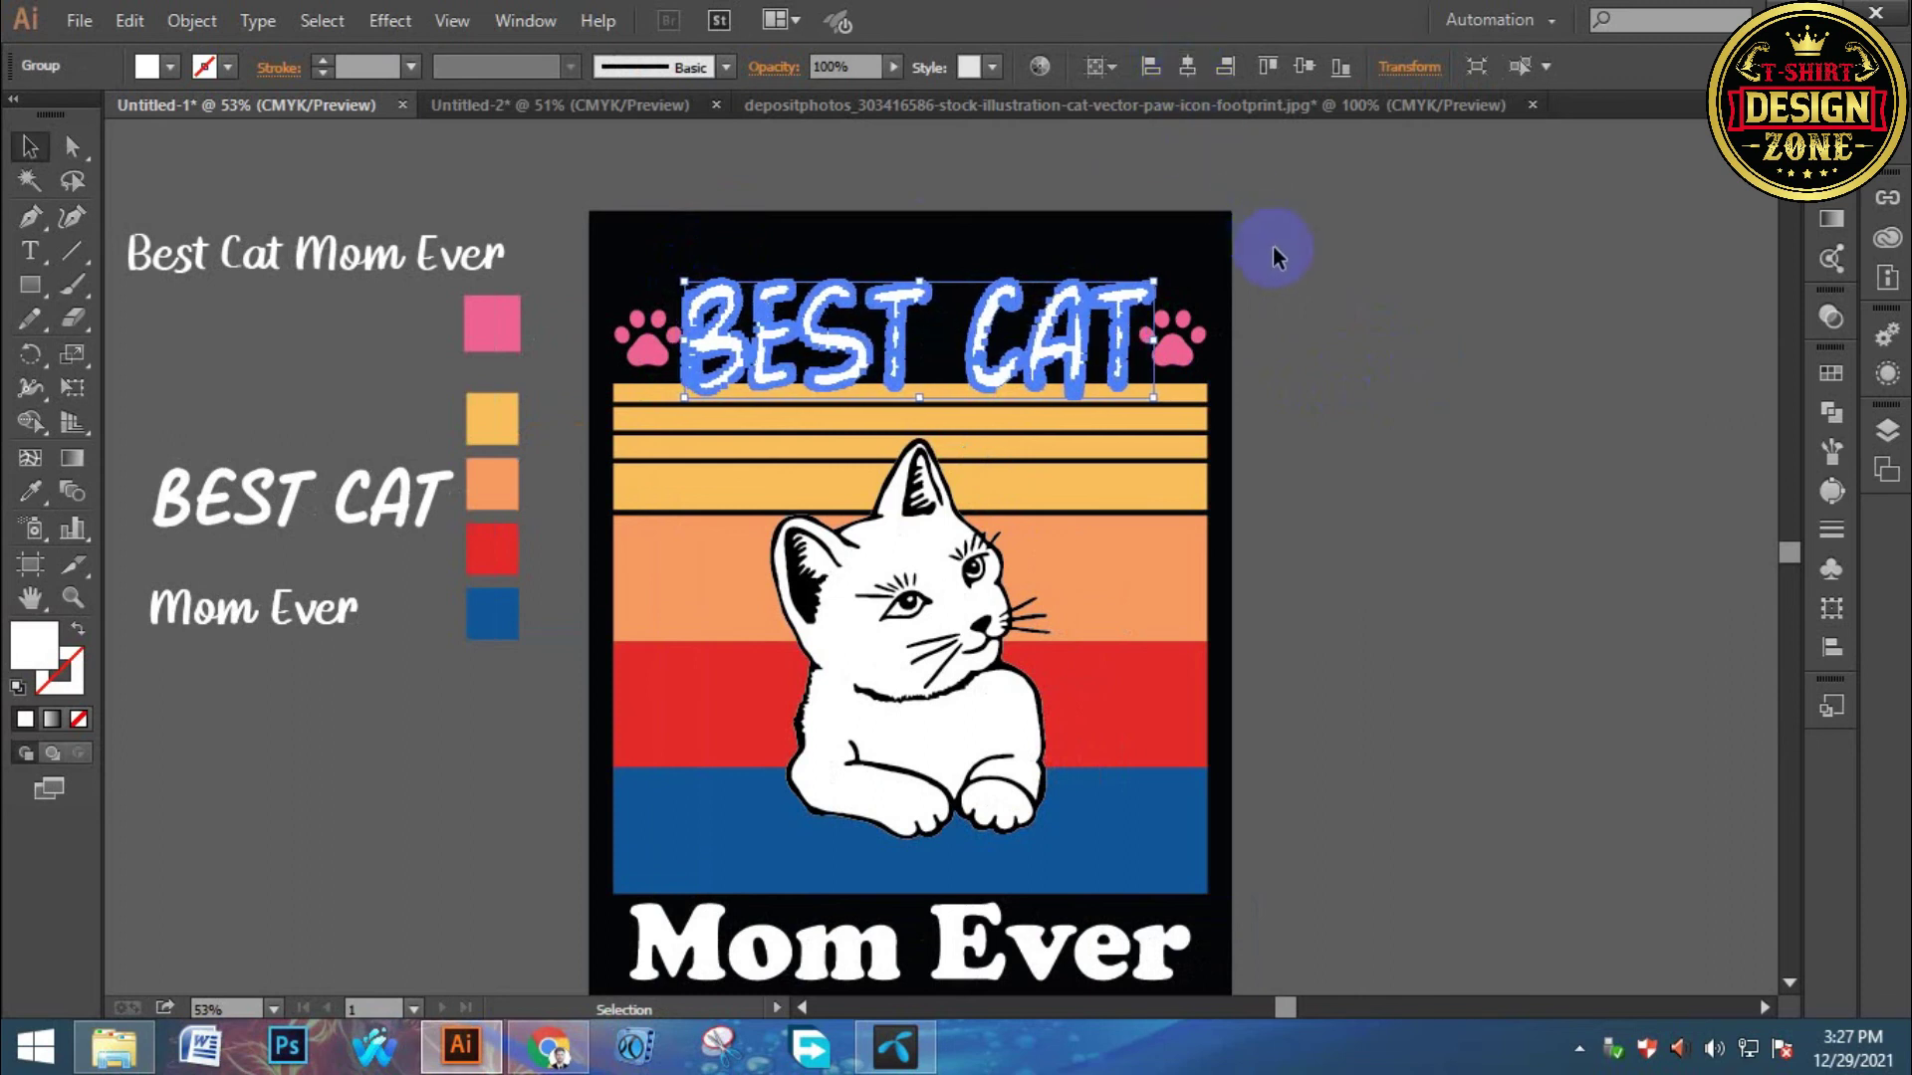
click(1342, 408)
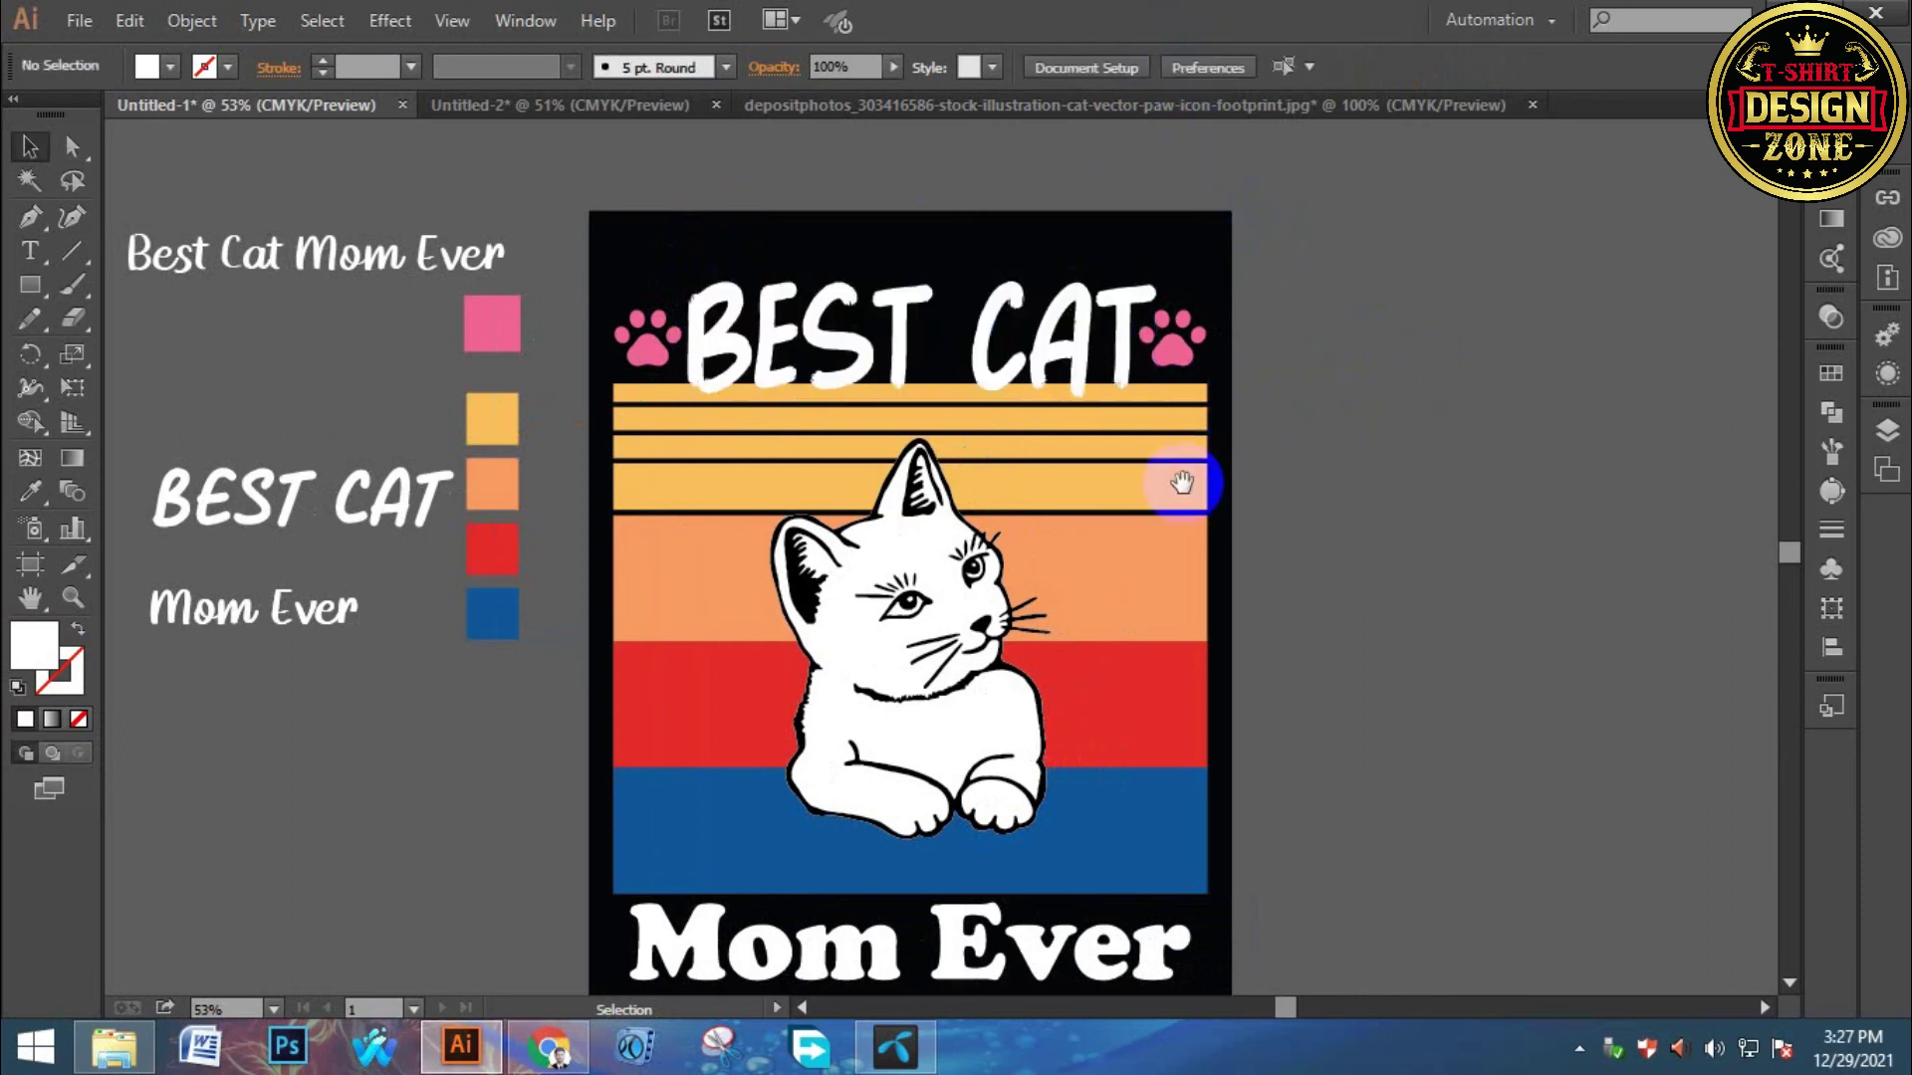
Enlarge the big "Mom Ever" lettering about its centre and nudge it up to overlap the blue strip's lower edge.
drag(1091, 653, 1080, 456)
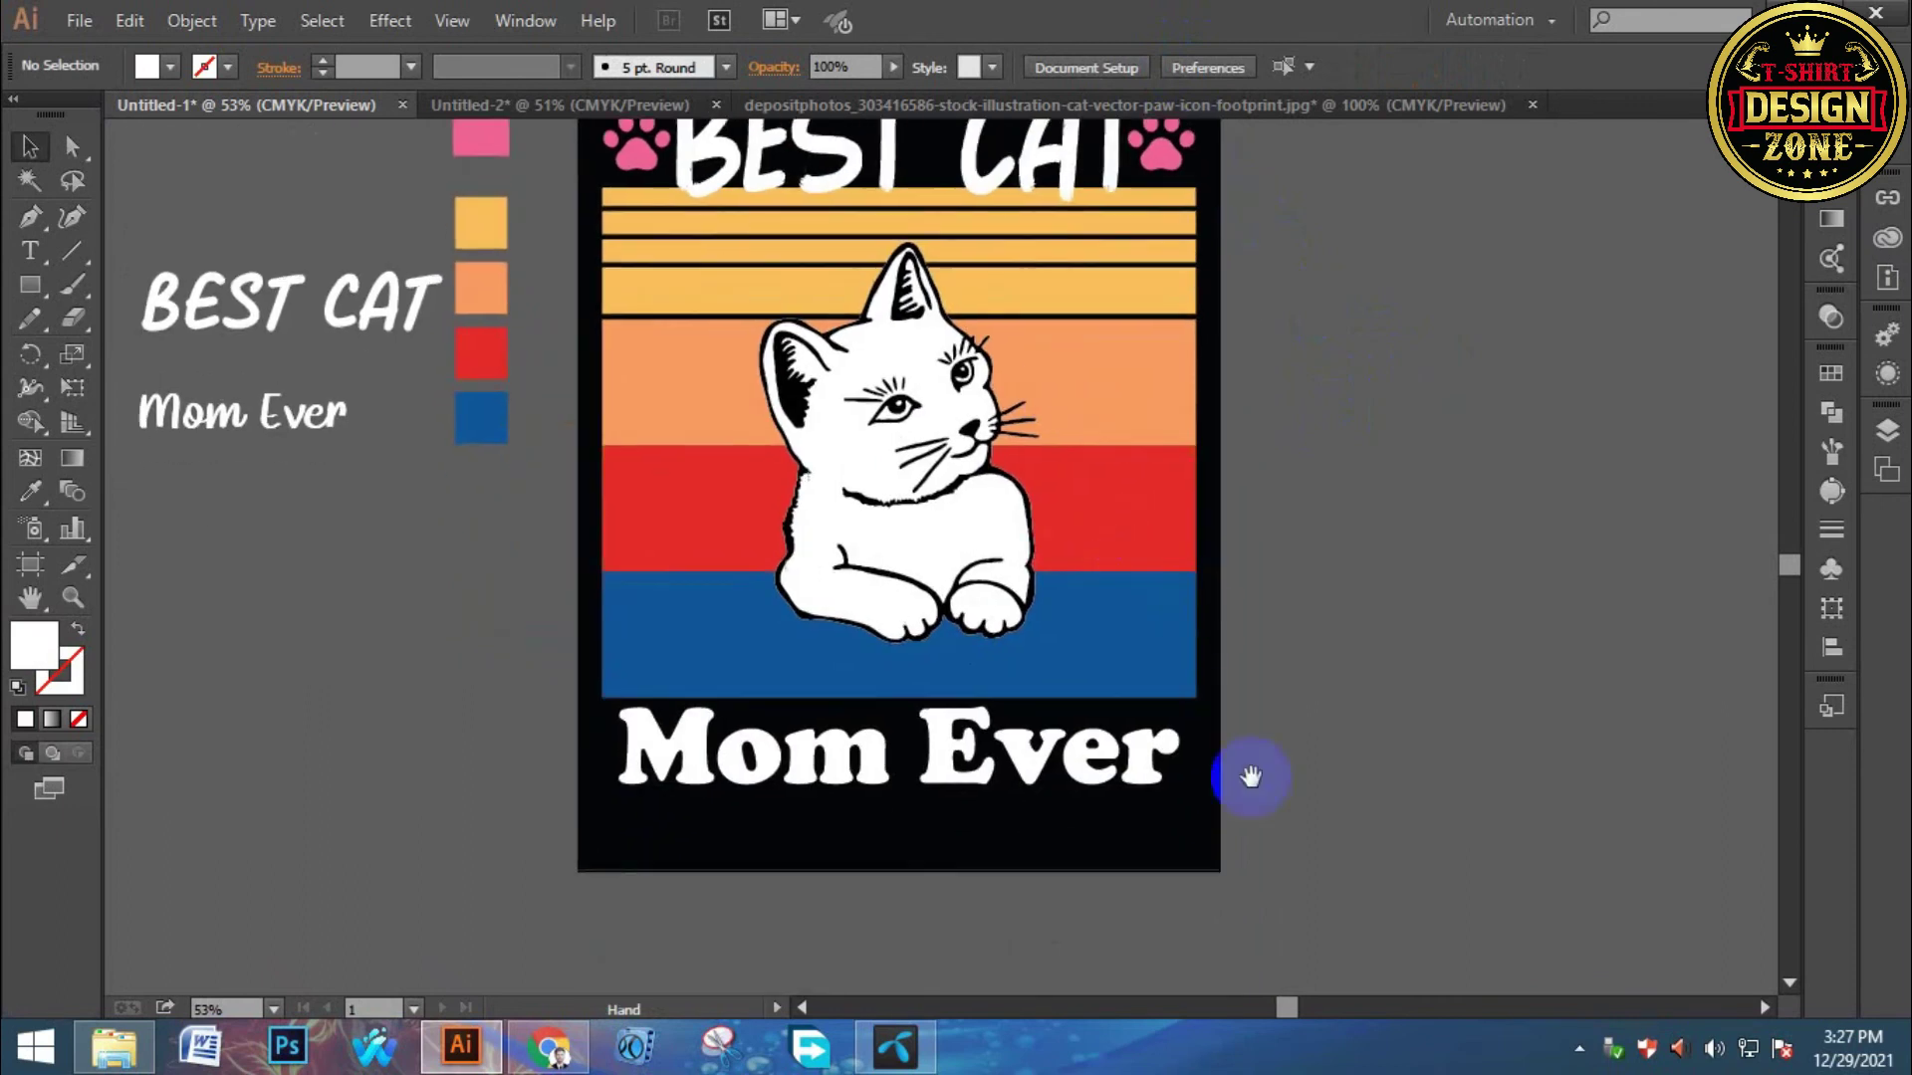
click(1140, 776)
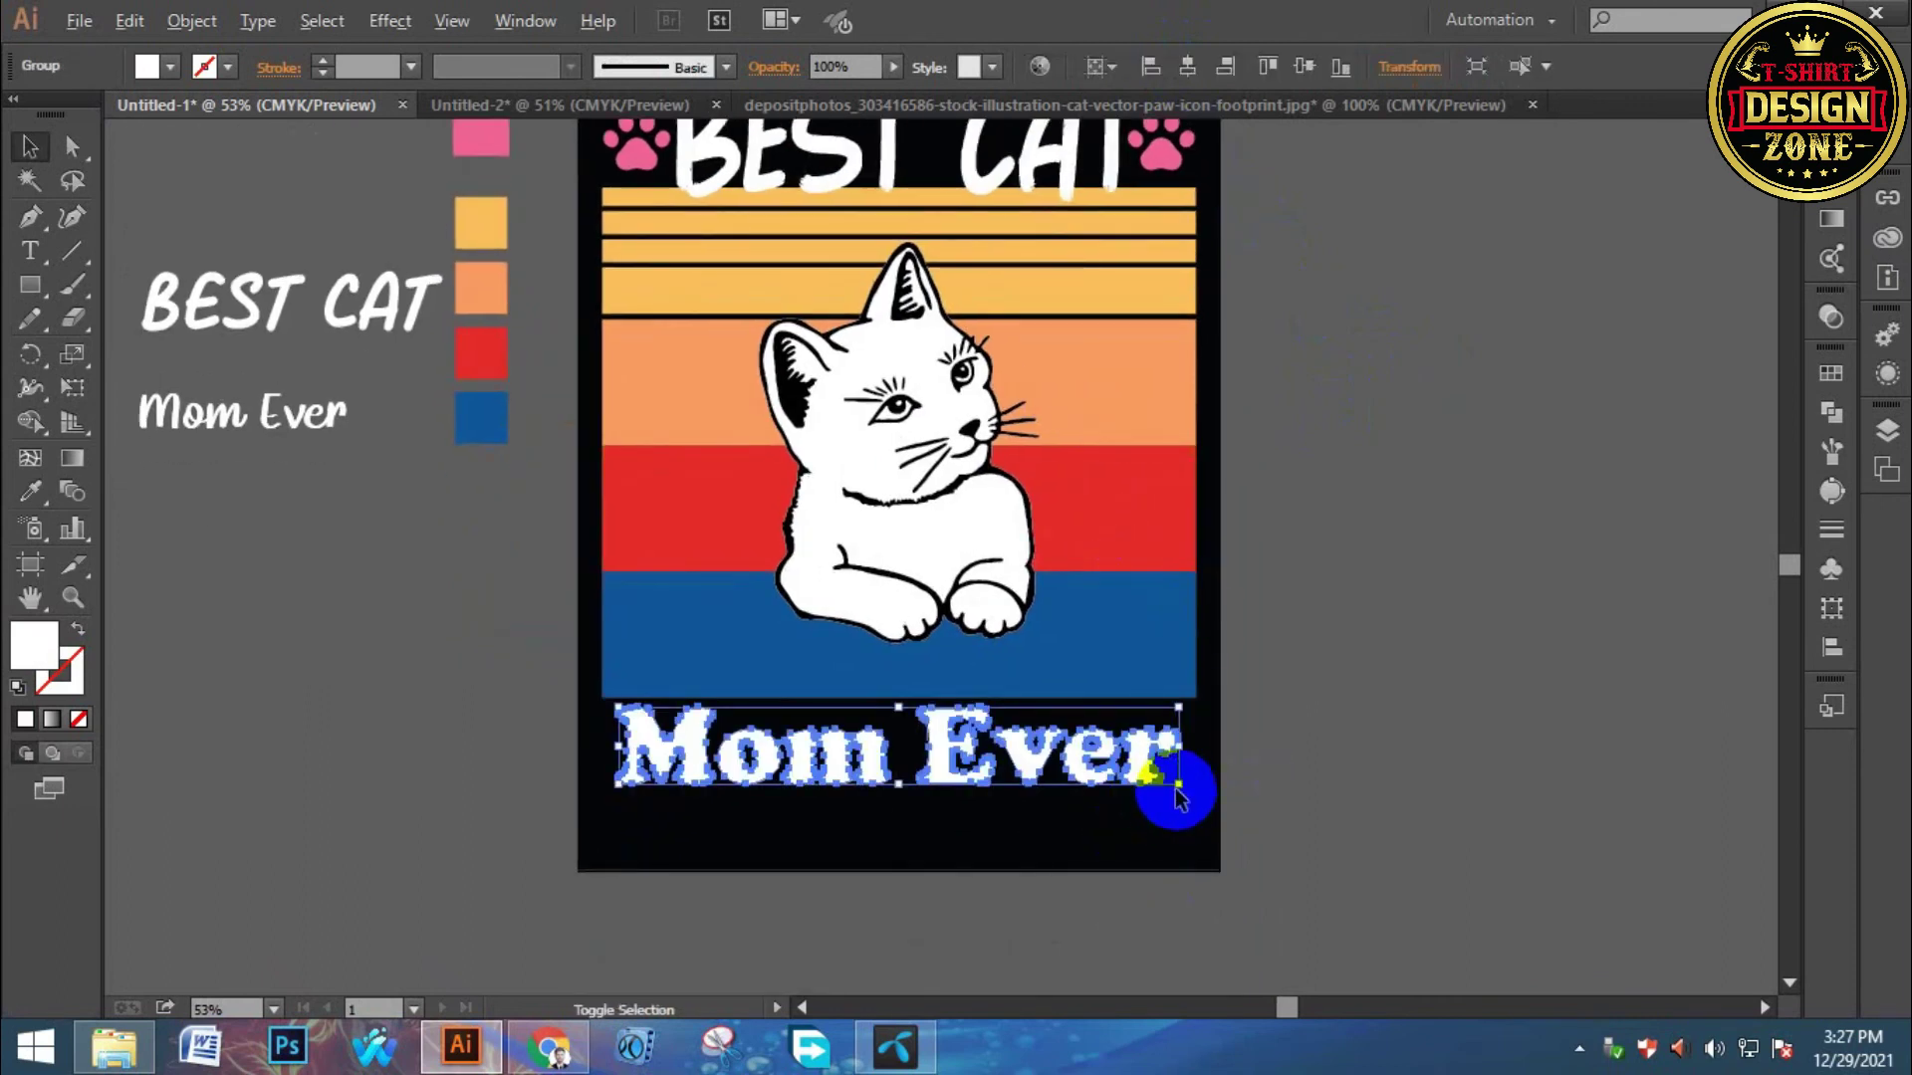
drag(1180, 787, 1204, 800)
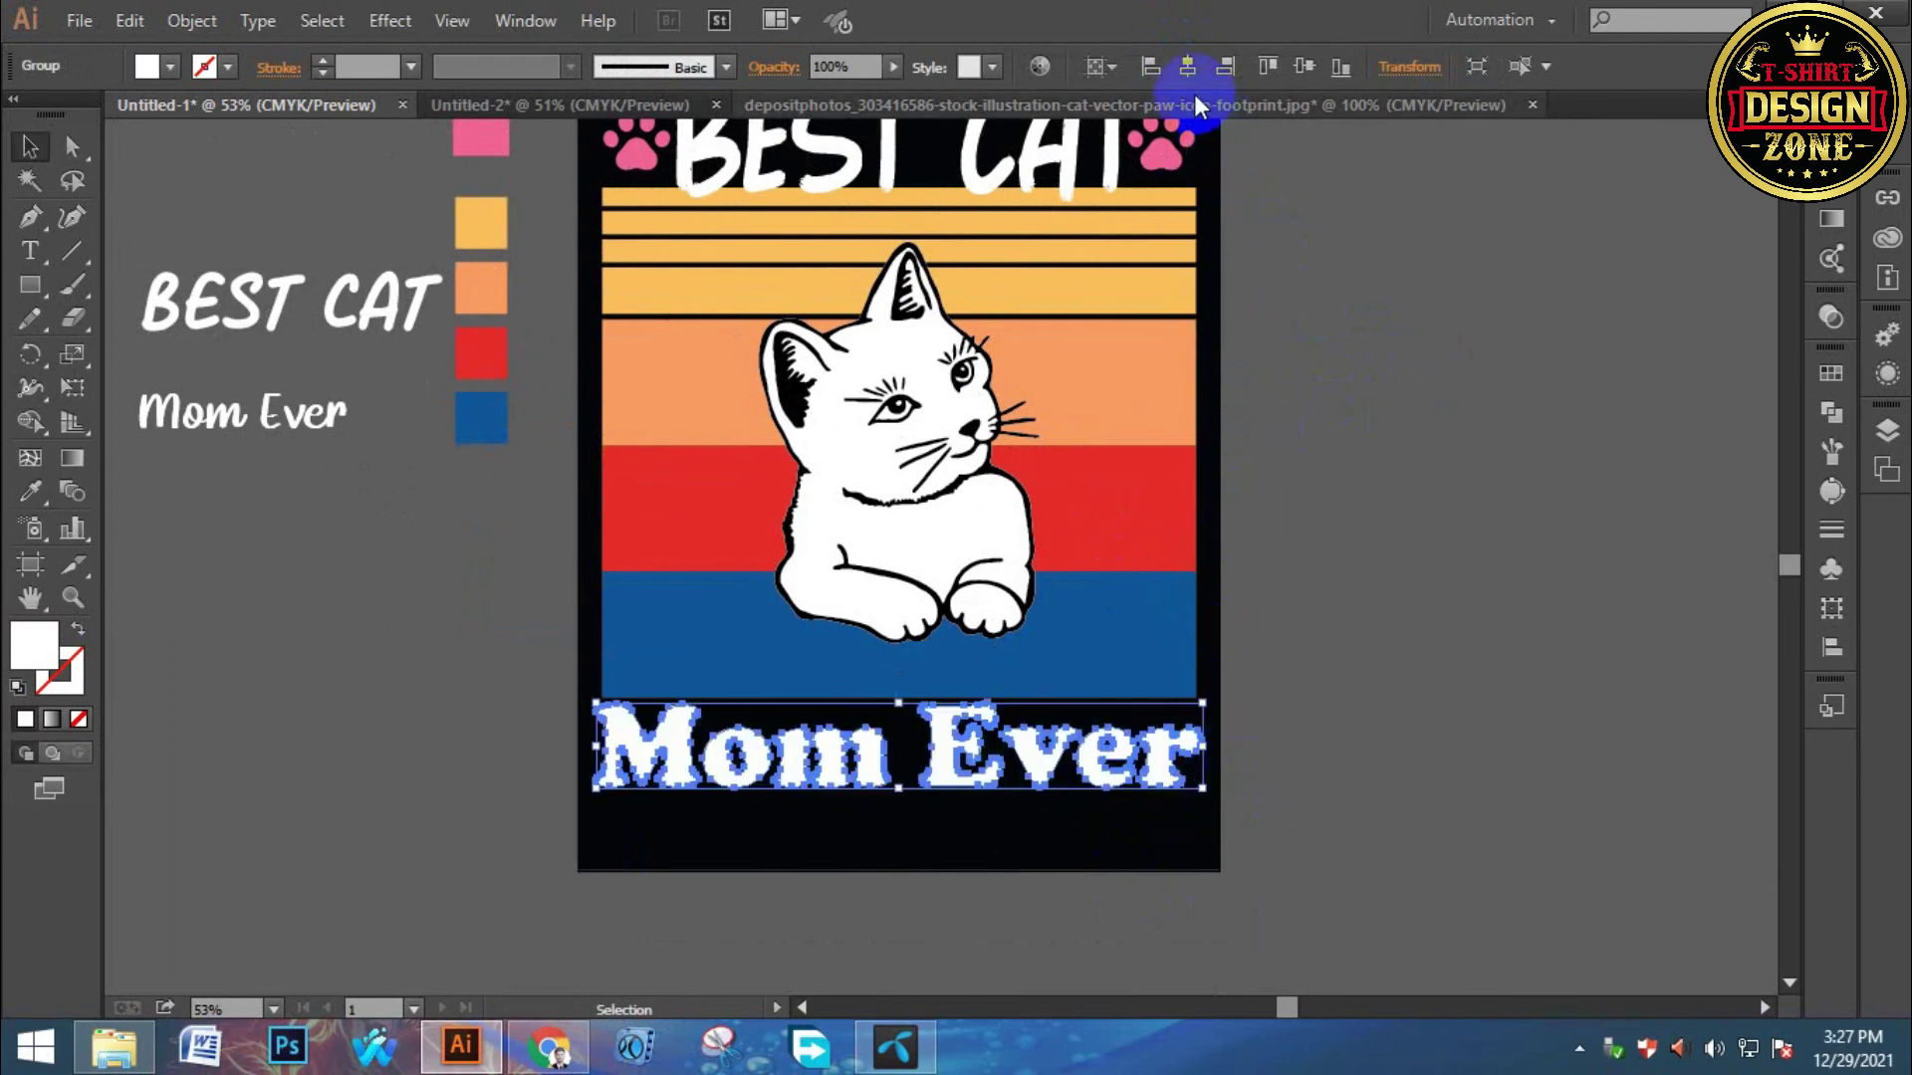
key(Up)
key(Up)
key(Up)
key(Up)
key(Up)
key(Up)
key(Up)
key(Up)
key(Up)
key(Up)
key(Up)
key(Up)
key(Up)
key(Up)
key(Up)
key(Up)
key(Up)
key(Up)
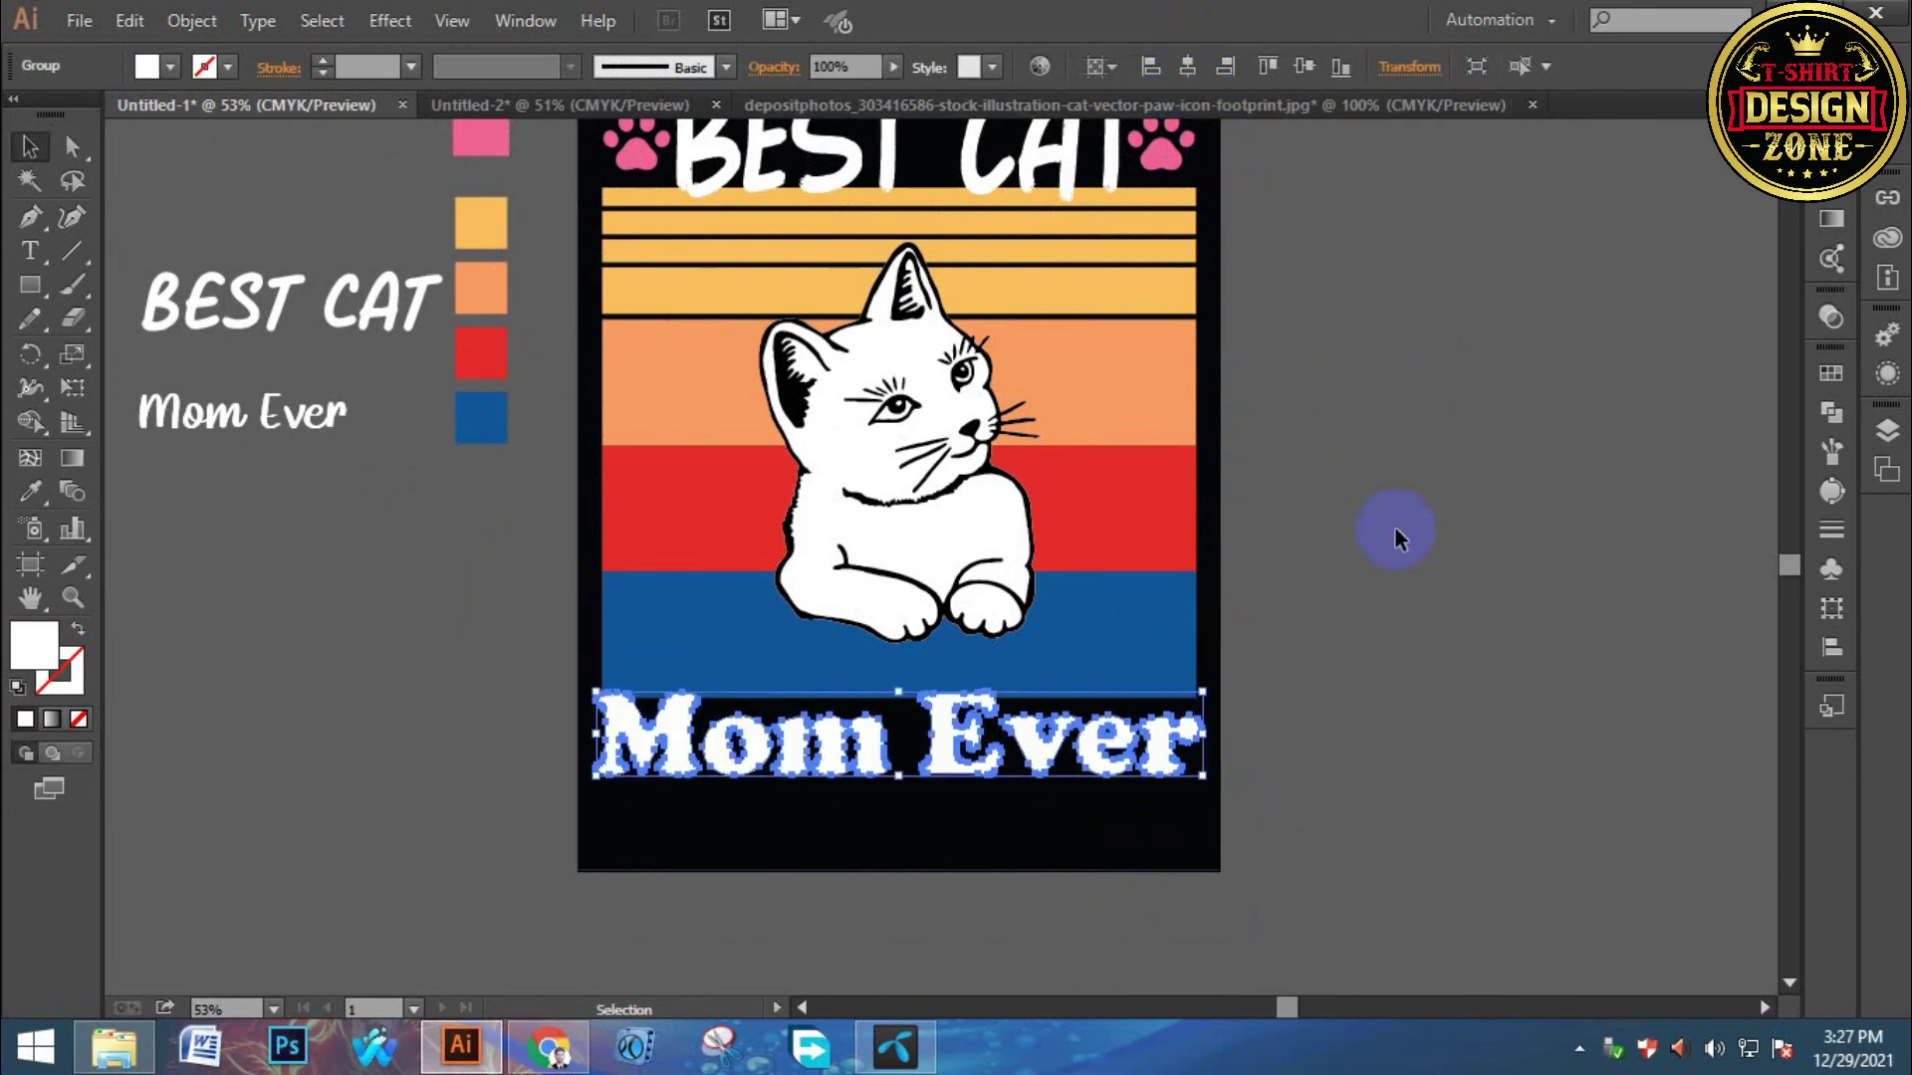
key(Up)
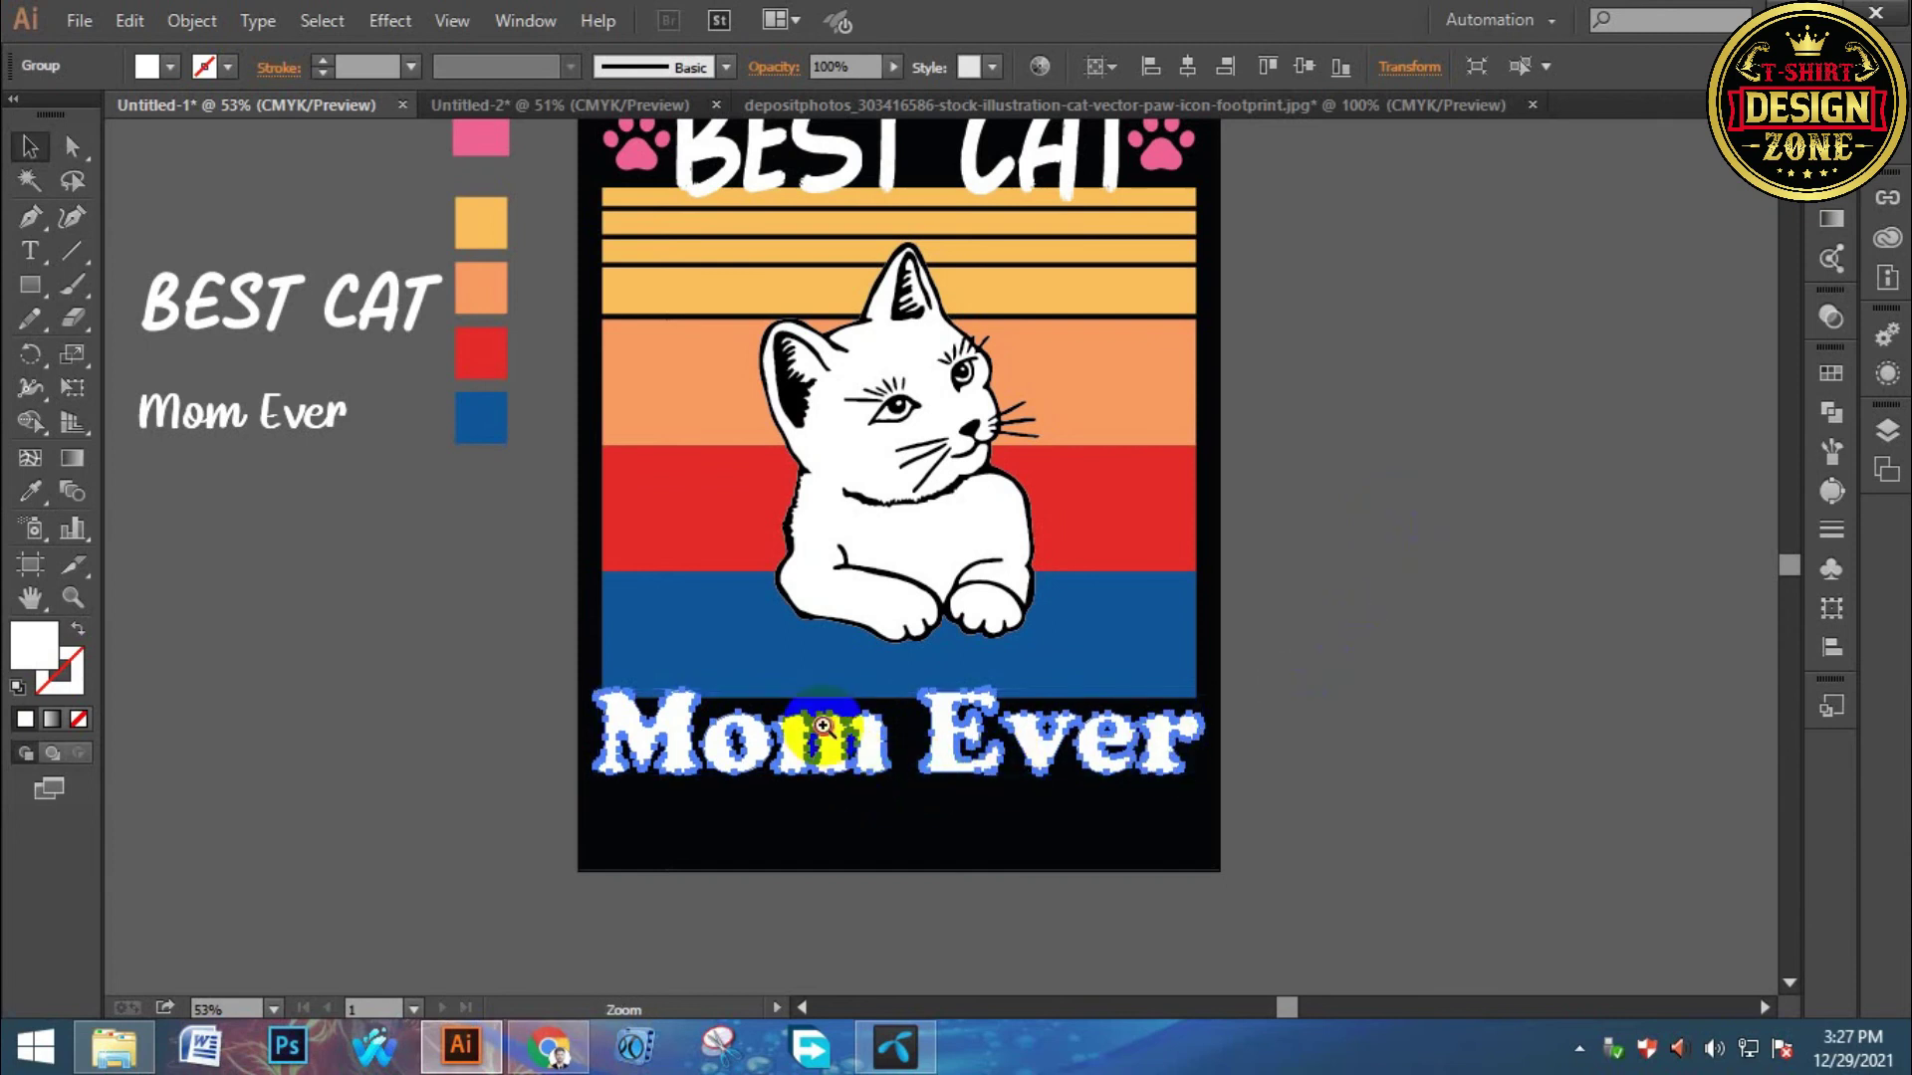
Fine-tune the size of the big "Mom Ever" lettering so its width matches the colored strips.
ctrl+click(823, 730)
ctrl+click(862, 581)
ctrl+click(862, 581)
ctrl+click(813, 487)
ctrl+click(813, 486)
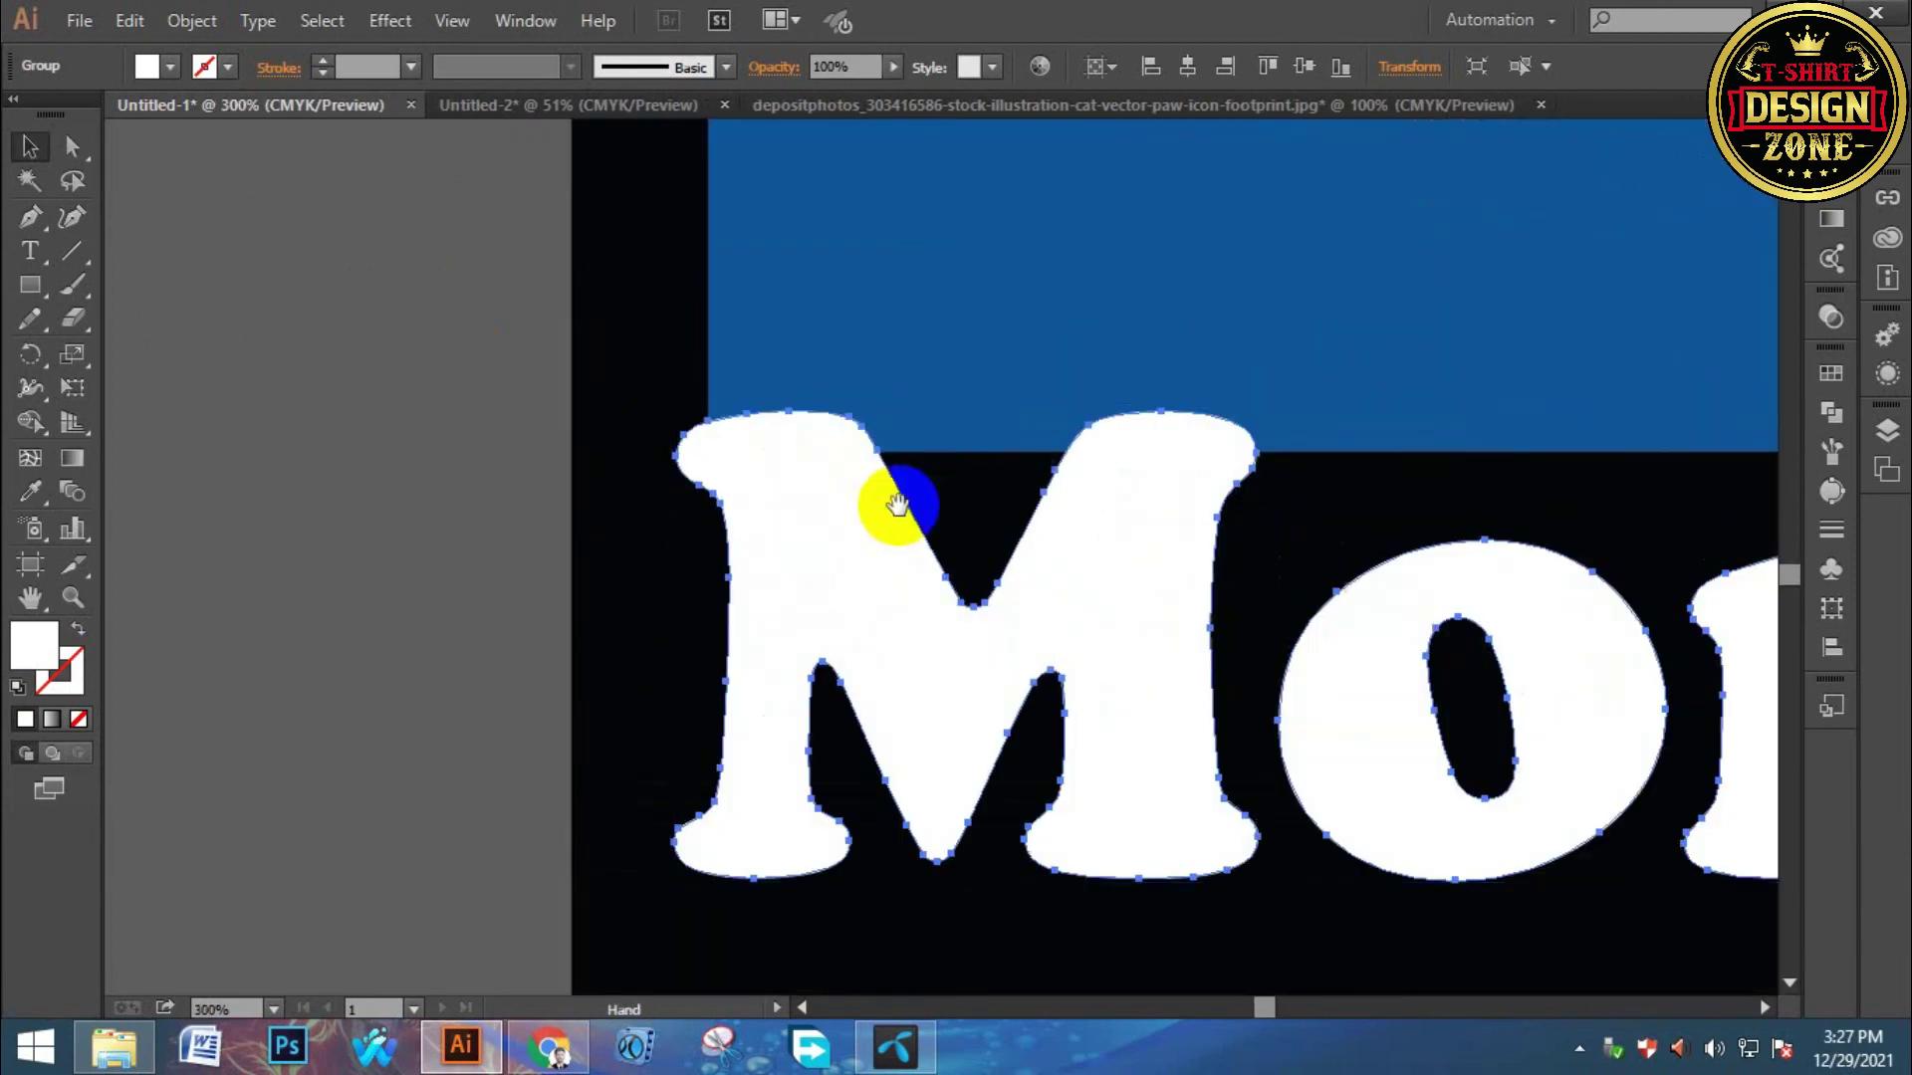
drag(902, 506, 854, 552)
drag(632, 454, 677, 461)
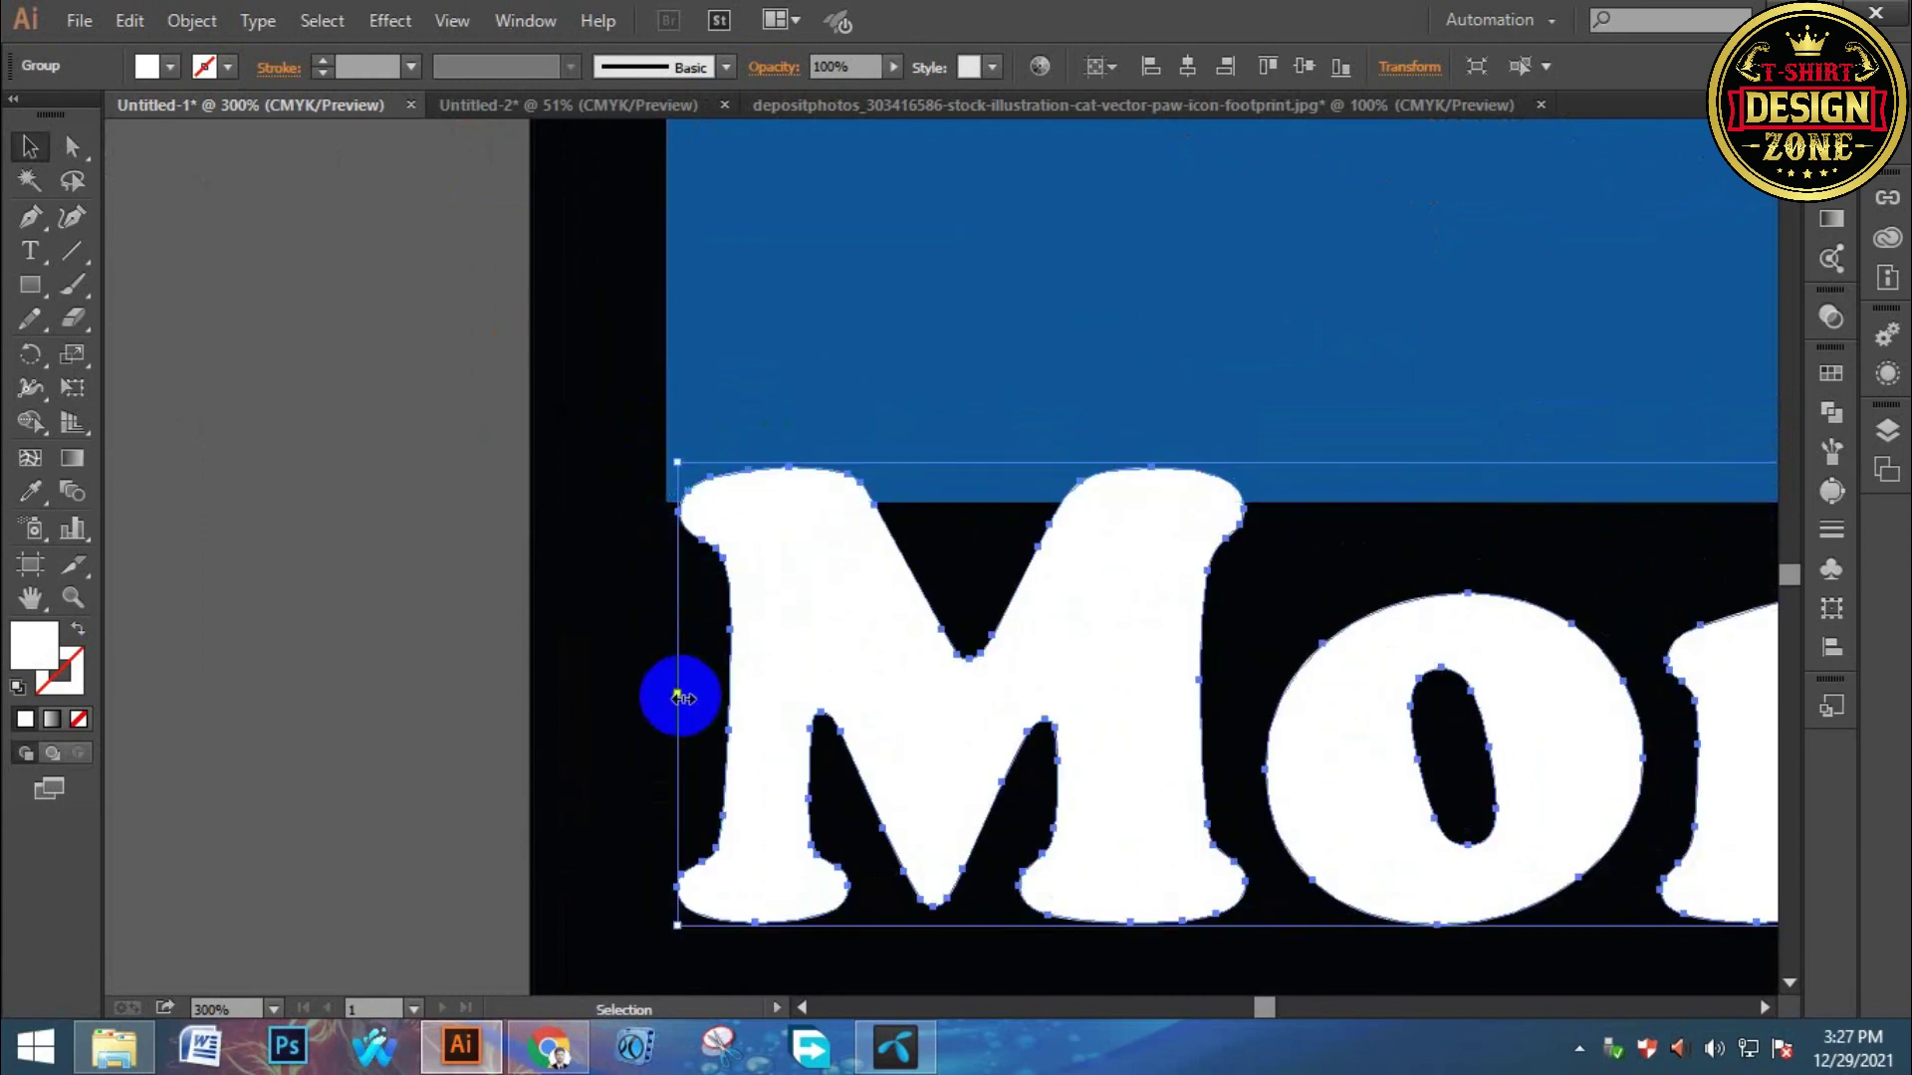
drag(678, 694, 723, 633)
click(615, 626)
key(ctrl+0)
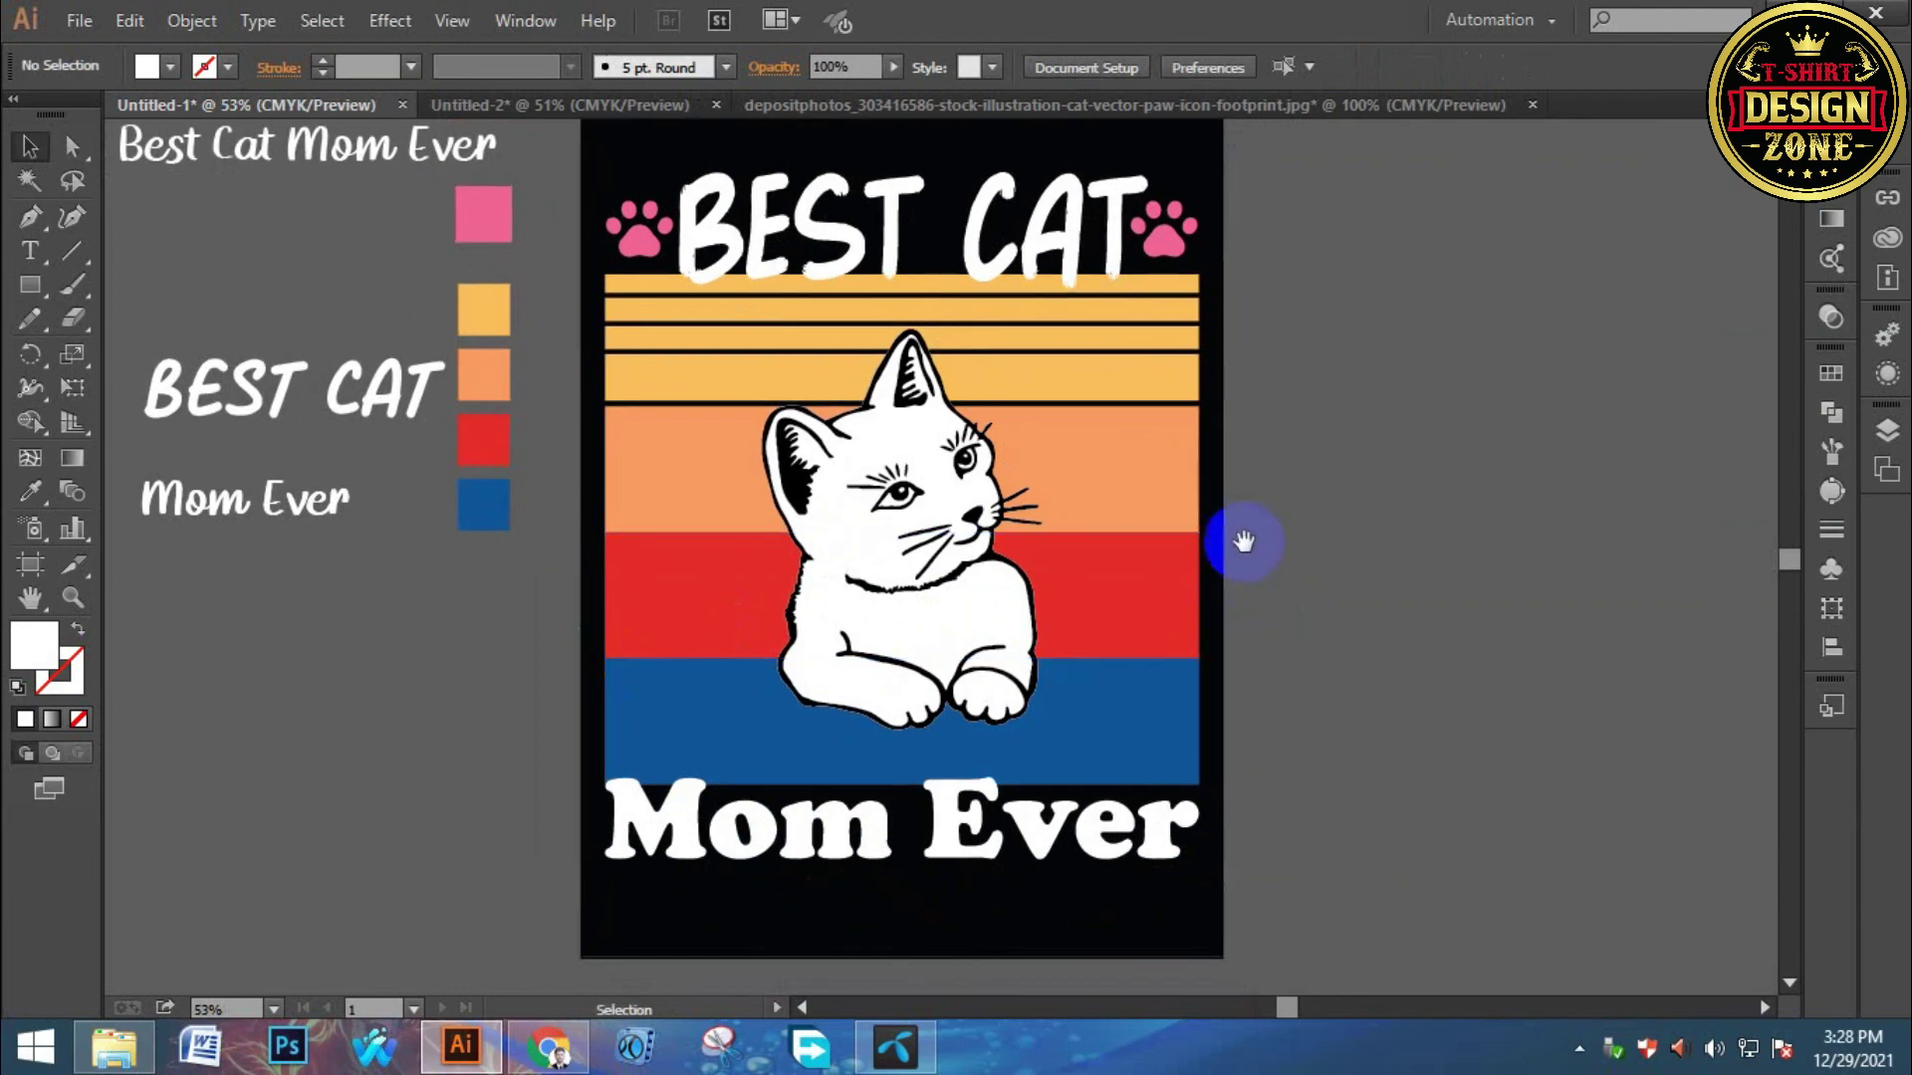
Show the rulers, set their units to pixels and select the large "BEST CAT" lettering.
drag(1413, 529, 1438, 577)
drag(1457, 697, 1457, 677)
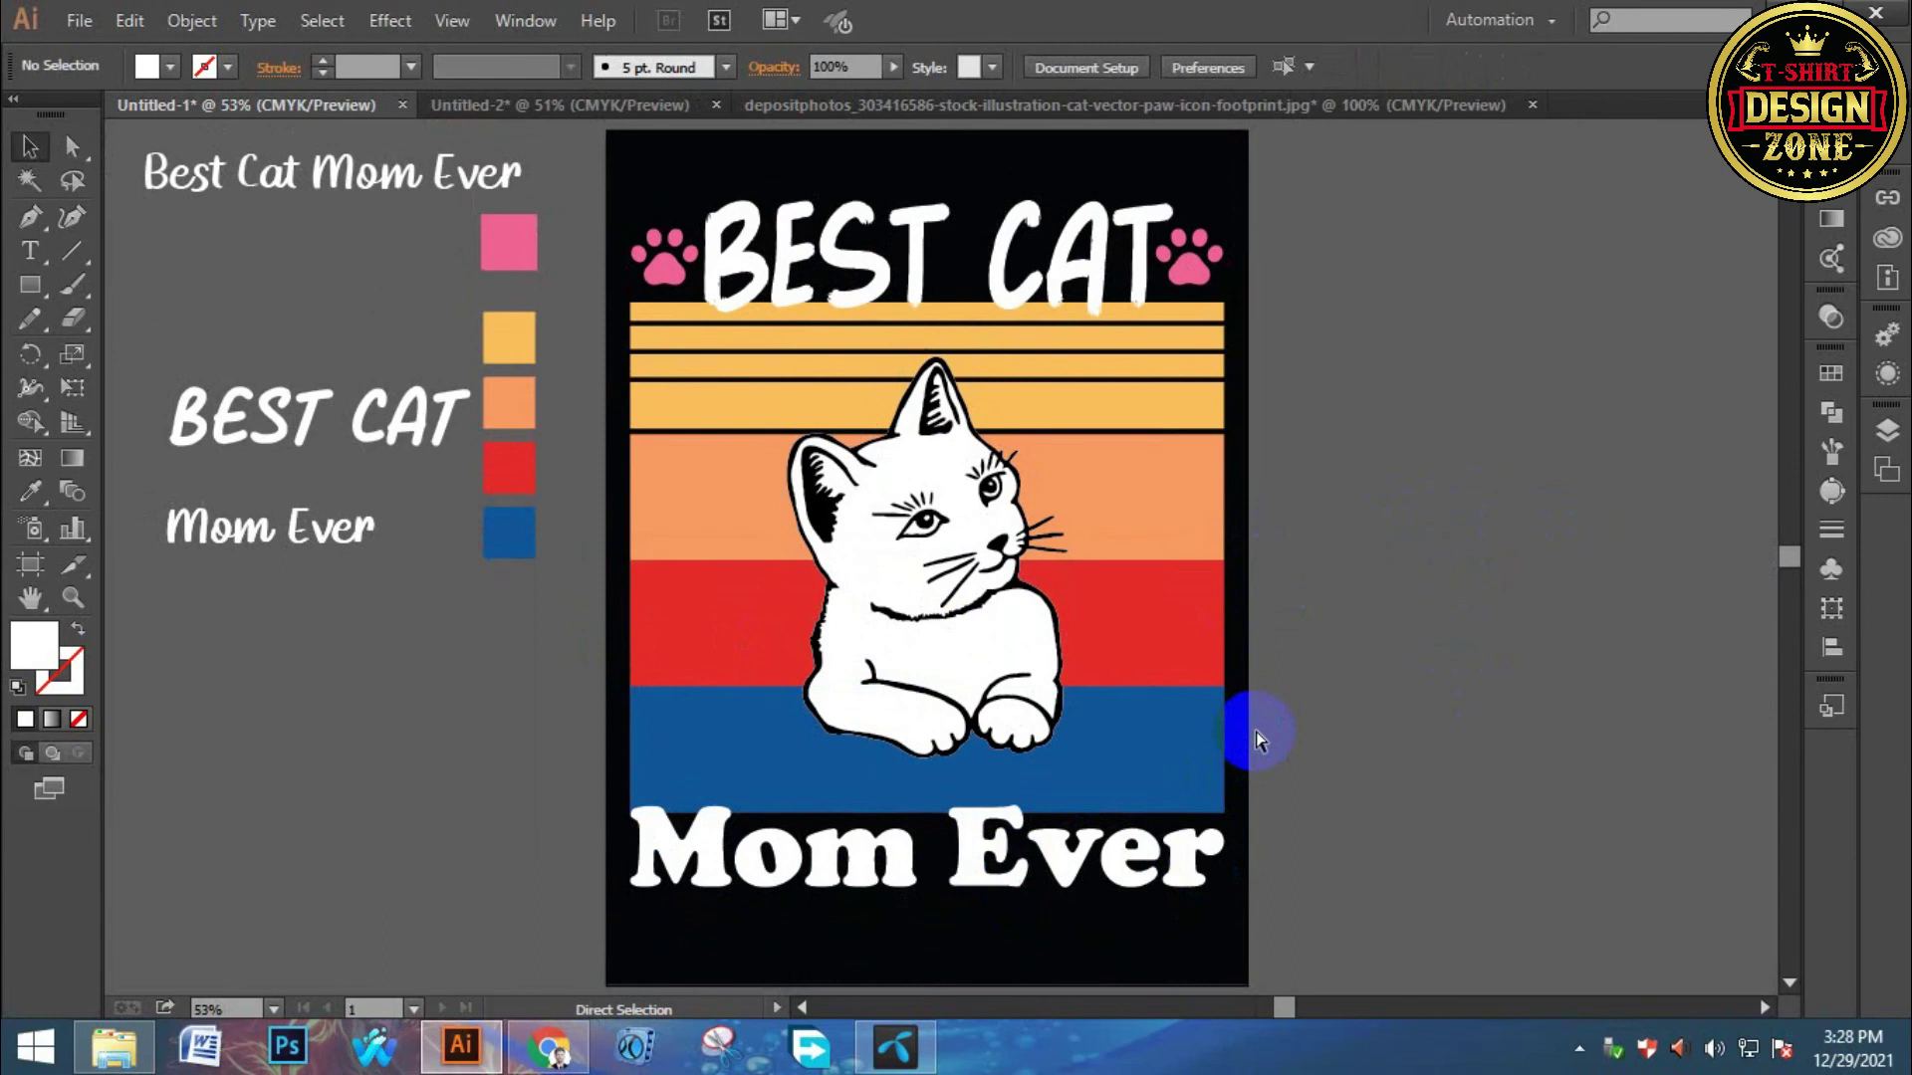
key(ctrl+r)
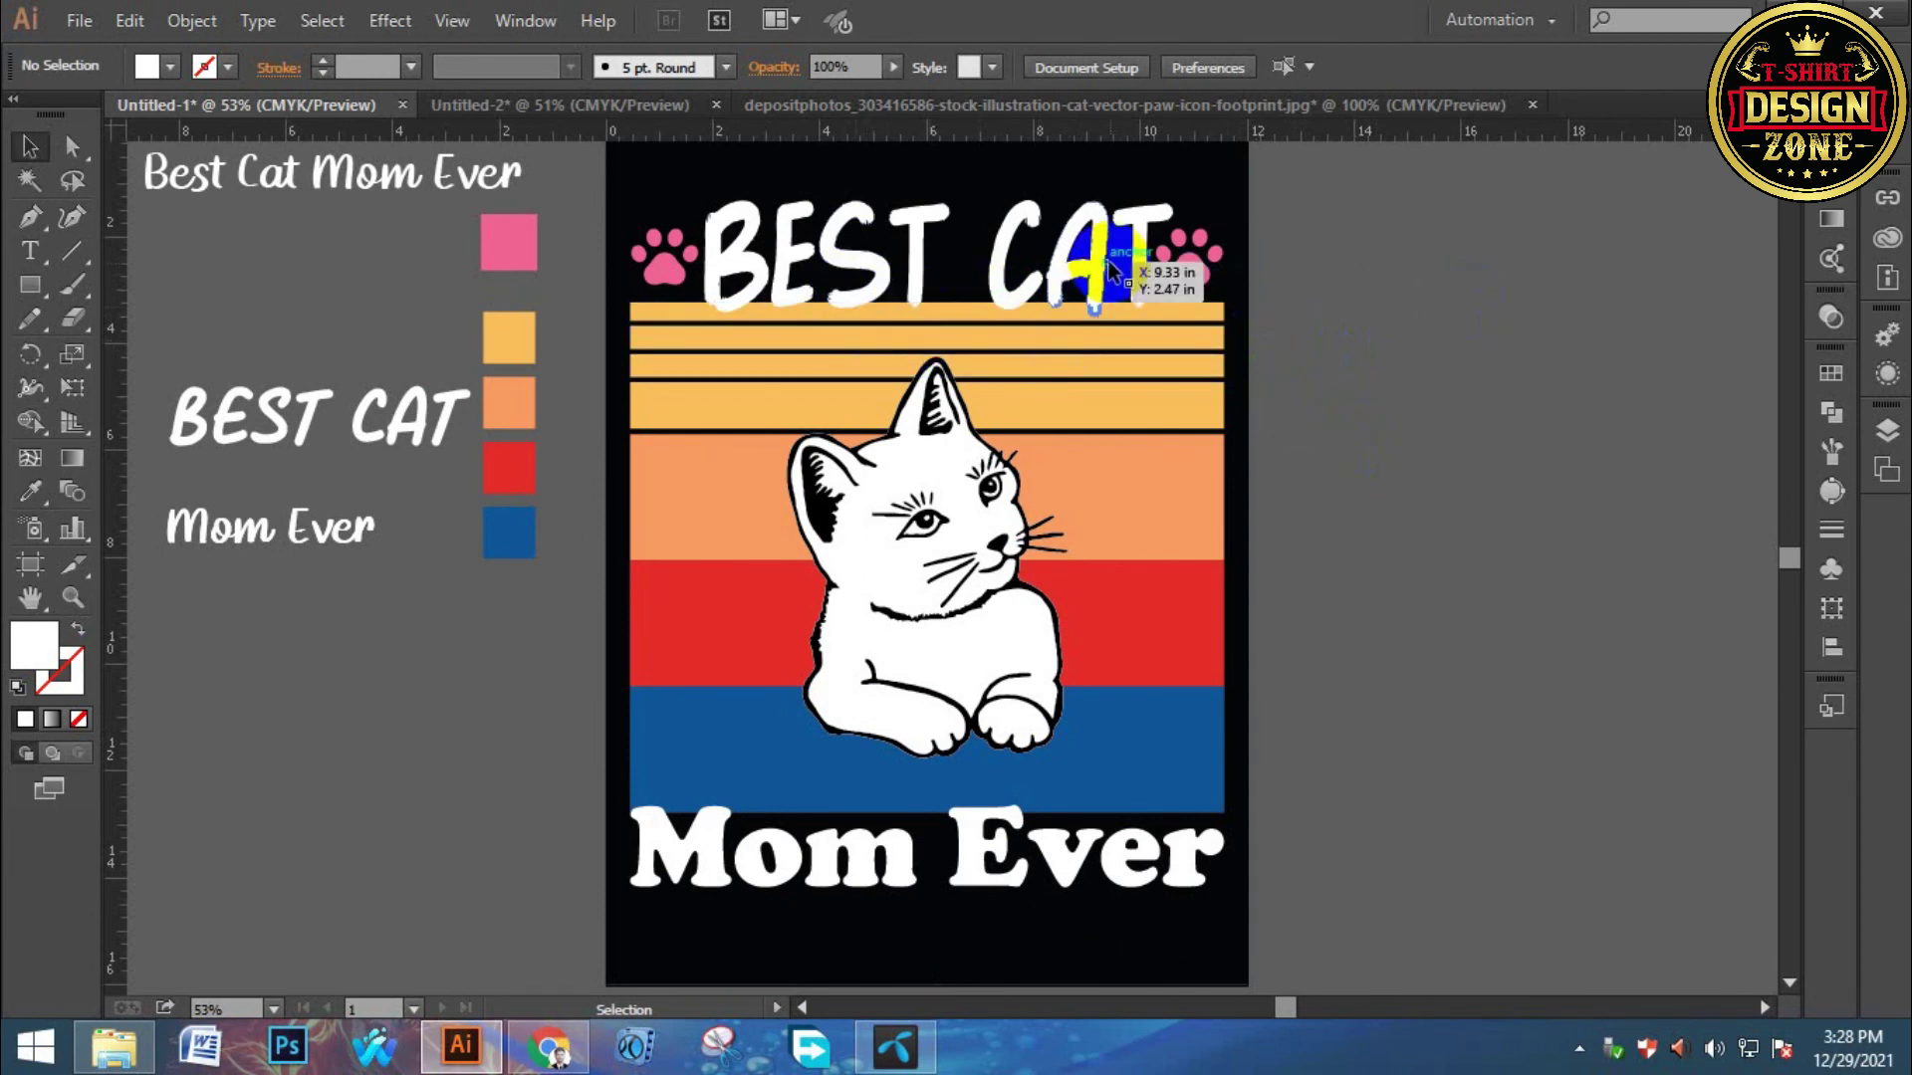
click(1110, 269)
right_click(1214, 133)
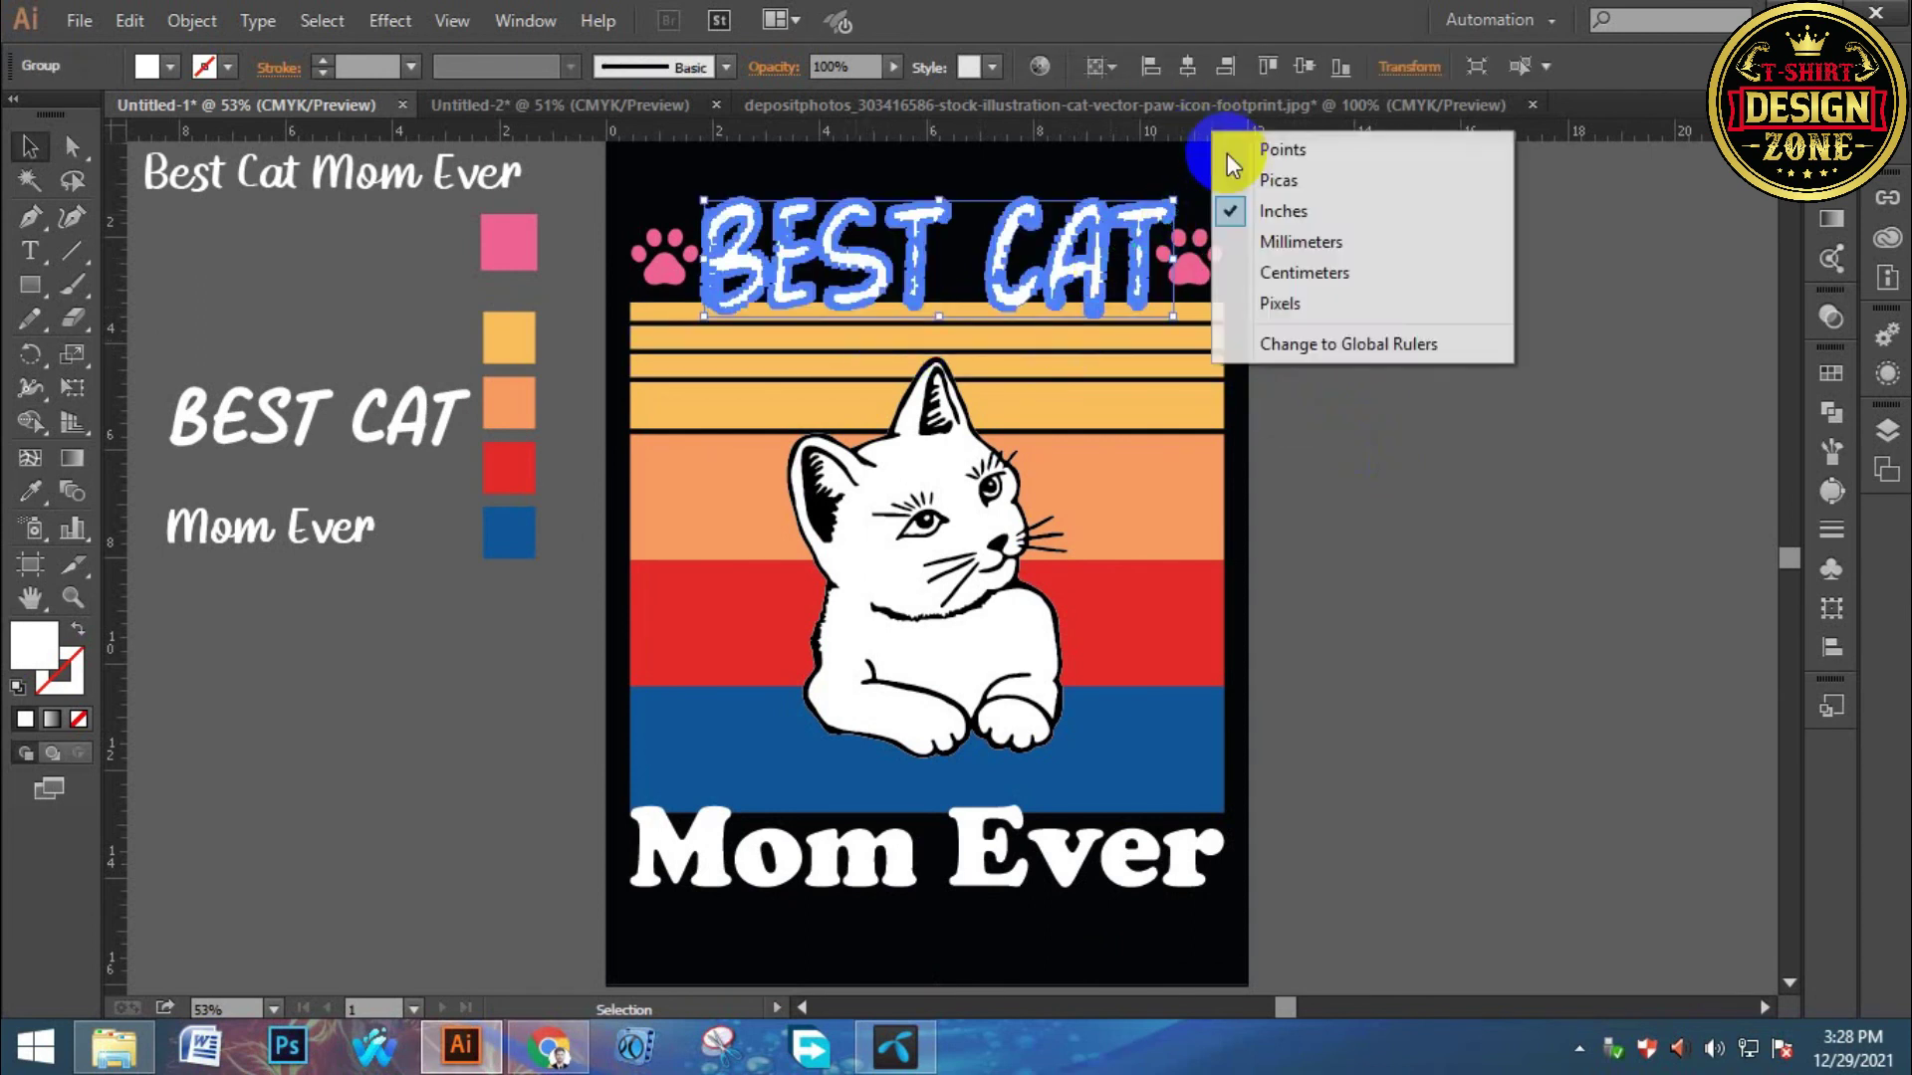
click(1300, 301)
Offset the path of the large "BEST CAT" lettering by 6 px with miter joins.
click(192, 20)
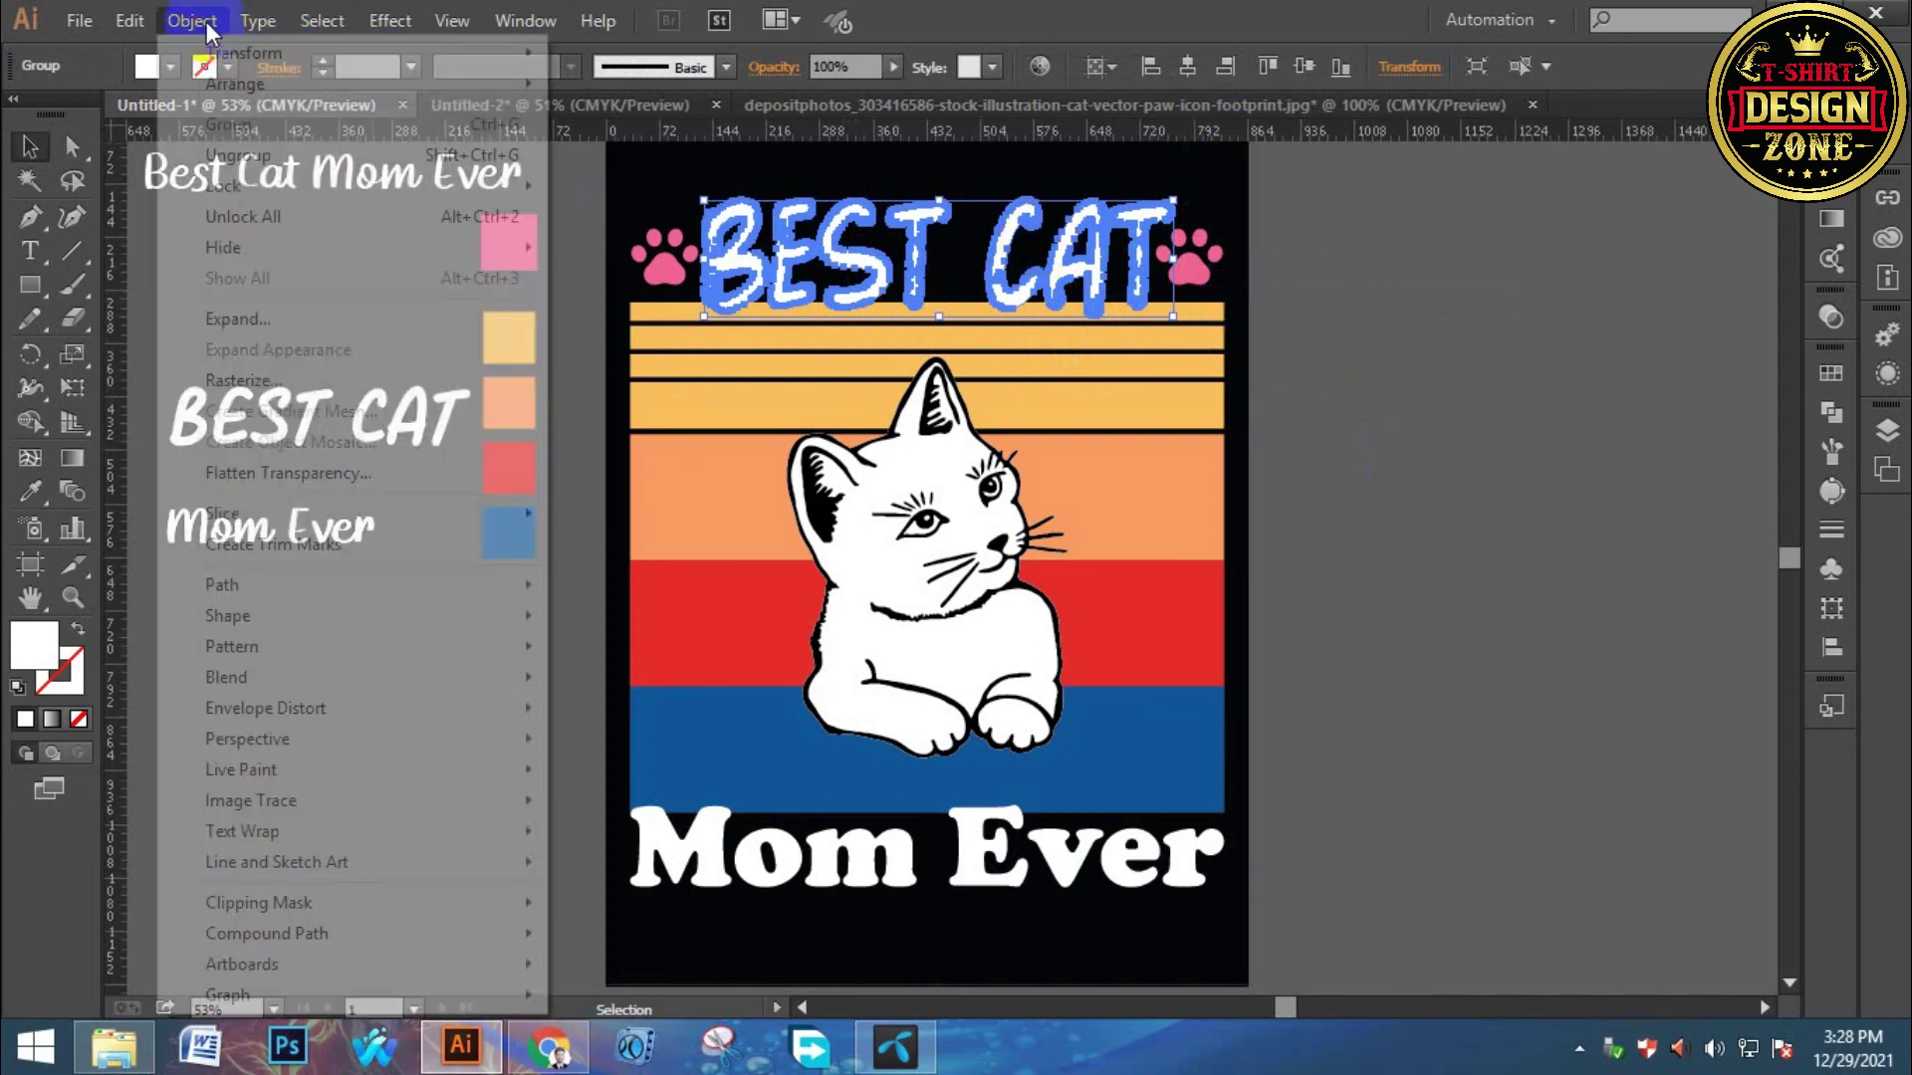
mouse_move(345, 585)
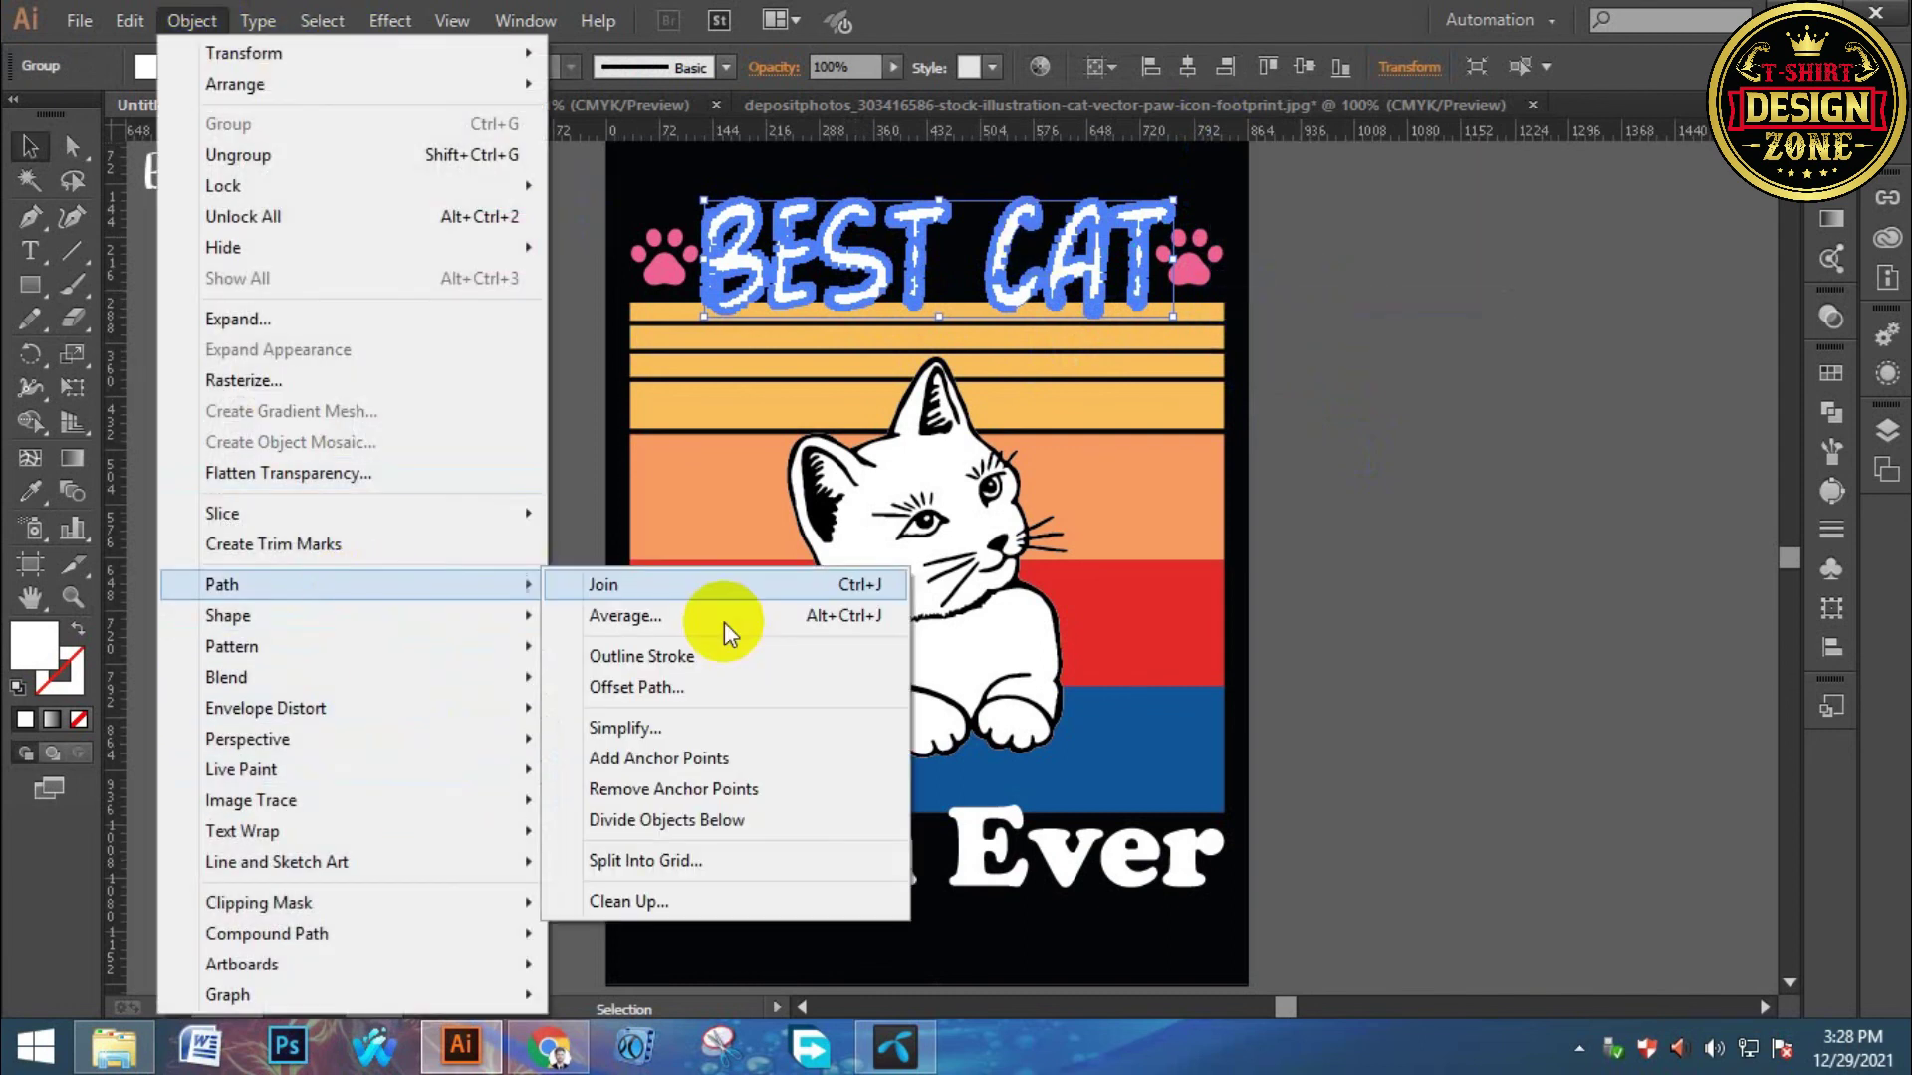
click(679, 684)
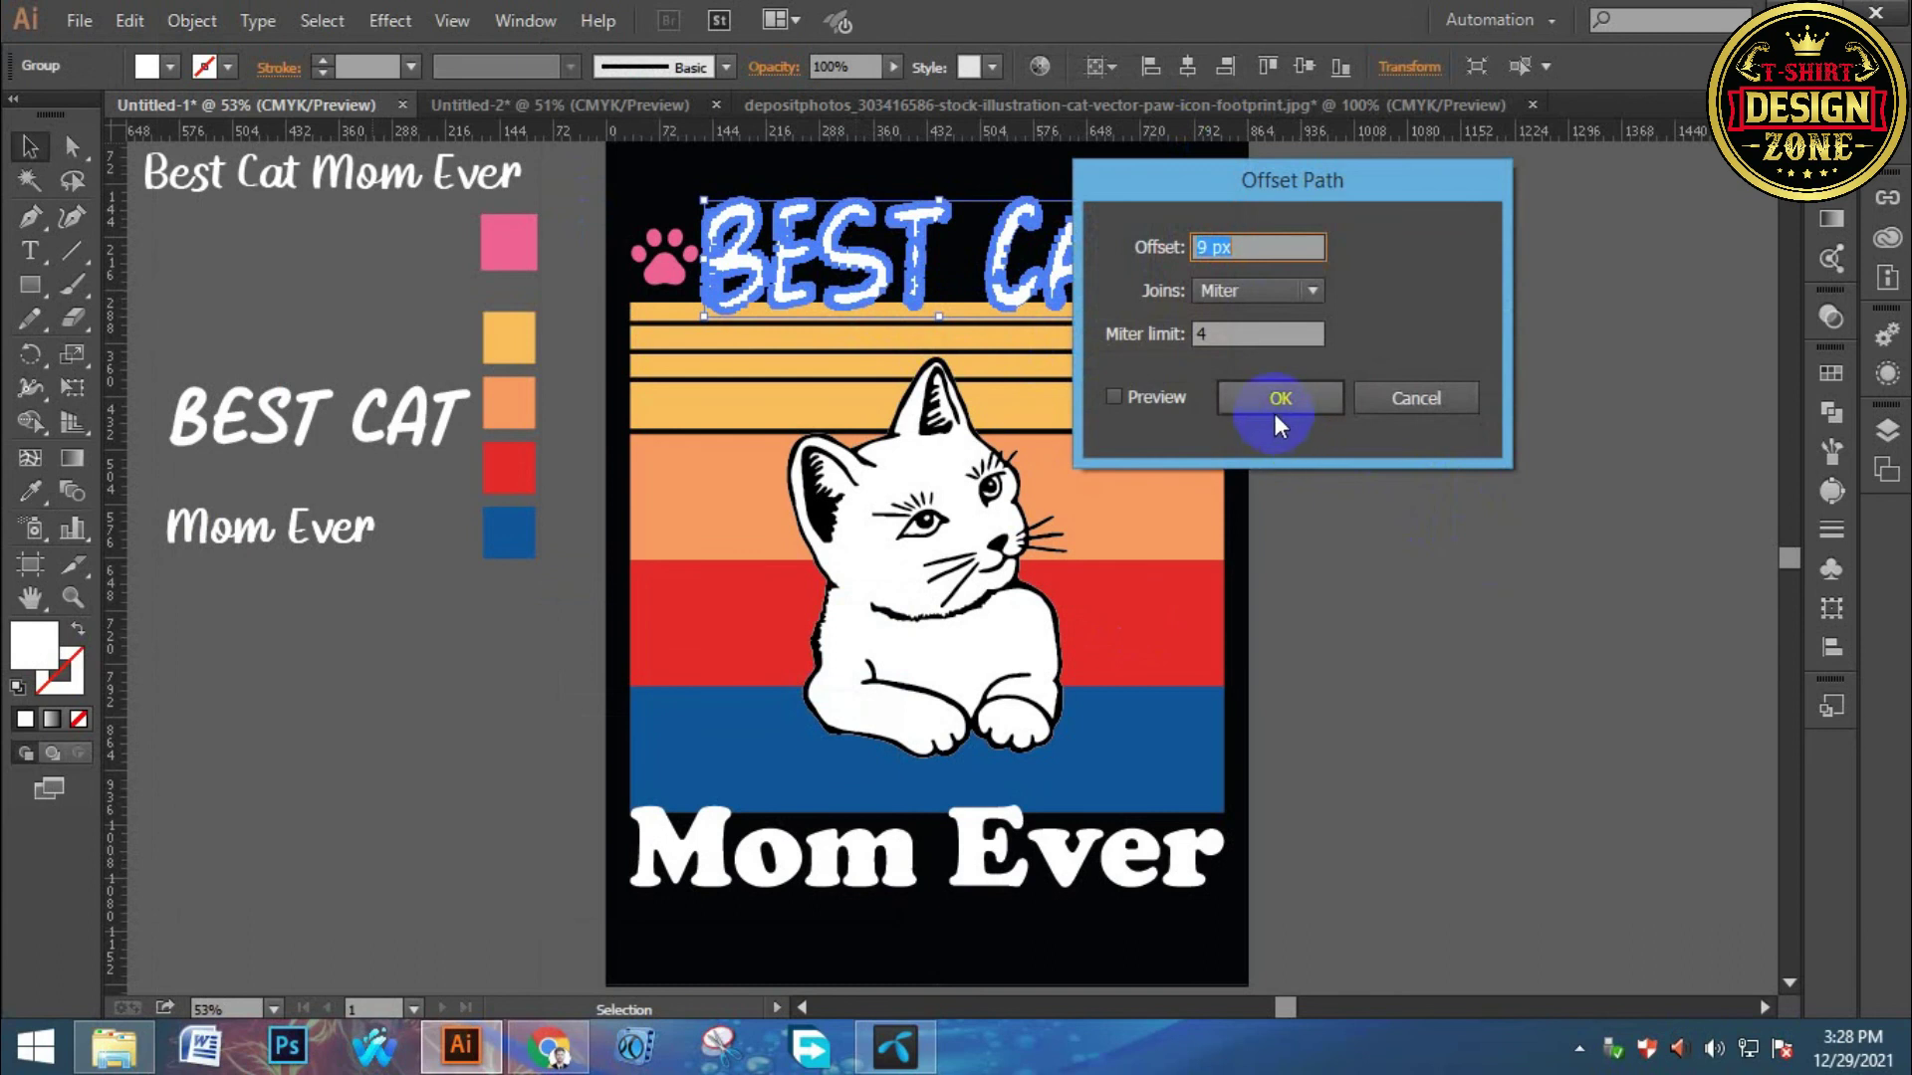
click(1145, 398)
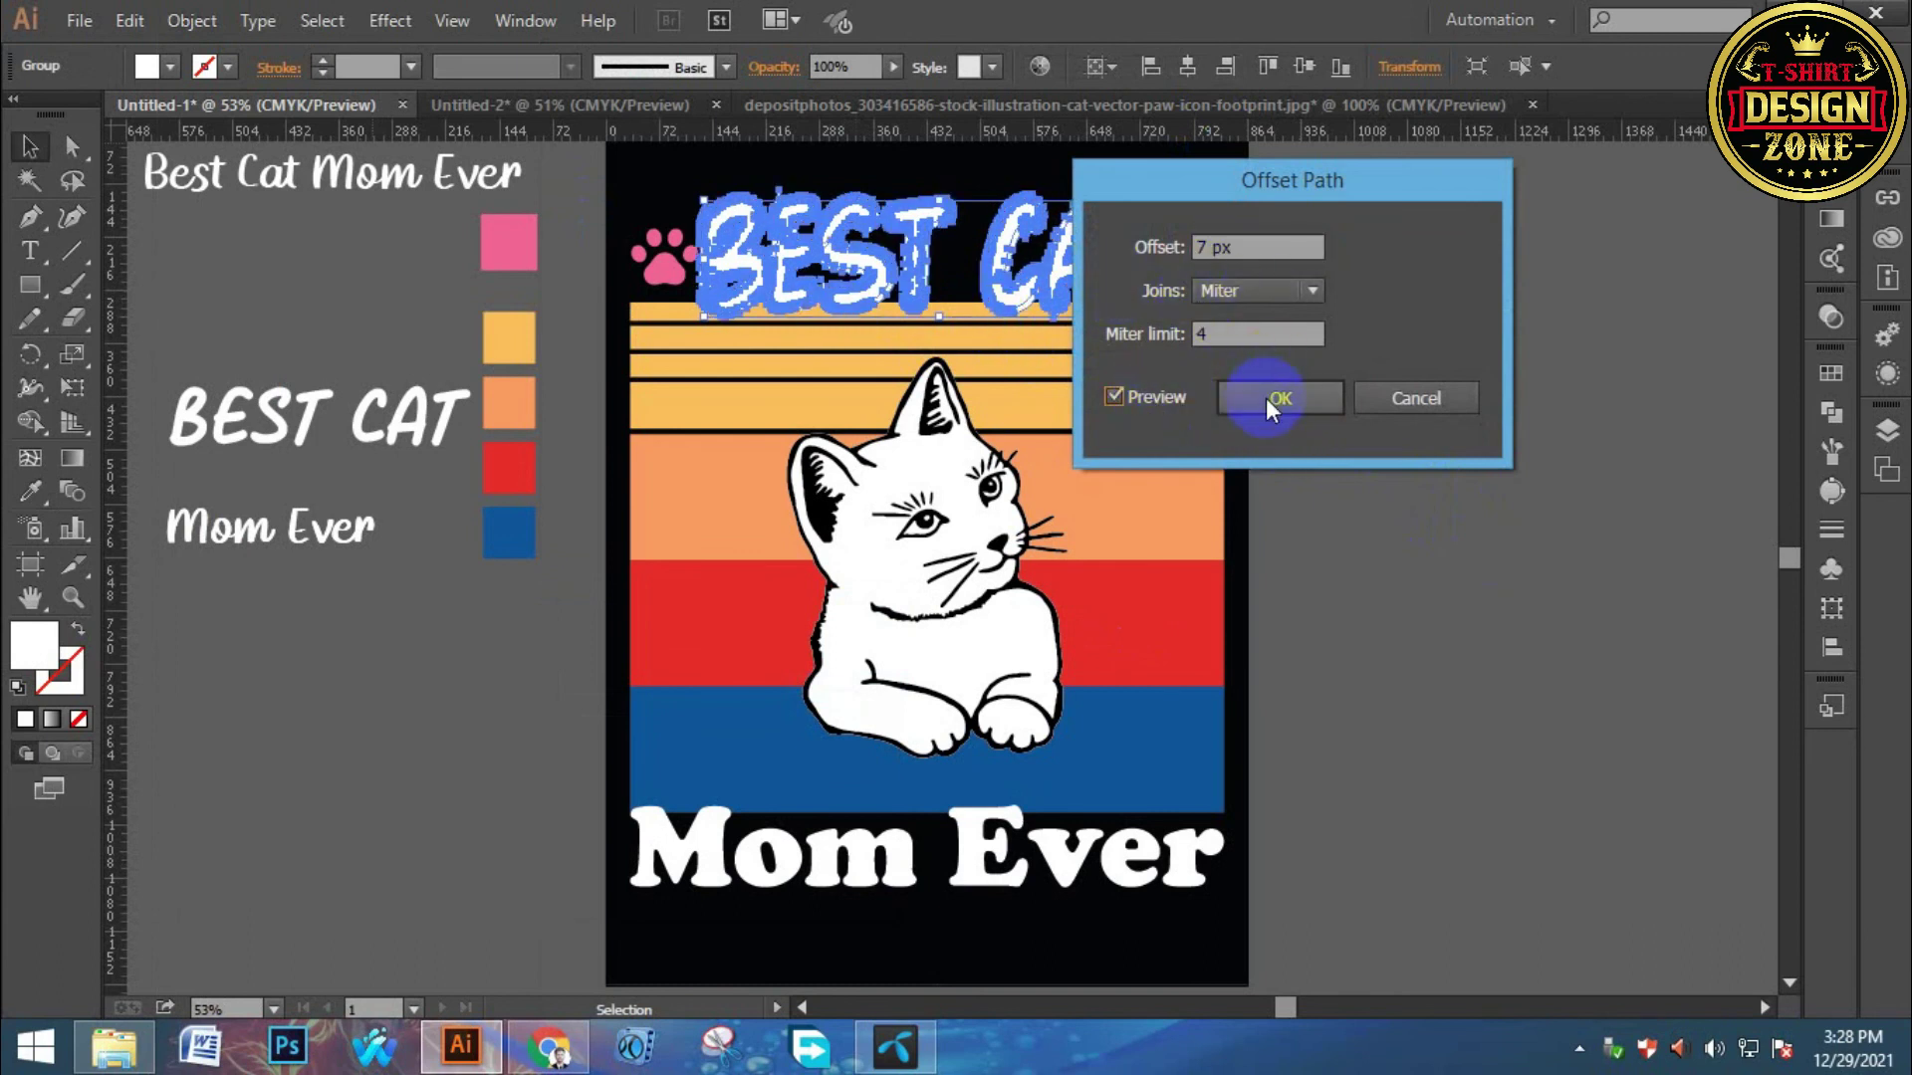
click(1155, 255)
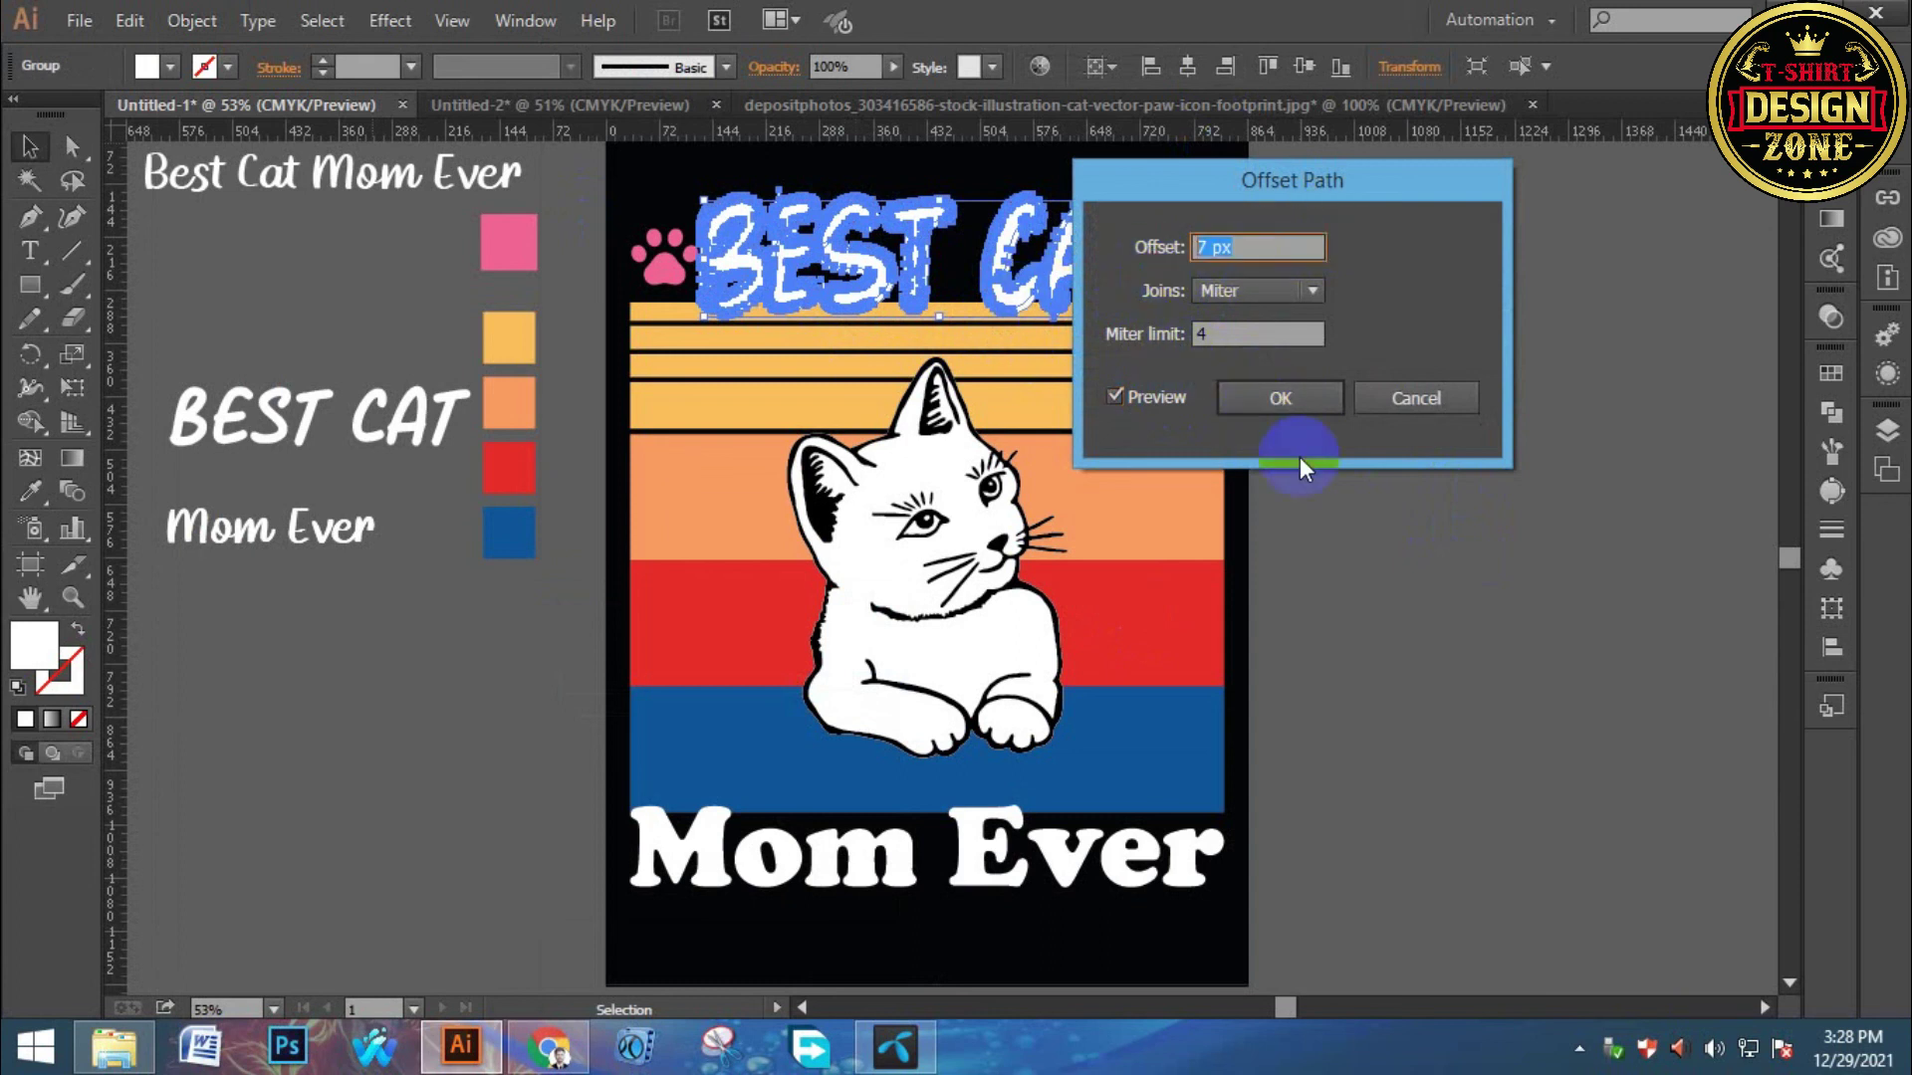
click(1299, 406)
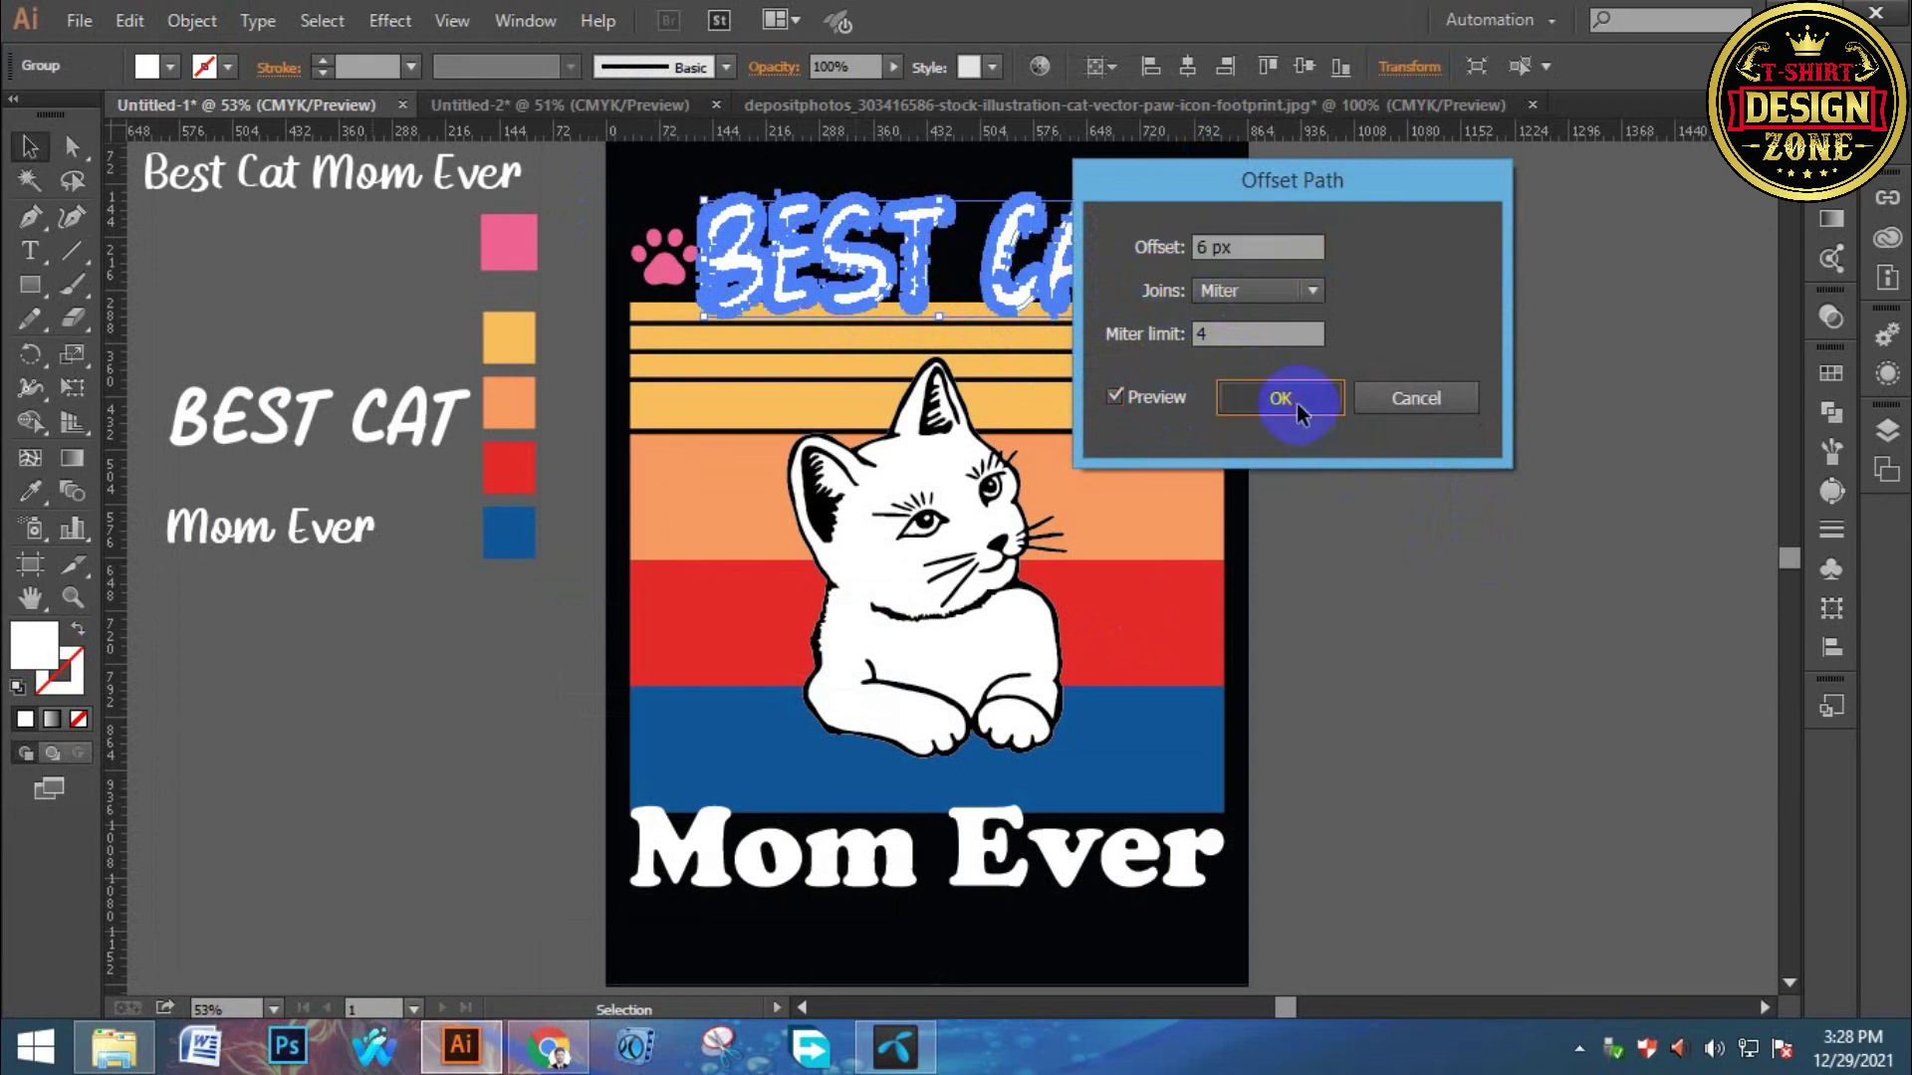
Fill the "BEST CAT" offset outline with black (000000) and cut it from the artwork.
double_click(40, 653)
drag(1152, 708, 1014, 762)
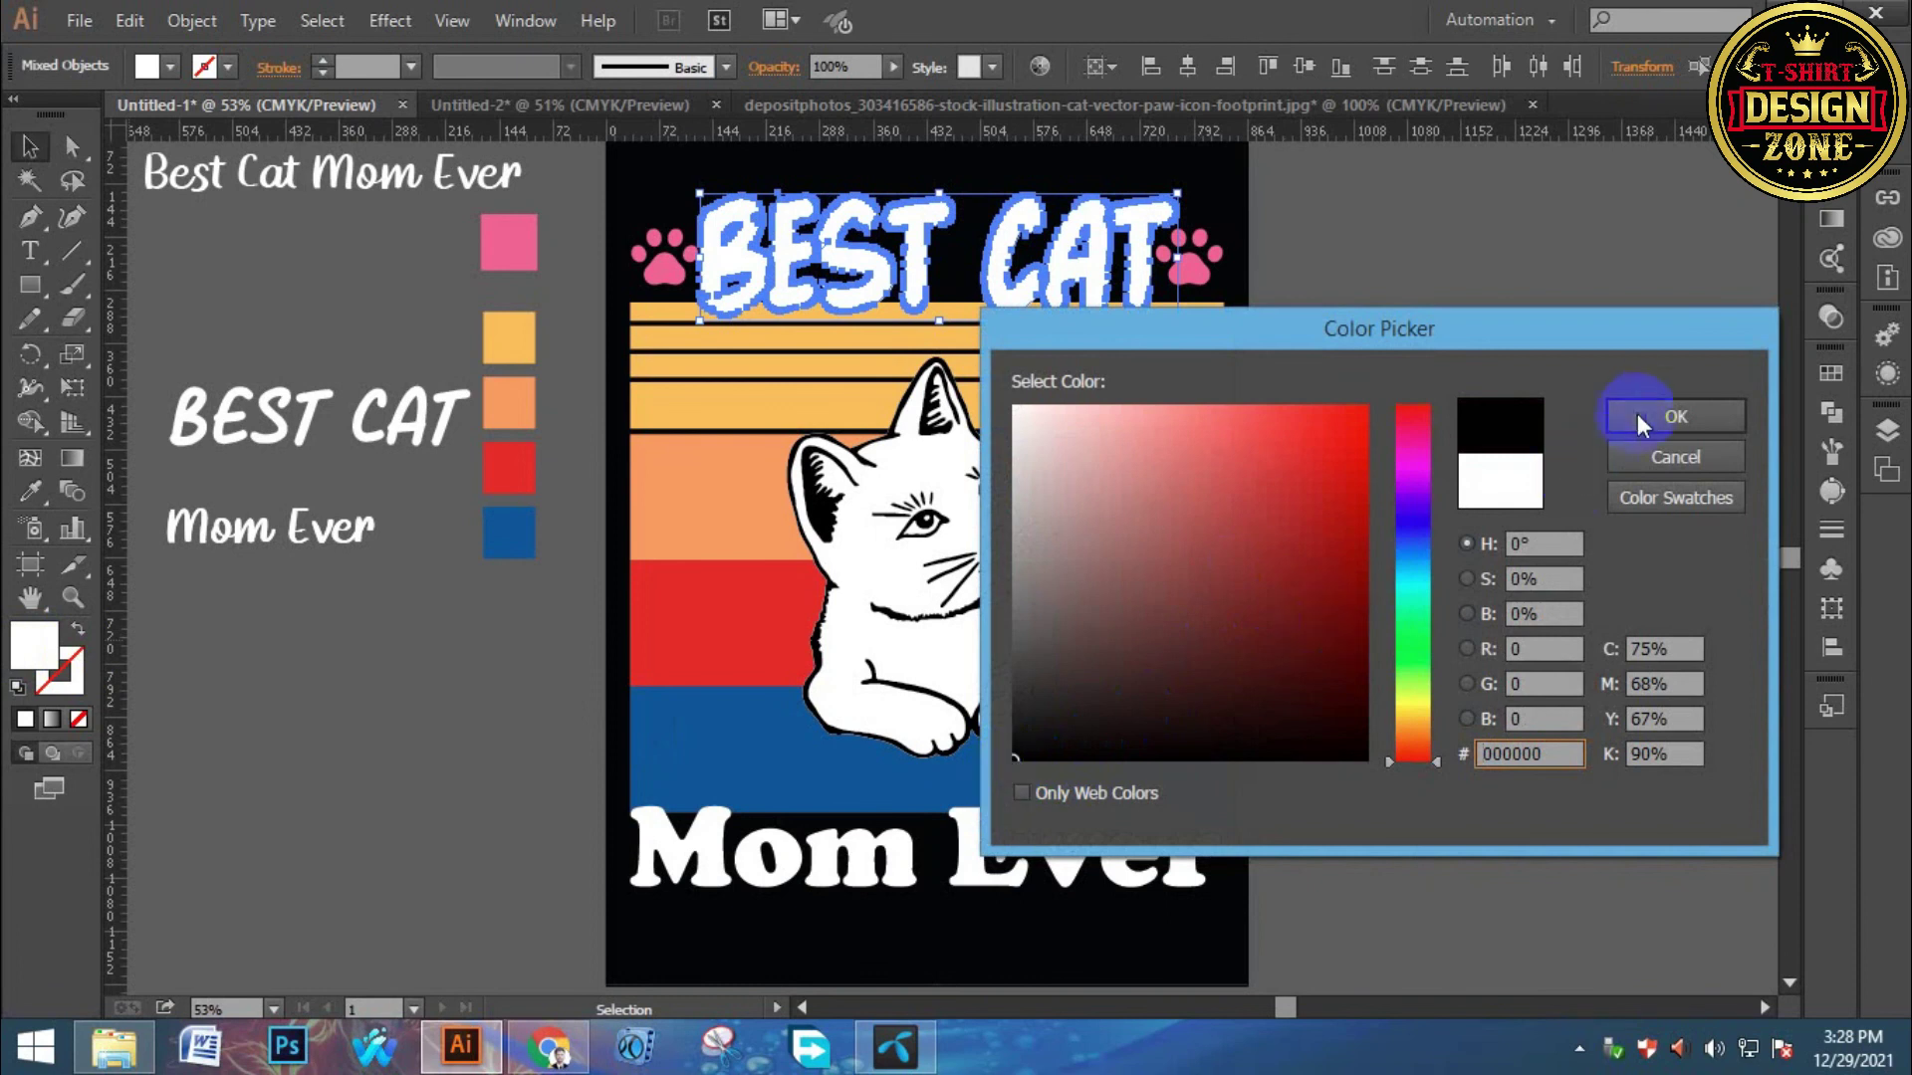
click(1673, 416)
click(1378, 515)
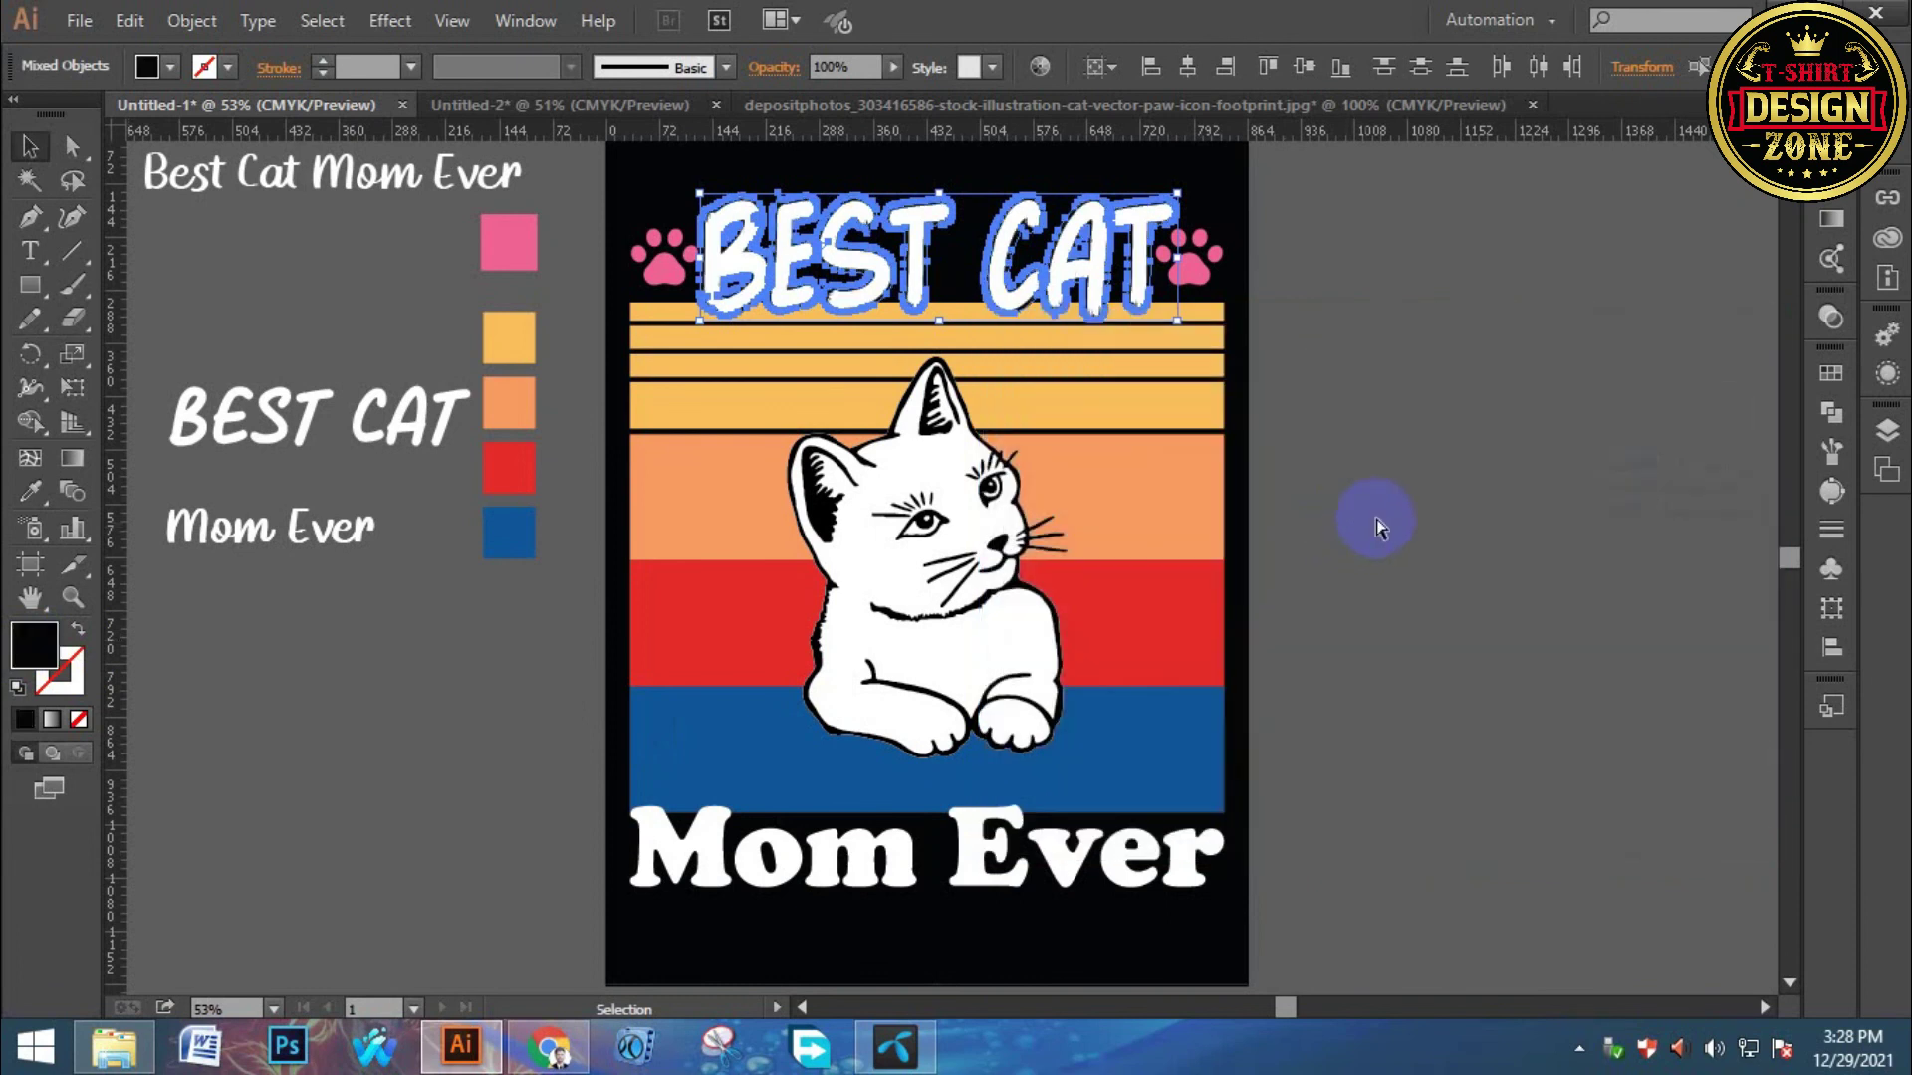
Make an unclipped opacity mask on the colored strips group and paste the black "BEST CAT" outline in place inside it.
click(1191, 425)
click(1830, 316)
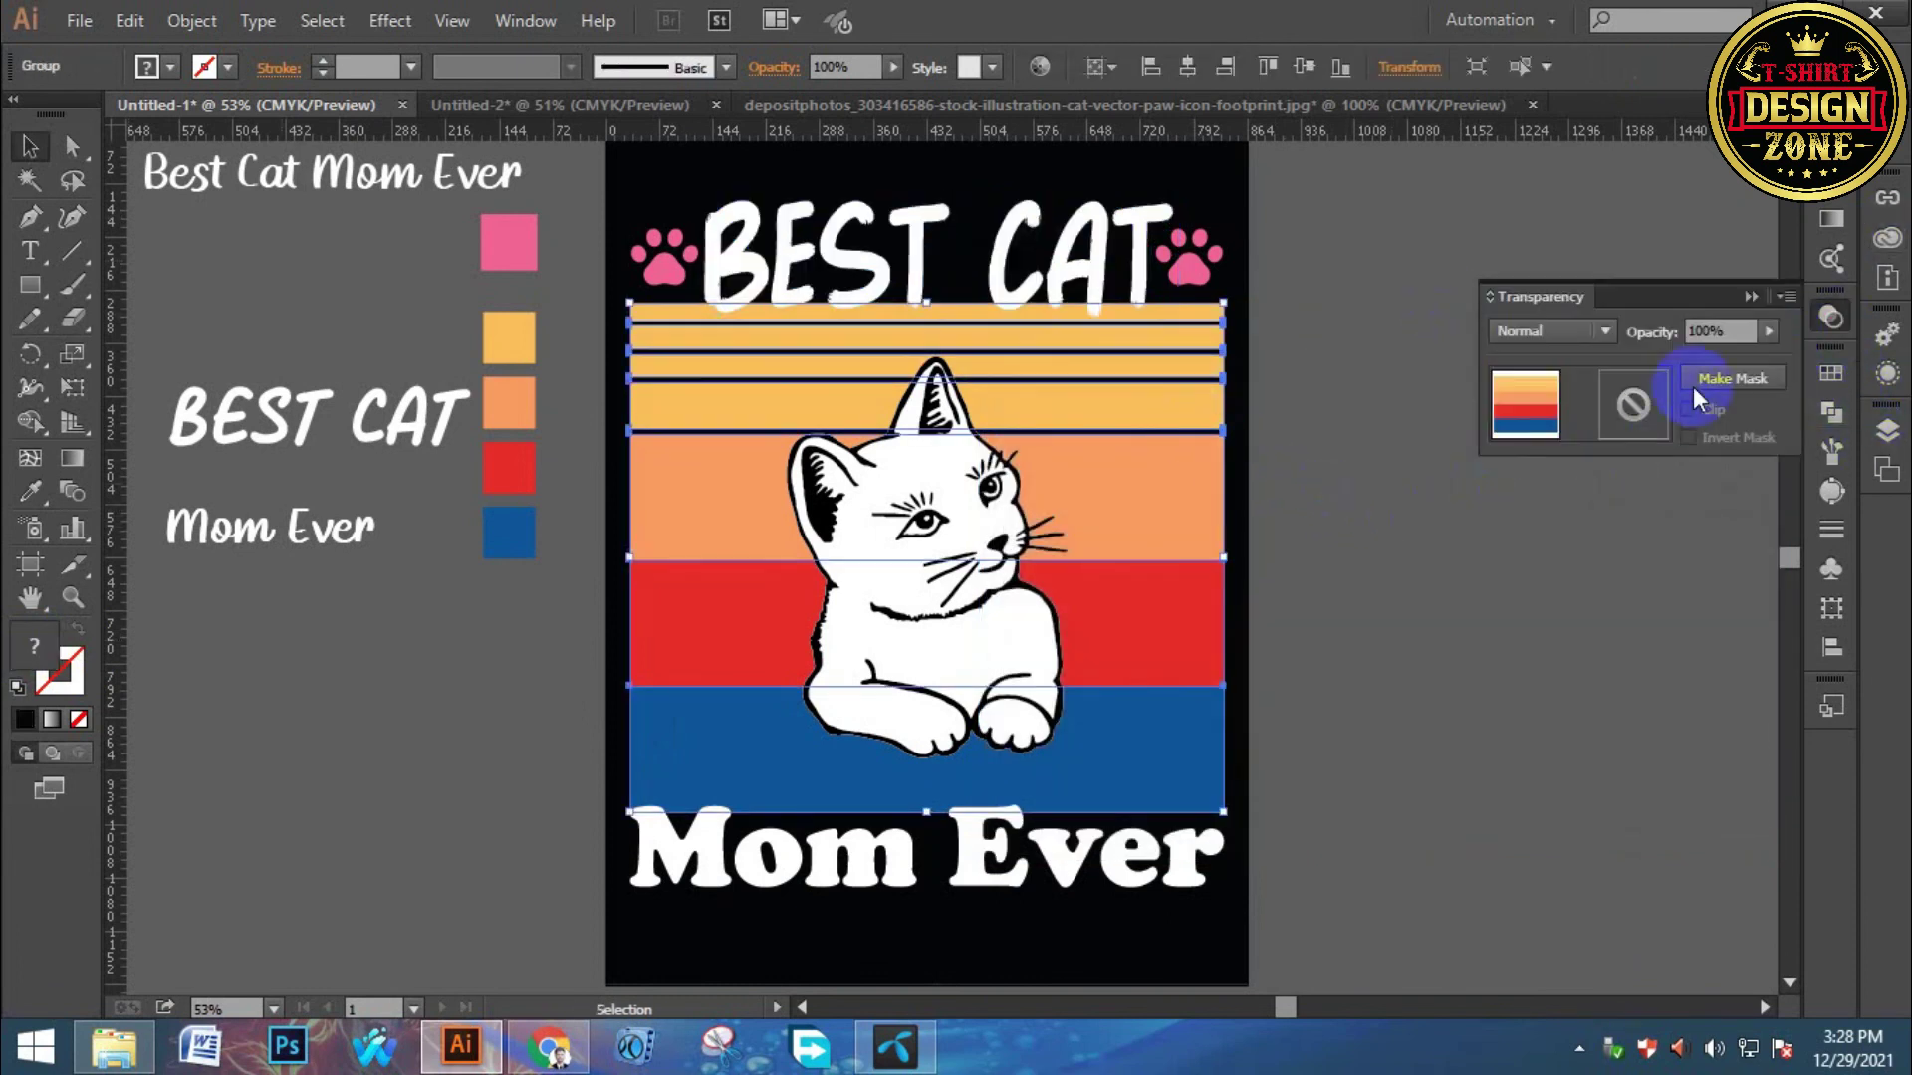
click(1618, 411)
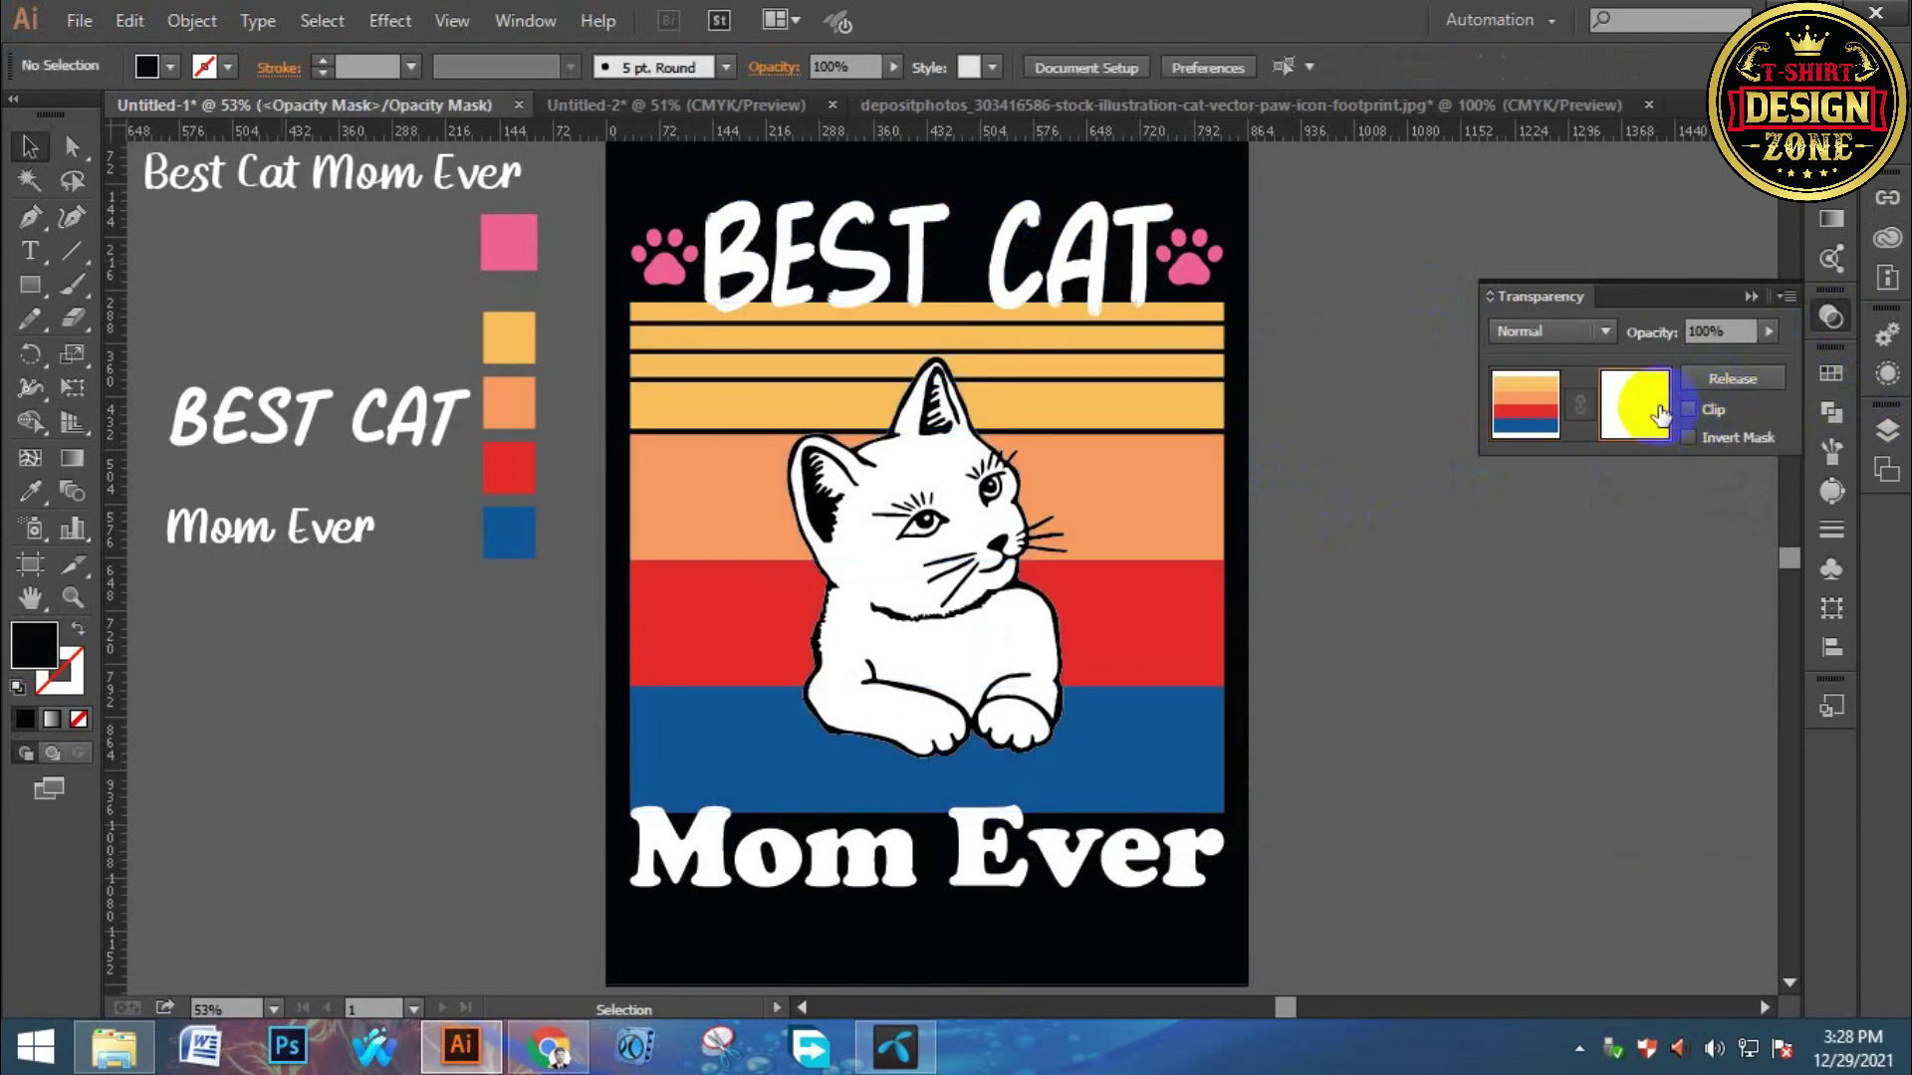
key(ctrl+f)
click(1519, 424)
click(1385, 598)
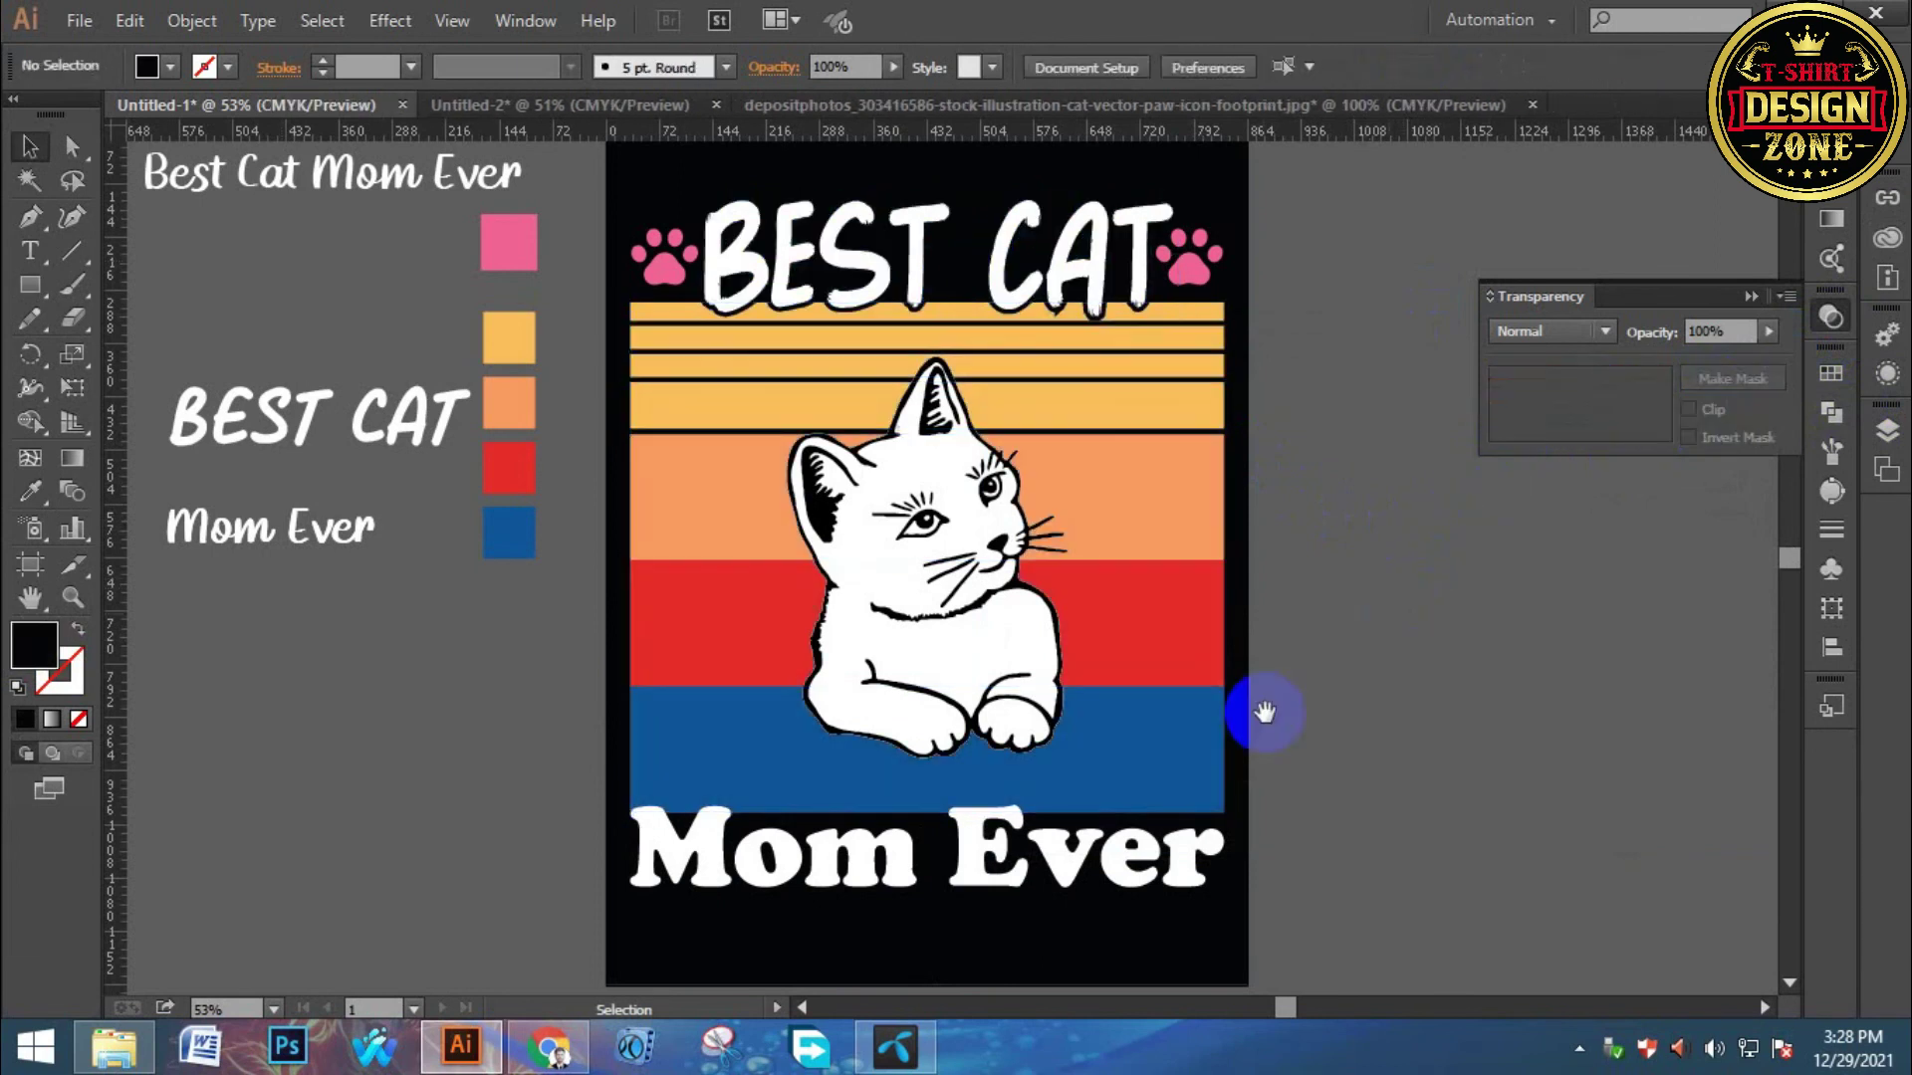
Offset the path of the big "Mom Ever" lettering by 6 px with miter joins.
drag(1264, 719, 1207, 577)
click(1064, 718)
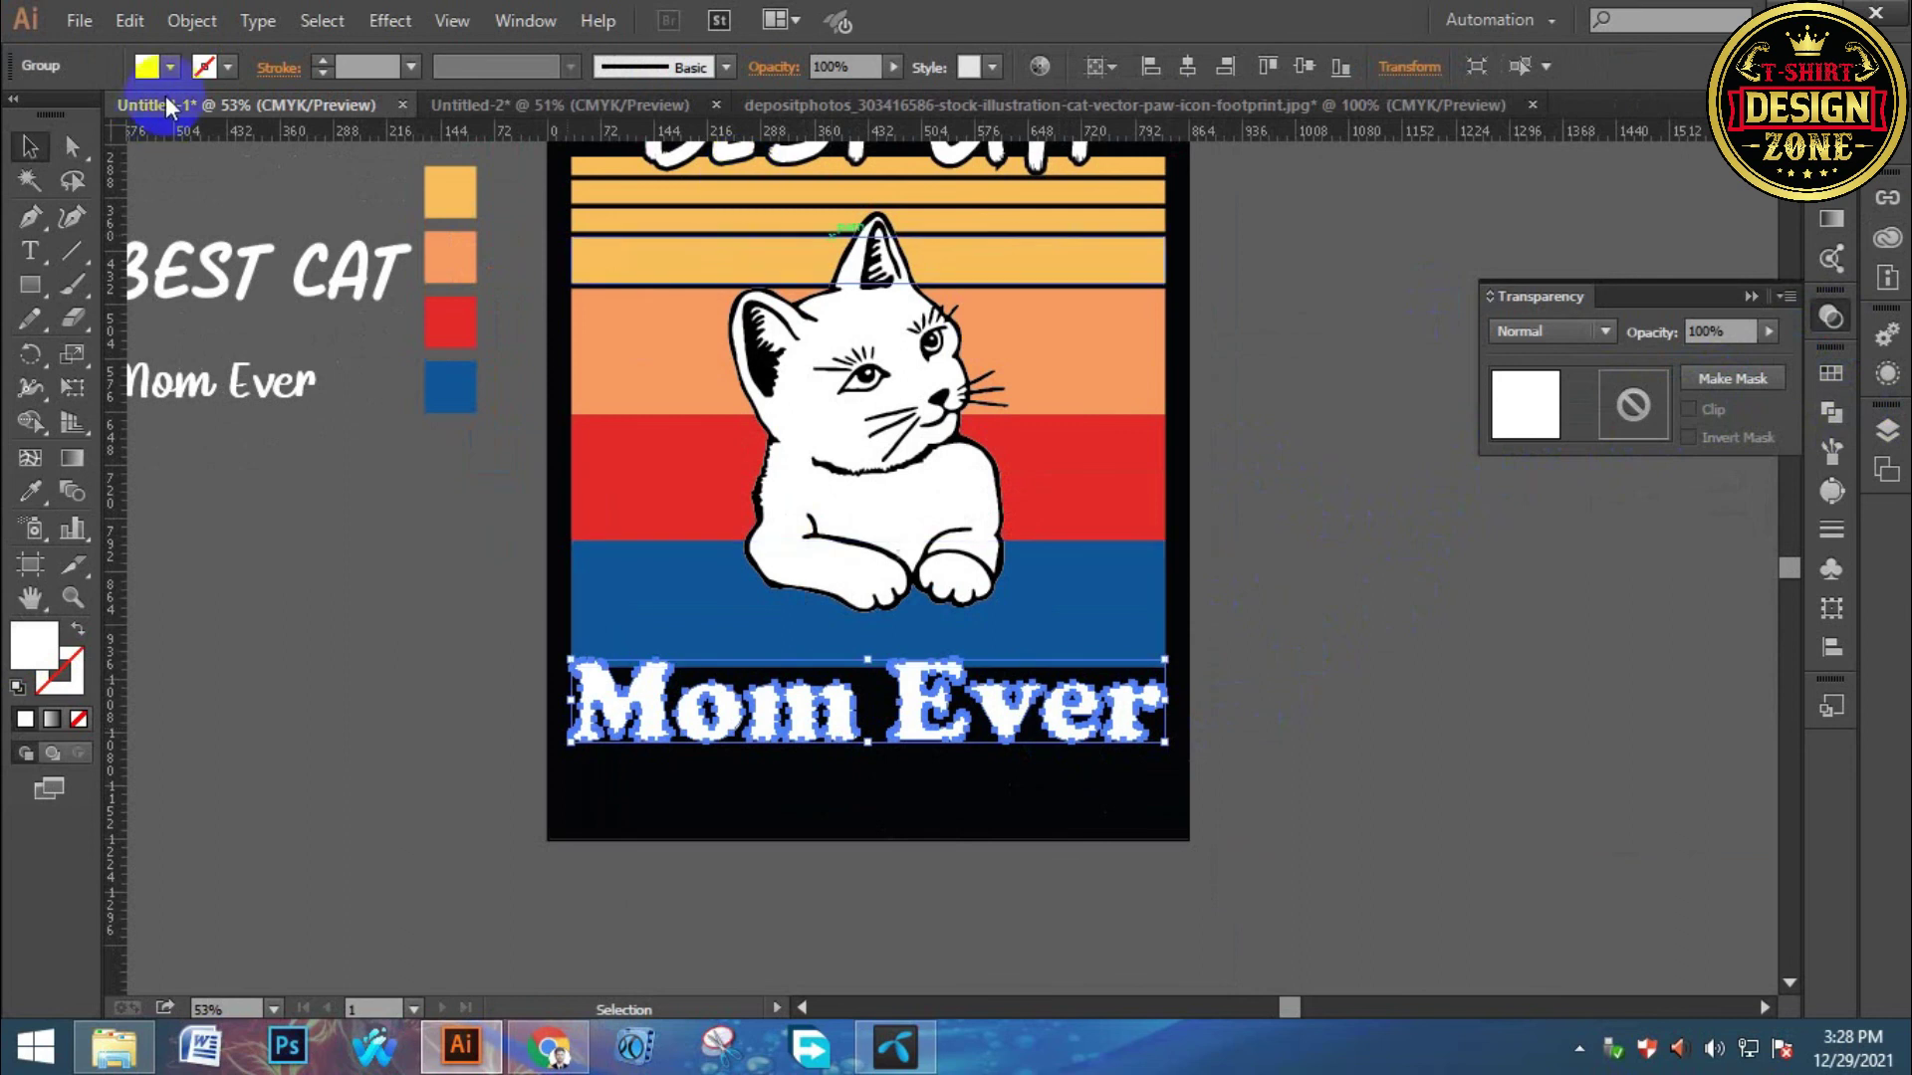
click(176, 26)
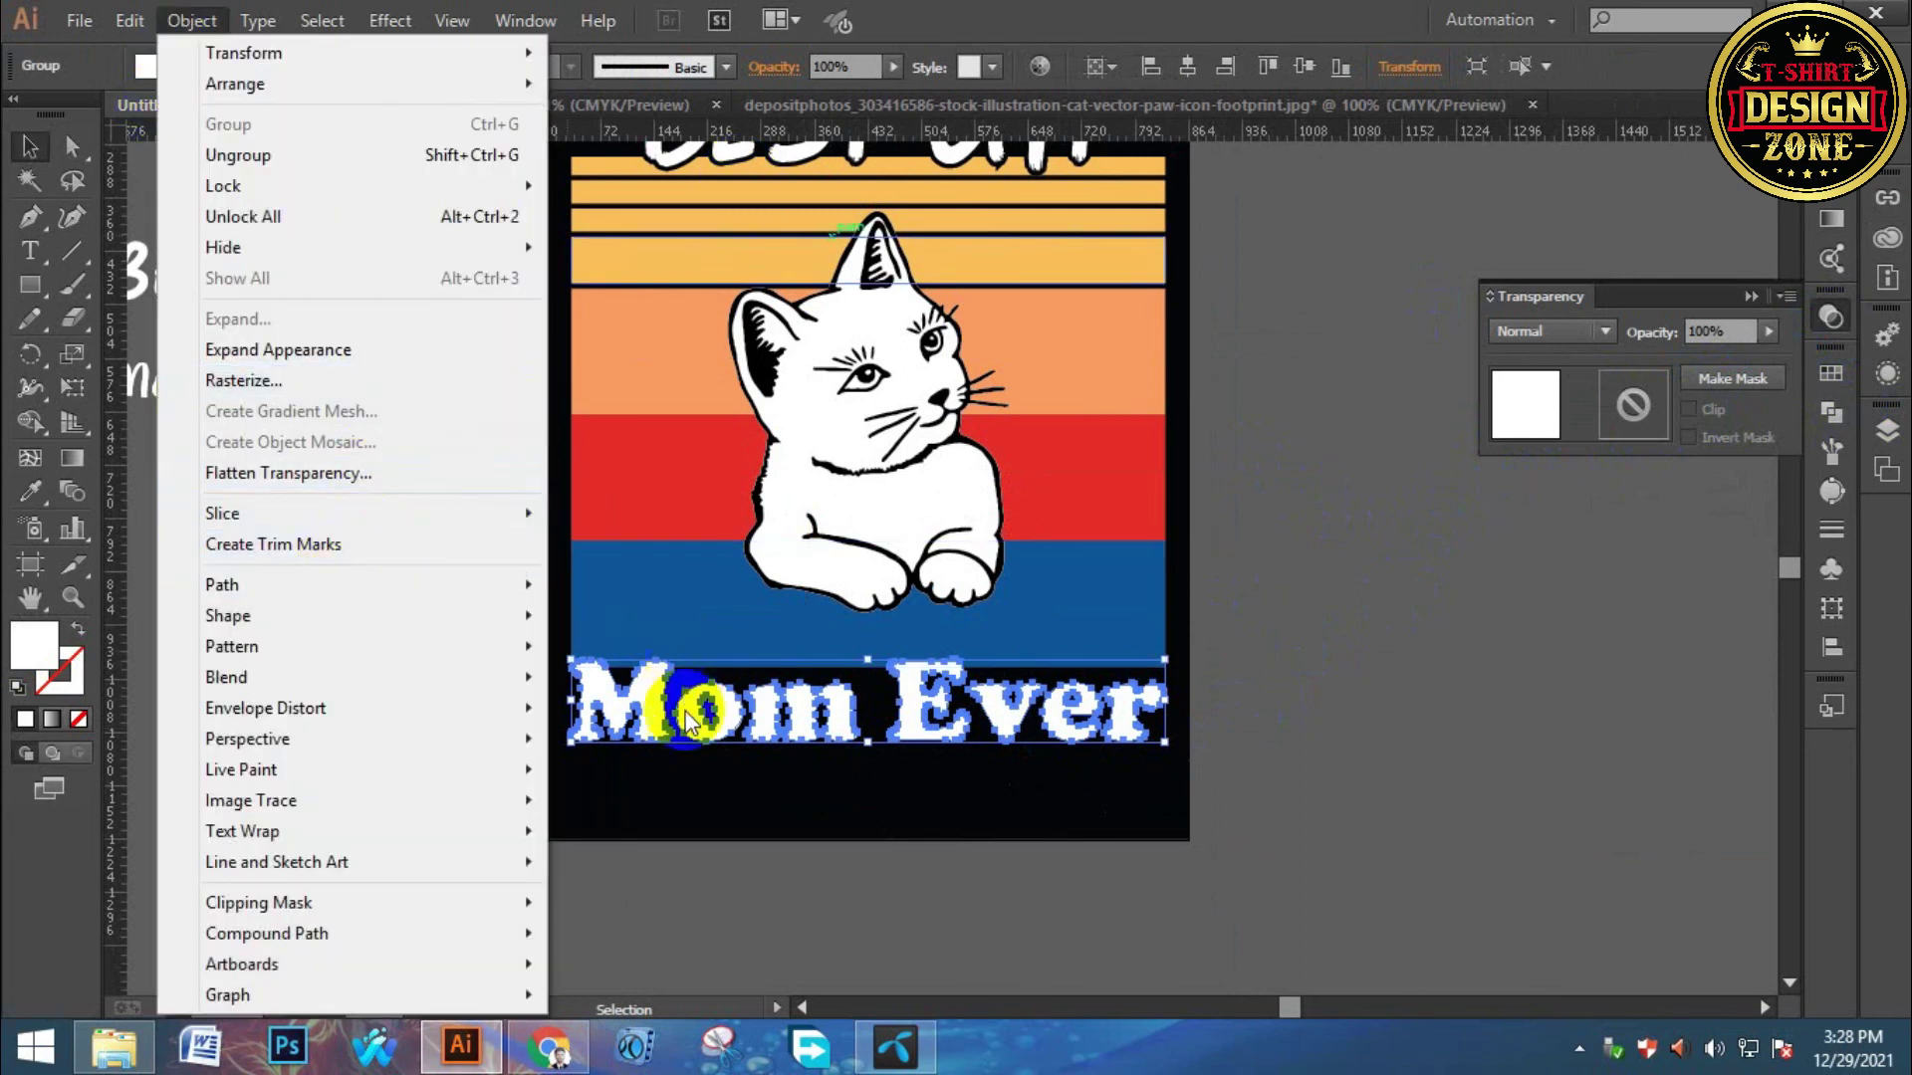
mouse_move(528, 586)
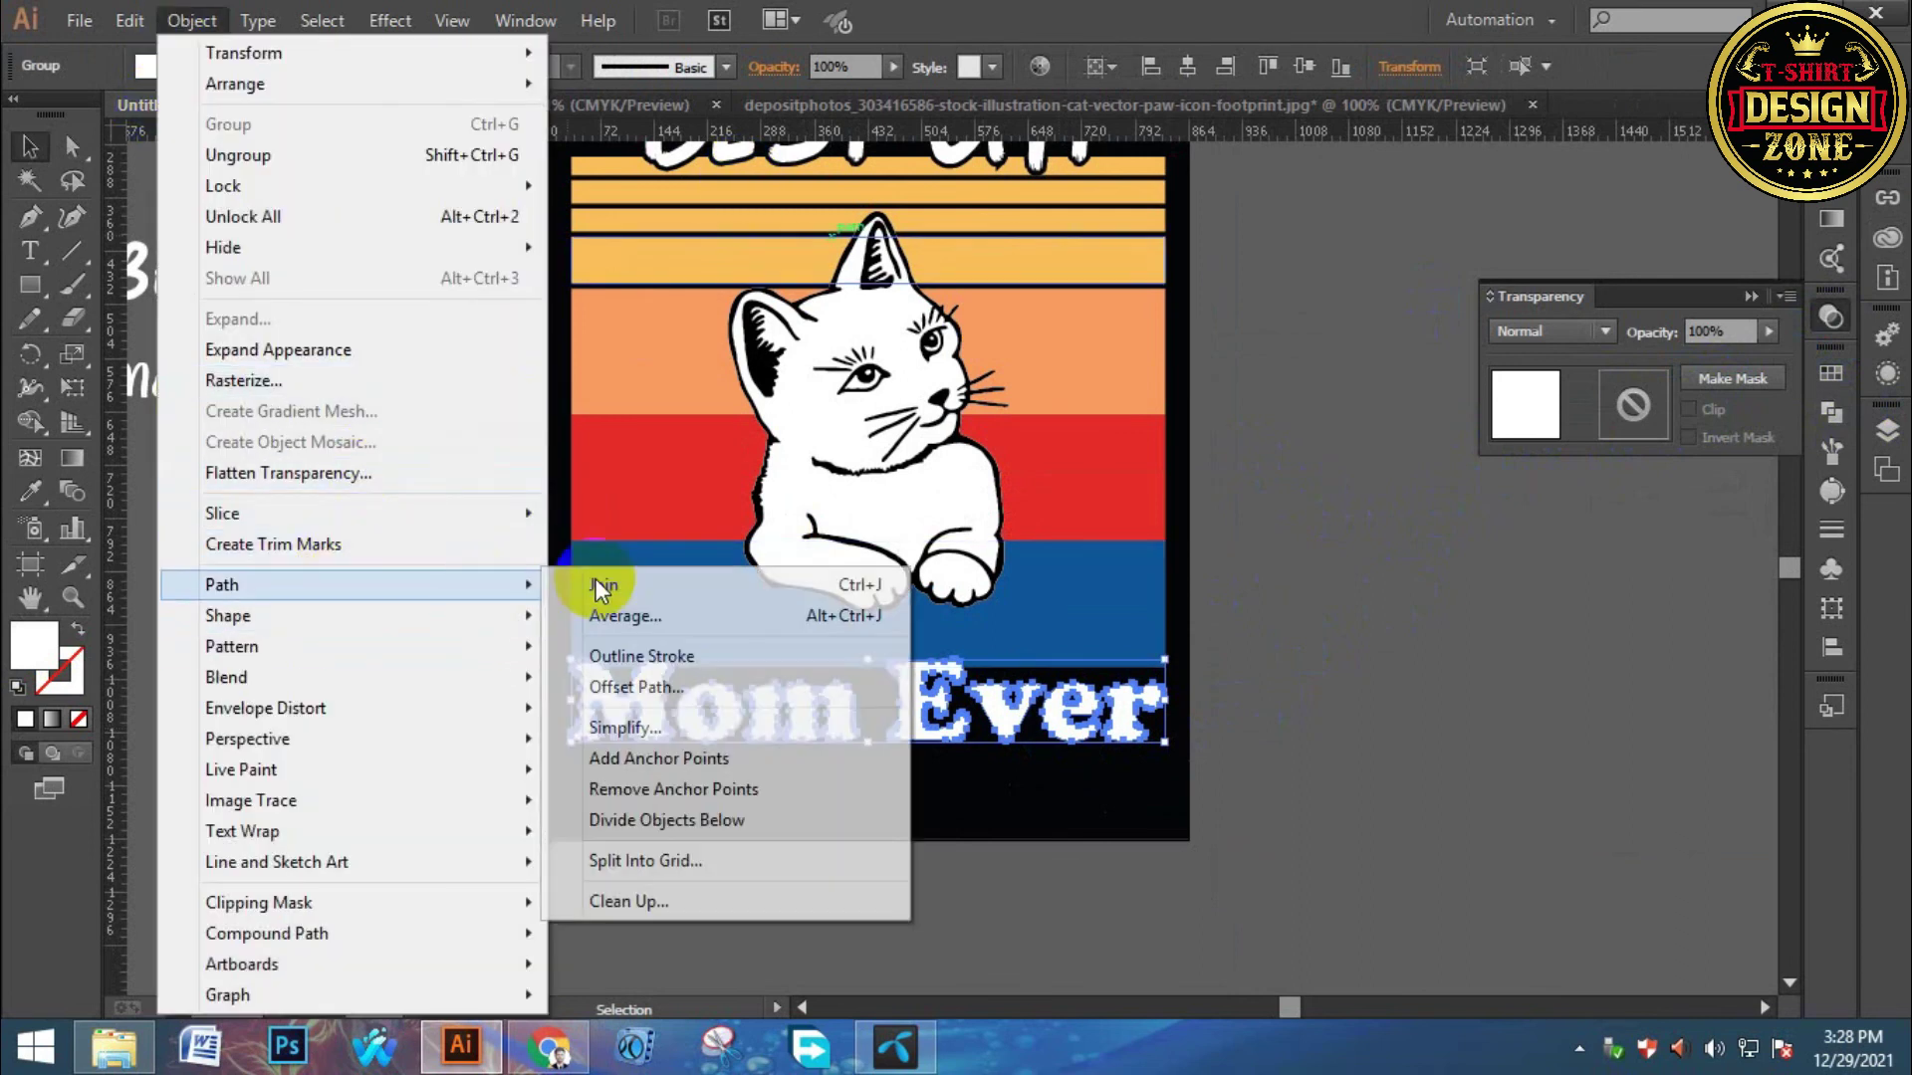
click(708, 687)
click(1131, 397)
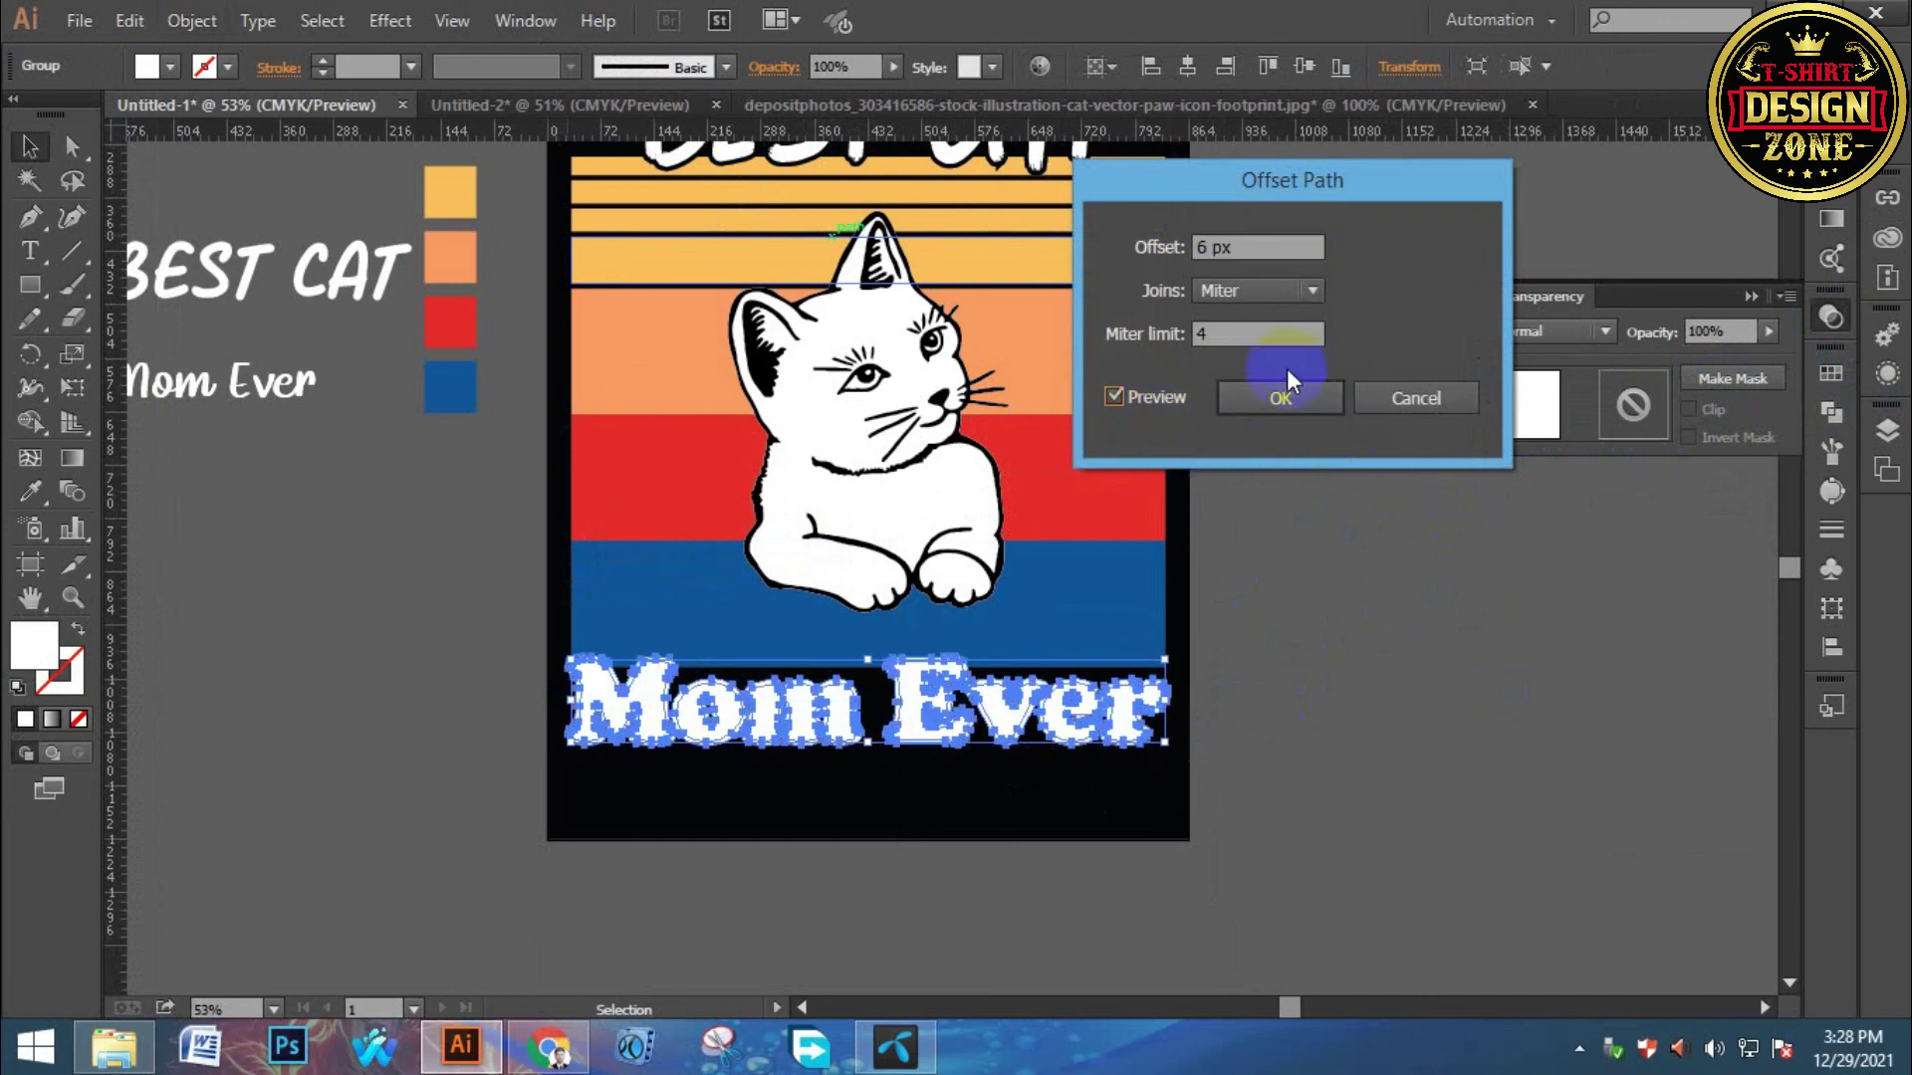
click(1278, 399)
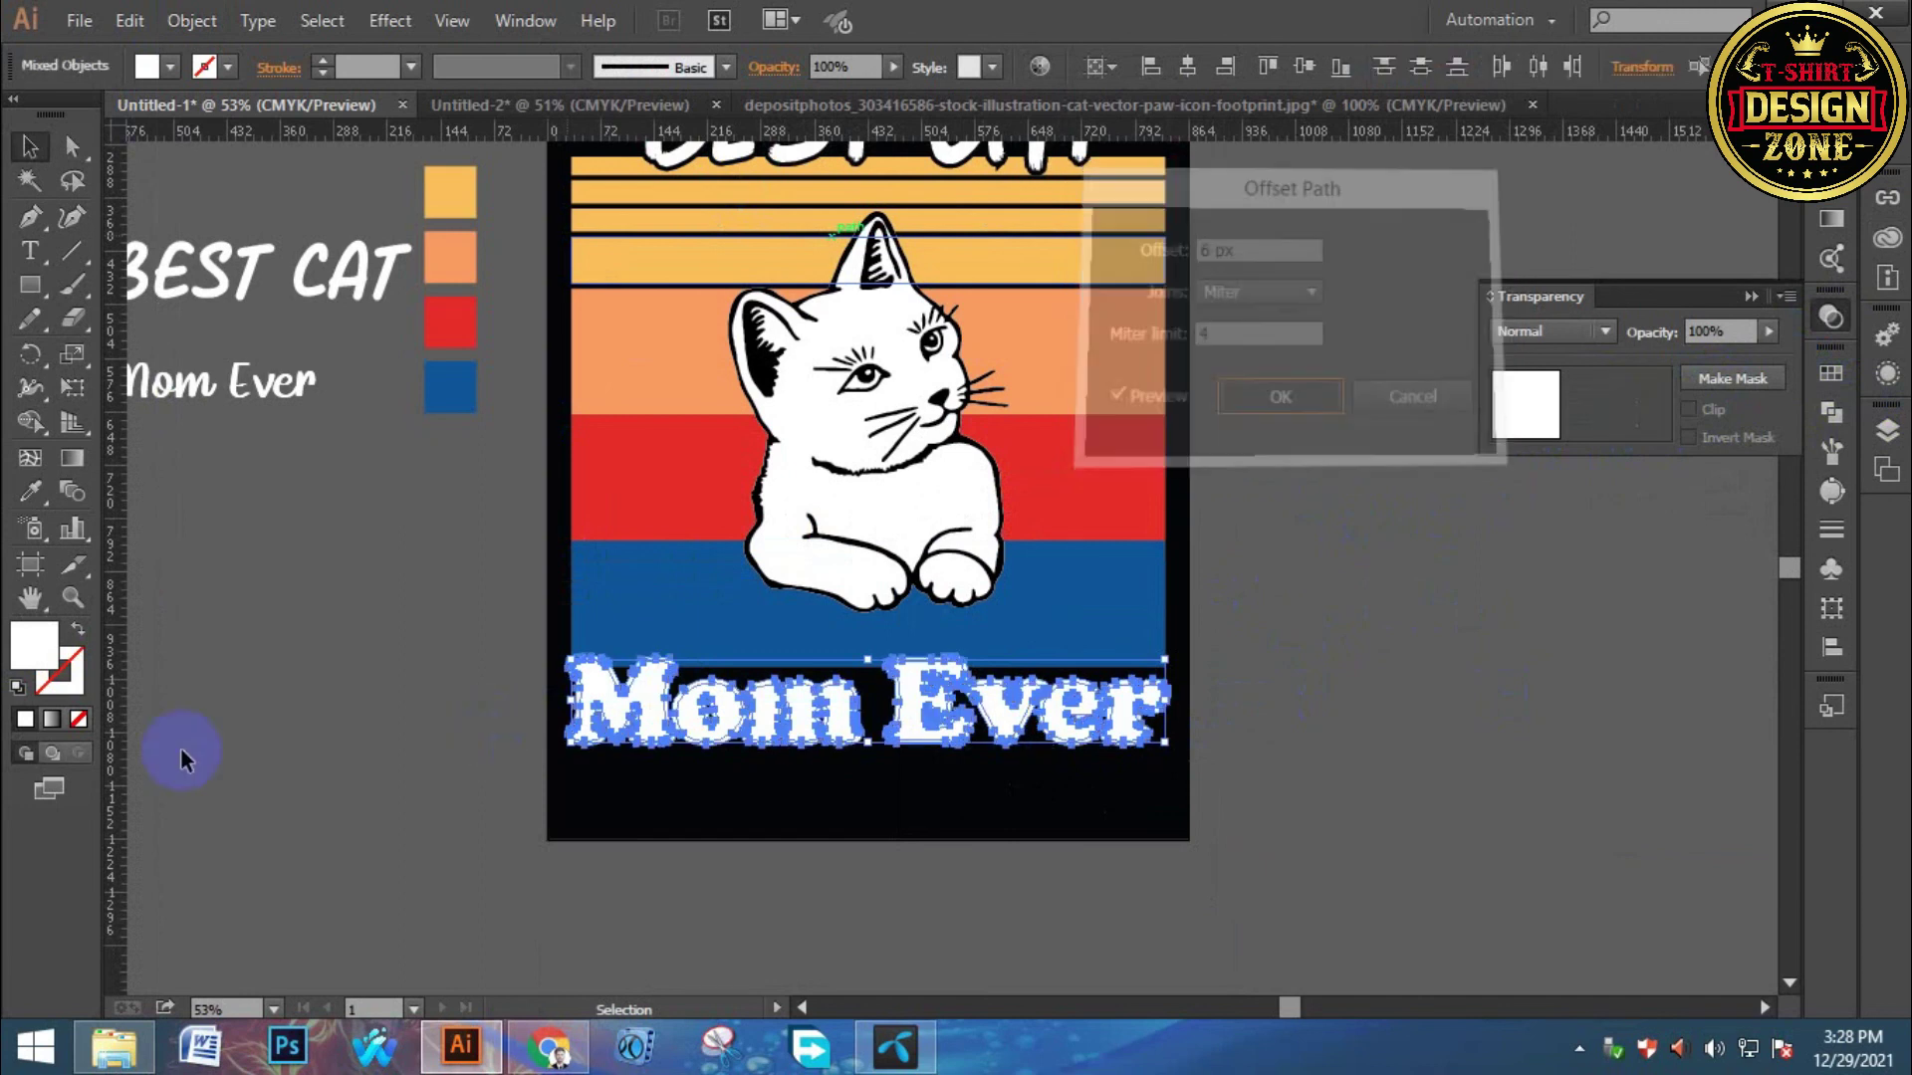
Fill the "Mom Ever" offset outline with black (000000) and cut it from the artwork.
double_click(45, 657)
click(1017, 758)
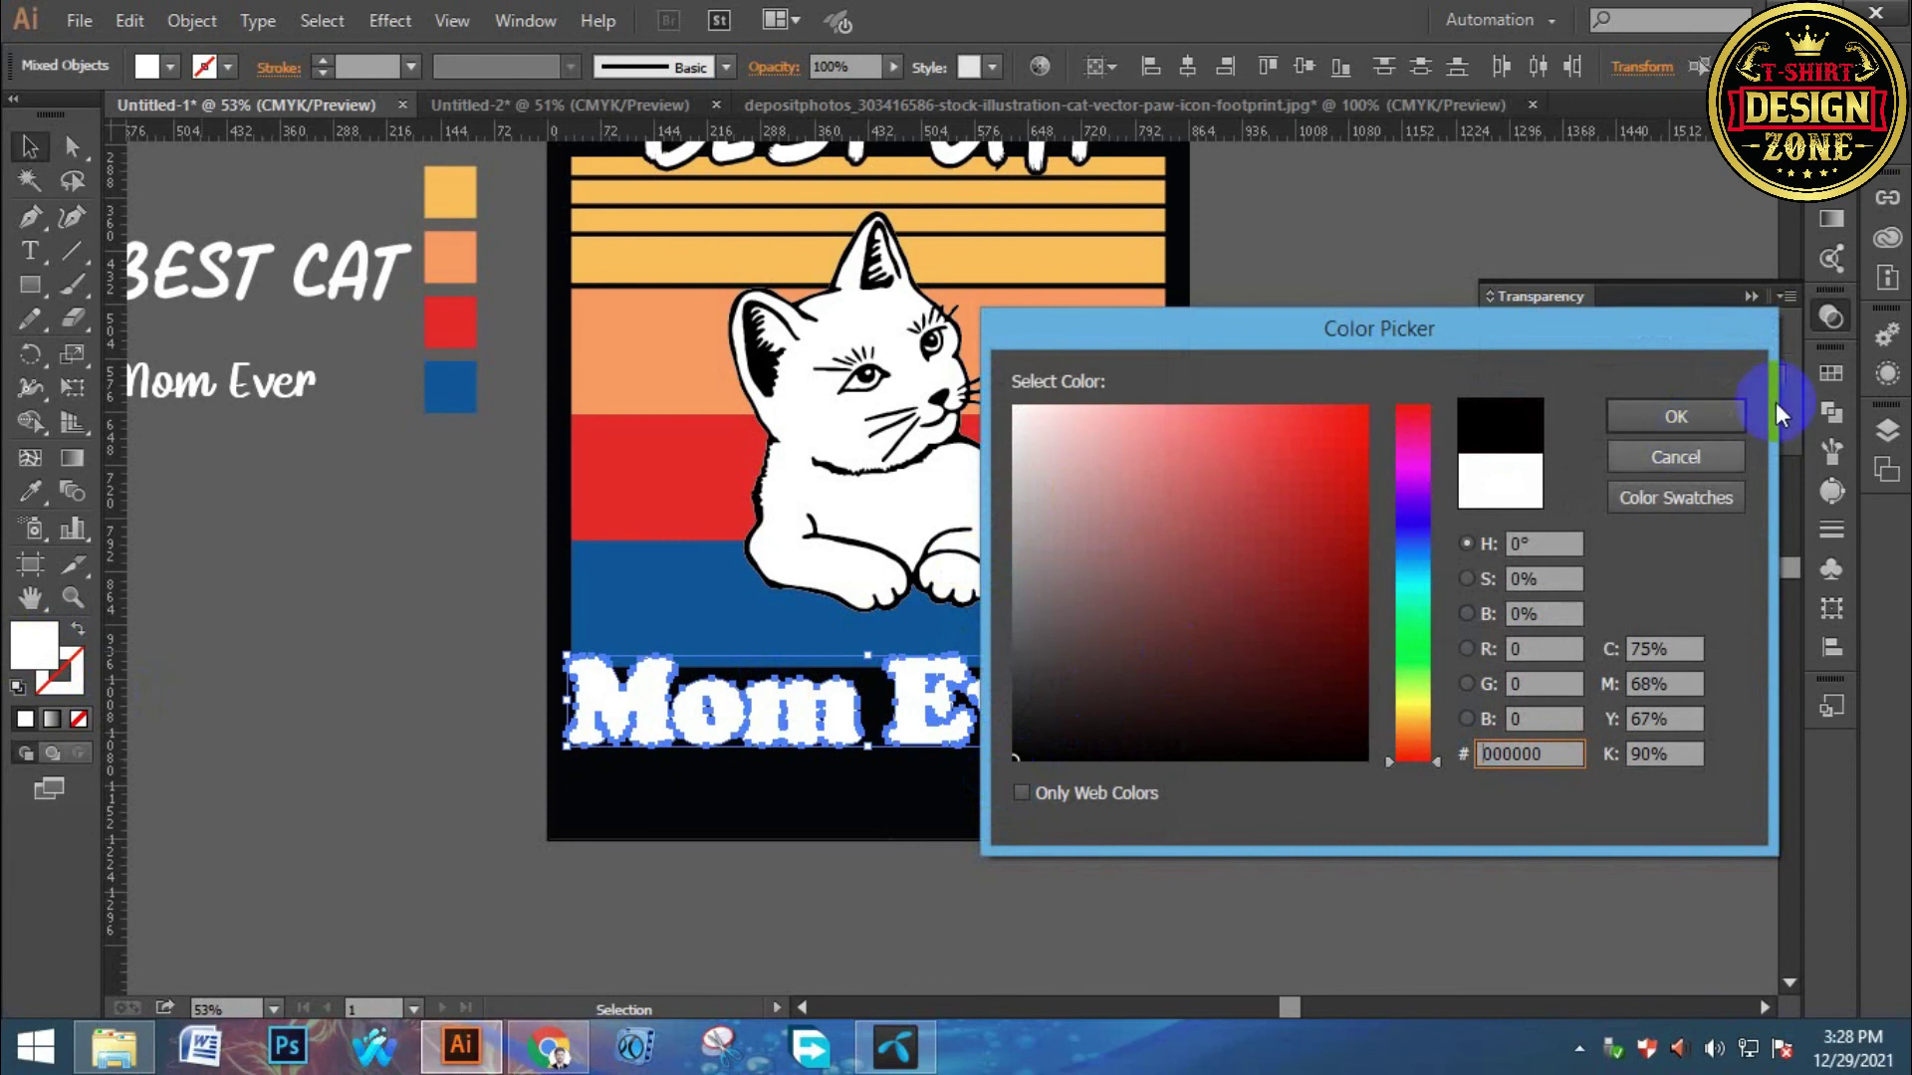
click(1640, 426)
click(1421, 675)
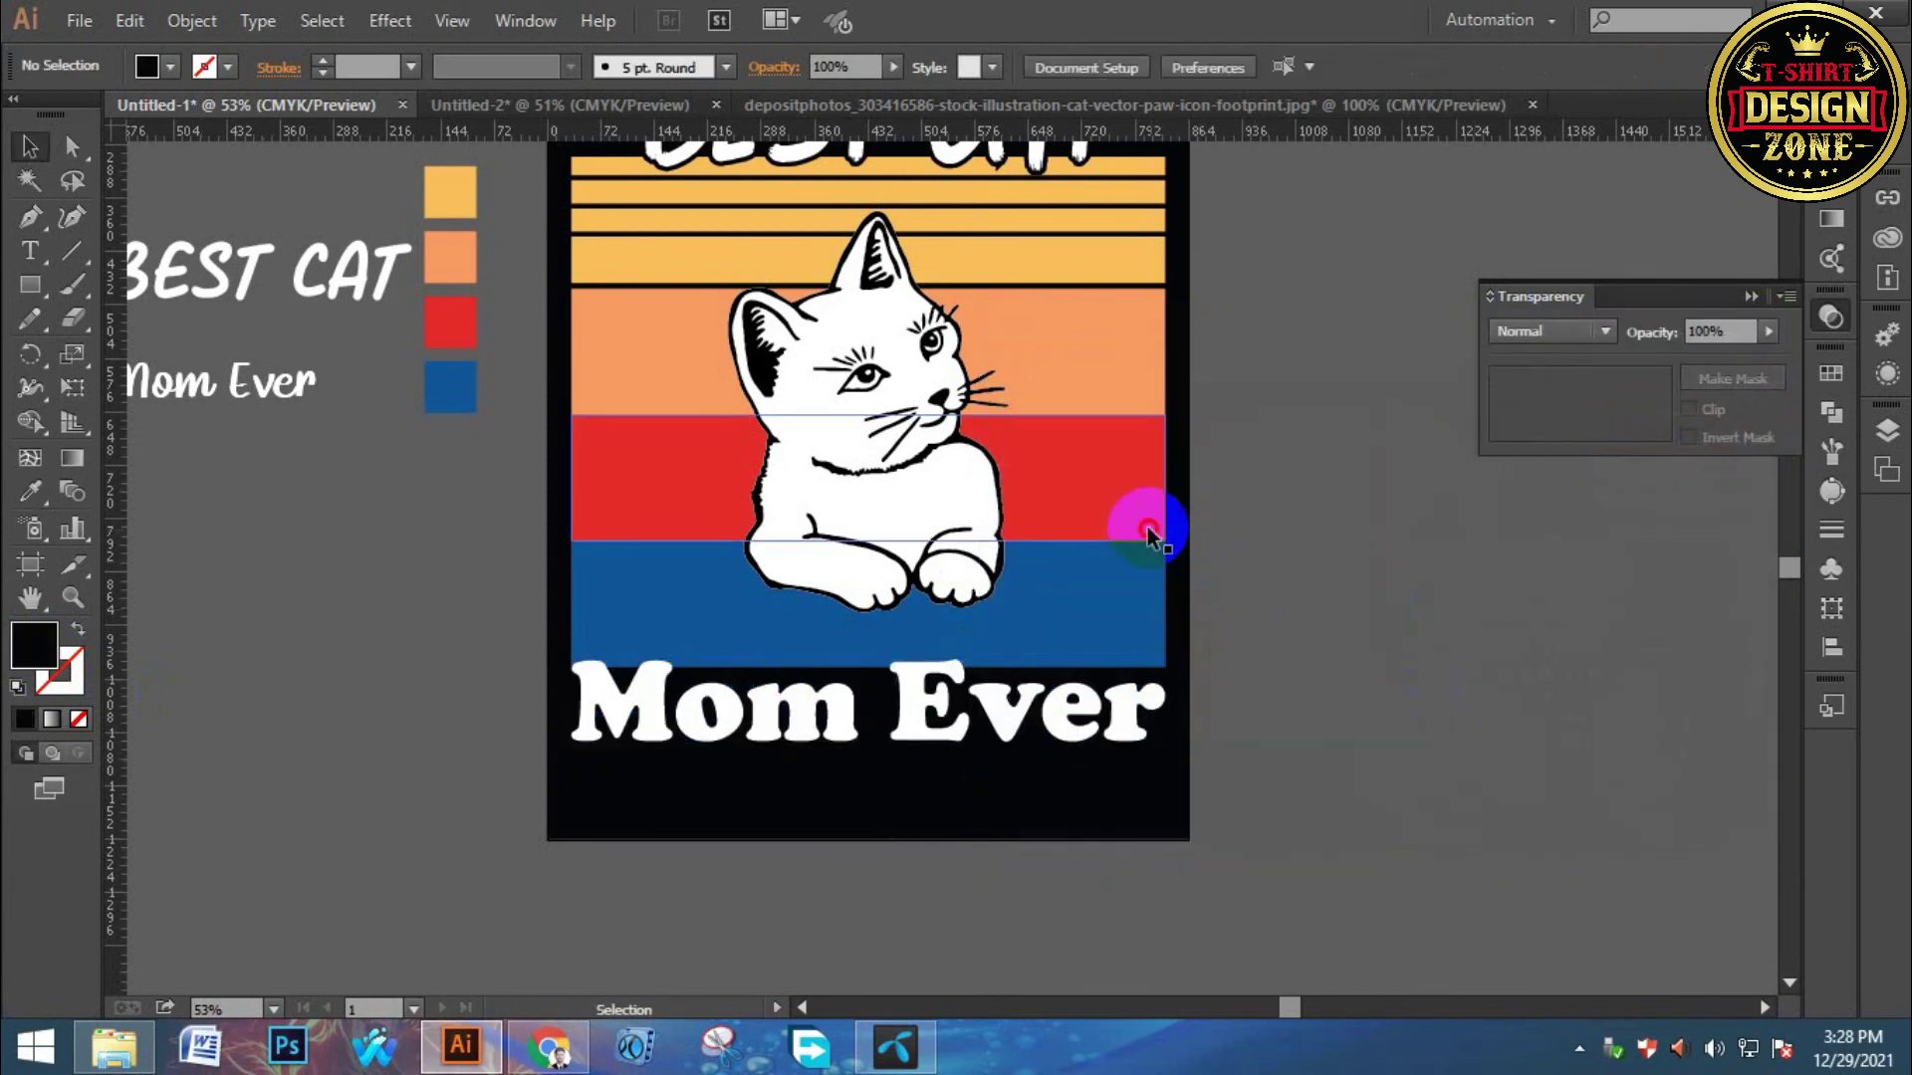
Paste the black "Mom Ever" outline in place into the strips' opacity mask and return to normal artwork editing.
click(1147, 532)
click(1732, 379)
click(1645, 409)
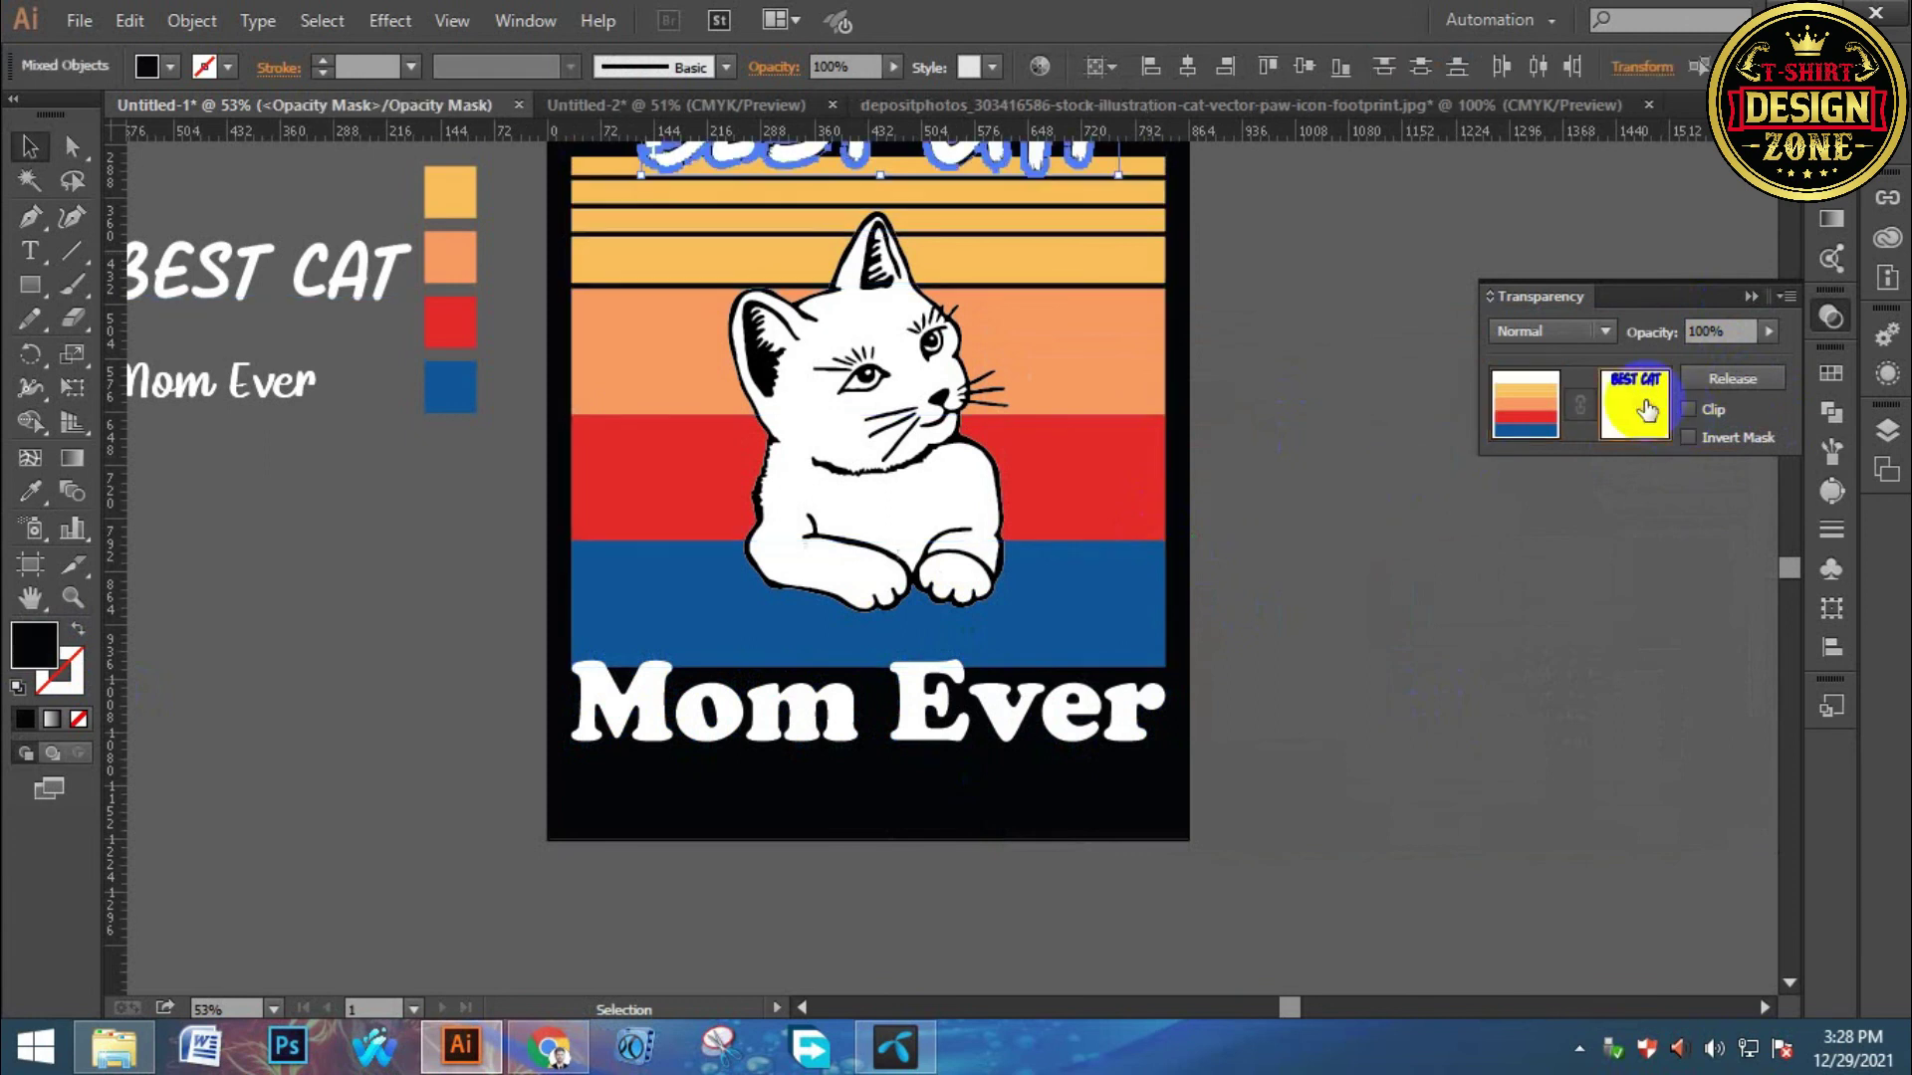
key(ctrl+f)
click(1533, 403)
click(1357, 597)
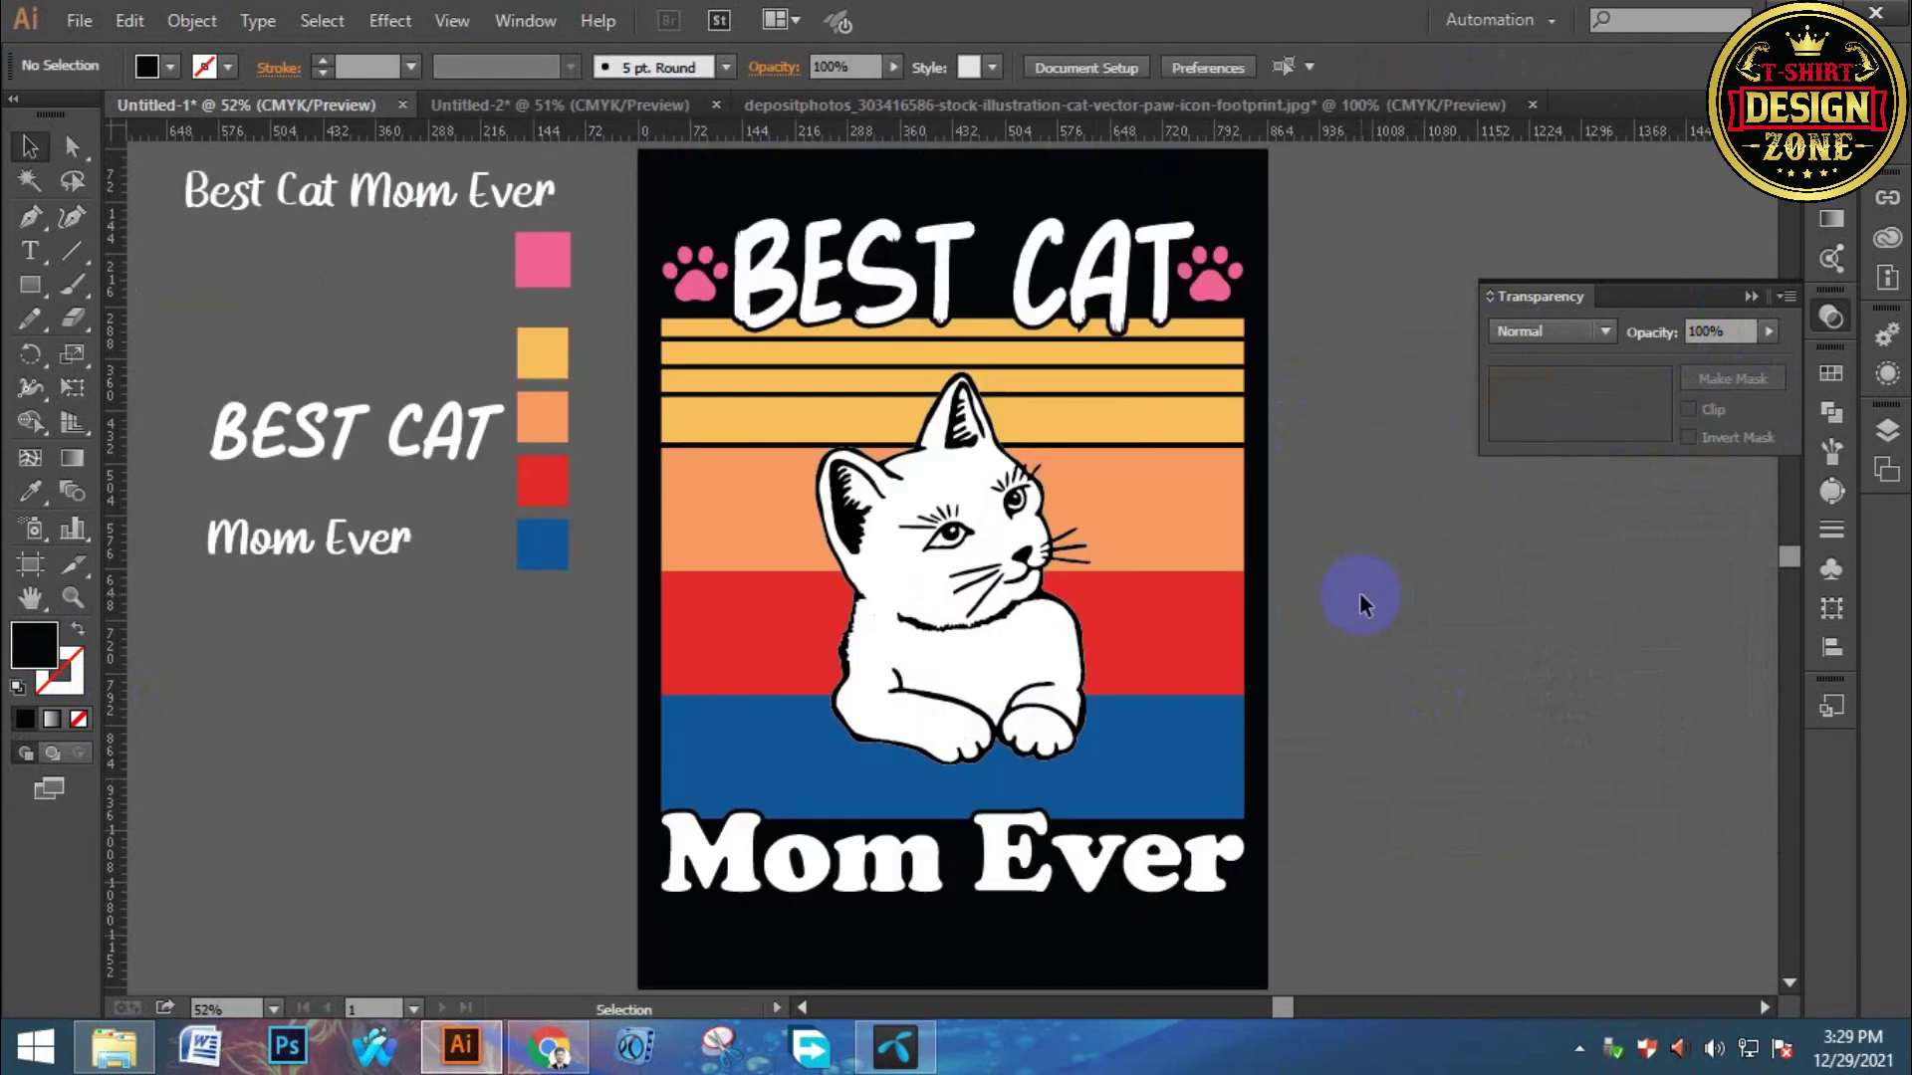
key(ctrl+minus)
key(ctrl+minus)
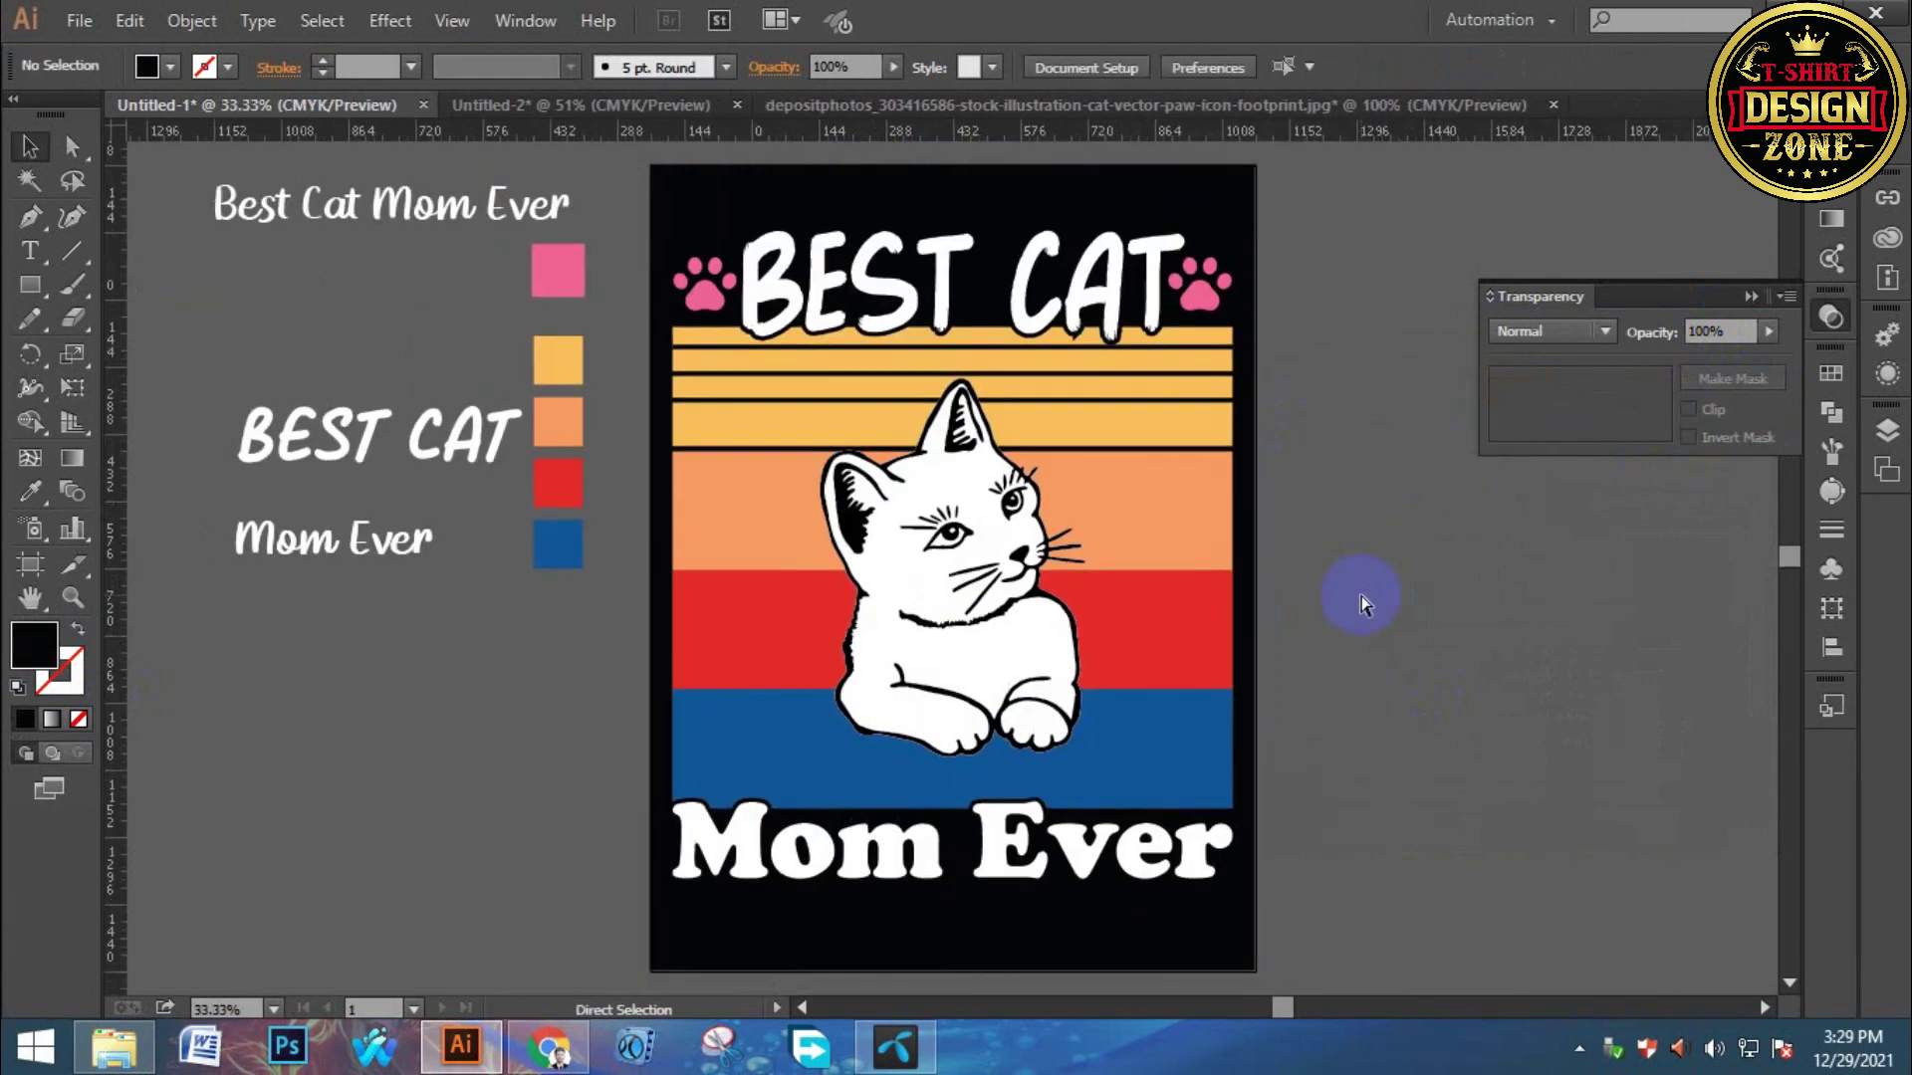
key(ctrl+0)
key(space)
drag(1233, 648, 1120, 665)
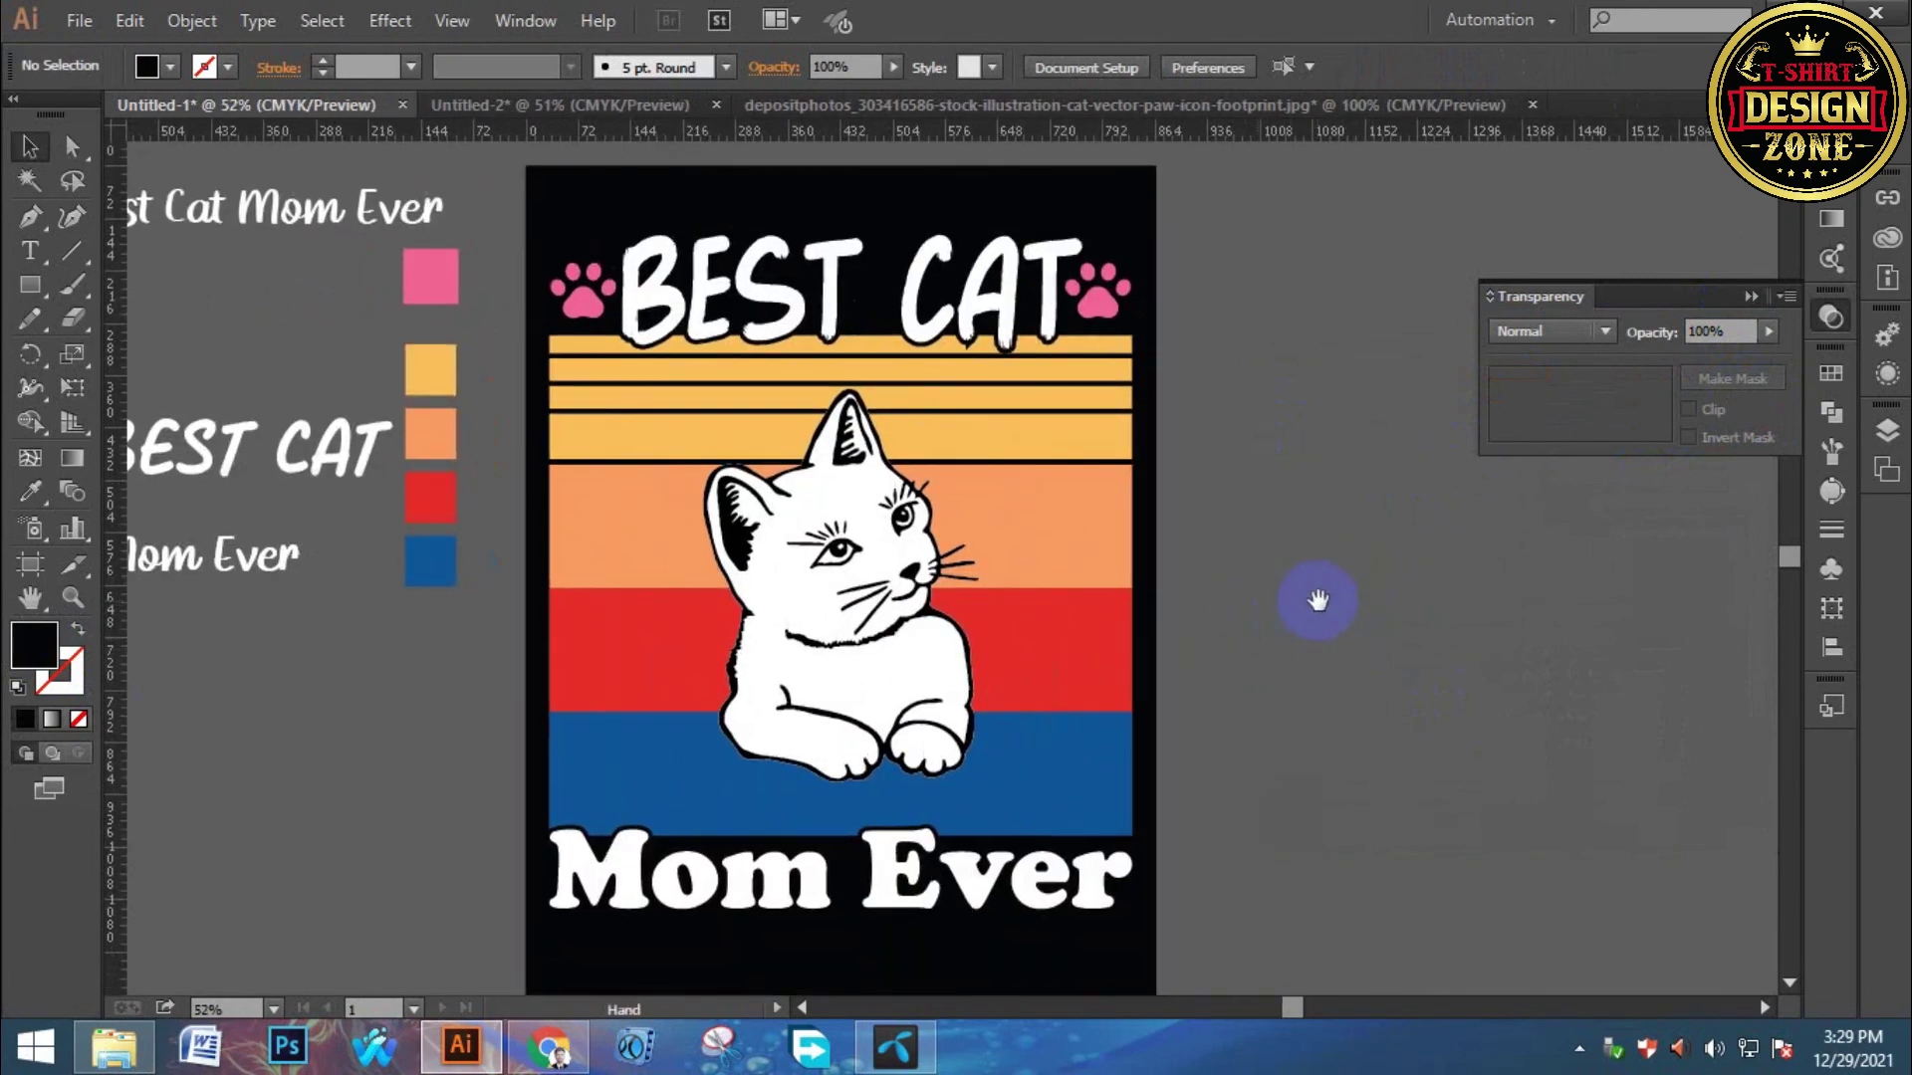
Select all the cat, strips, paws and lettering artwork on the artboard and group it into one object.
scroll(1253, 572, down, 2)
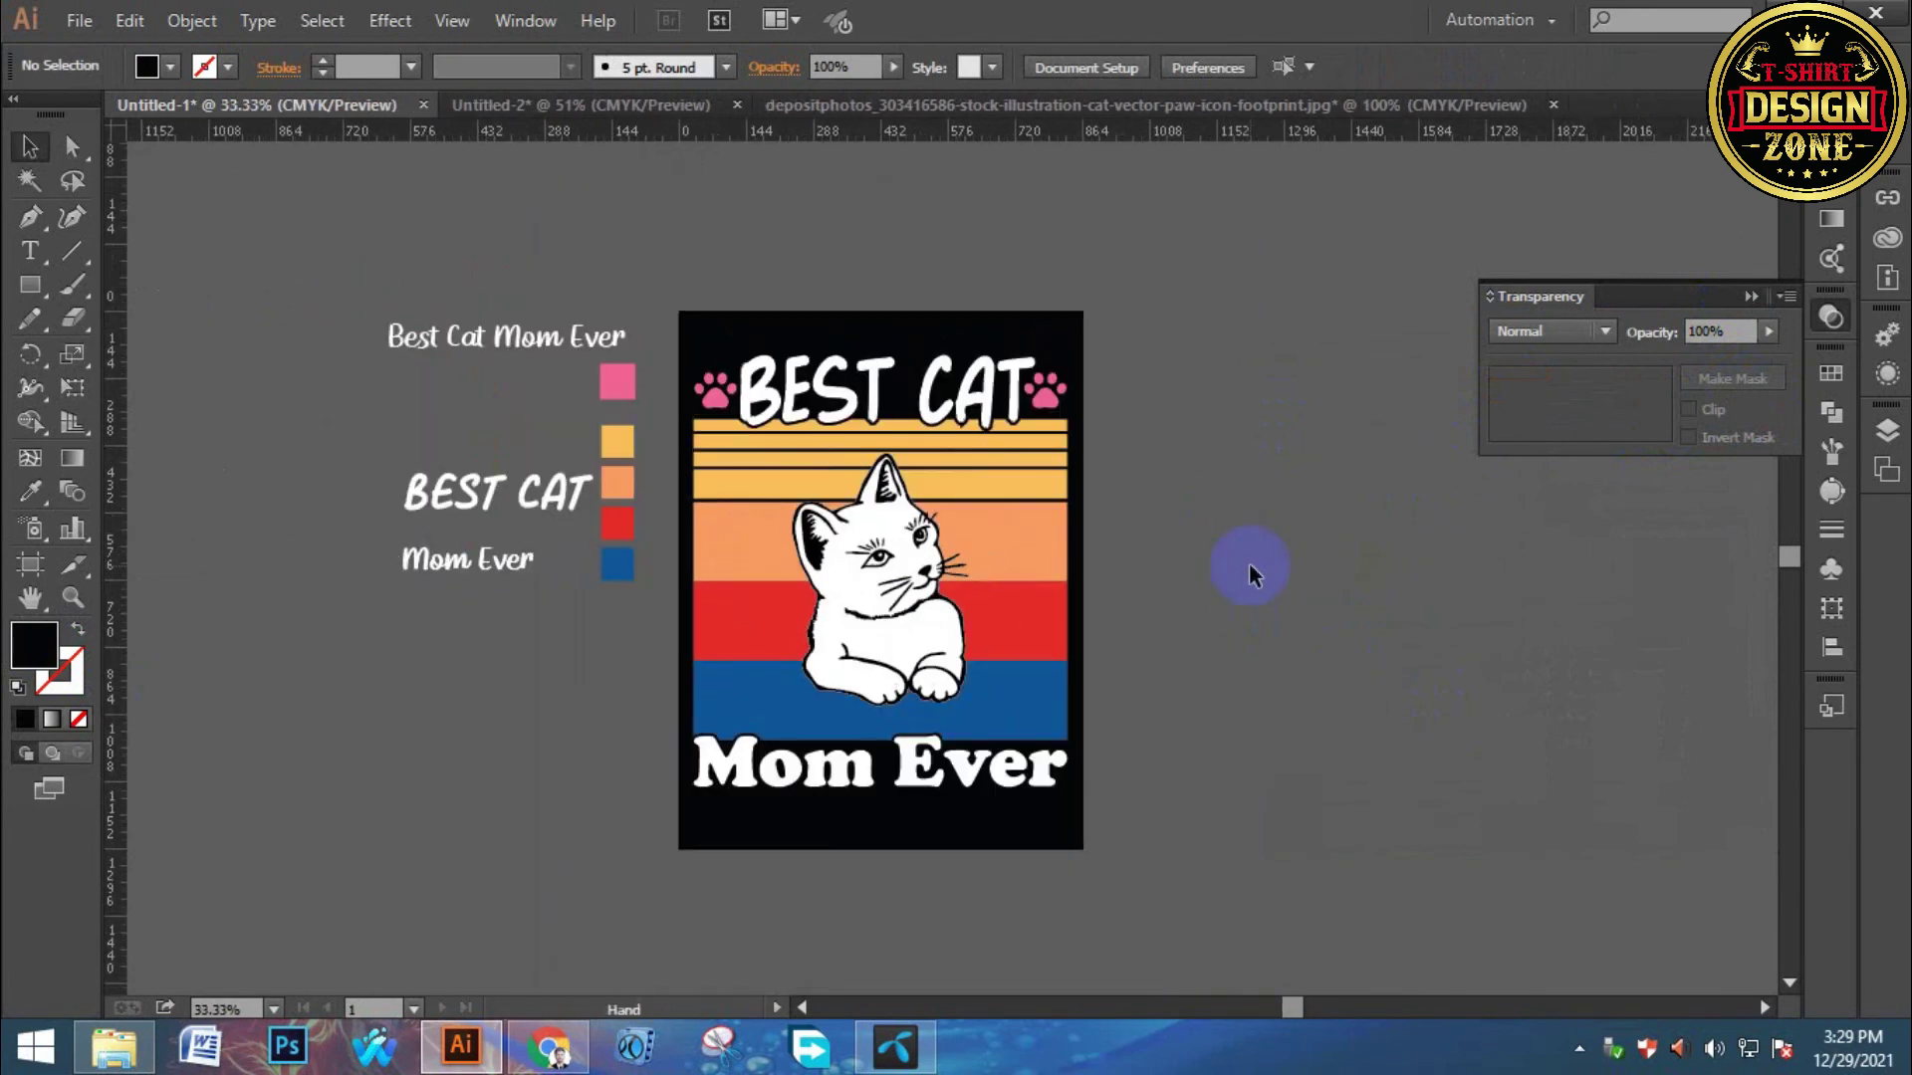
scroll(1252, 573, up, 2)
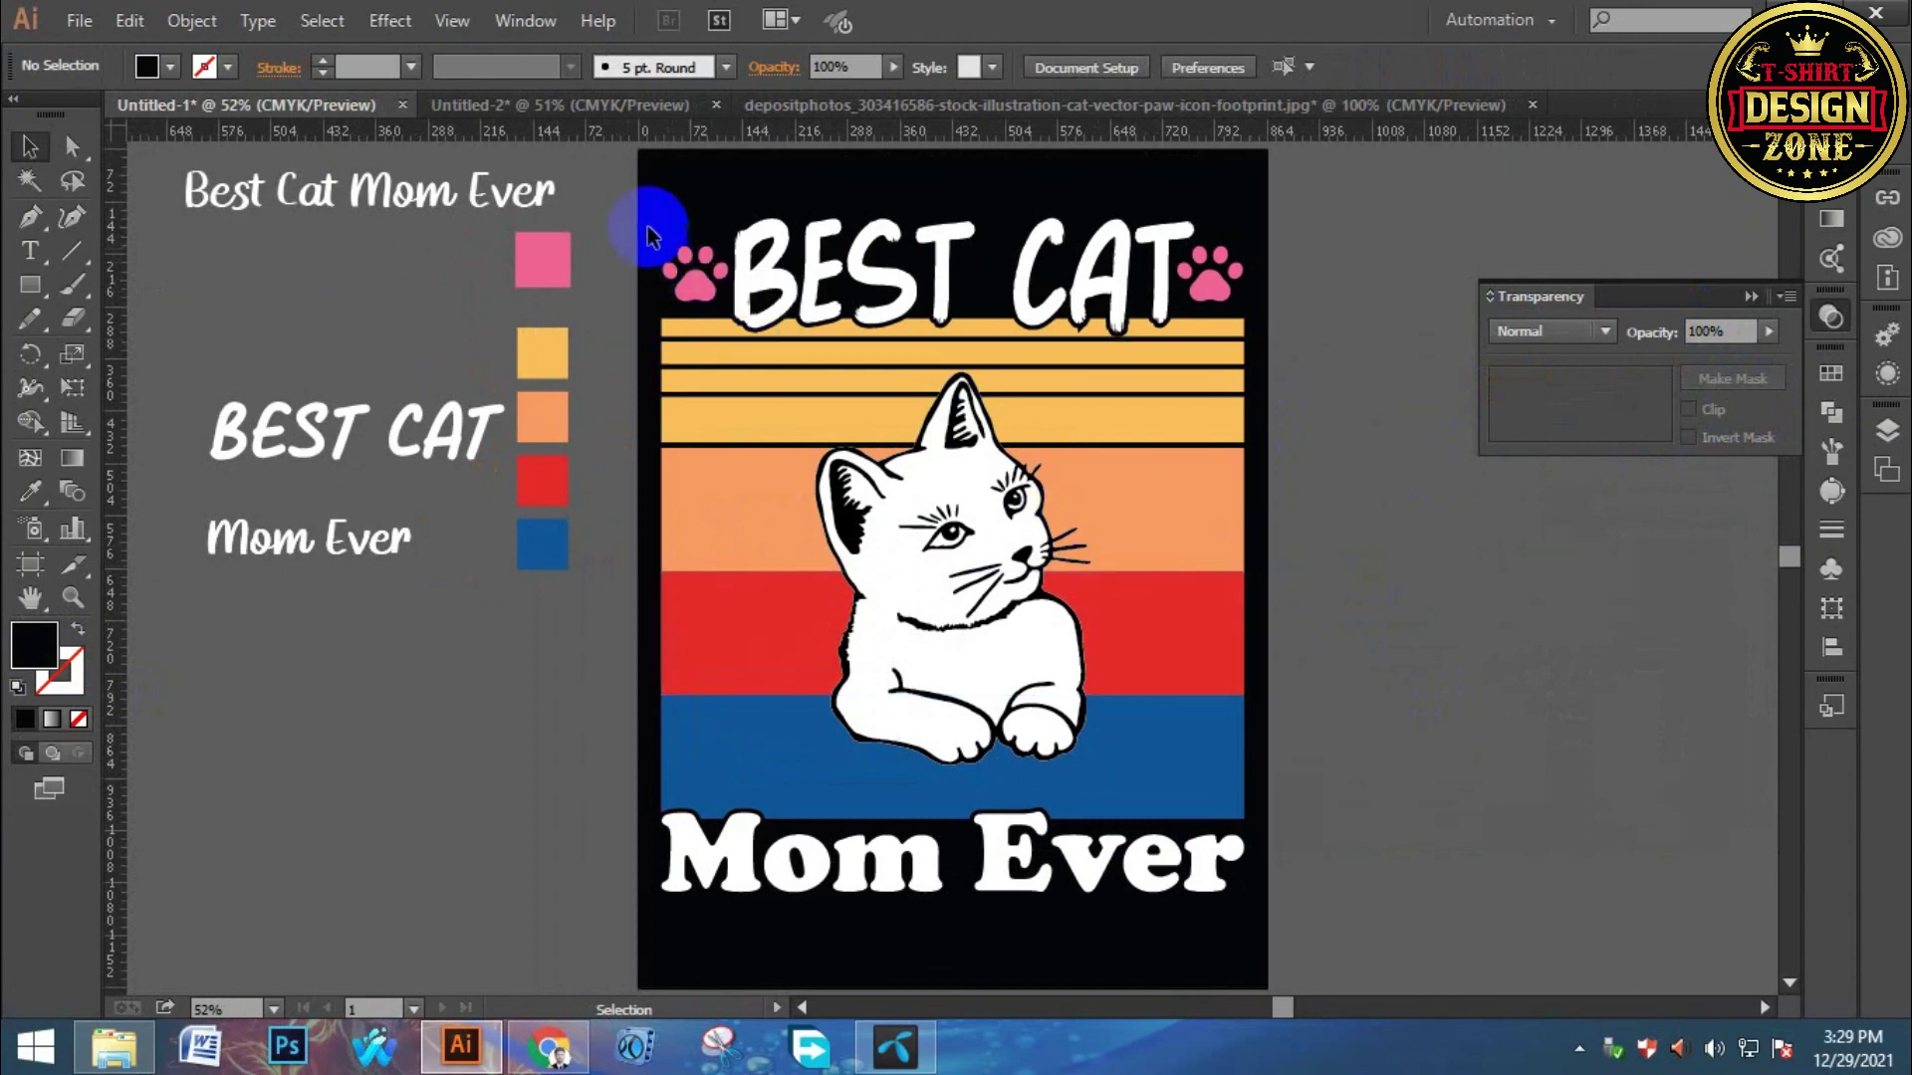
drag(638, 211, 1289, 922)
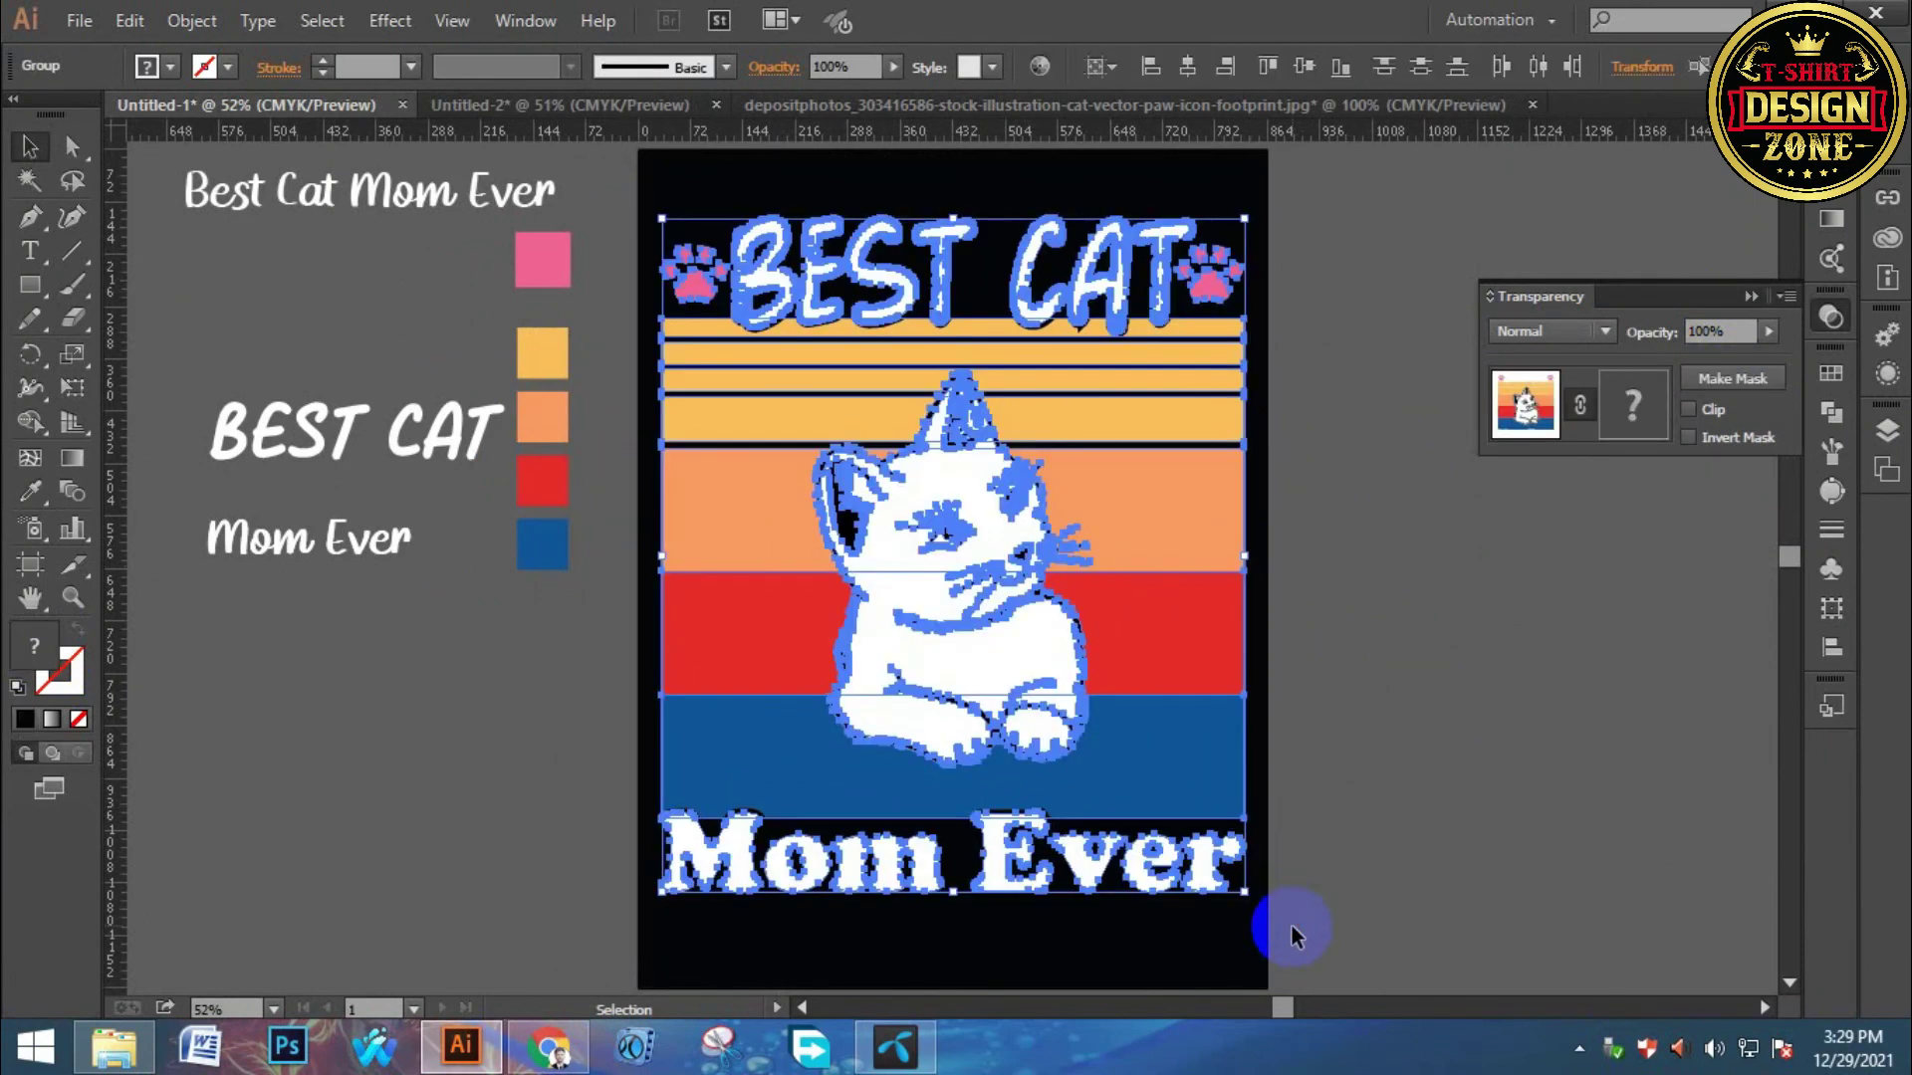
click(192, 20)
click(332, 367)
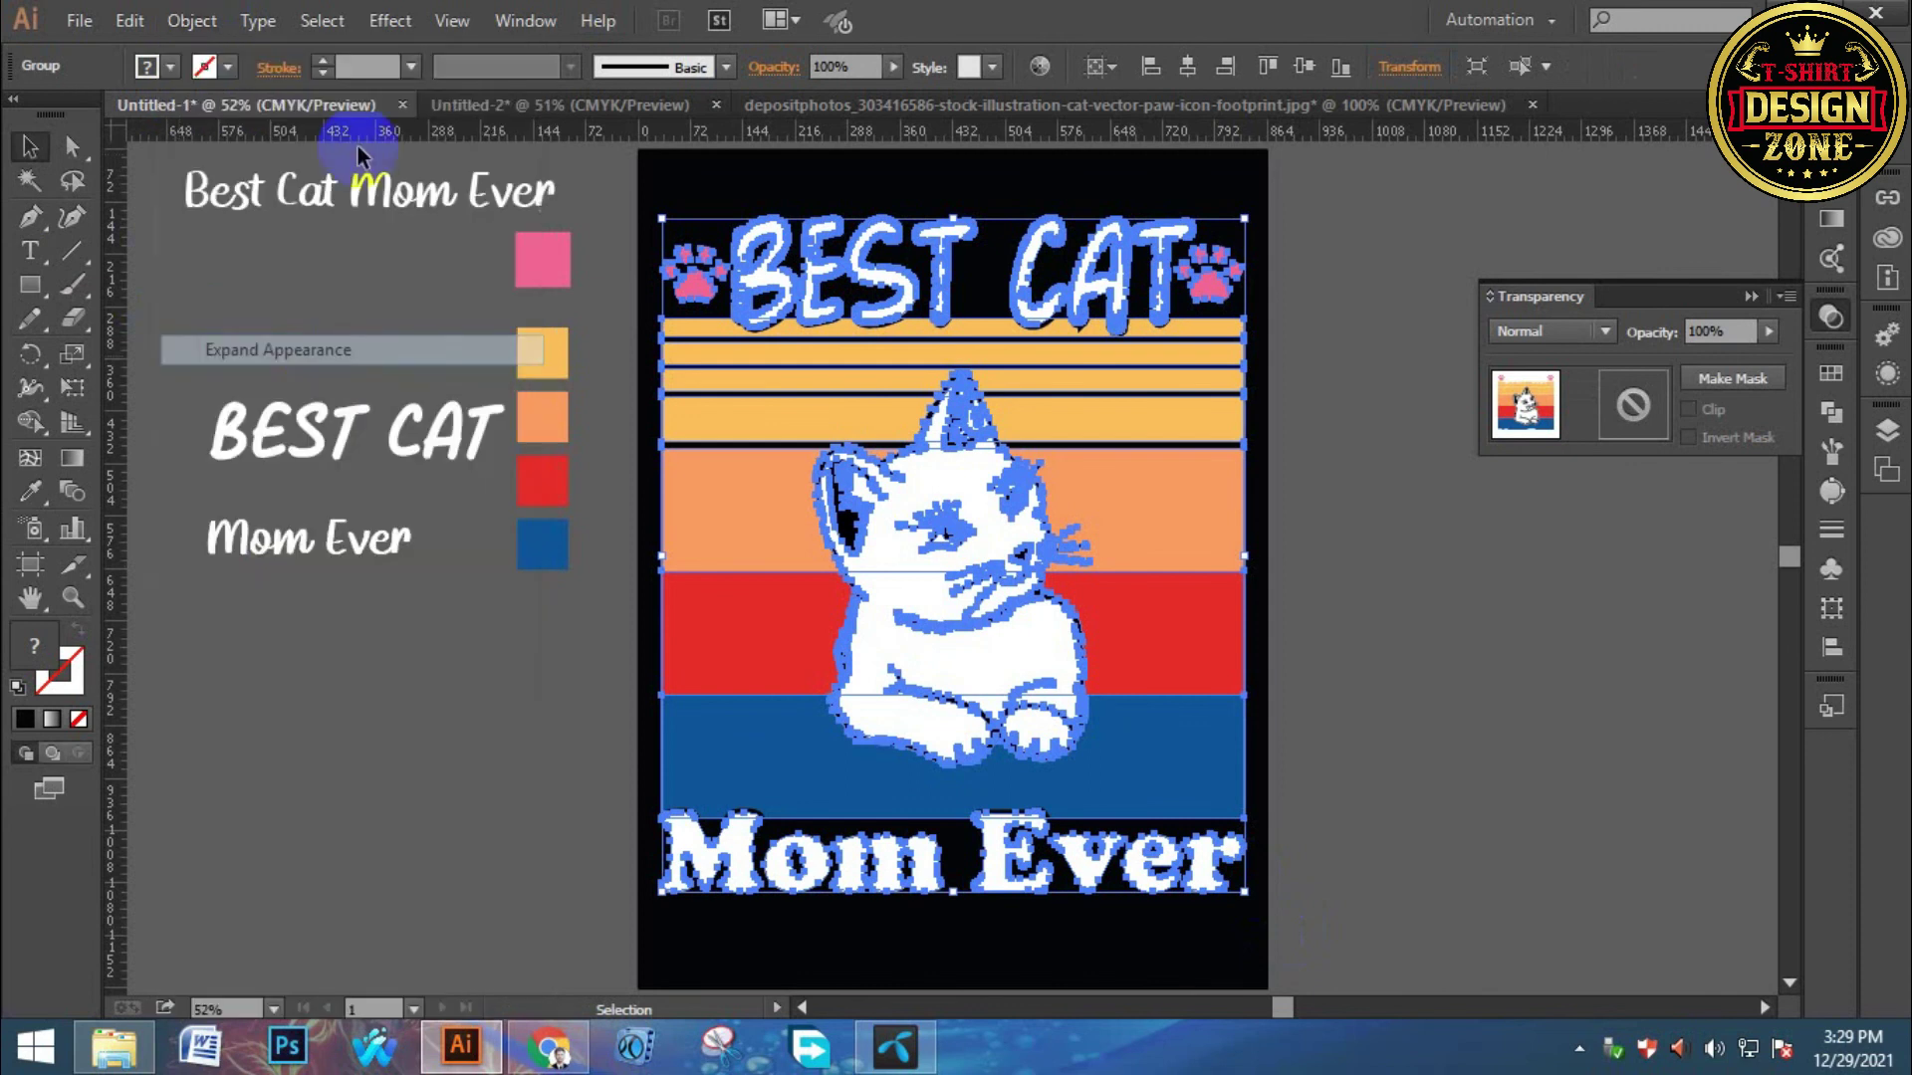
click(192, 20)
click(237, 319)
click(237, 386)
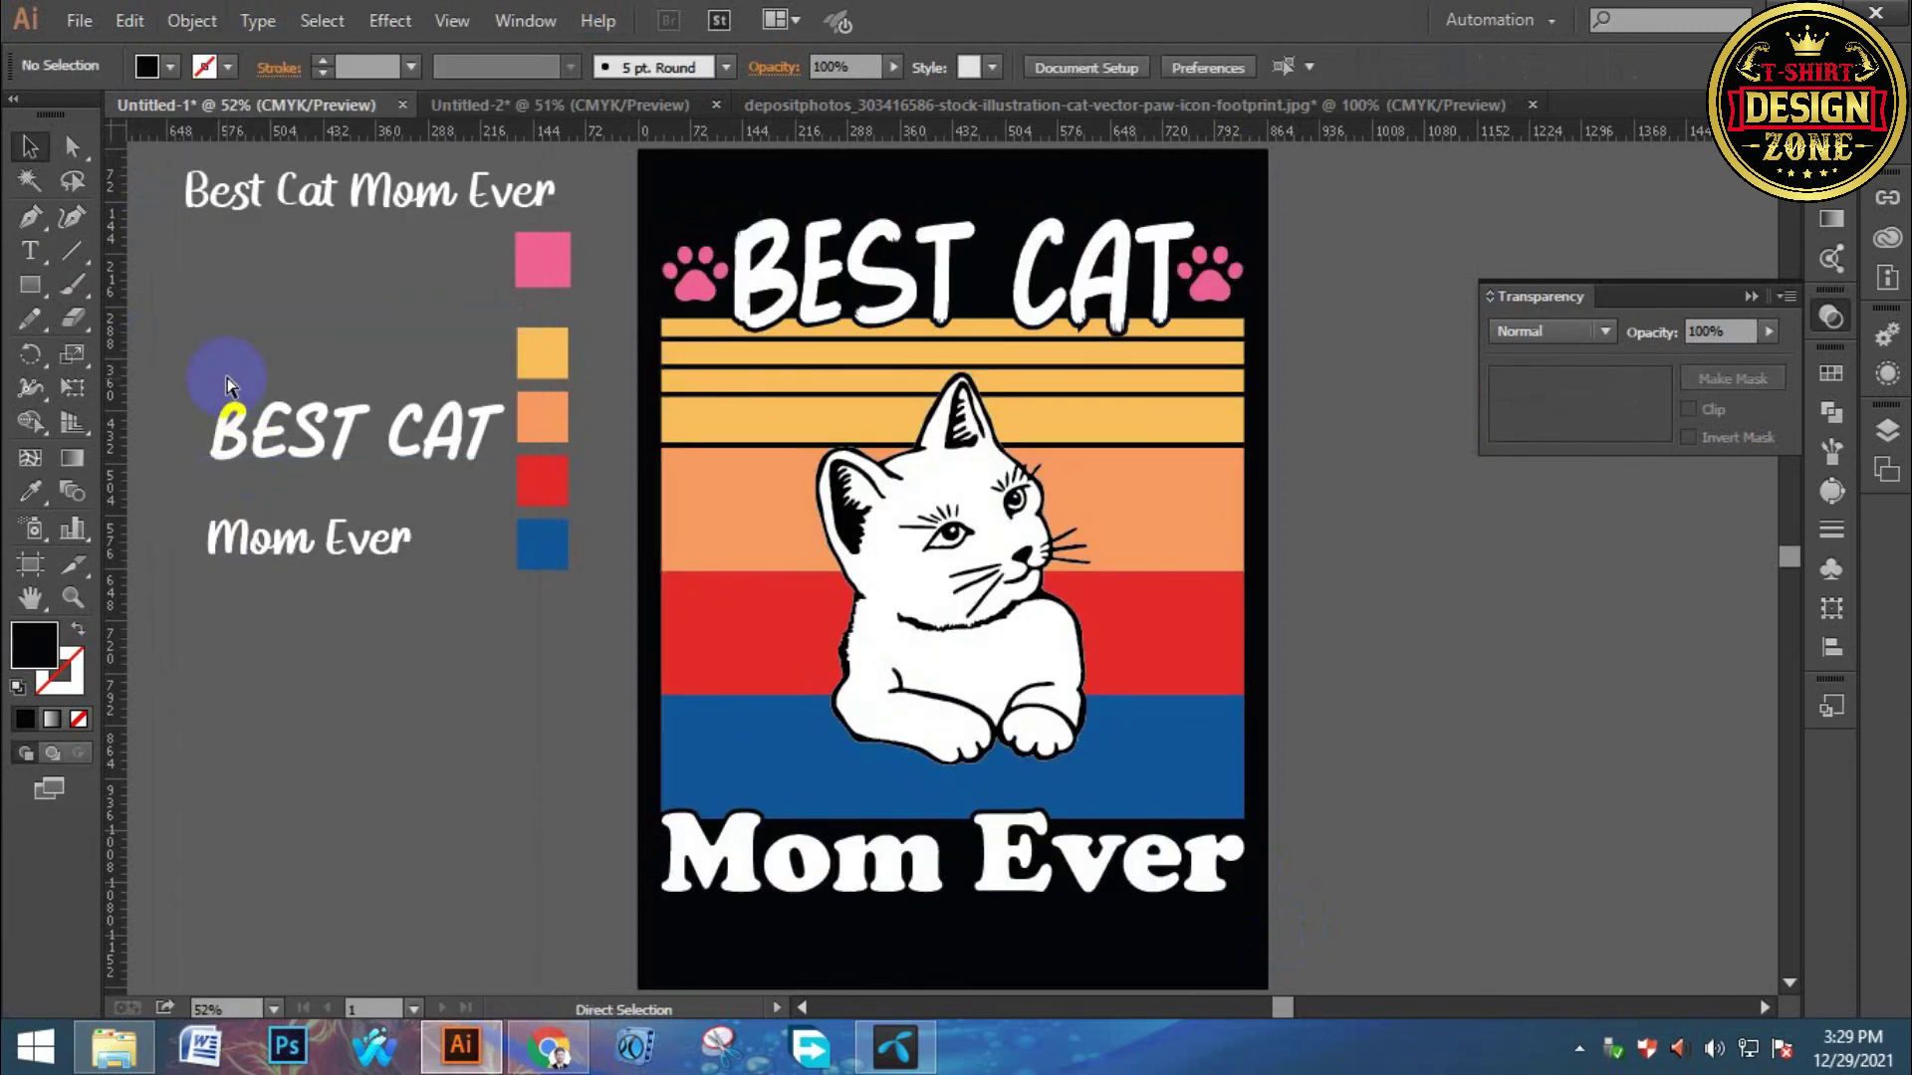
key(ctrl+minus)
key(ctrl+0)
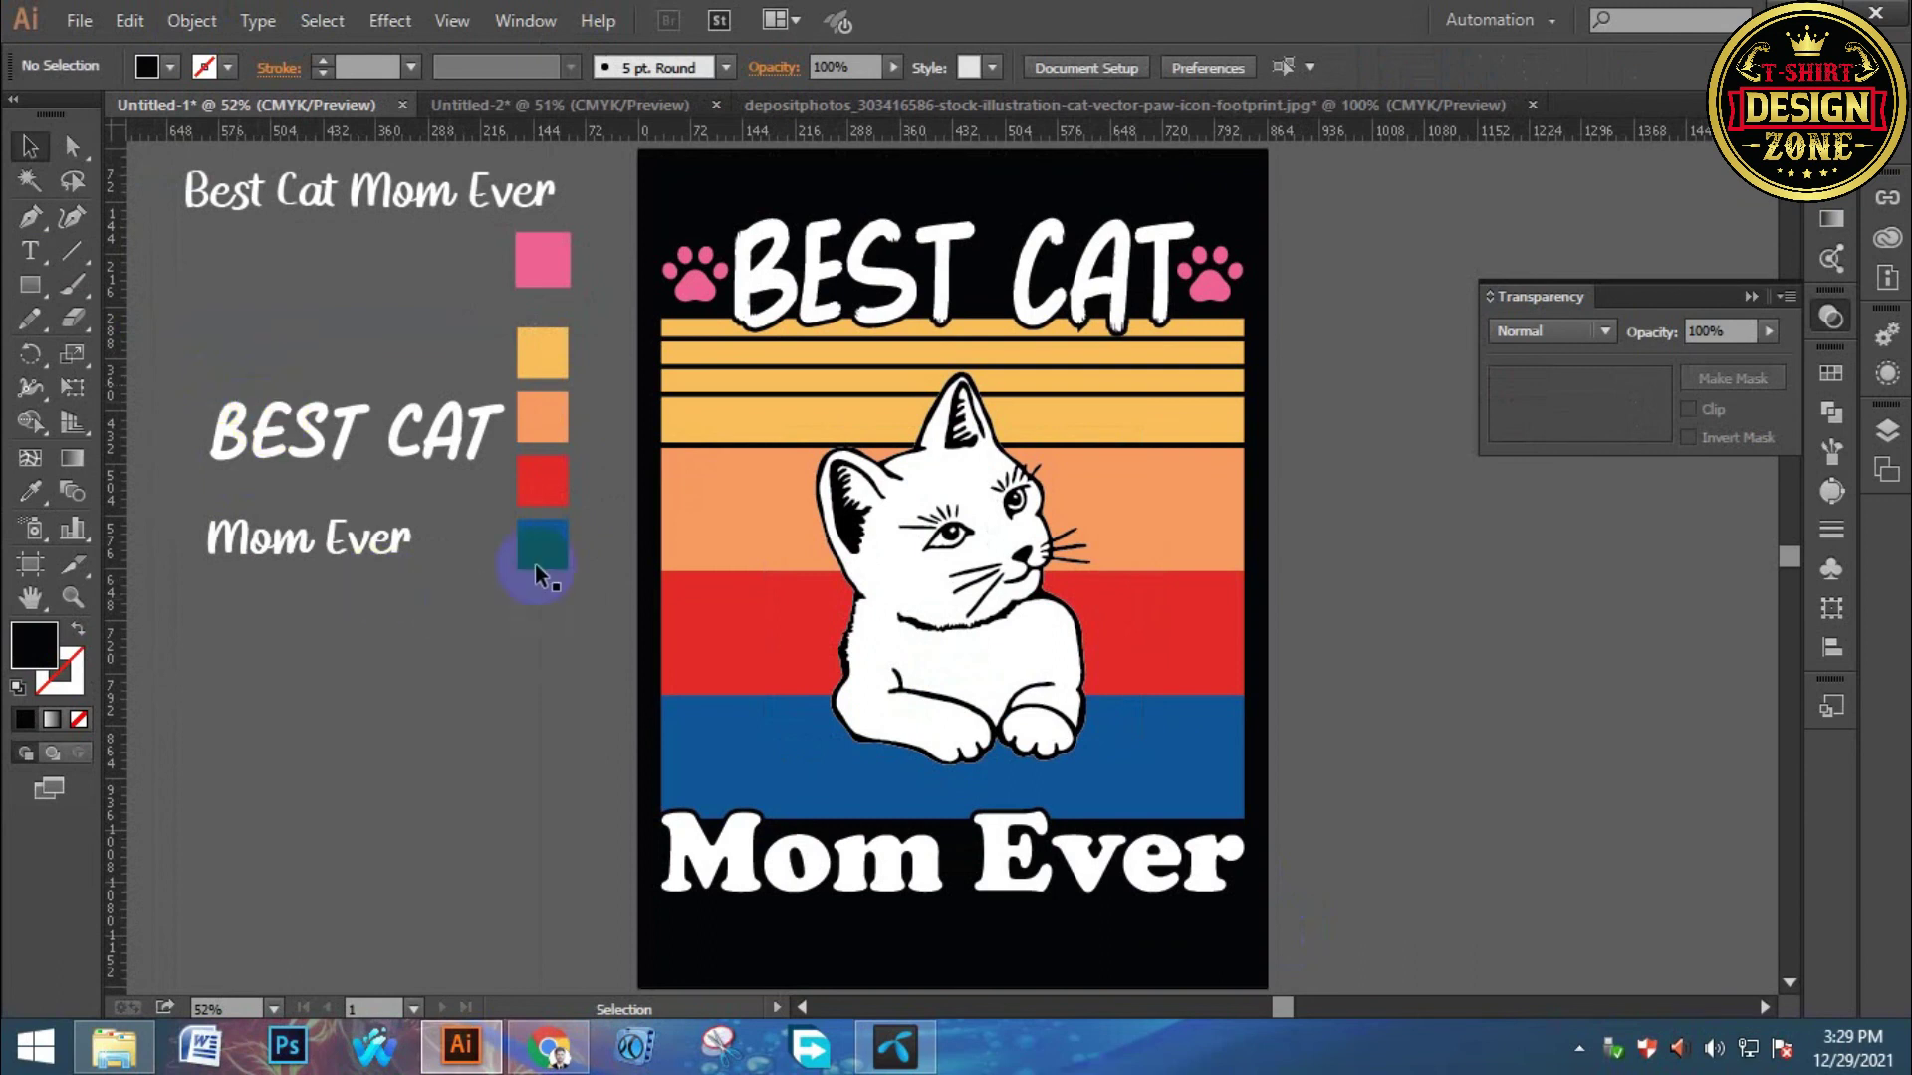
key(space)
drag(1060, 583, 968, 604)
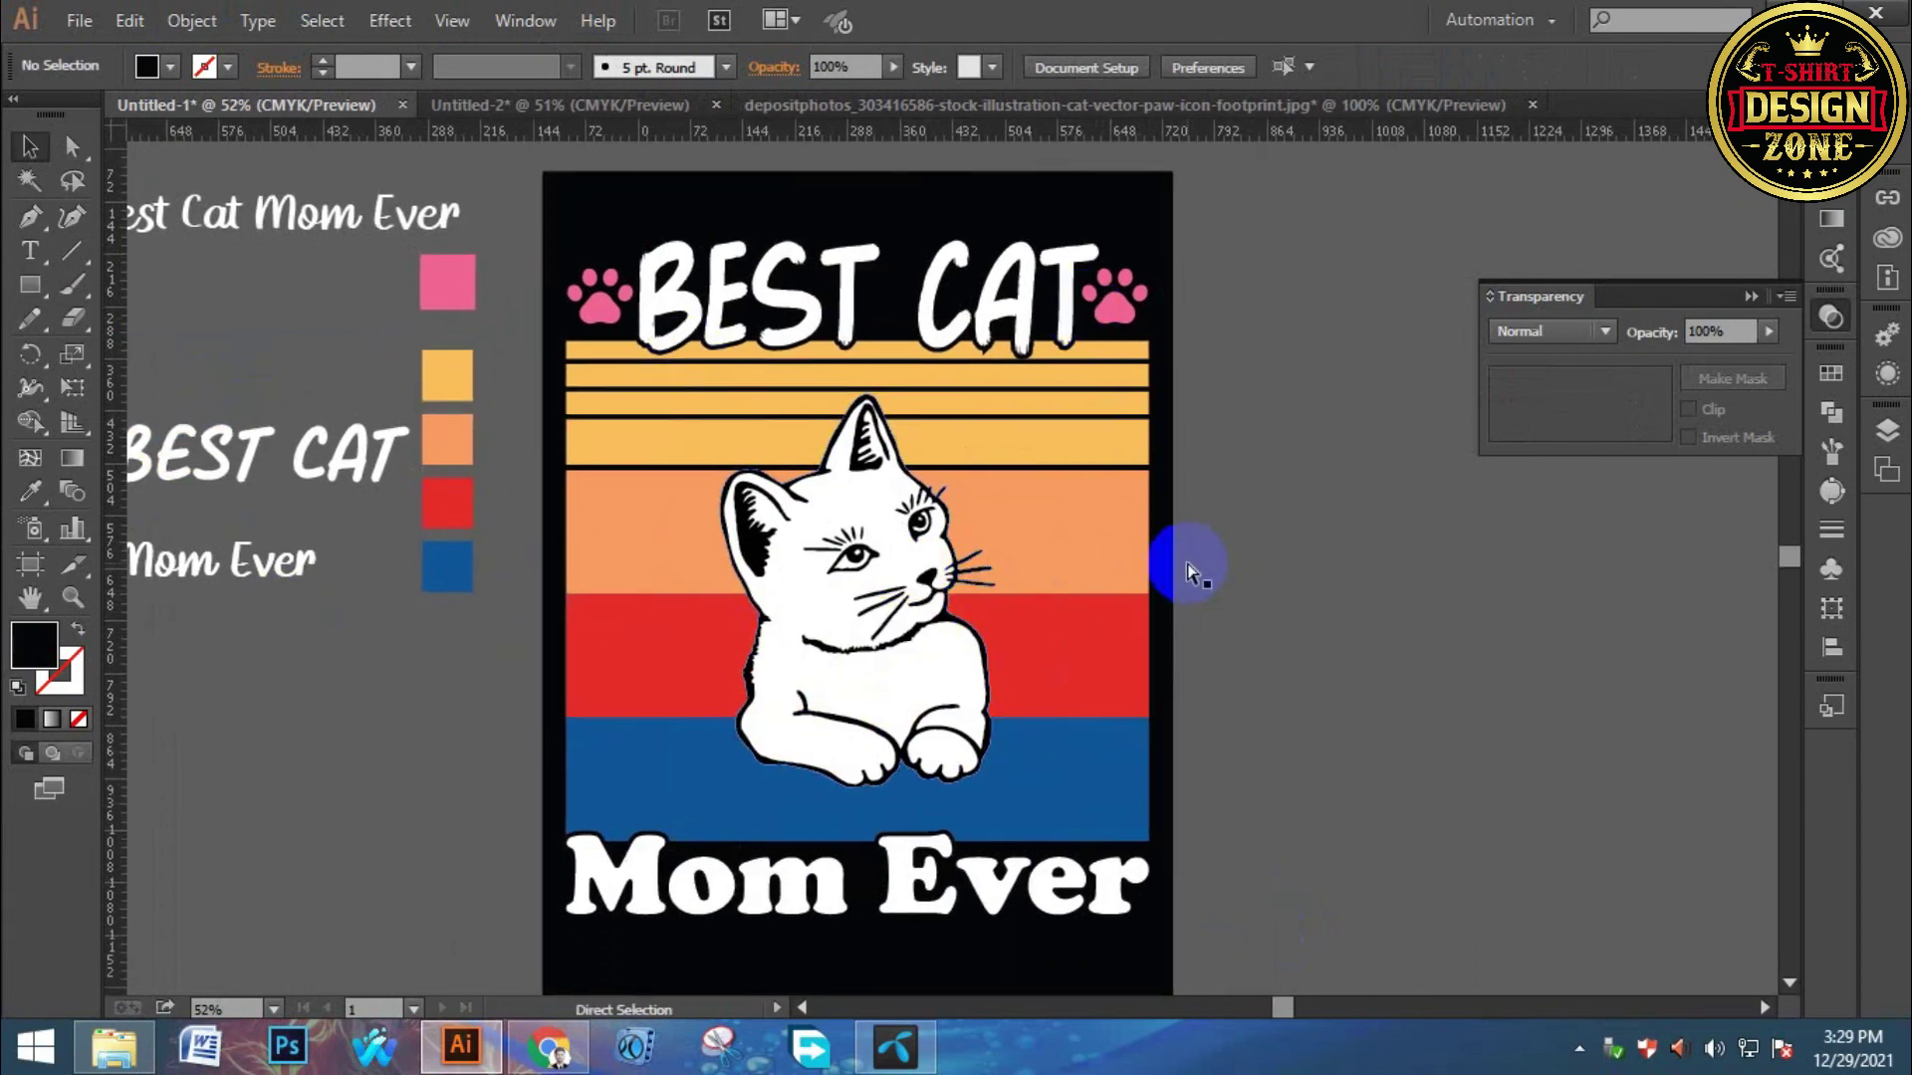
key(ctrl+0)
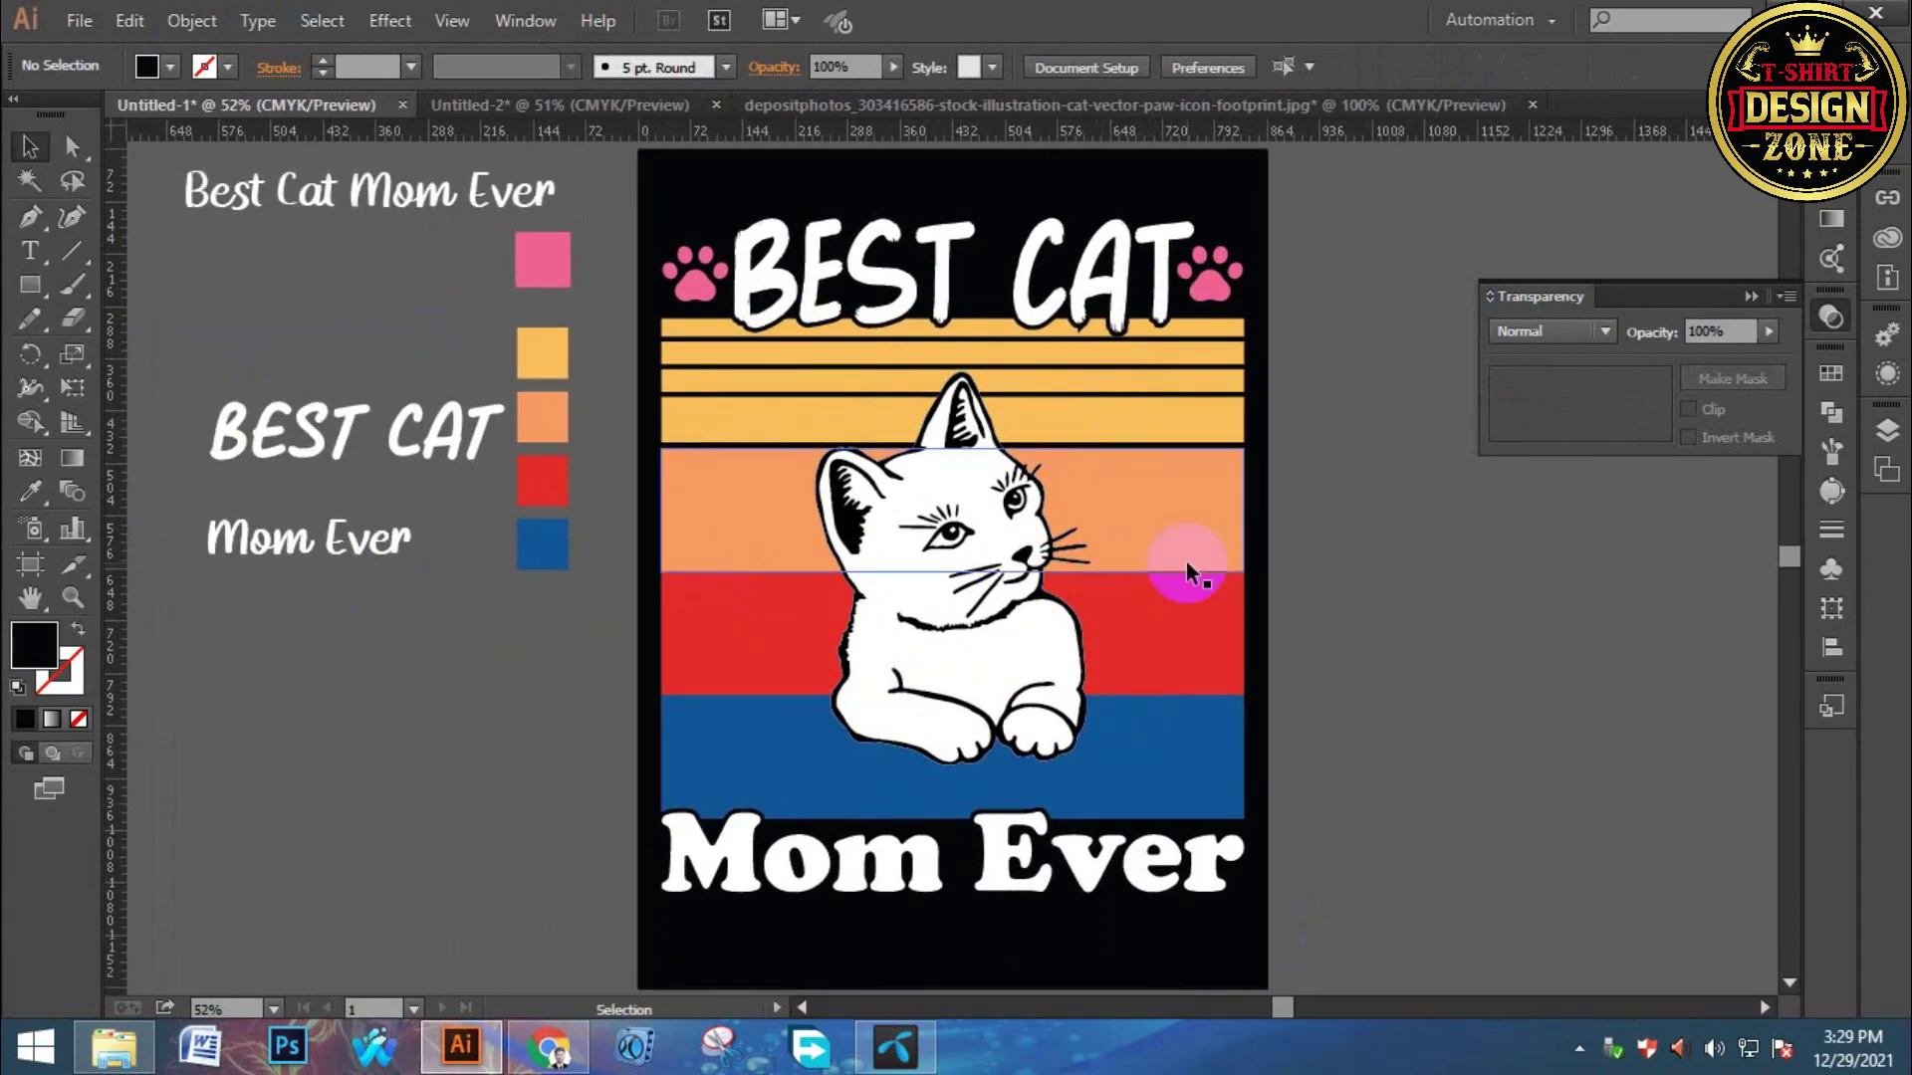
click(1190, 474)
click(333, 851)
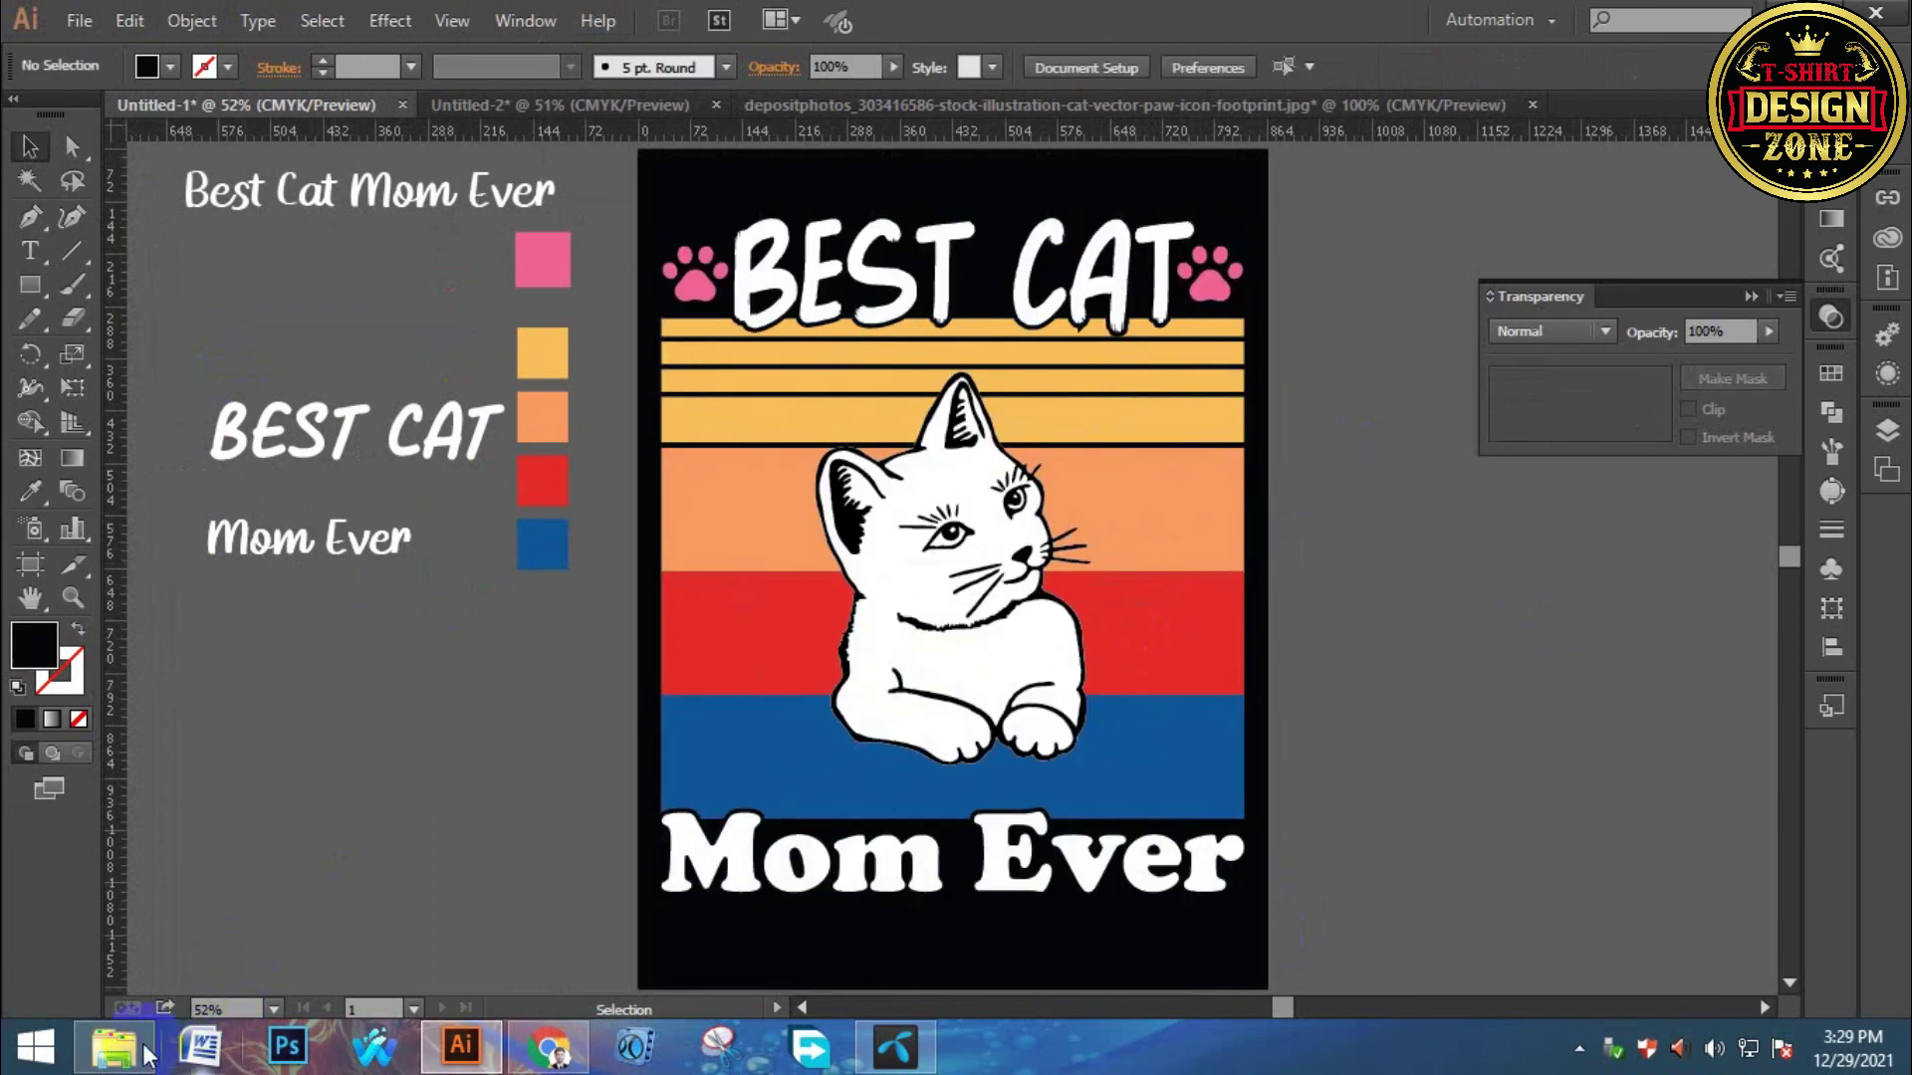
Open the "grtange effects (22) [Converted]" file from the Grunge folder and copy the third texture in the second row.
click(113, 1046)
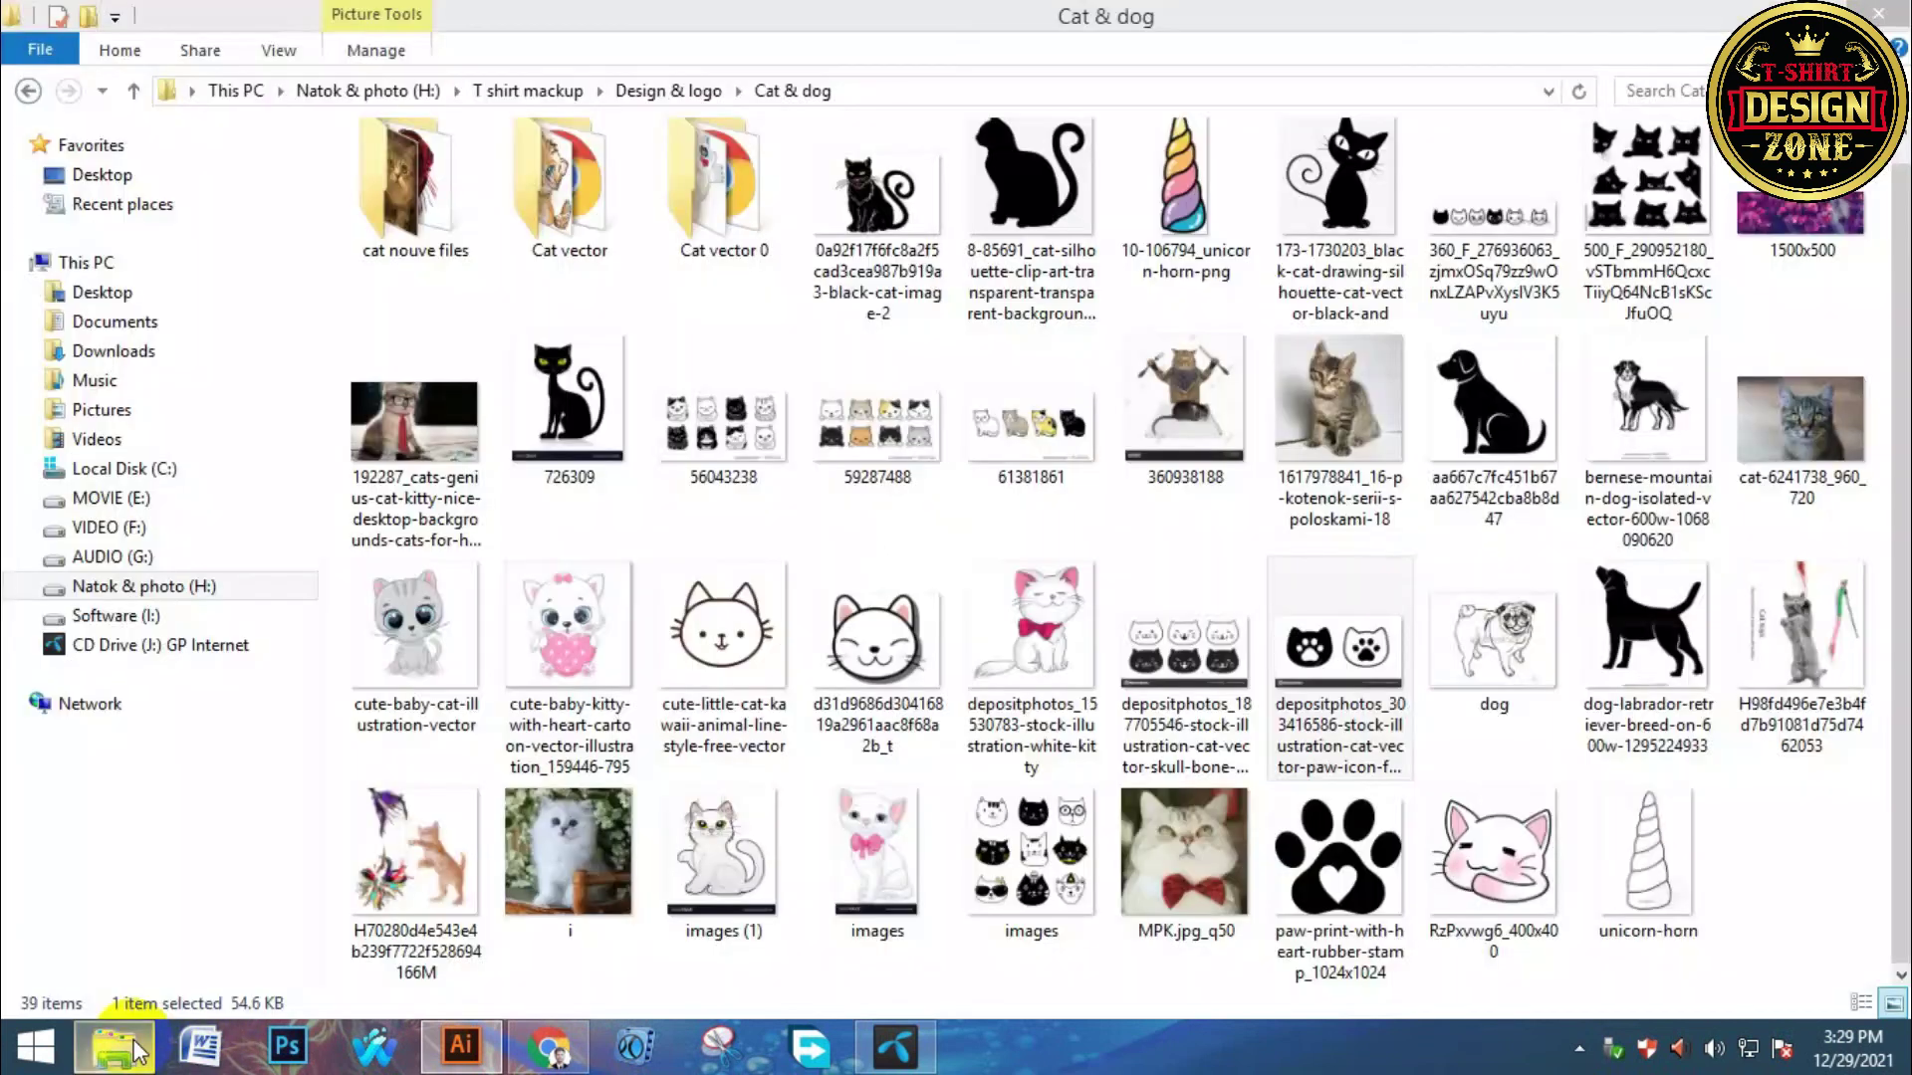
click(133, 94)
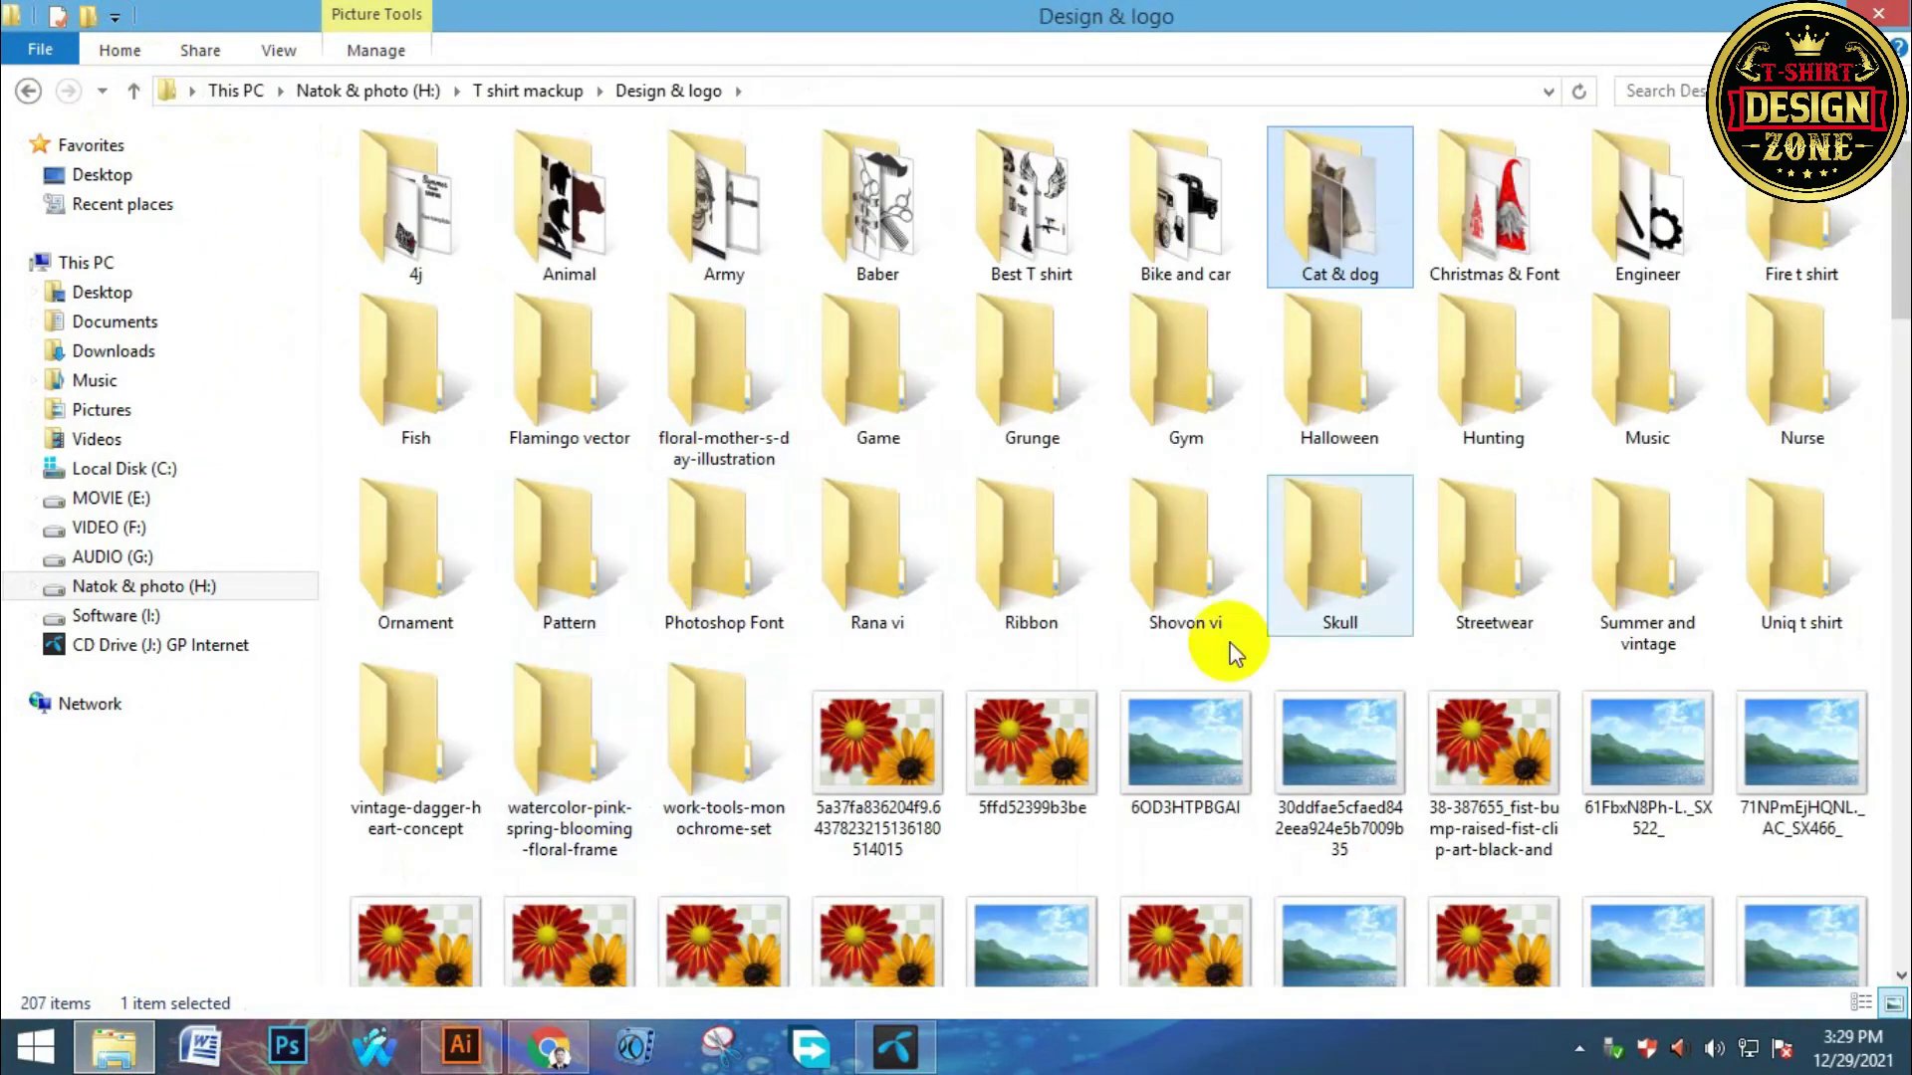
double_click(981, 408)
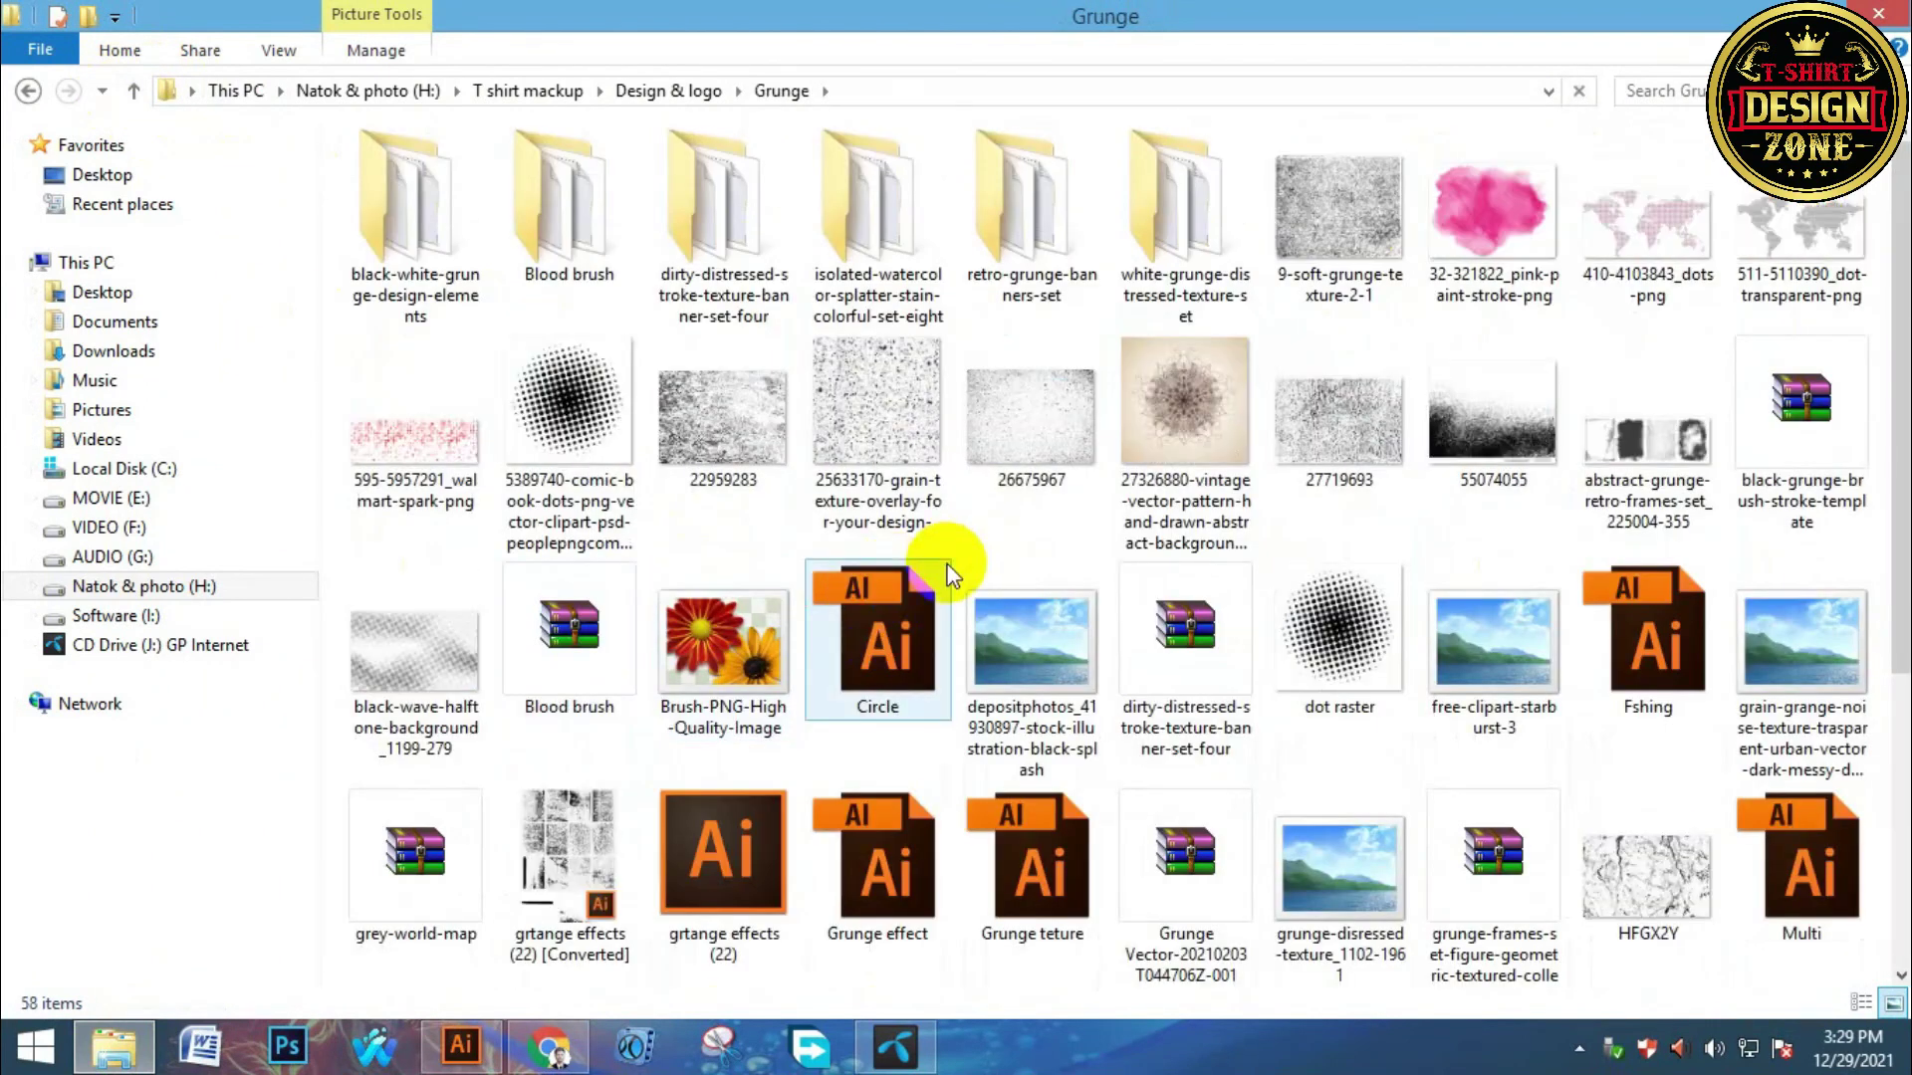
scroll(946, 577, down, 5)
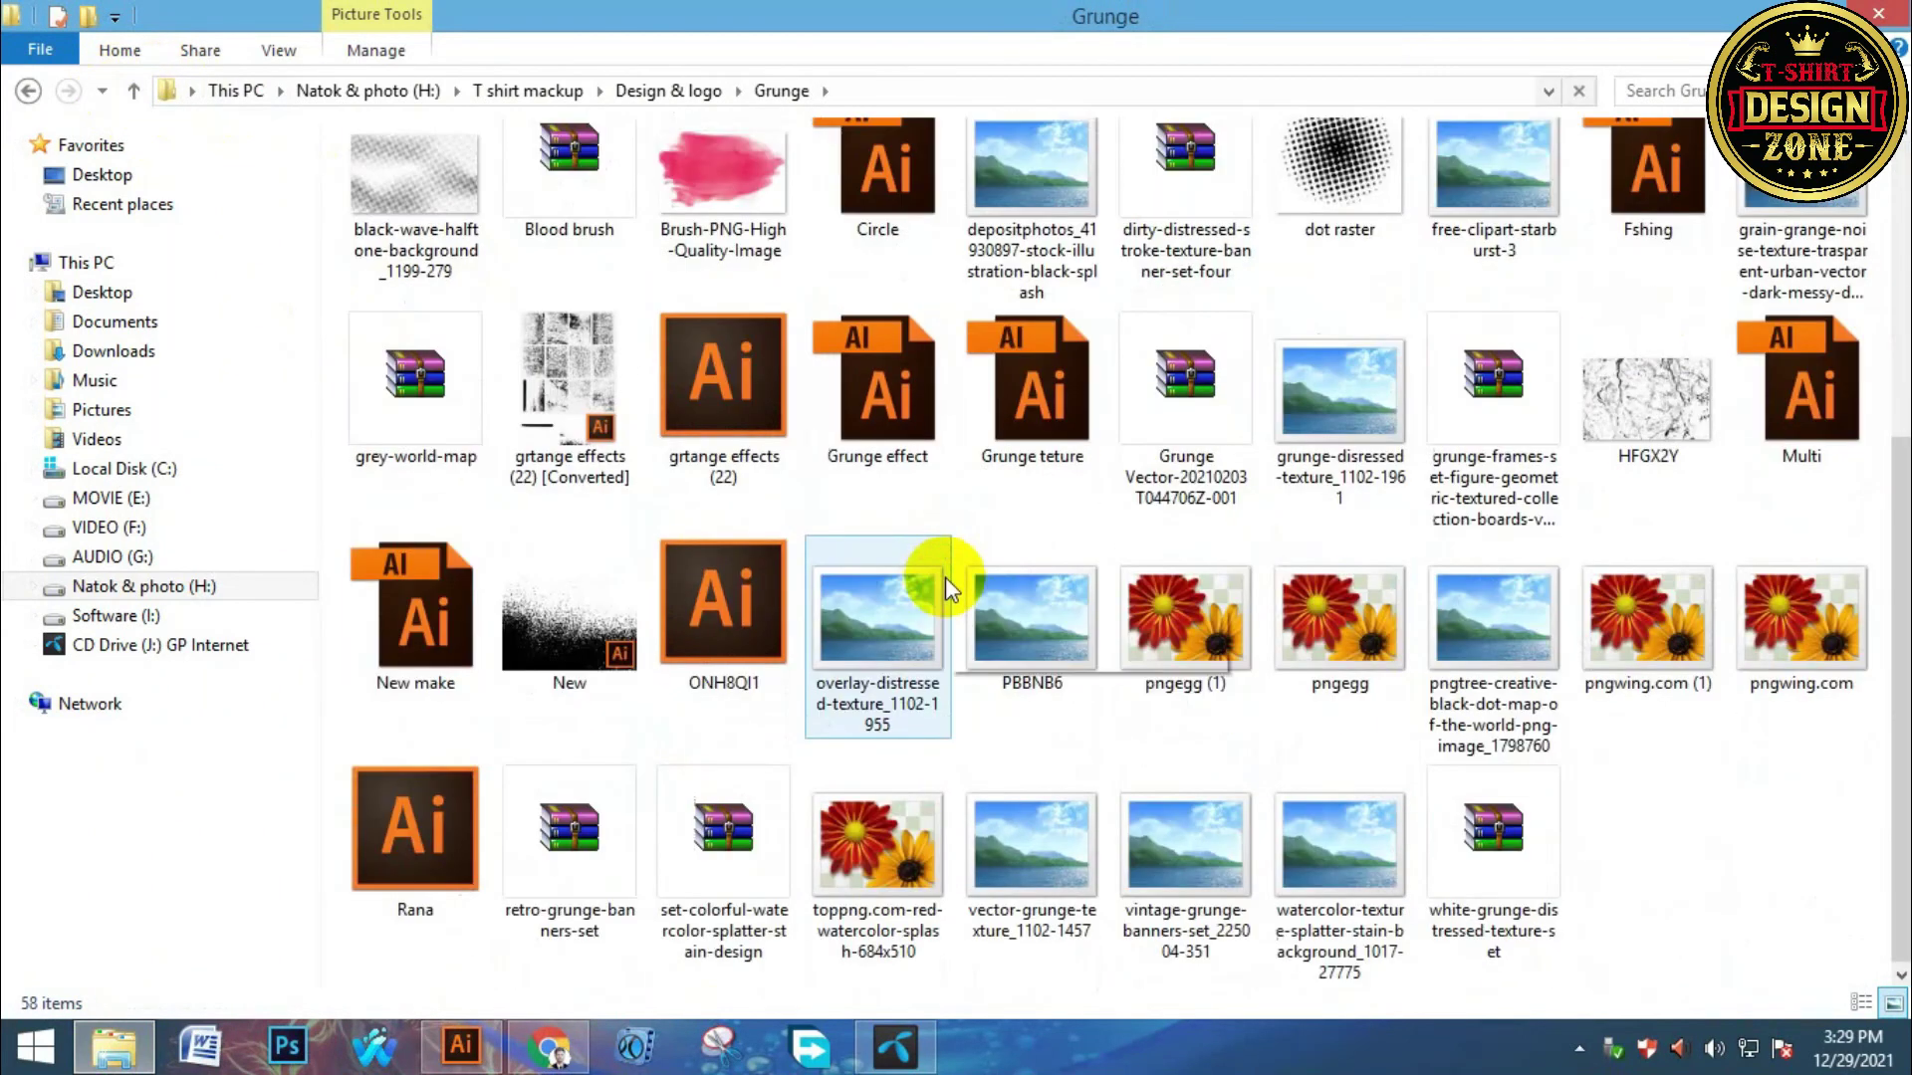
double_click(684, 341)
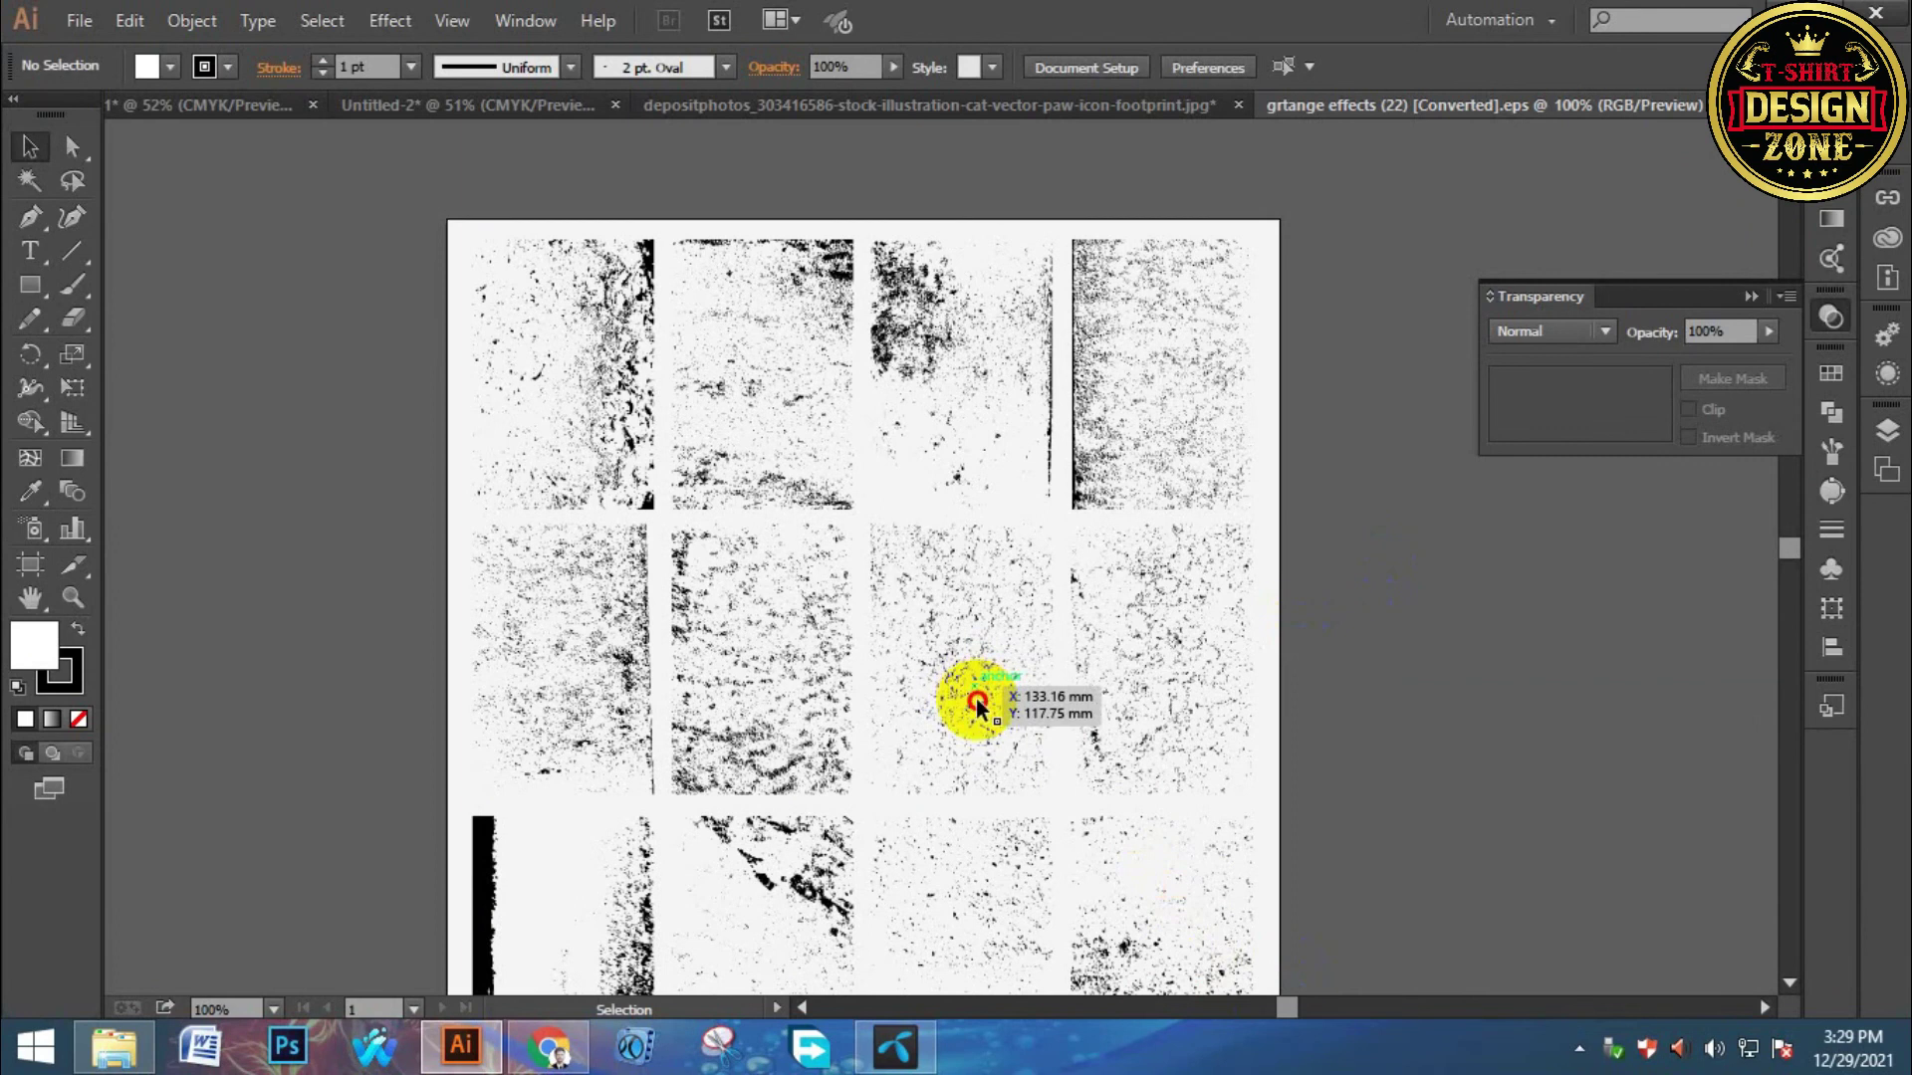
click(978, 702)
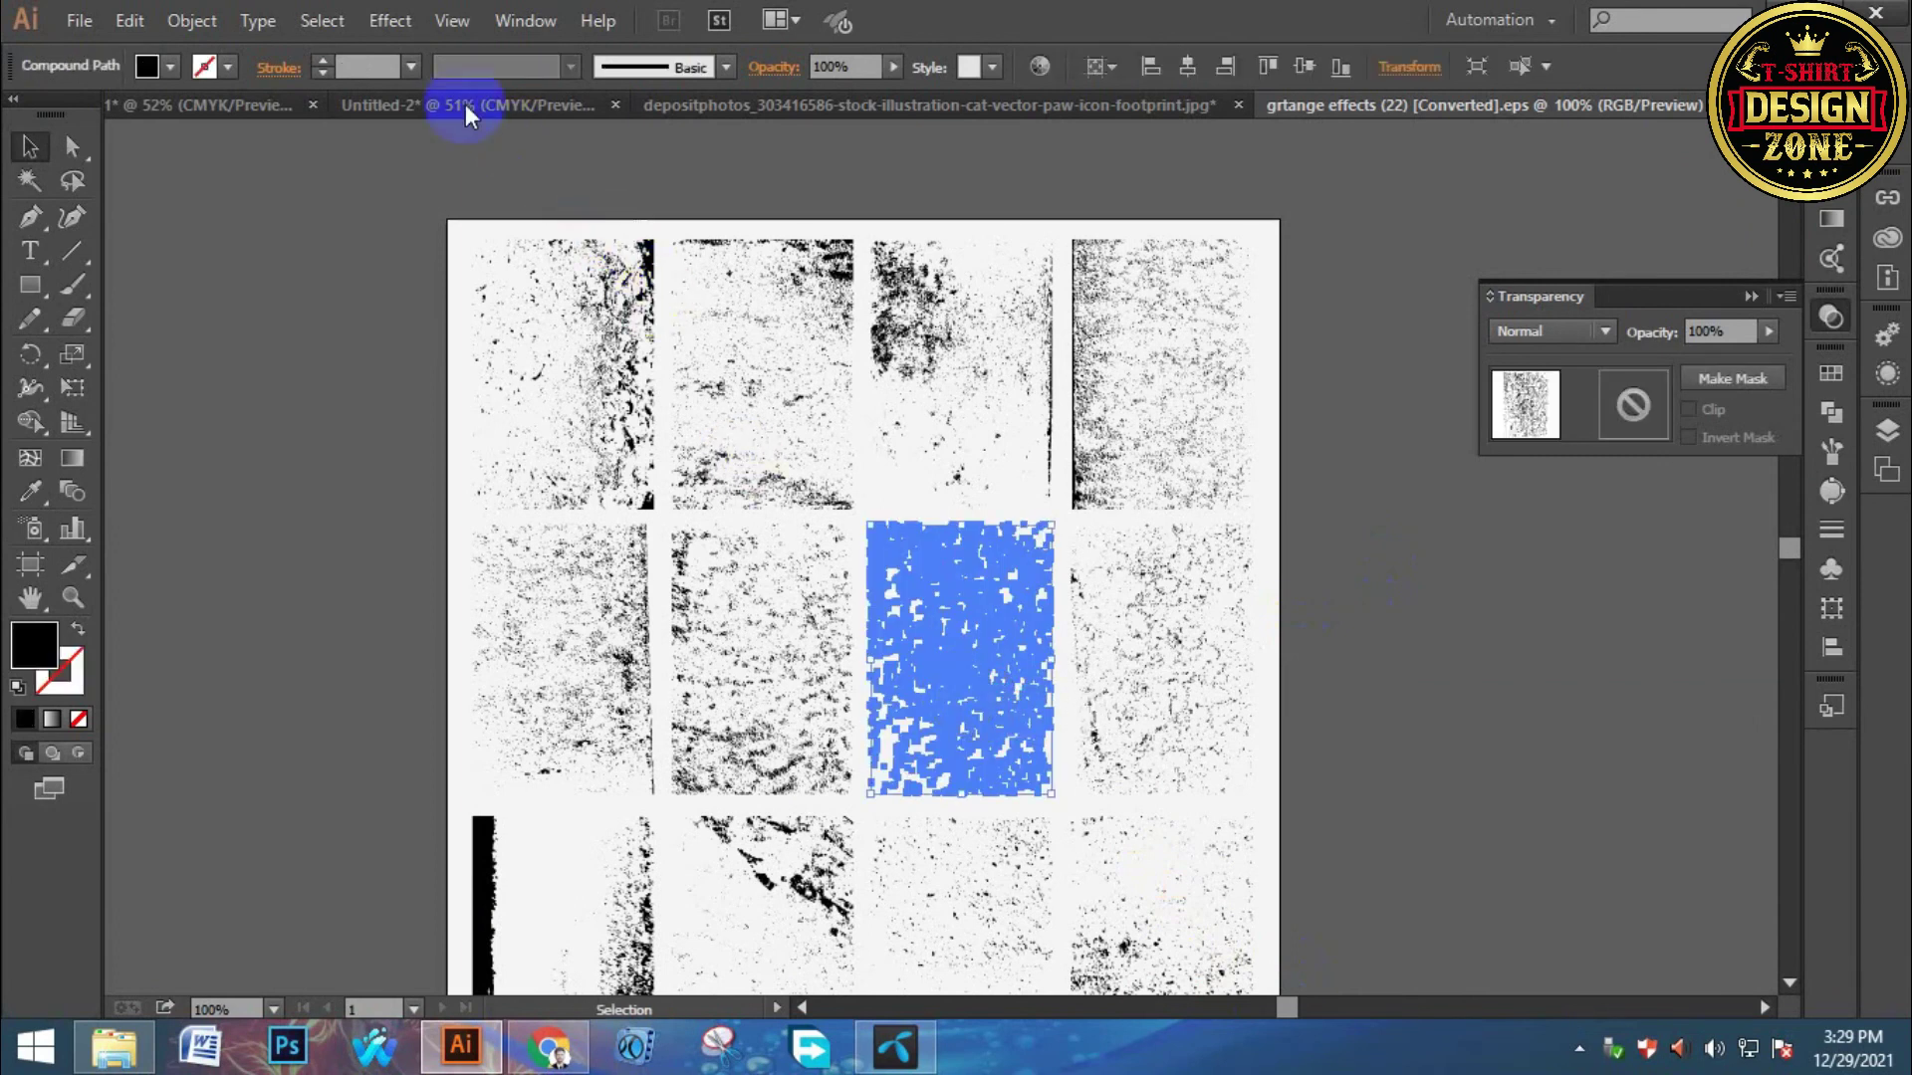
Return to the T-shirt document, make an unclipped opacity mask on the grouped design and paste the grunge texture into it.
click(225, 106)
click(990, 537)
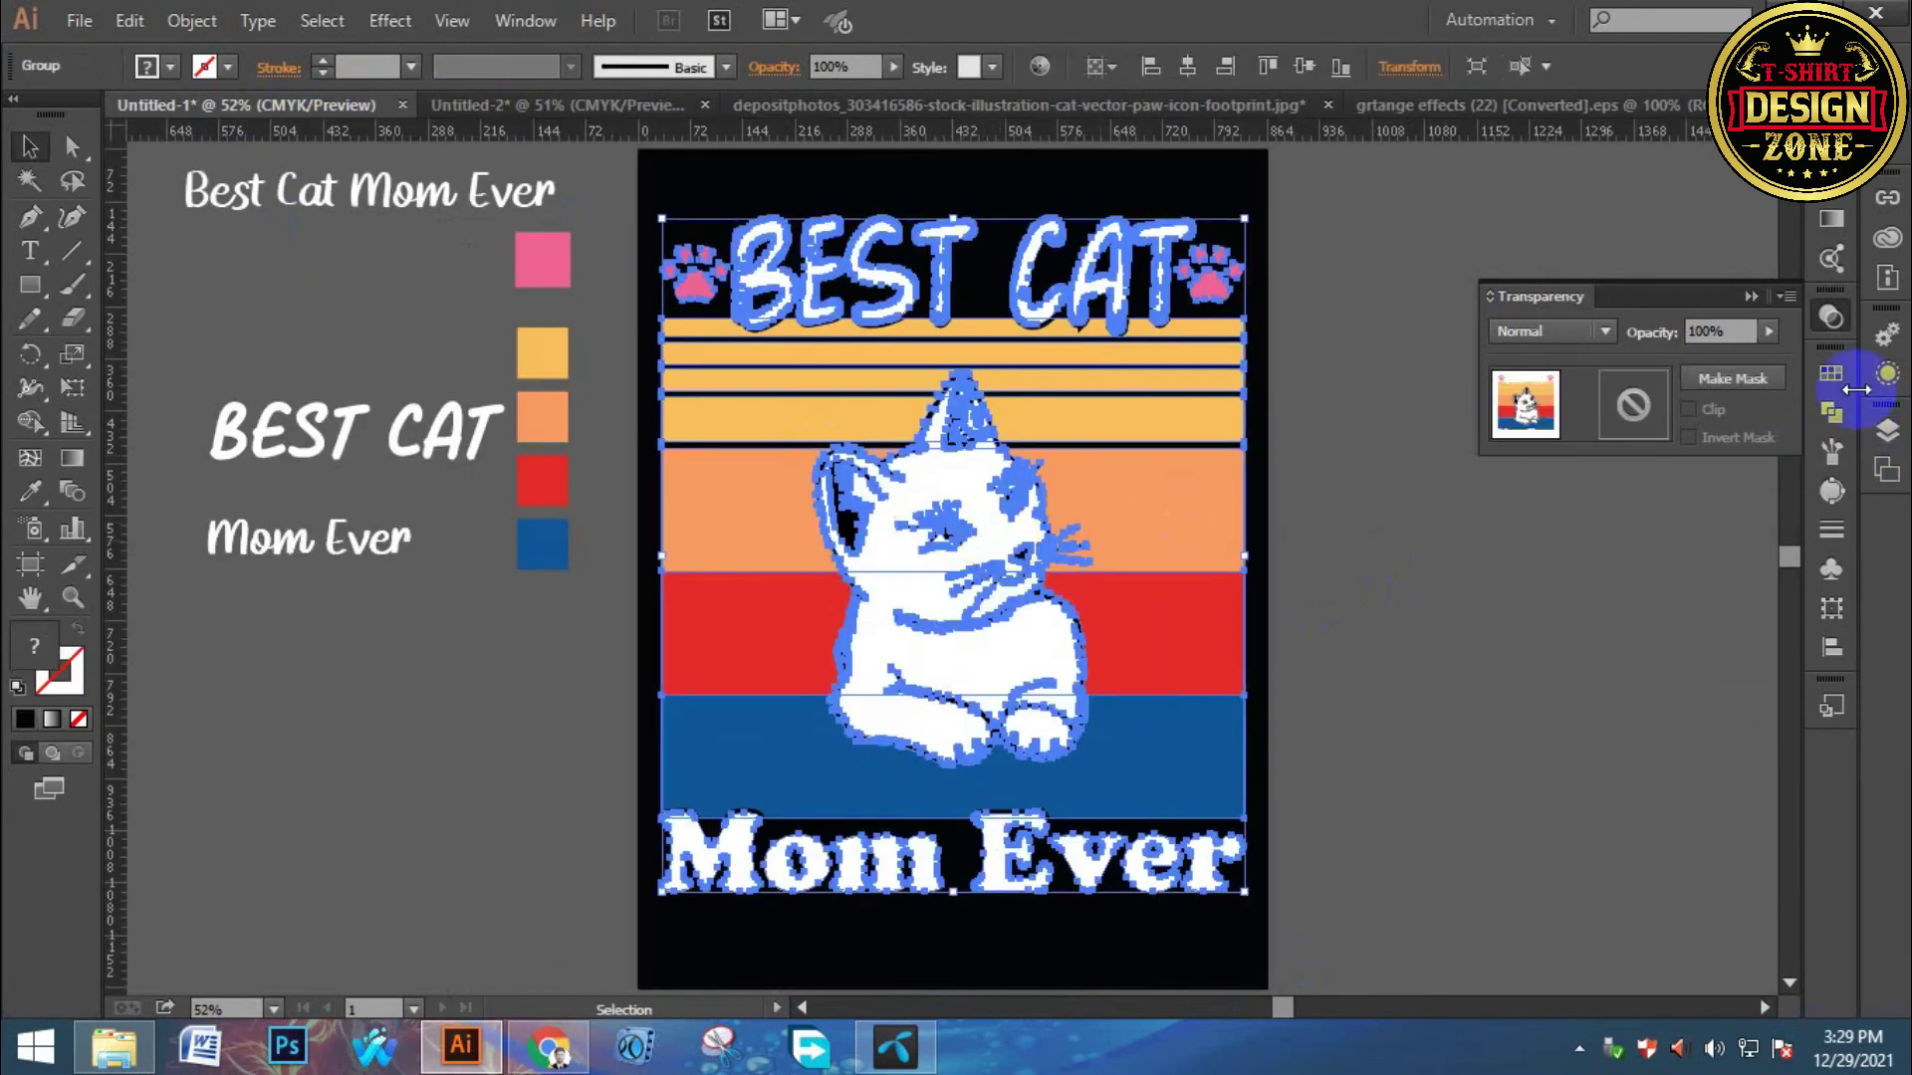
click(1730, 379)
click(1632, 408)
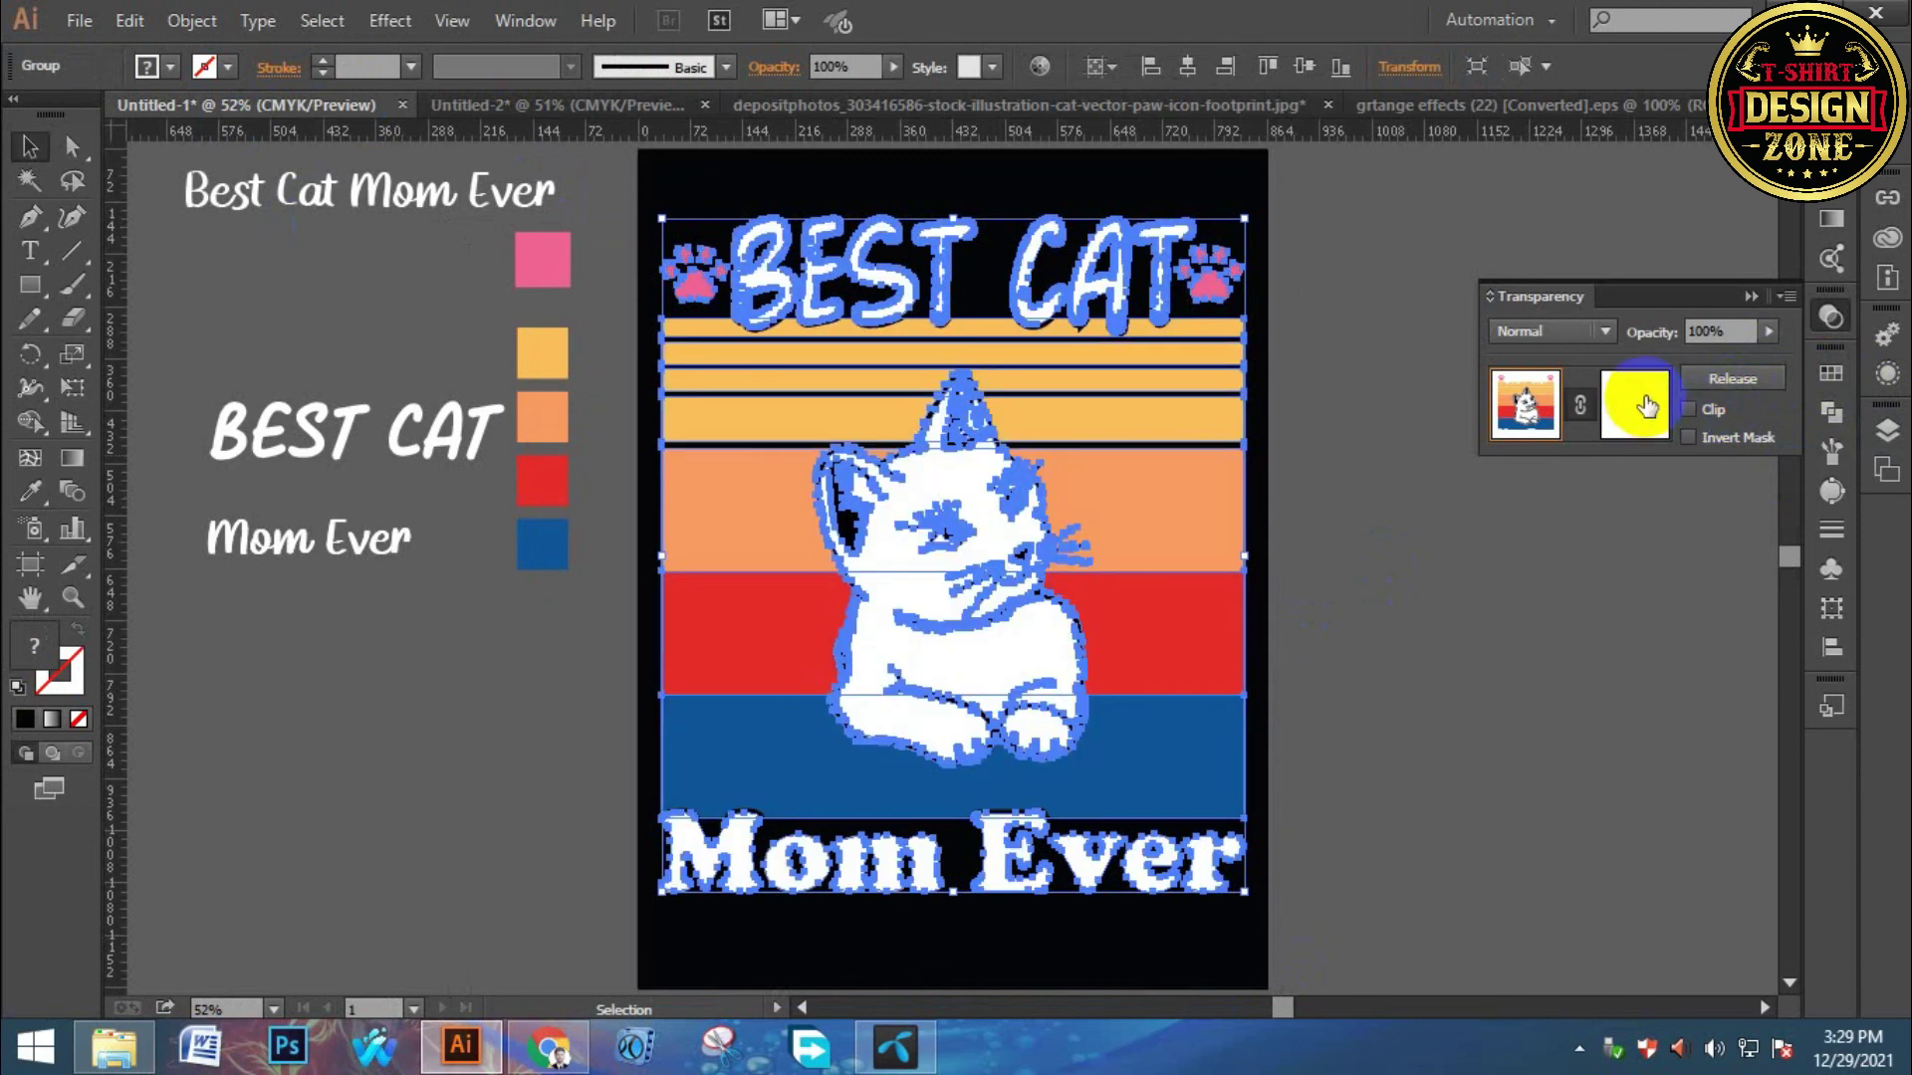
key(ctrl+v)
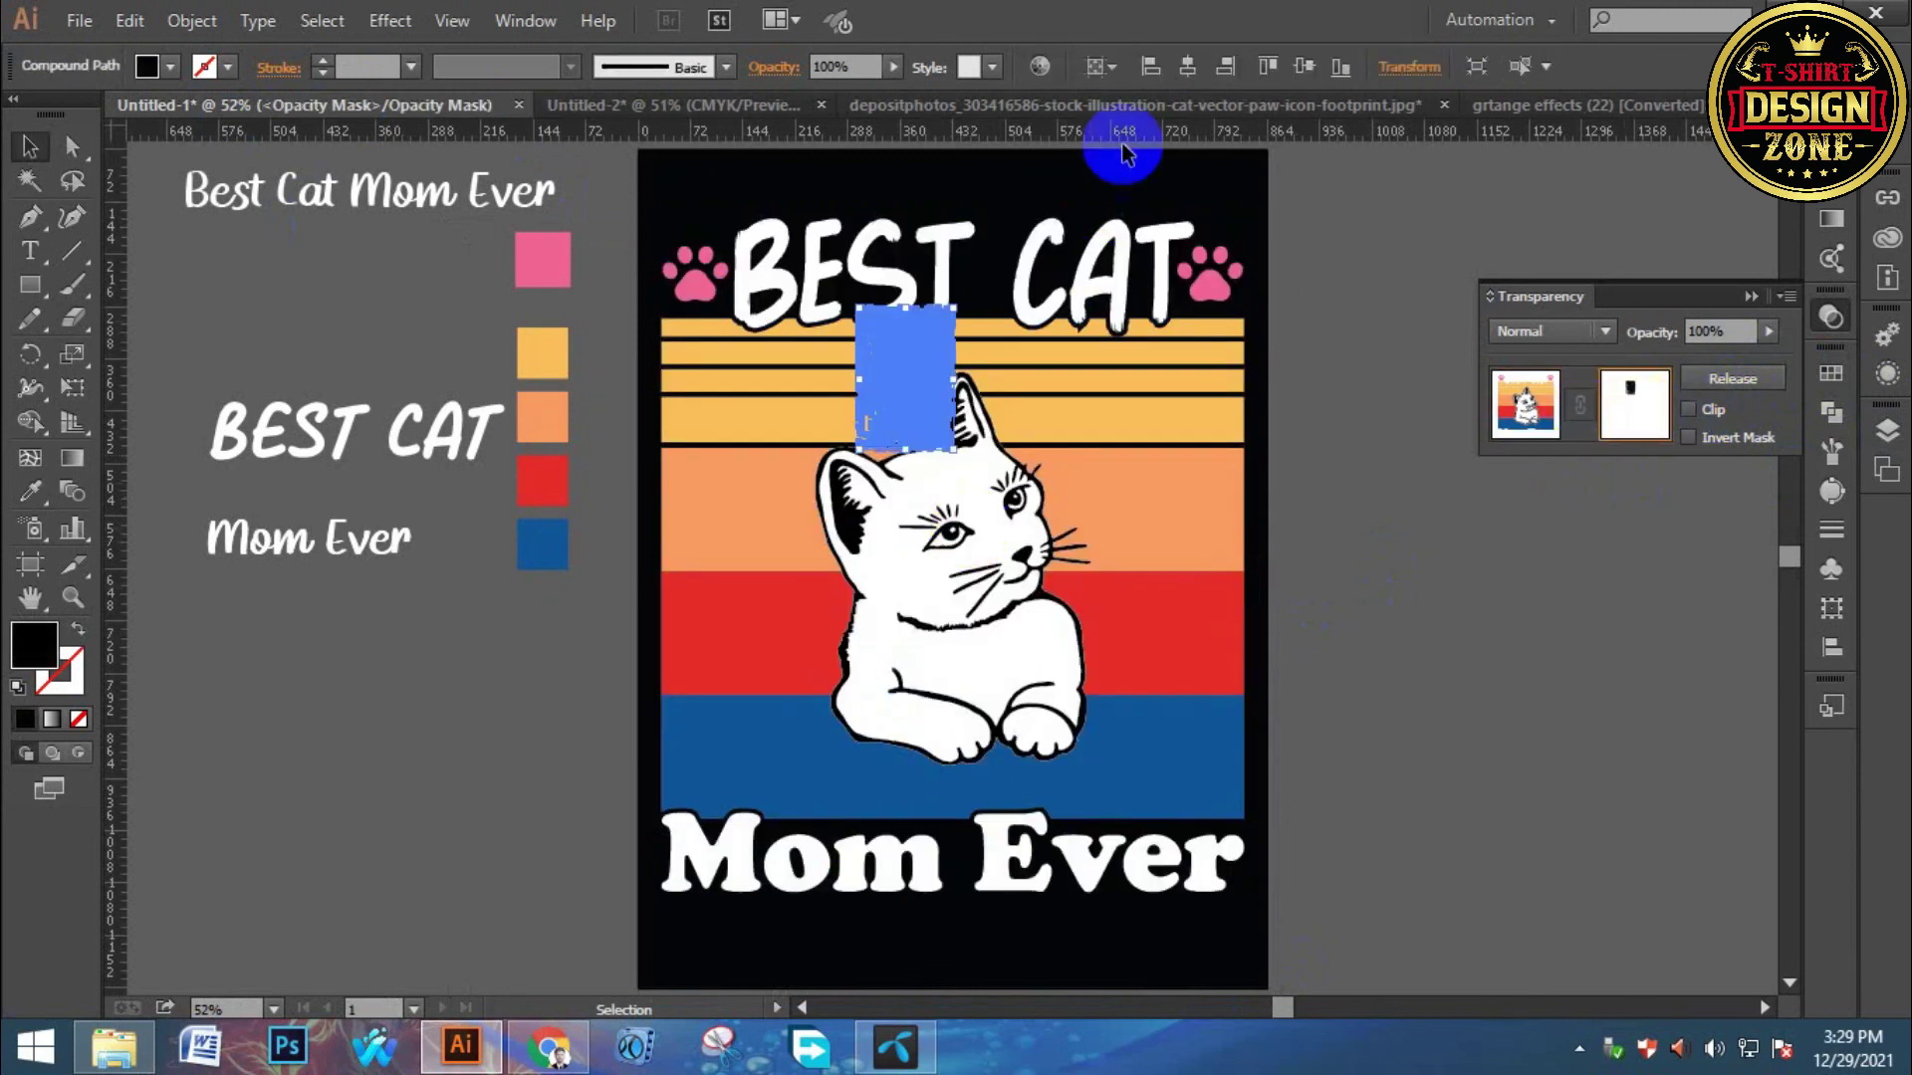
Center the grunge texture horizontally in the mask, enlarge it to cover the whole design and return to normal artwork editing.
click(1184, 69)
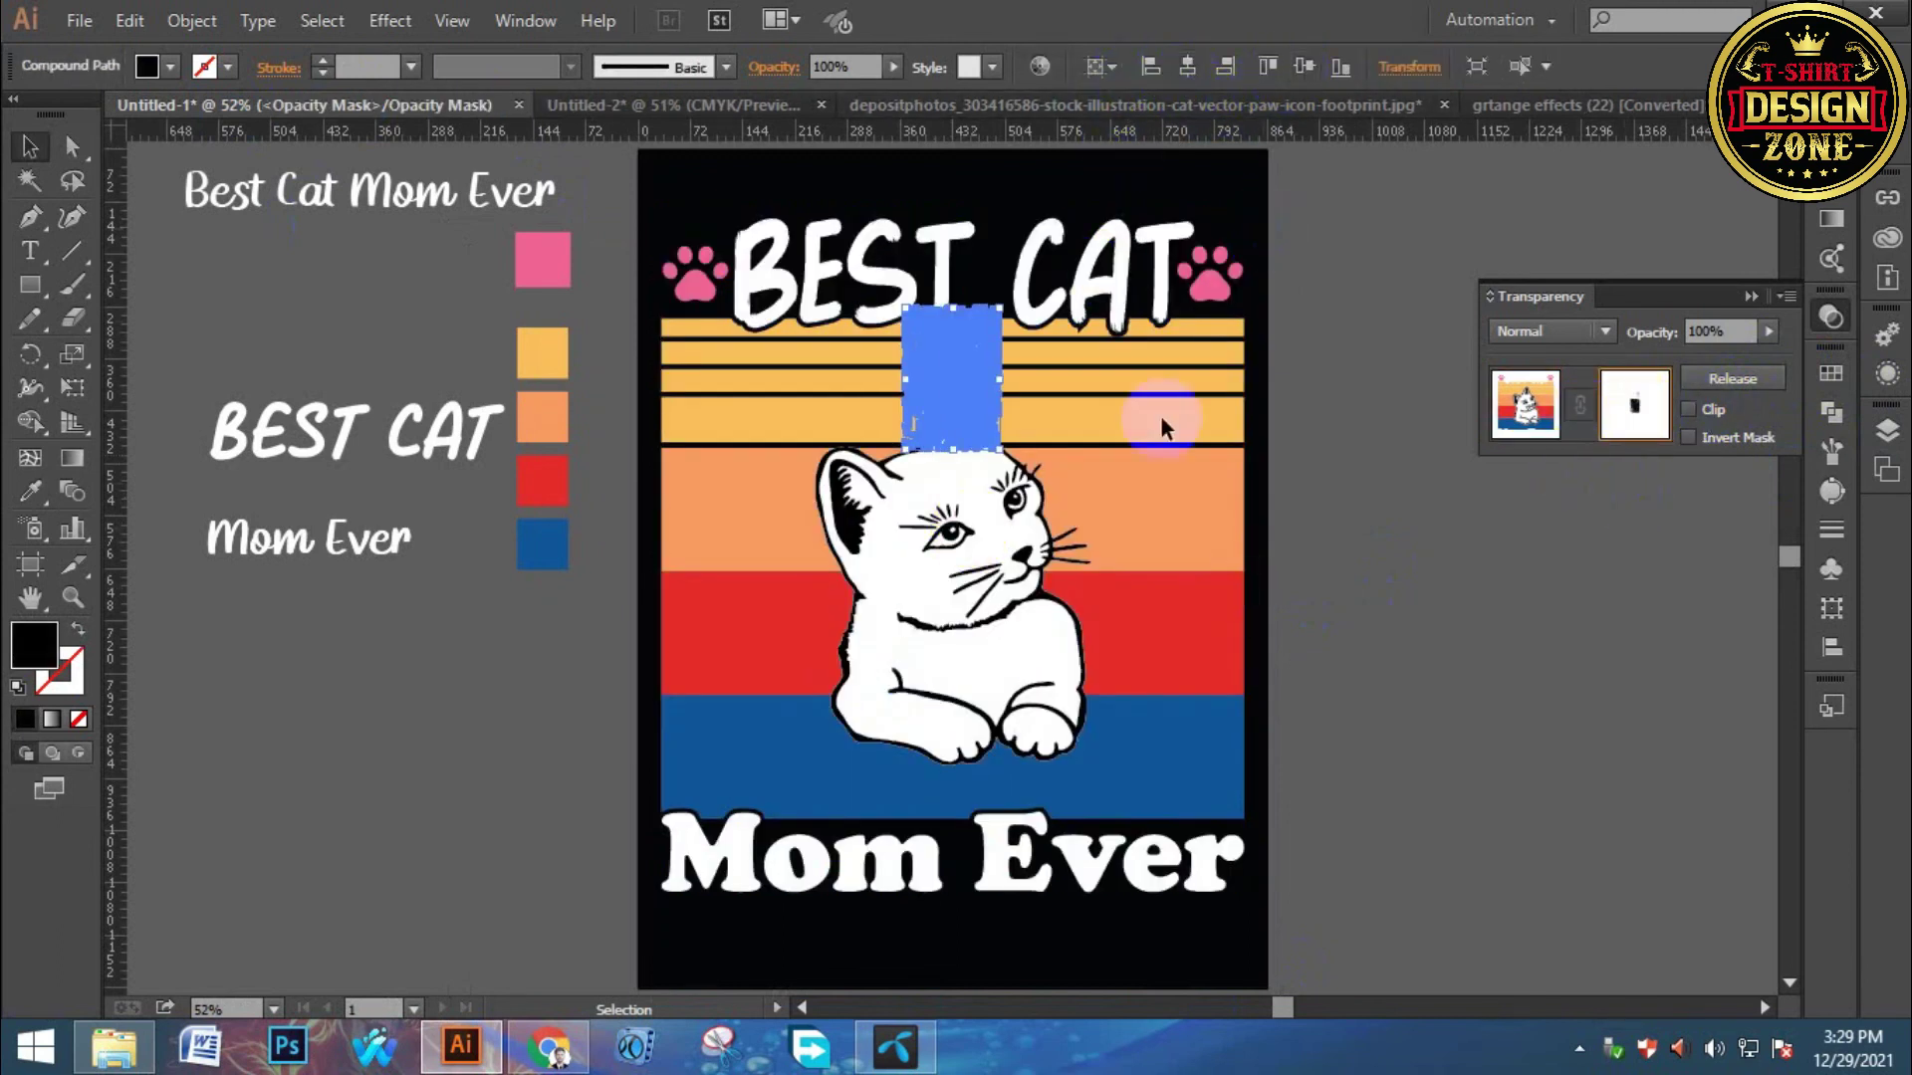
drag(991, 443, 1339, 768)
click(1400, 613)
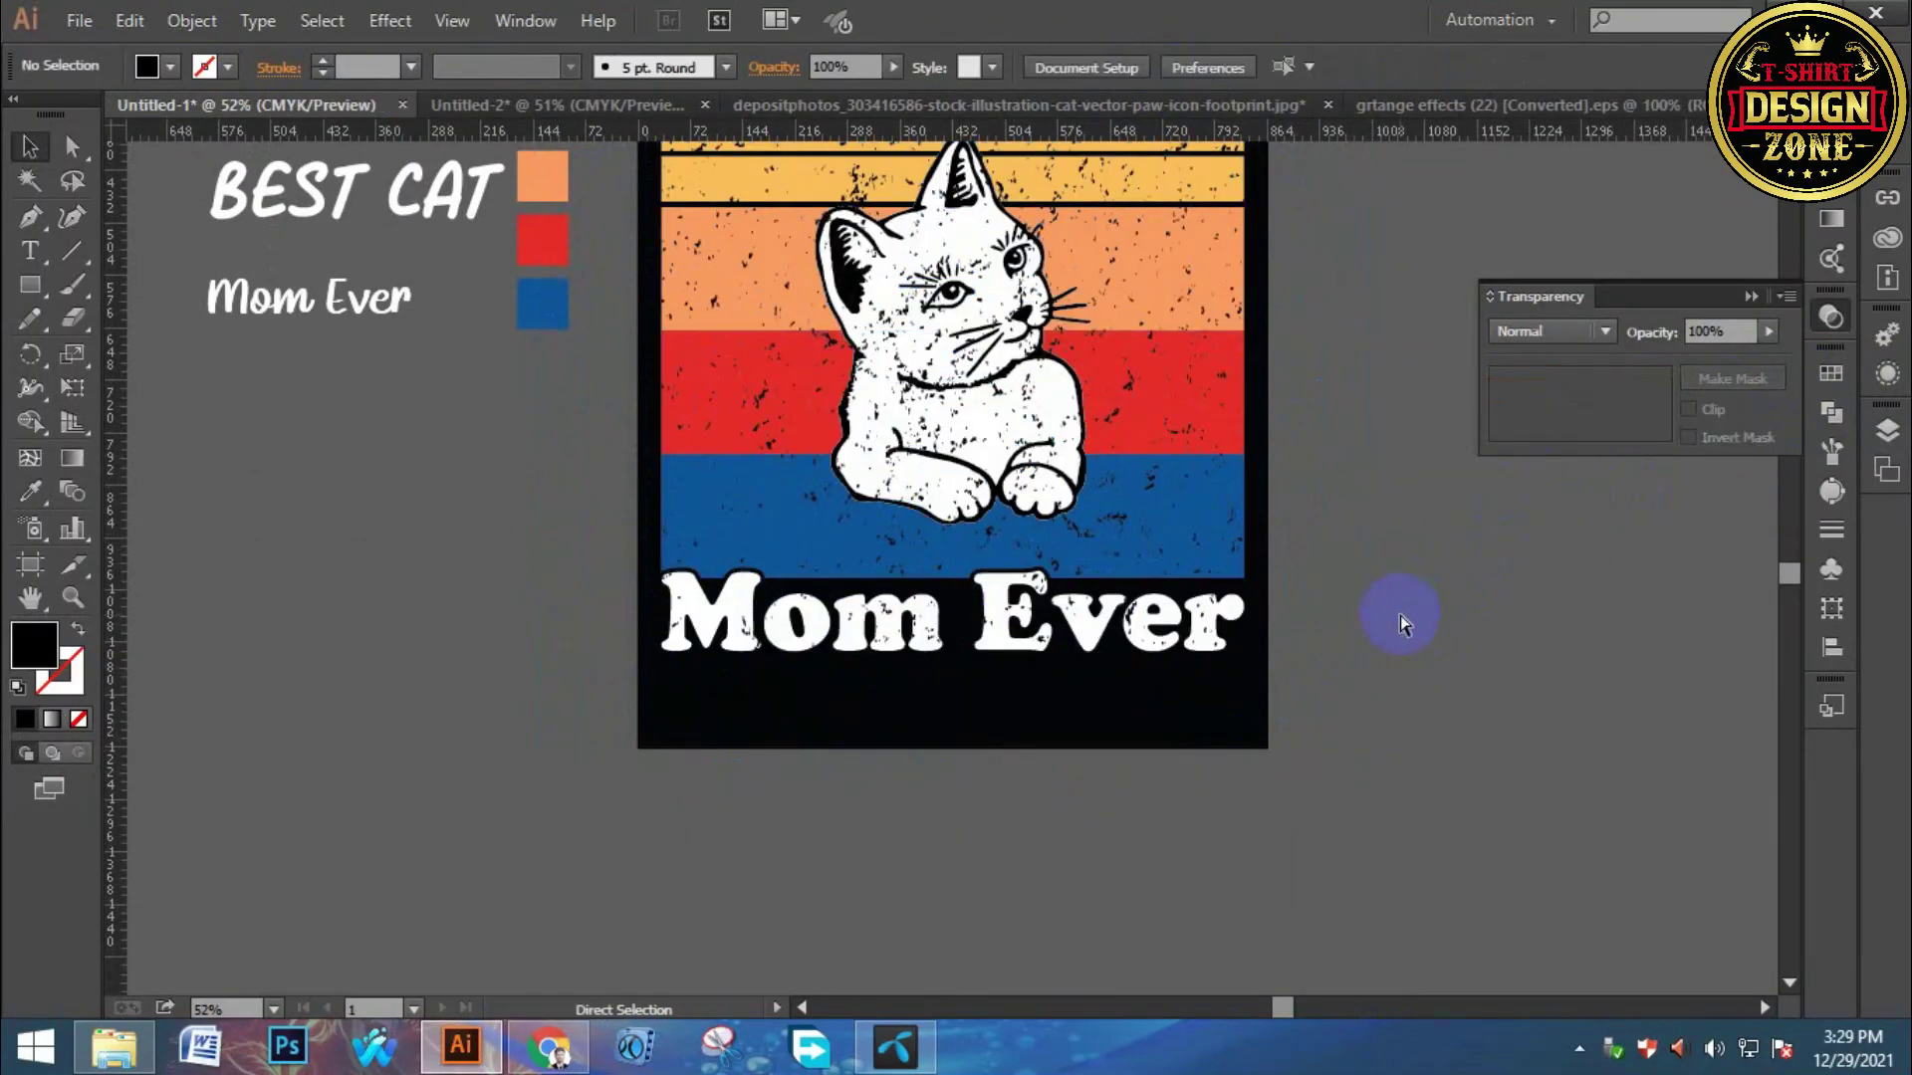
key(ctrl+0)
key(ctrl+minus)
key(ctrl+minus)
key(ctrl+minus)
key(ctrl+0)
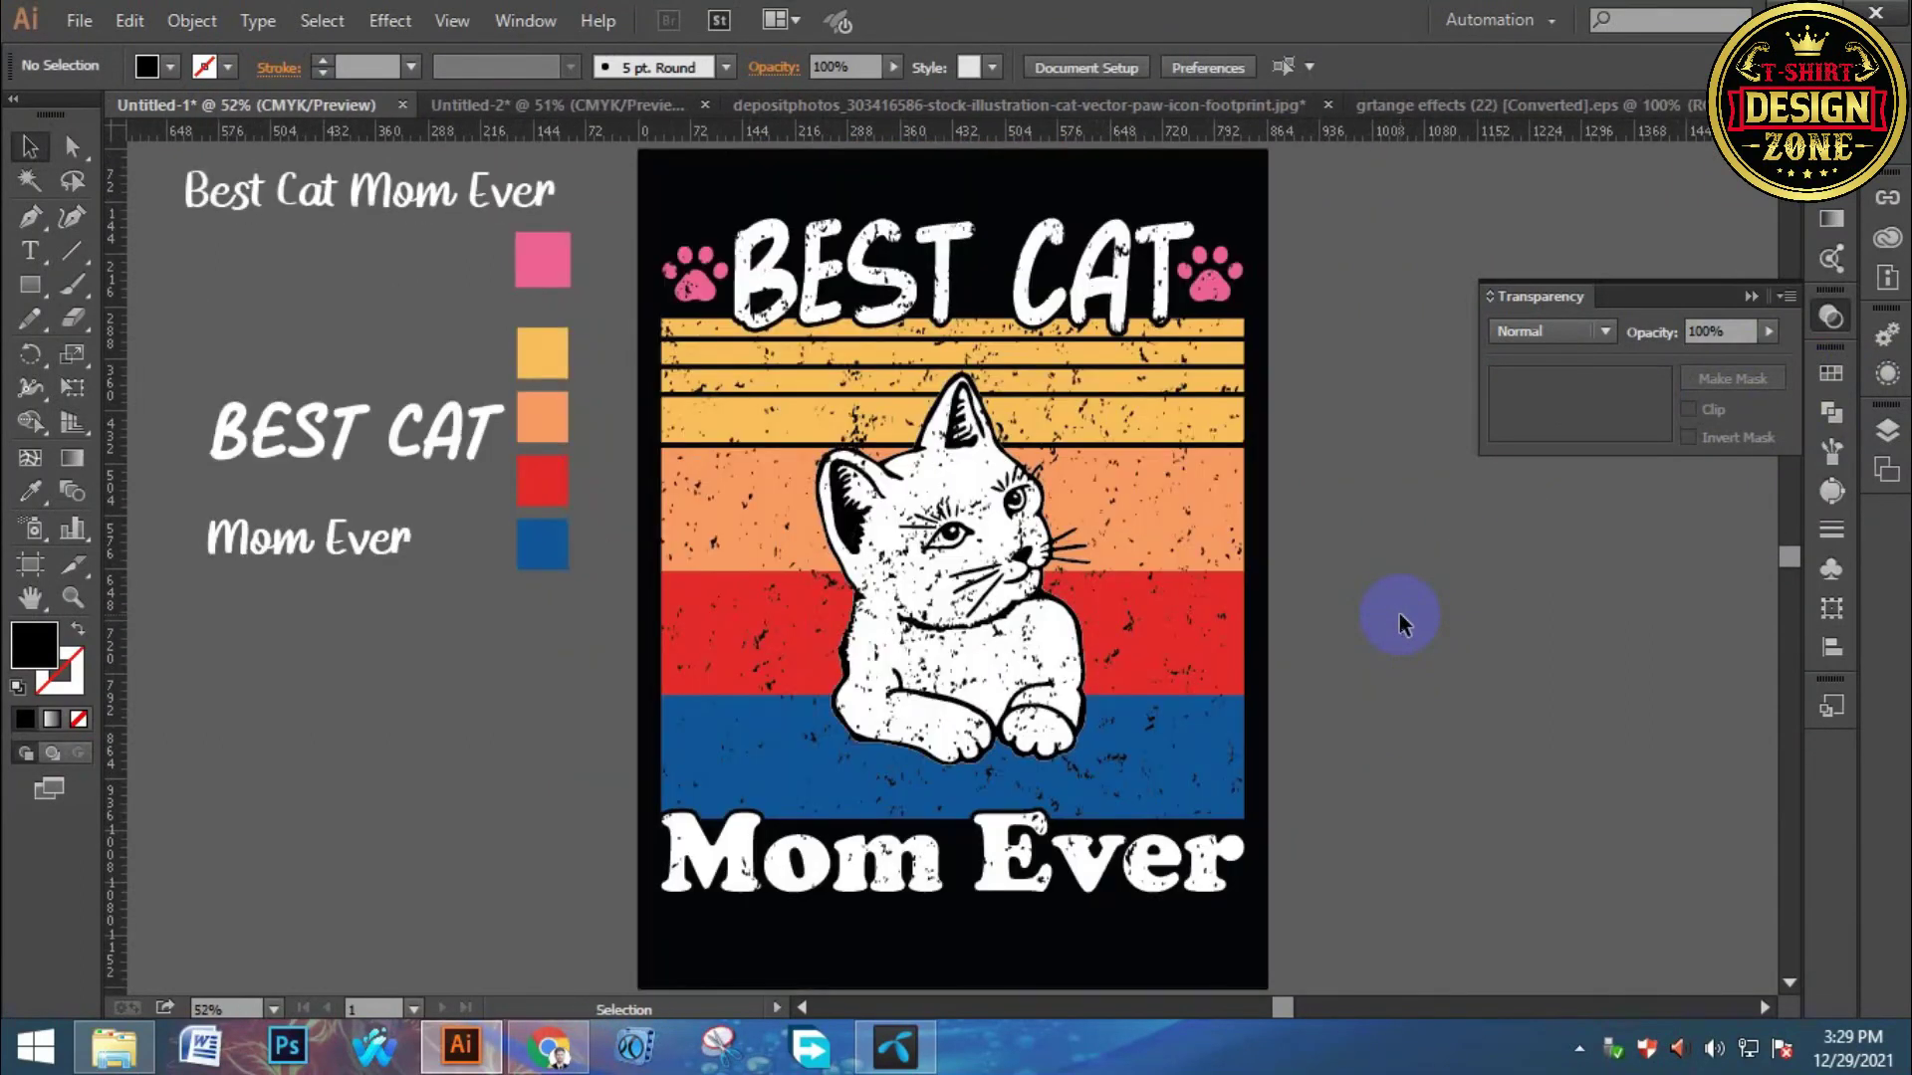